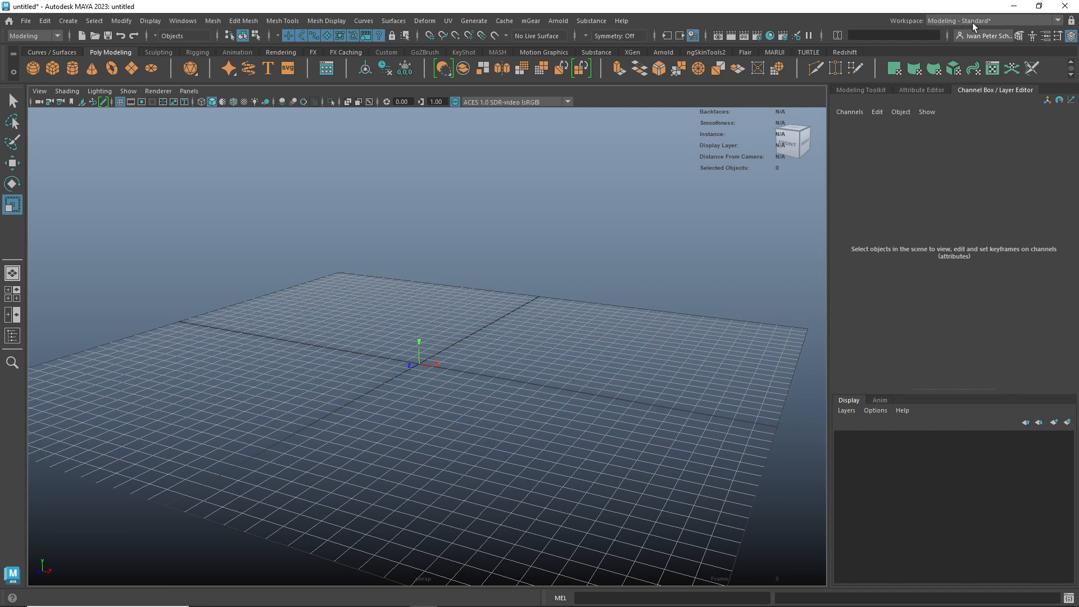
- Create a polygon cube at the origin and set its X, Y and Z scale to 100
alt+right_drag(645, 301, 667, 349)
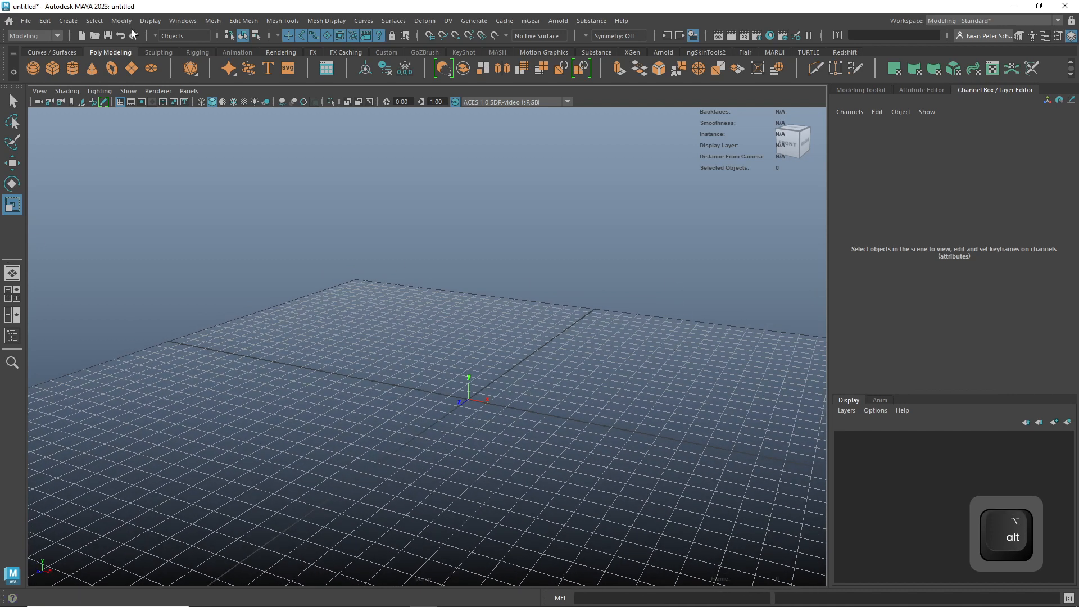
click(52, 70)
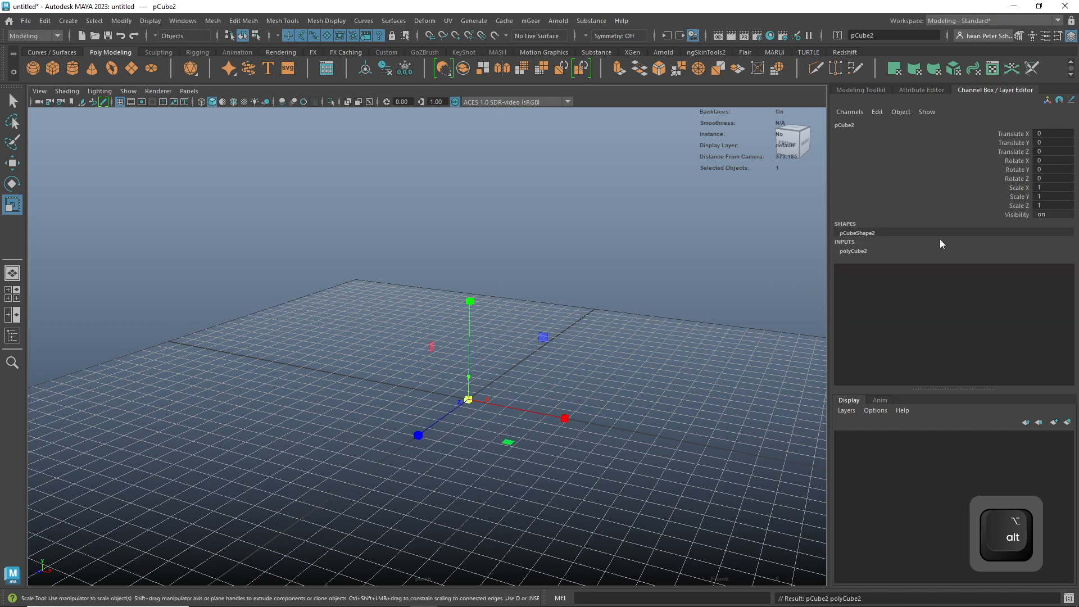
drag(1048, 188, 1048, 209)
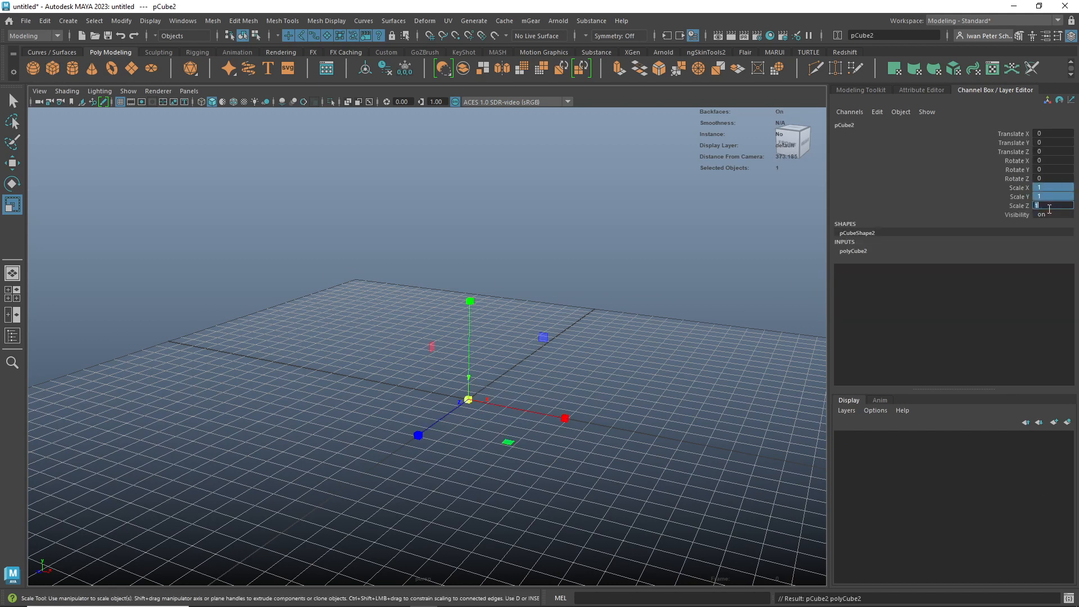
text(100)
key(Return)
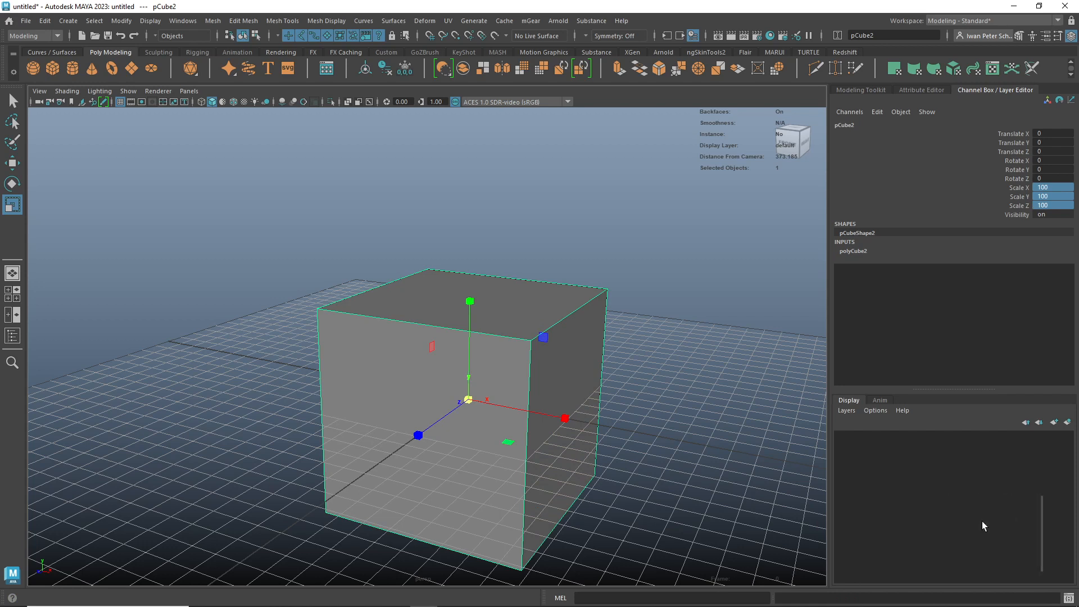
- Stretch the cube along the X axis into a rectangular box about twice as long as it is tall
alt+right_drag(699, 392, 626, 325)
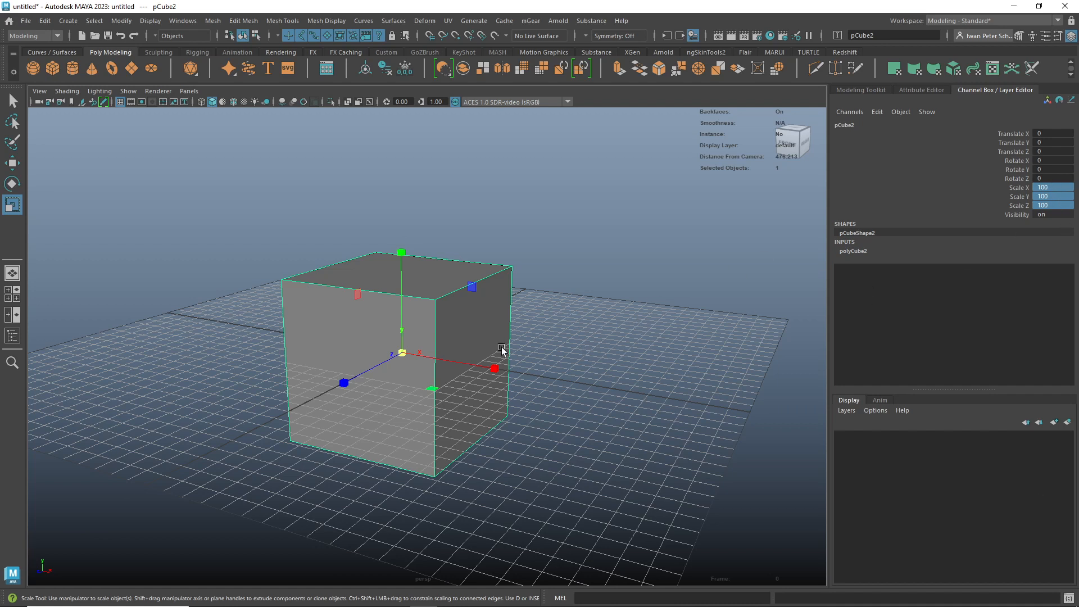
alt+drag(493, 369, 668, 395)
alt+drag(653, 302, 683, 323)
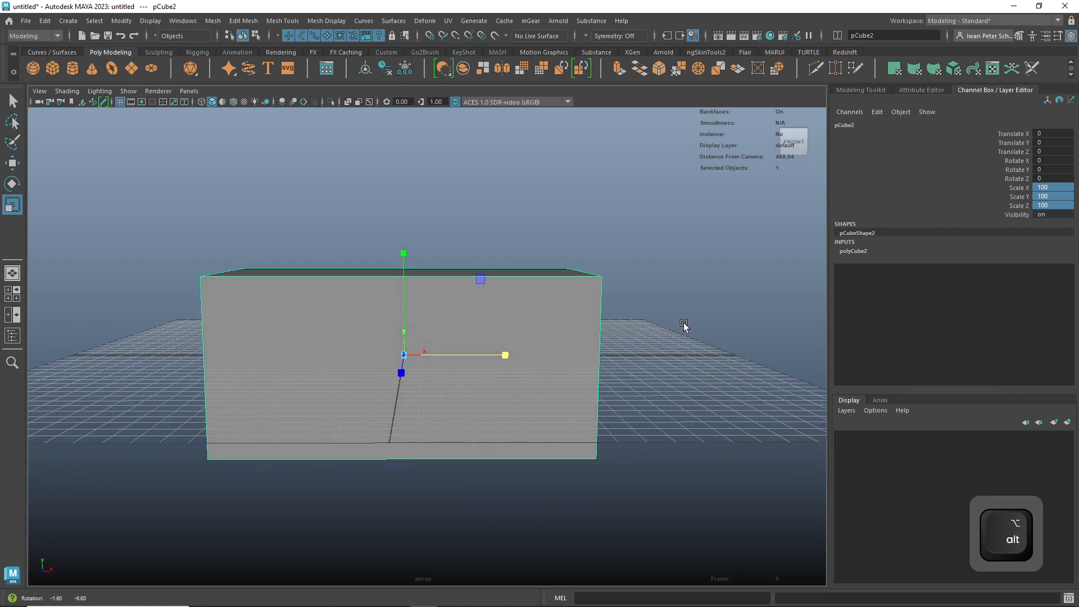
- Set the box's Translate Y to 50 so that it sits on the grid
click(1055, 142)
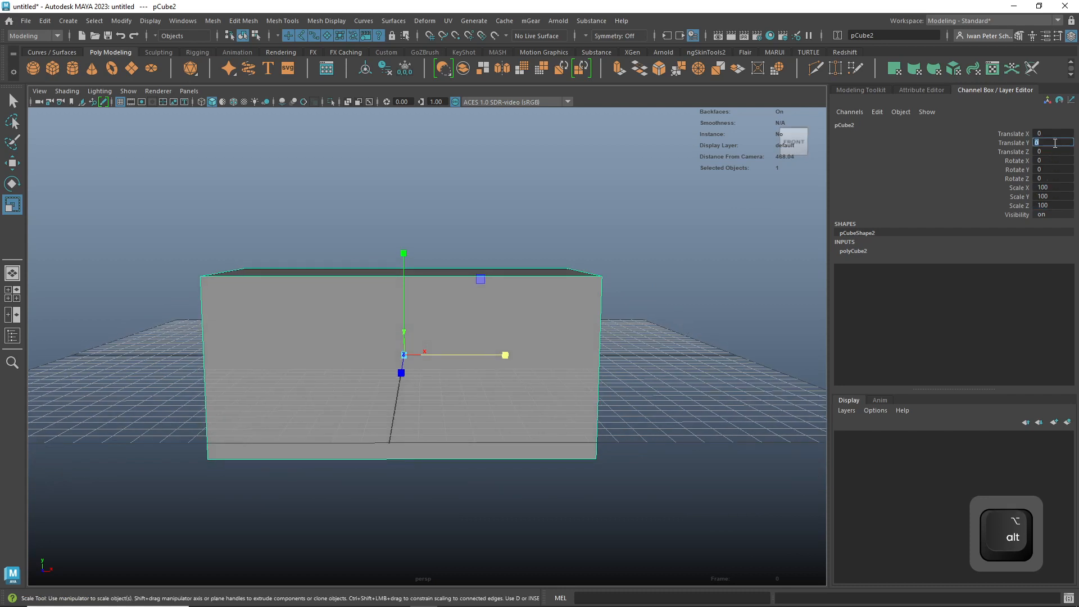
text(50)
key(Return)
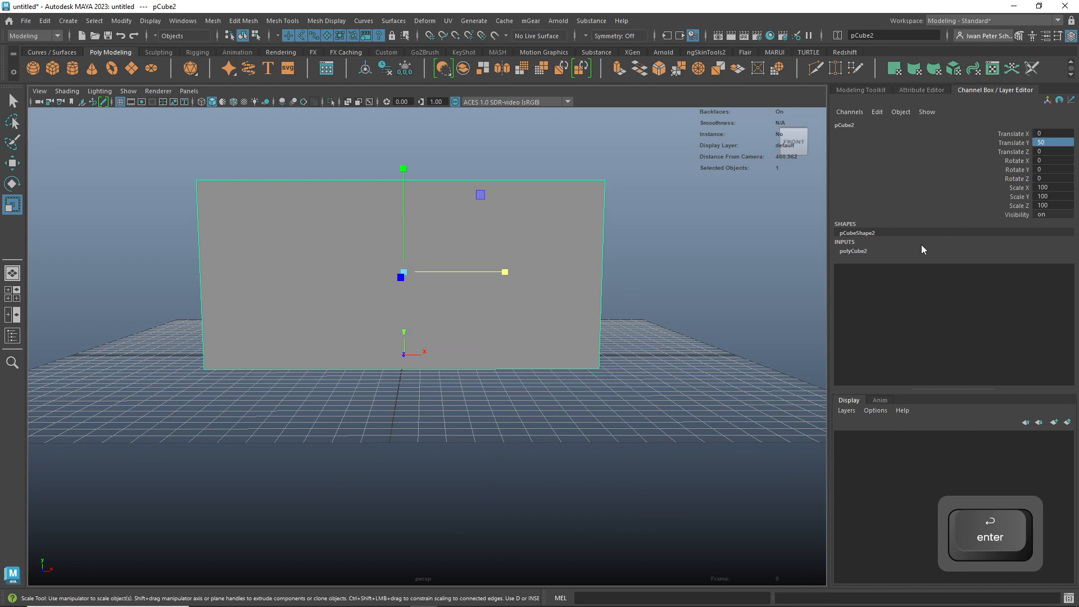
alt+drag(615, 320, 585, 332)
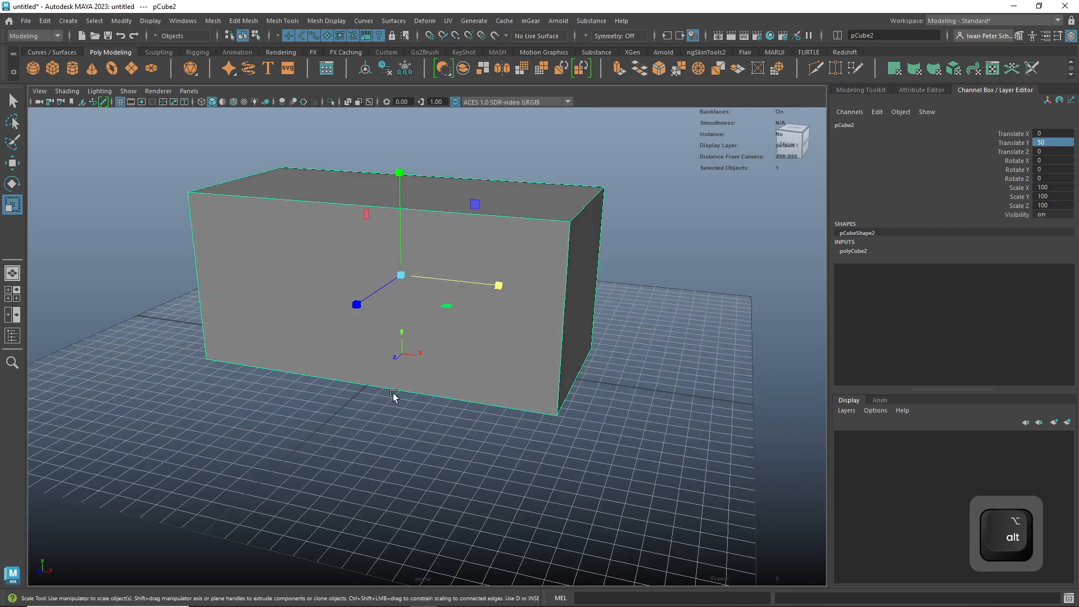
alt+drag(453, 394, 482, 406)
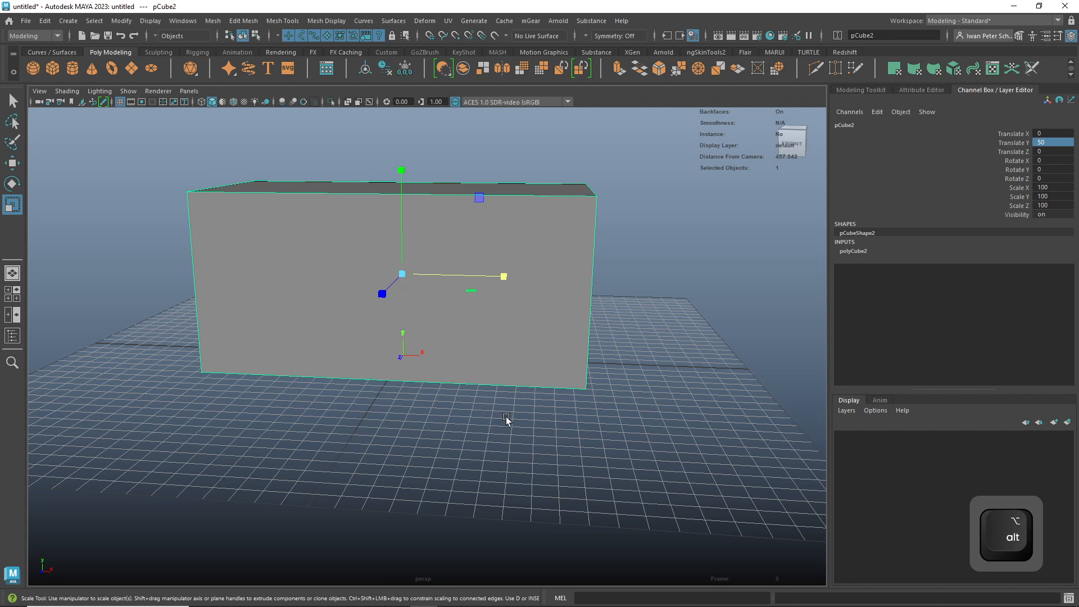
- Move the box's pivot down to the centre of its base with vertex snapping
key(d)
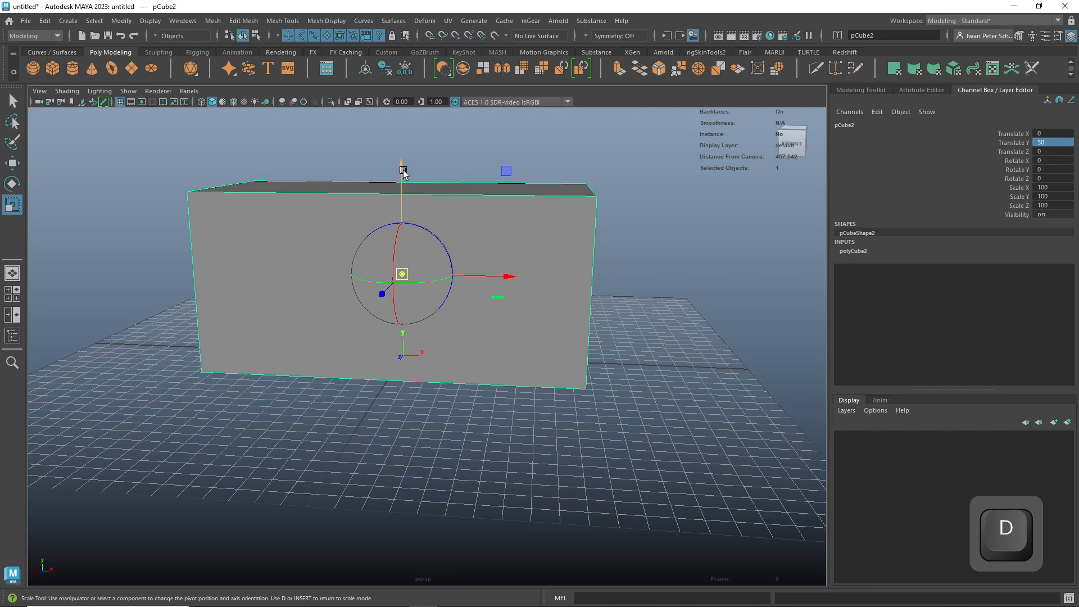
key(v)
drag(403, 172, 398, 199)
drag(398, 290, 405, 355)
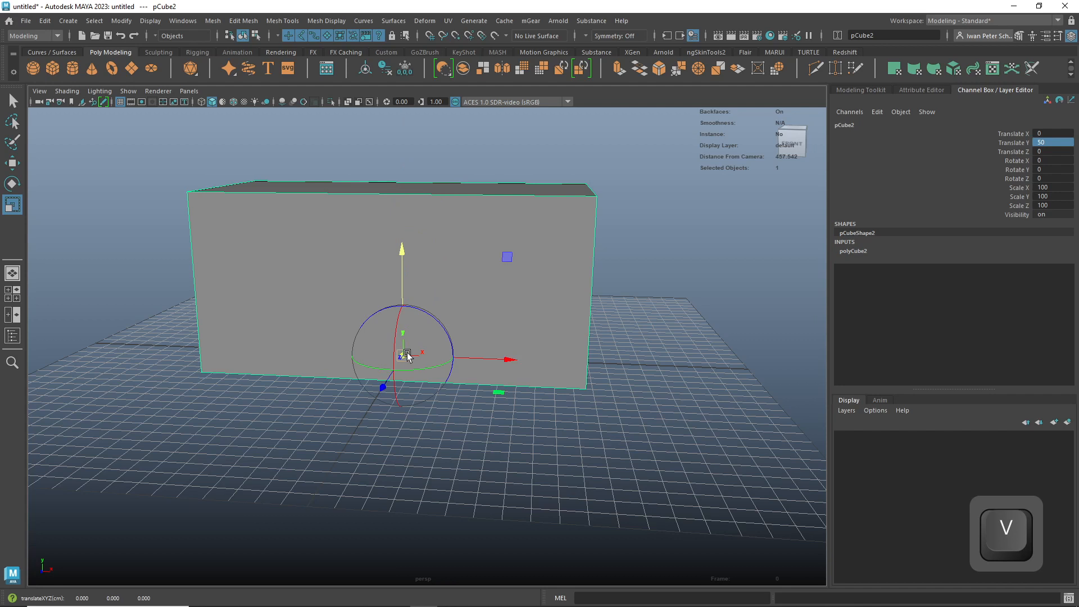
key(d)
- Scale the box down in Y from its base pivot to about four fifths of its height
alt+drag(403, 251, 486, 382)
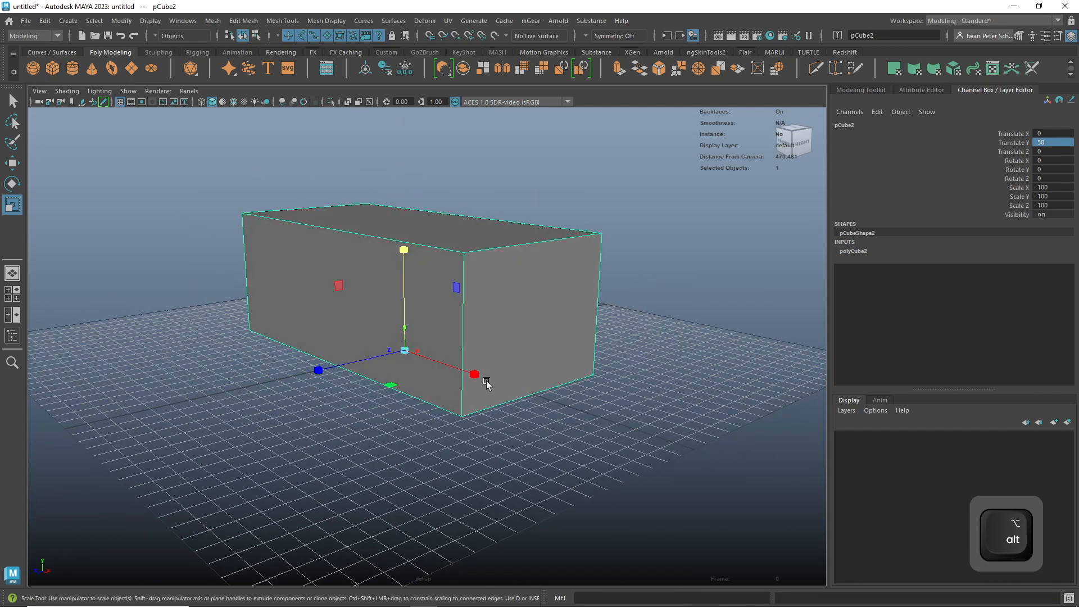
click(410, 428)
alt+drag(410, 429, 453, 314)
click(453, 314)
alt+drag(529, 367, 472, 362)
alt+right_drag(615, 364, 484, 365)
alt+middle_drag(486, 368, 486, 425)
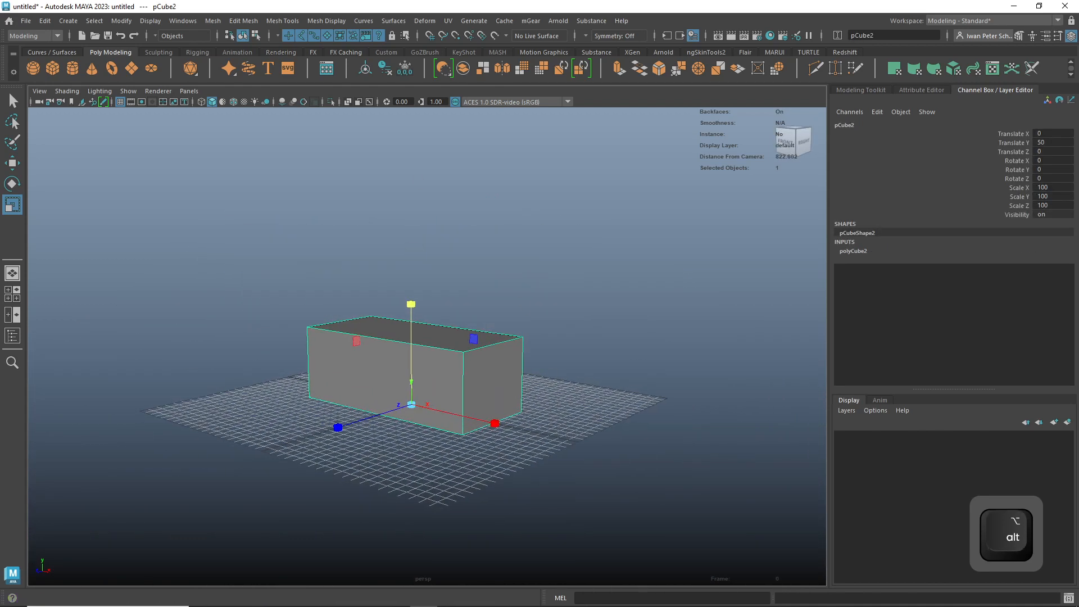
- Create a polygon cylinder at the origin and set its X, Y and Z scale to 100
click(74, 68)
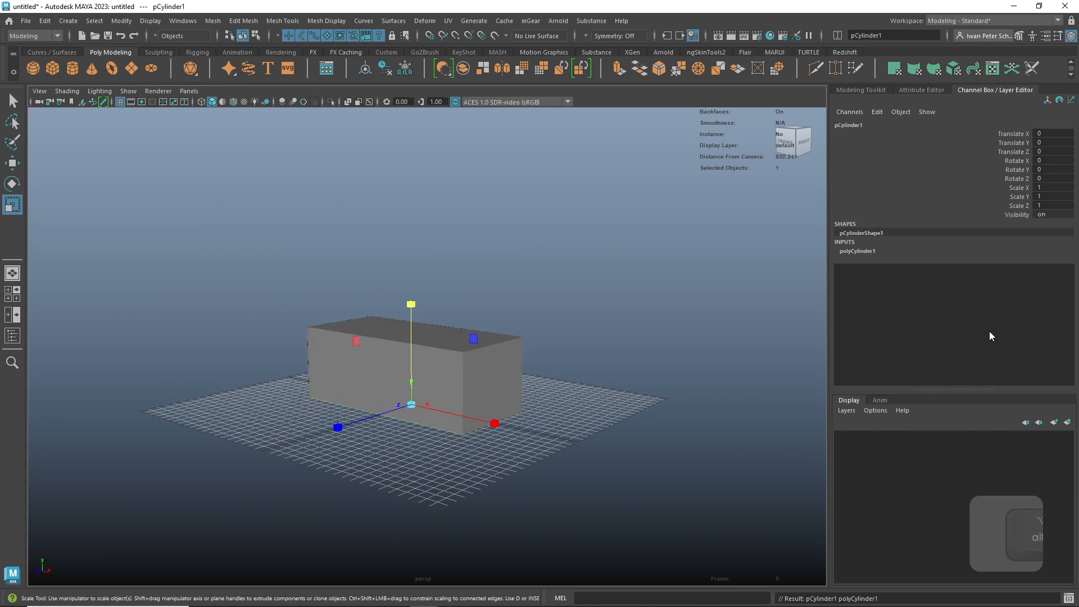
drag(1050, 188, 1050, 205)
text(100)
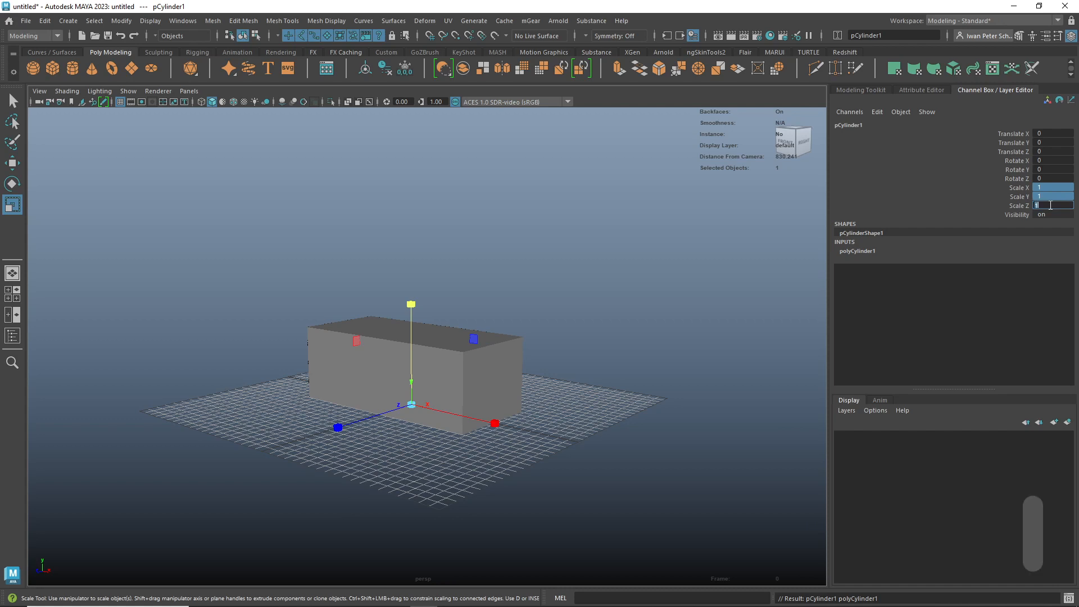
key(Return)
- Lay the cylinder on its side by setting its Rotate Z to -90
key(e)
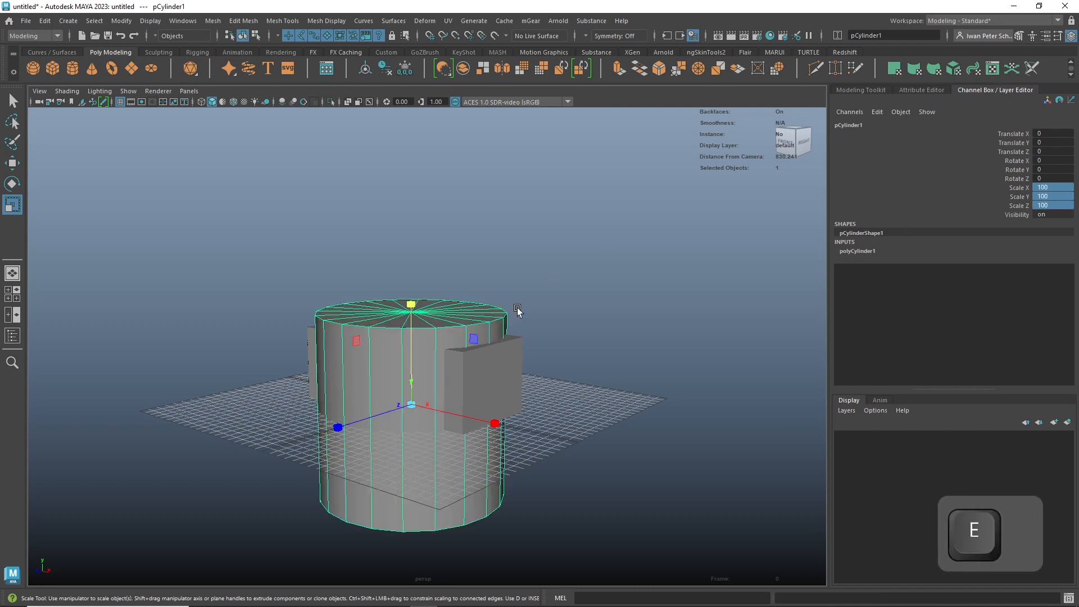
drag(454, 328, 503, 390)
click(1052, 179)
text(-90)
key(Return)
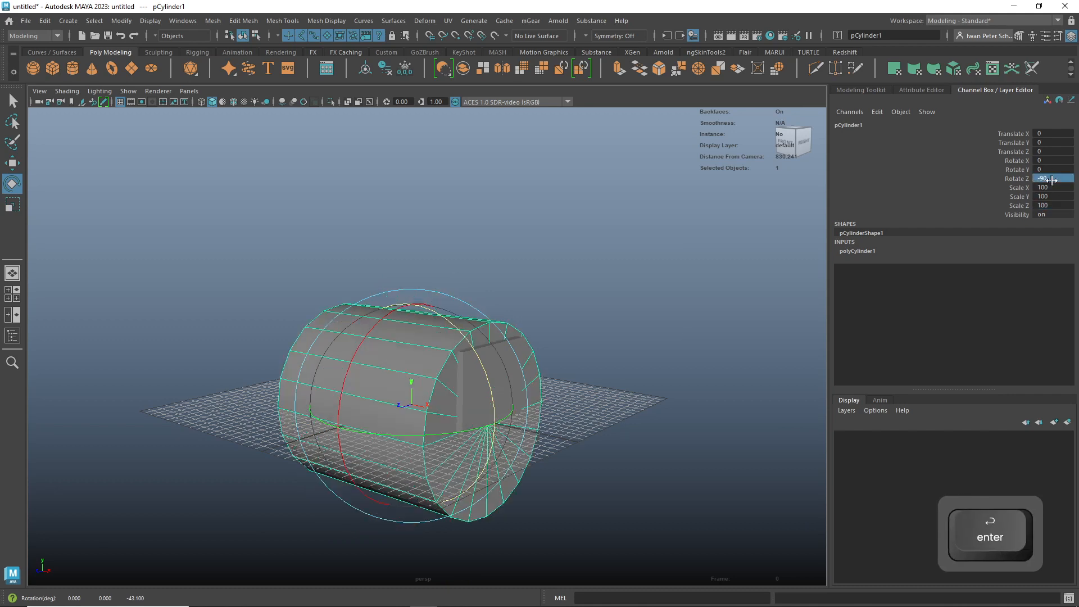
- Raise the cylinder to the box's upper edge at Y about 78.6 and scale it uniformly to about 53.7
key(w)
drag(411, 341, 419, 271)
alt+drag(580, 428, 550, 434)
key(r)
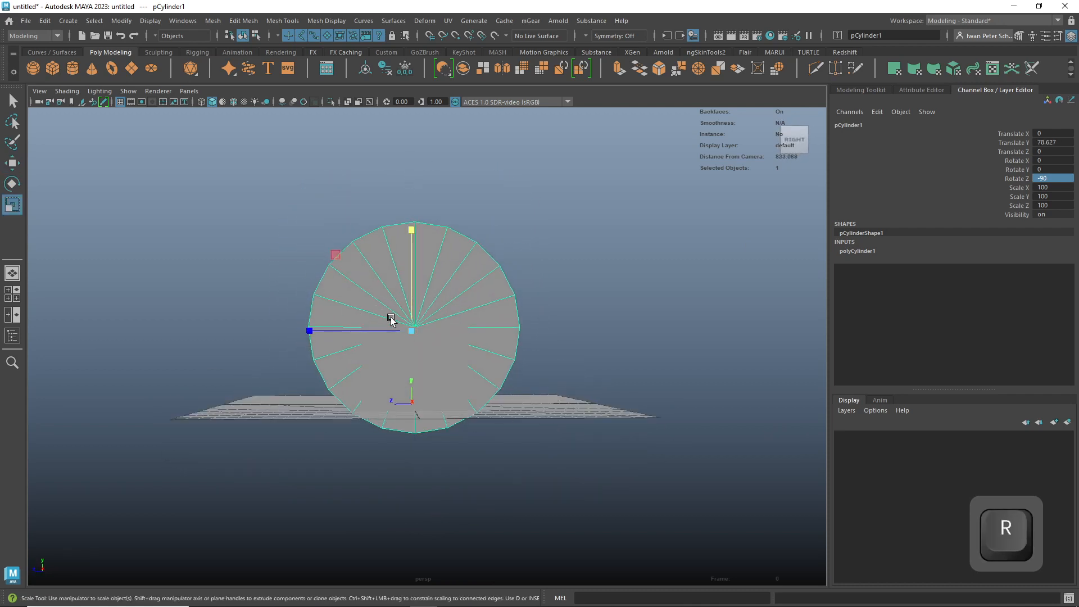
drag(414, 332, 329, 362)
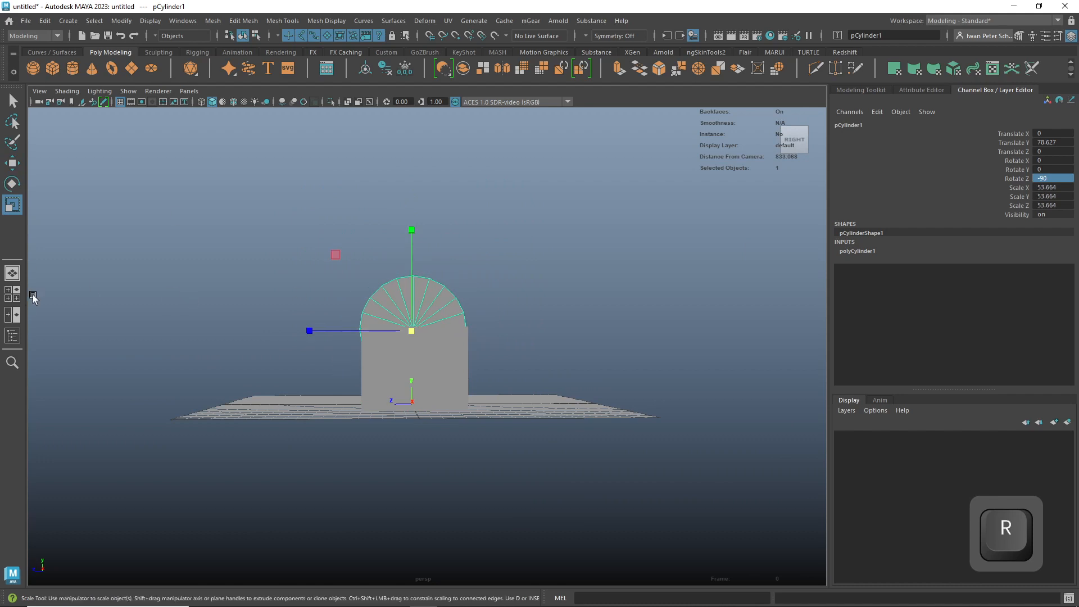
- Show the front and perspective views side by side and stretch the cylinder along X to the box's length
click(11, 316)
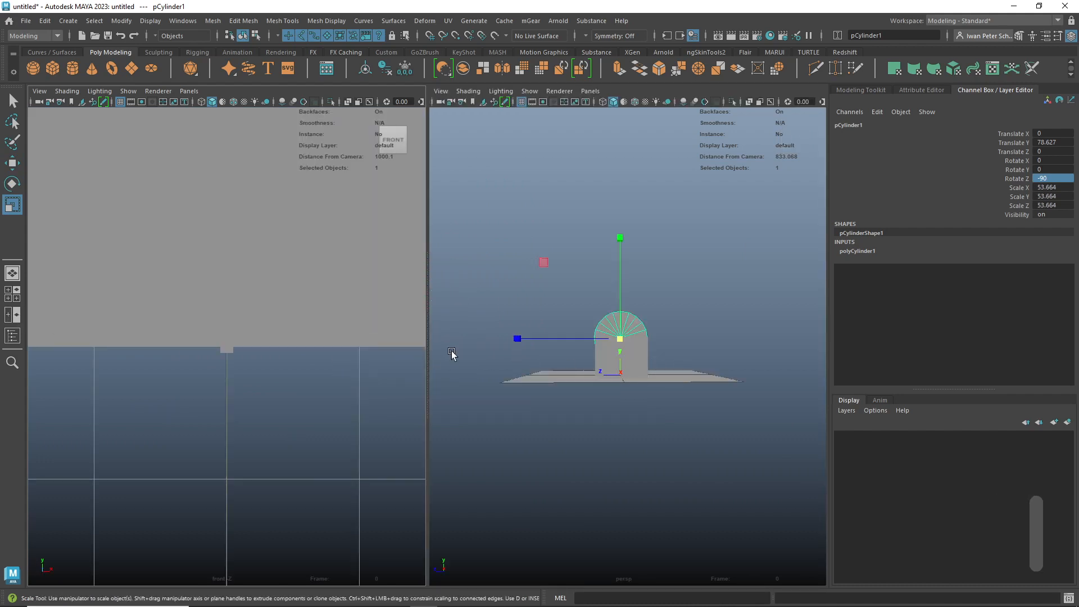
key(shift+f)
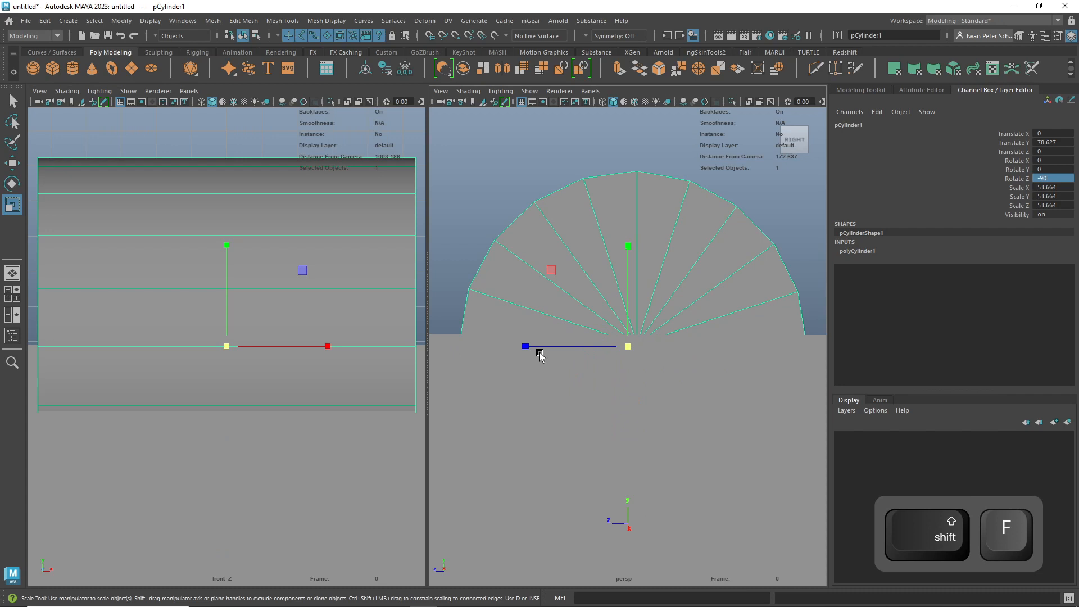
scroll(605, 328, down, 4)
scroll(605, 326, up, 3)
scroll(332, 345, down, 2)
scroll(335, 341, down, 3)
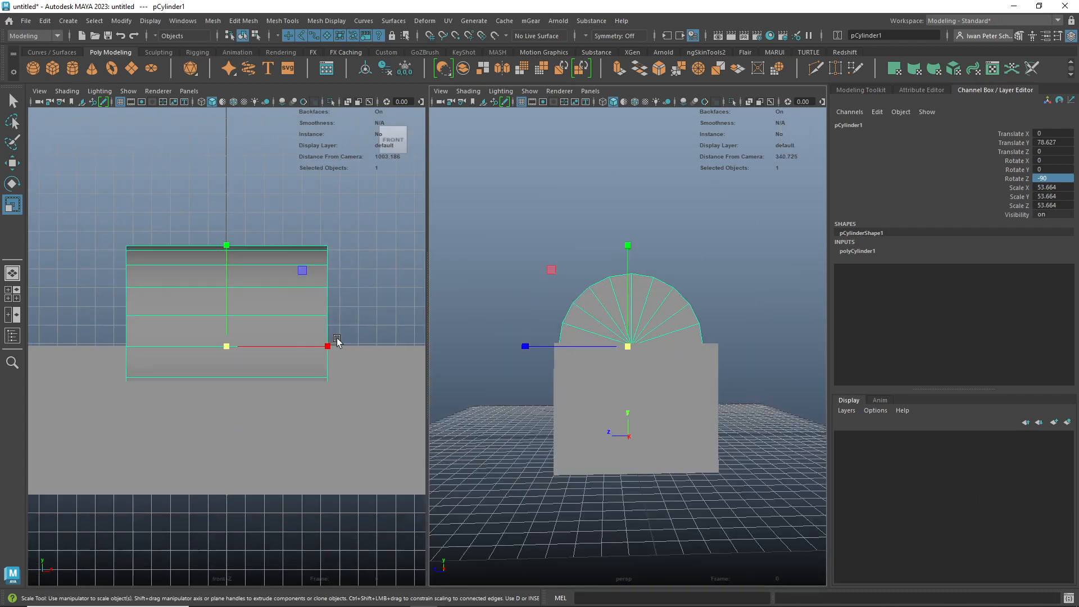
drag(328, 346, 427, 337)
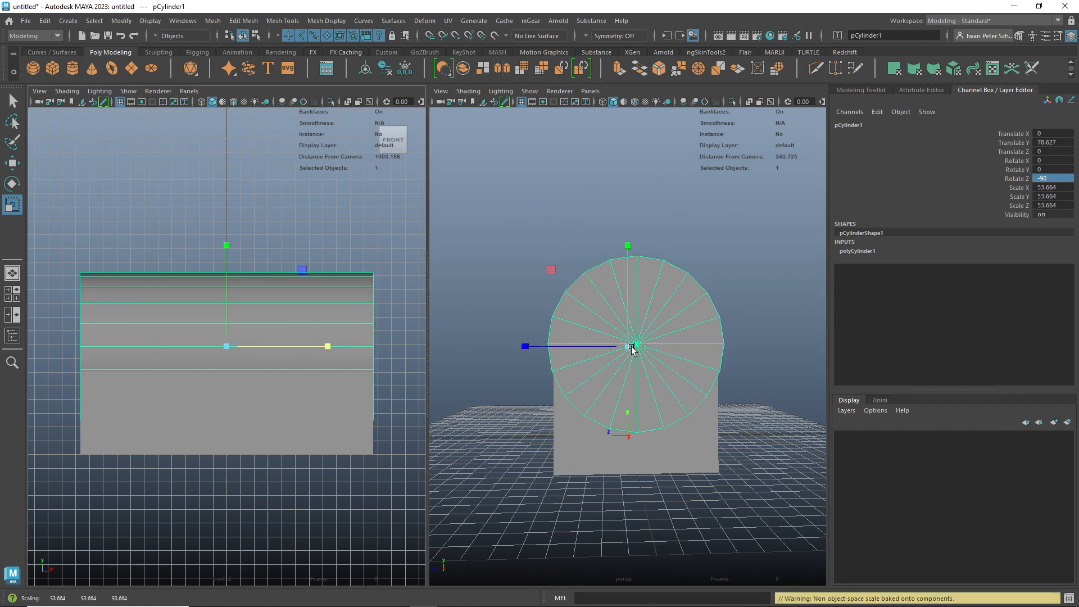
- Fit the cylinder to the box's width at a uniform scale of about 50.6, and extend its length to the box ends
drag(632, 350, 625, 352)
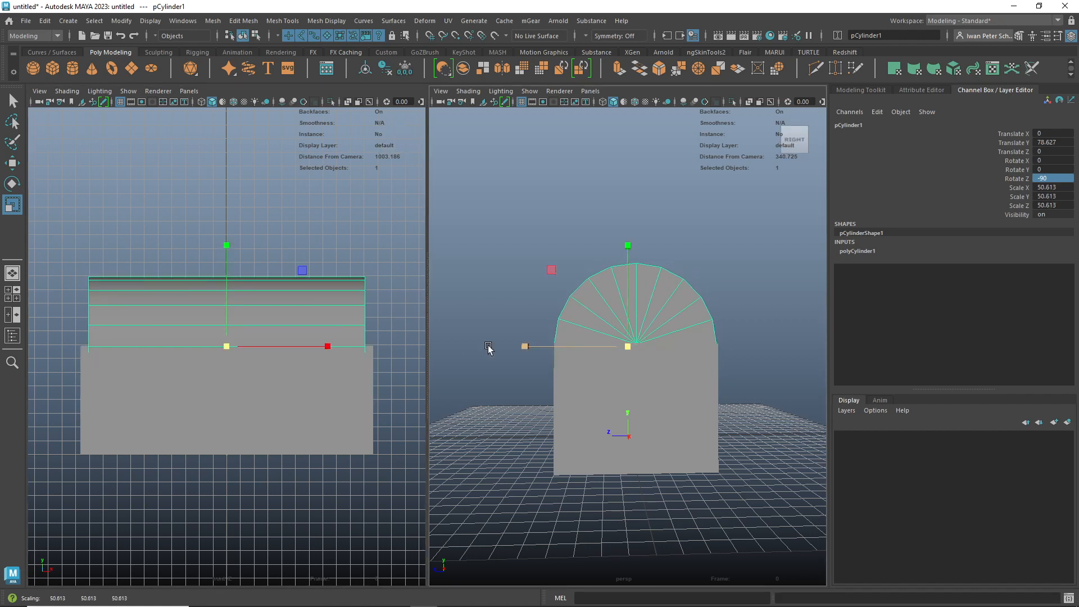
drag(326, 346, 333, 347)
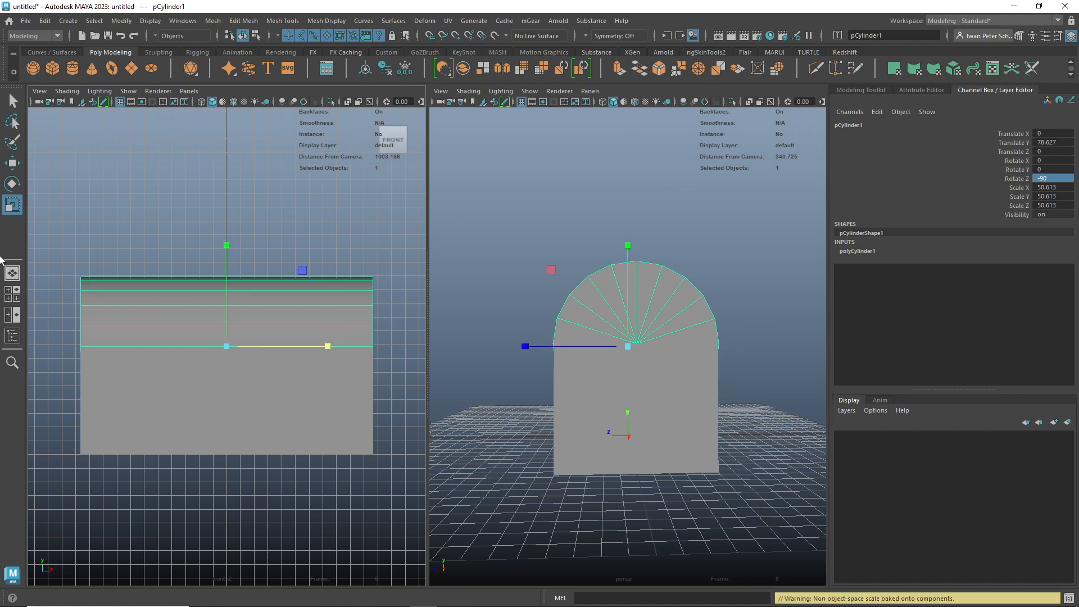
click(12, 273)
alt+drag(697, 268, 674, 260)
alt+right_drag(674, 260, 494, 269)
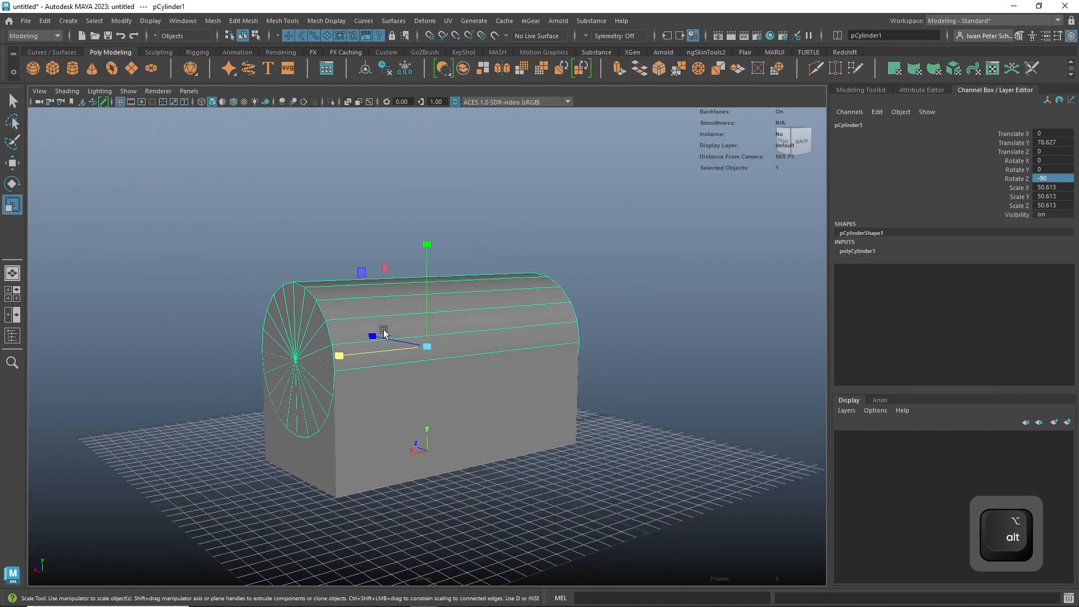
- Isolate the cylinder and delete all the faces of its lower half
click(331, 101)
alt+drag(556, 329, 731, 340)
right_drag(516, 286, 519, 320)
alt+drag(605, 402, 571, 405)
click(441, 432)
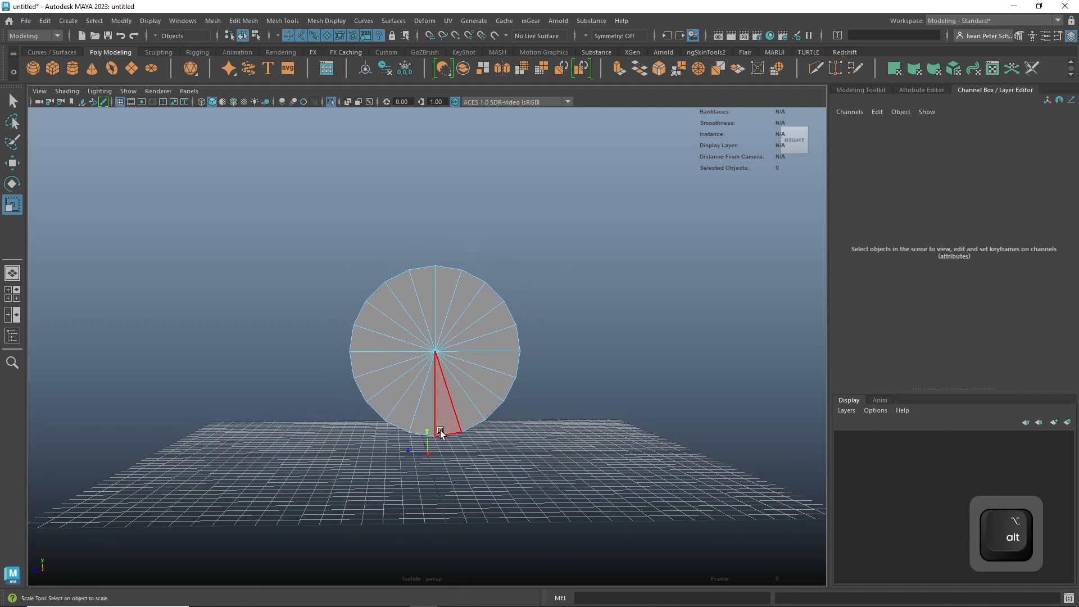
right_drag(504, 285, 493, 317)
drag(284, 486, 426, 448)
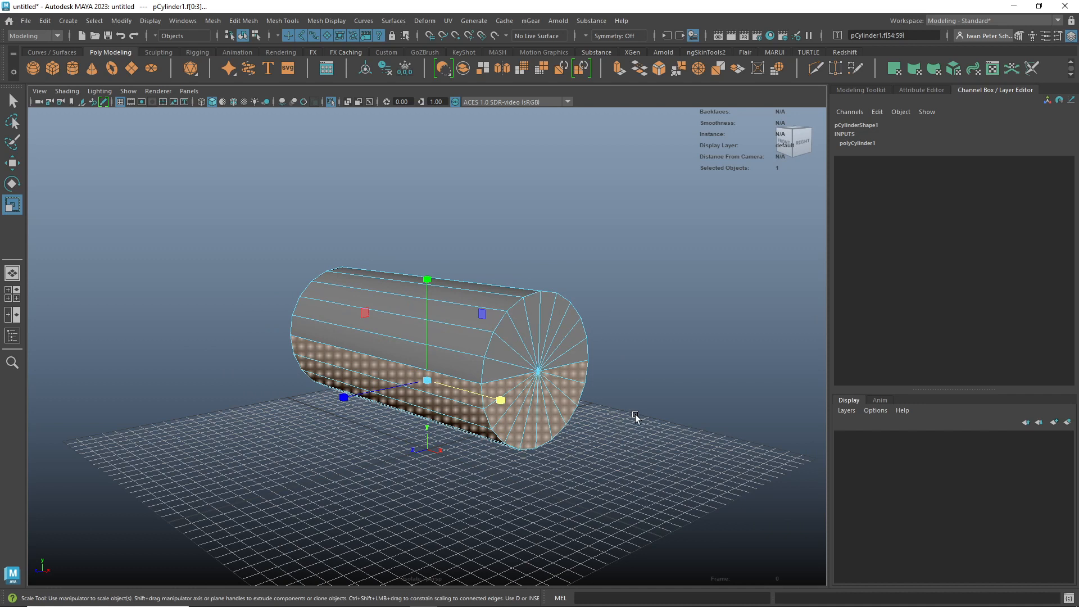
key(Delete)
- Close the open underside of the half cylinder with Fill Hole
mouse_move(647, 414)
alt+mouse_down()
mouse_move(651, 400)
mouse_move(639, 404)
mouse_move(640, 395)
alt+mouse_up()
scroll(598, 368, up, 3)
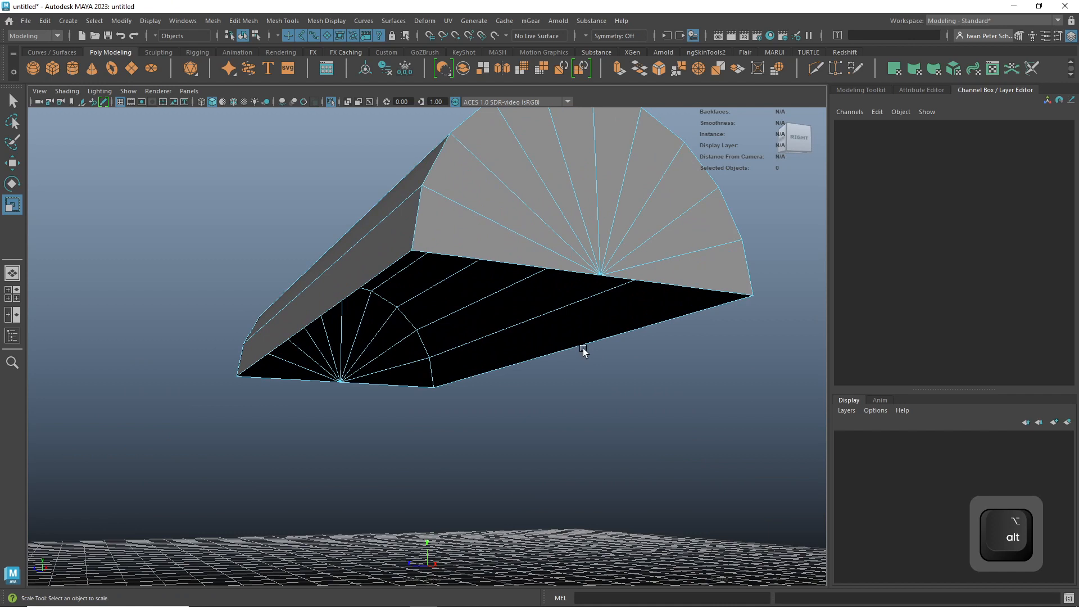
right_drag(579, 250, 632, 231)
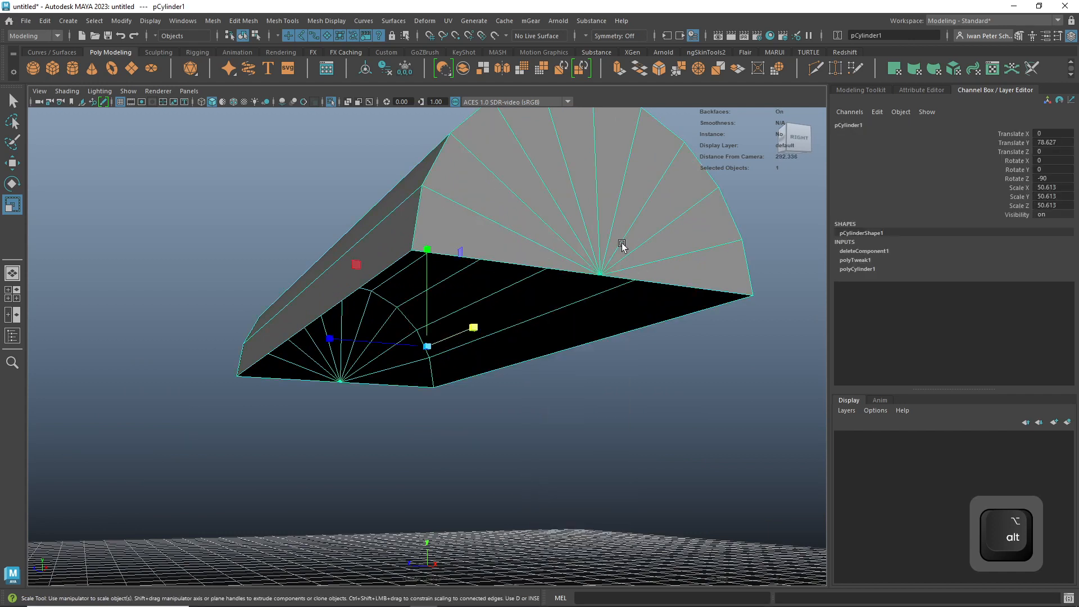
alt+drag(610, 243, 642, 271)
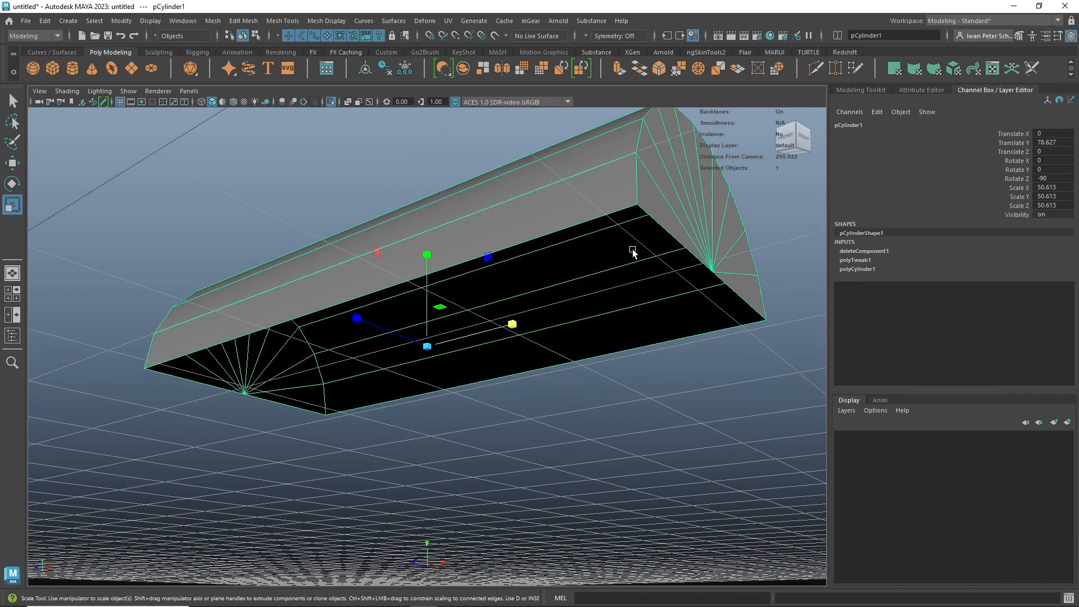
alt+drag(562, 285, 690, 192)
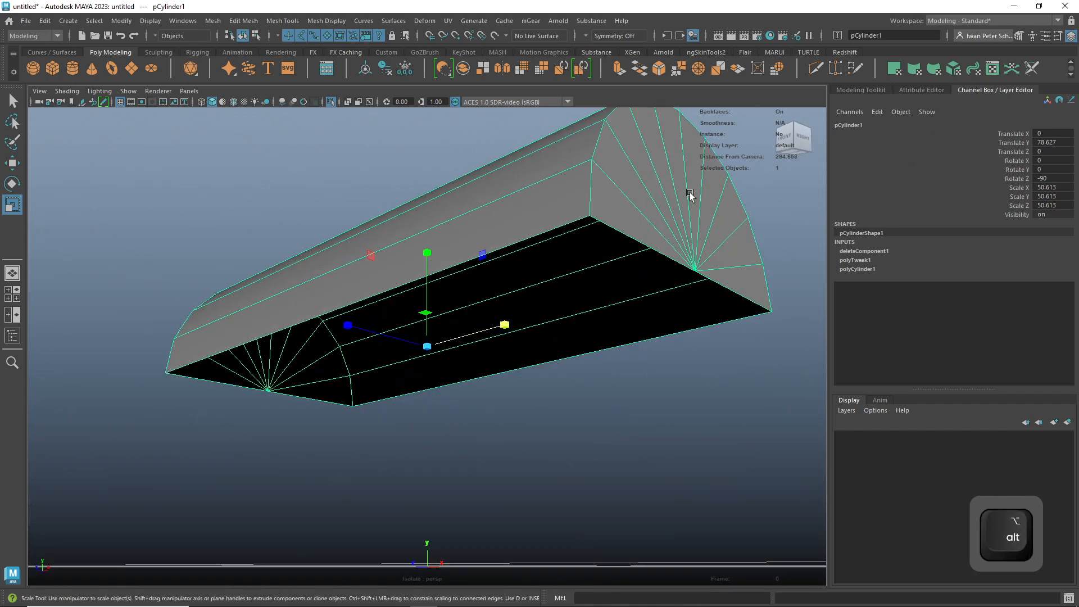
shift+right_drag(672, 197, 712, 183)
alt+drag(661, 433, 604, 417)
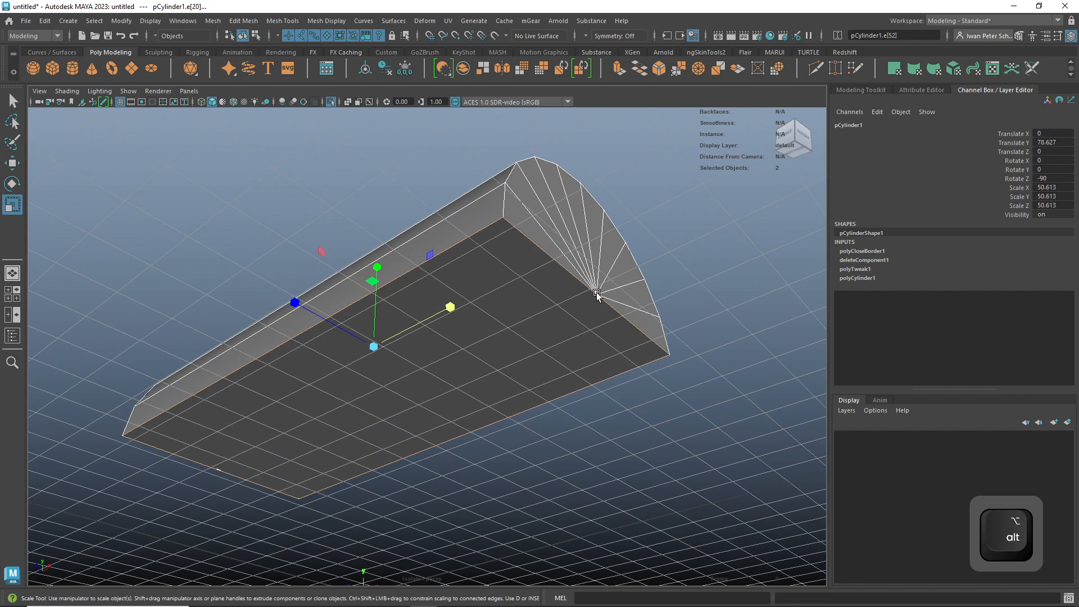
alt+drag(621, 397, 627, 432)
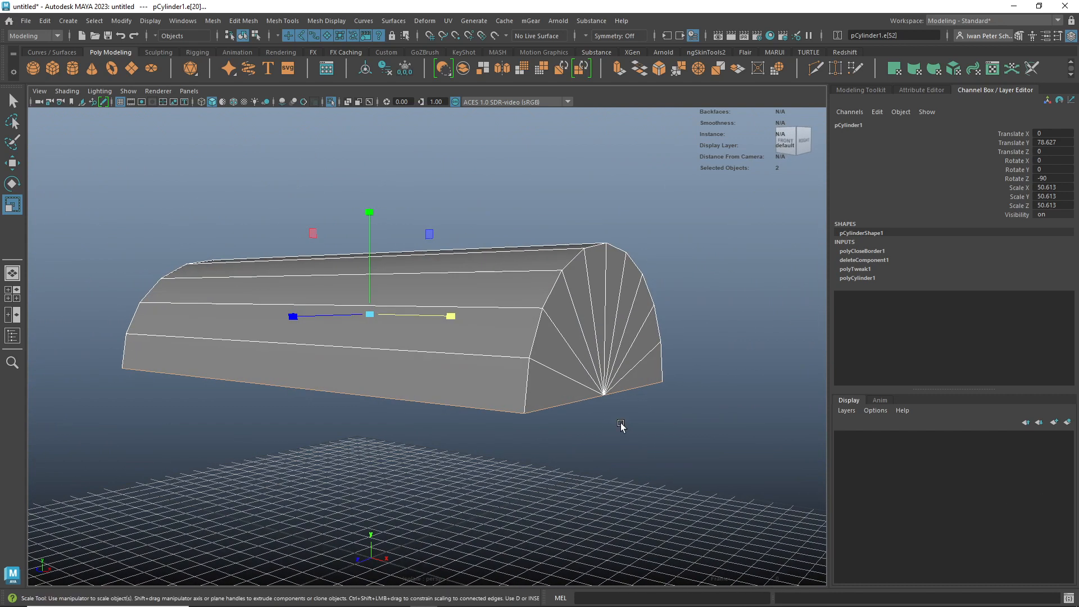
- Examine the corner and centre vertices around the half cylinder's end cap, checking individual edges, vertices and faces
right_drag(525, 286, 474, 306)
click(481, 359)
click(513, 373)
click(526, 358)
click(524, 412)
click(125, 334)
click(122, 369)
right_drag(572, 387, 559, 316)
click(540, 380)
right_drag(539, 379, 523, 353)
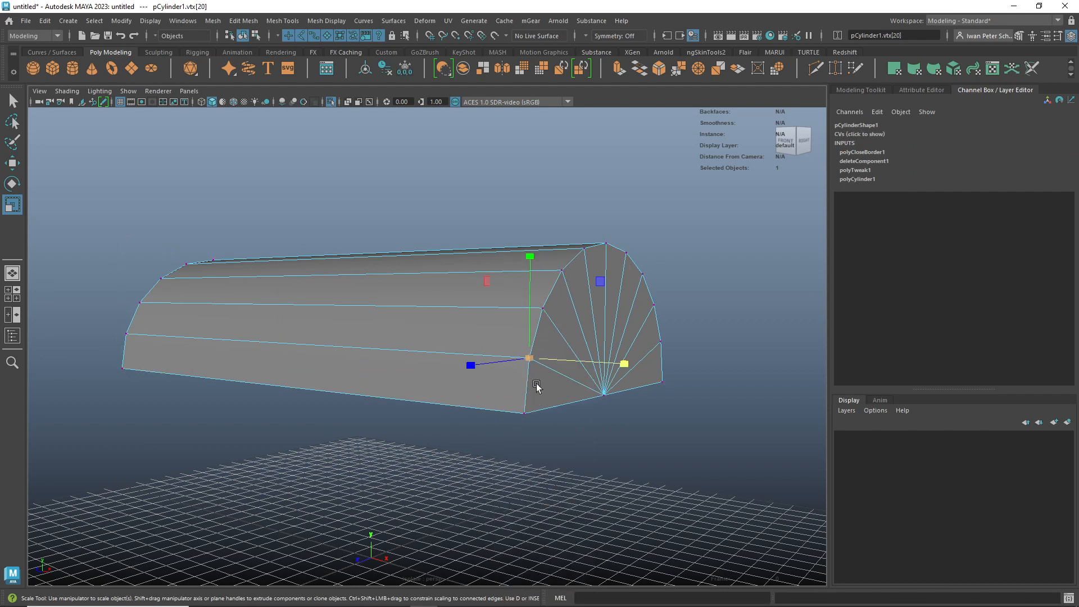
click(573, 410)
click(605, 395)
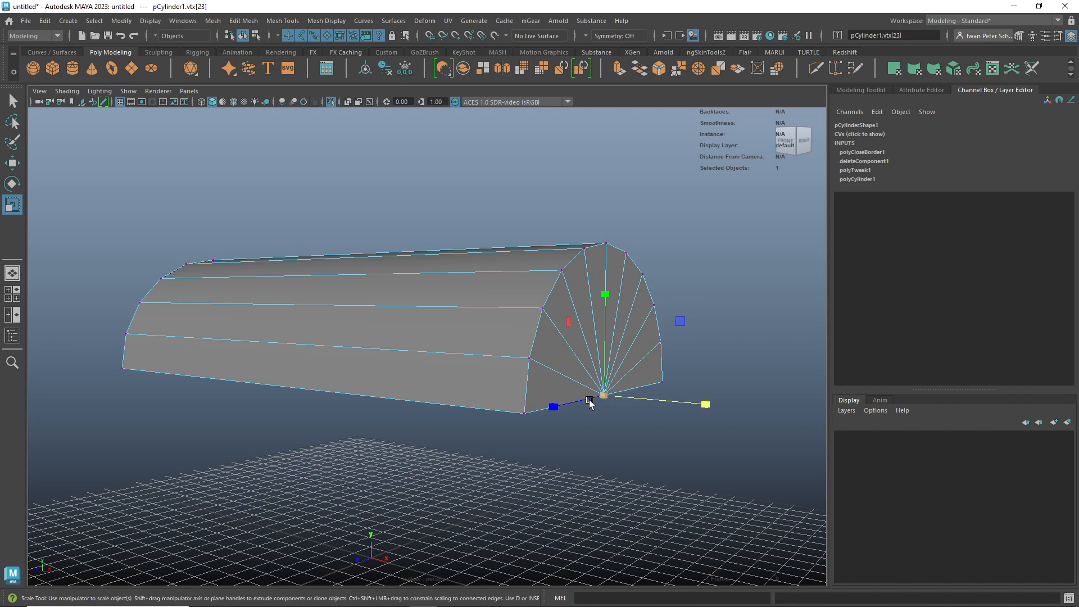
click(524, 414)
- Examine the single filled face on the half cylinder's underside and where it meets the end cap's centre point
alt+drag(646, 485, 585, 313)
right_drag(586, 286, 586, 317)
click(585, 336)
alt+drag(621, 337, 592, 281)
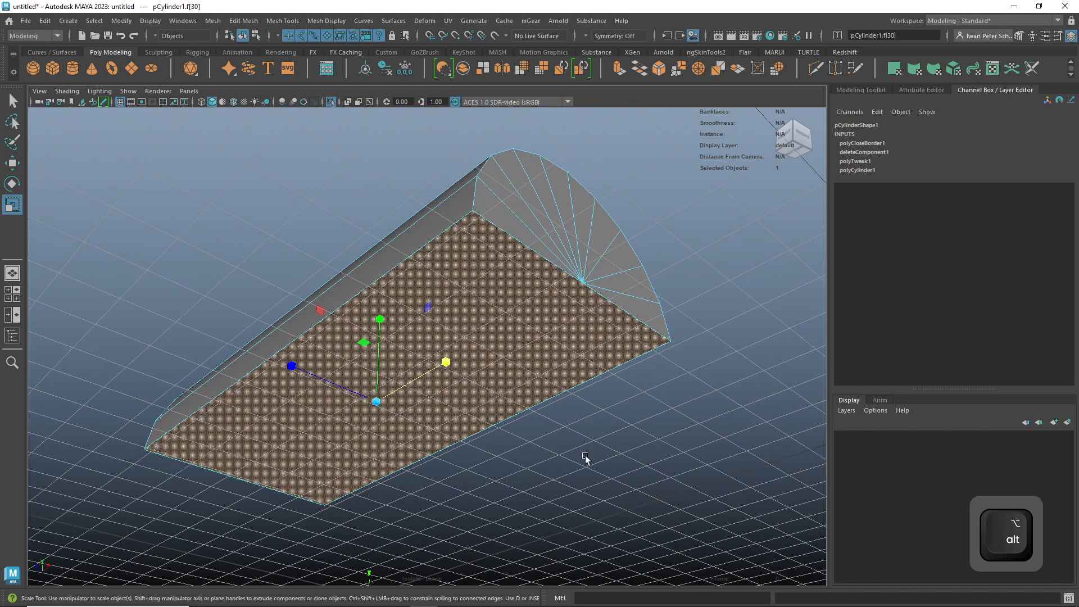
alt+drag(582, 457, 599, 451)
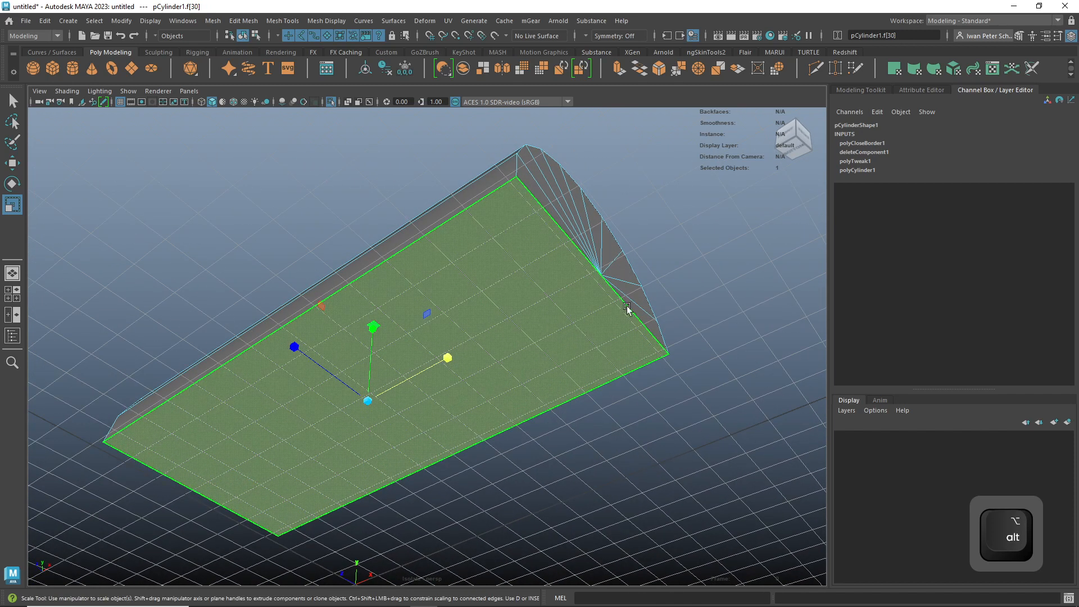
alt+drag(613, 280, 608, 273)
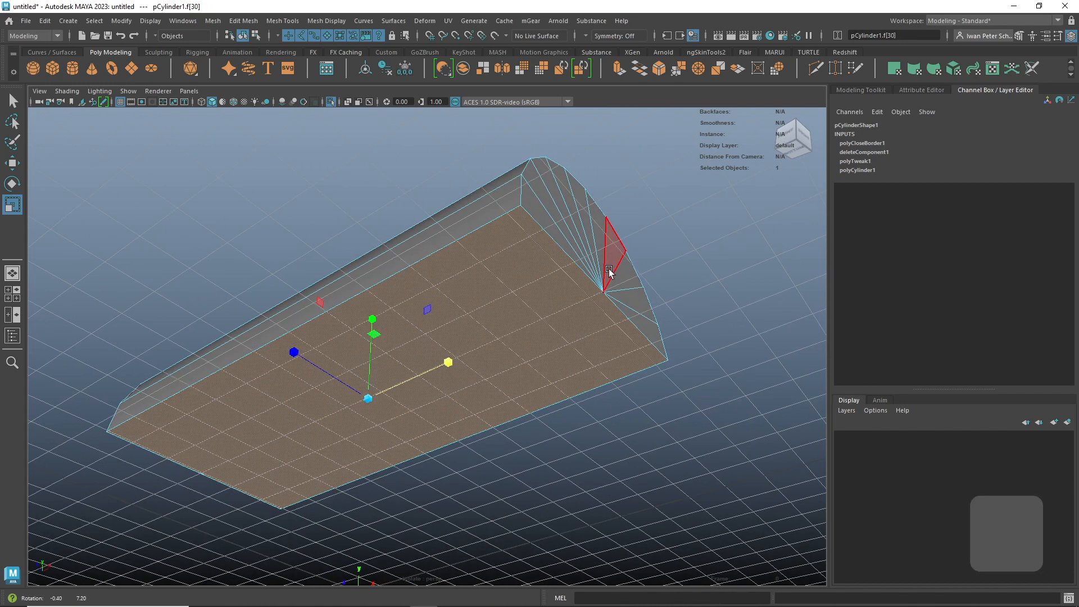
- Connect the centre vertices of the two end caps across the underside with Connect Components
right_drag(602, 298, 566, 286)
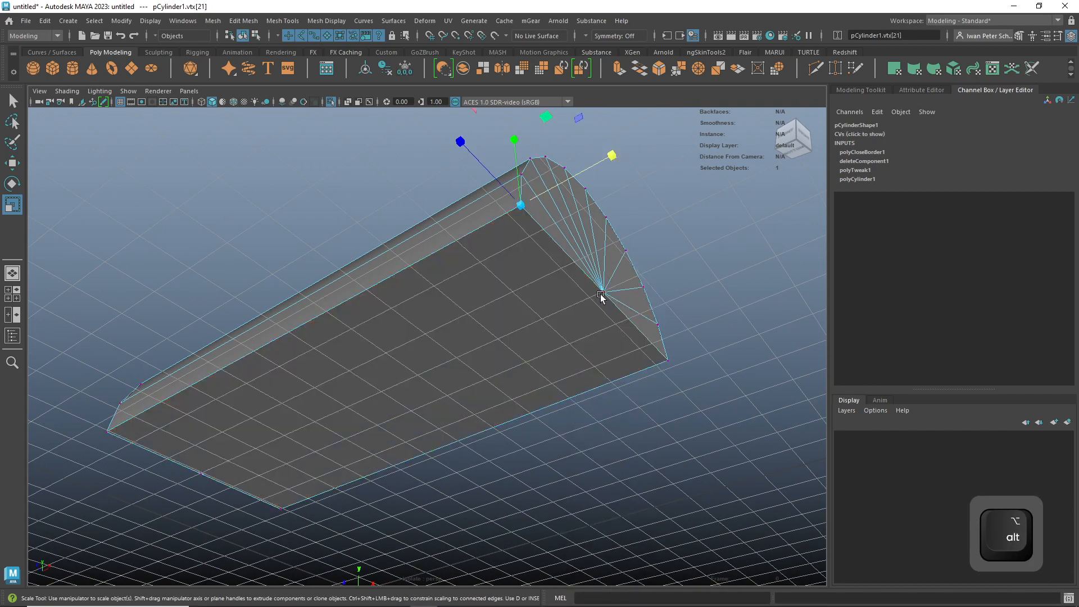
click(603, 292)
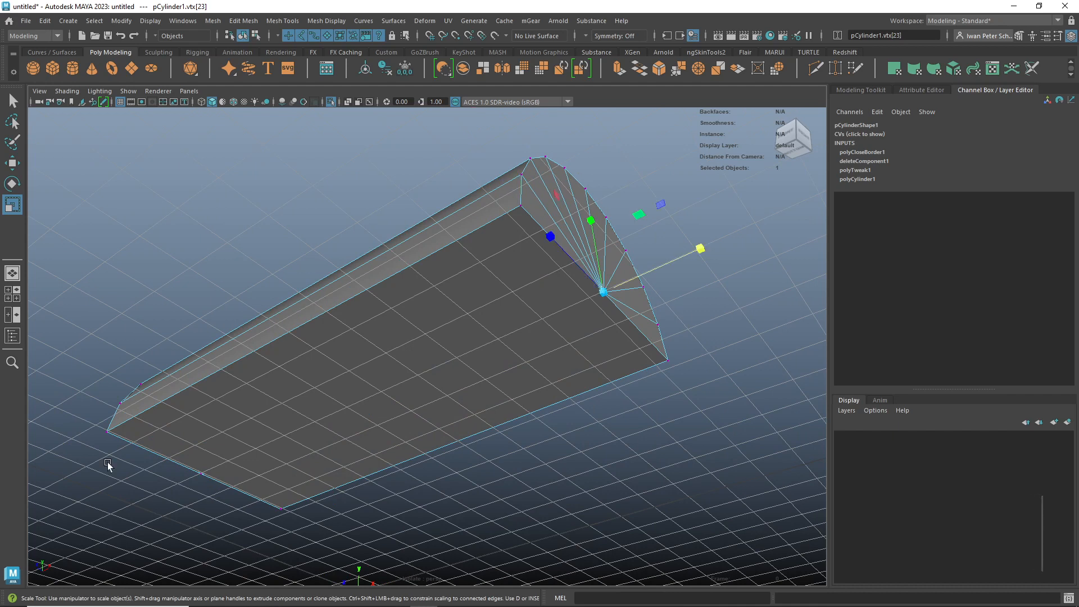
shift+click(202, 474)
shift+right_click(202, 476)
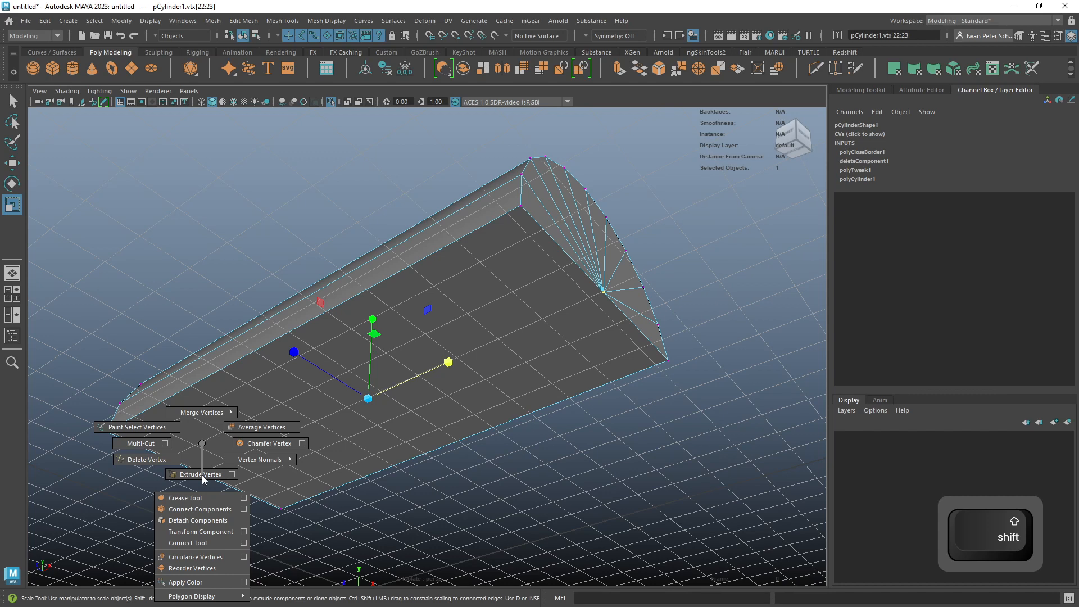
click(196, 509)
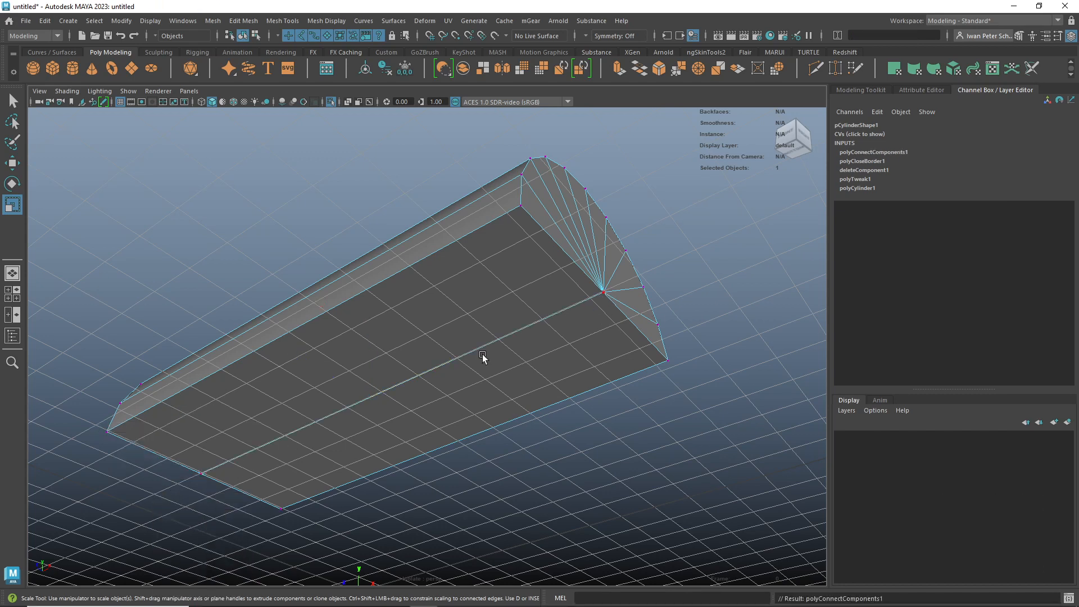
- Check that the underside faces on either side of the new centre edge can be selected separately
right_drag(532, 289, 522, 313)
click(524, 315)
click(552, 357)
click(549, 315)
click(588, 361)
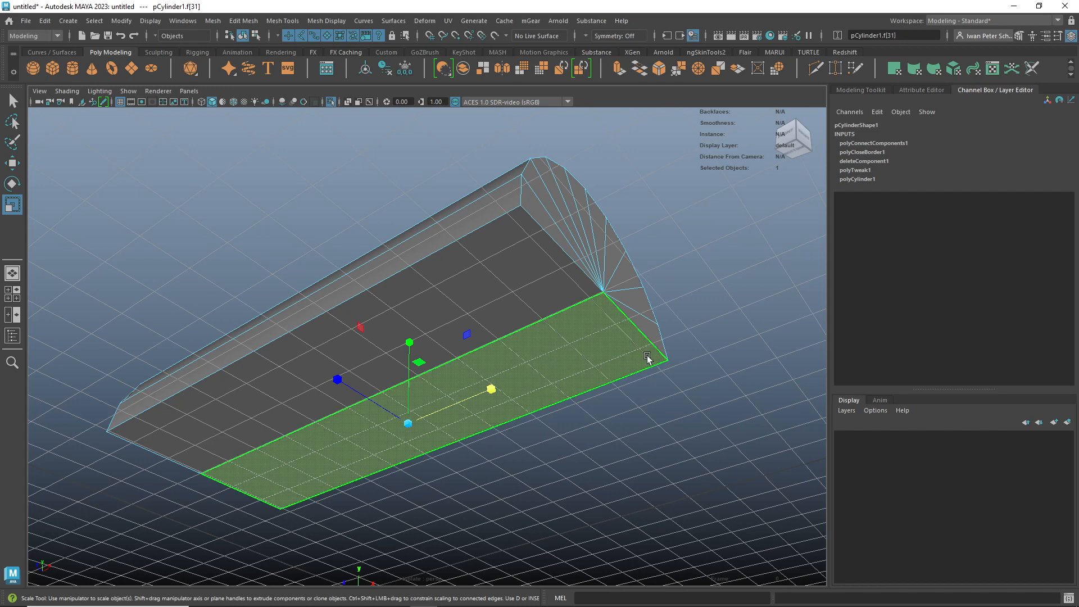
click(756, 315)
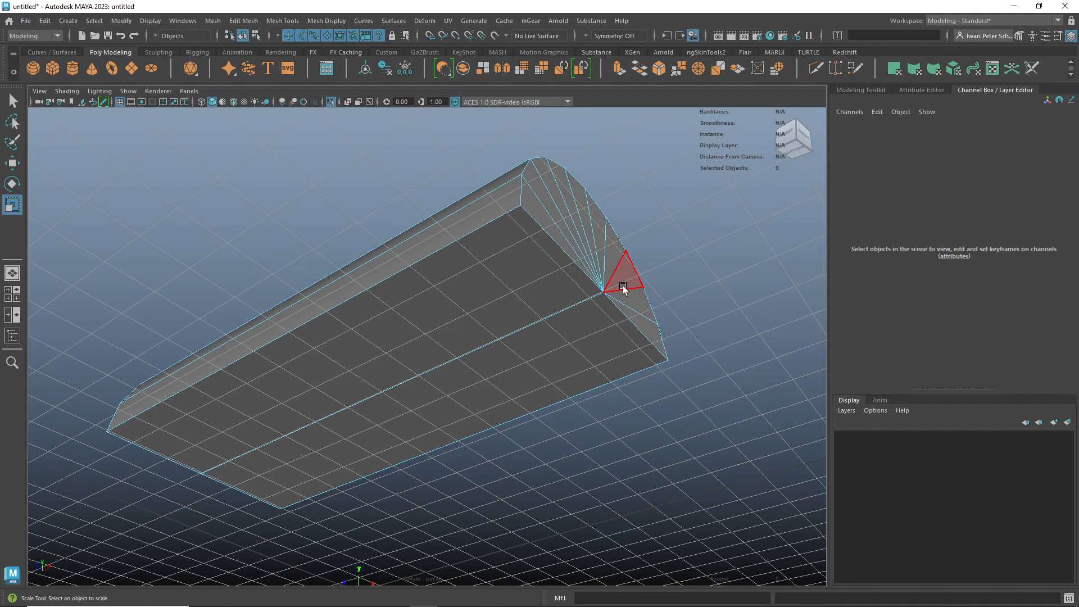
key(shift)
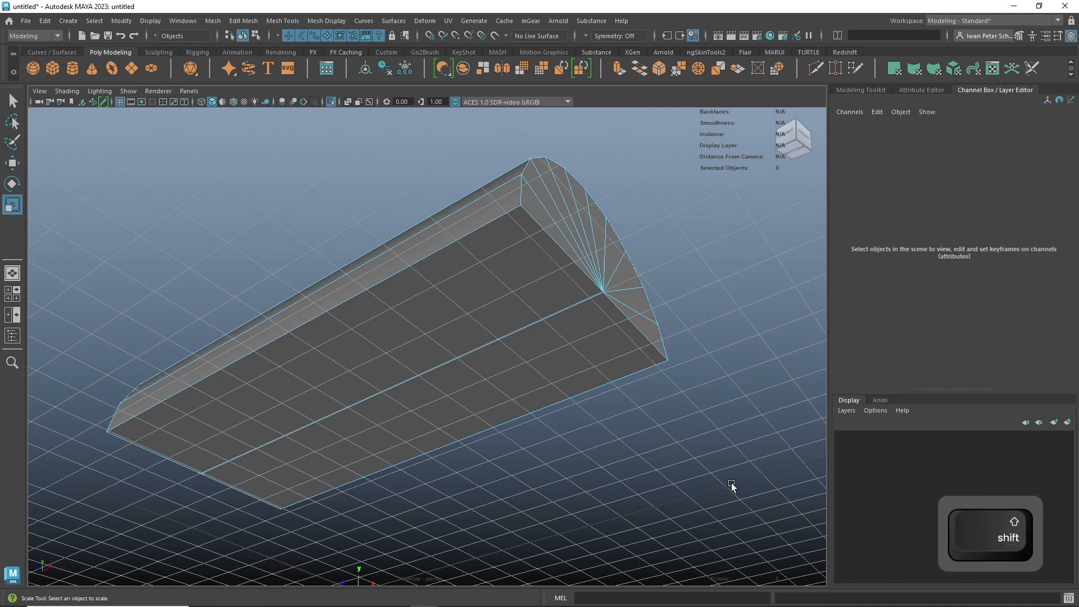
- Show the Modeling Toolkit and look up the Connect Tool among the face modelling commands
click(871, 91)
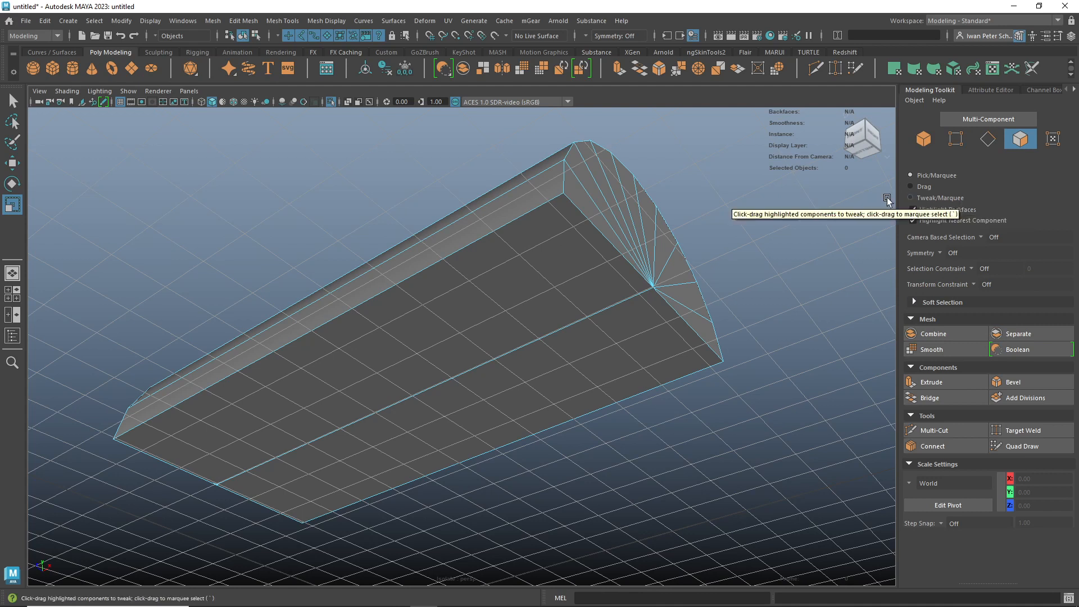
alt+drag(712, 234, 704, 237)
alt+right_drag(717, 238, 960, 214)
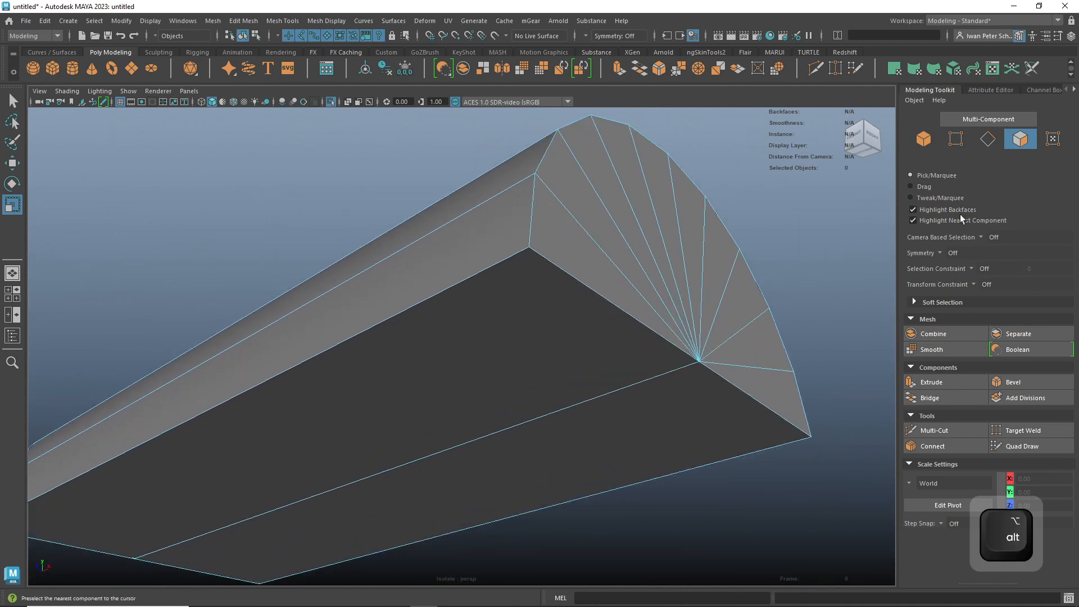
shift+right_click(699, 362)
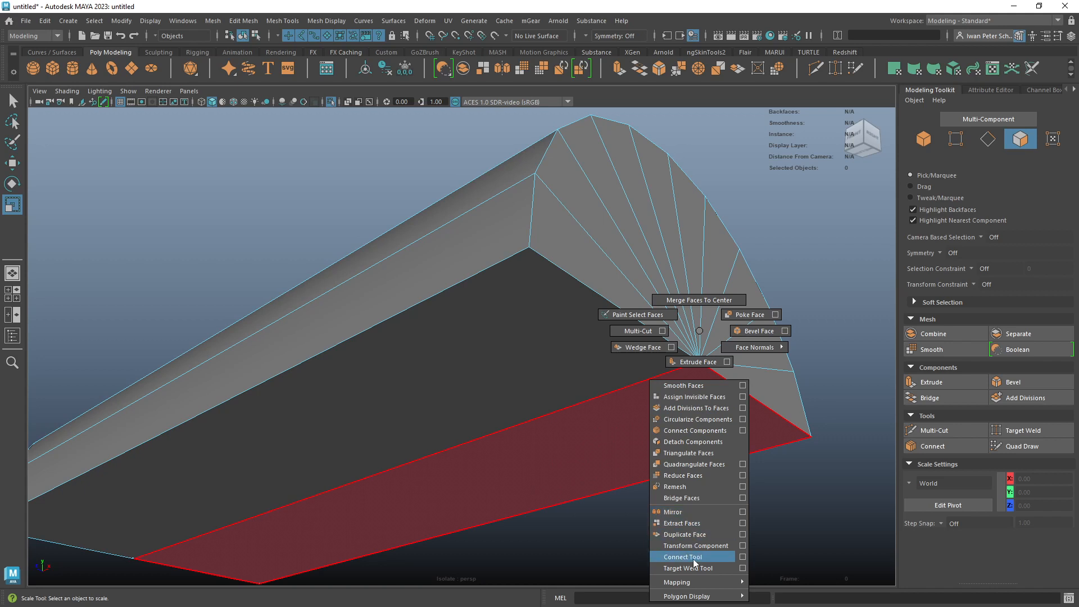
right_drag(686, 562, 700, 333)
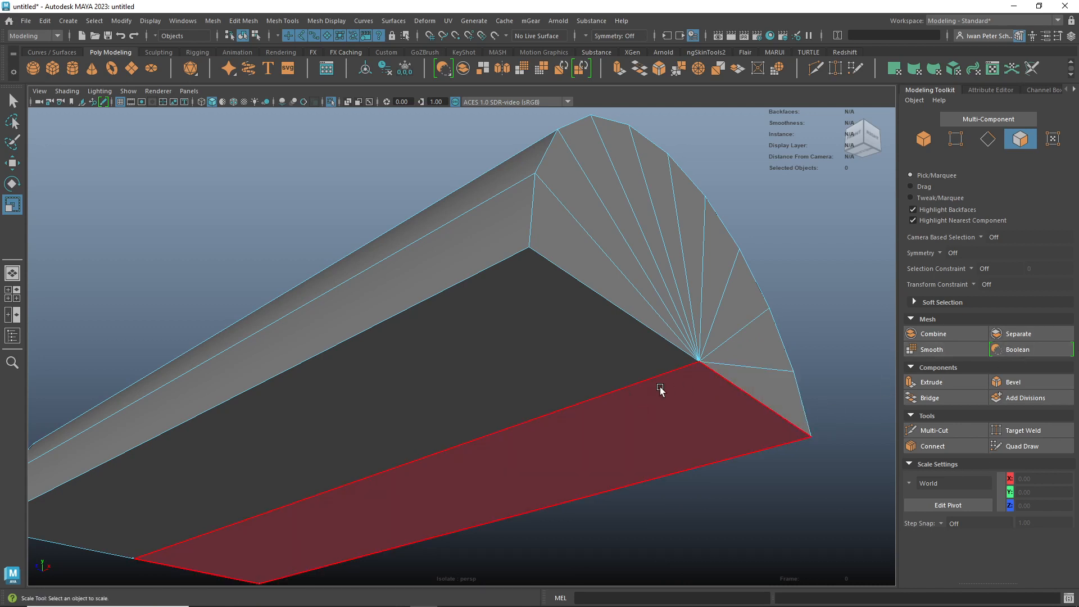
- Undo the face selections and the underside connection, returning to the selection of the two centre vertices
key(ctrl+z)
key(ctrl+z)
key(ctrl+z)
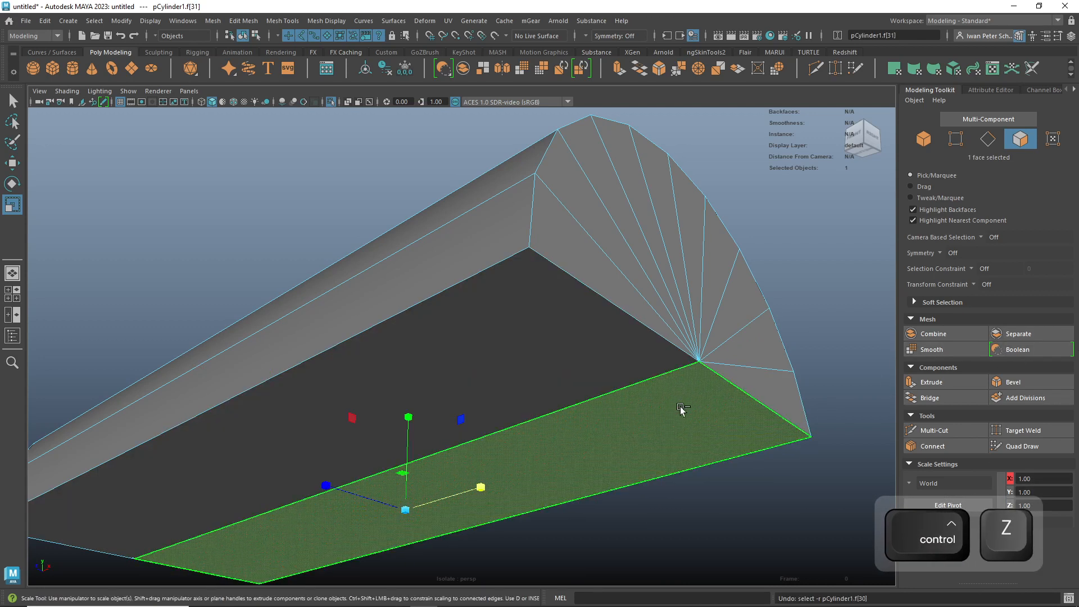
key(ctrl+z)
key(ctrl+z)
key(ctrl+z)
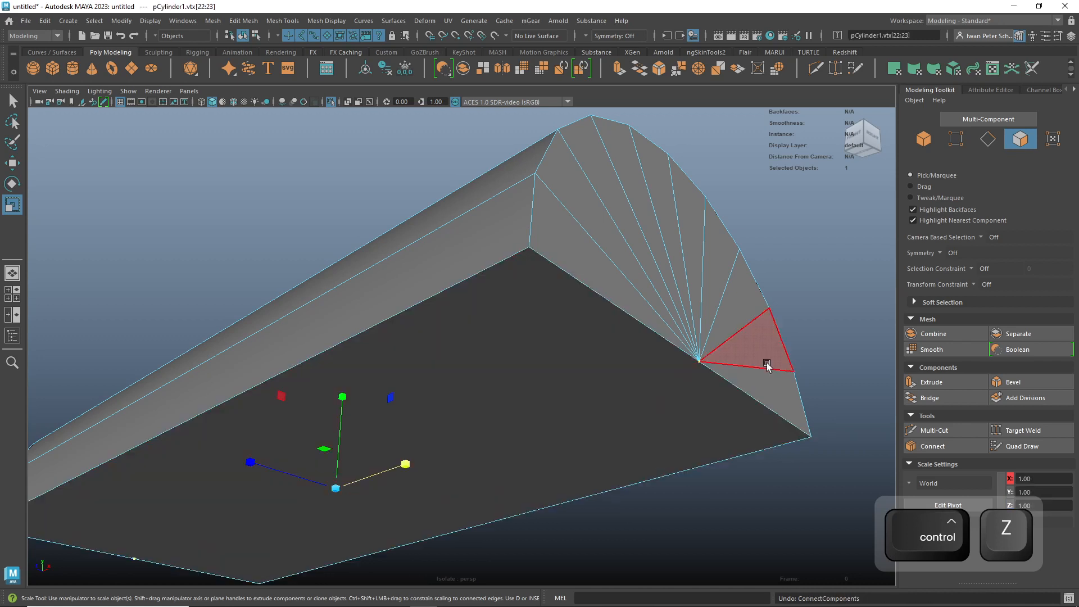
key(ctrl+z)
- Connect the two selected centre vertices across the underside using the Connect tool with 1 segment
alt+drag(782, 352, 793, 340)
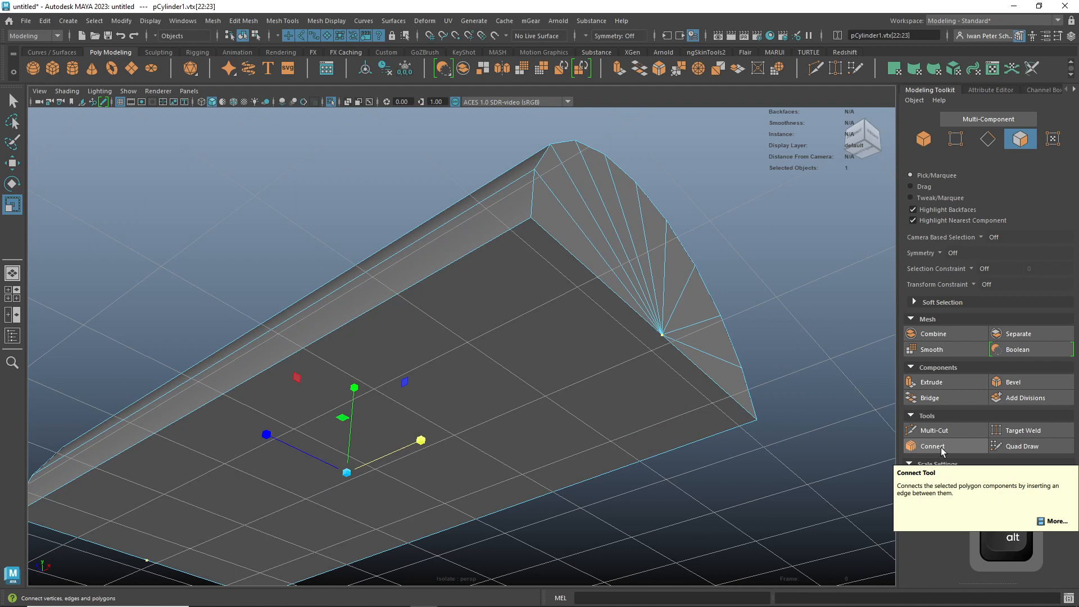
click(933, 446)
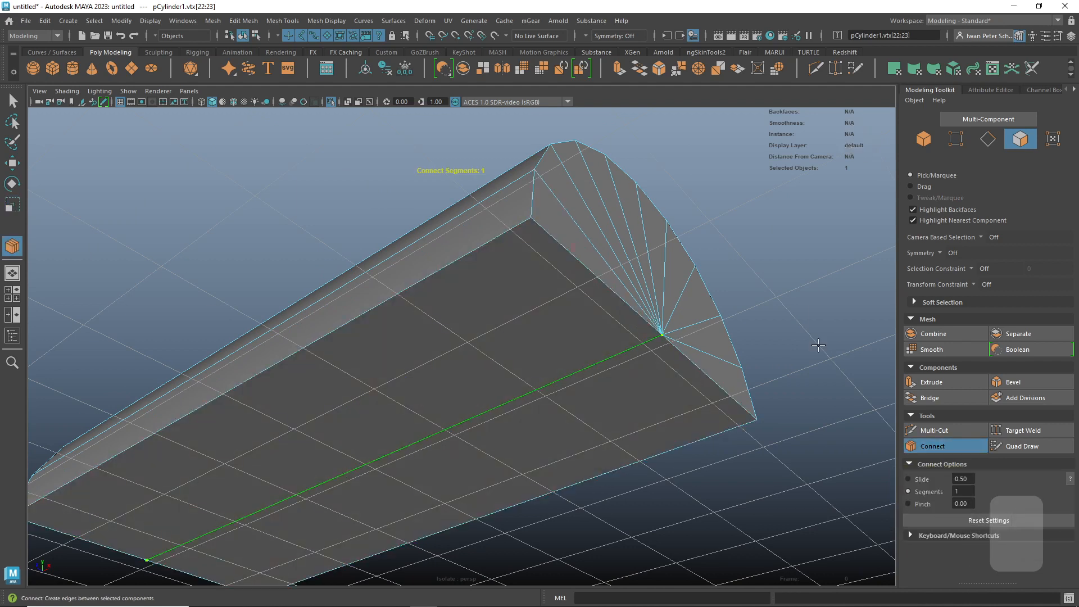
key(Return)
- Turn off isolation and raise the half-cylinder lid along Y to leave a gap above the box
alt+right_drag(797, 313, 707, 255)
alt+drag(707, 256, 674, 327)
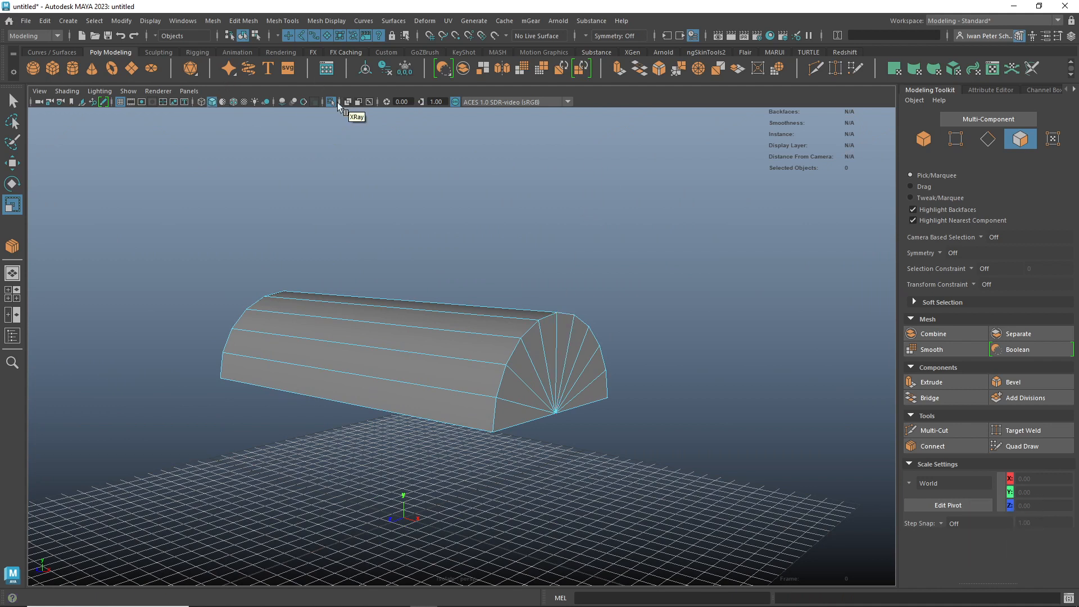
click(333, 103)
right_drag(554, 295, 577, 284)
key(w)
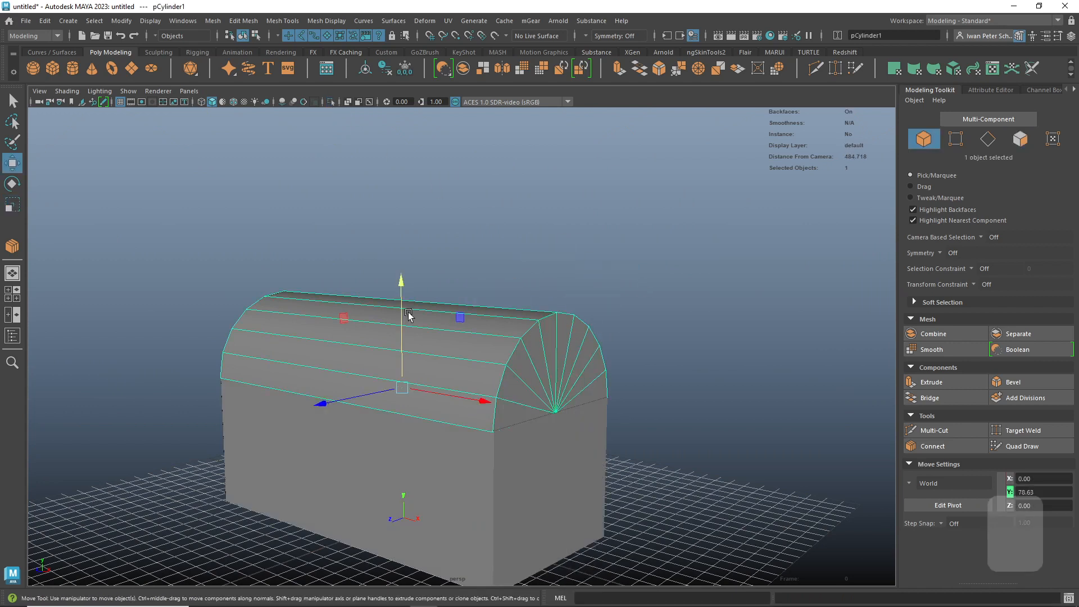
drag(401, 313, 398, 258)
- Insert two horizontal edge loops around the box with Multi-Cut, one at 80% of its height and one slightly below it
mouse_move(708, 386)
alt+mouse_down()
mouse_move(747, 355)
mouse_move(697, 376)
alt+mouse_up()
click(576, 387)
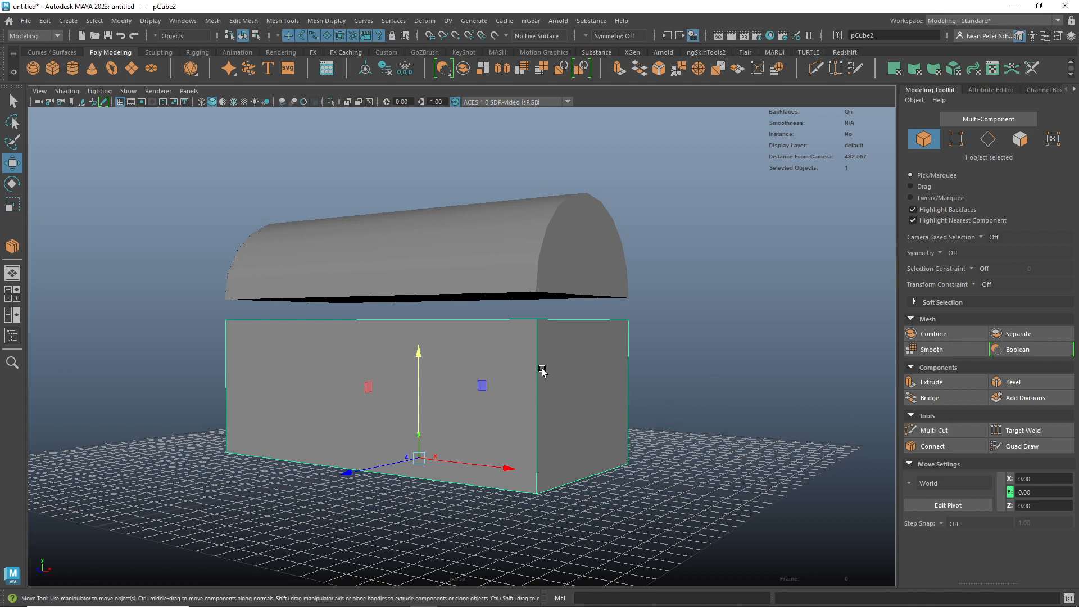
shift+right_drag(537, 378, 475, 300)
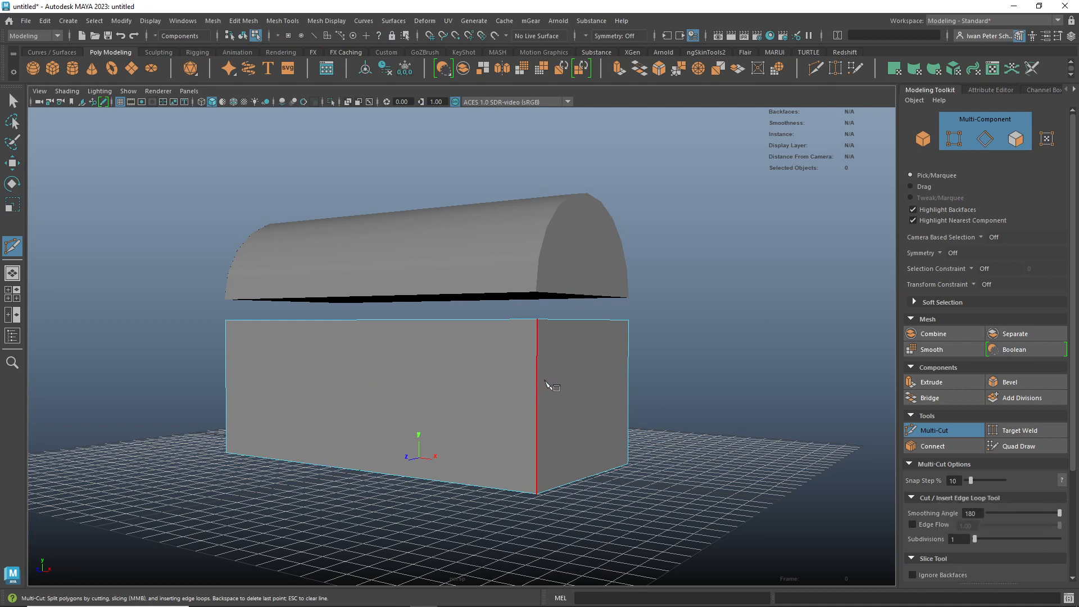
key(ctrl)
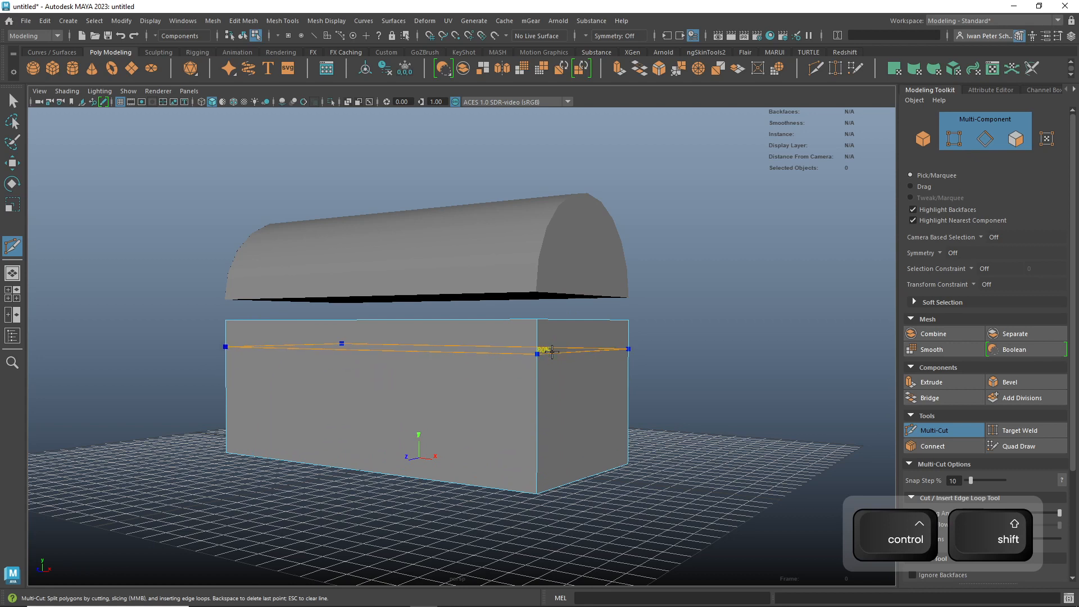
ctrl+shift+click(551, 349)
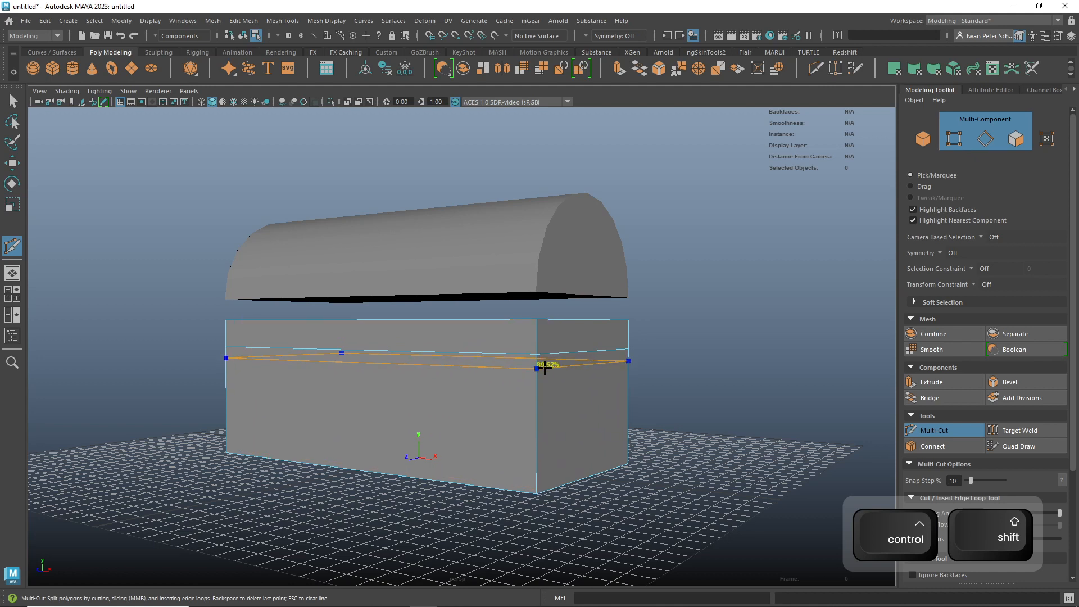
ctrl+click(542, 365)
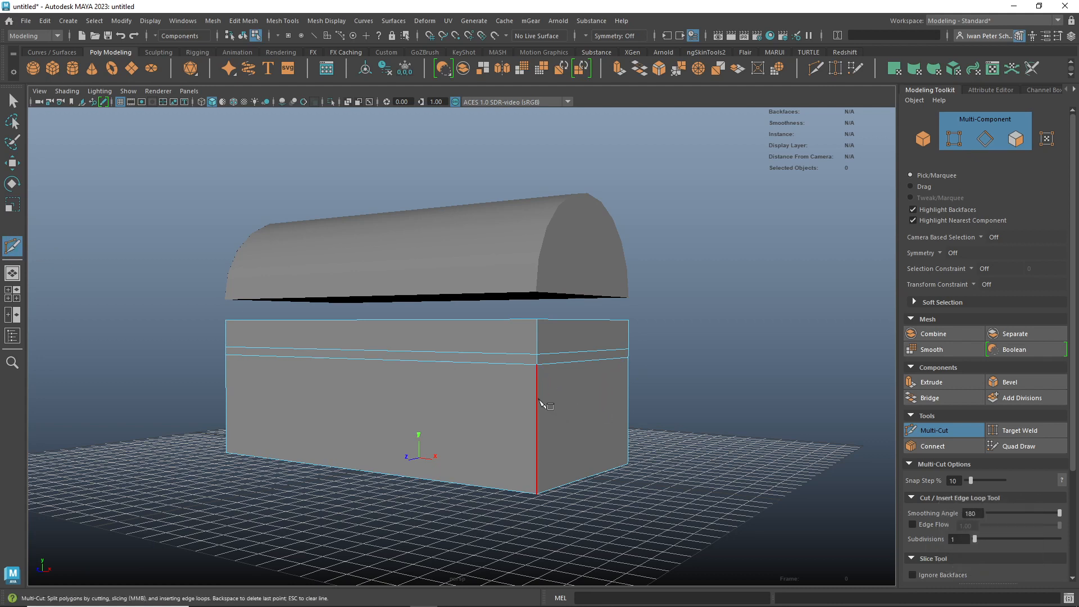
- Try a slanted Multi-Cut across the box's end face and undo its cut points
click(628, 396)
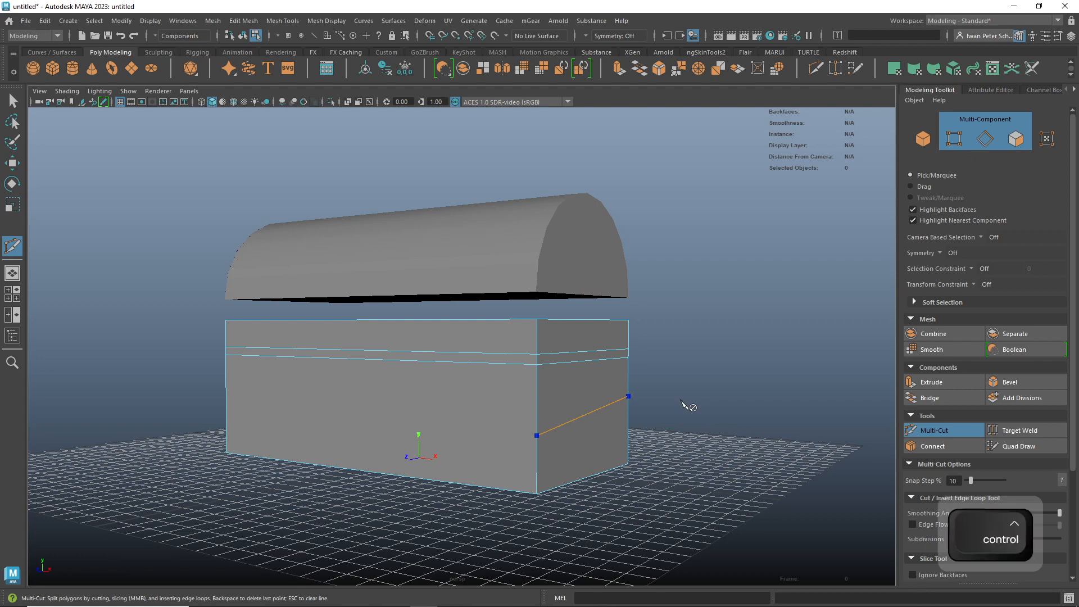
key(ctrl+z)
key(ctrl+z)
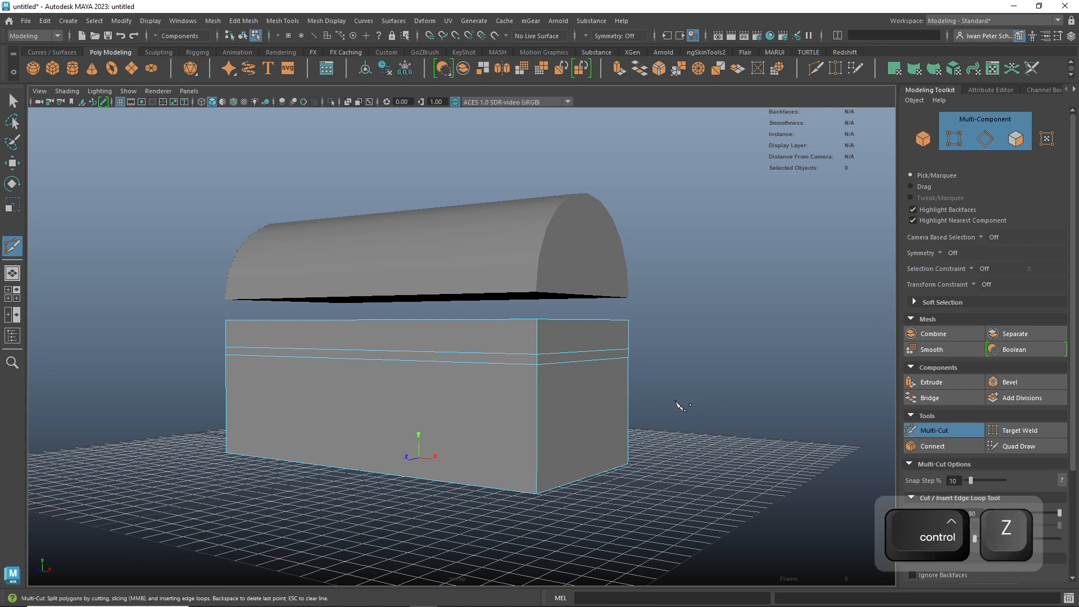
- Leave Multi-Cut and select the lower of the two edge loops around the box
key(q)
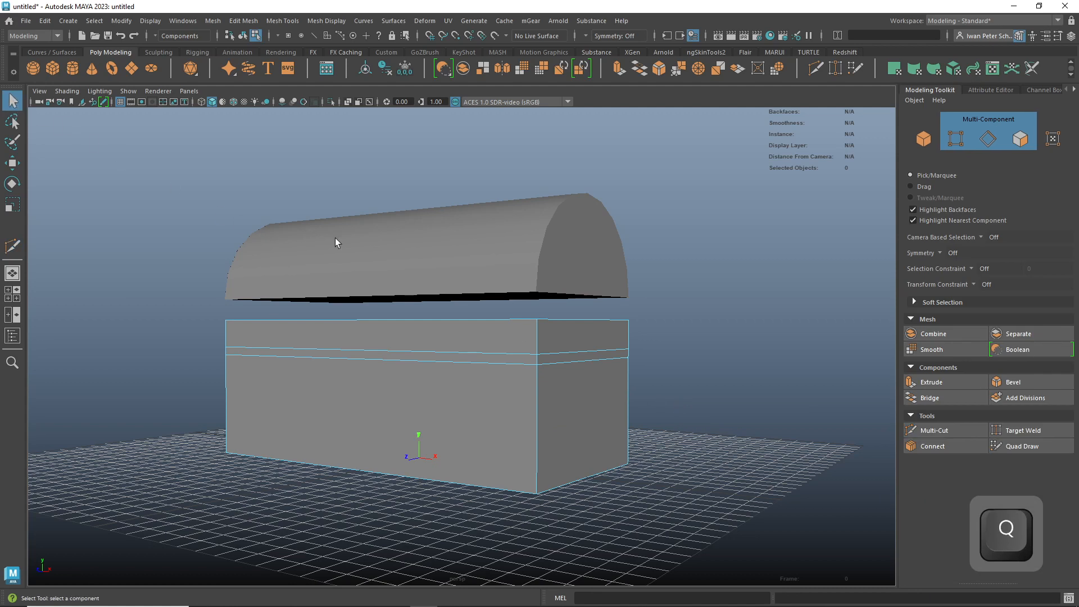
click(493, 396)
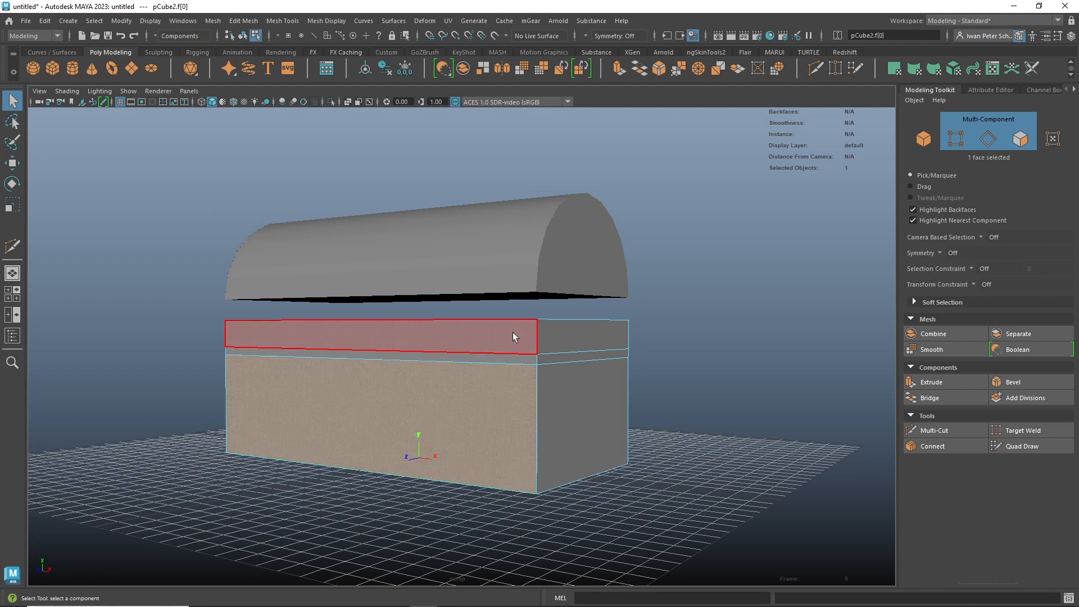
click(568, 340)
alt+drag(677, 414, 565, 349)
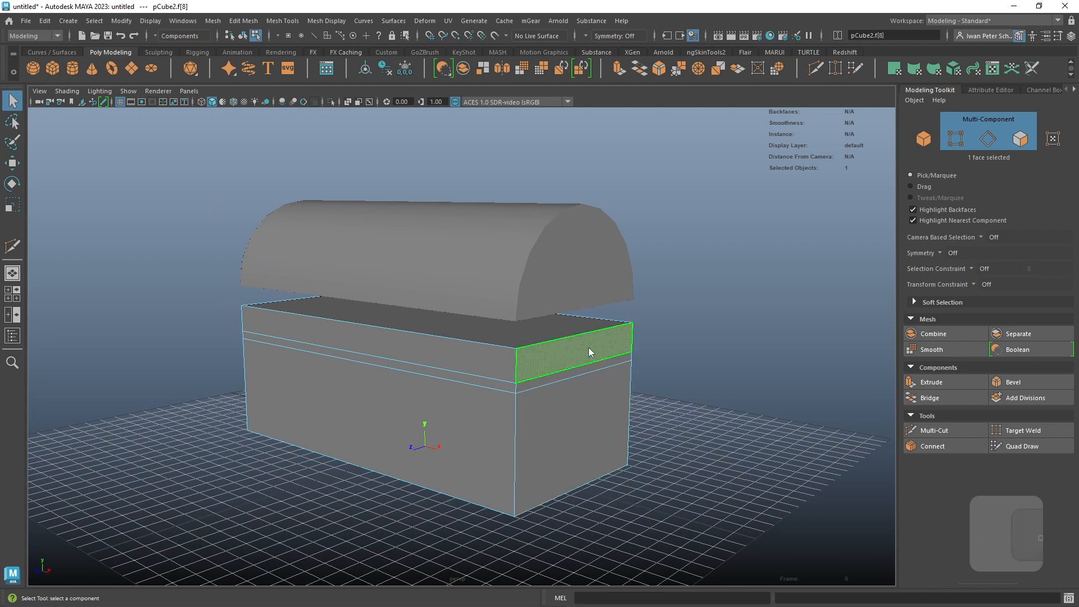
right_click(589, 347)
click(588, 255)
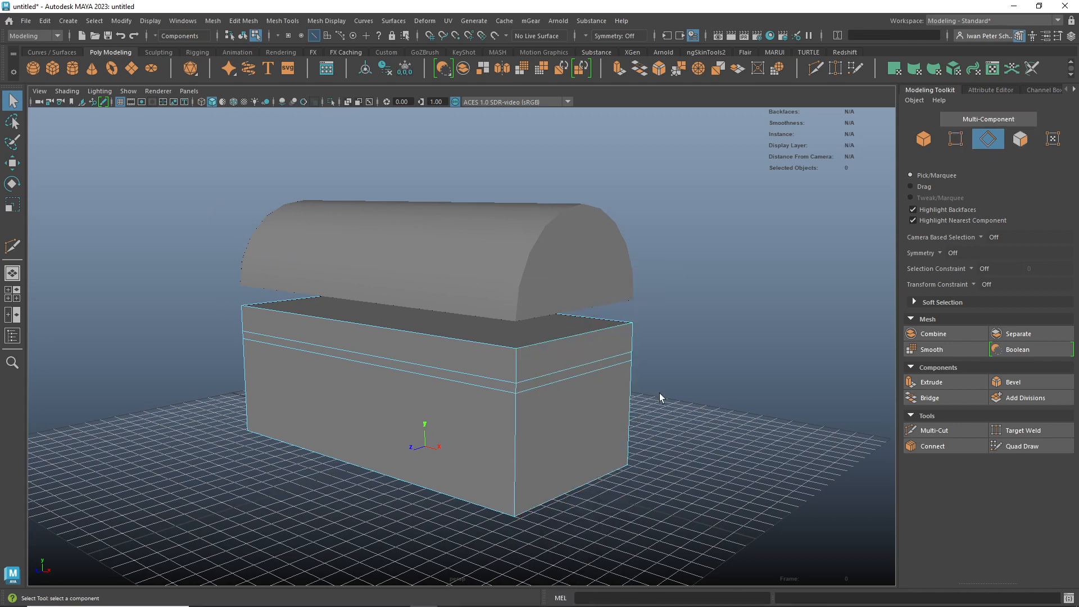
scroll(659, 393, up, 3)
alt+drag(755, 413, 761, 400)
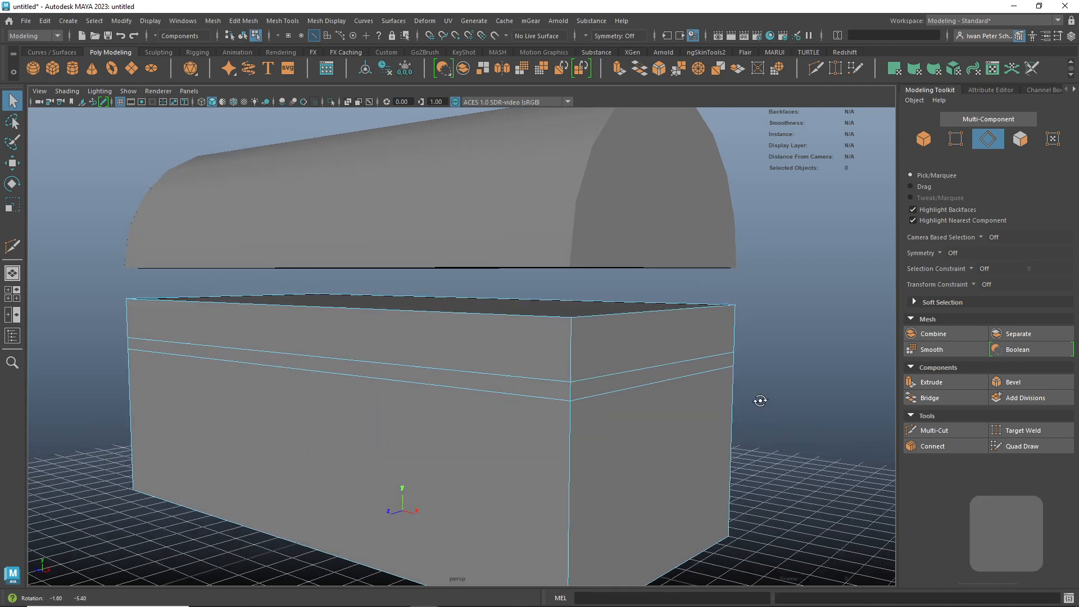
double_click(625, 390)
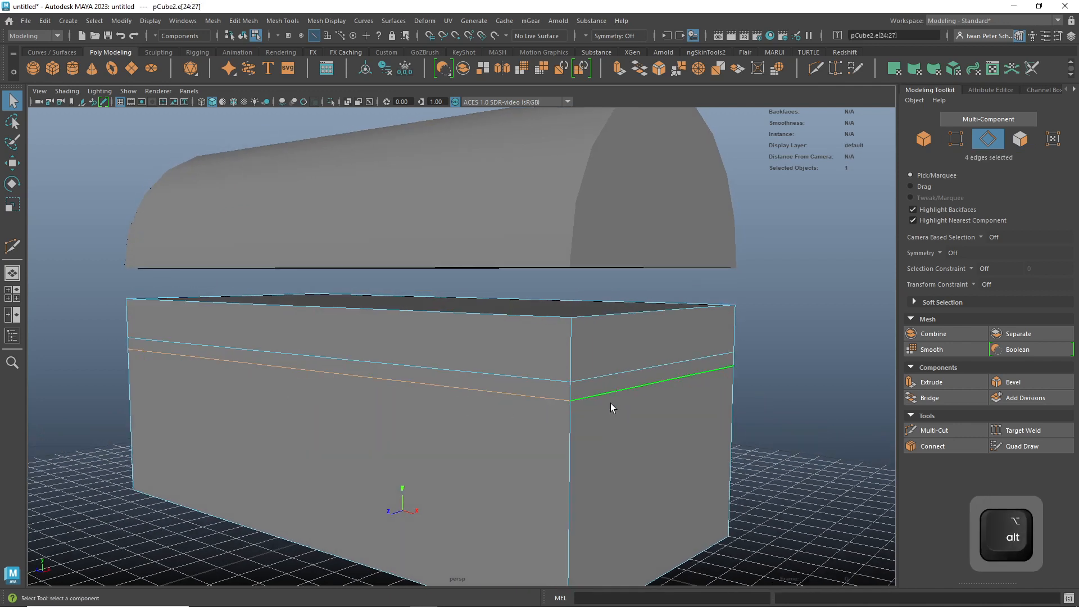
- Scale the lower edge loop of the box inward along X and Z, and raise it slightly toward the upper loop
key(r)
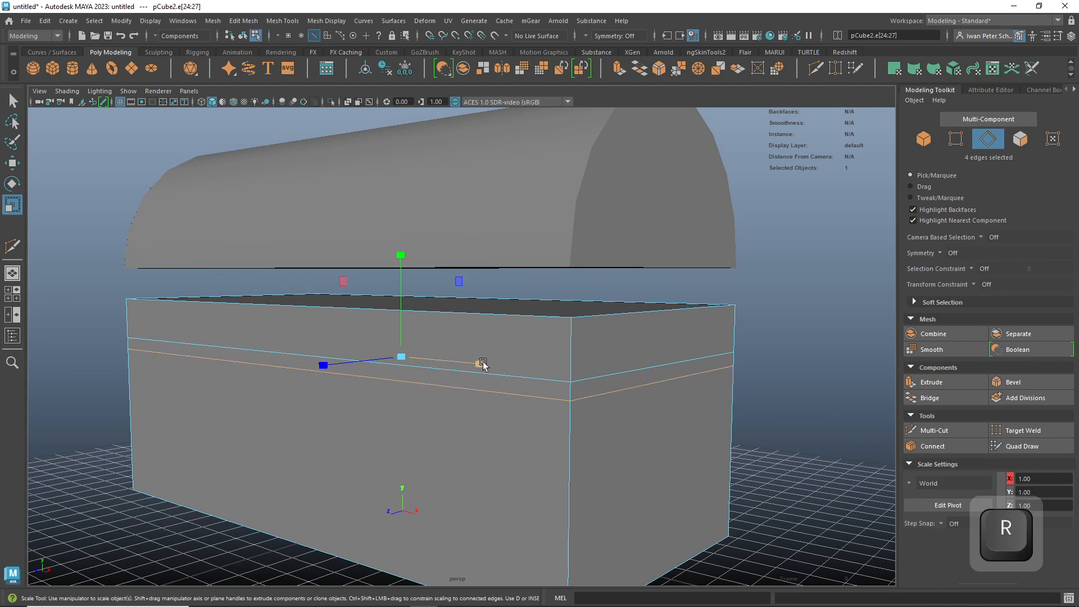
click(482, 365)
alt+drag(682, 424, 565, 420)
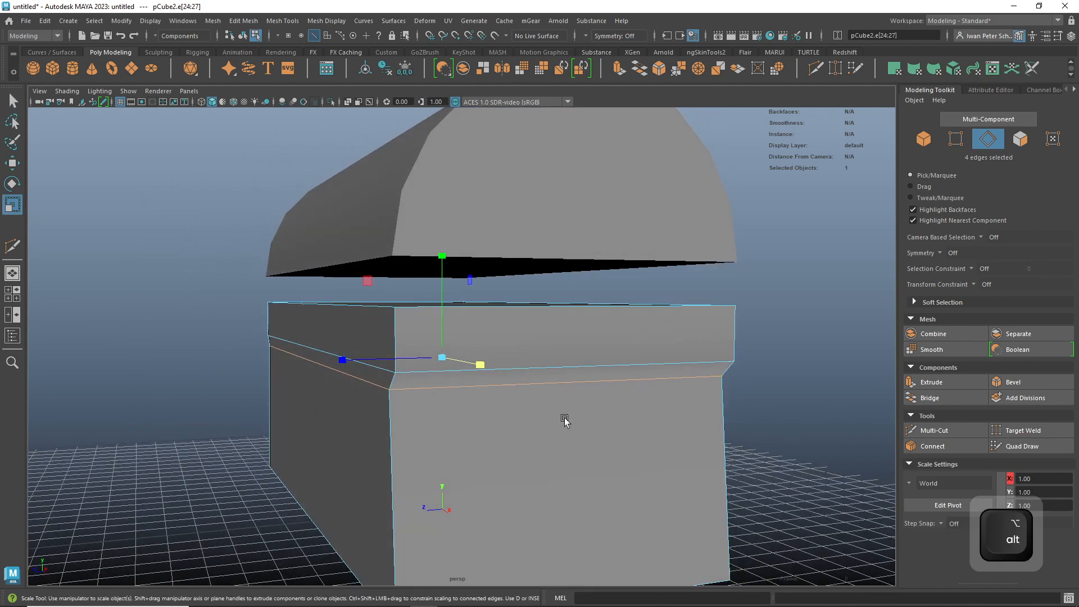
drag(344, 362, 349, 358)
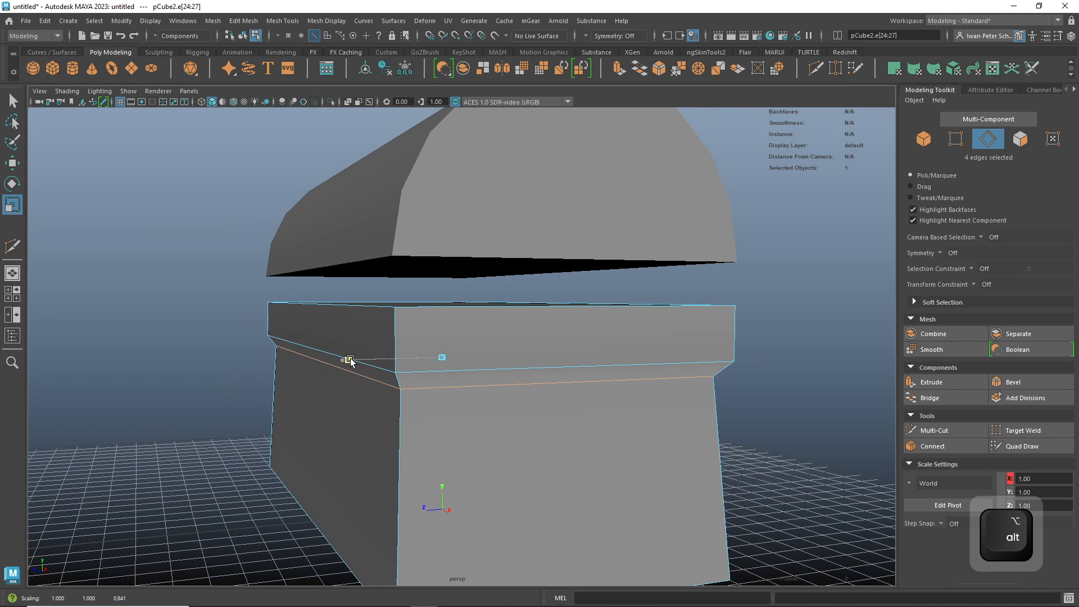
alt+drag(214, 419, 243, 441)
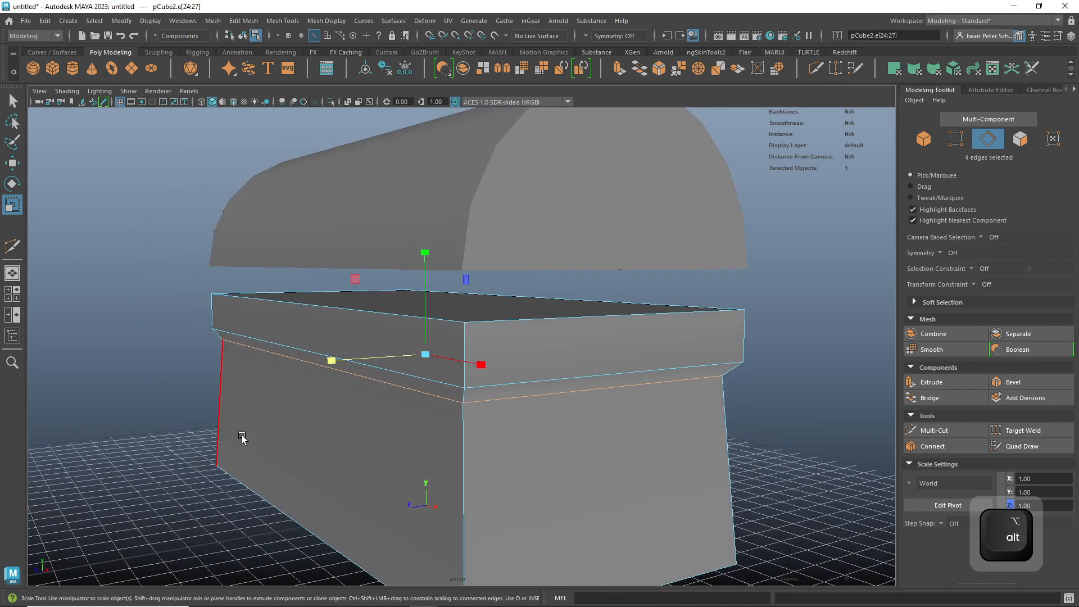
key(w)
drag(426, 275, 569, 474)
- Select the box's bottom face and scale it inward along X and Z to taper the body below the rim
right_drag(569, 285, 568, 318)
click(510, 475)
key(r)
alt+drag(510, 474, 651, 489)
drag(495, 482, 482, 524)
drag(372, 474, 395, 475)
alt+drag(590, 522, 718, 527)
alt+right_drag(718, 527, 676, 509)
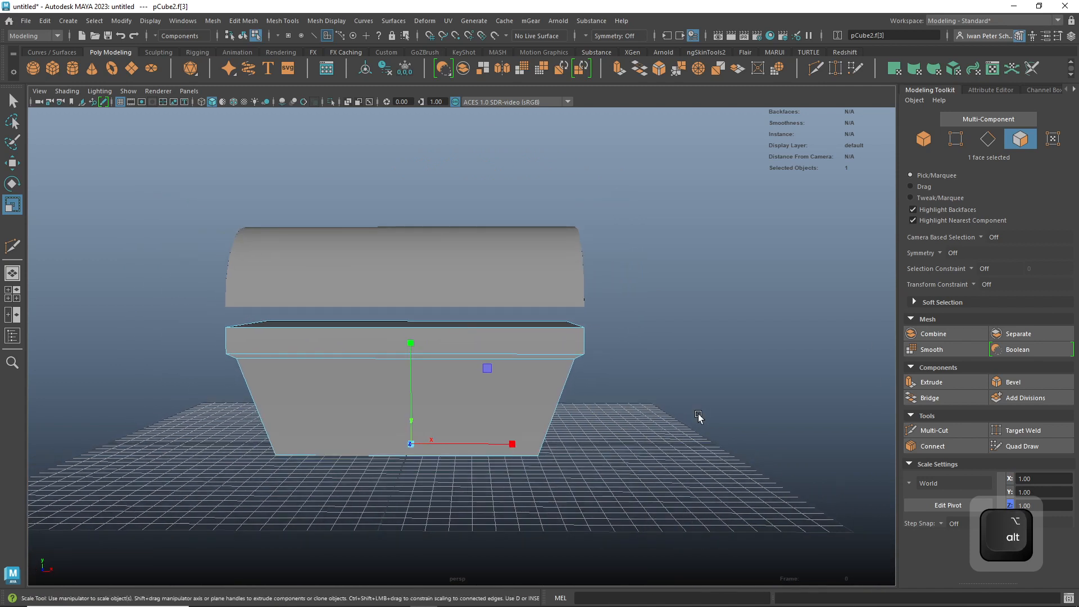
alt+drag(692, 409, 663, 409)
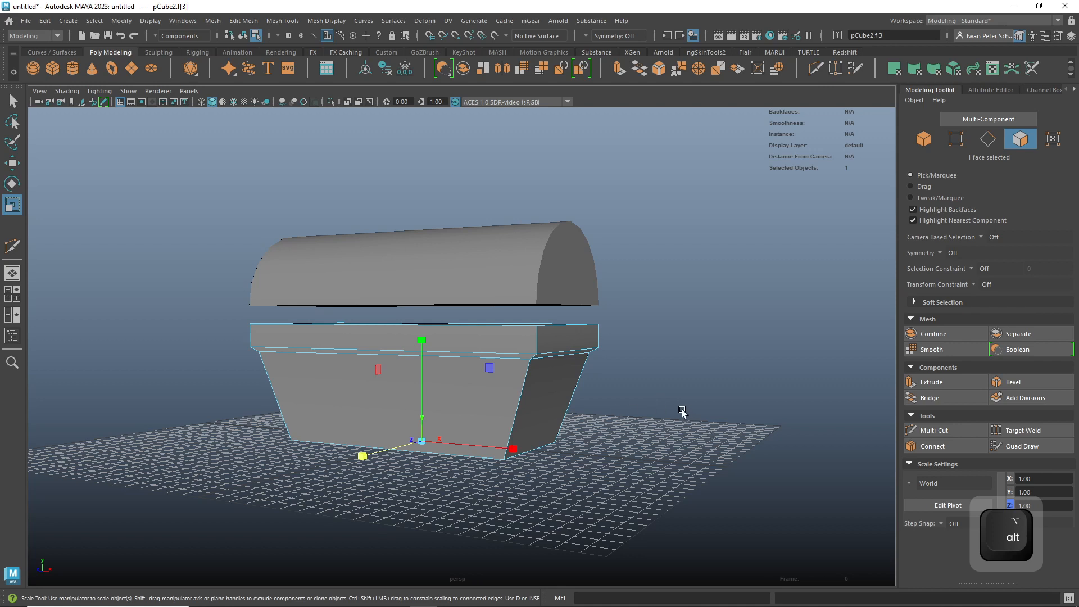
click(650, 416)
alt+drag(825, 349, 684, 419)
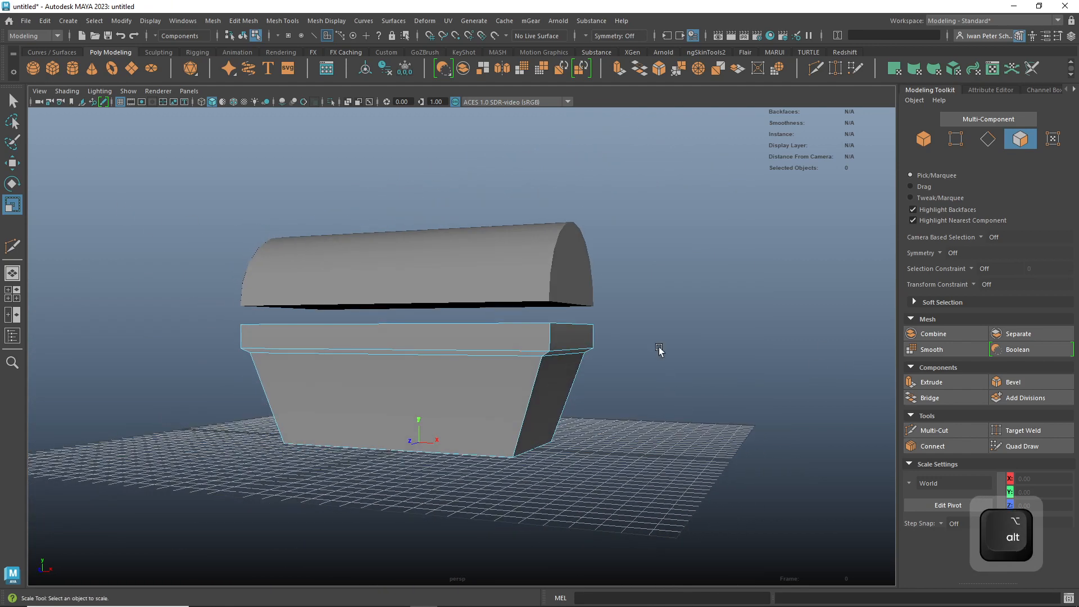
- Return to object mode, select the half-cylinder lid and isolate it in the viewport
right_drag(531, 315, 579, 271)
click(530, 290)
alt+drag(640, 289, 667, 351)
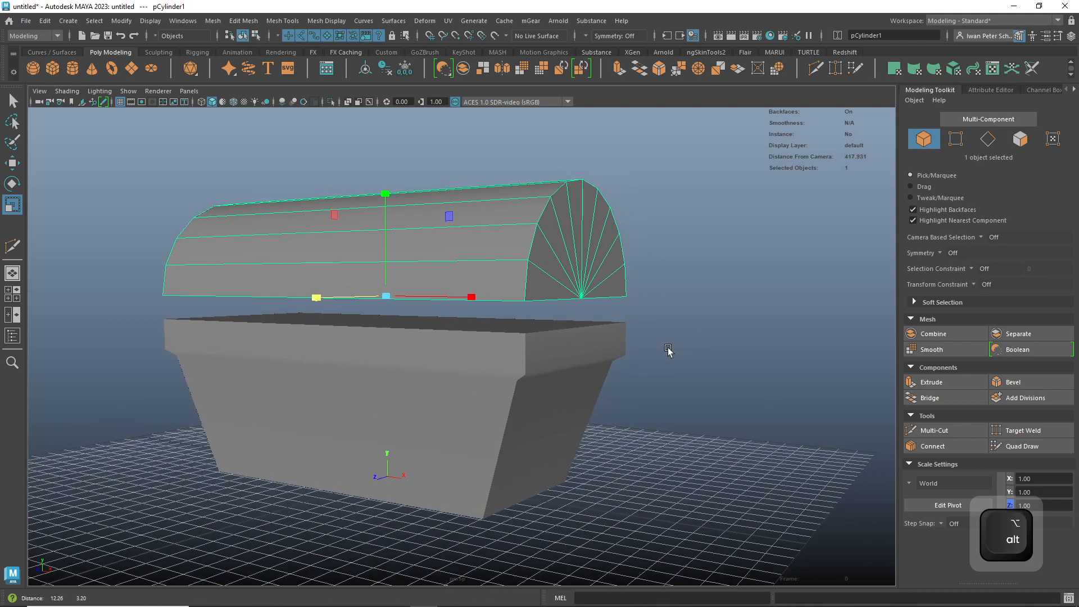
scroll(646, 350, up, 4)
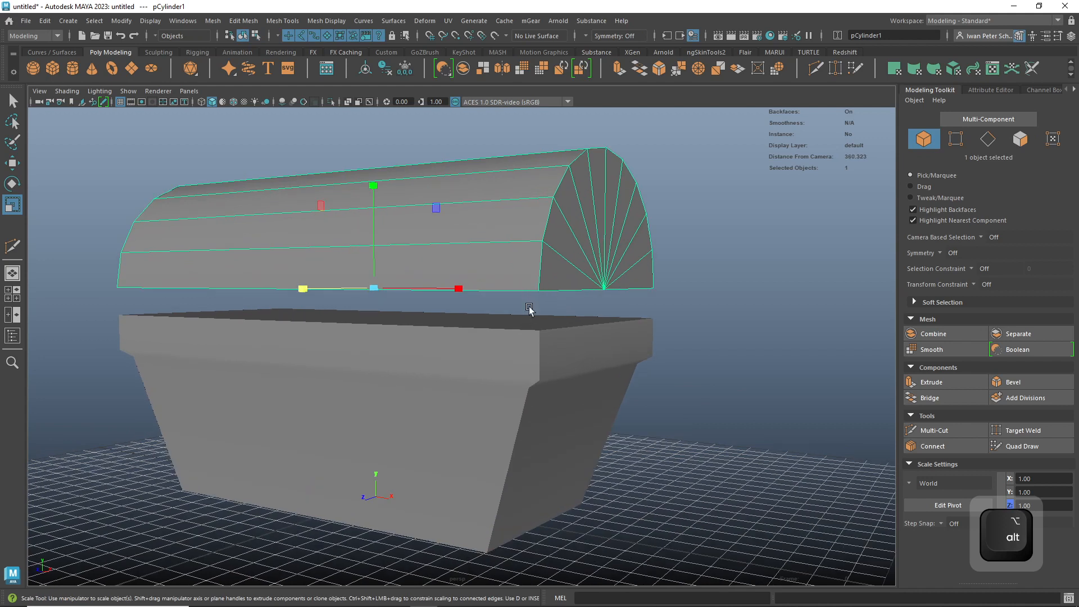
alt+drag(556, 294, 568, 332)
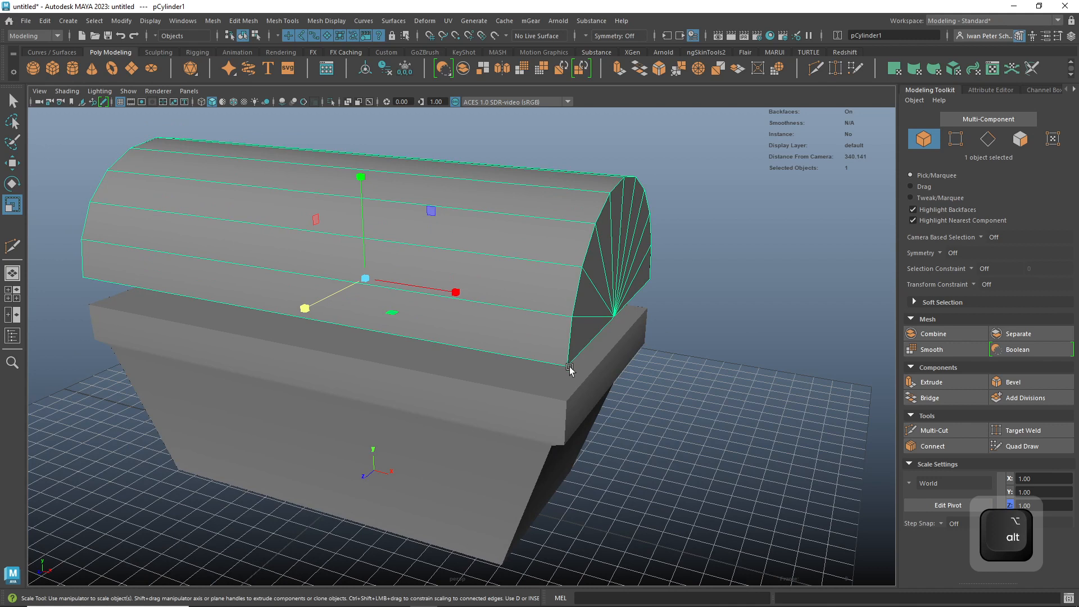
alt+drag(588, 406, 607, 365)
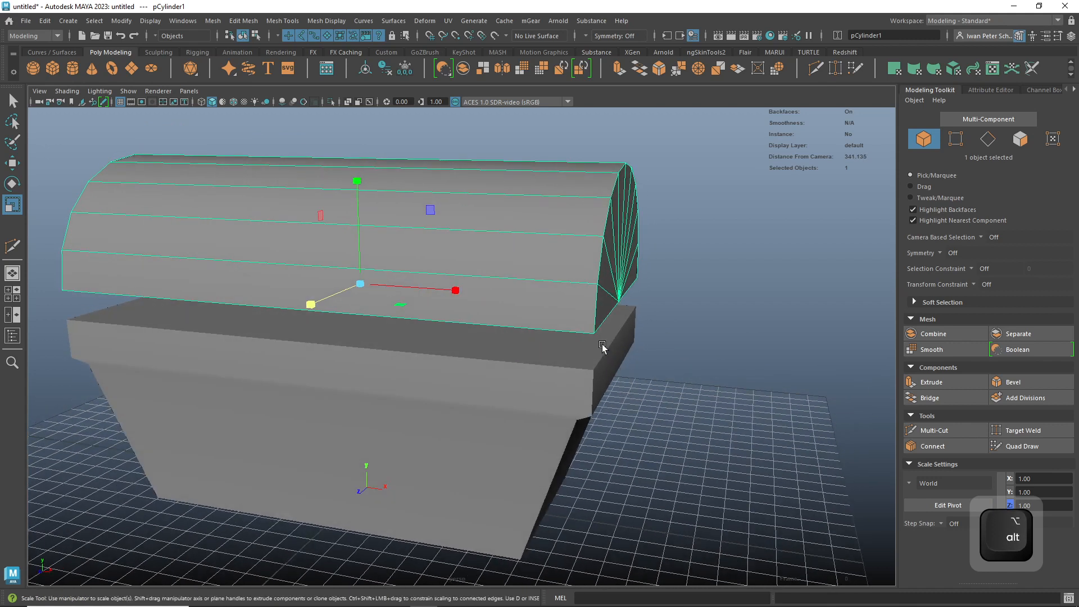
alt+right_drag(602, 347, 581, 332)
alt+drag(680, 388, 689, 379)
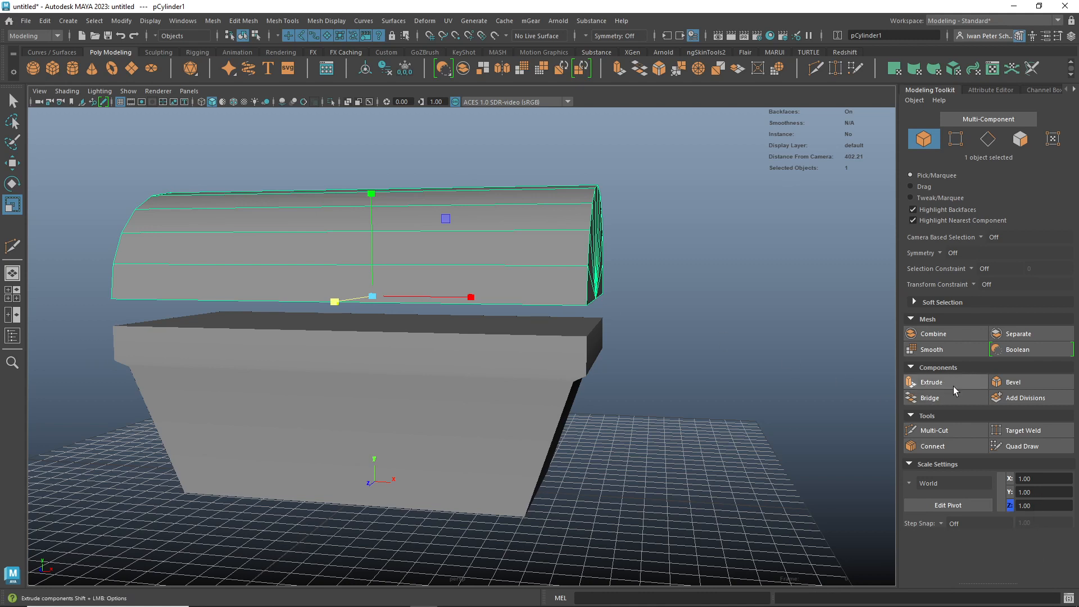
shift+right_click(572, 298)
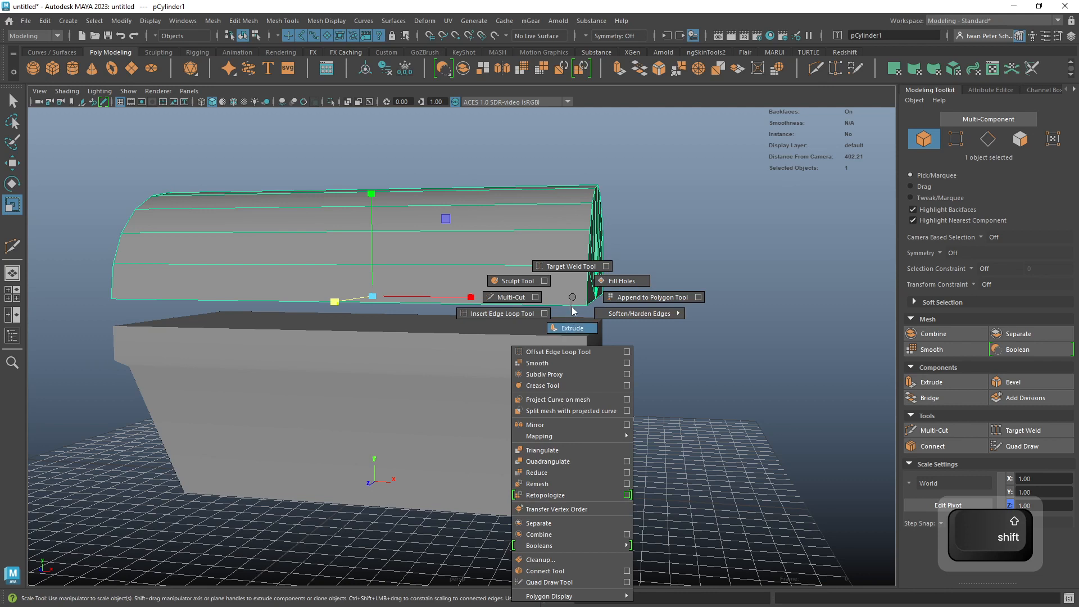
alt+drag(655, 320, 478, 336)
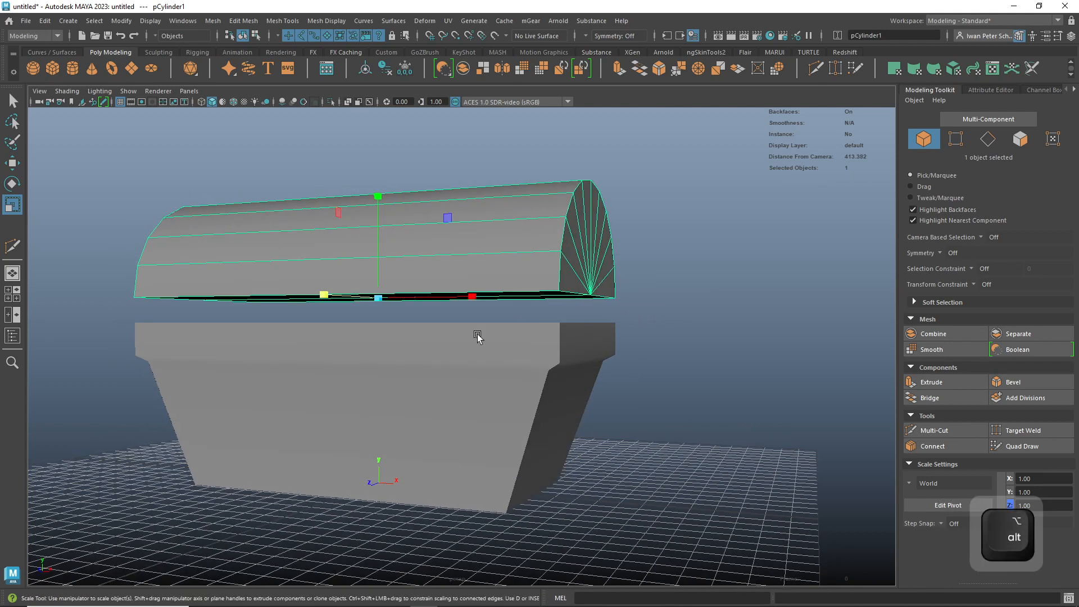
click(331, 102)
alt+drag(694, 332, 626, 410)
- Select the two faces of the lid's flat underside
right_click(610, 341)
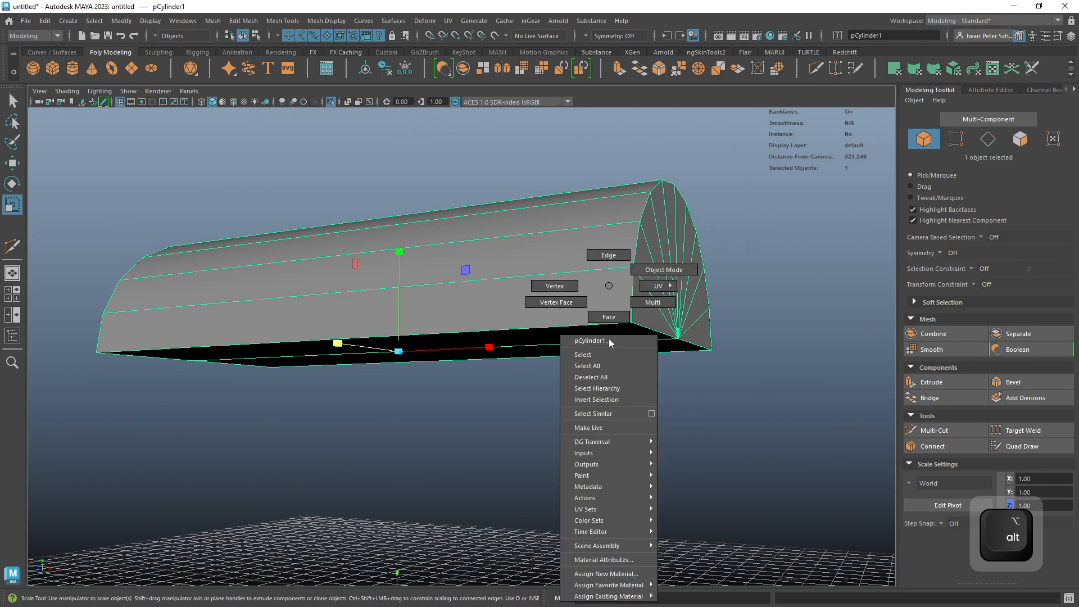
click(608, 318)
alt+drag(607, 318, 631, 309)
click(636, 314)
shift+click(662, 366)
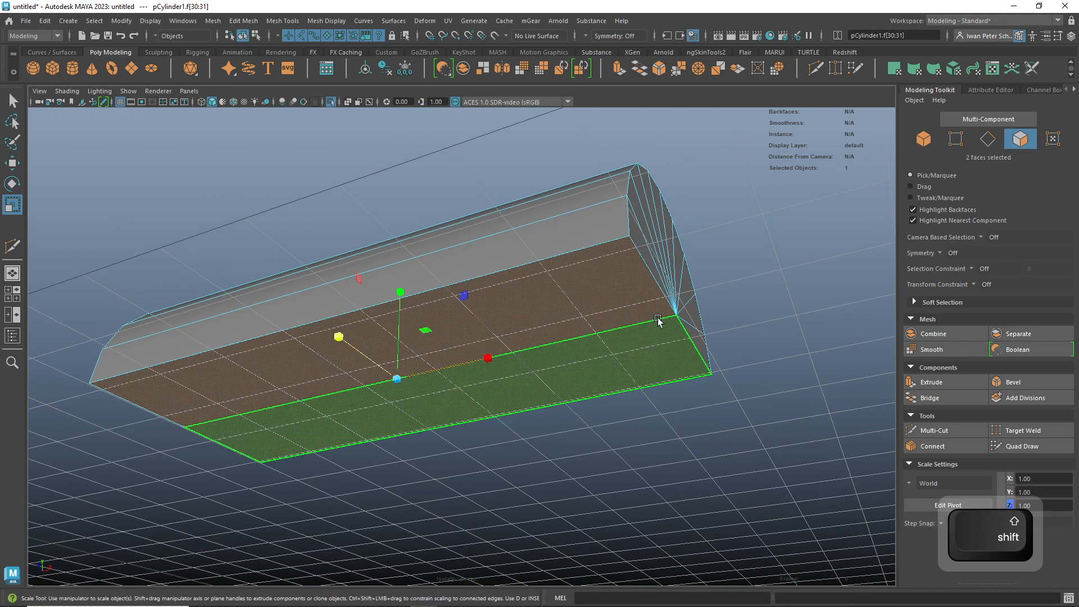
alt+drag(832, 340, 836, 366)
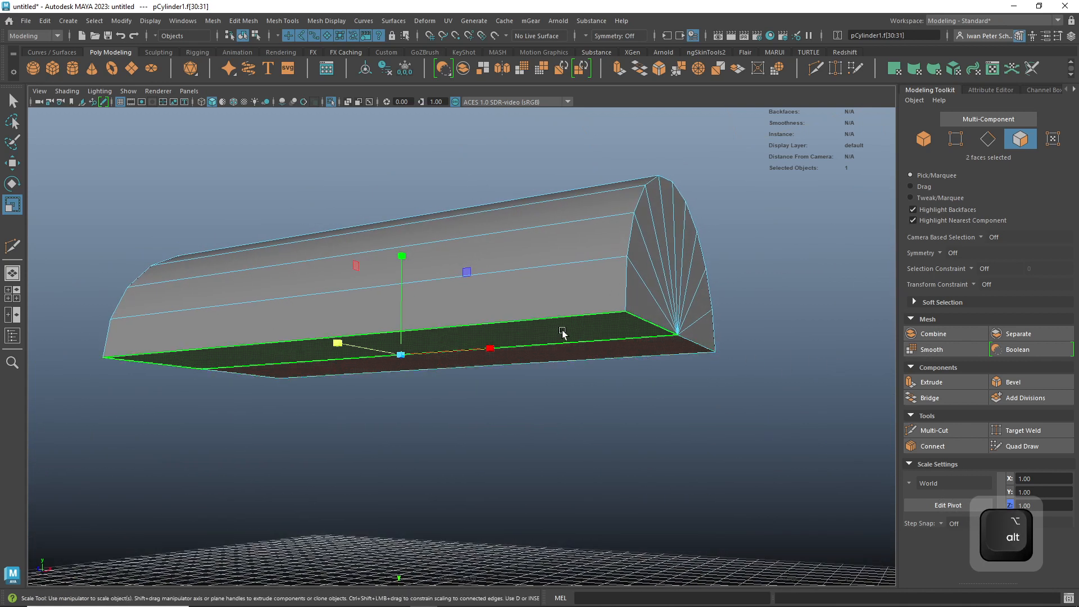
- Extrude the two underside faces downward by about 10.2 and set the extrusion's divisions to 1
shift+right_drag(562, 330, 564, 353)
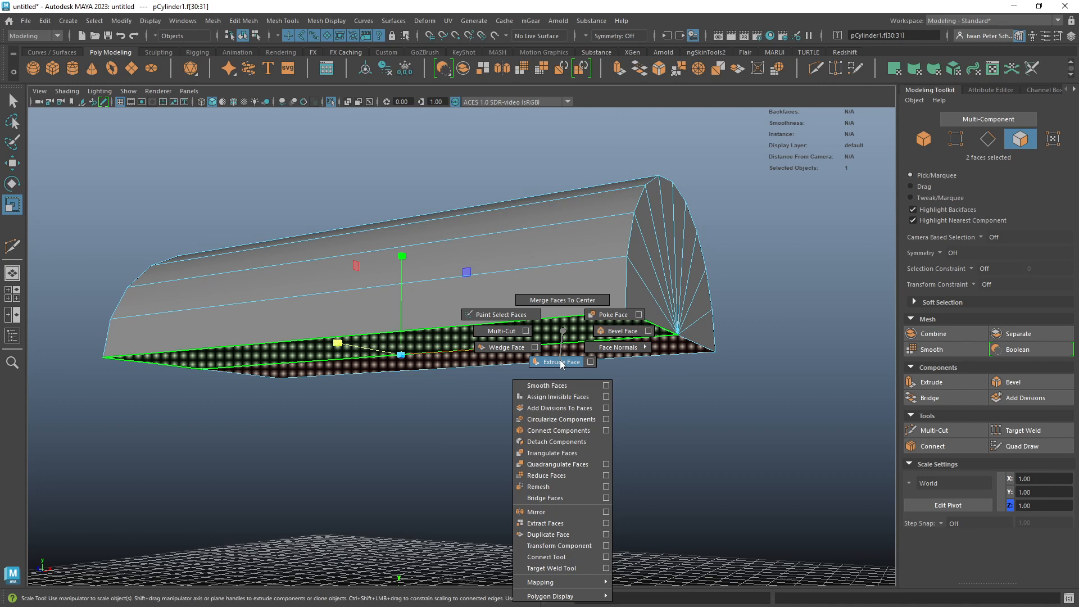
shift+right_drag(562, 364, 560, 363)
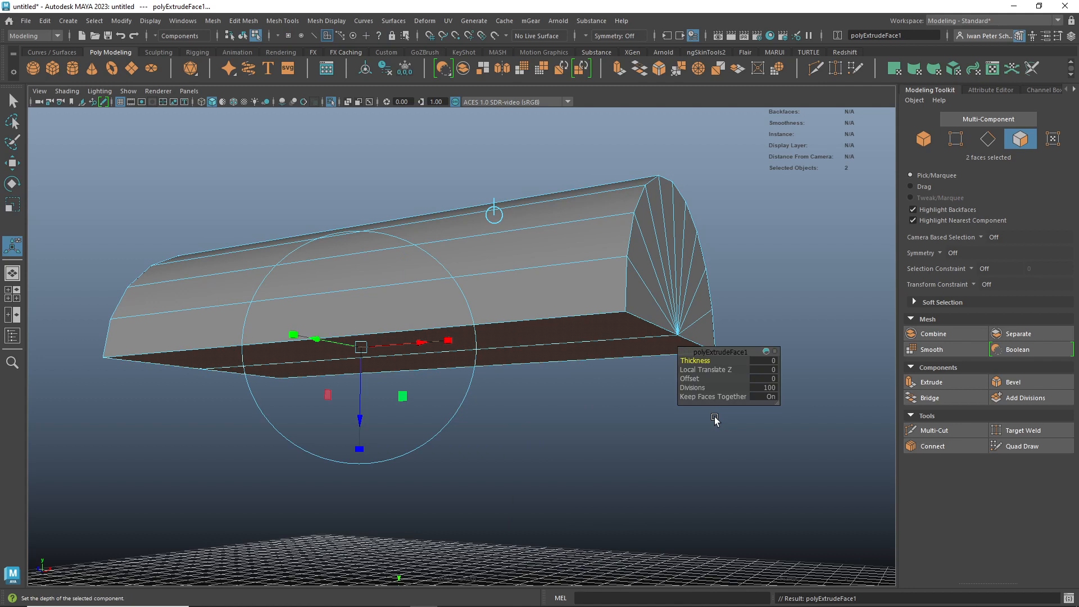
drag(361, 420, 362, 451)
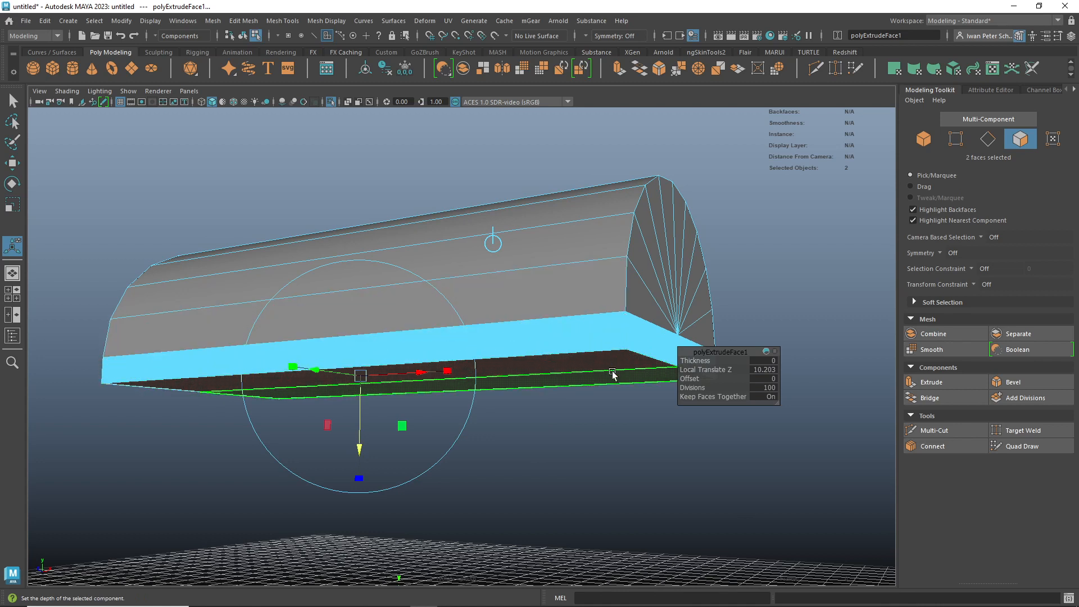
click(764, 388)
text(1)
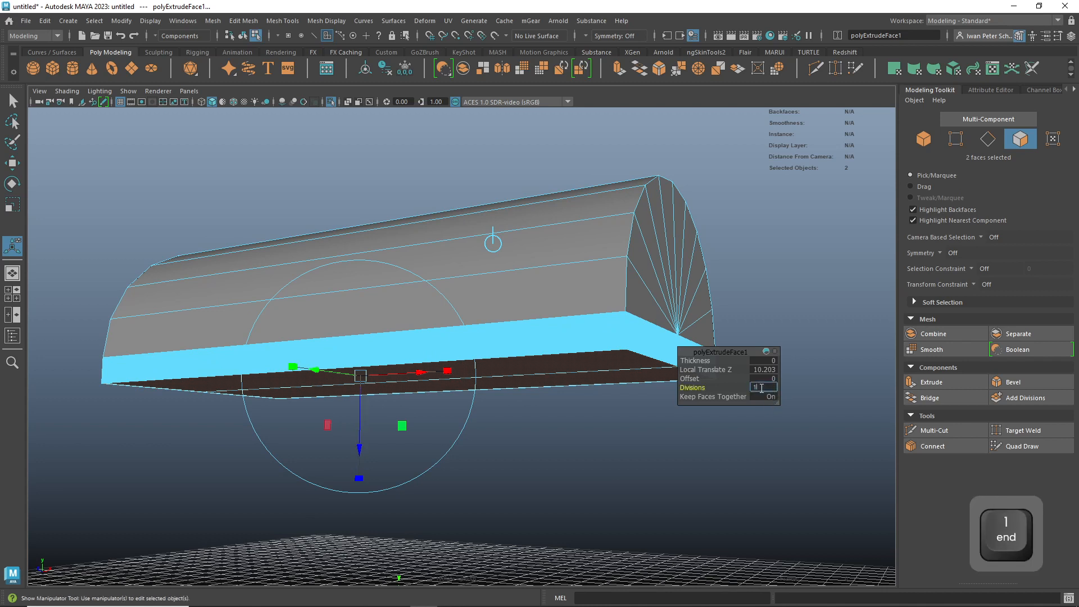
key(Return)
alt+drag(617, 414, 609, 416)
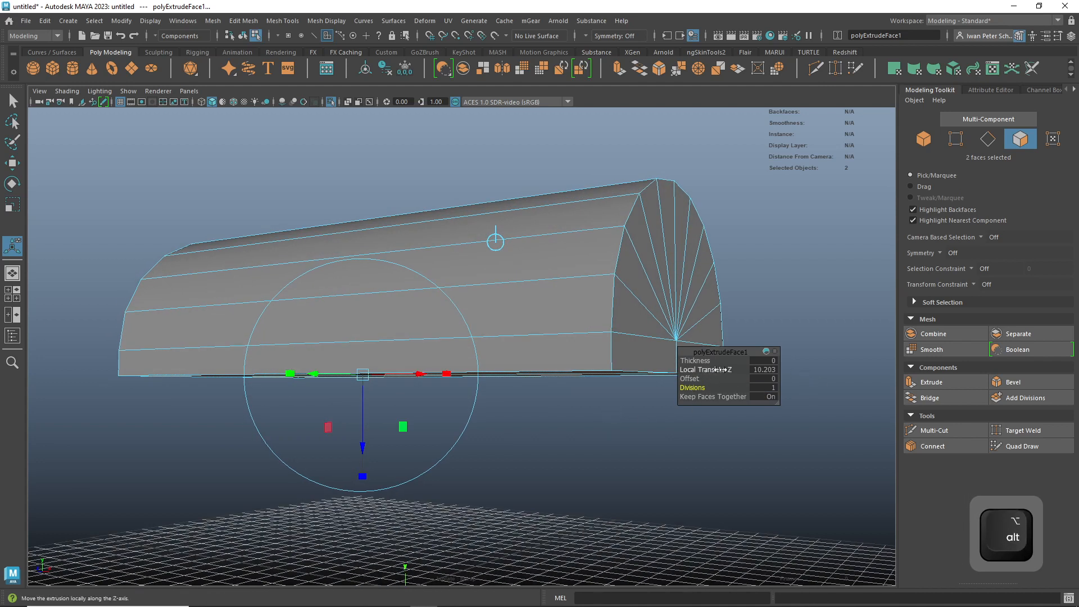
- Adjust the extrusion to a local Z translation of 0.303 and an offset of -9.8 to form an outward flange
drag(720, 369, 565, 425)
drag(682, 379, 730, 378)
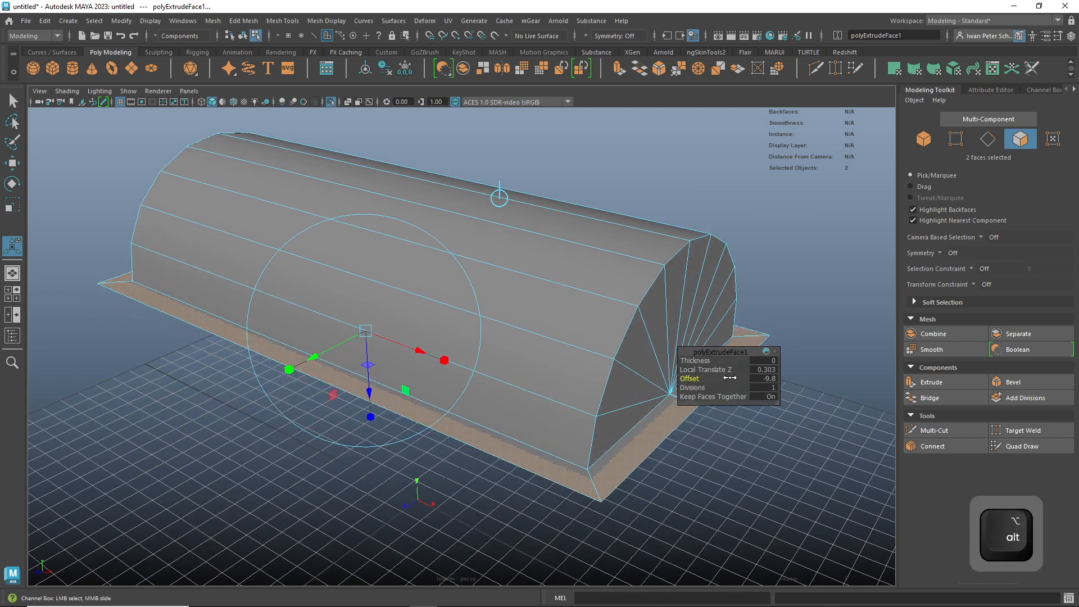
alt+drag(751, 450, 766, 431)
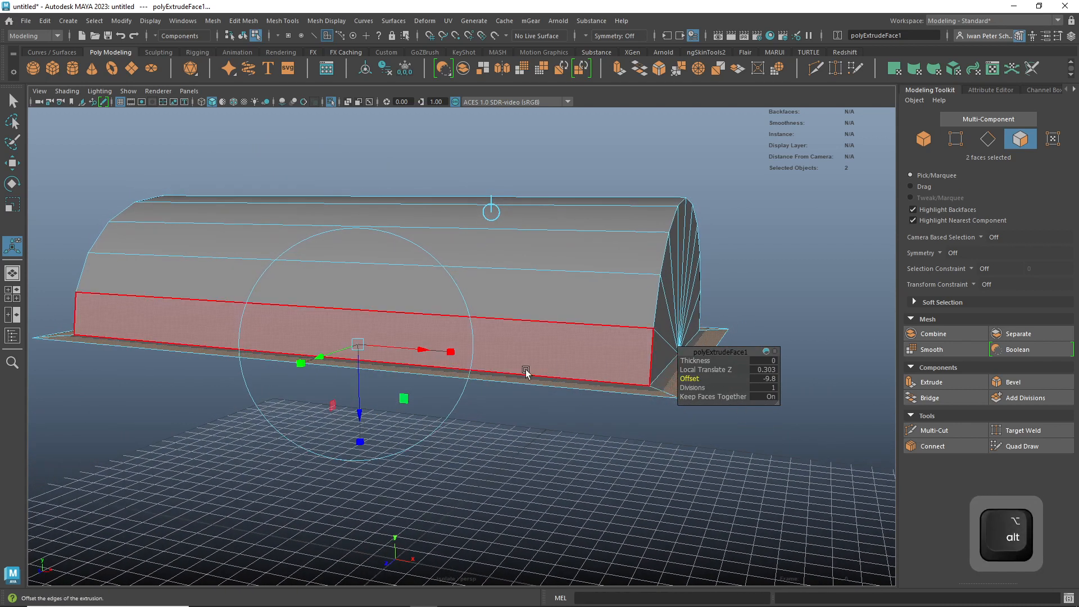
- Extrude the flange's underside faces again, downward by about 11.6 with 1 division, to form a thick lid rim
shift+right_drag(368, 369, 371, 366)
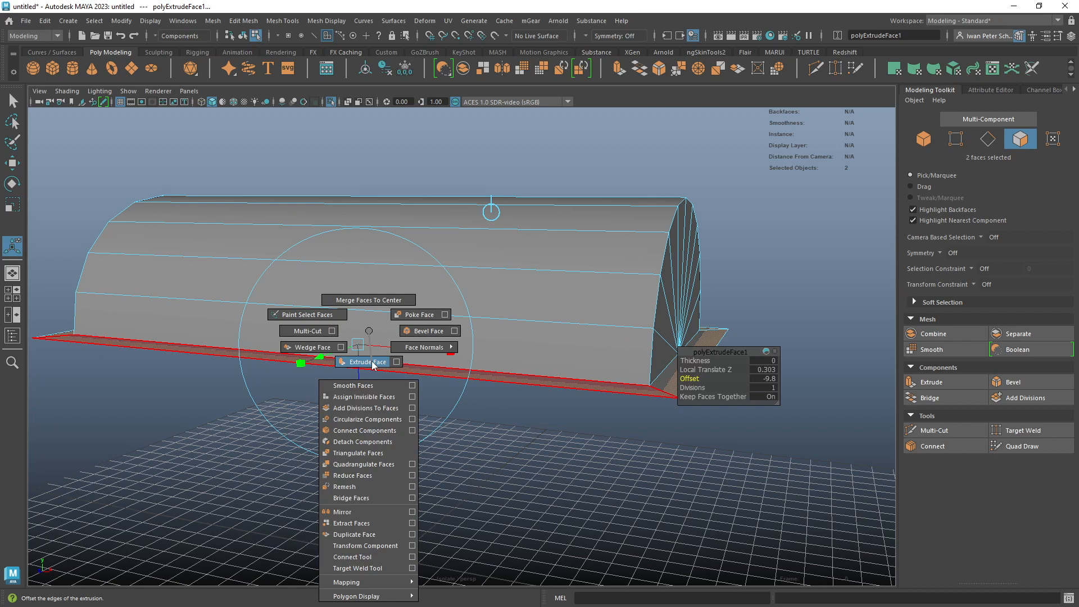
shift+right_drag(373, 366, 373, 363)
drag(352, 409, 354, 442)
click(768, 389)
text(1)
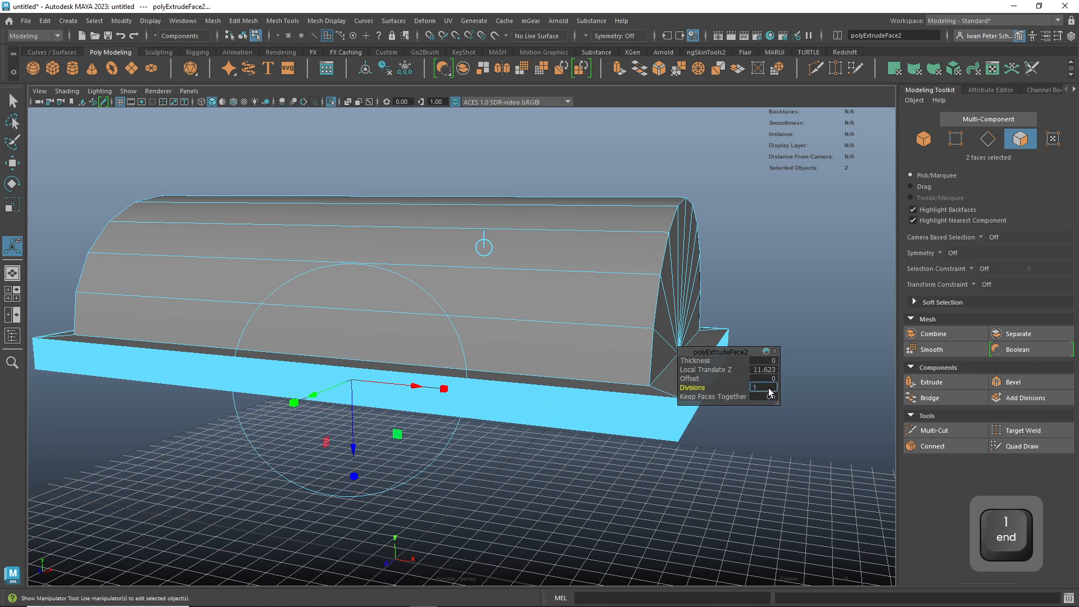
key(Return)
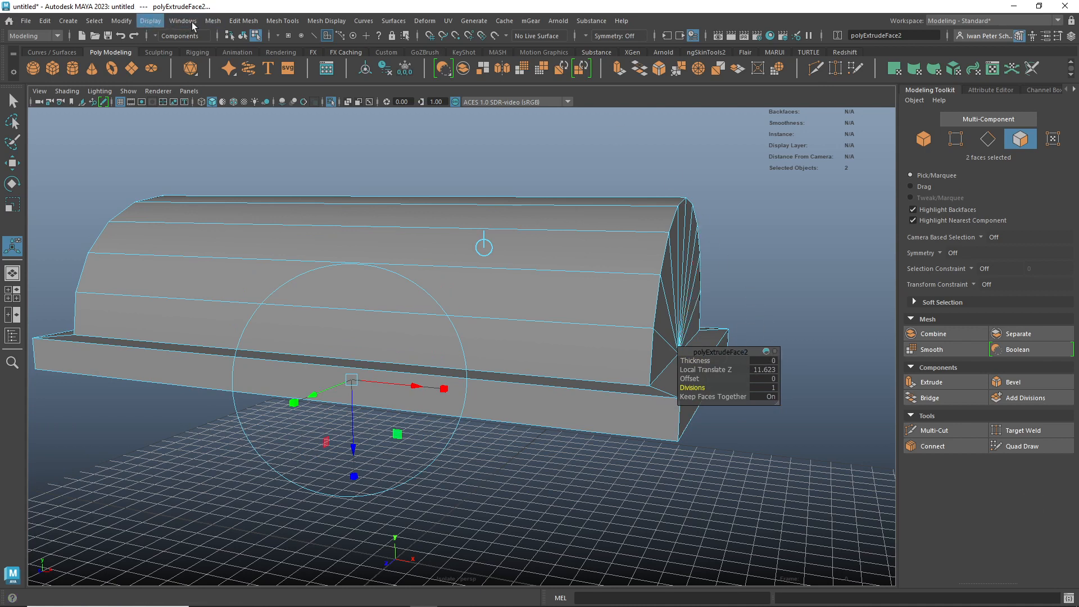
- Reset the Extrude Face options to their defaults and close the options without extruding
click(217, 21)
mouse_move(243, 21)
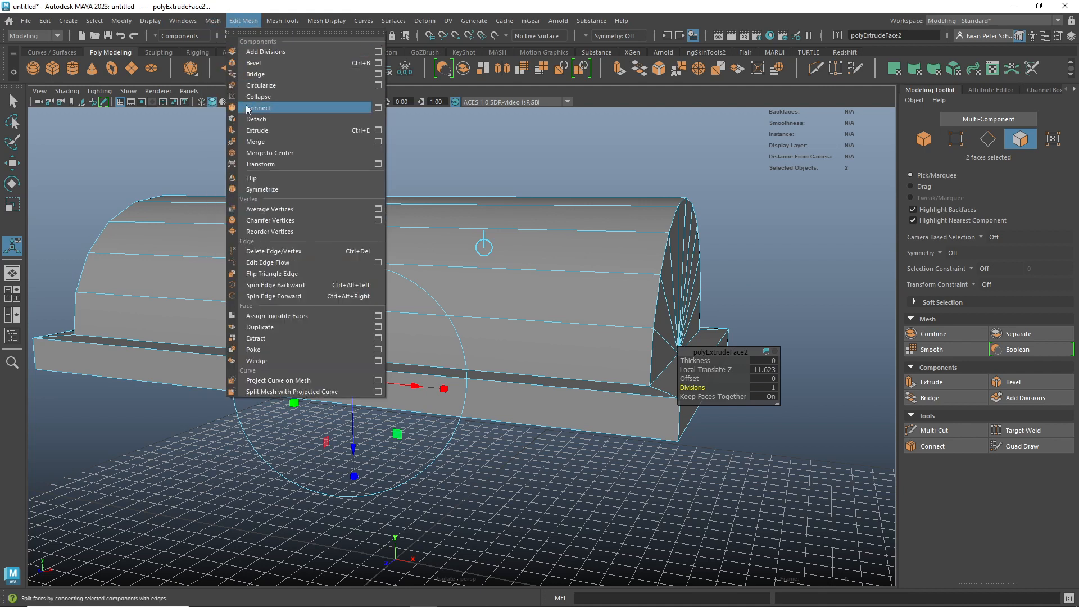
click(379, 130)
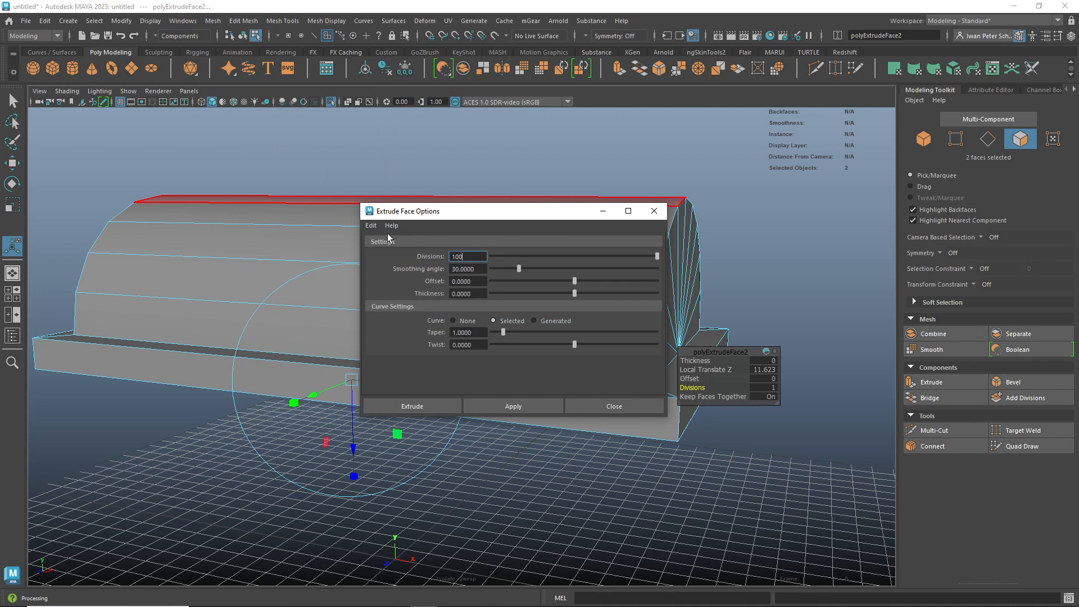
click(371, 226)
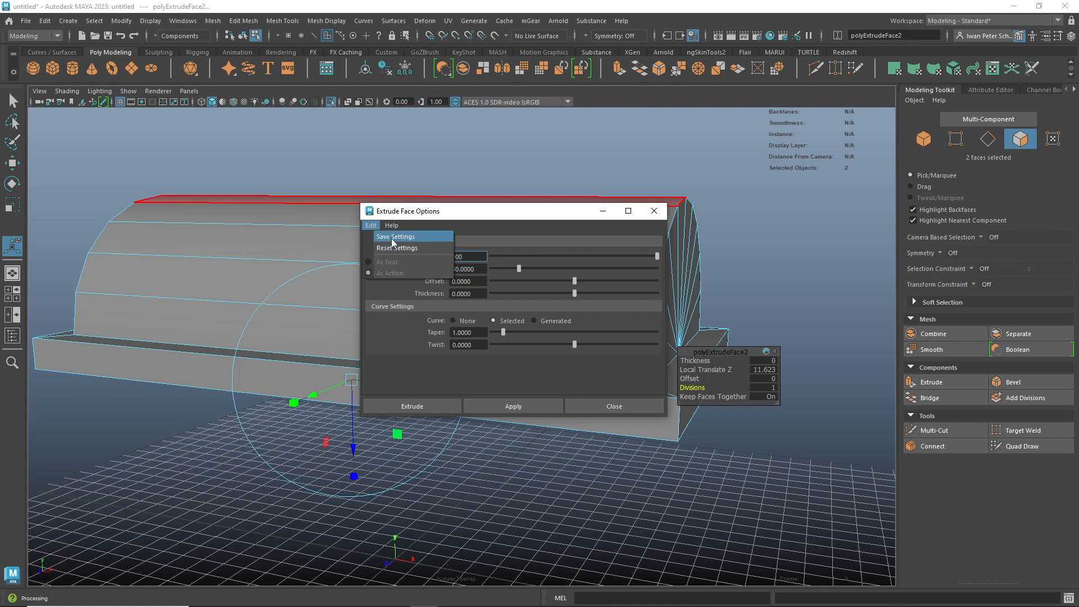
click(390, 247)
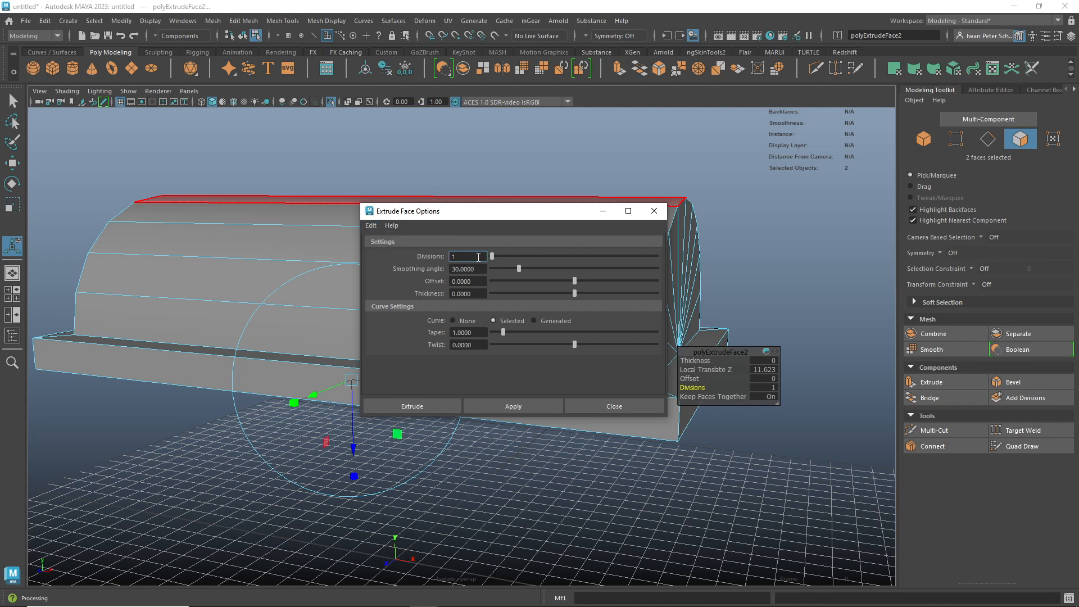
click(598, 403)
- Try to extrude the lid rim's underside faces downward by about 14.8, and undo the extrusion
alt+drag(547, 488, 530, 476)
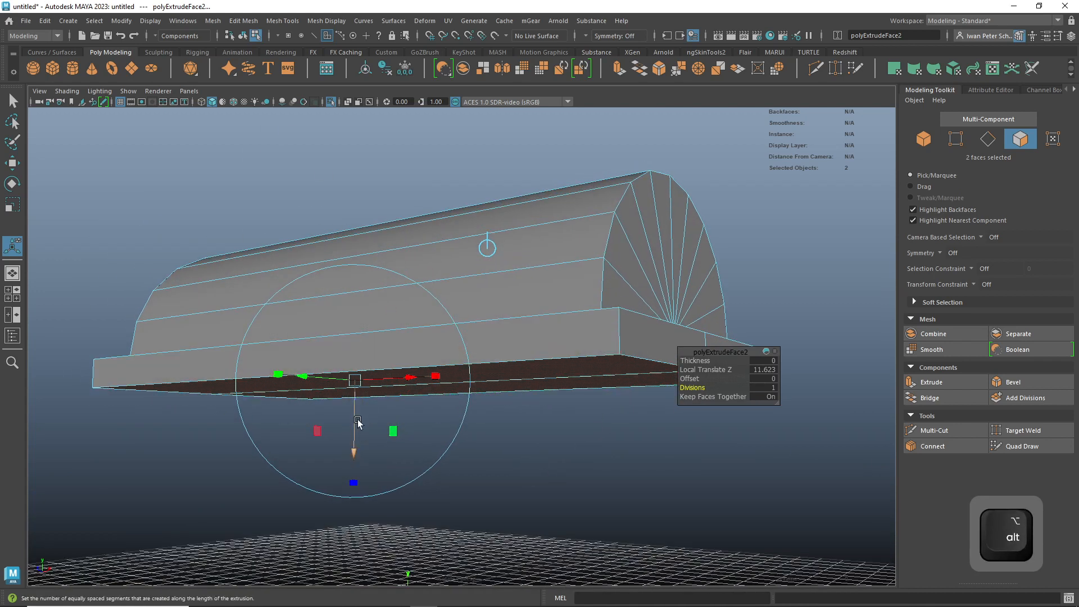
shift+right_drag(357, 422, 358, 362)
drag(354, 441, 352, 481)
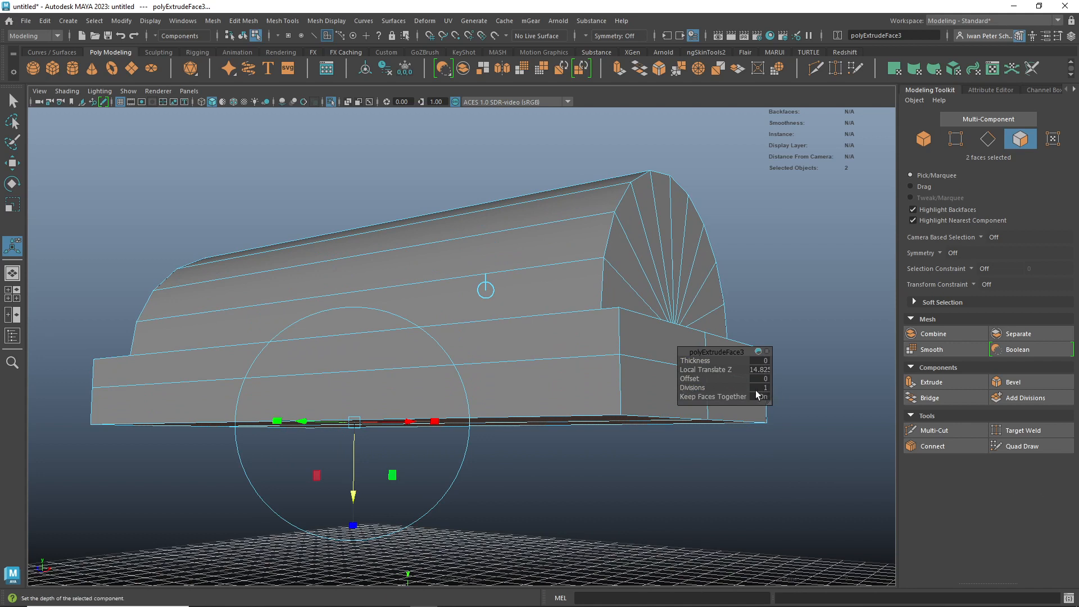
key(ctrl+z)
key(ctrl+z)
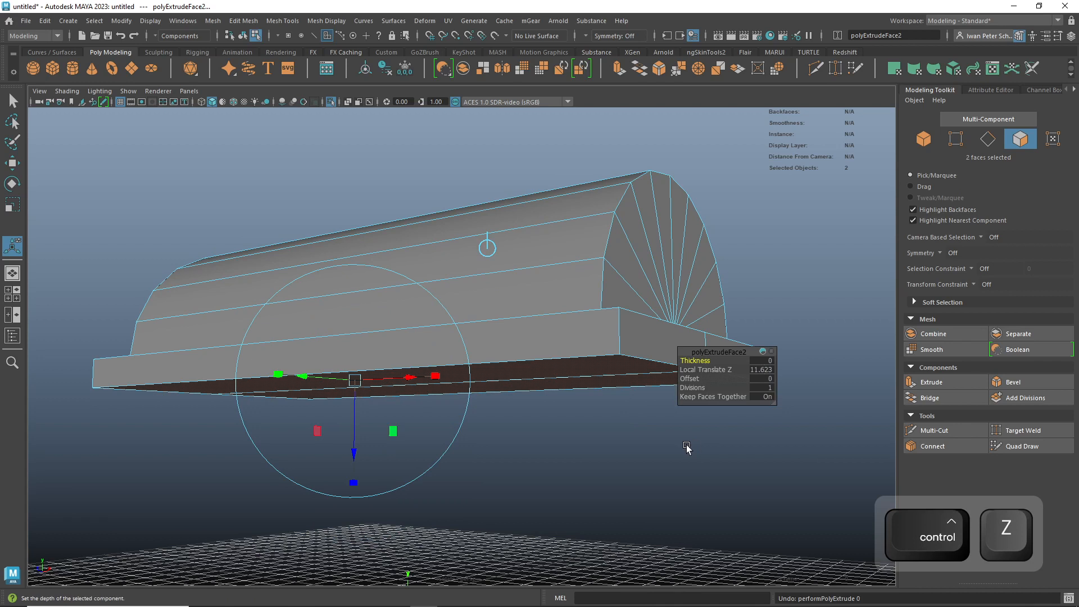
key(ctrl+z)
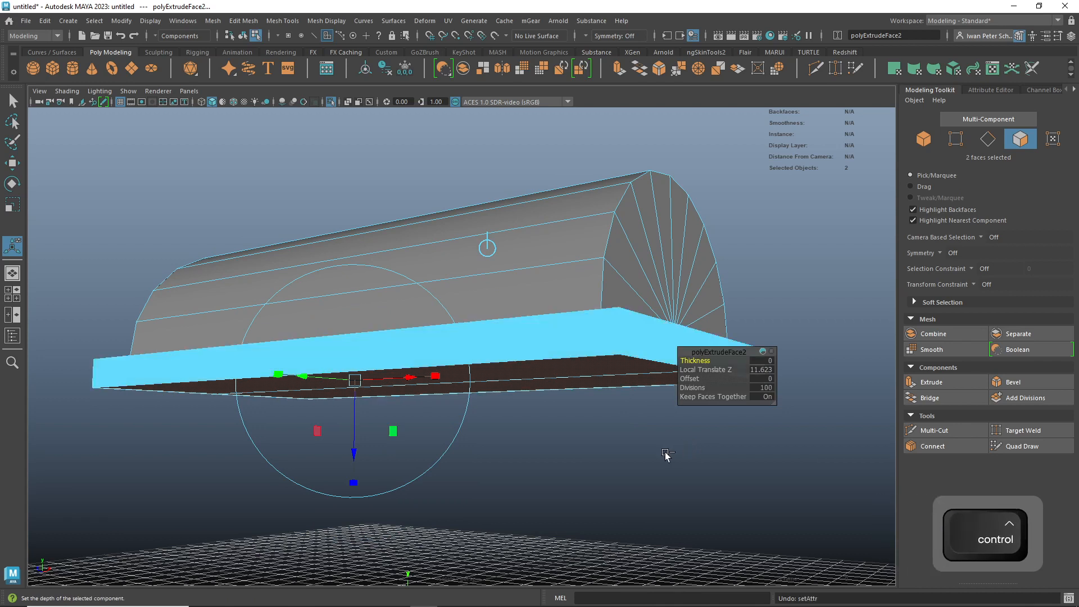
key(ctrl+y)
- Show the whole chest in object mode and compare its proportions with the reference image from several angles
alt+drag(738, 245, 751, 302)
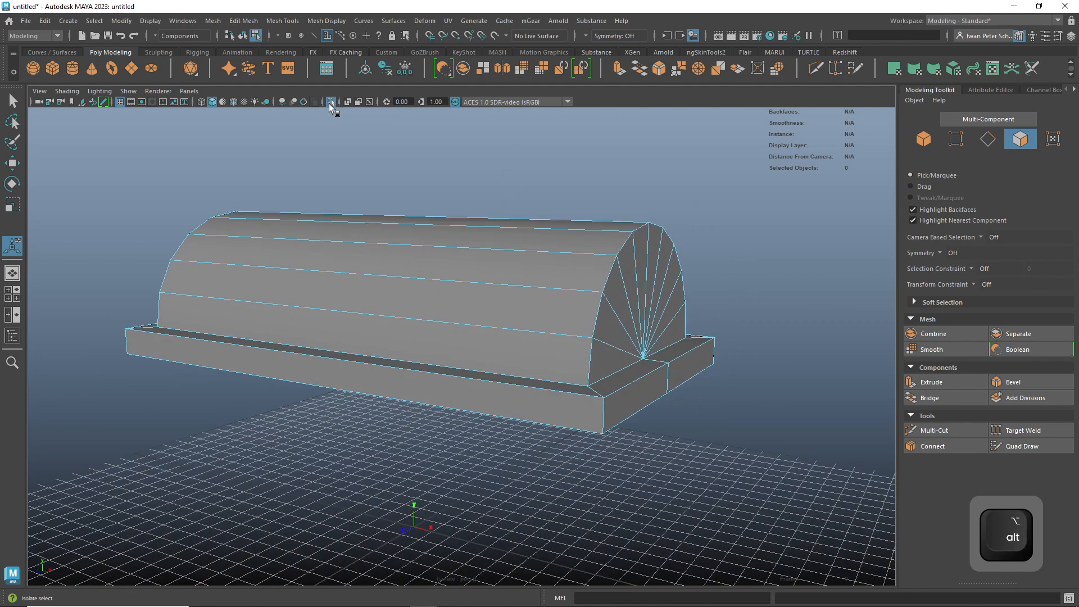
alt+drag(332, 100, 581, 287)
right_drag(581, 286, 624, 270)
alt+drag(676, 280, 673, 342)
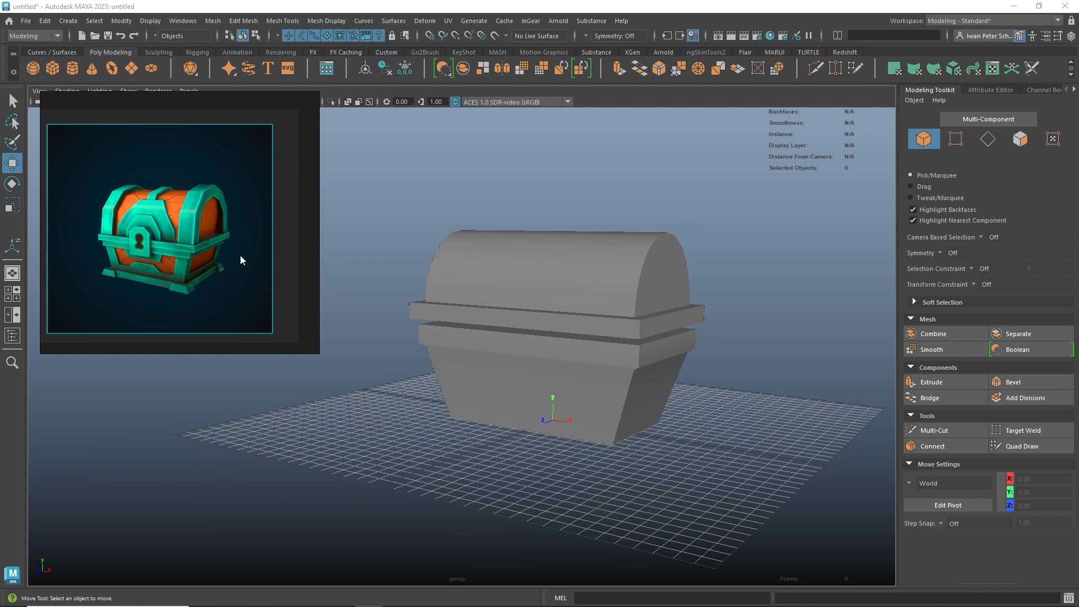
drag(252, 258, 256, 258)
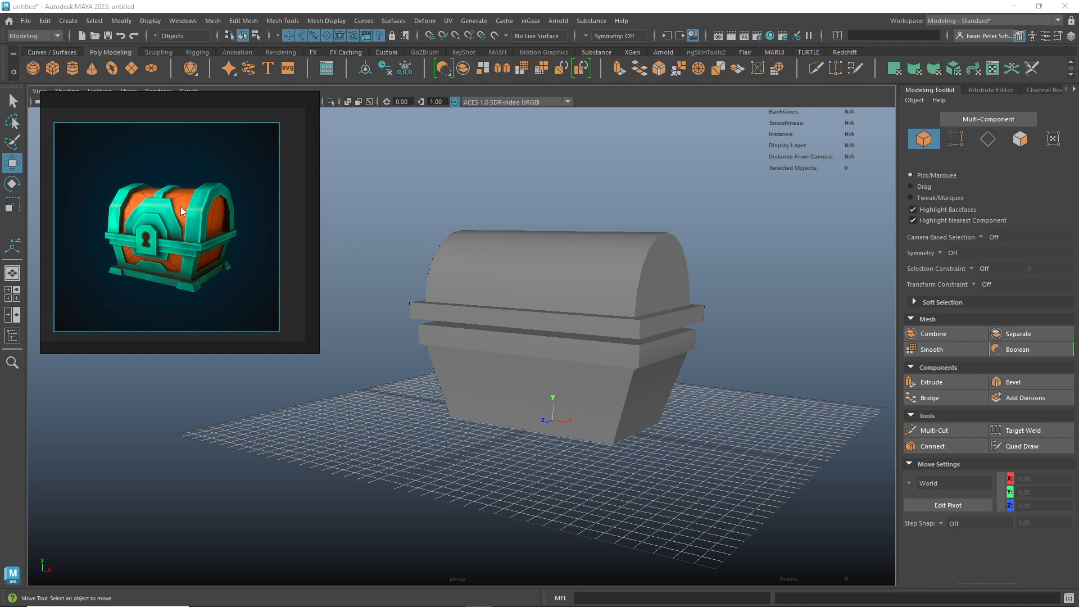
alt+drag(479, 211, 274, 219)
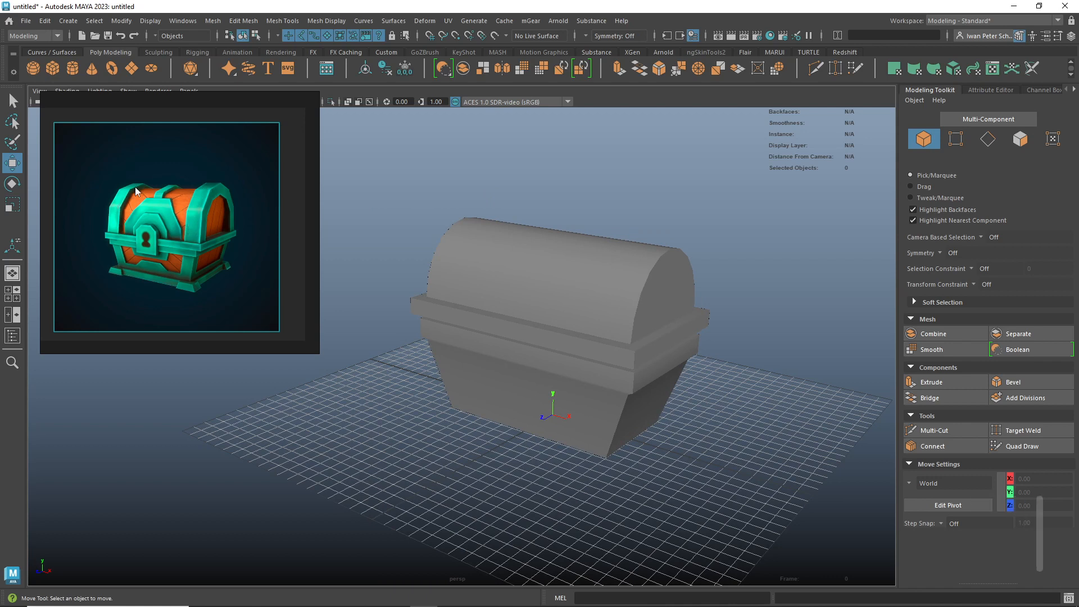
alt+drag(494, 248, 625, 250)
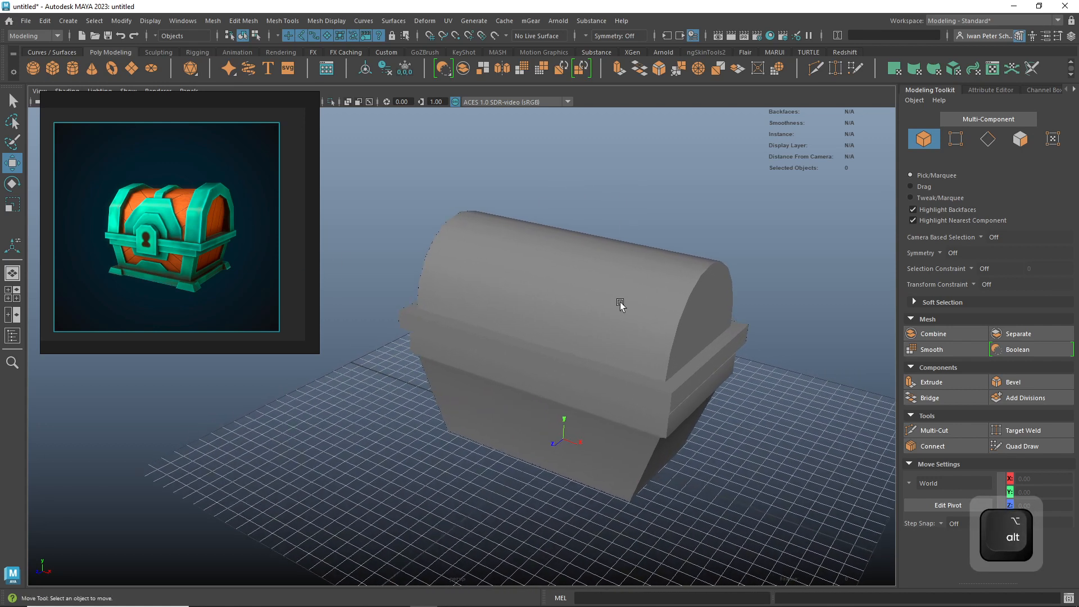
alt+drag(671, 285, 682, 234)
- Isolate the lid in the viewport so the chest body is hidden
click(656, 300)
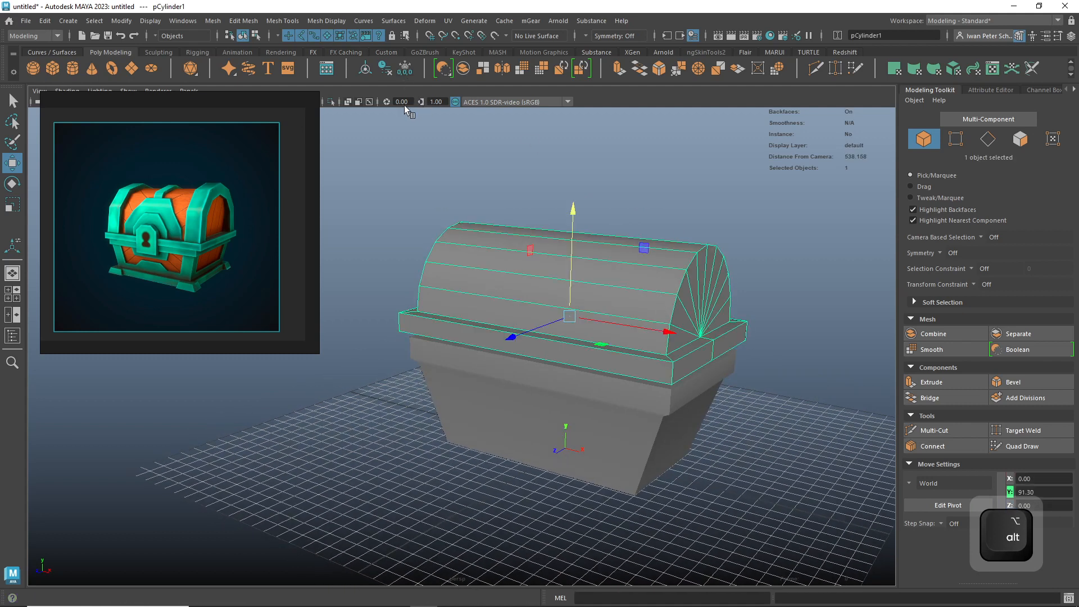
click(330, 101)
alt+drag(652, 313, 638, 315)
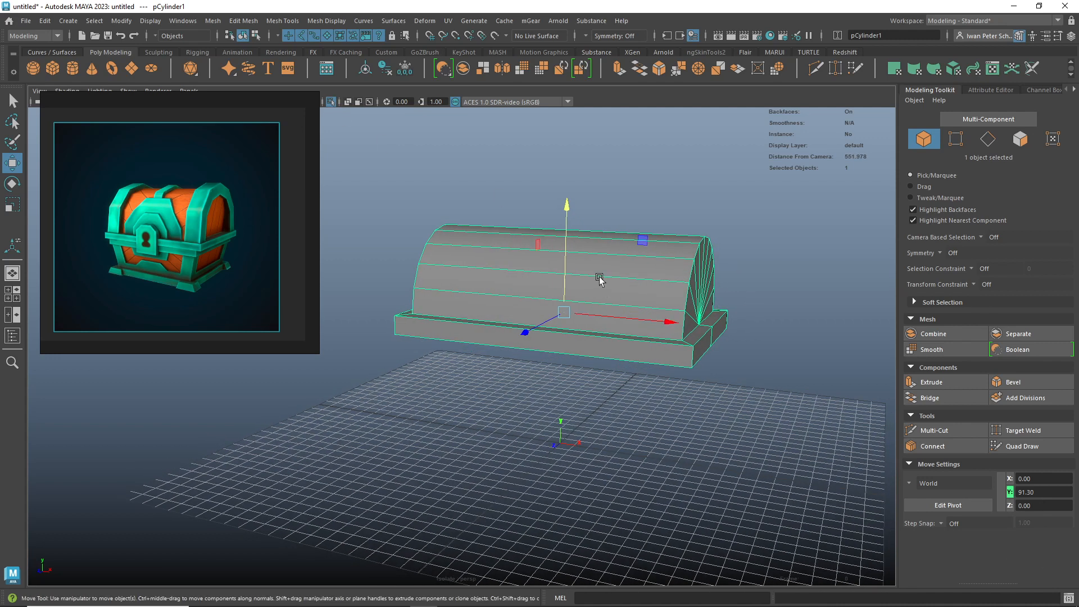
- Connect the lid's 16 lengthwise edges with 1 segment to add an edge loop around its middle
right_click(626, 278)
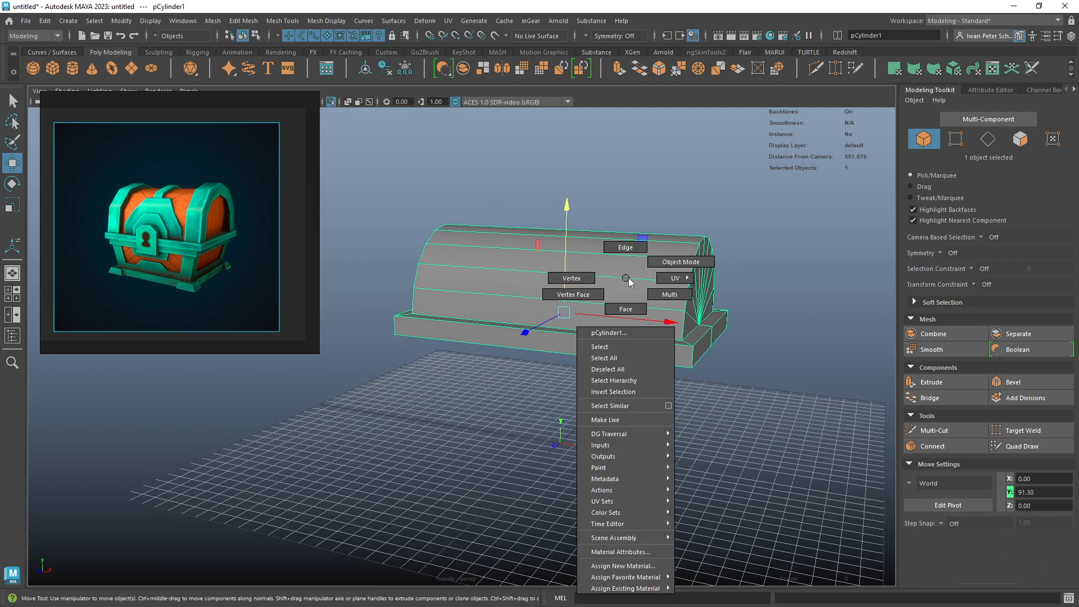
click(625, 247)
drag(548, 186, 622, 368)
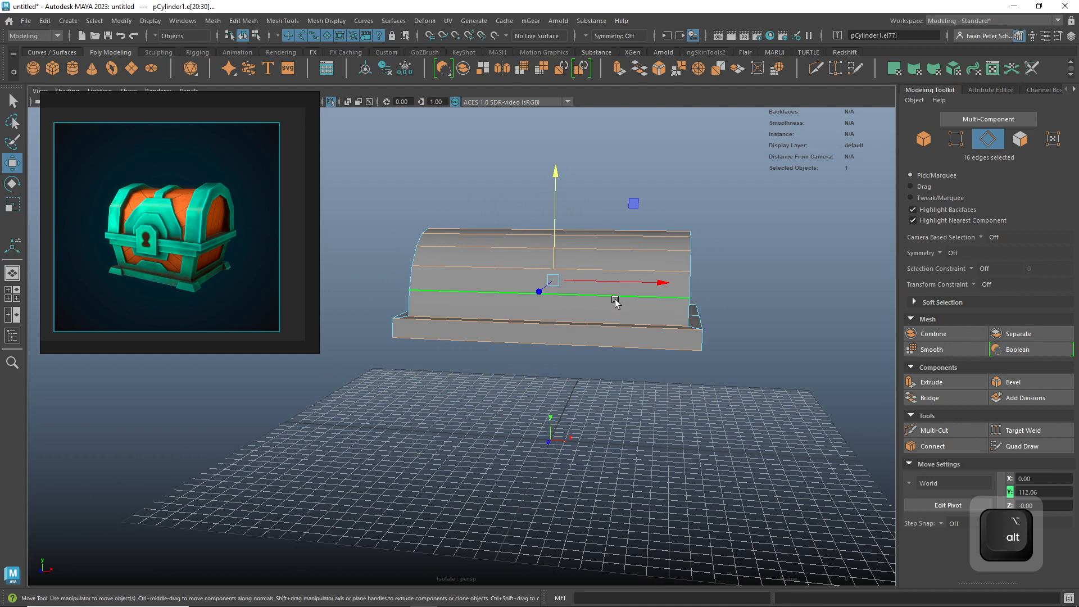
click(934, 447)
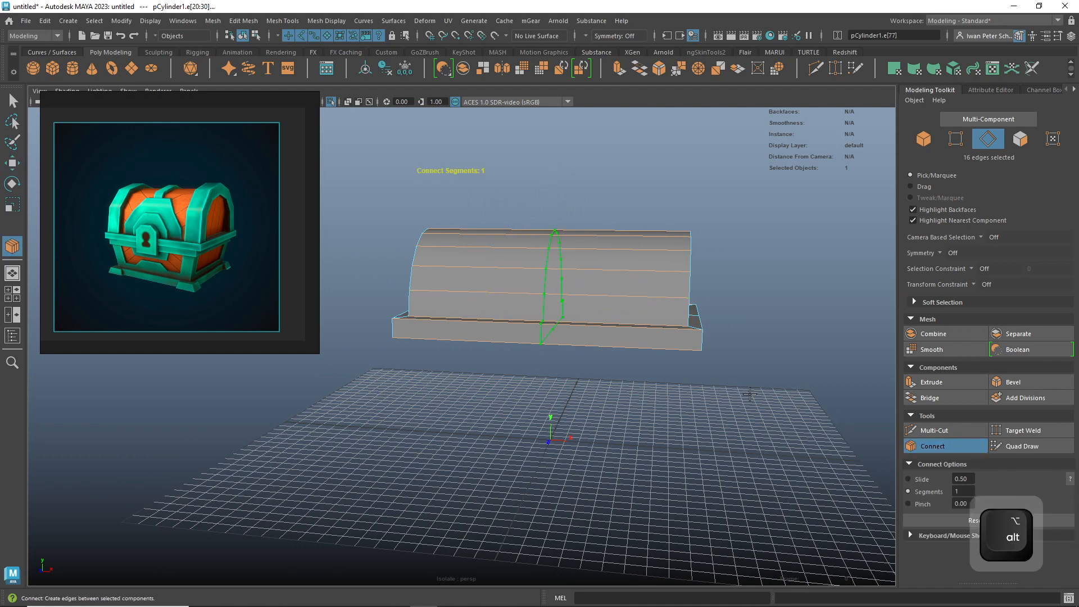
key(w)
mouse_move(691, 386)
alt+mouse_down()
mouse_move(716, 383)
mouse_move(674, 386)
alt+mouse_up()
alt+right_drag(566, 373, 759, 413)
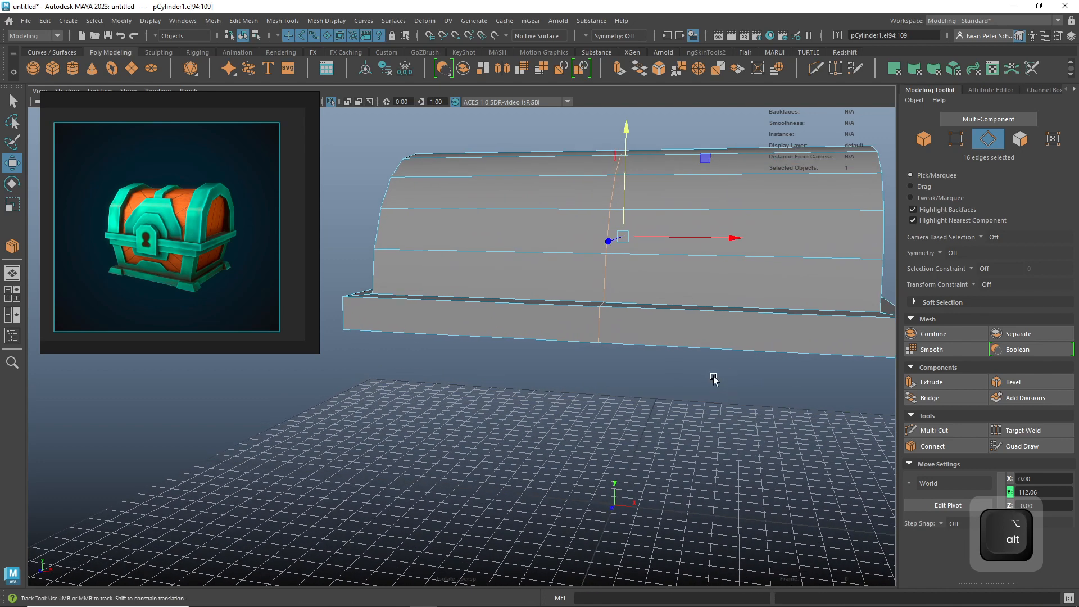
alt+middle_drag(713, 379, 628, 457)
mouse_move(629, 457)
alt+mouse_down()
mouse_move(646, 464)
mouse_move(633, 469)
alt+mouse_up()
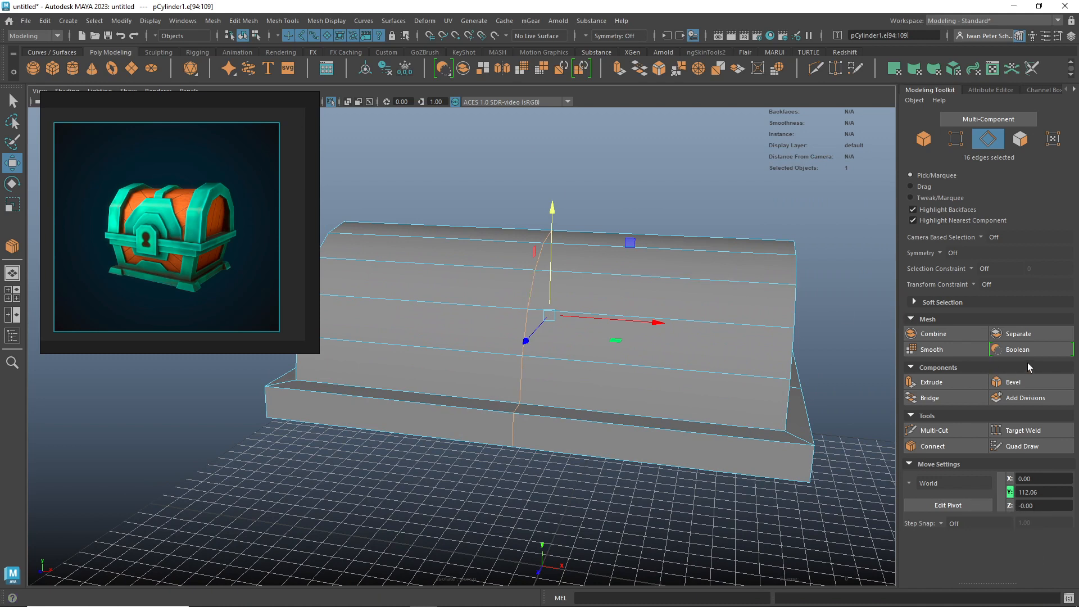
- Bevel the middle edge loop with a fraction of 0.78 to split it into two loops near the lid's ends
shift+right_click(522, 382)
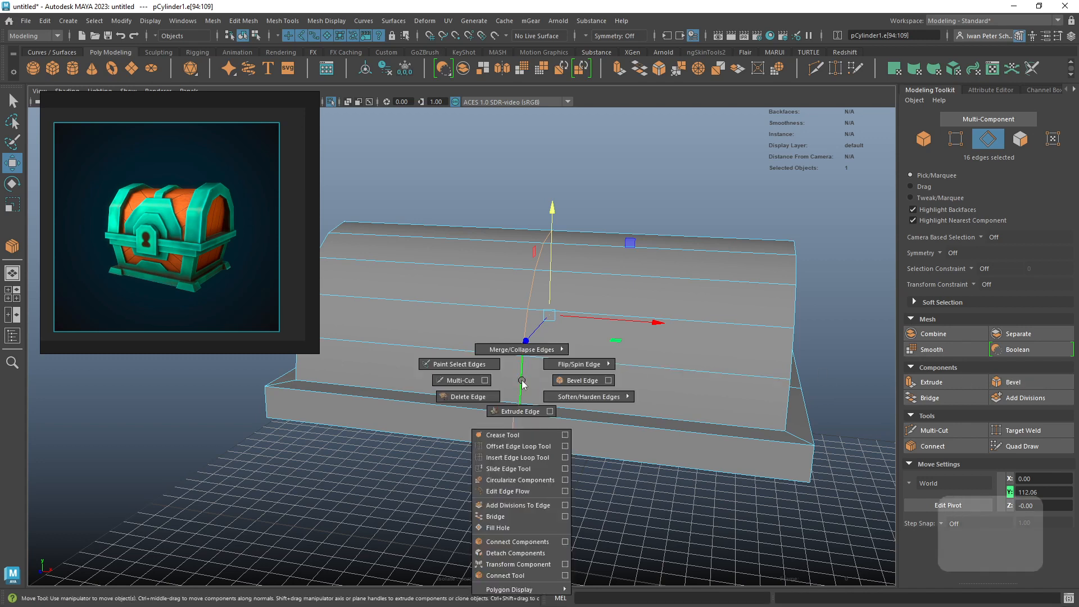
click(579, 380)
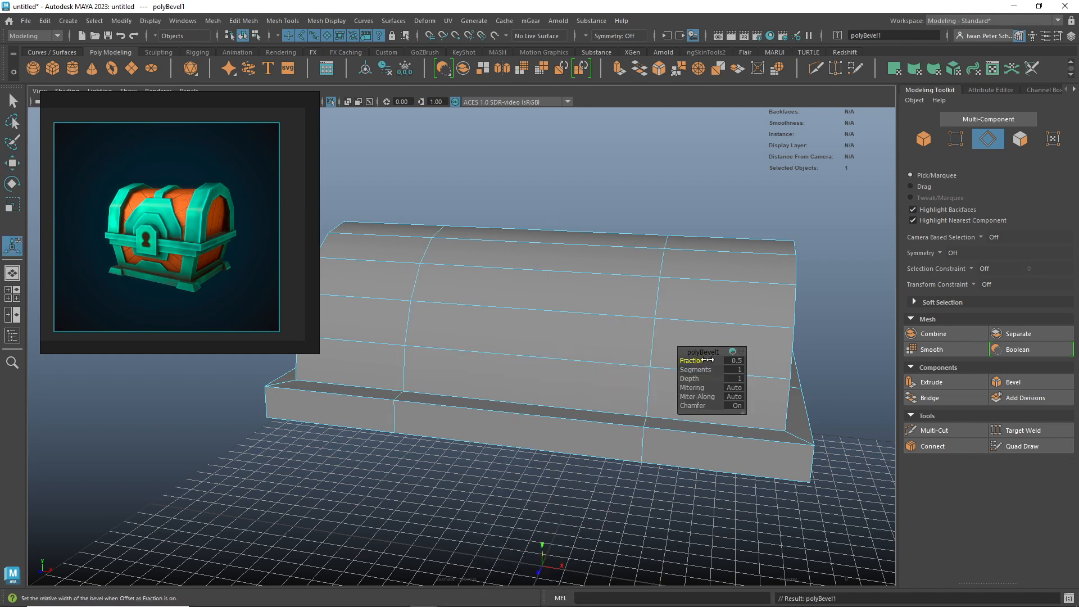
drag(702, 361, 717, 353)
alt+drag(532, 200, 494, 185)
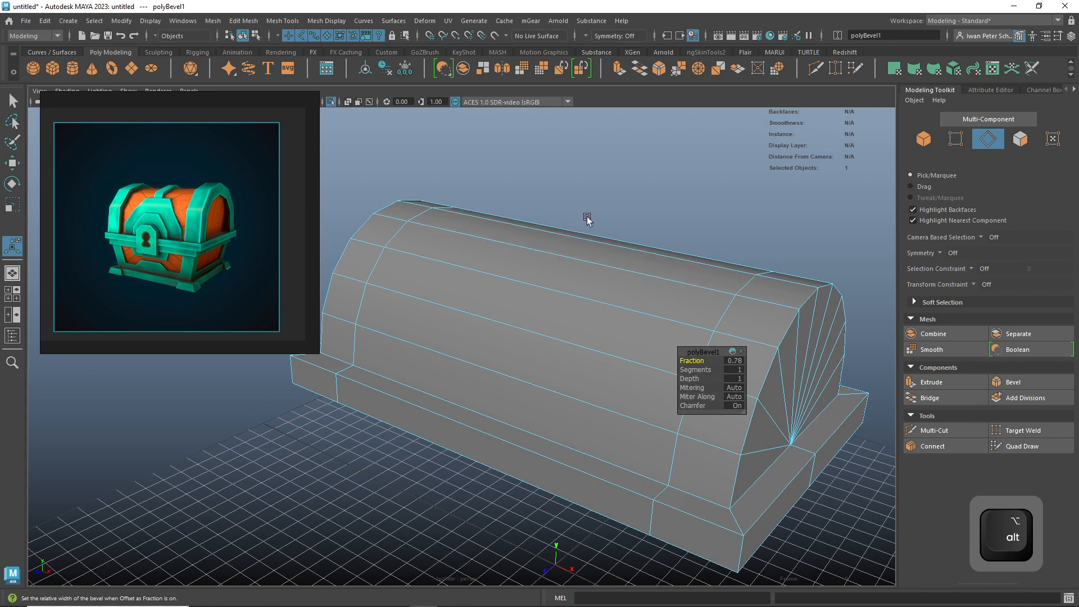
- Examine the beveled loops and the lid's end cap where it meets the rim
alt+drag(587, 219, 602, 215)
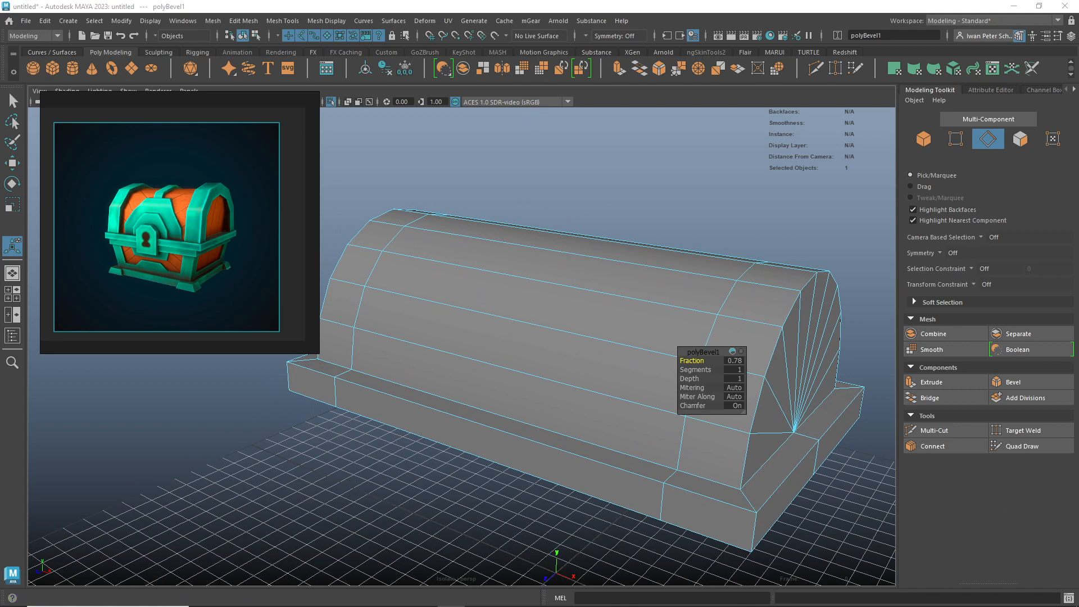
alt+drag(742, 228, 749, 226)
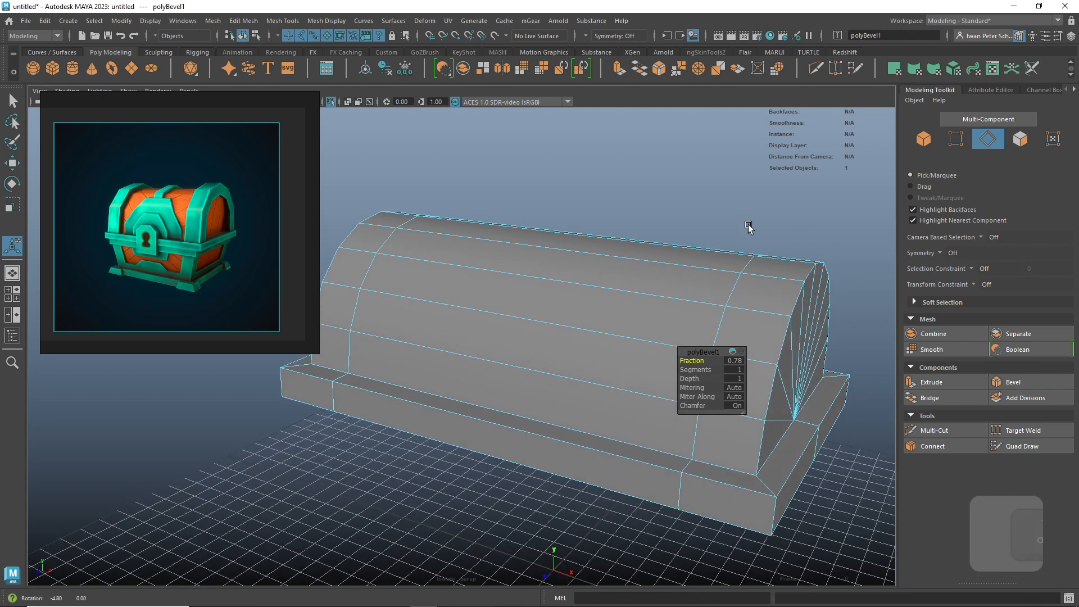
alt+right_drag(771, 224, 798, 249)
alt+drag(798, 250, 738, 259)
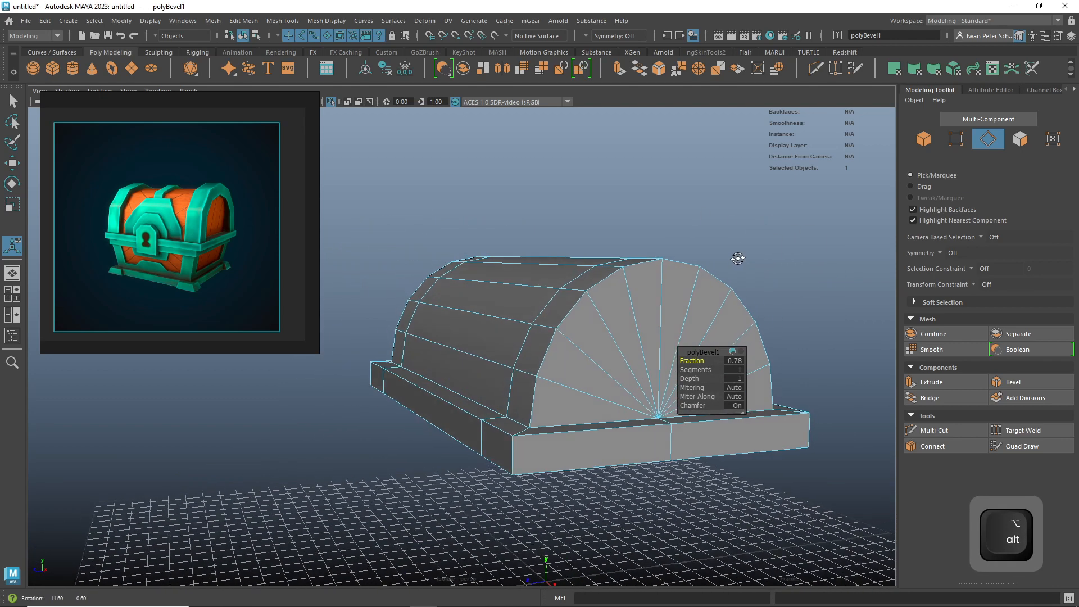
alt+middle_drag(798, 255, 684, 208)
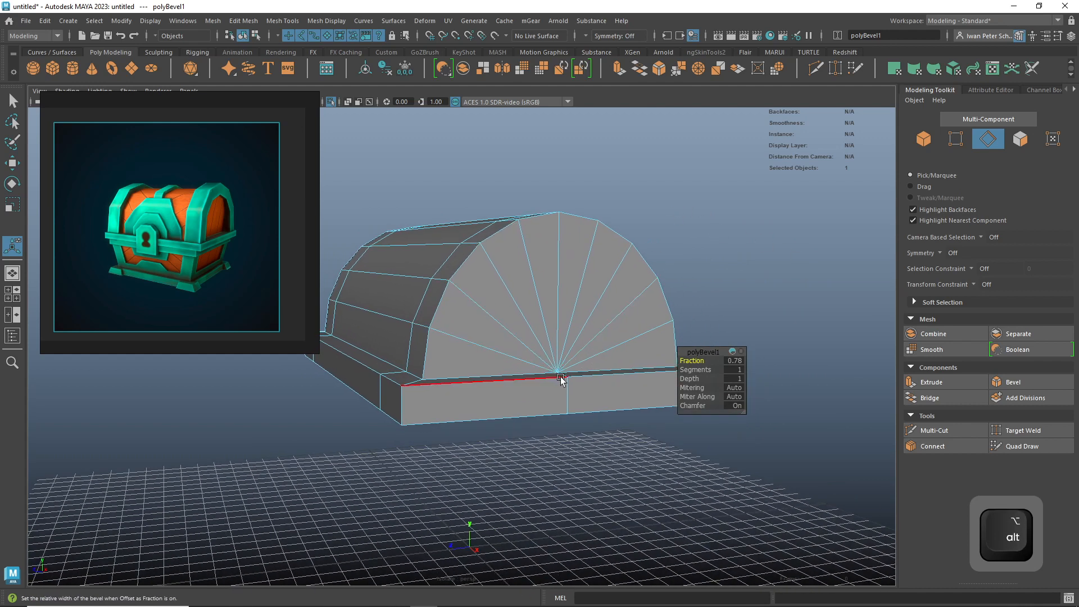
alt+drag(557, 374, 584, 421)
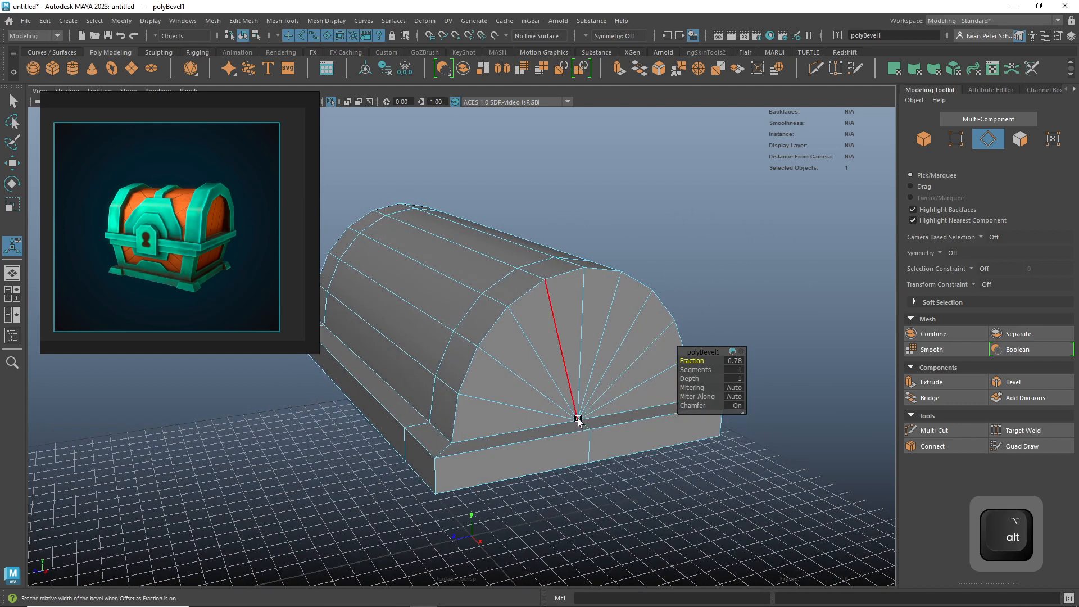
alt+drag(648, 474, 571, 448)
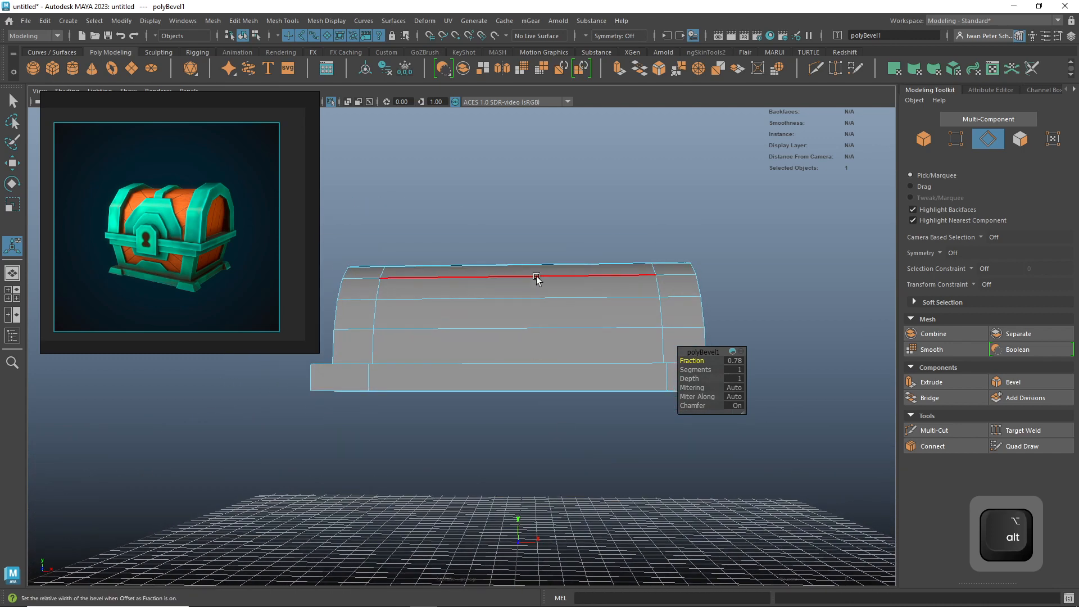
- Select the 50 faces of the lid's dome above the rim and apply Extrude Face to them
right_click(667, 268)
drag(751, 237, 332, 347)
alt+drag(715, 339, 586, 358)
shift+right_drag(583, 373, 585, 362)
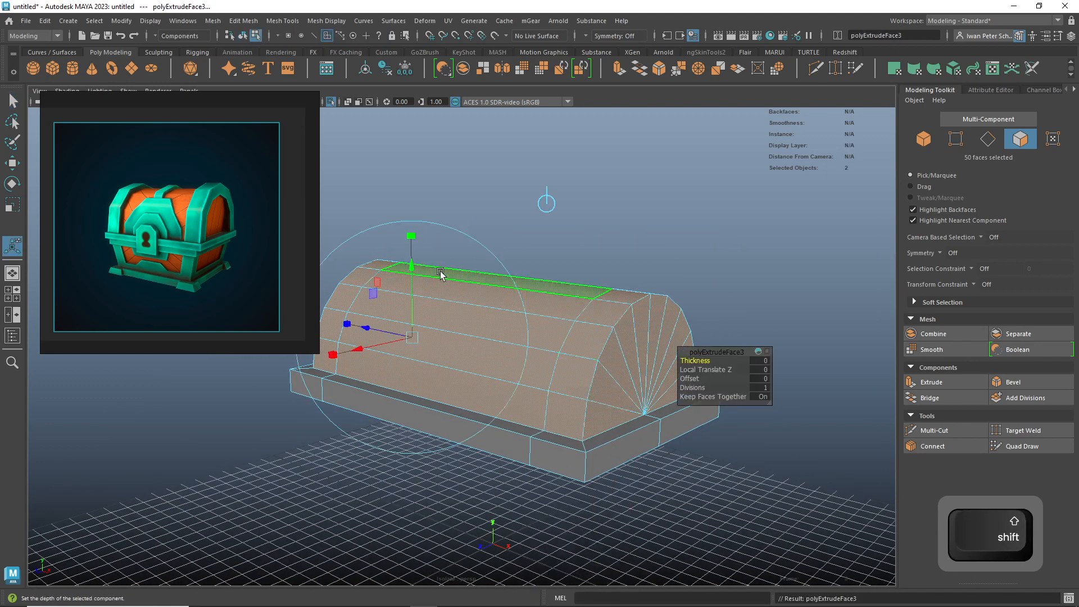
- Try to adjust the dome extrusion with its own manipulator and local Z translation, and undo the changes
drag(411, 270, 412, 267)
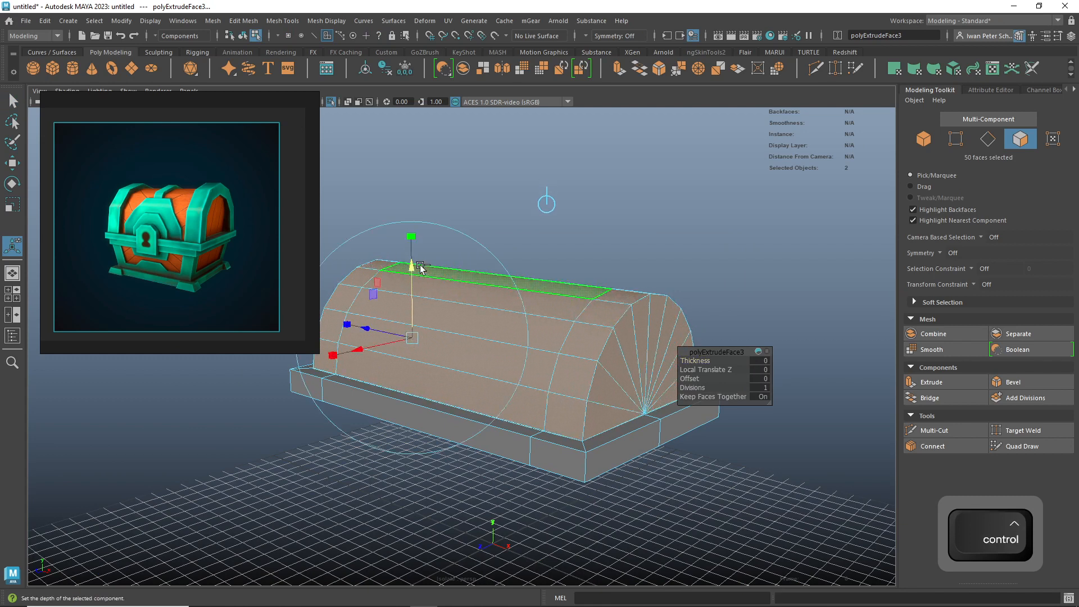
key(ctrl+z)
key(ctrl+z)
drag(710, 369, 710, 370)
key(ctrl+z)
- Move the extruded dome faces straight up to a Y position of 130.15, forming a vertical band above the rim
key(w)
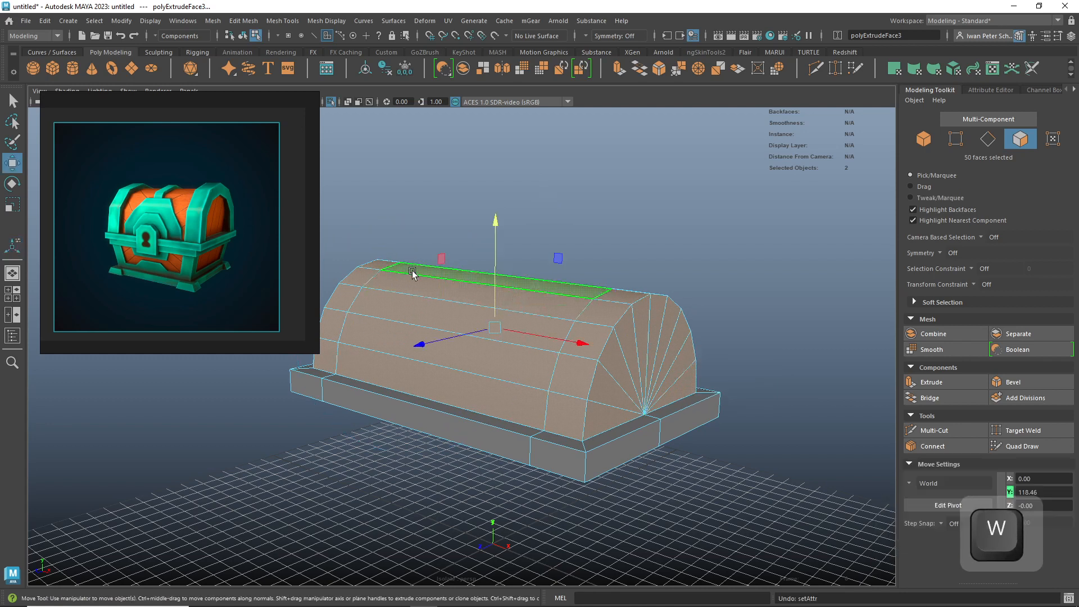
drag(494, 225, 495, 197)
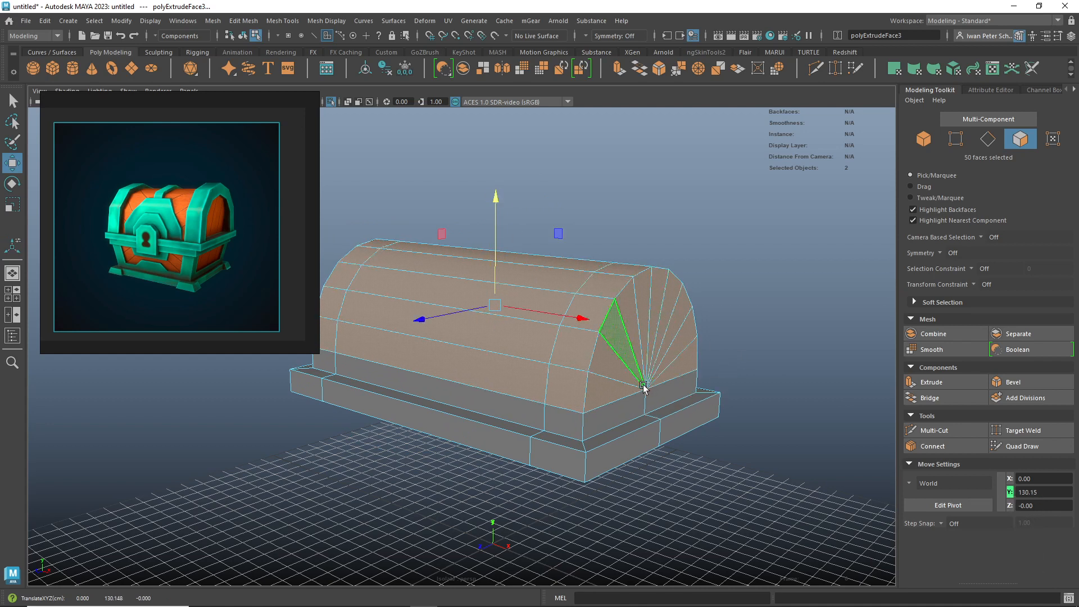
click(761, 352)
alt+drag(667, 403, 762, 377)
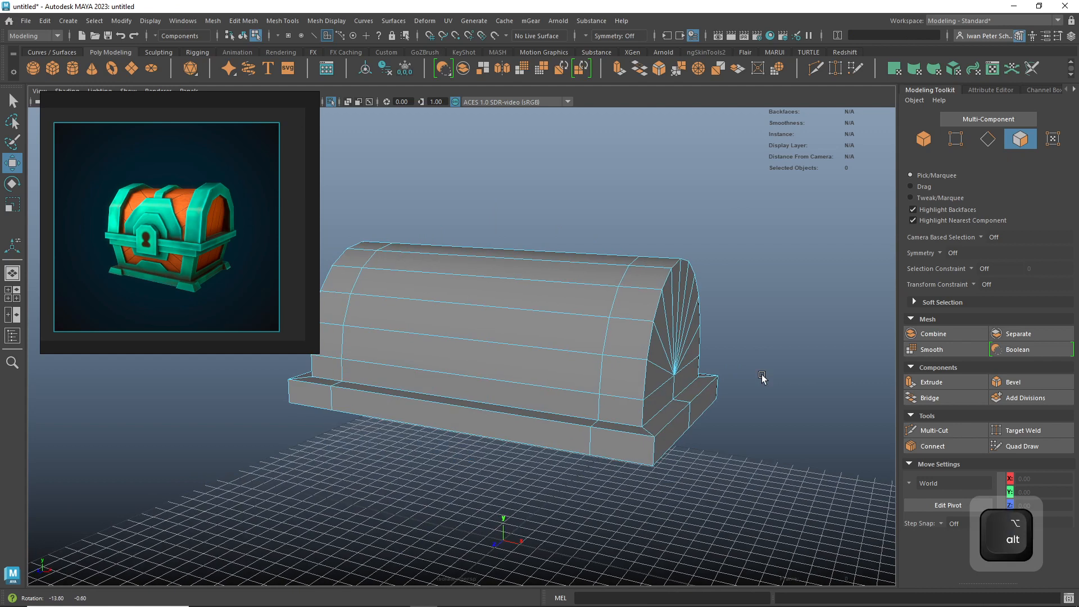
alt+right_drag(750, 397, 737, 404)
alt+middle_drag(723, 404, 774, 405)
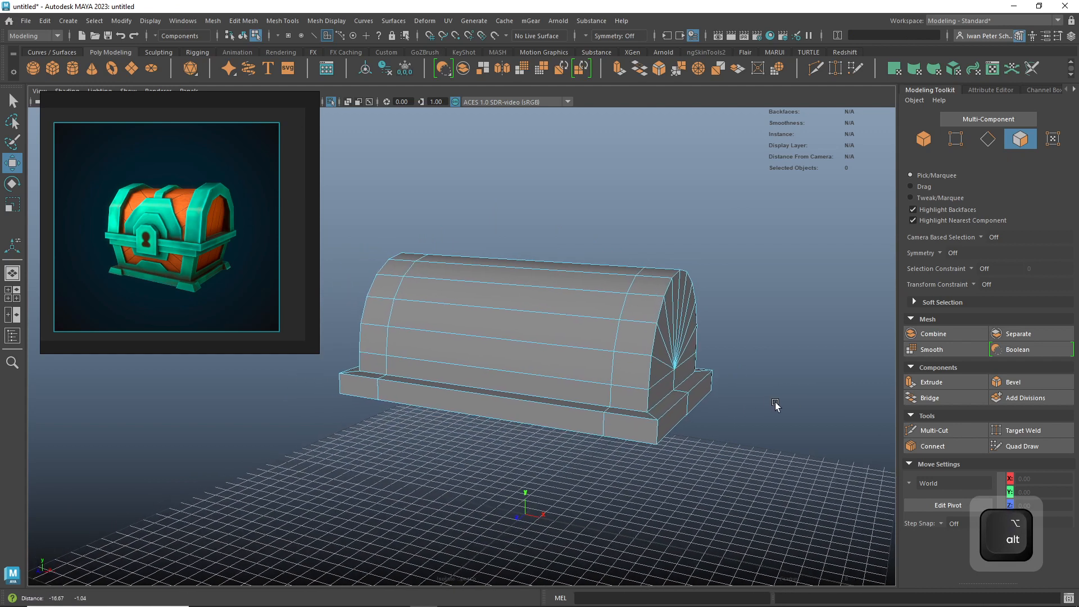
- Select the 14 faces of the lid's central section between the two edge loops, across the front, top and back
alt+drag(755, 264, 702, 380)
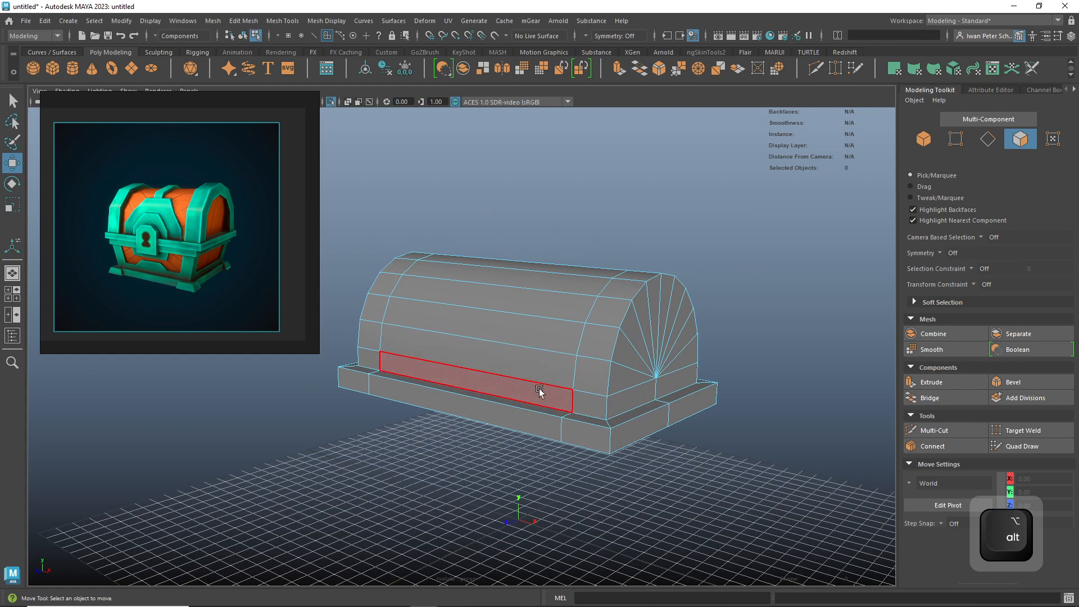
click(548, 374)
shift+click(560, 333)
shift+click(574, 300)
shift+click(592, 284)
alt+drag(689, 217, 596, 250)
shift+click(414, 341)
shift+click(432, 333)
shift+click(459, 325)
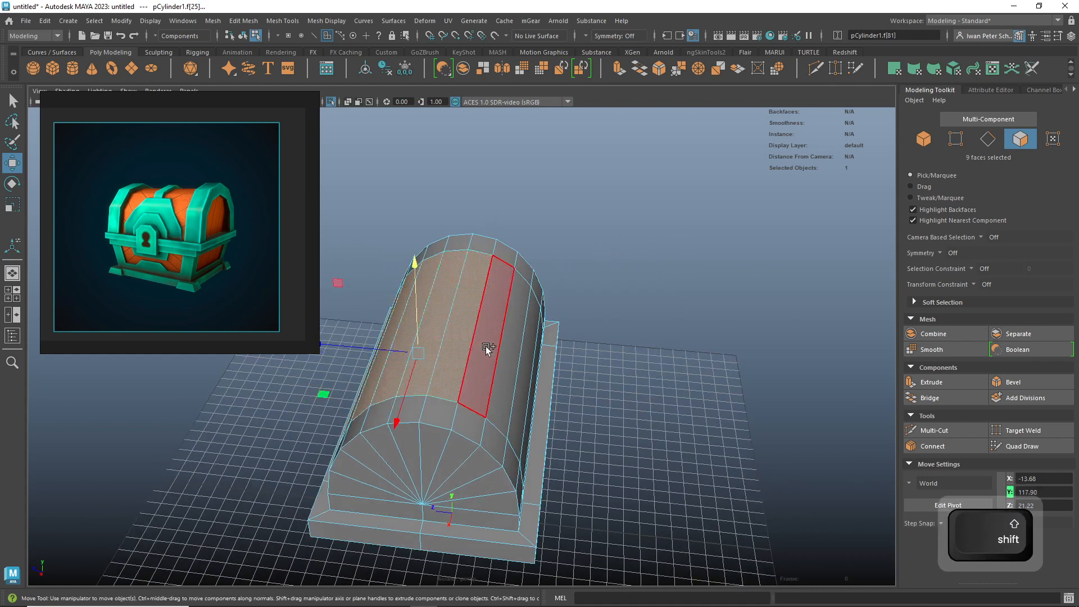
shift+click(487, 347)
alt+drag(607, 388, 506, 347)
shift+click(467, 313)
shift+click(489, 338)
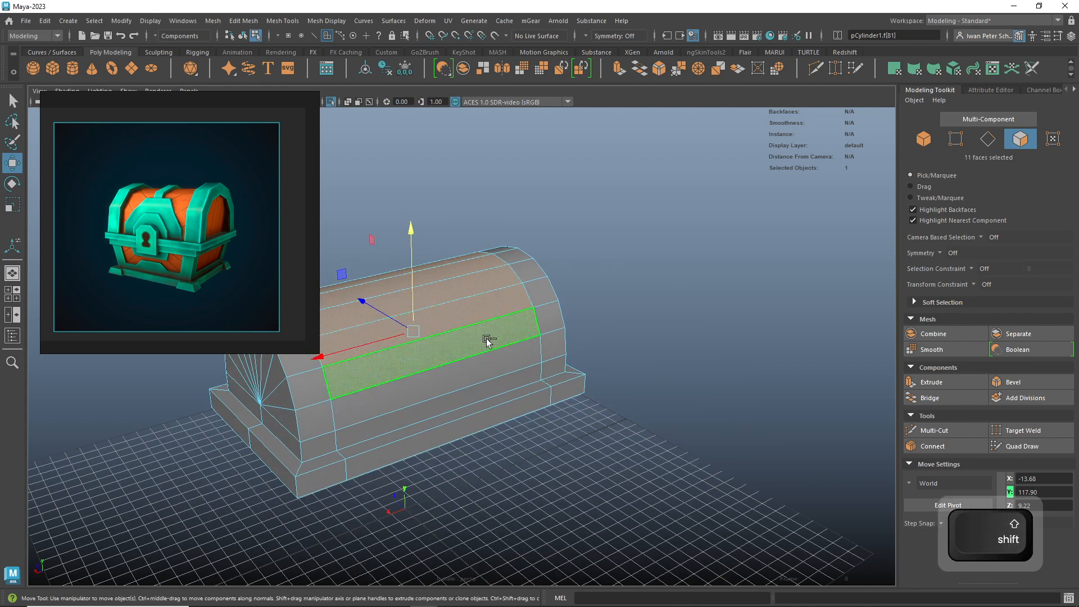
shift+click(477, 367)
shift+click(428, 409)
alt+drag(660, 338, 858, 331)
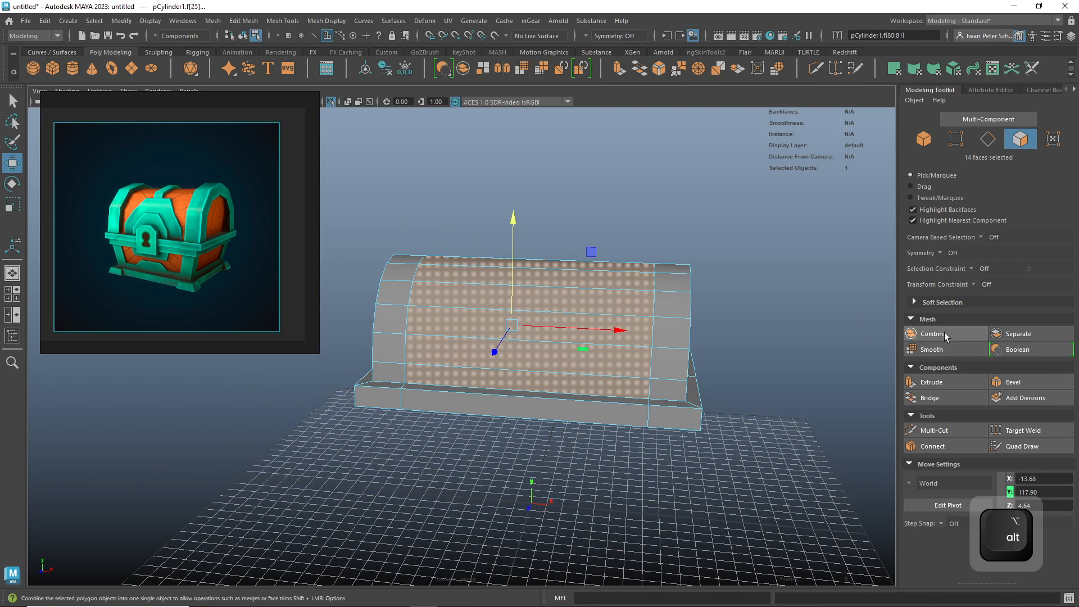
- Try extruding the lid's 14 central faces inward with a thickness of -11.4, and undo the extrusion
alt+drag(697, 411, 598, 361)
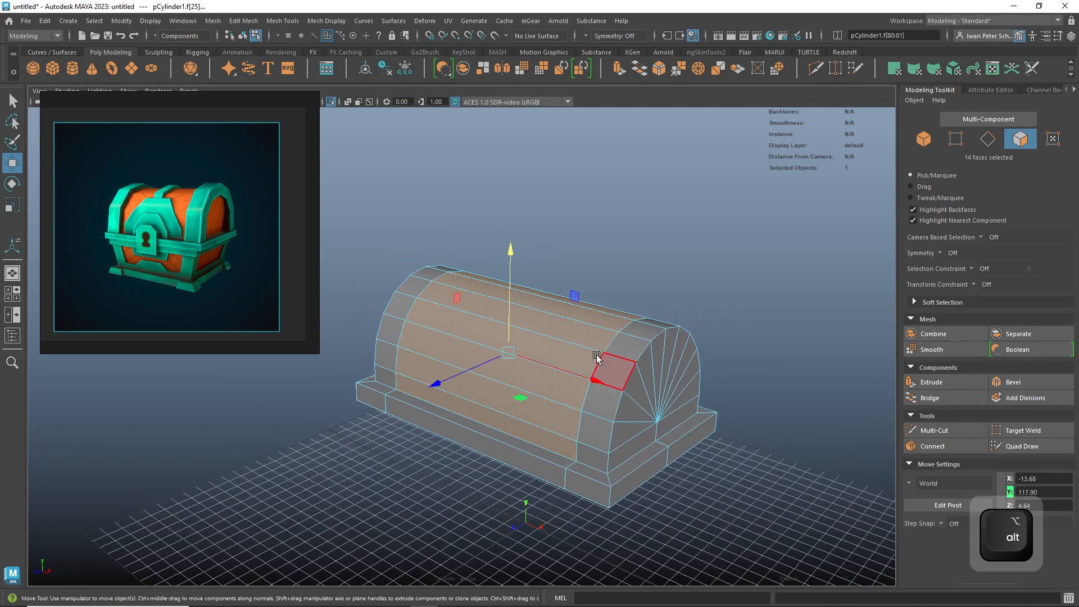
shift+right_drag(572, 331, 570, 366)
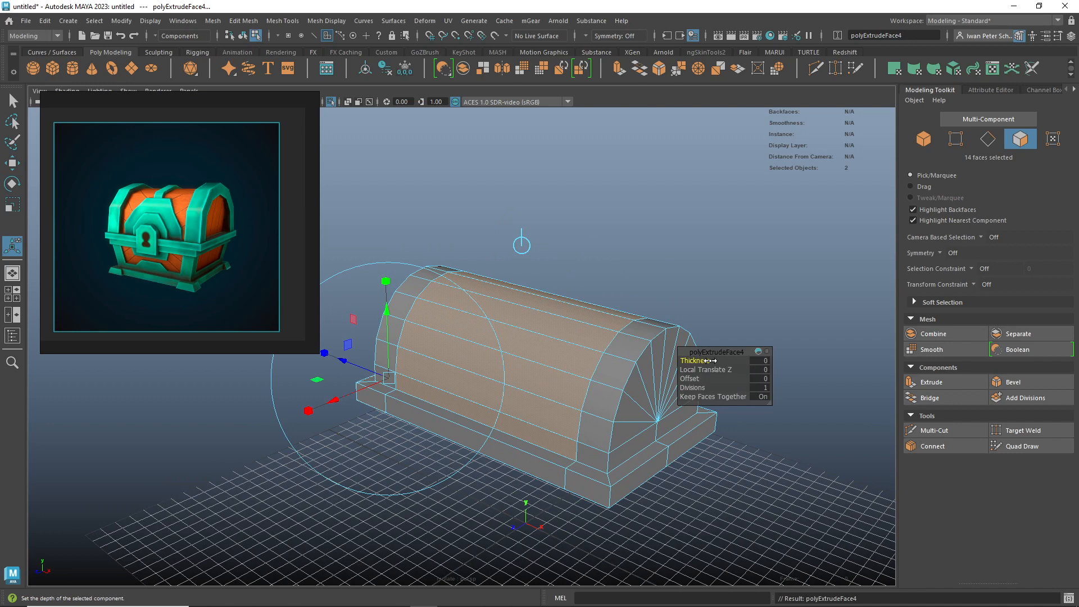
drag(707, 361, 647, 372)
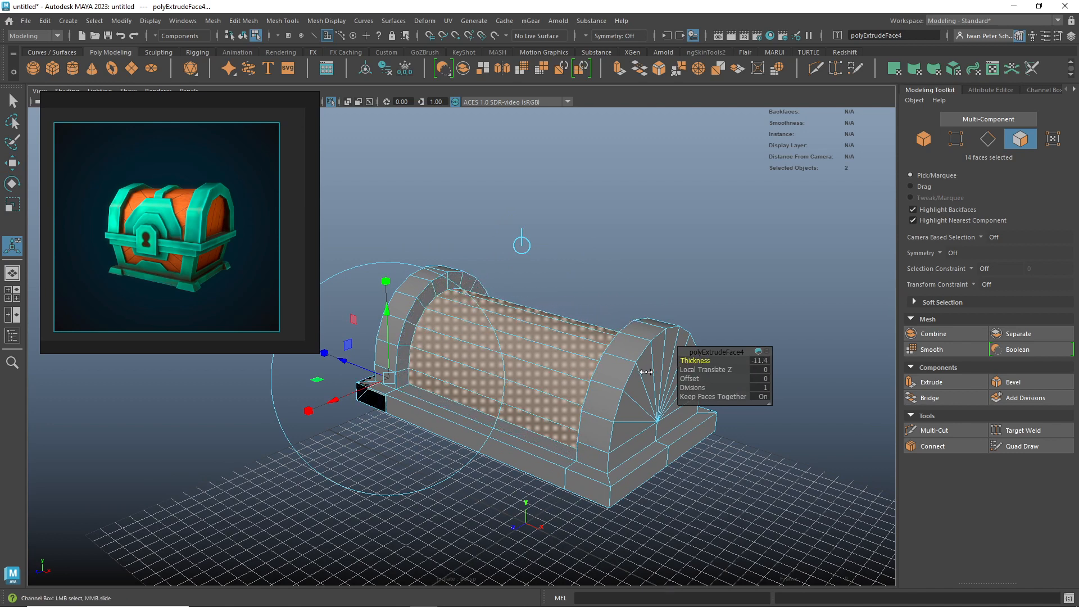
key(ctrl+z)
key(ctrl+z)
- Deselect one stray face at the lid's end, extrude the remaining 13 faces, and undo a trial thickness of -2.8
alt+drag(496, 484, 565, 429)
shift+click(419, 359)
alt+drag(633, 248, 592, 328)
shift+right_drag(585, 331, 585, 363)
alt+drag(552, 356, 573, 393)
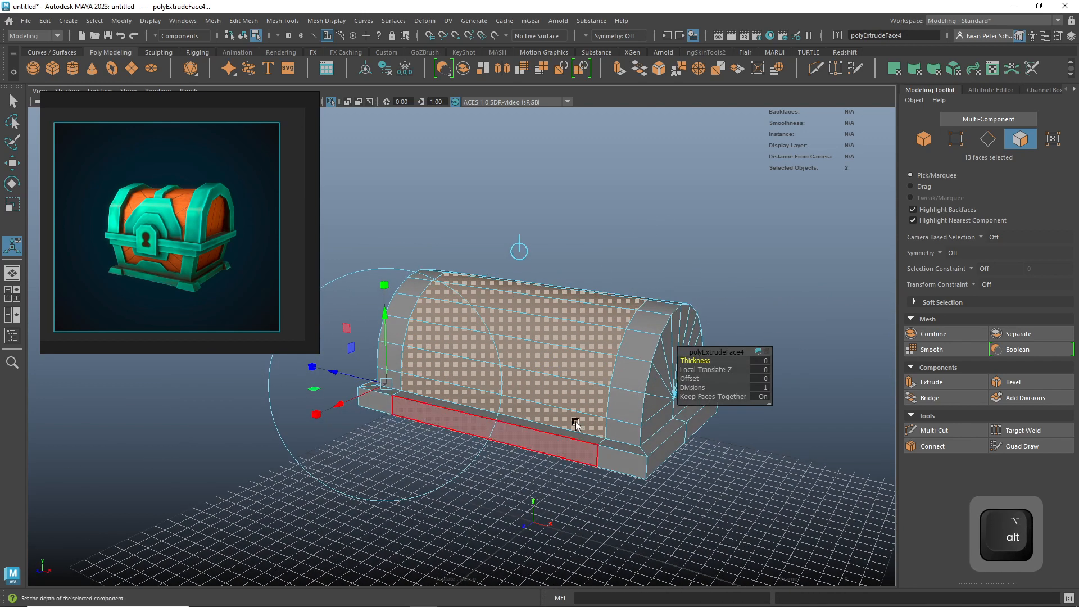
drag(701, 361, 736, 361)
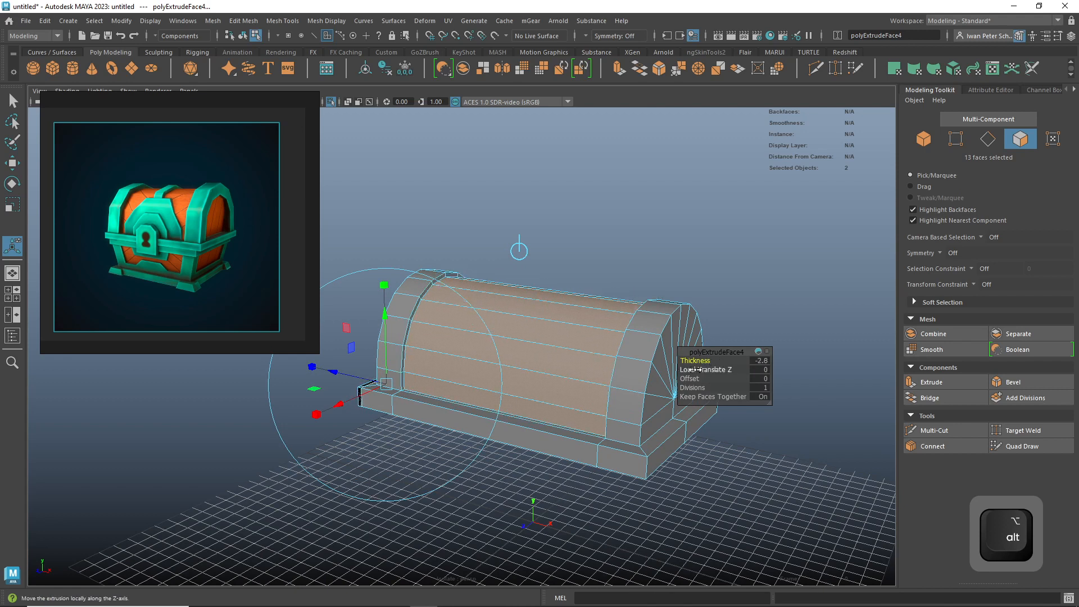
key(ctrl+z)
- Deselect the stray face on the rim's end and extrude the remaining 12 central dome faces inward with a thickness of about -9.7
alt+drag(604, 448, 665, 448)
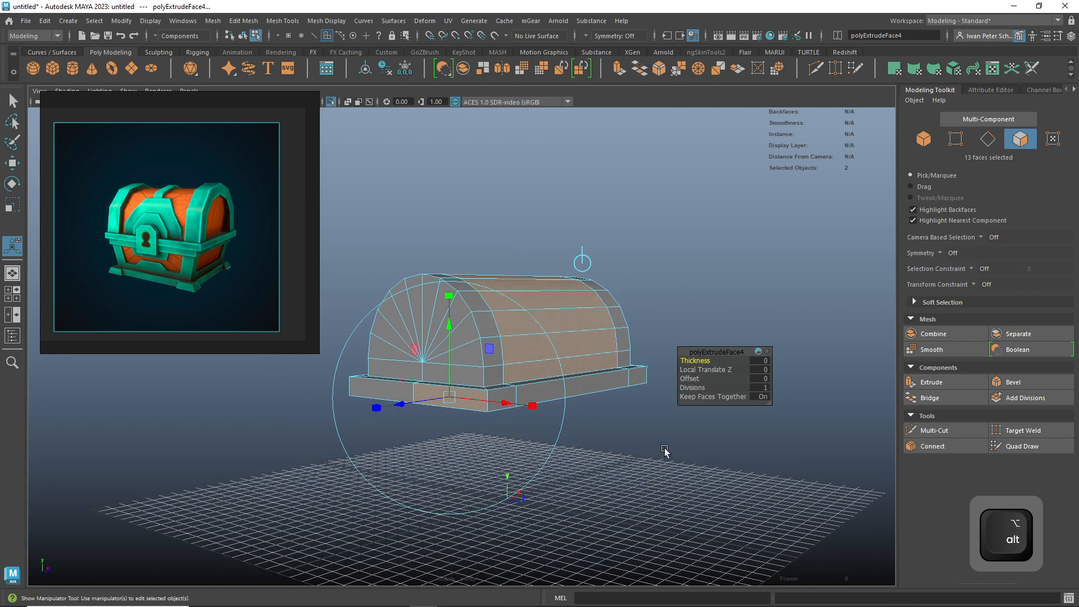
alt+right_drag(646, 453, 656, 434)
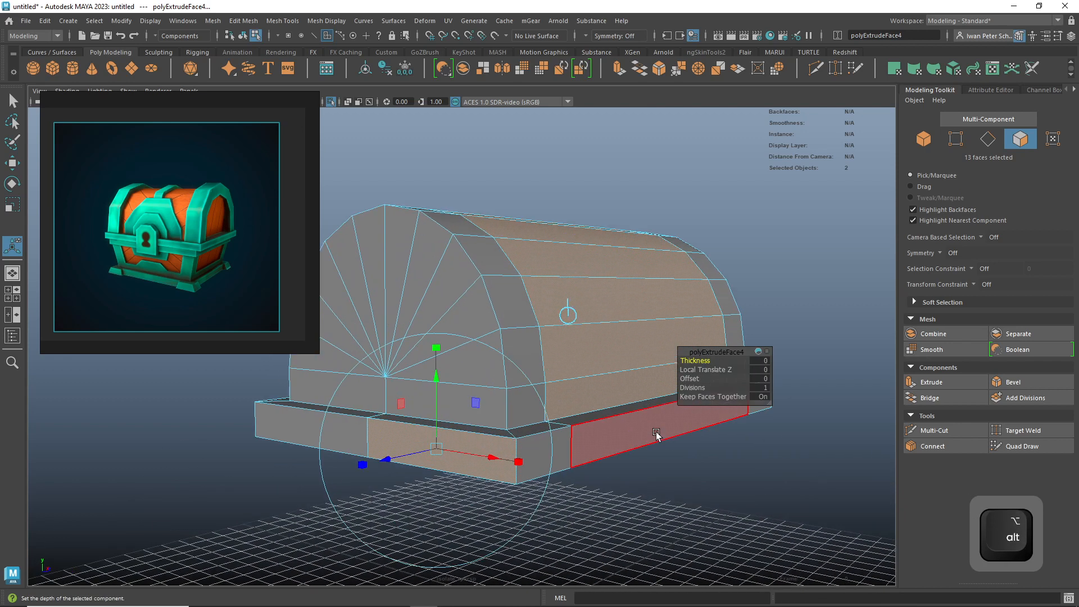
ctrl+click(487, 464)
alt+drag(573, 472, 664, 509)
shift+right_drag(631, 330, 636, 363)
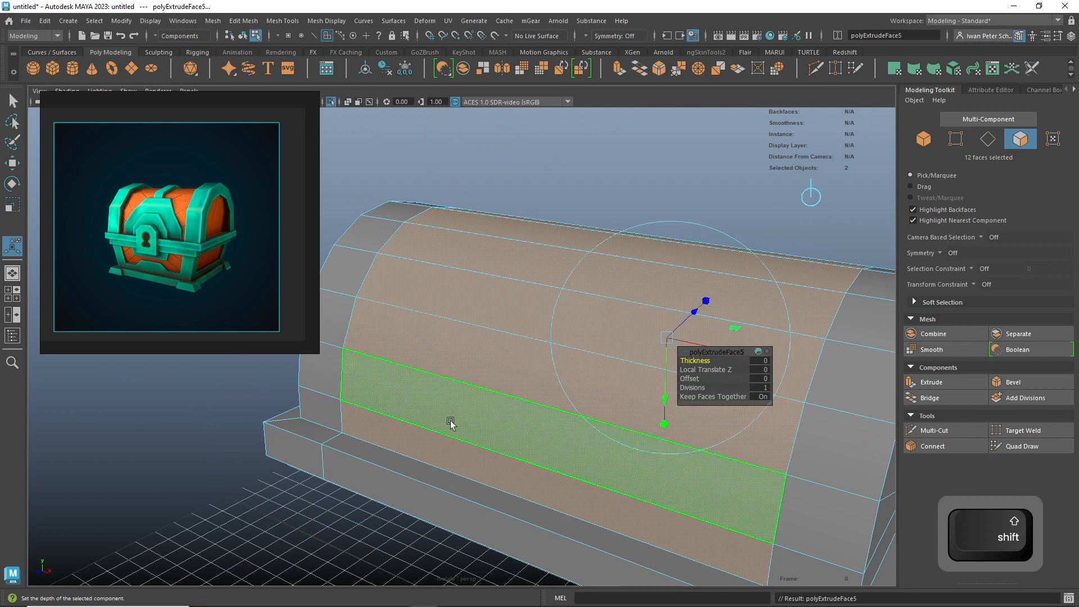
drag(698, 359, 643, 382)
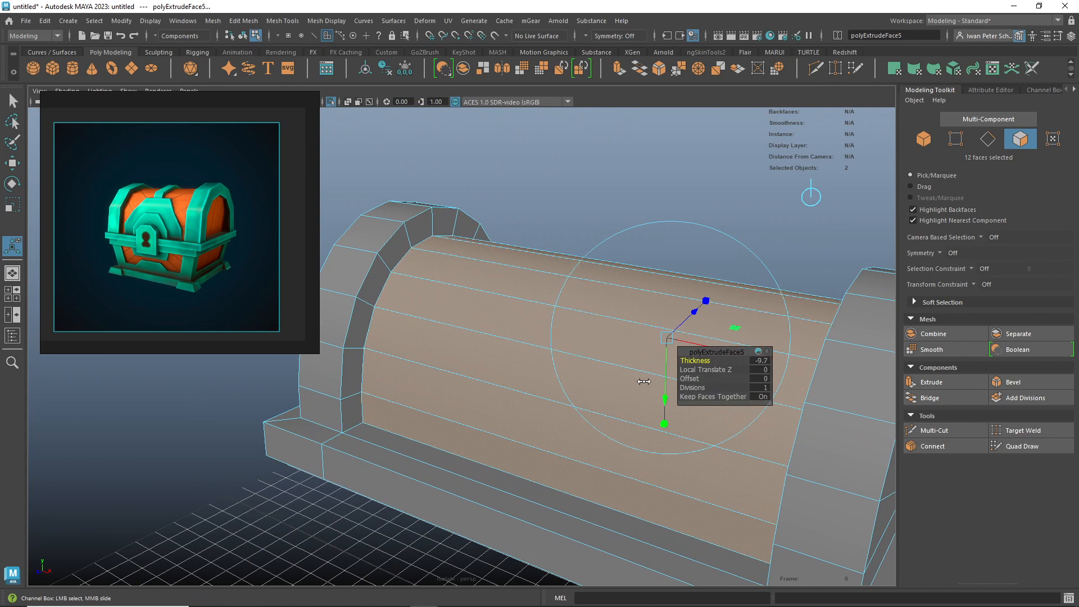
click(599, 198)
key(f)
mouse_move(627, 186)
alt+mouse_down()
mouse_move(677, 212)
mouse_move(718, 171)
mouse_move(649, 162)
mouse_move(575, 194)
mouse_move(624, 204)
mouse_move(585, 217)
mouse_move(638, 202)
alt+mouse_up()
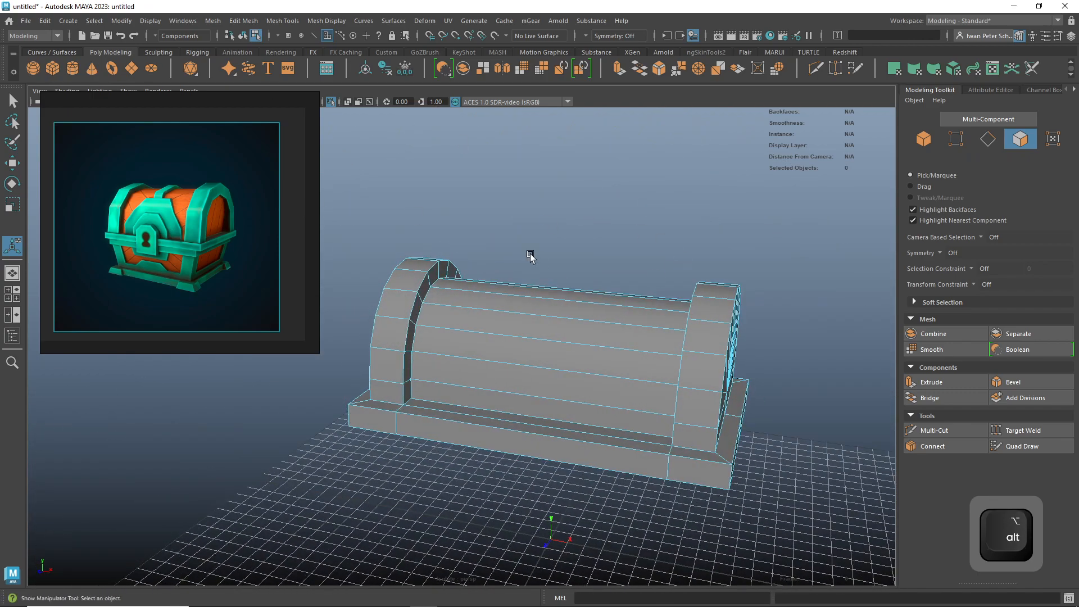
- Try moving two front vertices on the end arch's edge beside the recess to test for duplicates, and undo the moves
right_drag(415, 285, 470, 284)
click(465, 308)
mouse_move(503, 241)
alt+mouse_down()
mouse_move(535, 220)
mouse_move(517, 238)
alt+mouse_up()
key(w)
mouse_move(444, 291)
mouse_down()
mouse_move(402, 284)
mouse_move(430, 289)
mouse_up()
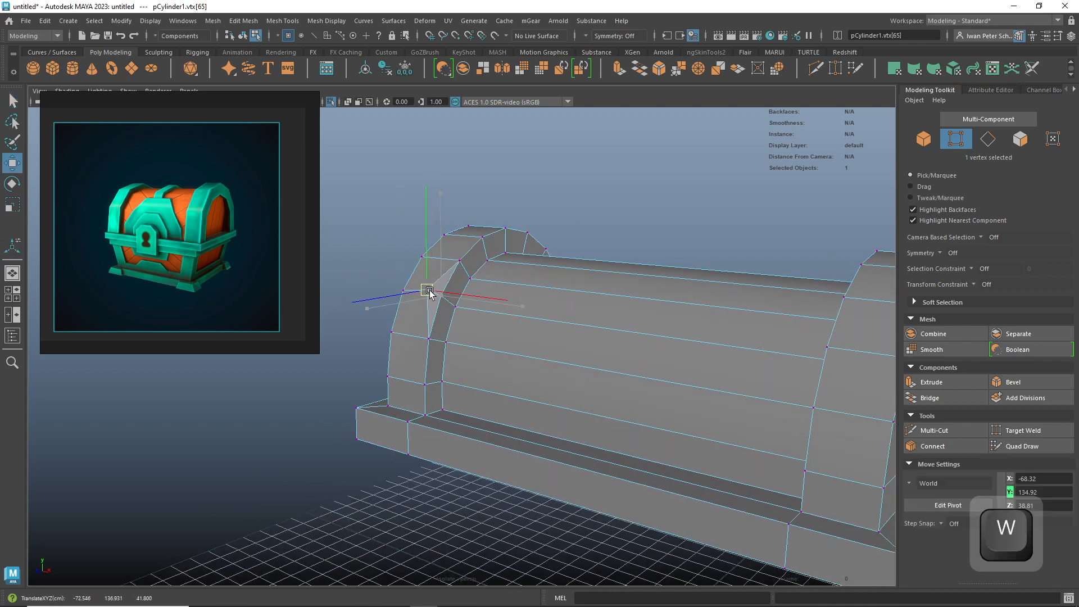
alt+drag(524, 232, 530, 217)
alt+drag(378, 180, 475, 270)
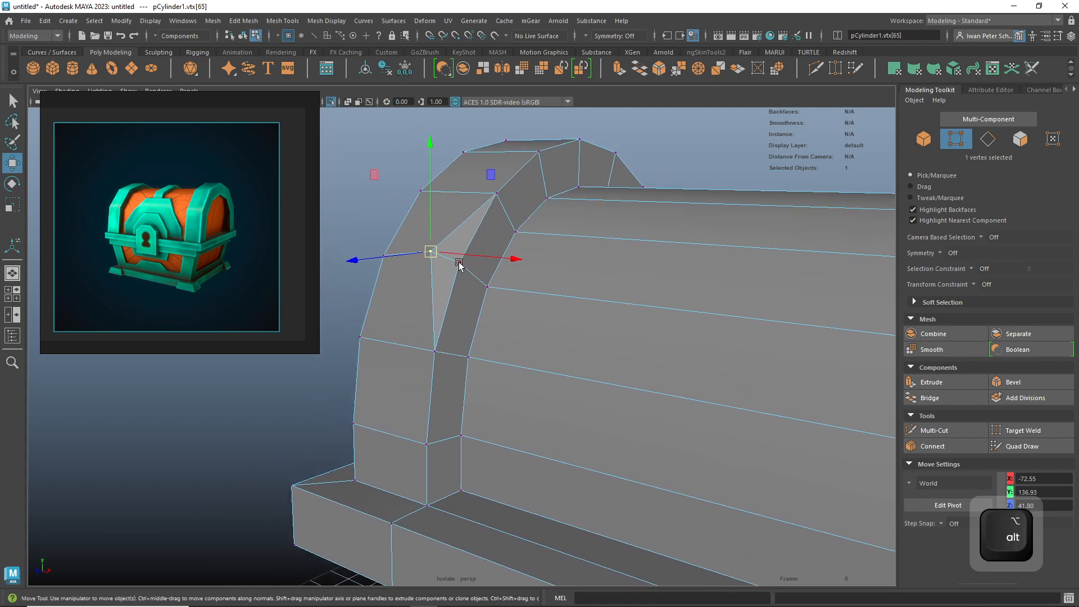
click(436, 352)
drag(436, 352, 406, 351)
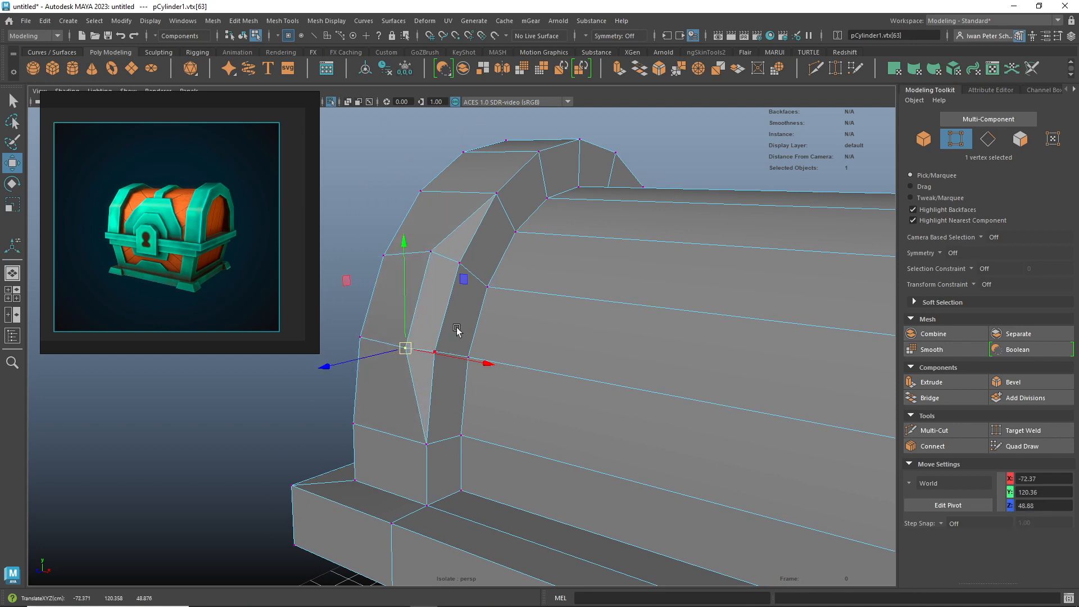
key(ctrl+z)
key(ctrl+z)
key(ctrl+z)
key(ctrl+z)
key(ctrl+z)
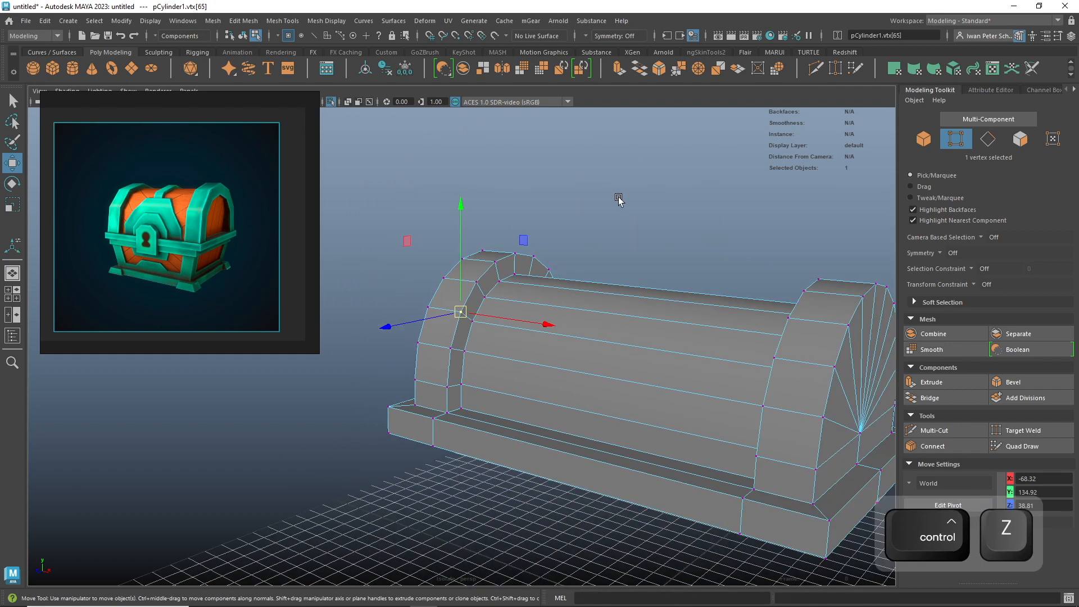
- Move the upper of the two tested arch vertices again to inspect the doubled geometry, and undo the move
scroll(592, 183, down, 5)
alt+middle_drag(634, 237, 619, 212)
alt+drag(619, 213, 622, 209)
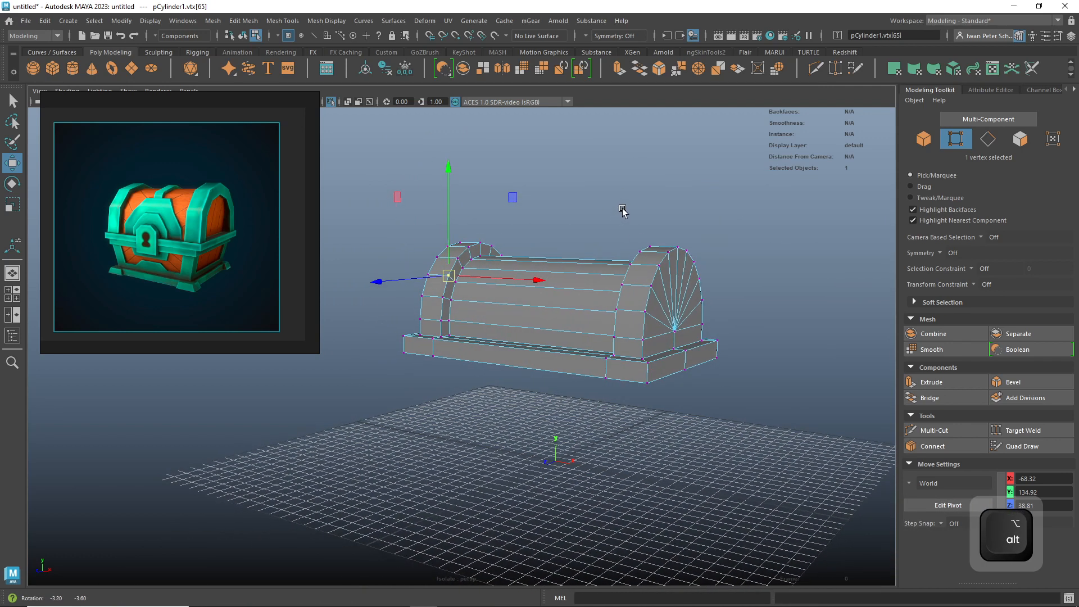
right_drag(667, 265, 702, 251)
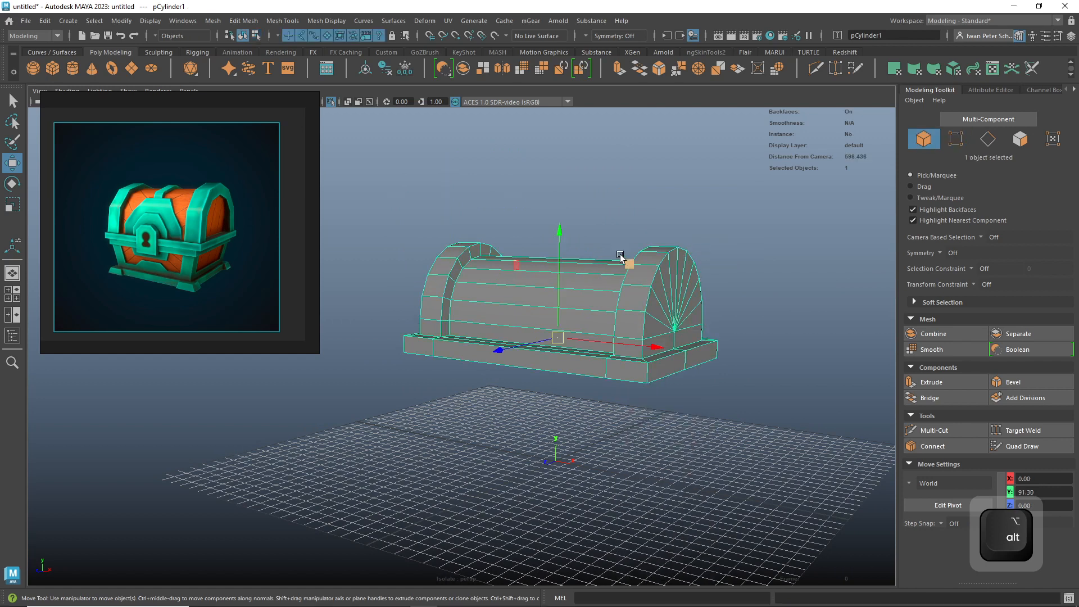
alt+middle_drag(624, 223, 671, 228)
scroll(583, 244, up, 2)
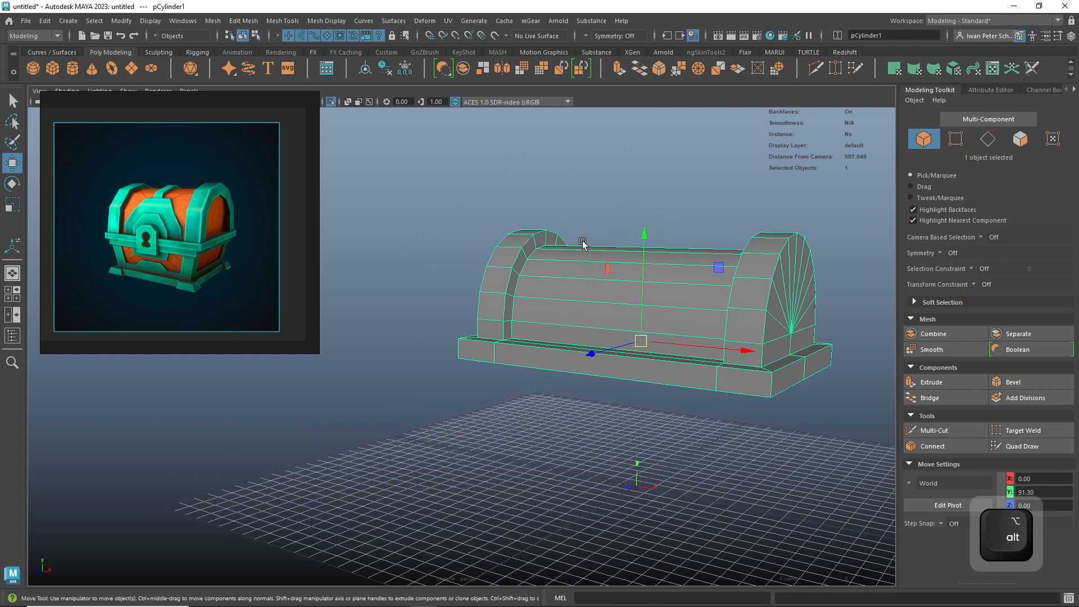
scroll(582, 243, up, 3)
alt+middle_drag(639, 184, 529, 228)
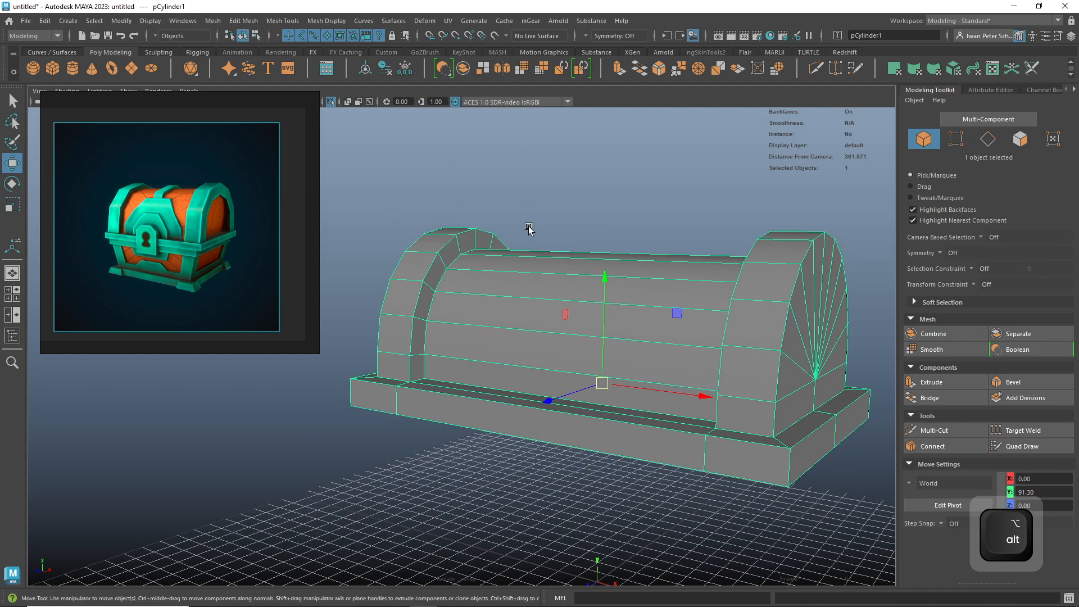
right_click(427, 287)
click(371, 283)
scroll(416, 260, up, 5)
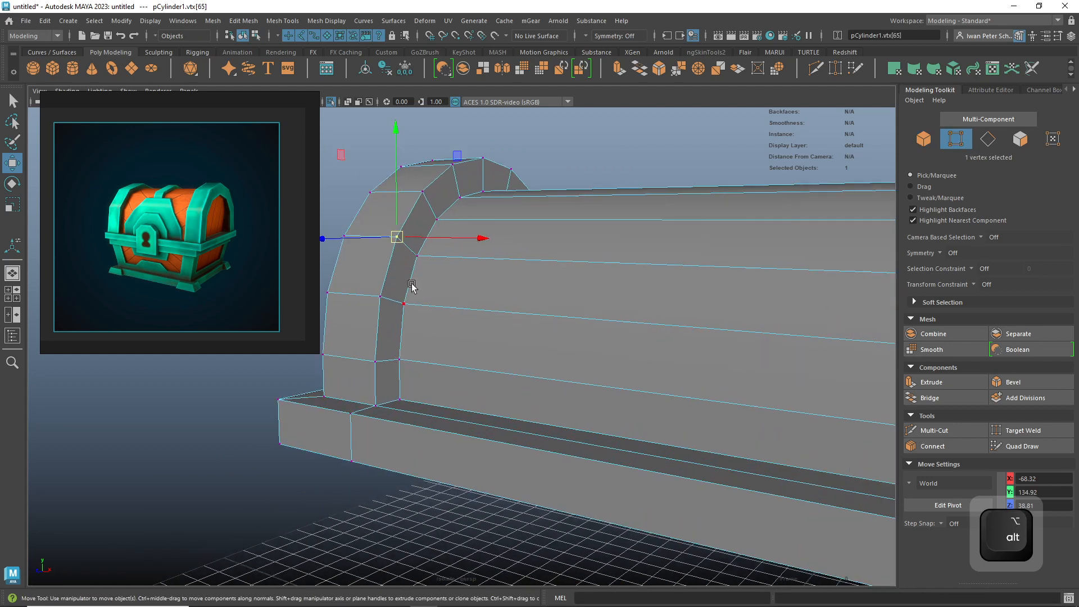
drag(505, 305, 488, 306)
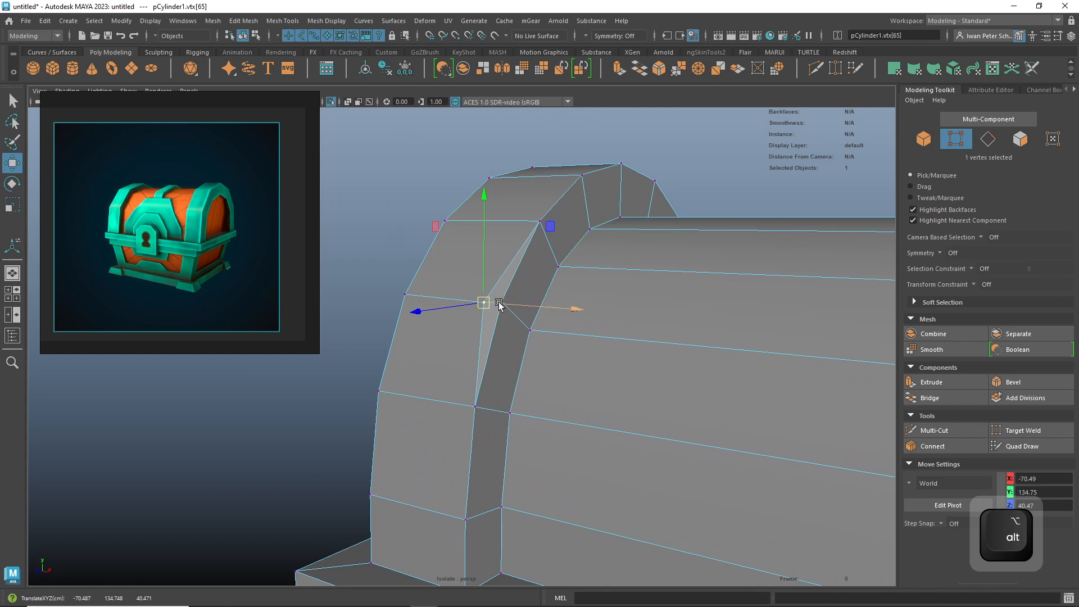
scroll(499, 304, up, 2)
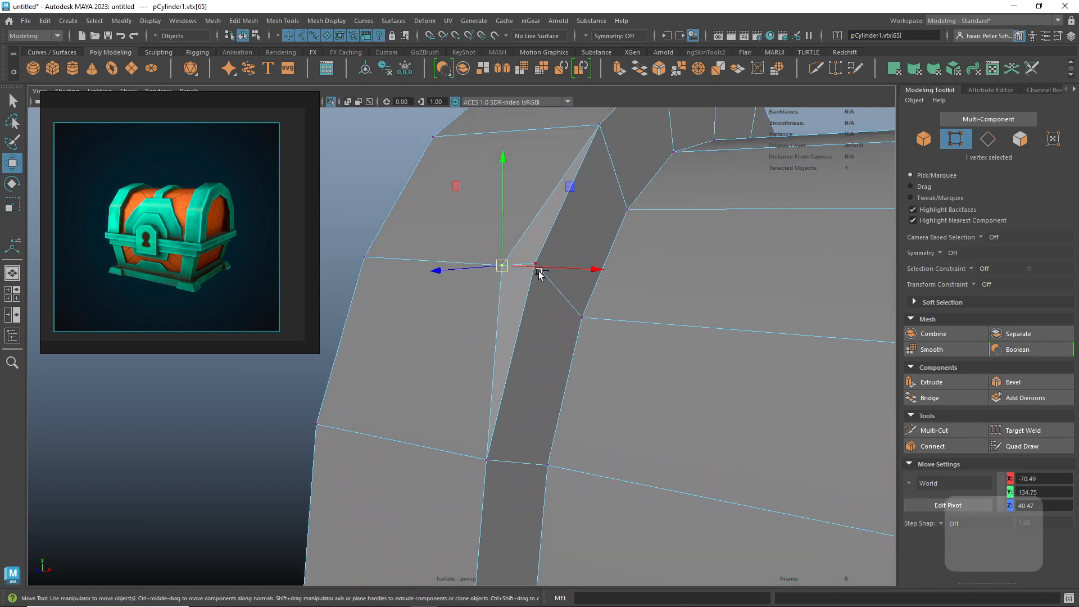
key(ctrl+z)
scroll(554, 234, down, 7)
scroll(554, 260, down, 6)
alt+middle_drag(560, 267, 543, 226)
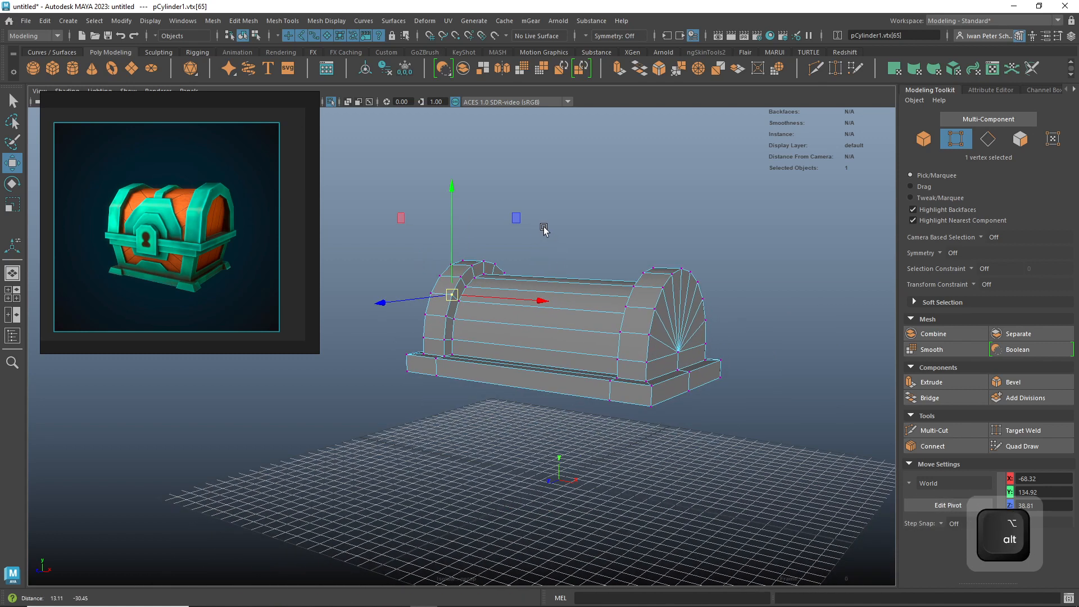
- Merge the whole lid's overlapping vertices with a distance threshold of 0.05
right_drag(618, 286, 672, 271)
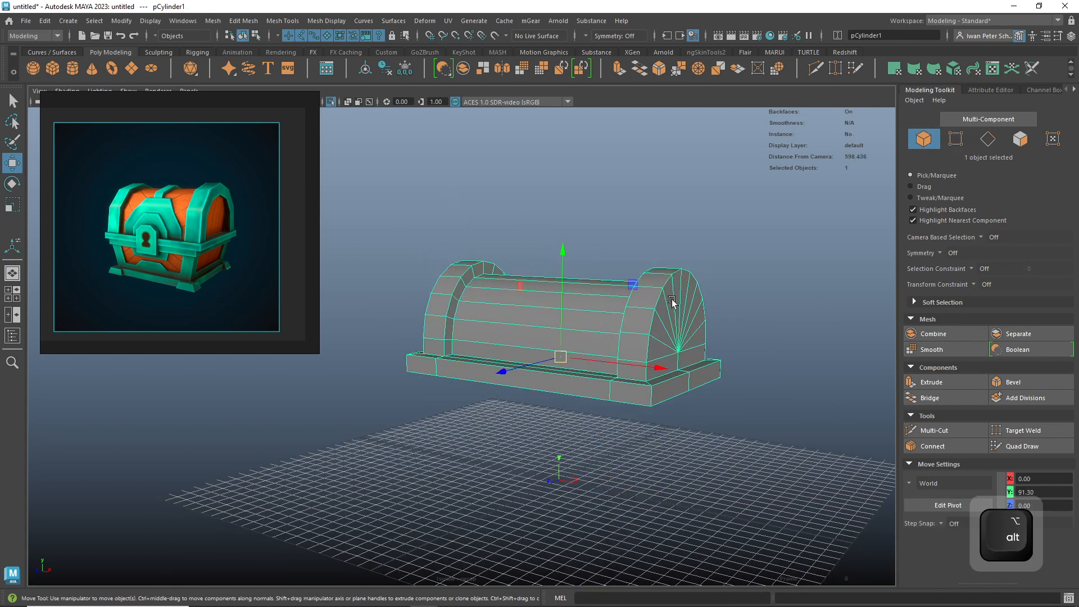
click(247, 25)
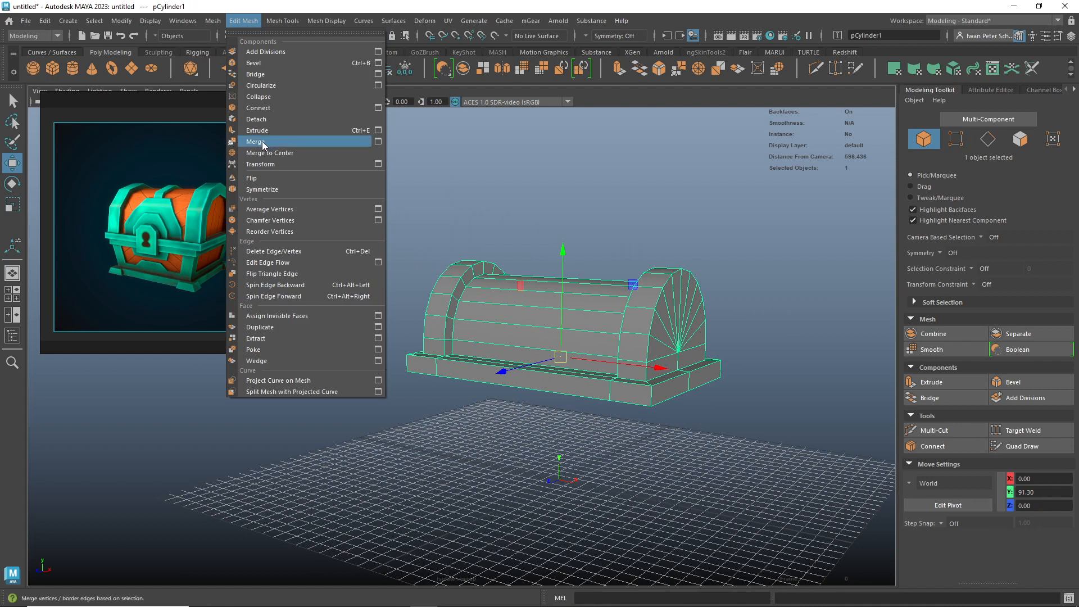
click(377, 142)
drag(484, 217, 733, 221)
alt+middle_drag(590, 320, 485, 313)
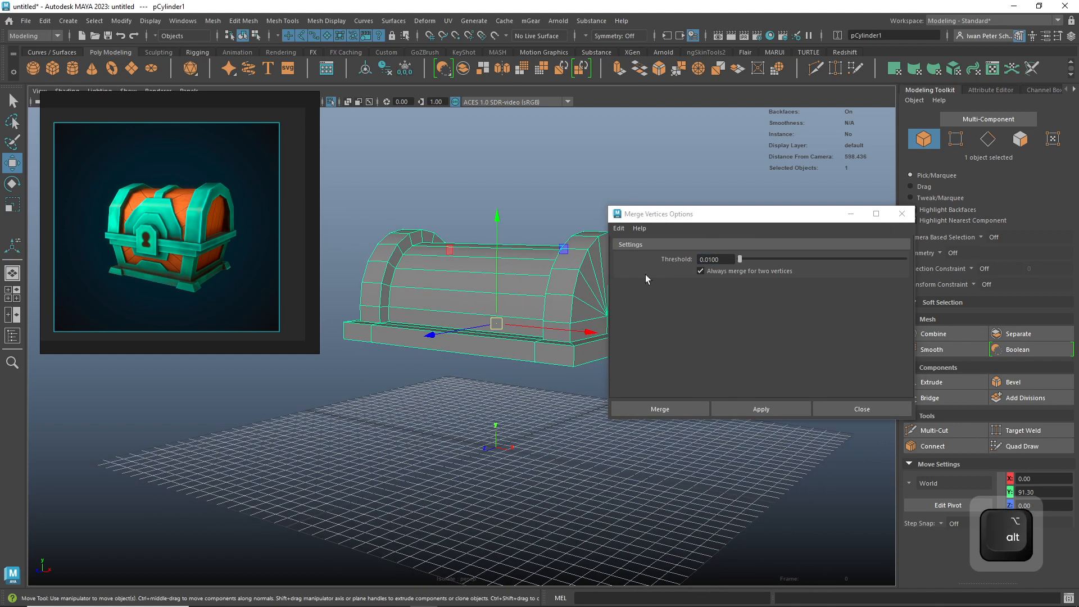
click(729, 259)
key(BackSpace)
key(BackSpace)
key(BackSpace)
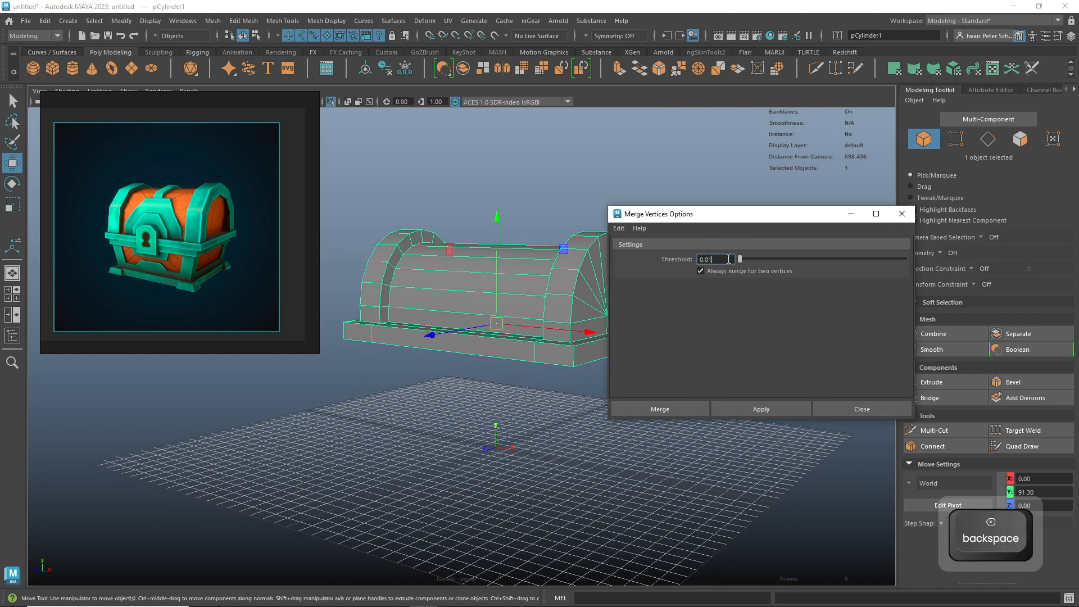
text(5)
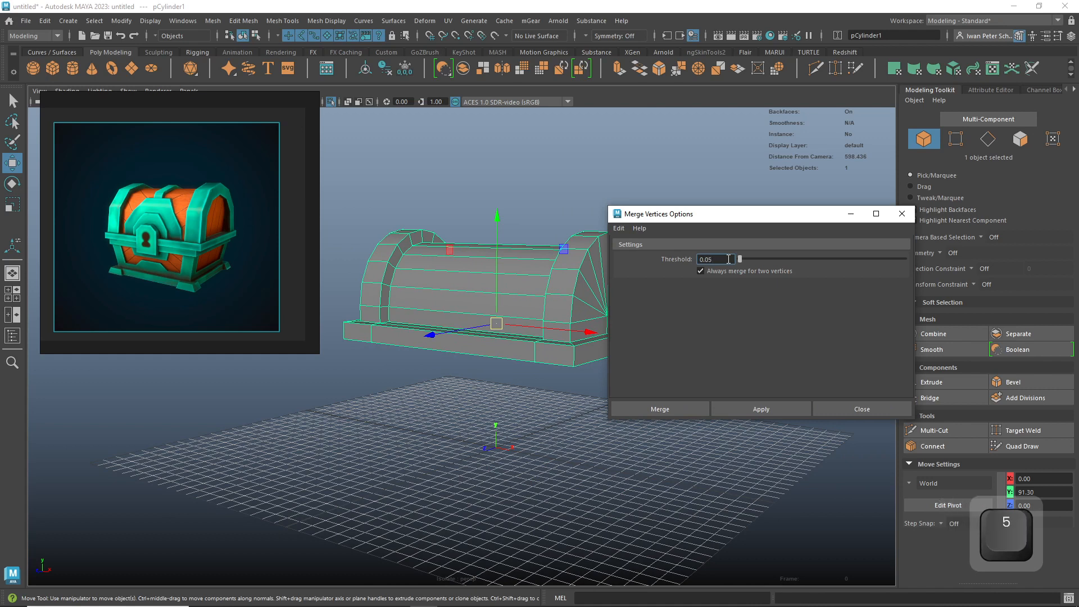
click(751, 409)
click(850, 408)
alt+middle_drag(467, 305, 583, 329)
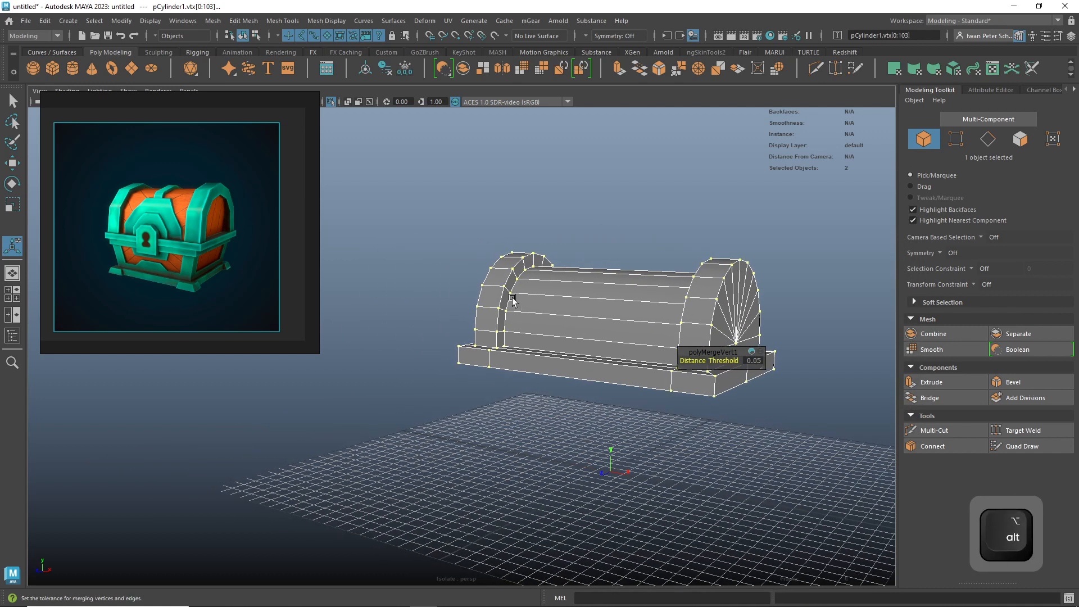
- Check the merge by moving the two front vertices on the arch's edge beside the recess, undoing each move
alt+right_drag(488, 300, 528, 286)
alt+middle_drag(596, 253, 487, 385)
click(446, 315)
right_drag(448, 317, 395, 288)
click(444, 315)
key(w)
drag(445, 315, 432, 314)
key(ctrl+z)
click(426, 387)
mouse_move(425, 387)
mouse_down()
mouse_move(392, 384)
mouse_move(422, 386)
mouse_up()
key(ctrl+z)
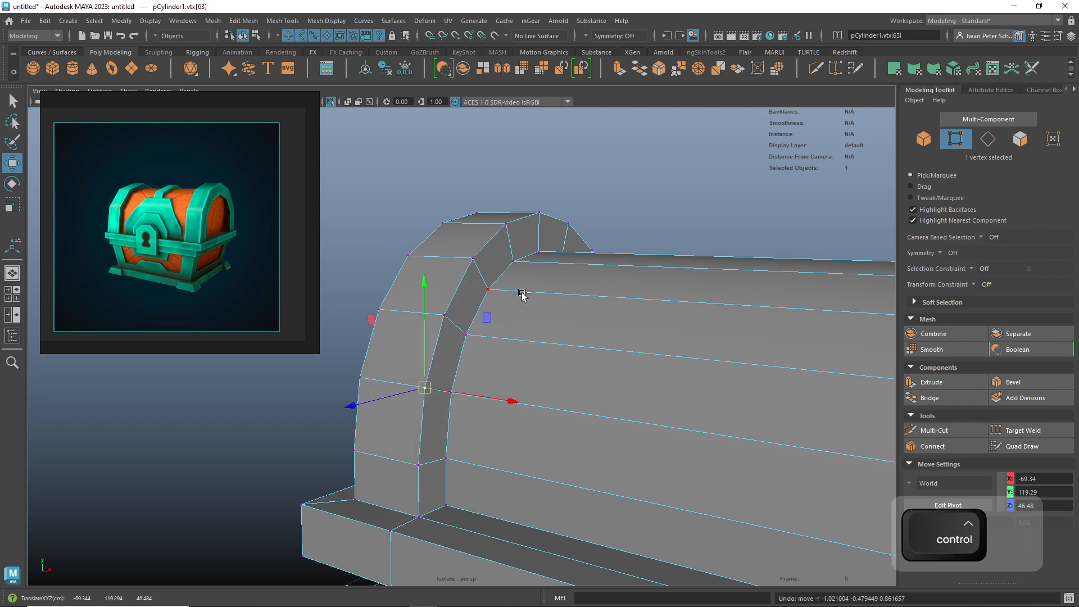
- Test the vertices where the recessed central section meets the front of the arch by moving them, undoing each move
scroll(624, 269, down, 5)
alt+middle_drag(646, 263, 658, 228)
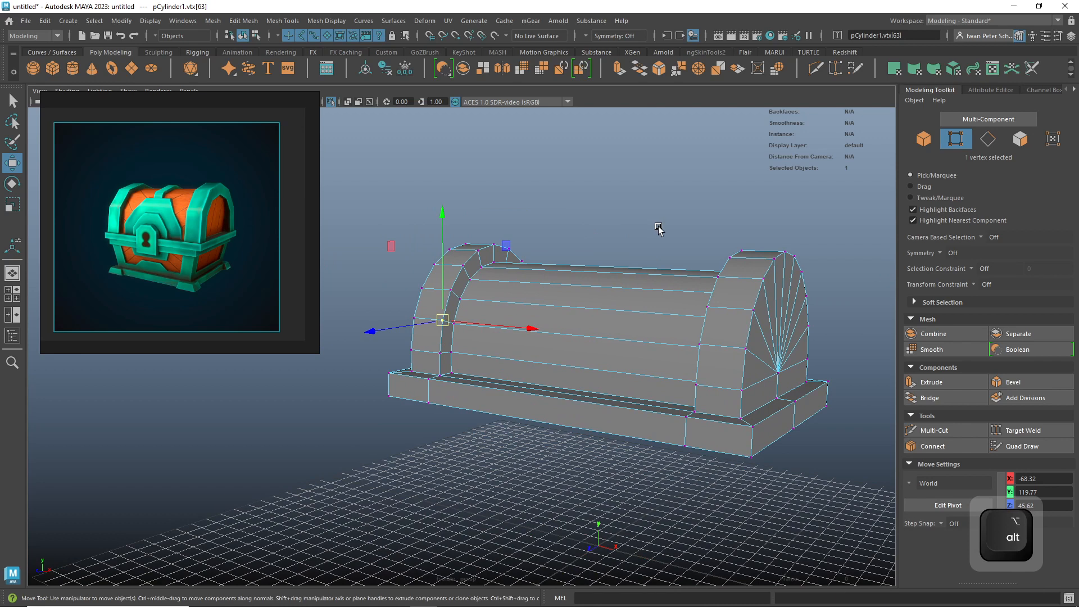
scroll(533, 252, up, 5)
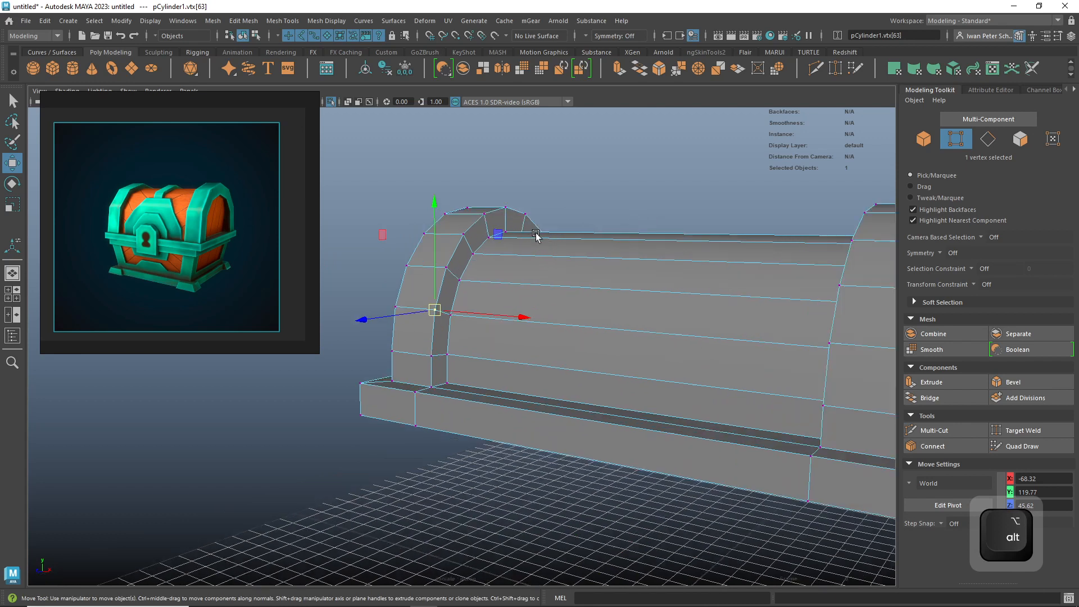
click(442, 358)
drag(444, 361, 453, 360)
key(ctrl+z)
key(ctrl+z)
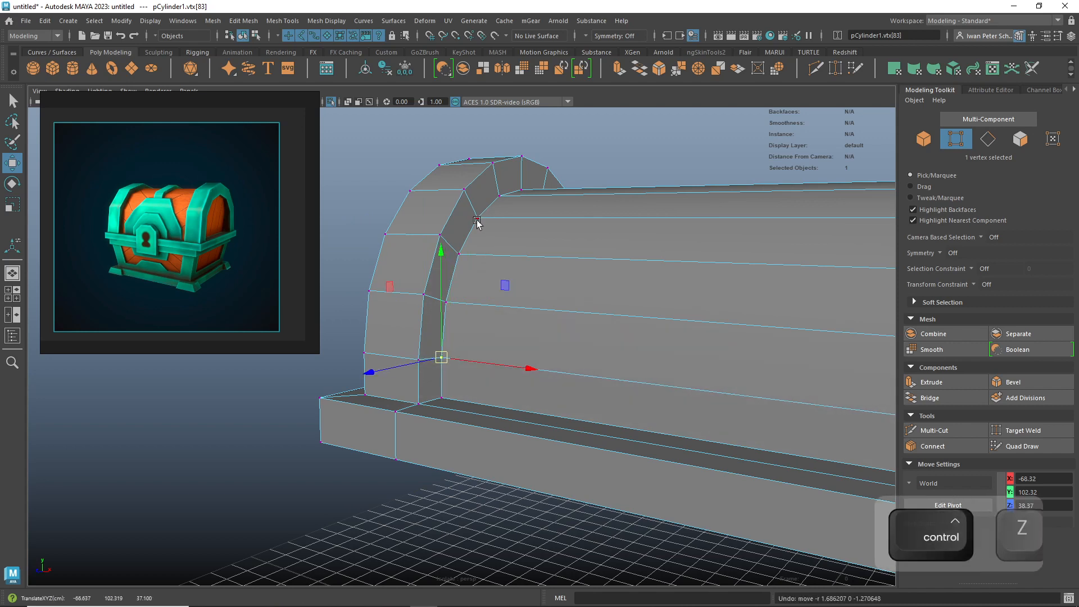
alt+drag(561, 168, 590, 177)
mouse_move(482, 241)
mouse_down()
mouse_move(508, 236)
mouse_move(496, 242)
mouse_up()
key(ctrl+z)
- Test a vertex where the recess meets the back of the same arch by moving it, and undo the move
alt+drag(697, 177, 562, 180)
click(593, 373)
mouse_move(592, 373)
mouse_down()
mouse_move(573, 384)
mouse_move(588, 381)
mouse_up()
key(ctrl+z)
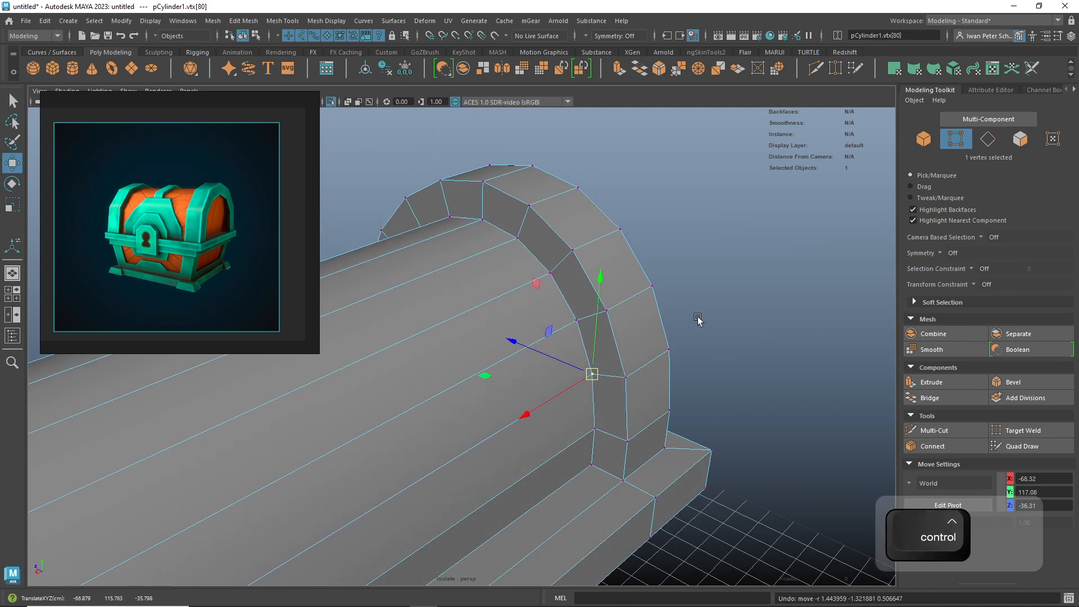
click(706, 269)
scroll(708, 259, down, 5)
alt+drag(483, 409, 631, 240)
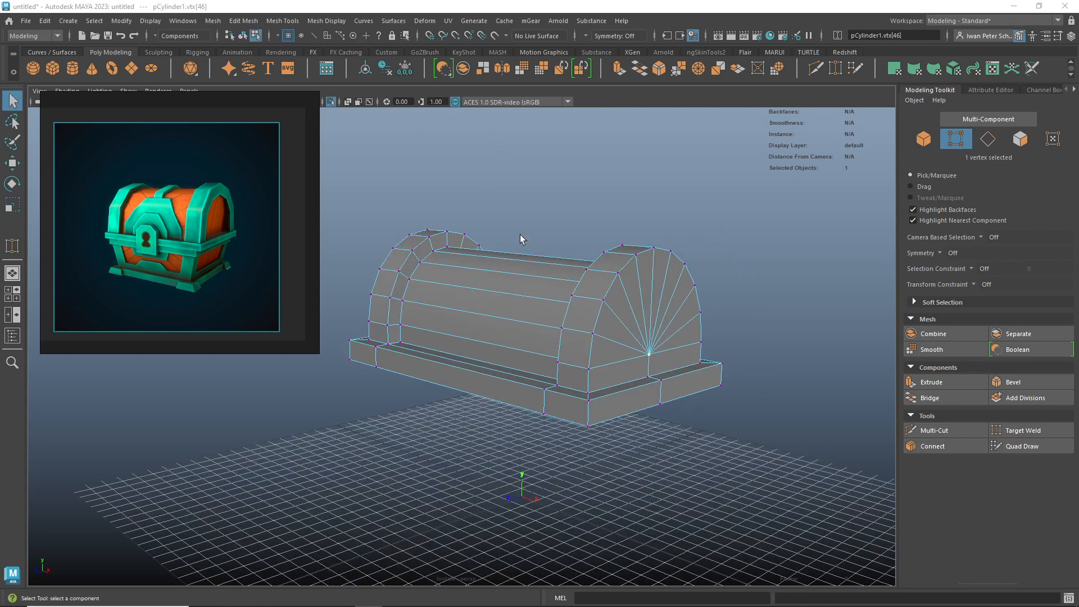
mouse_move(740, 265)
alt+mouse_down()
mouse_move(725, 267)
mouse_move(734, 261)
alt+mouse_up()
alt+right_drag(734, 262, 760, 270)
alt+drag(761, 270, 701, 285)
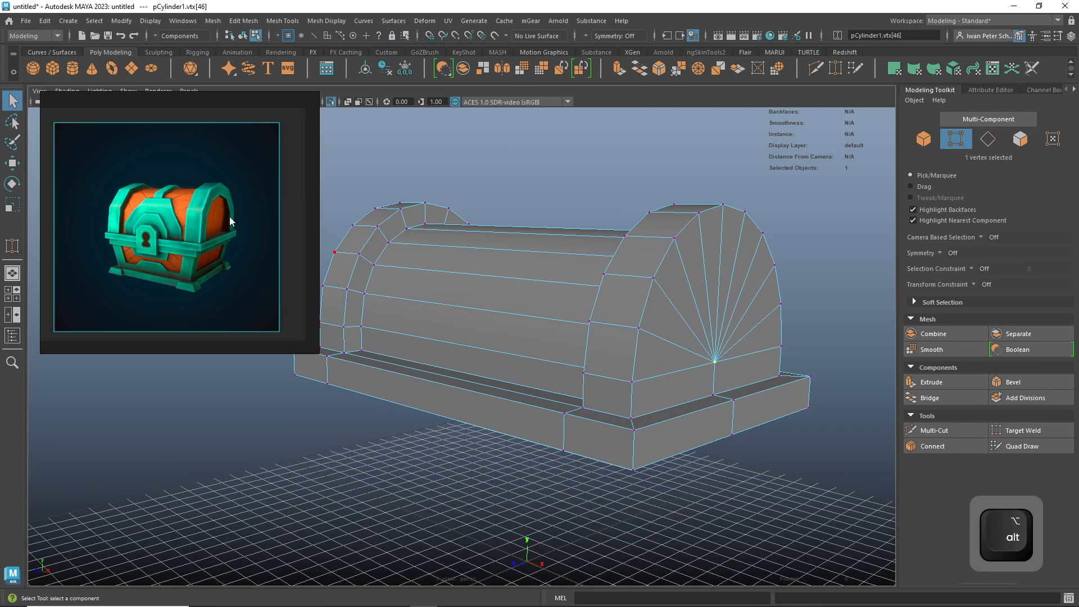
right_drag(736, 293, 737, 318)
click(668, 354)
shift+click(677, 390)
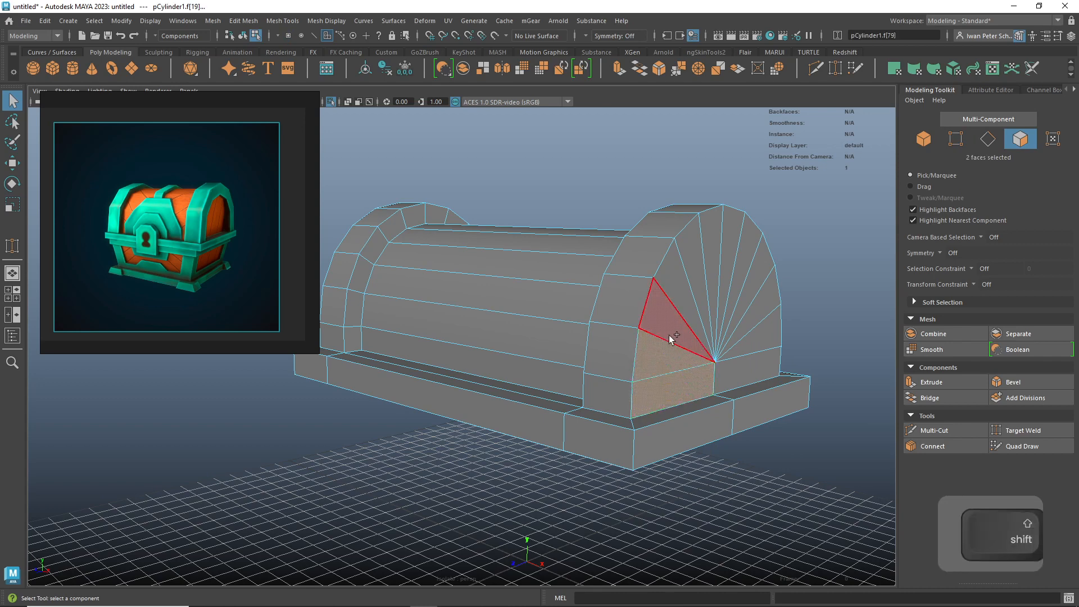
shift+click(669, 335)
shift+click(687, 290)
alt+right_drag(701, 295, 738, 259)
alt+drag(739, 258, 692, 233)
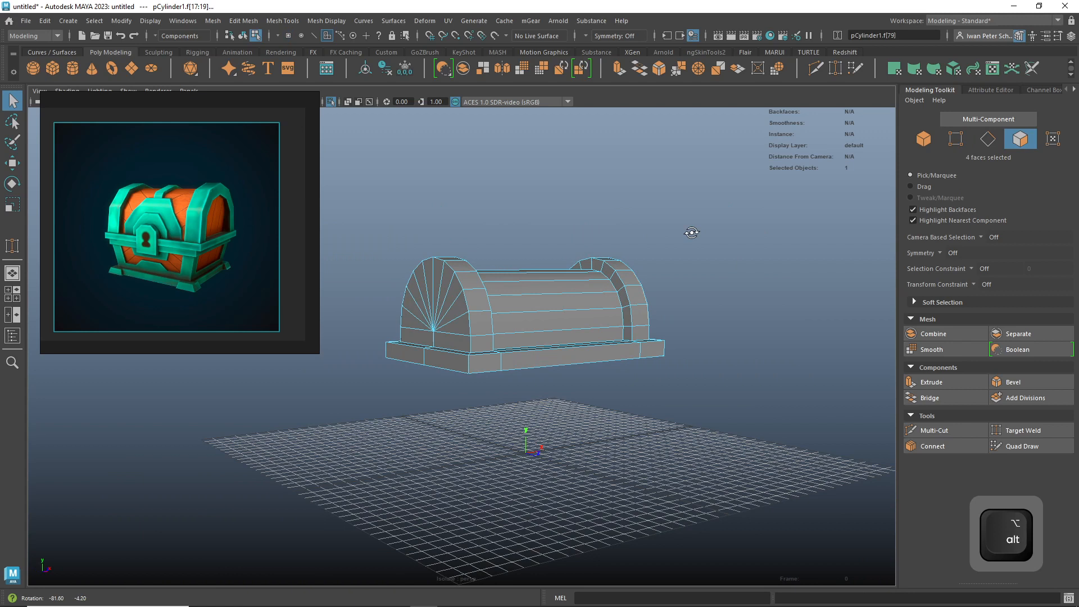
alt+drag(571, 254, 470, 238)
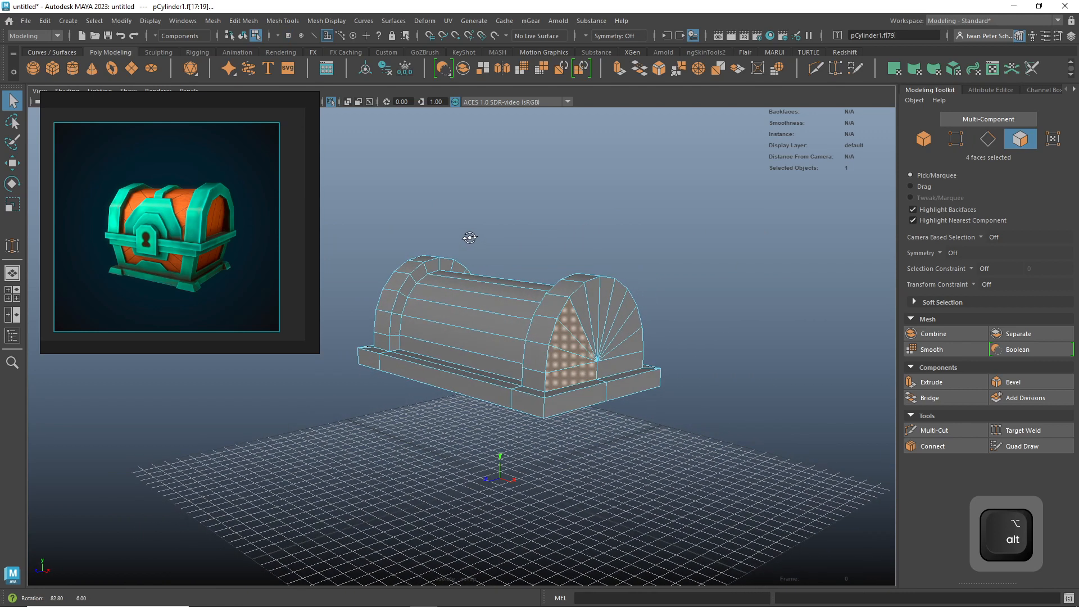
- Turn on World X symmetry and clear the current face selection
click(585, 34)
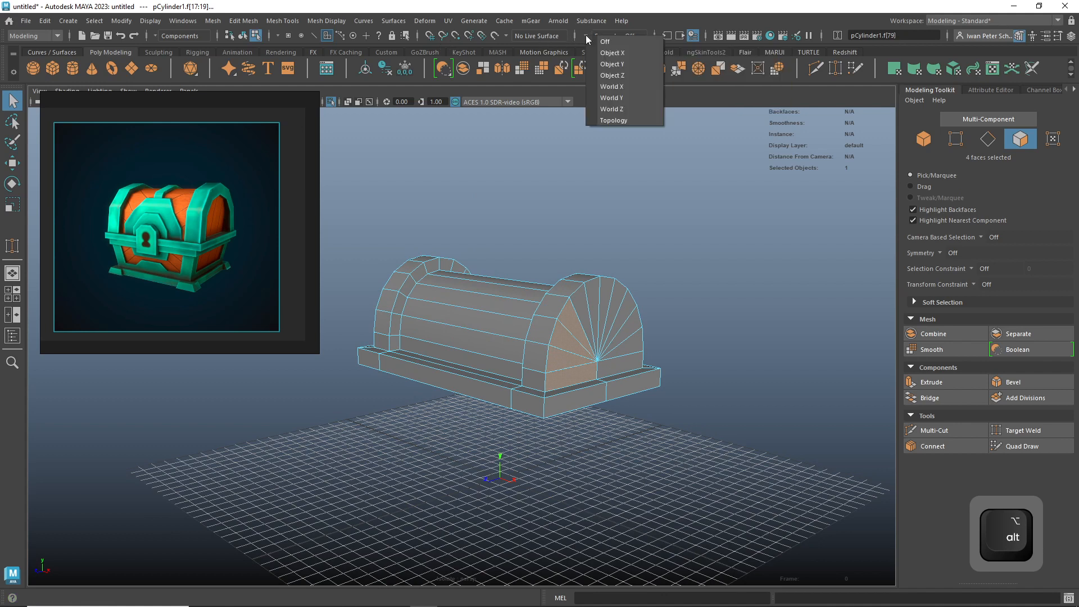
click(612, 86)
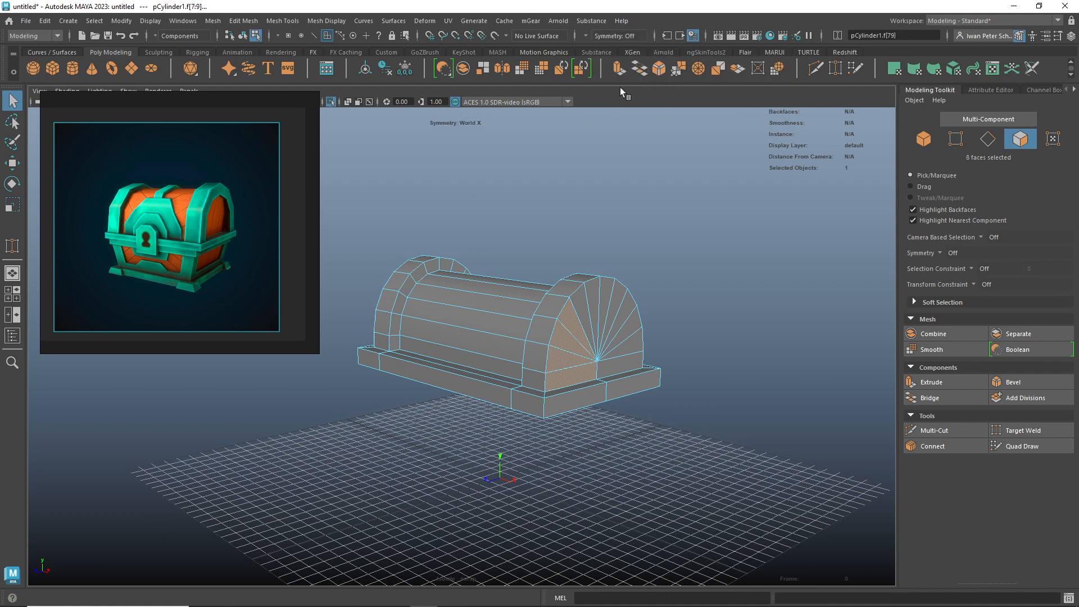
click(707, 286)
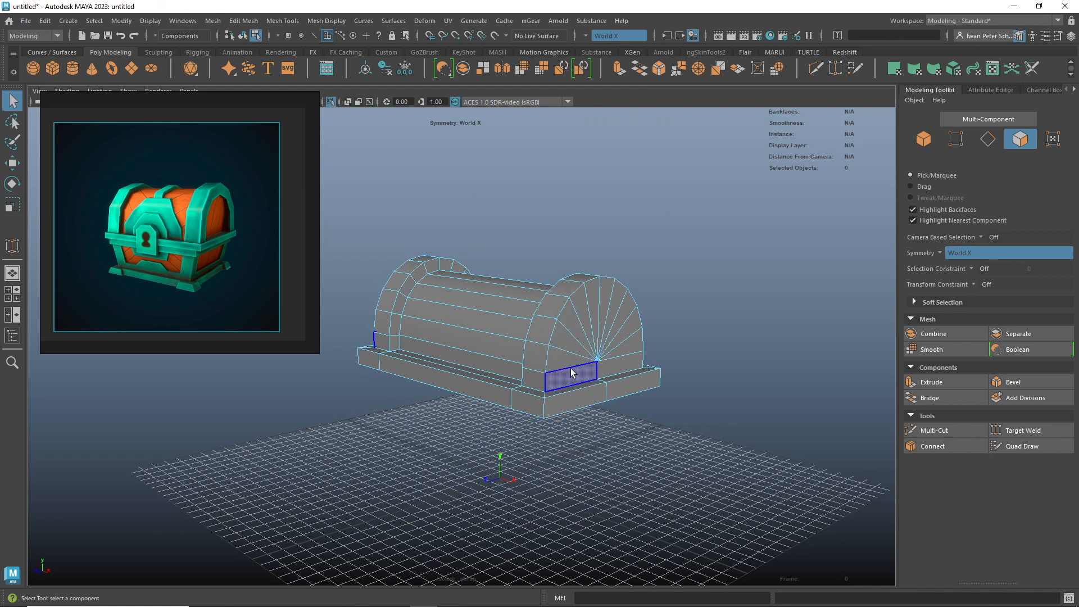
- Select all the fan-shaped and lower faces on the lid's end wall, mirrored onto the opposite end
click(570, 378)
shift+click(562, 359)
shift+click(569, 341)
shift+click(574, 324)
shift+click(583, 311)
shift+click(598, 303)
shift+click(612, 299)
shift+click(618, 306)
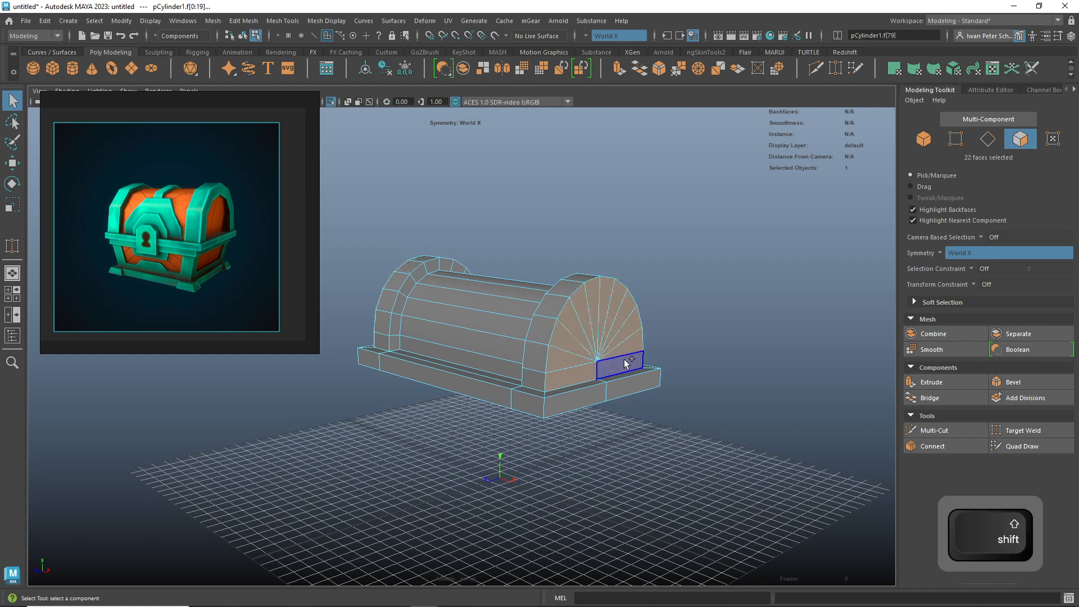
alt+drag(710, 329, 350, 332)
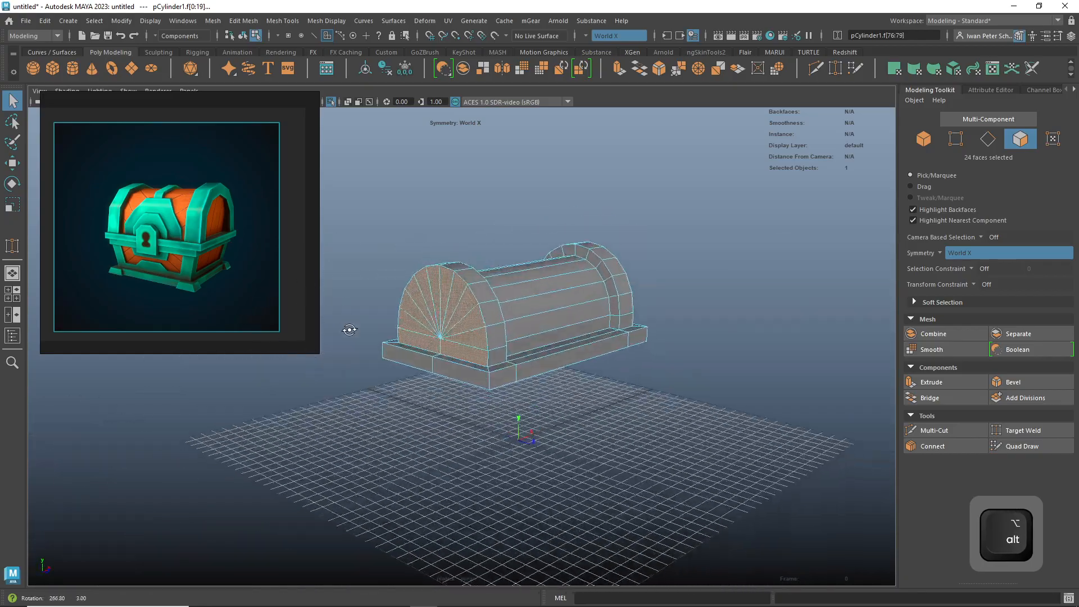
- Extrude the selected end faces with an offset of 10.3 to inset them from the arch edge
alt+middle_drag(375, 392, 450, 400)
alt+right_drag(494, 361, 778, 395)
alt+drag(787, 389, 684, 378)
alt+right_drag(684, 378, 371, 428)
mouse_move(371, 428)
alt+mouse_down()
mouse_move(491, 428)
mouse_move(366, 435)
alt+mouse_up()
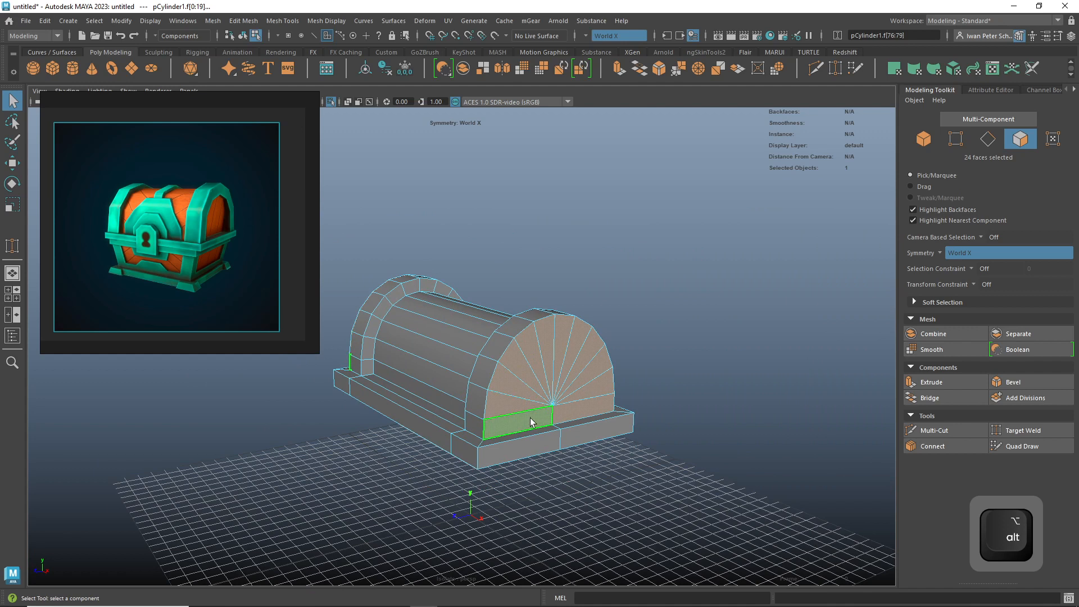
shift+right_drag(535, 417, 535, 363)
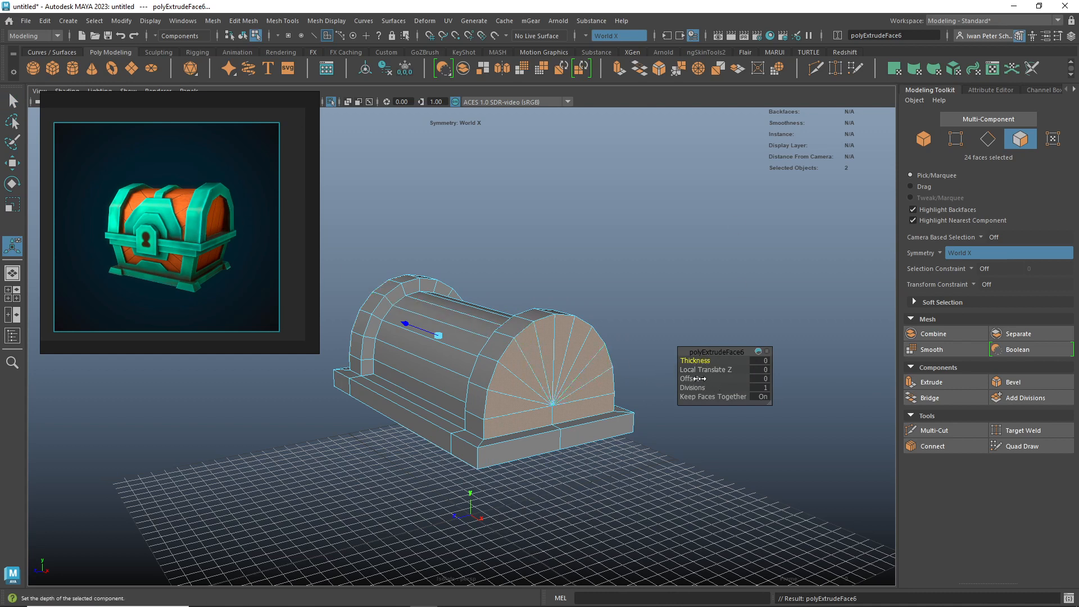
drag(690, 378, 747, 380)
scroll(662, 465, up, 5)
alt+middle_drag(663, 465, 581, 415)
scroll(567, 432, up, 5)
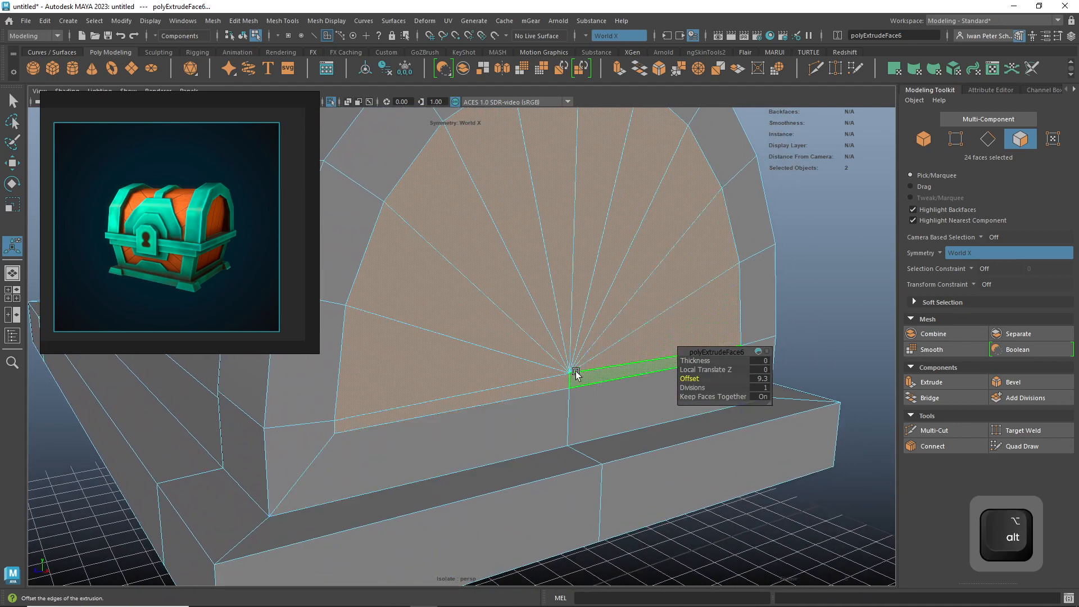
mouse_move(695, 379)
mouse_down()
mouse_move(710, 377)
mouse_move(690, 378)
mouse_up()
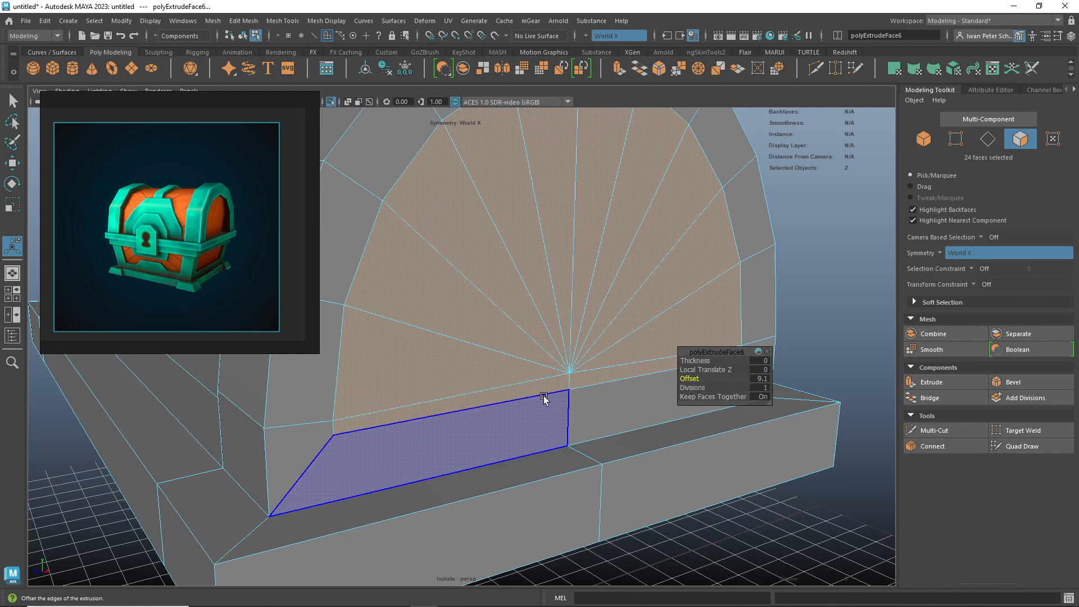
drag(689, 378, 699, 377)
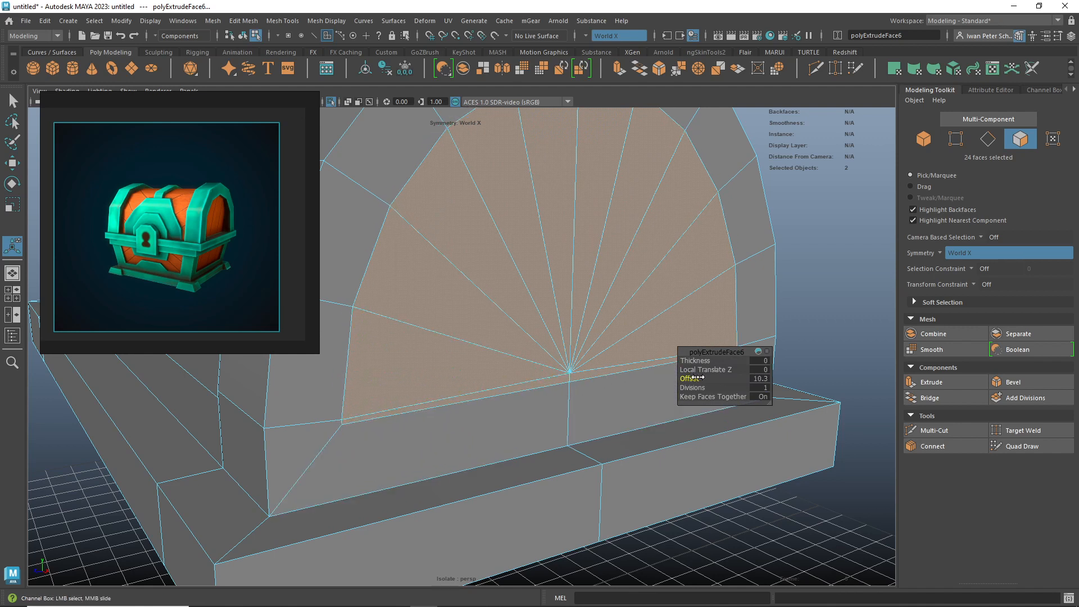
scroll(698, 280, down, 5)
mouse_move(666, 282)
alt+mouse_down()
mouse_move(805, 284)
mouse_move(660, 285)
alt+mouse_up()
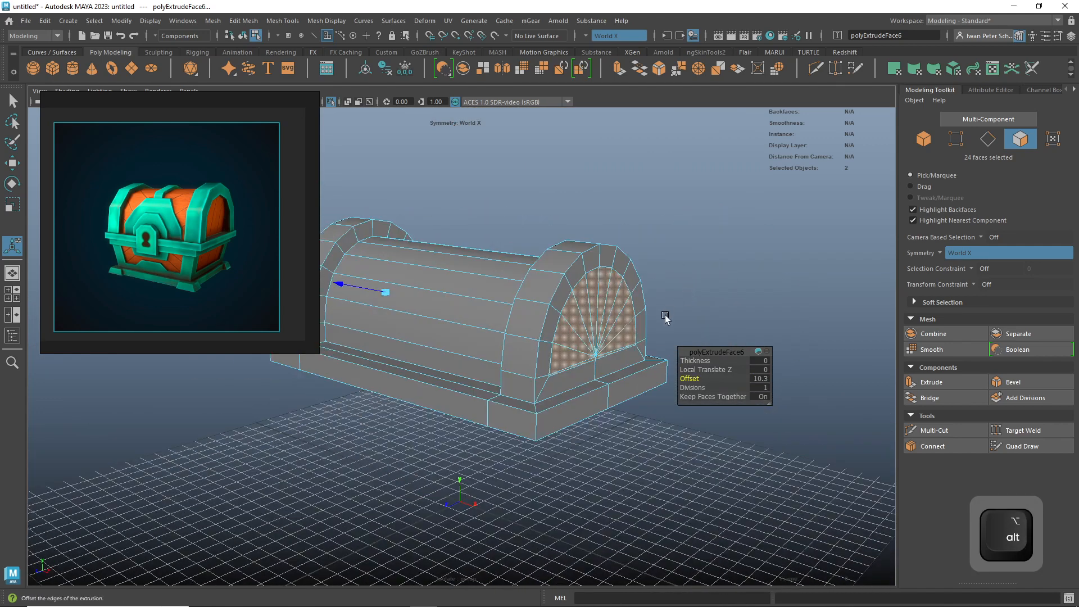
- Extrude the inset end faces again with a Local Translate Z of -12.3 to recess them into the lid
click(940, 380)
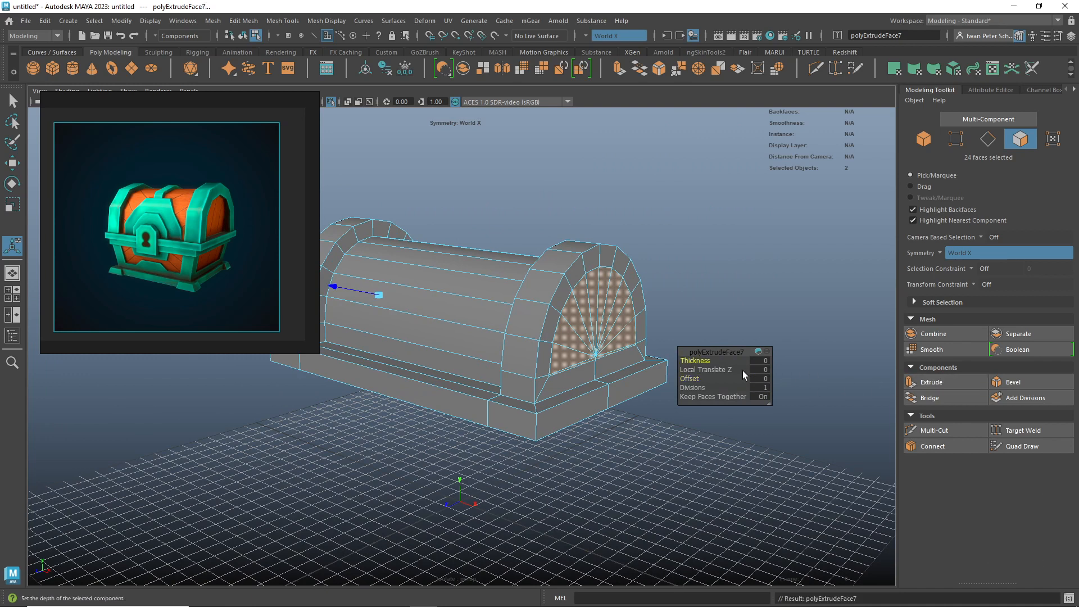
drag(721, 369, 651, 381)
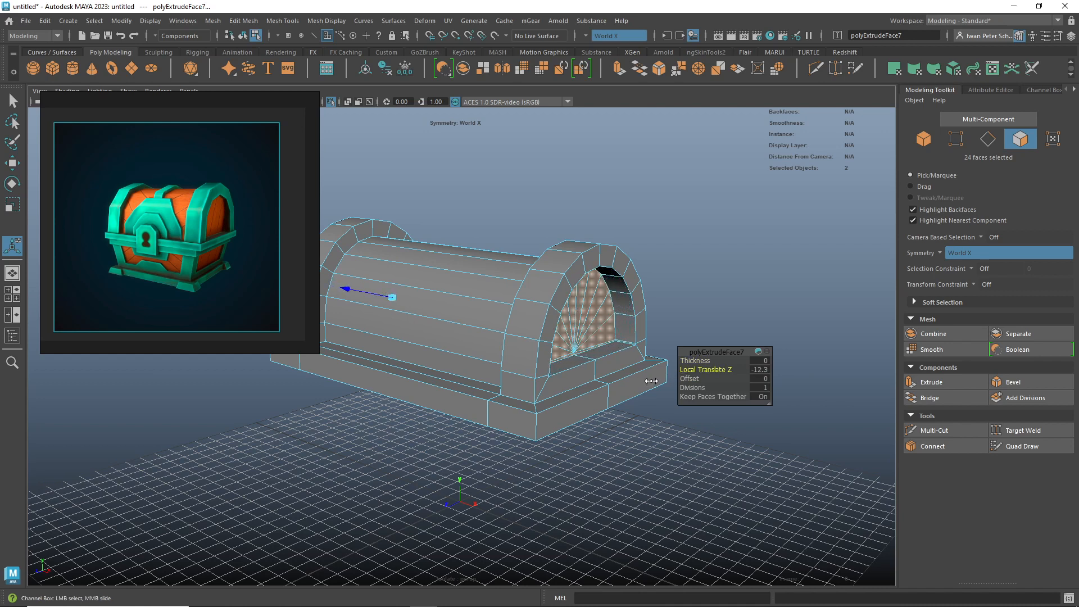
- Examine the lower edge and corner of the recessed end panel for narrow or doubled geometry
alt+drag(614, 440, 590, 428)
alt+right_drag(529, 445, 696, 487)
alt+drag(696, 486, 699, 462)
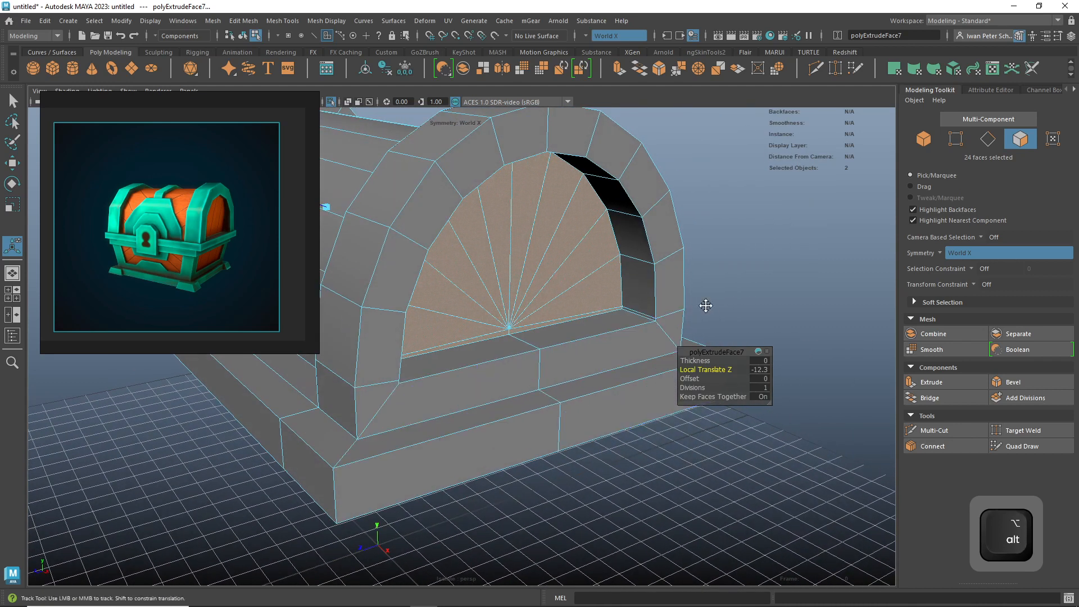
alt+middle_drag(702, 306, 664, 294)
scroll(656, 326, up, 5)
scroll(659, 296, down, 4)
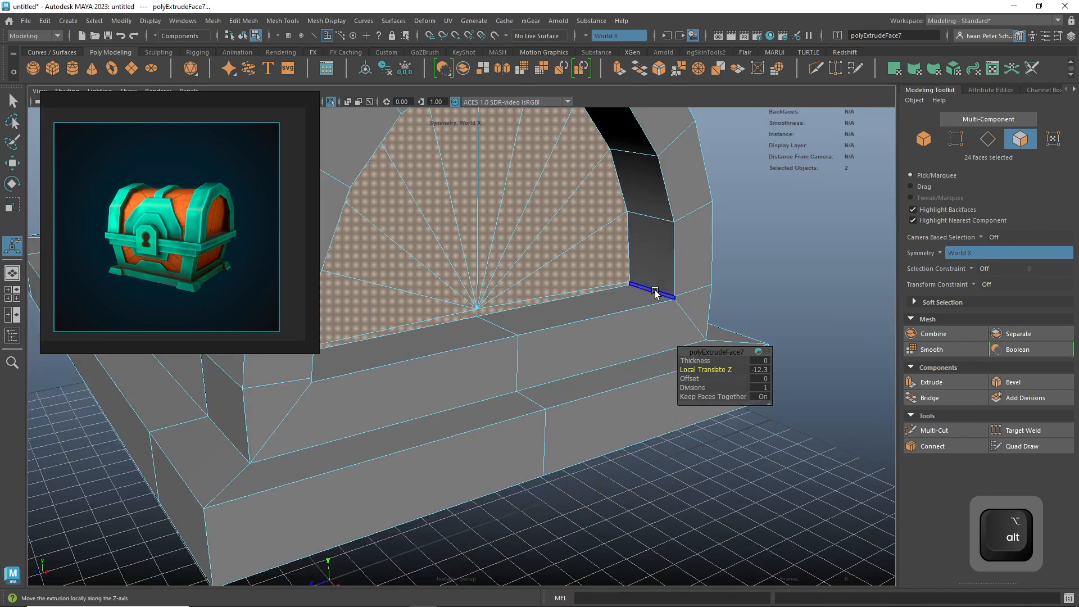
scroll(677, 294, up, 3)
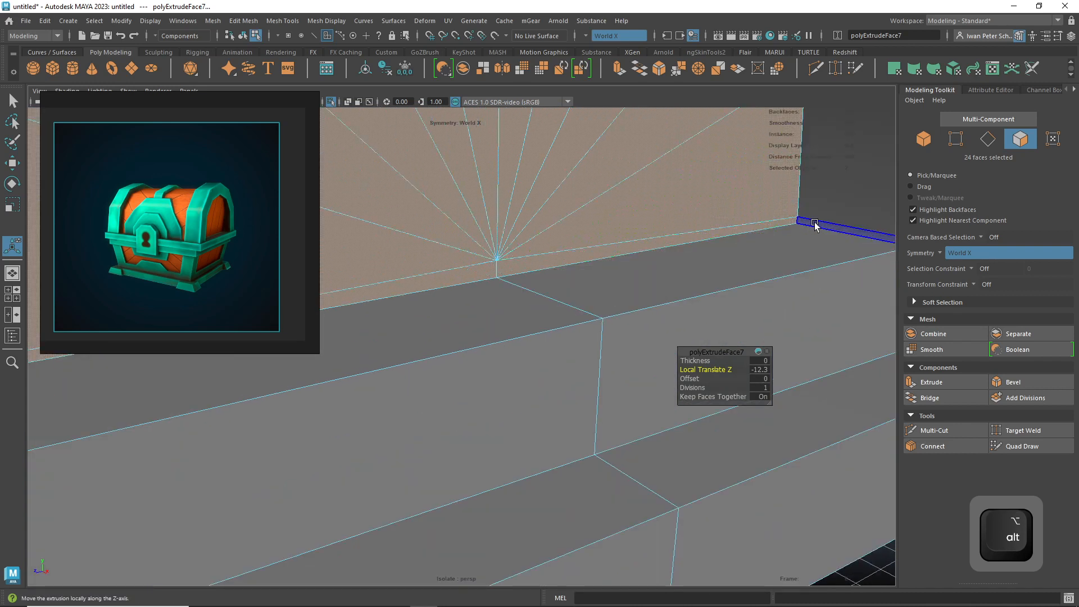
scroll(790, 246, down, 5)
scroll(783, 249, up, 2)
alt+middle_drag(794, 274, 782, 266)
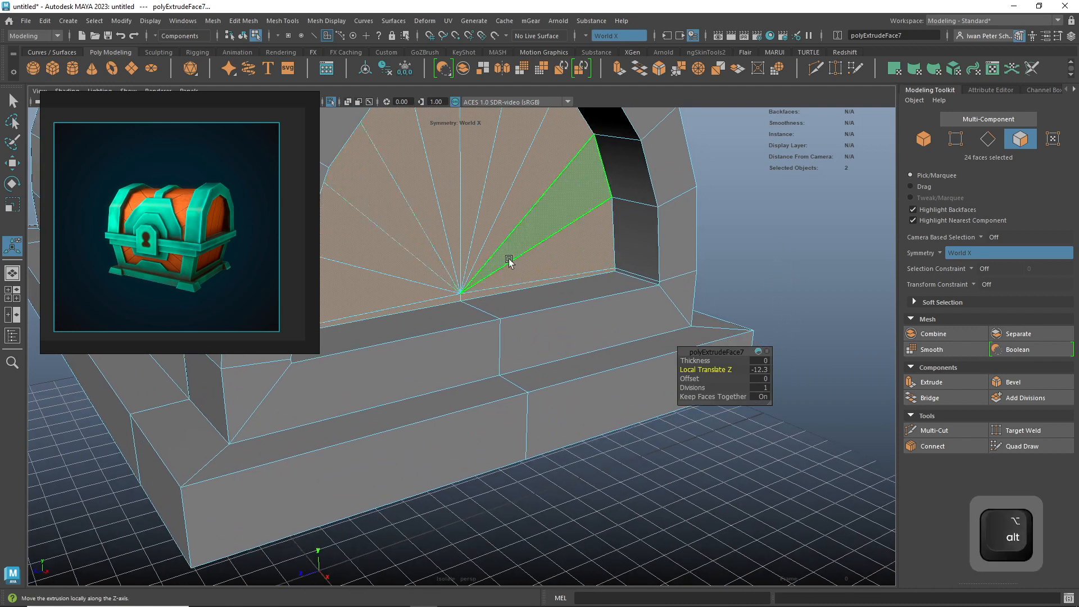
- Leave the extrusion and switch to vertex selection at the recess's lower corner
key(q)
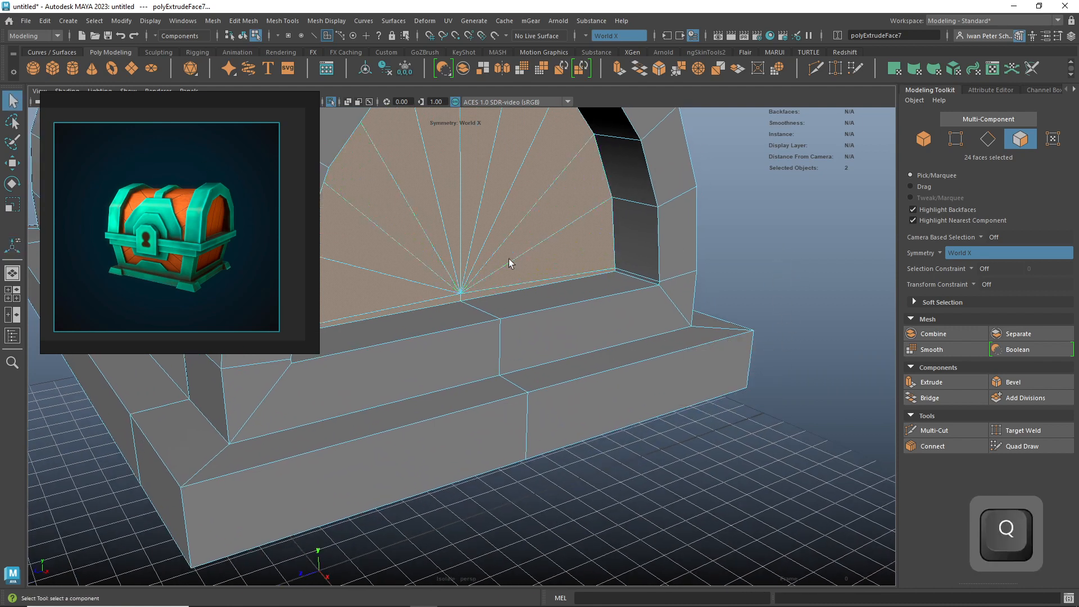
scroll(722, 291, up, 5)
alt+middle_drag(735, 267, 555, 383)
right_click(514, 286)
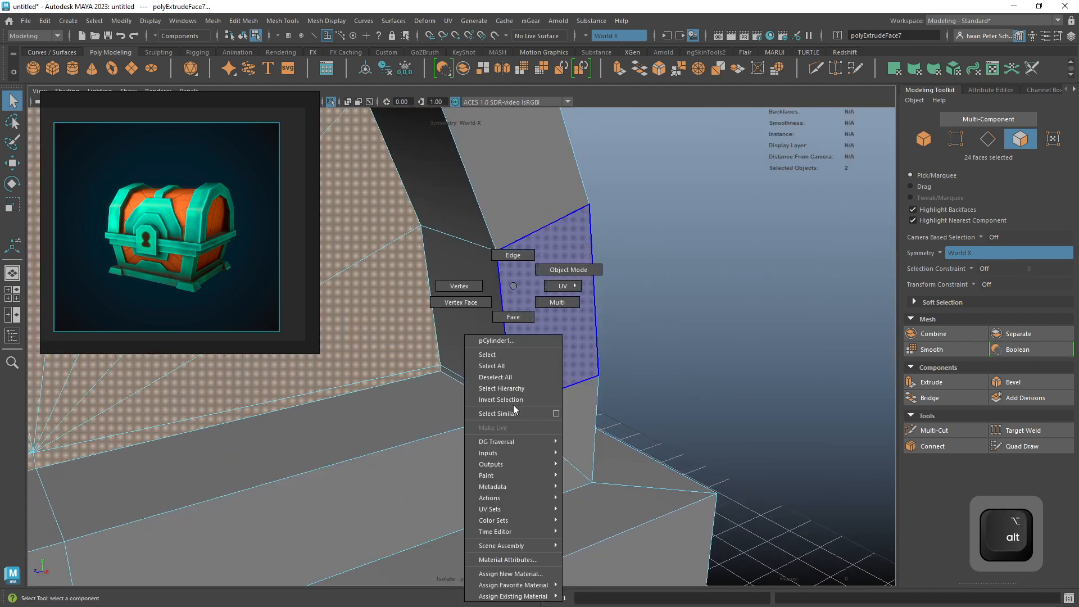
right_drag(460, 288, 461, 288)
alt+middle_drag(466, 382, 525, 330)
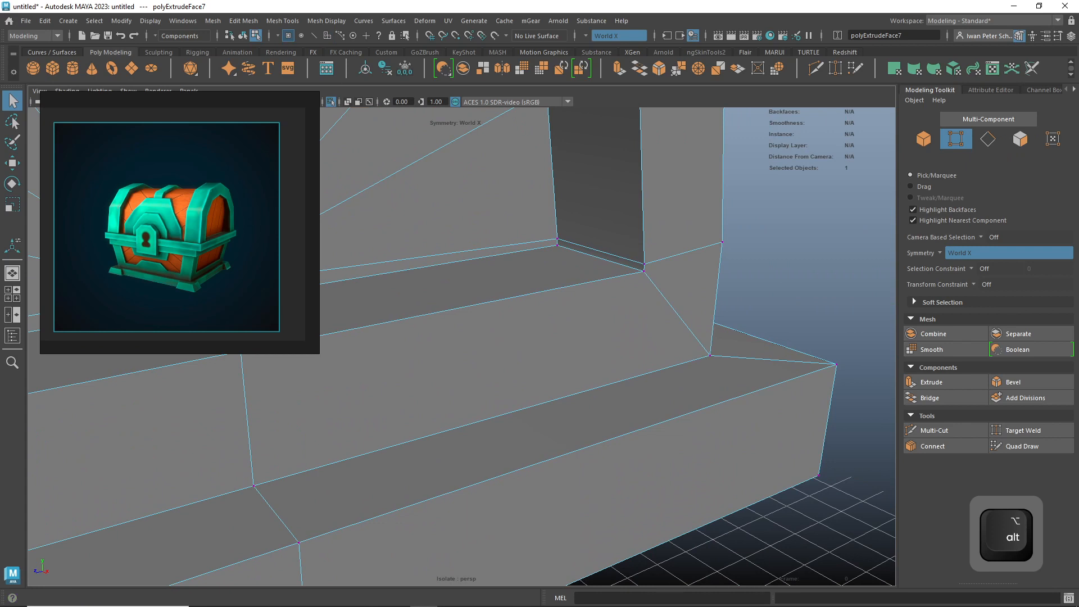
click(243, 22)
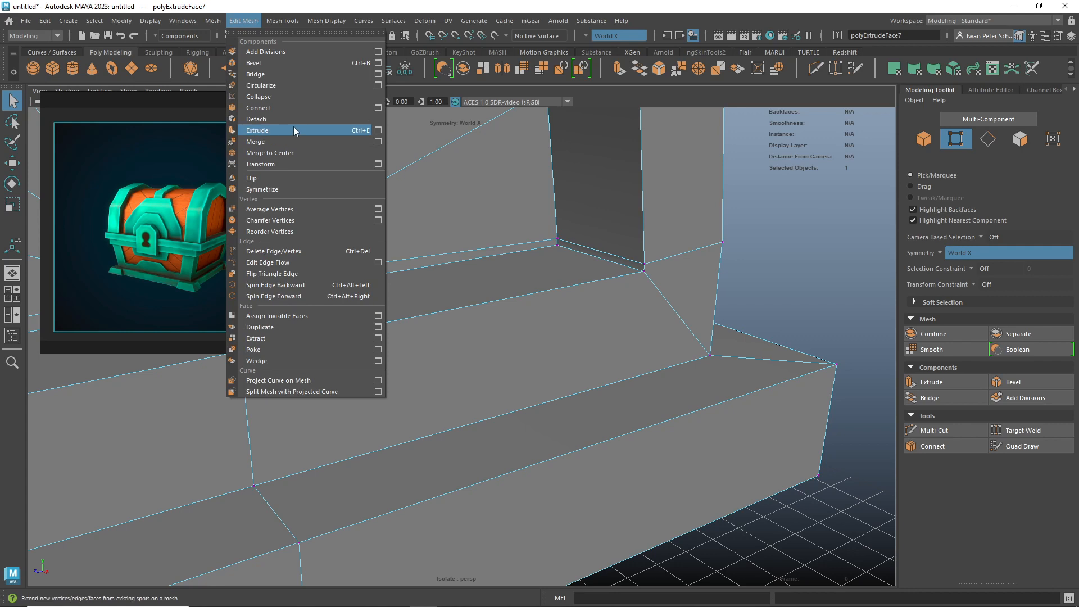
click(425, 20)
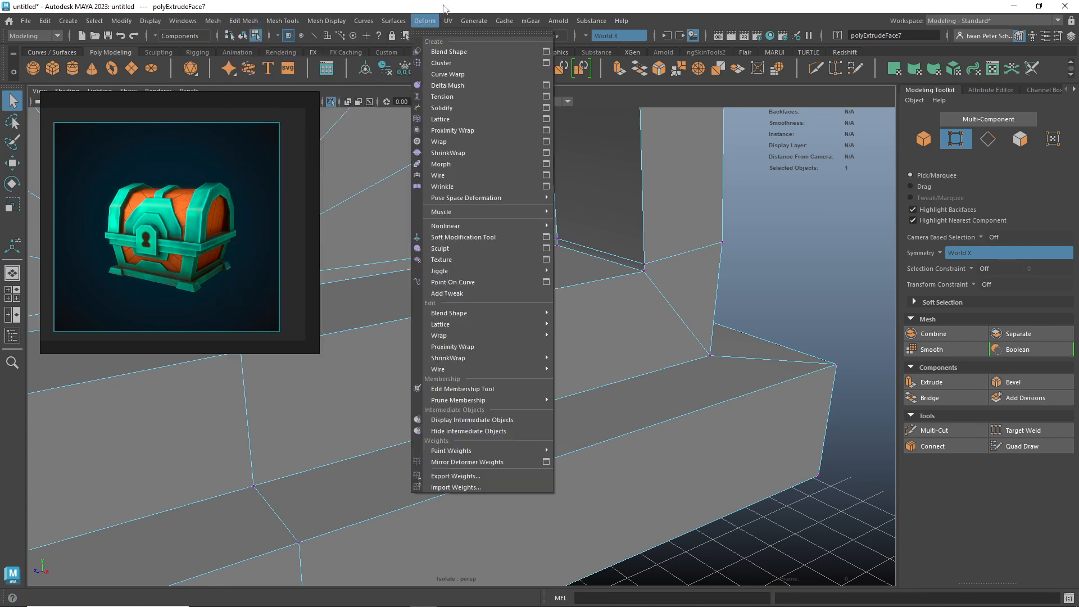
click(444, 8)
- Merge the two close vertices at the outer lower corner of the end recess with Target Weld
scroll(656, 243, down, 5)
alt+drag(635, 263, 704, 274)
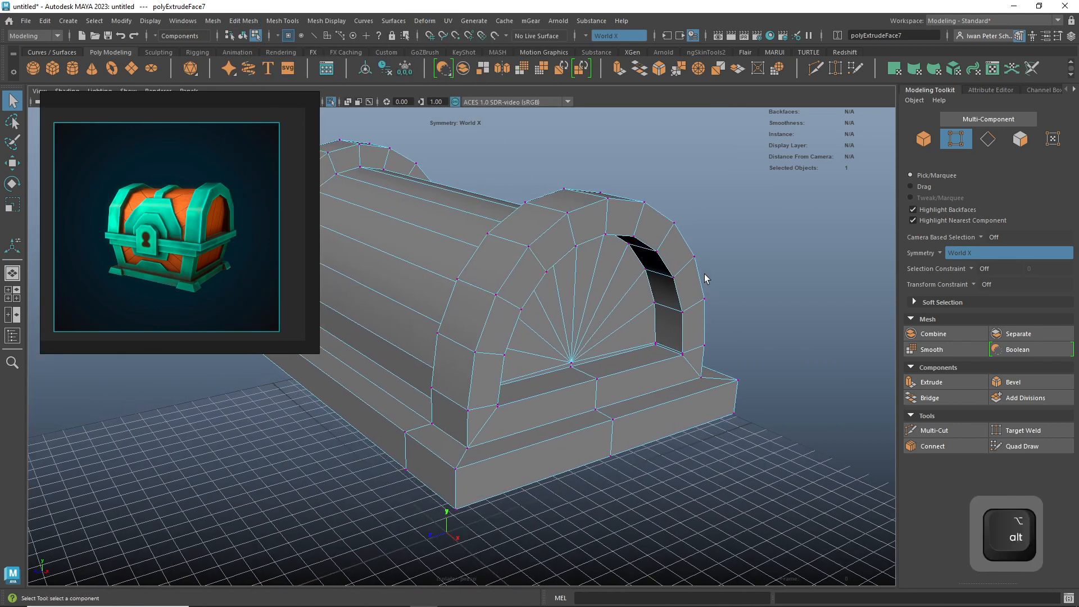
alt+right_drag(723, 416, 747, 385)
alt+middle_drag(747, 386, 587, 362)
alt+right_drag(663, 361, 690, 335)
alt+drag(689, 335, 636, 354)
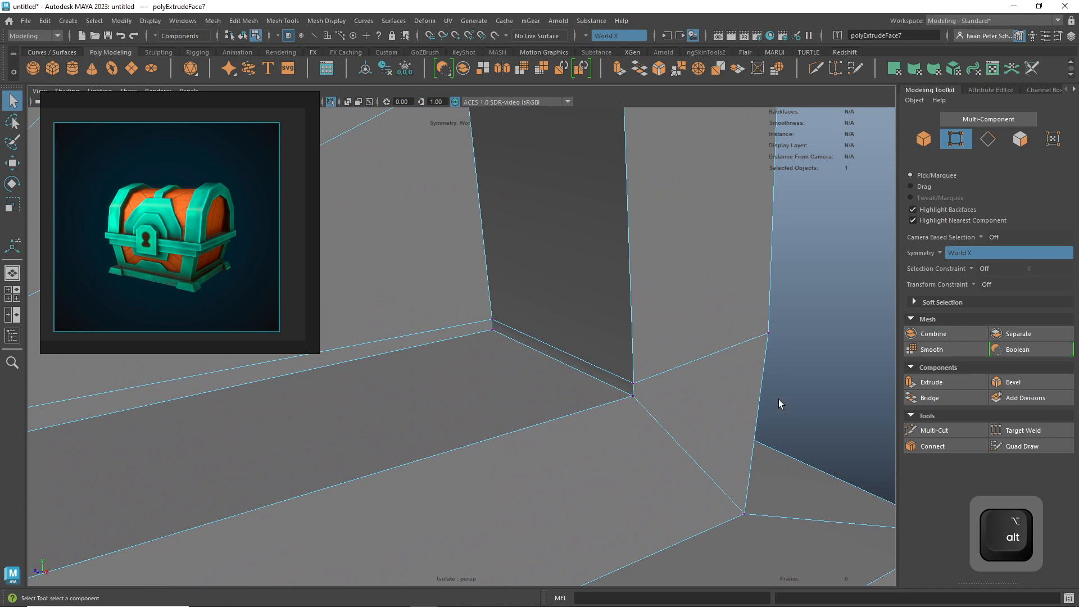
click(1038, 430)
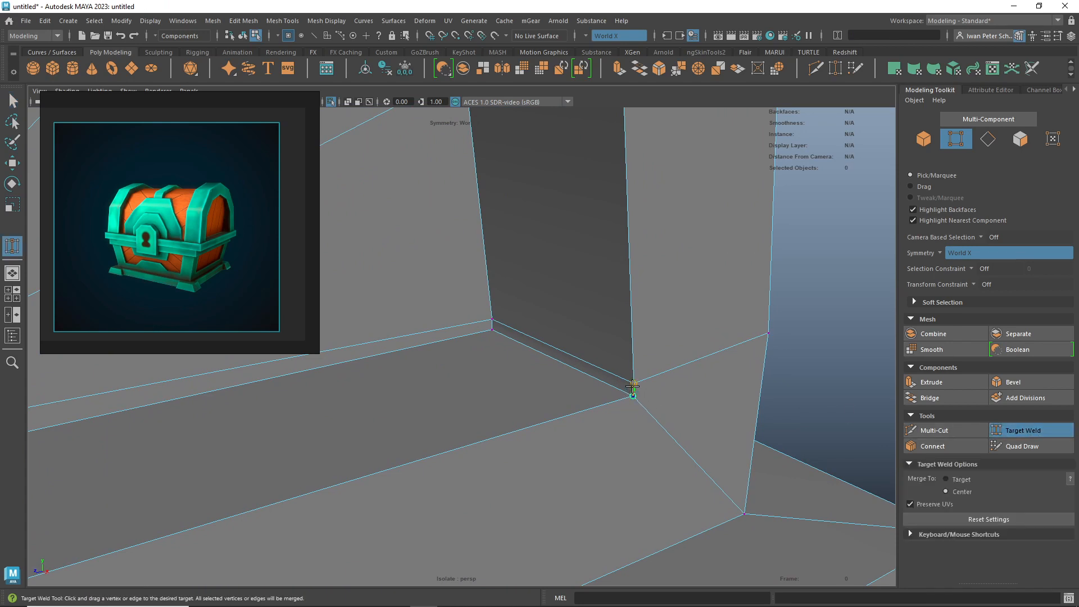
drag(634, 378, 634, 379)
- Weld the two close vertices at the inner end of the same recess corner
alt+middle_drag(764, 368, 802, 354)
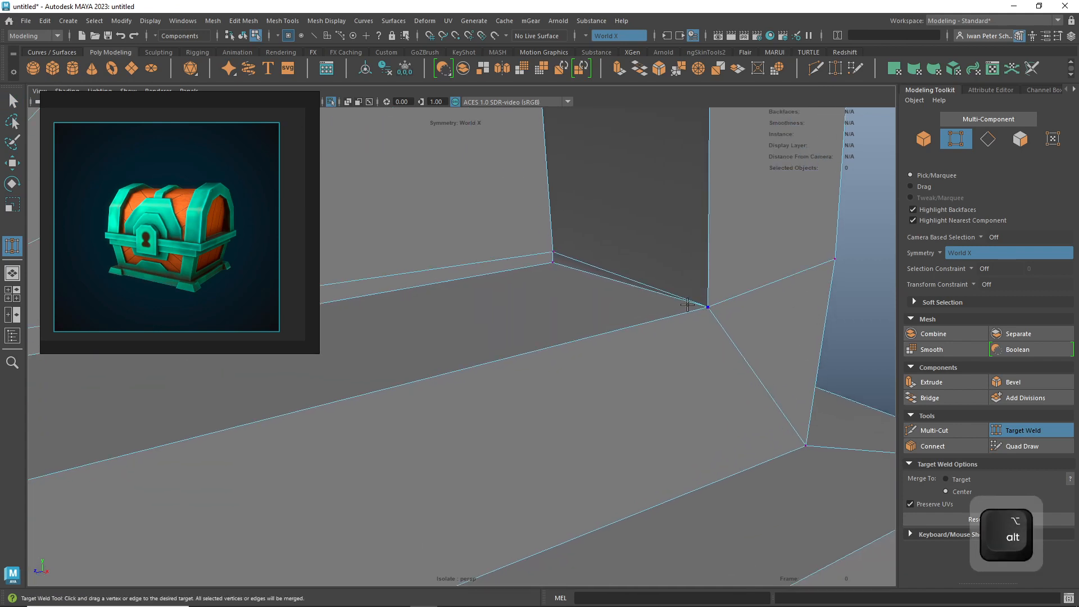
scroll(571, 266, up, 2)
scroll(590, 261, down, 2)
alt+right_drag(535, 268, 610, 255)
alt+drag(610, 255, 618, 277)
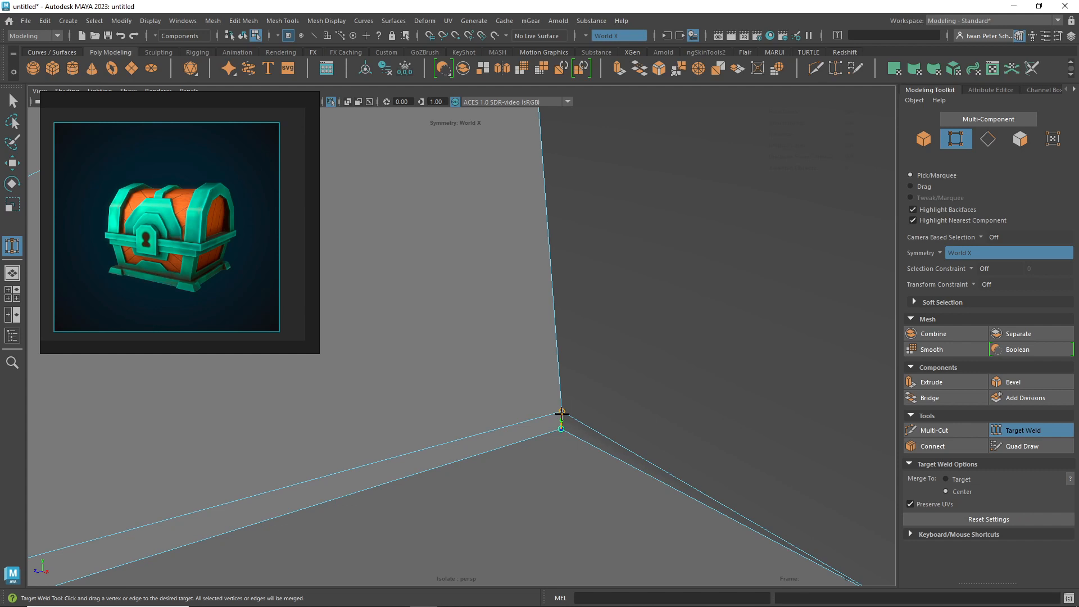
drag(562, 413, 562, 414)
- Weld the remaining doubled vertices in the other lower corner of the end recess
scroll(570, 411, down, 8)
alt+drag(456, 437, 708, 428)
alt+middle_drag(709, 428, 697, 433)
alt+drag(697, 433, 567, 351)
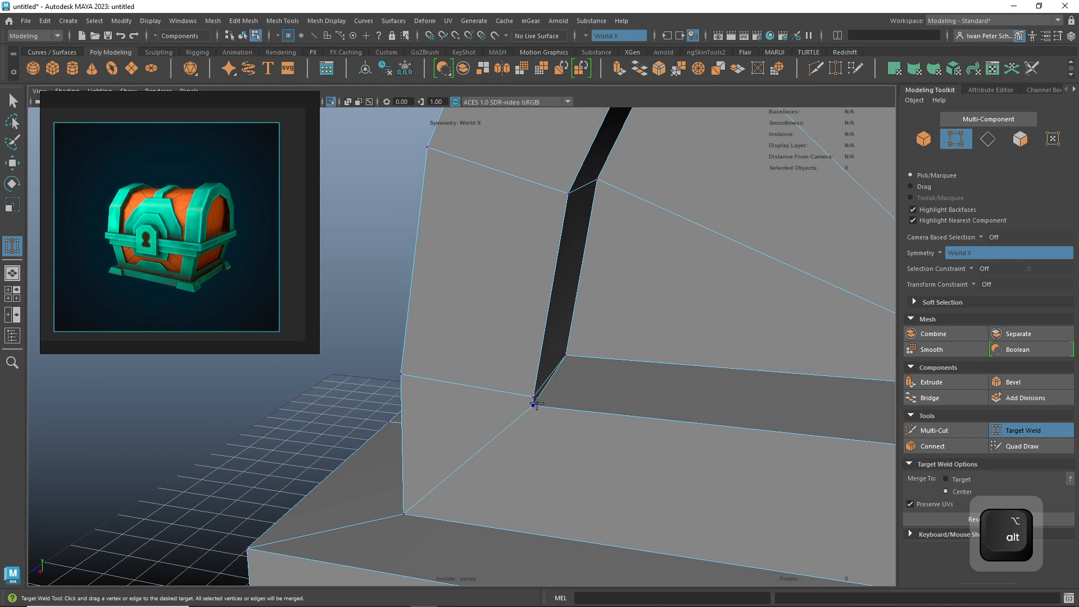
alt+drag(533, 395, 740, 473)
alt+middle_drag(486, 391, 723, 443)
- Examine the cleaned-up end recess and the whole lid from several angles against the reference
scroll(638, 380, up, 8)
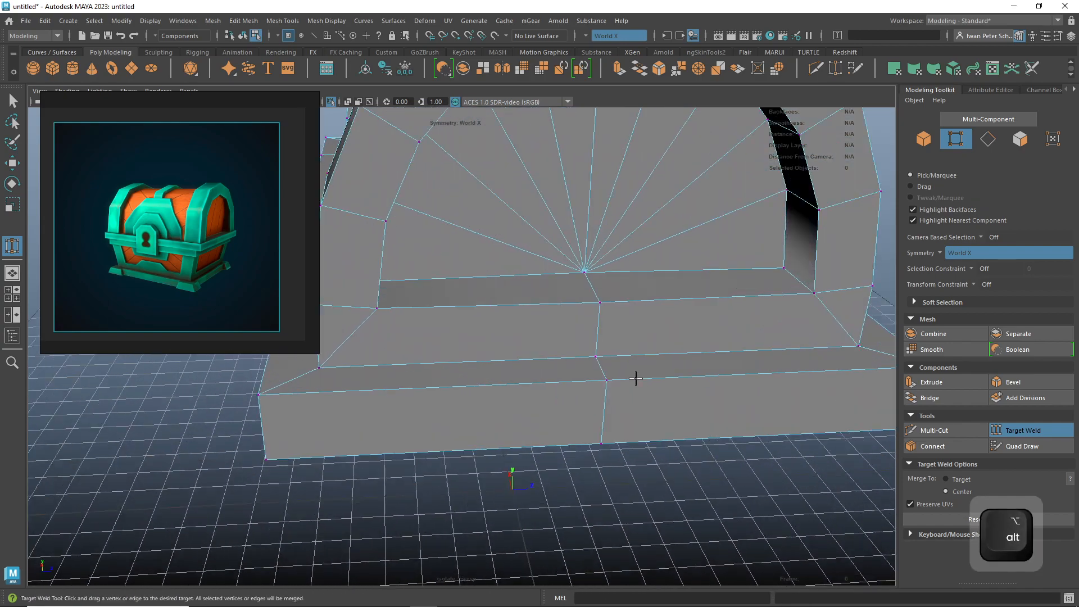
scroll(636, 378, down, 8)
alt+drag(636, 379, 518, 412)
scroll(629, 478, down, 5)
alt+drag(634, 486, 674, 467)
alt+middle_drag(674, 468, 644, 414)
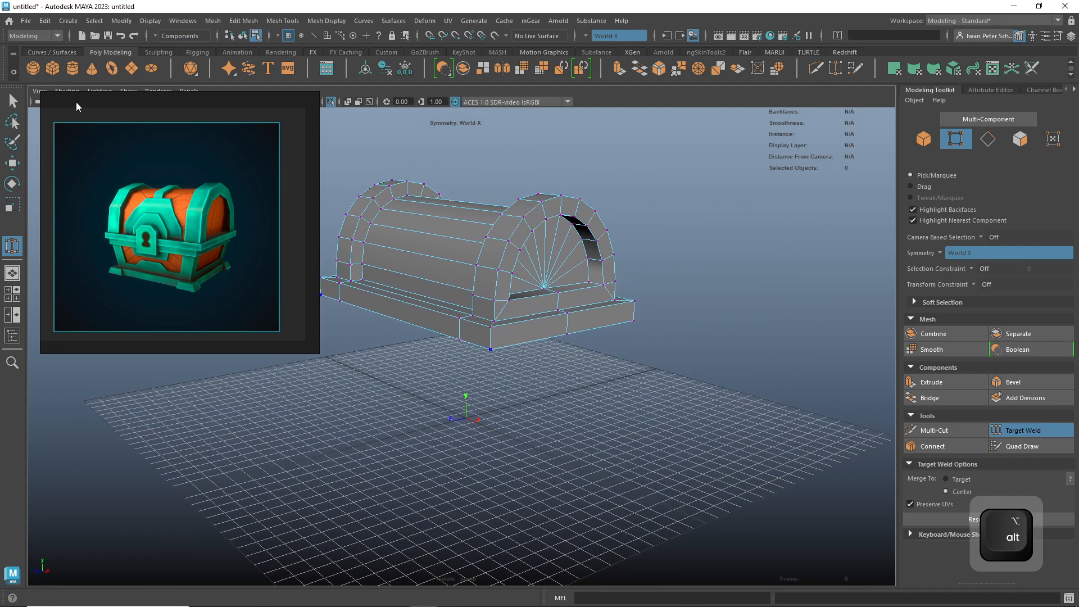
alt+middle_drag(624, 389, 679, 394)
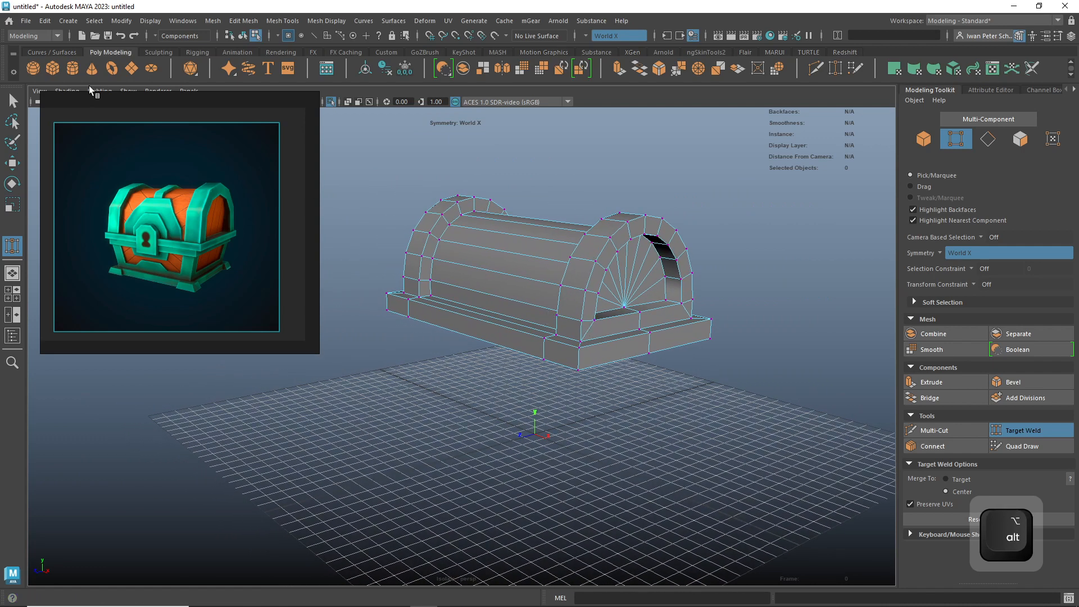
alt+drag(667, 382, 635, 379)
scroll(607, 352, up, 4)
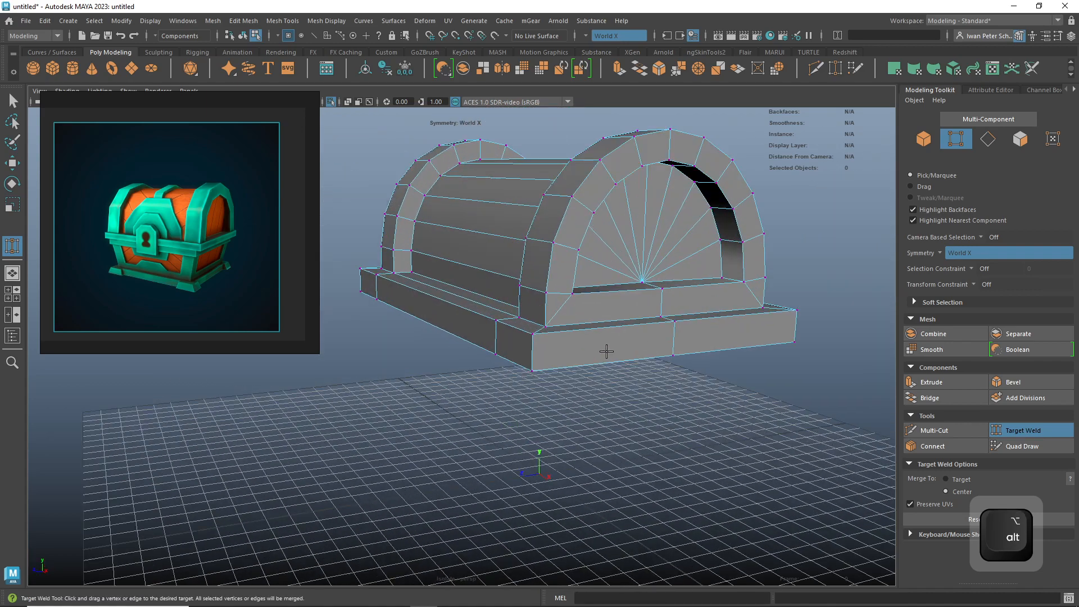
- Examine the lid's end recess, rim and underside from several angles to check the corner topology
scroll(651, 337, up, 6)
alt+middle_drag(657, 332, 598, 326)
alt+drag(616, 338, 414, 256)
scroll(585, 344, down, 5)
scroll(649, 359, up, 2)
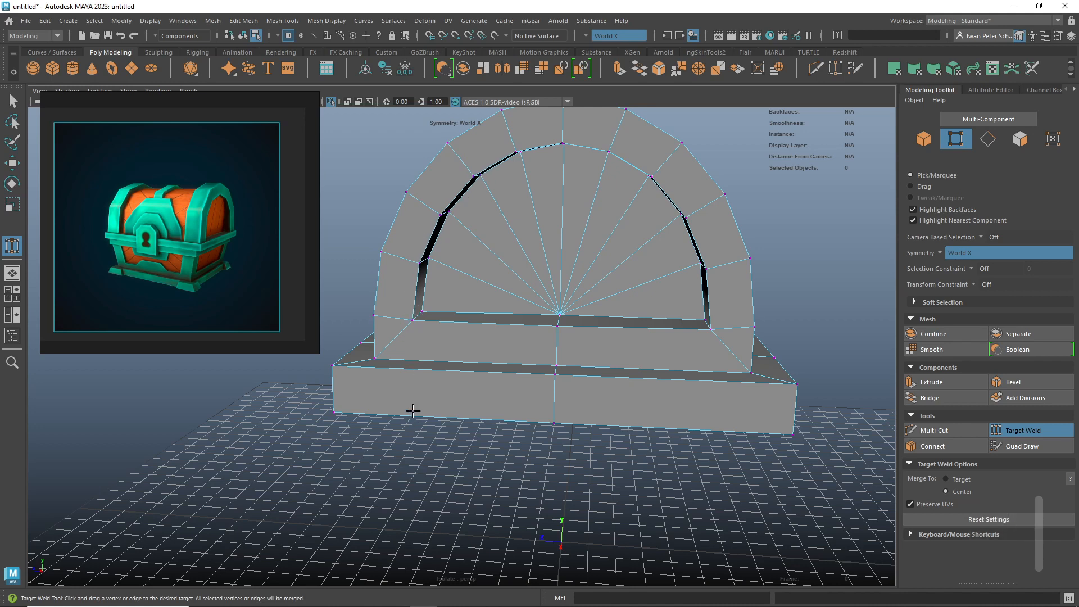
alt+drag(414, 412, 447, 398)
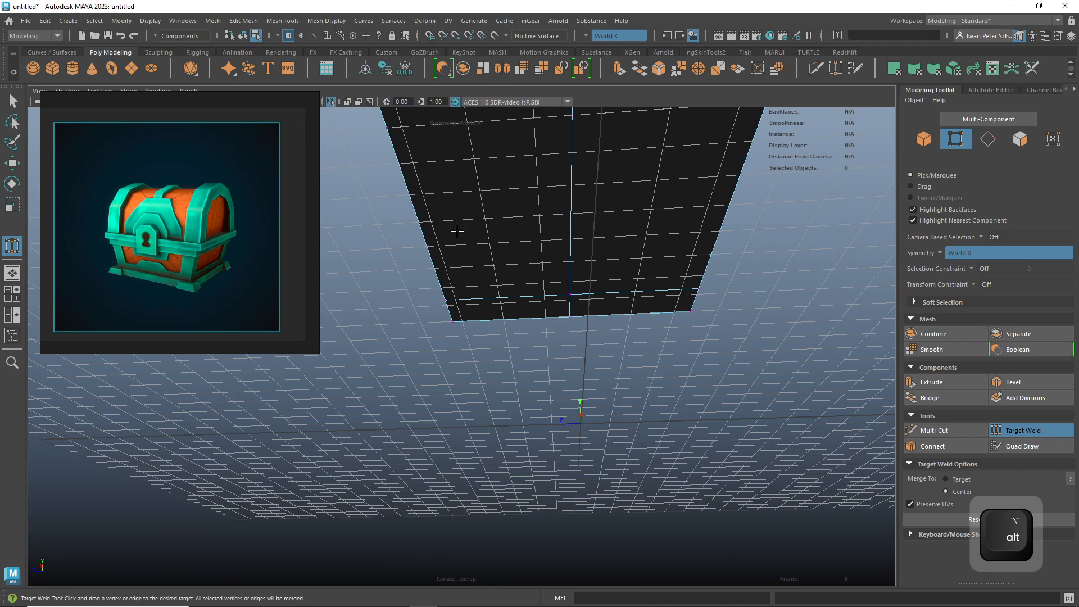
alt+drag(544, 262, 638, 308)
alt+middle_drag(637, 309, 602, 269)
alt+right_drag(553, 294, 629, 301)
alt+middle_drag(601, 287, 613, 302)
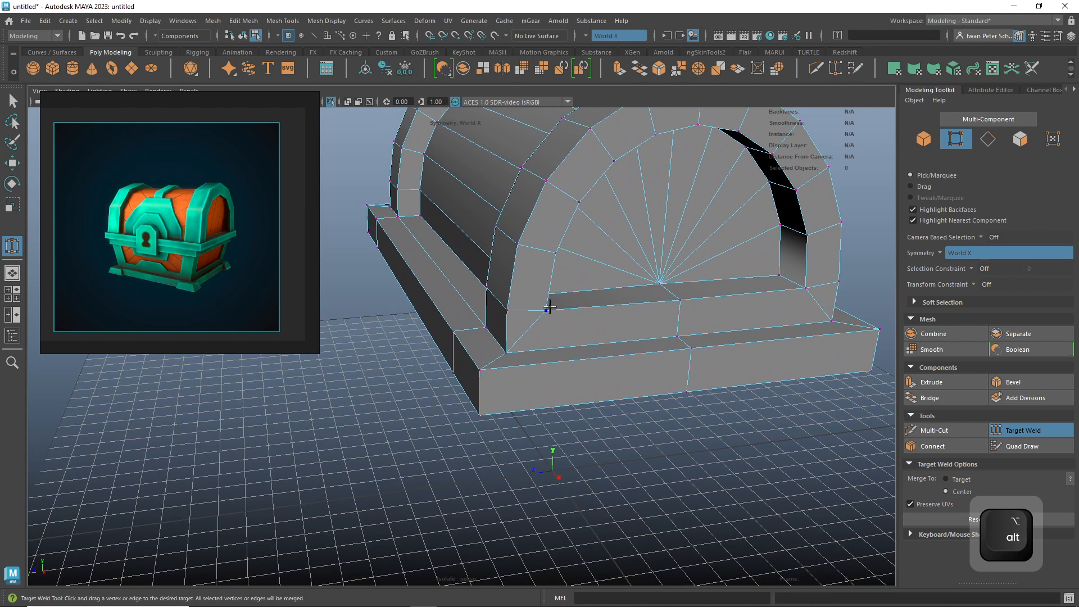
alt+drag(546, 311, 515, 304)
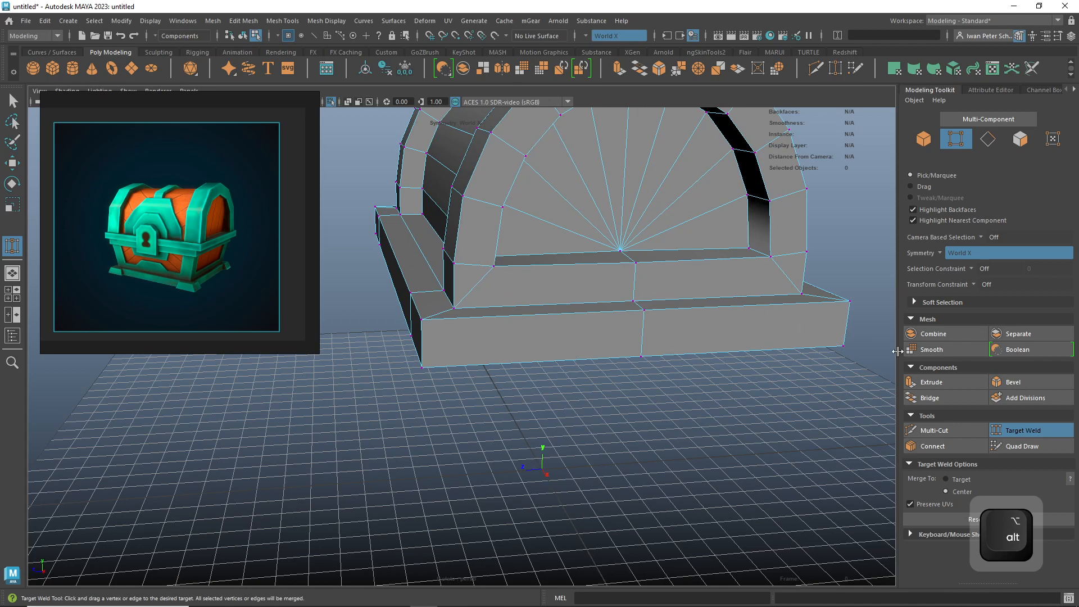
- Activate Multi-Cut and switch the modelling symmetry from World X to World Z
click(939, 433)
key(ctrl)
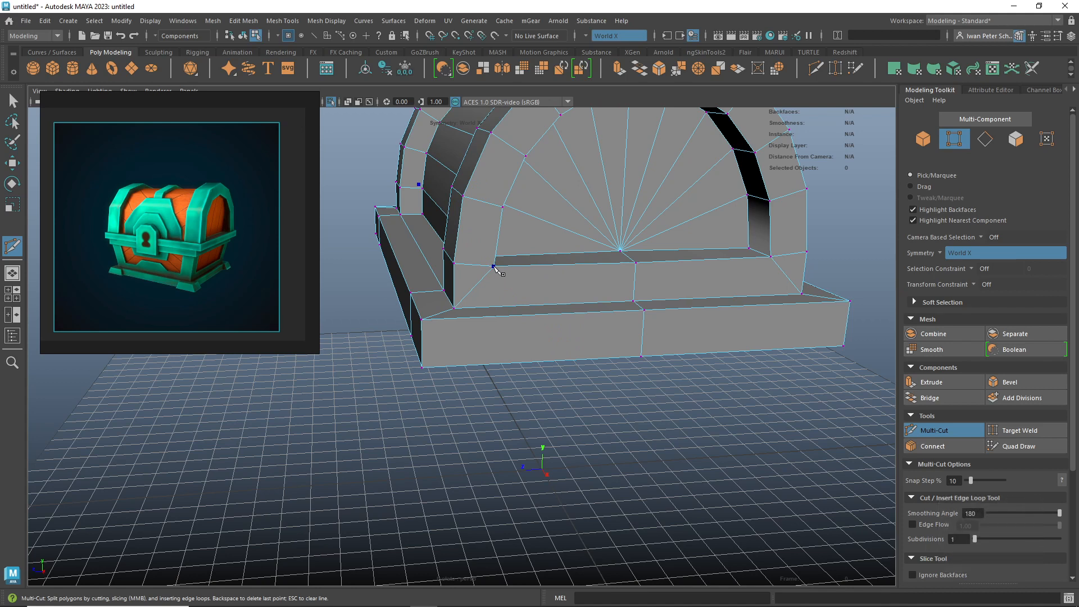
alt+drag(514, 332, 469, 319)
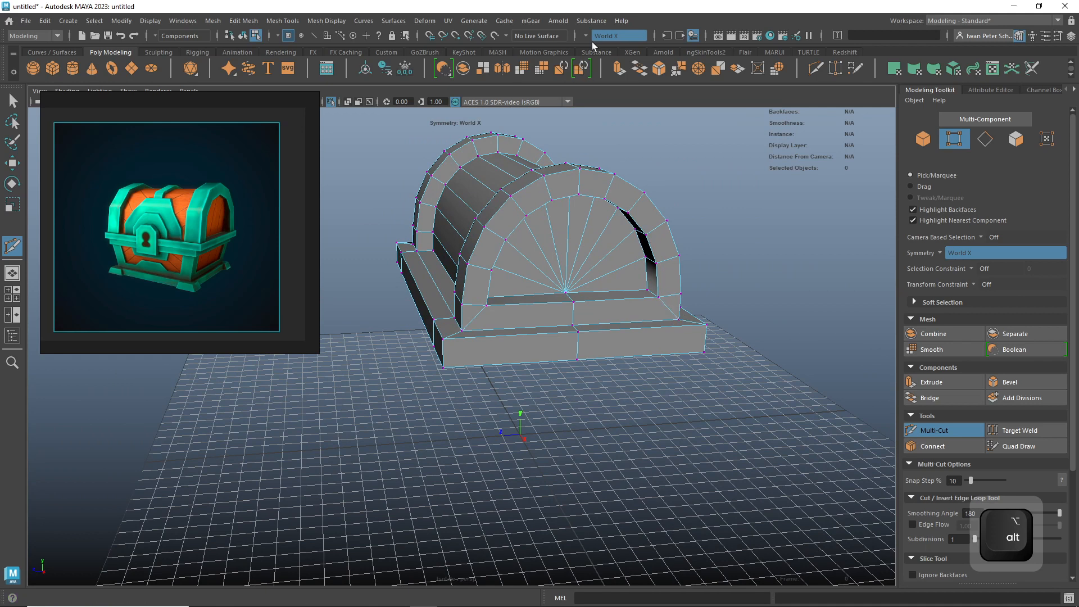
alt+drag(522, 442, 549, 439)
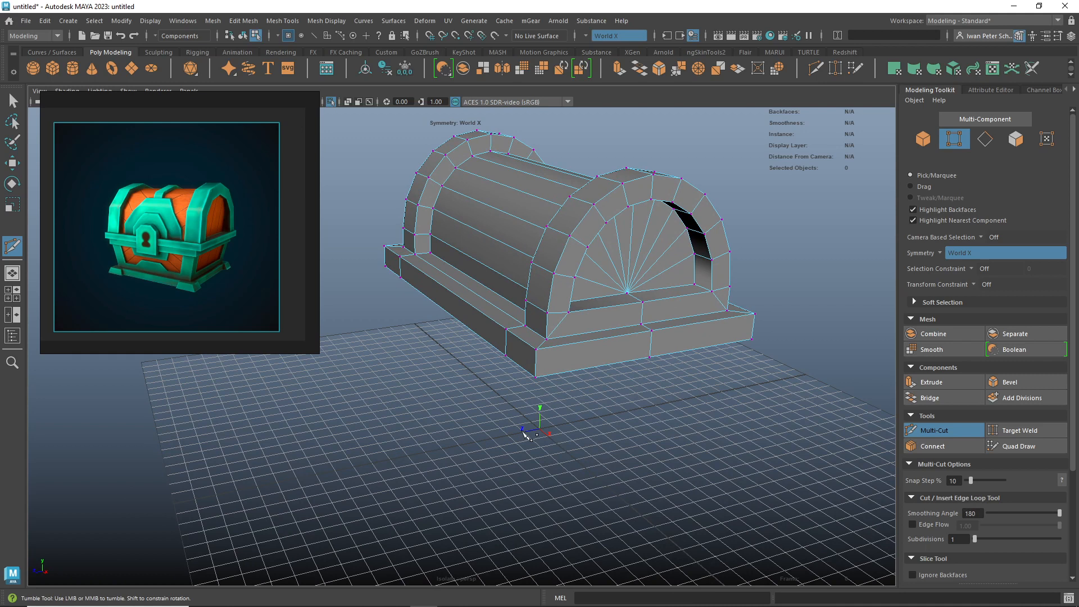
click(585, 35)
click(625, 109)
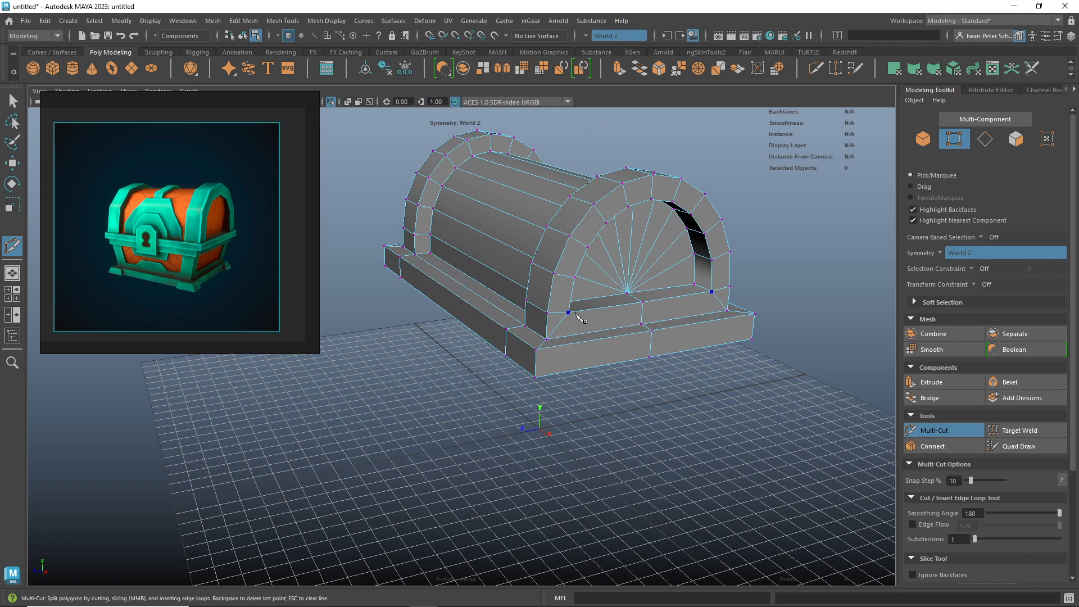
- Cut from the end recess's lower corner down the end face and across the rim to its bottom edge
alt+drag(616, 435, 590, 428)
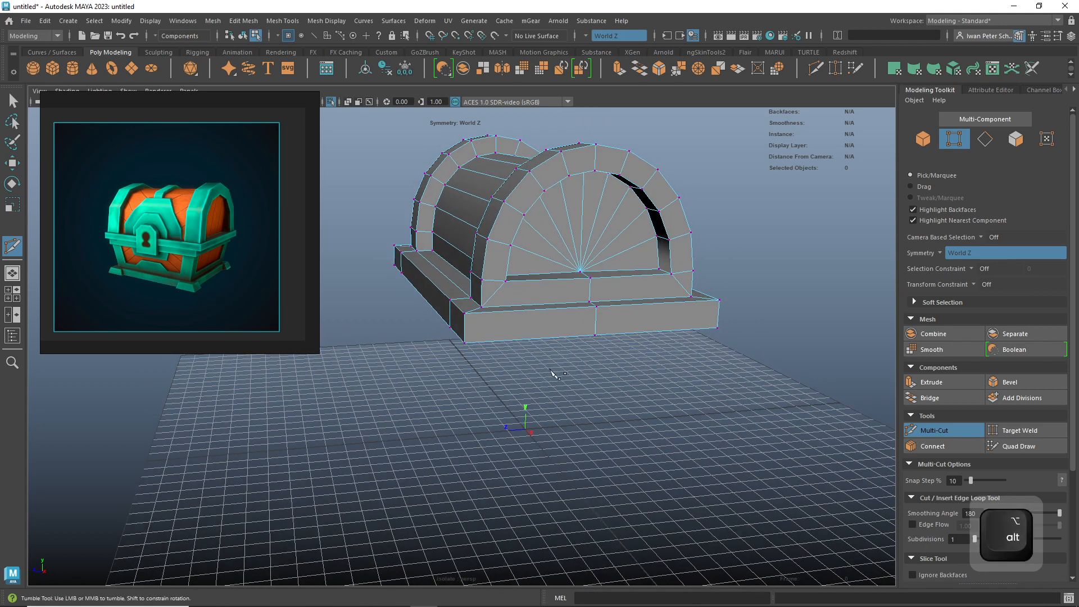
alt+right_drag(537, 409, 552, 408)
alt+drag(546, 264, 465, 258)
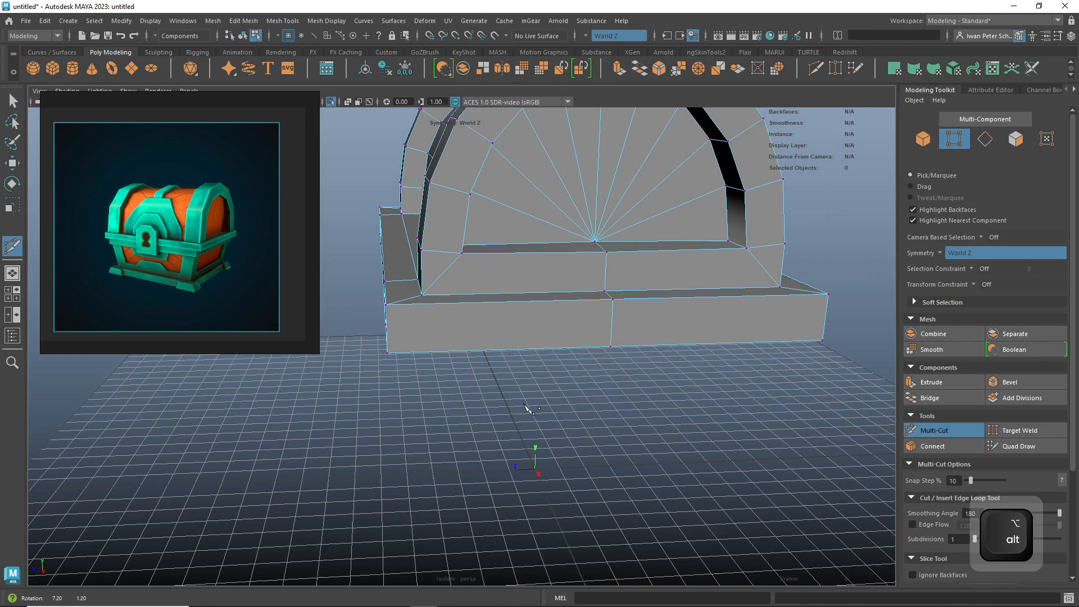
click(462, 254)
click(463, 294)
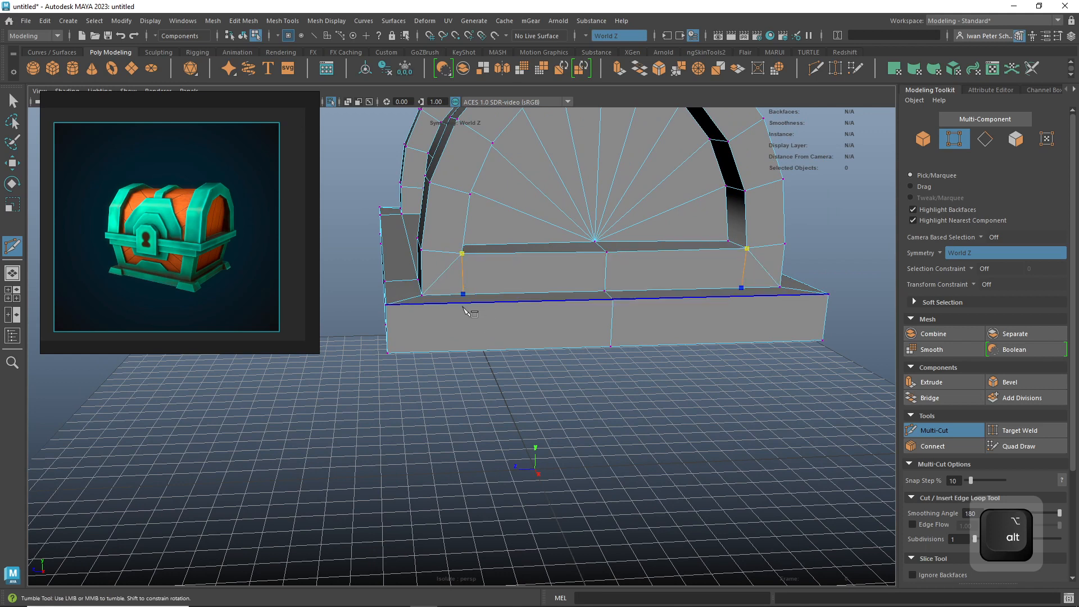
click(464, 304)
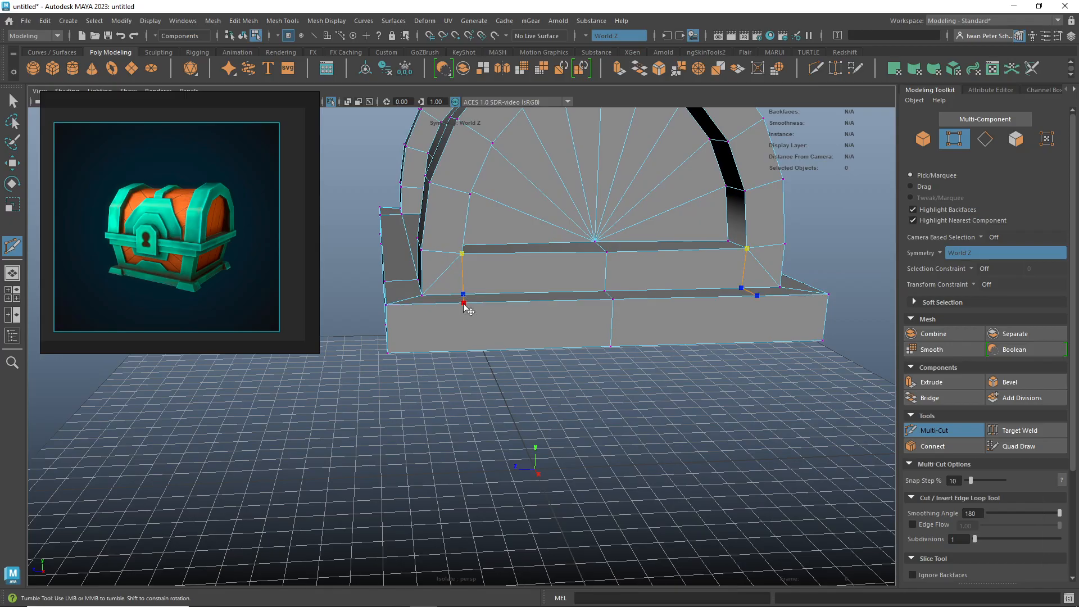
click(465, 352)
- Continue the mirrored cut along the lid's underside and up the opposite end to its recess corner, completing the cut
alt+drag(466, 354, 765, 357)
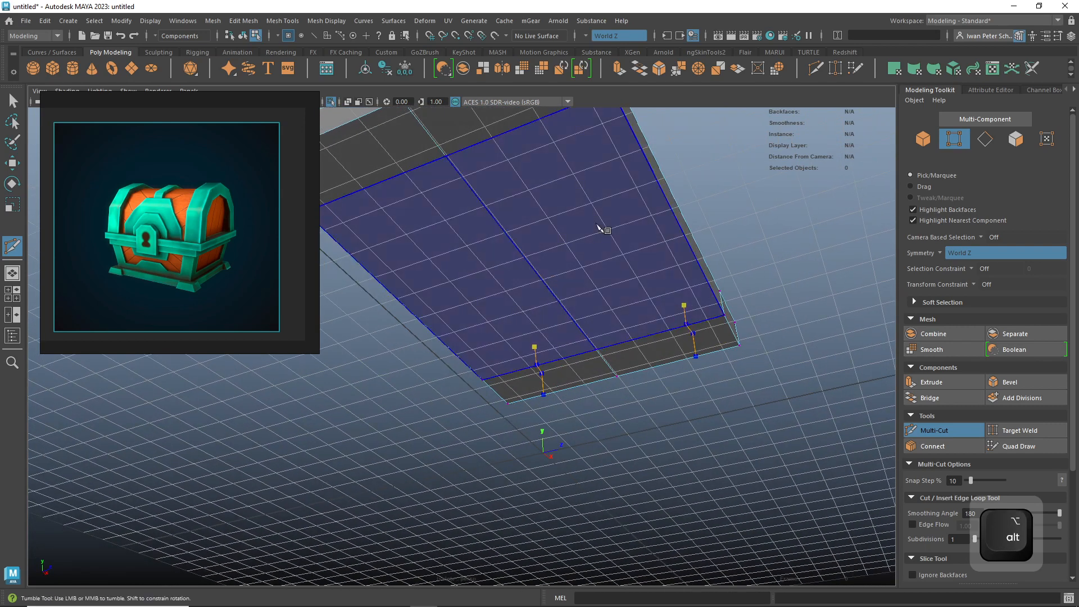
alt+right_drag(765, 356, 779, 252)
alt+middle_drag(681, 166, 706, 284)
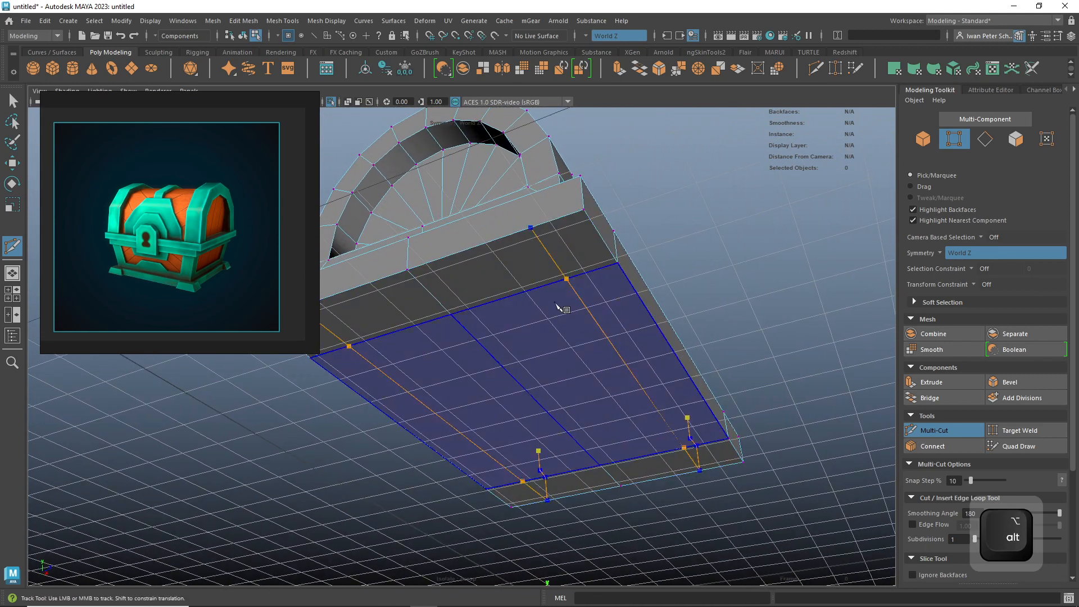
alt+drag(588, 319, 737, 298)
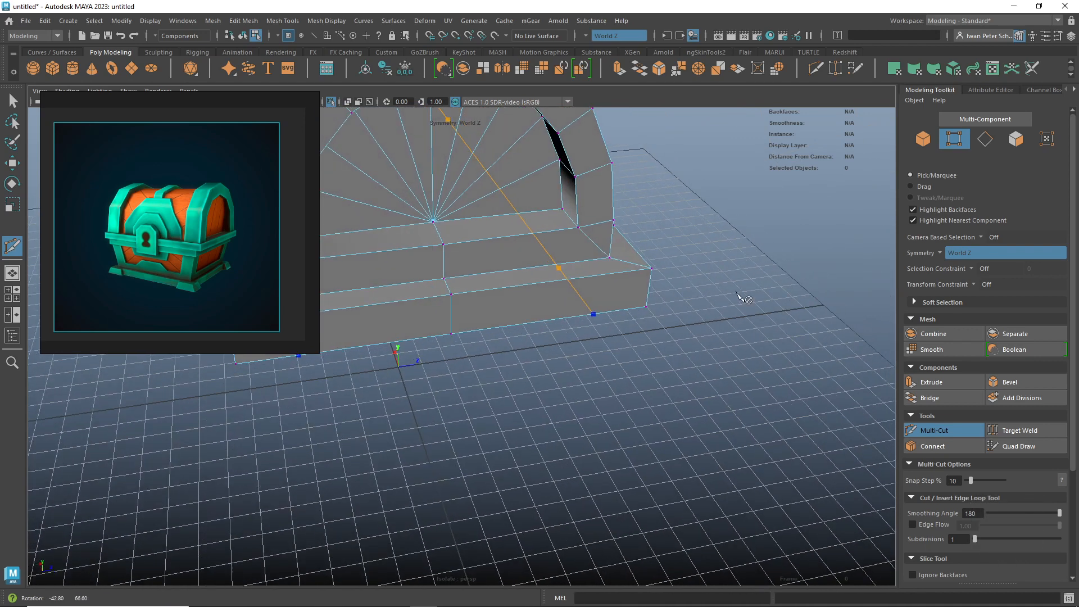
click(581, 262)
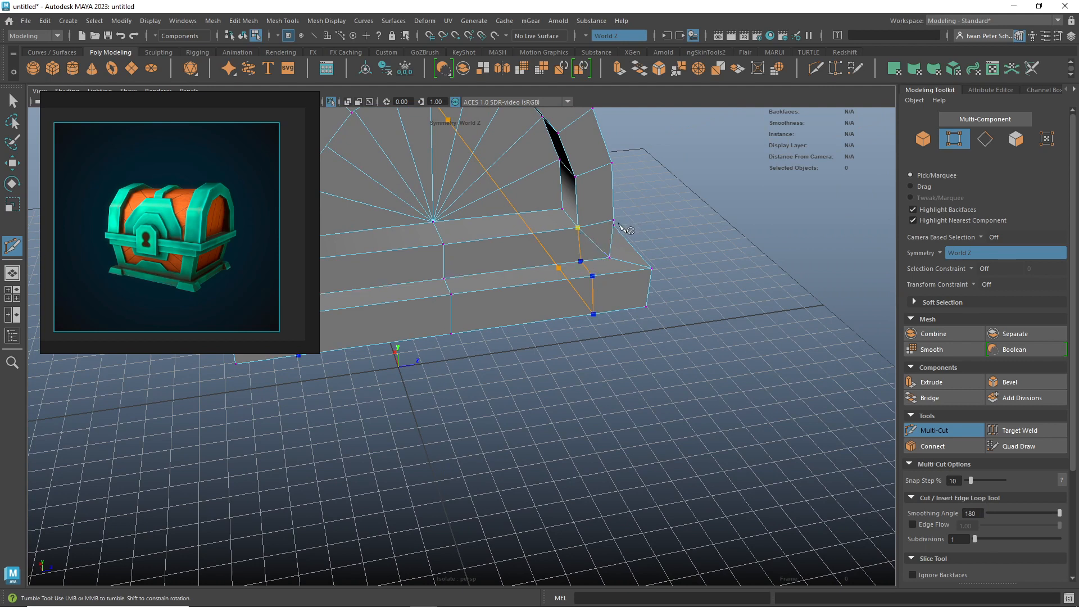
key(Return)
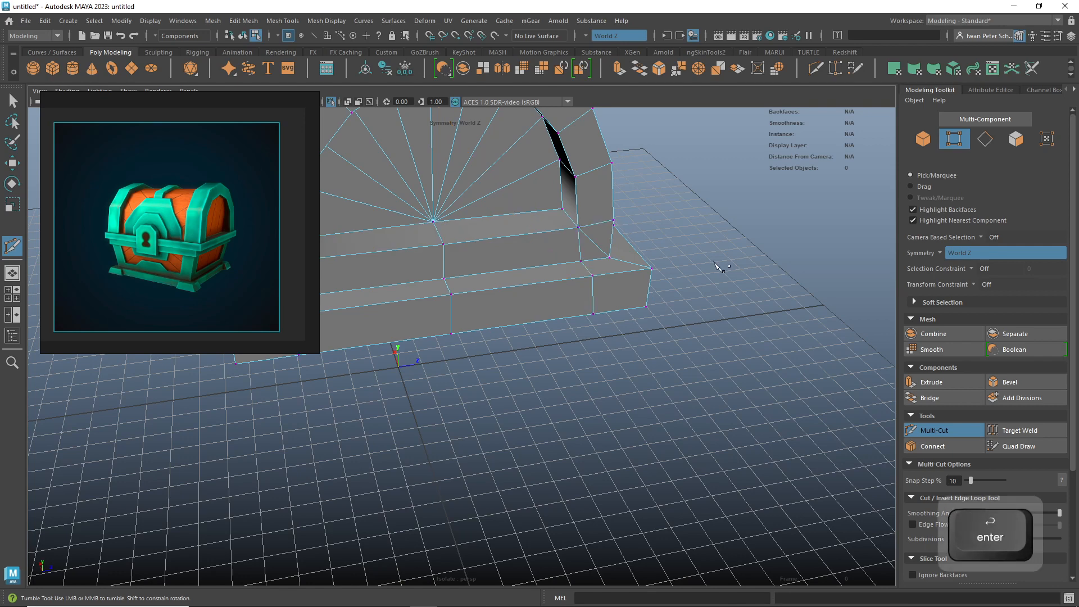
- Select the column of vertices along the new cut and try to scale it flat along Z
scroll(717, 267, down, 5)
alt+drag(714, 265, 646, 296)
alt+right_drag(643, 296, 742, 284)
click(13, 100)
alt+middle_drag(702, 329, 531, 355)
mouse_move(632, 357)
alt+middle_down()
mouse_move(648, 366)
mouse_move(632, 366)
alt+middle_up()
right_drag(583, 286, 535, 292)
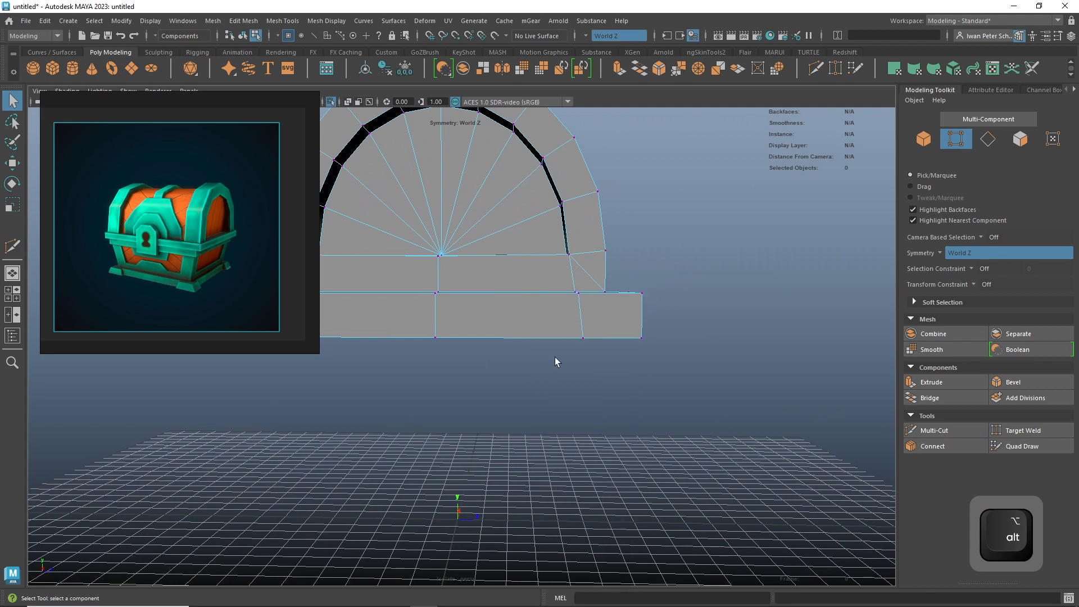
drag(587, 313, 583, 253)
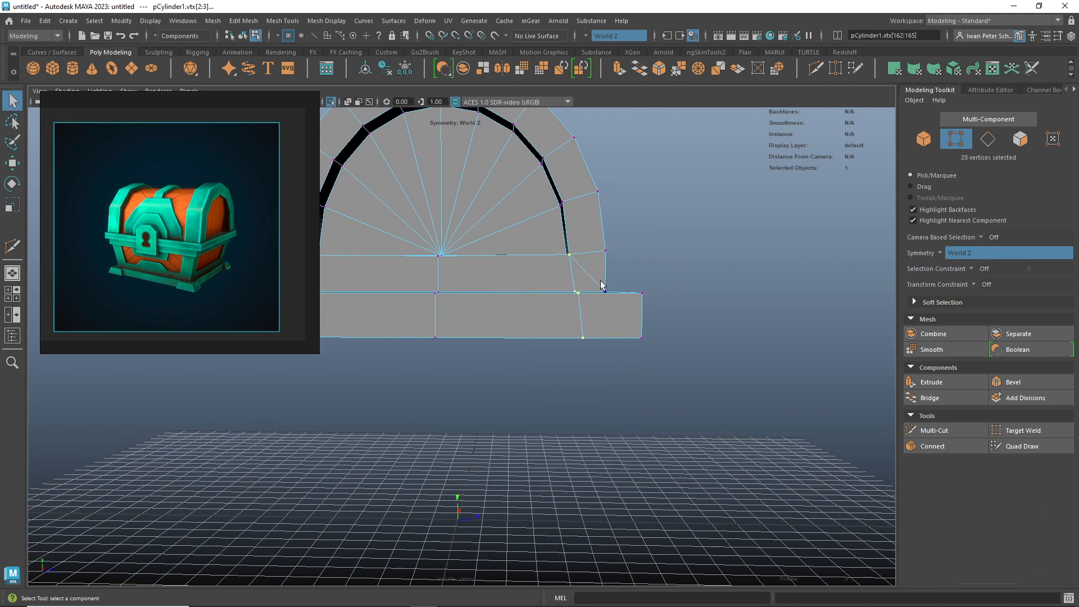
key(r)
mouse_move(681, 292)
mouse_down()
mouse_move(658, 294)
mouse_move(674, 295)
mouse_up()
alt+middle_drag(708, 285, 778, 277)
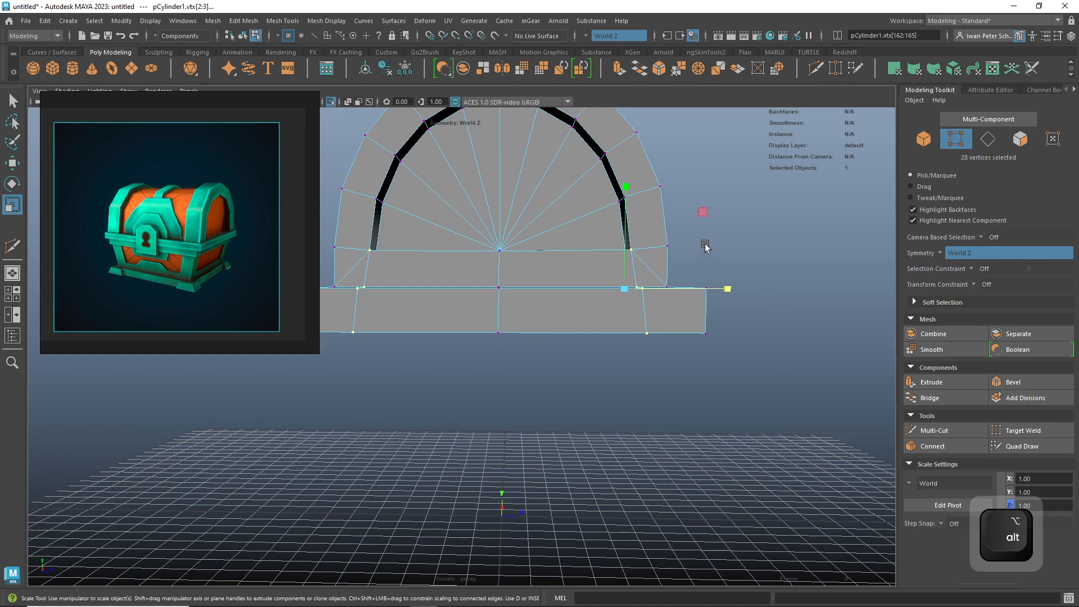
- Turn symmetry off, try scaling one column of cut vertices along Z, and undo the attempts
click(586, 36)
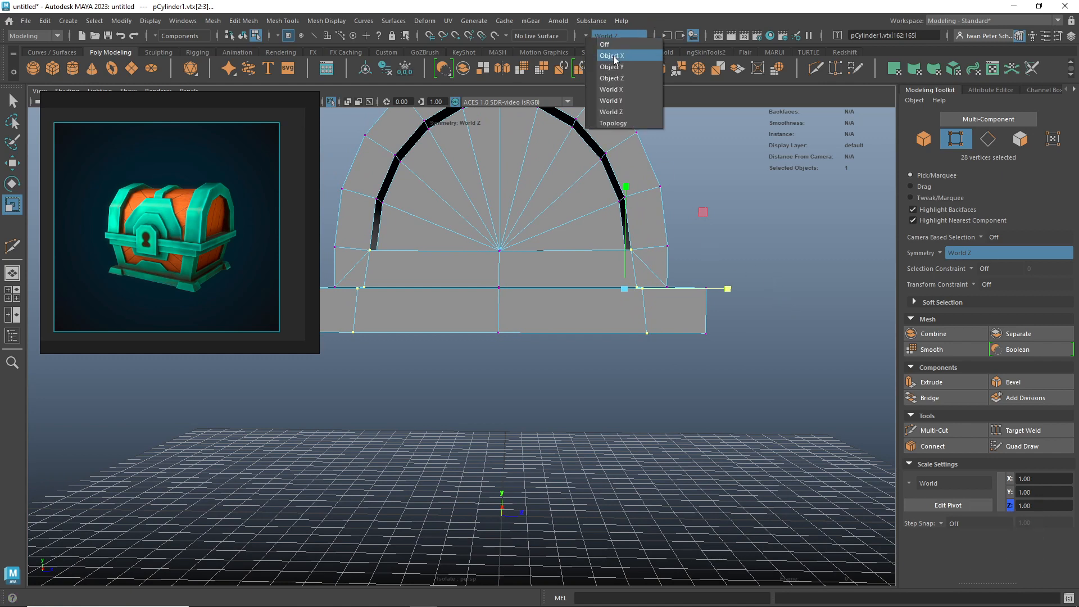
click(604, 44)
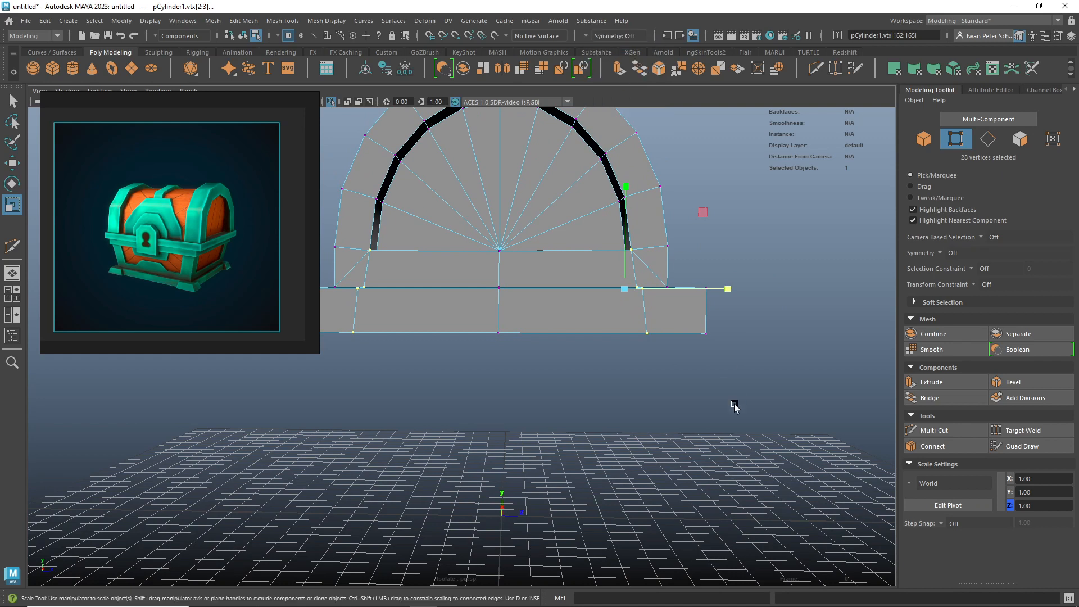
click(625, 372)
drag(649, 338, 647, 245)
drag(731, 290, 652, 295)
key(ctrl+z)
key(ctrl+z)
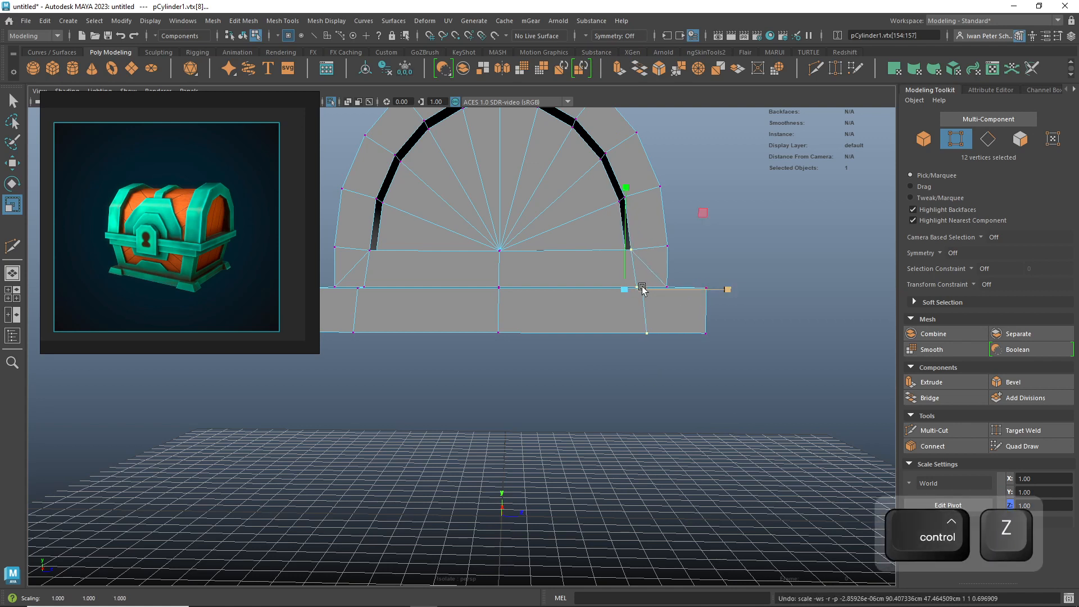
key(ctrl+z)
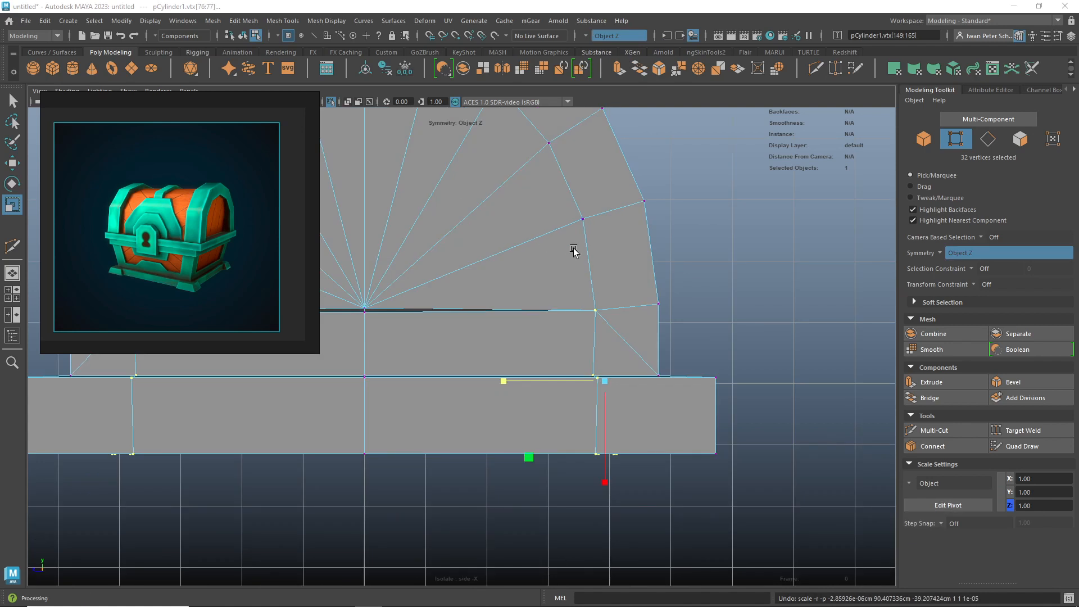
- Reset the Scale tool to its default settings with the cut vertices still selected
alt+right_drag(573, 249, 469, 320)
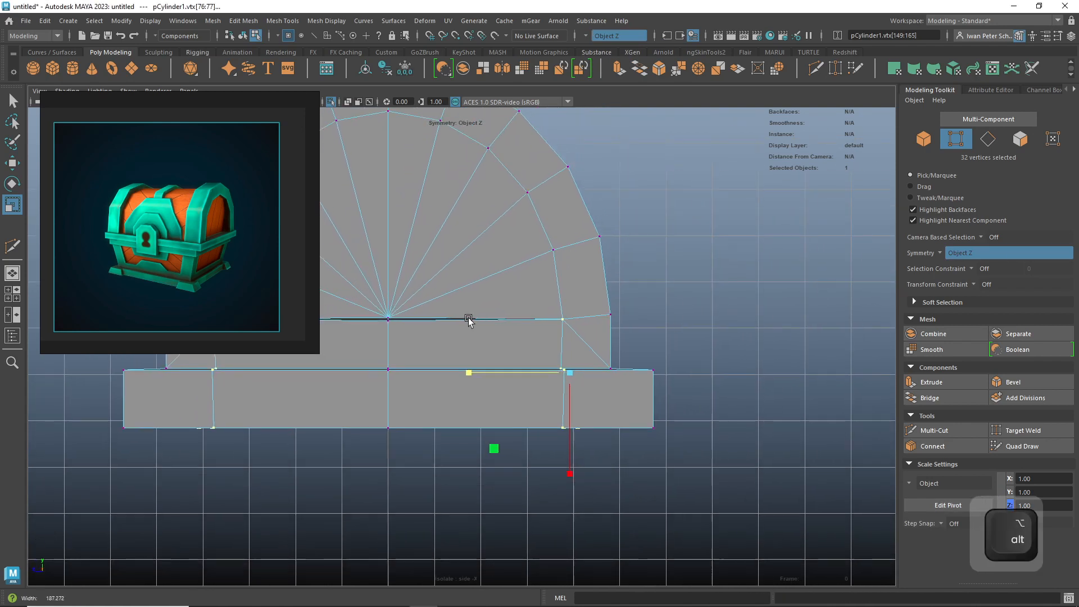
alt+middle_drag(590, 289, 786, 305)
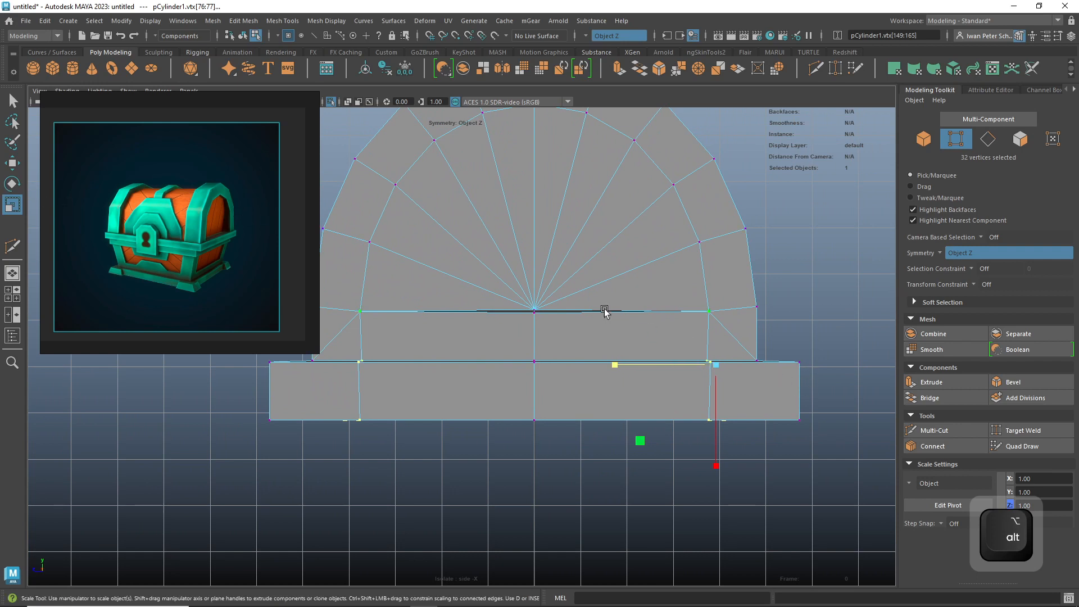
double_click(12, 207)
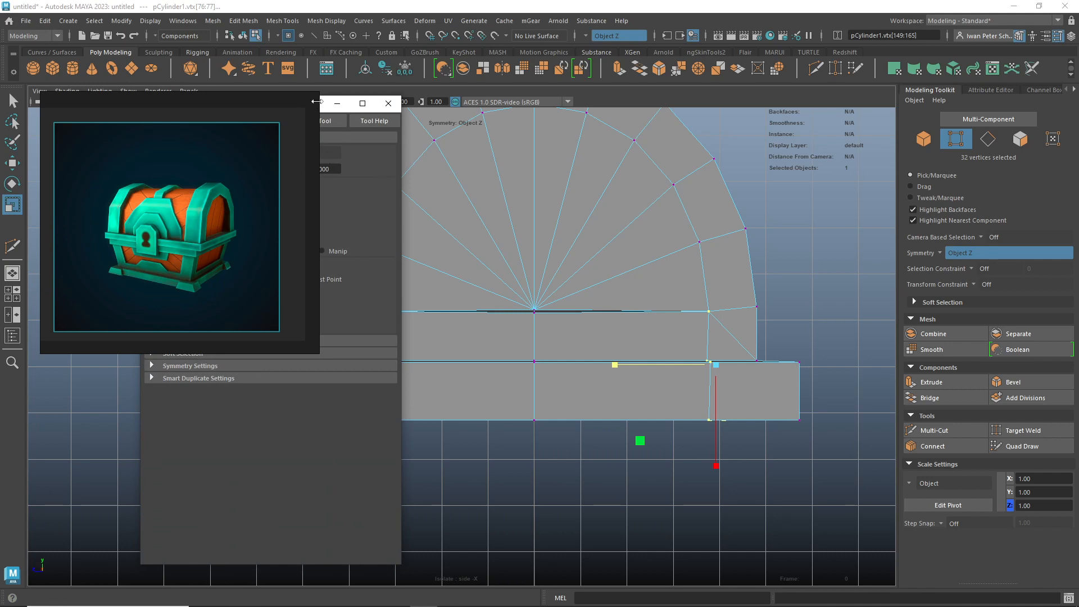
drag(304, 109, 465, 131)
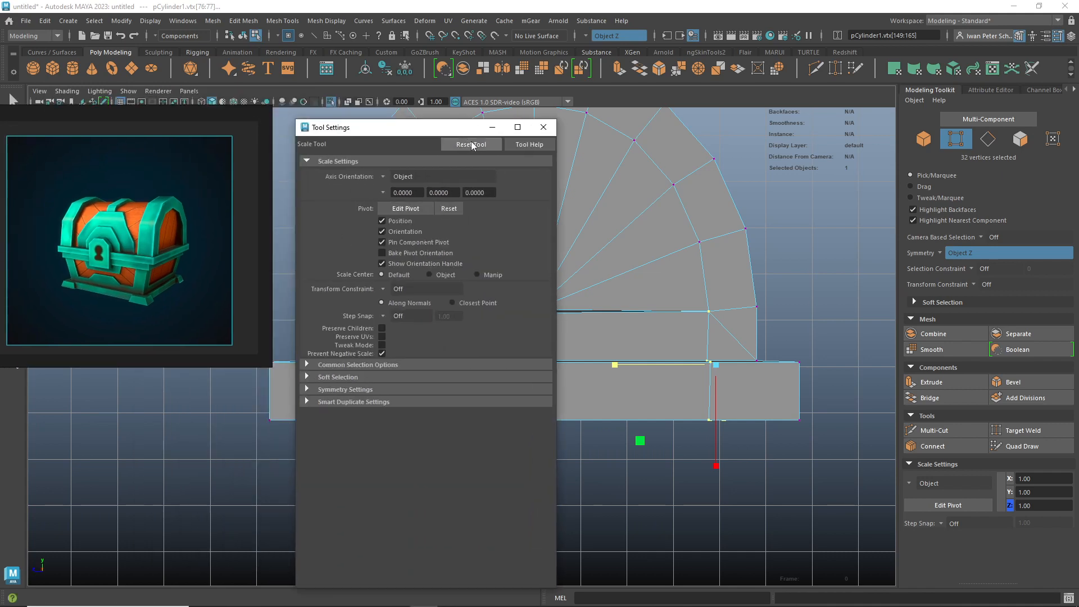
click(471, 144)
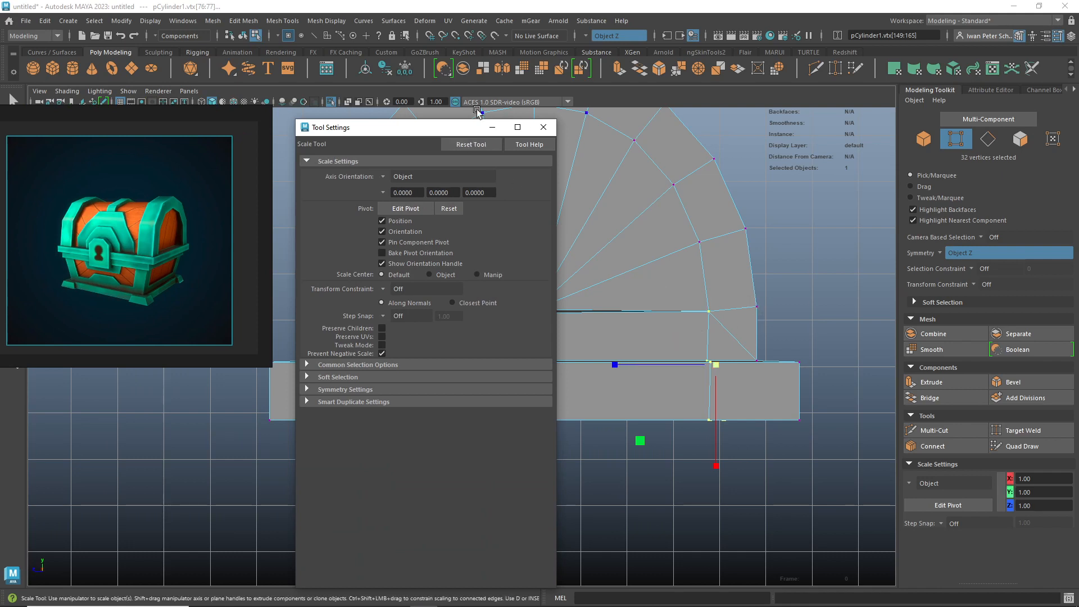
drag(439, 130, 408, 177)
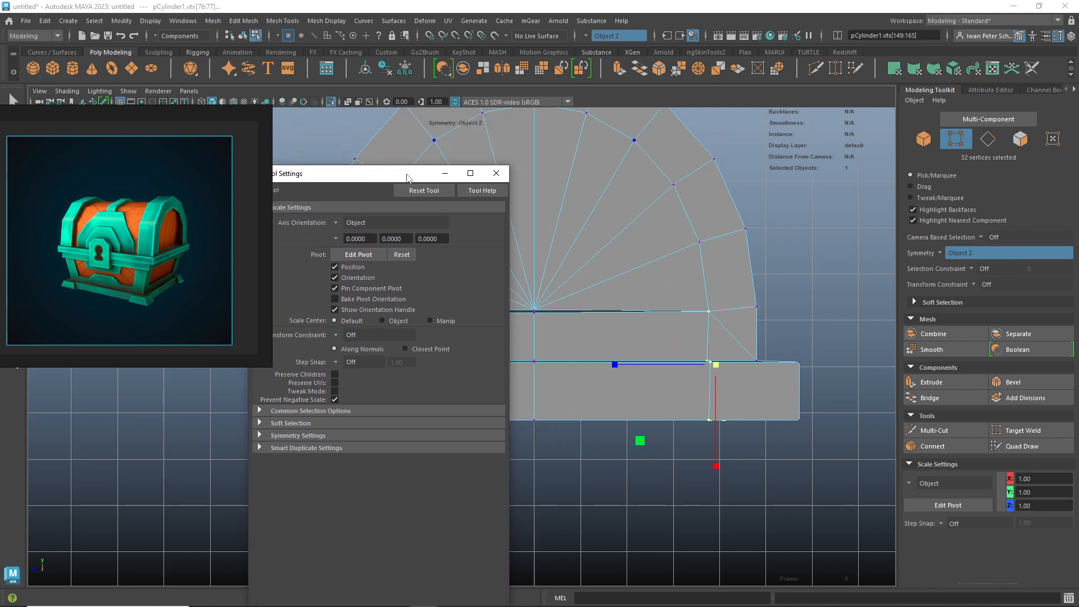
click(496, 173)
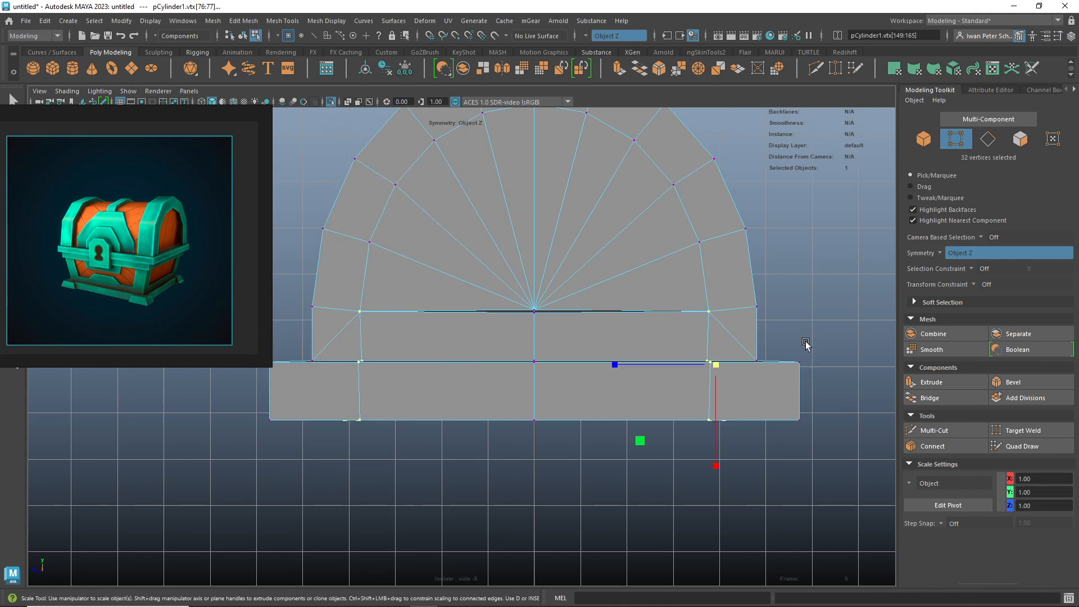
- Flatten the selected cut vertices along Z with Object Z symmetry and move them inward to about Z -37.75, beneath the recess corners
key(space)
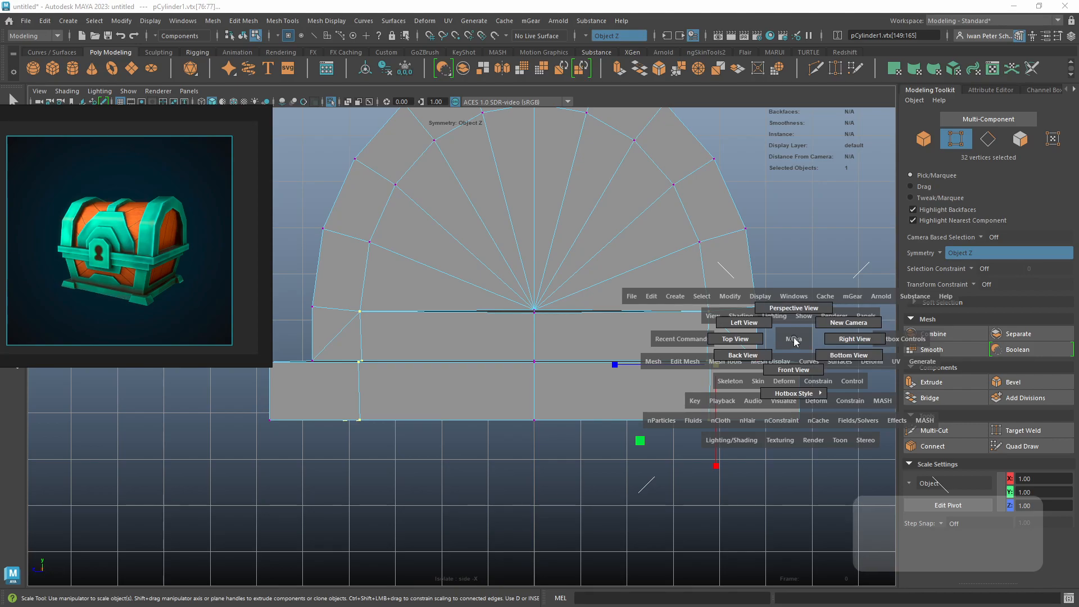
click(806, 309)
alt+drag(809, 369, 853, 312)
key(space)
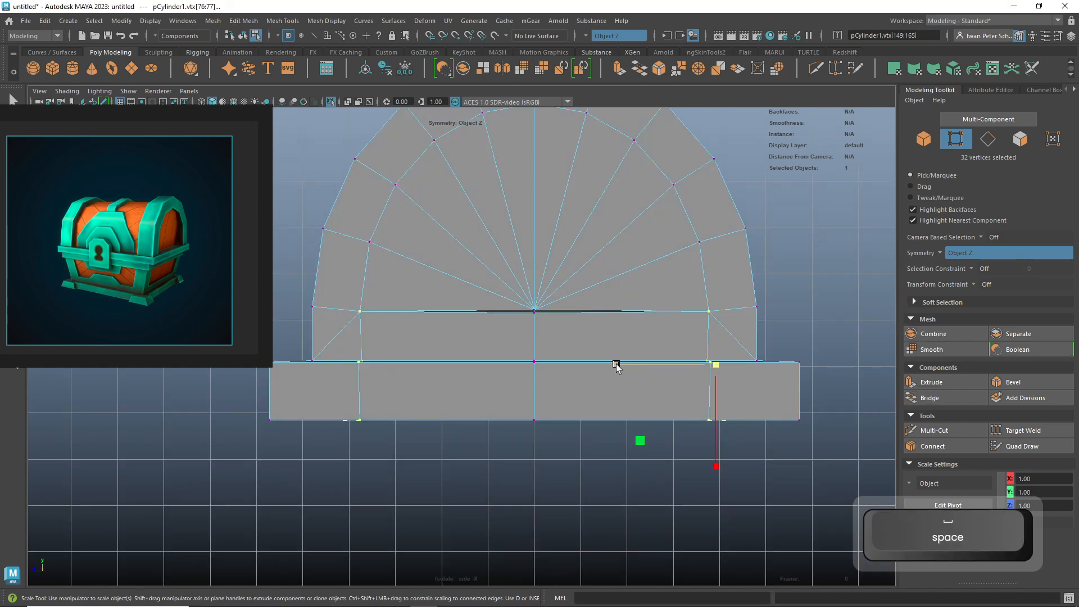
drag(616, 365, 758, 358)
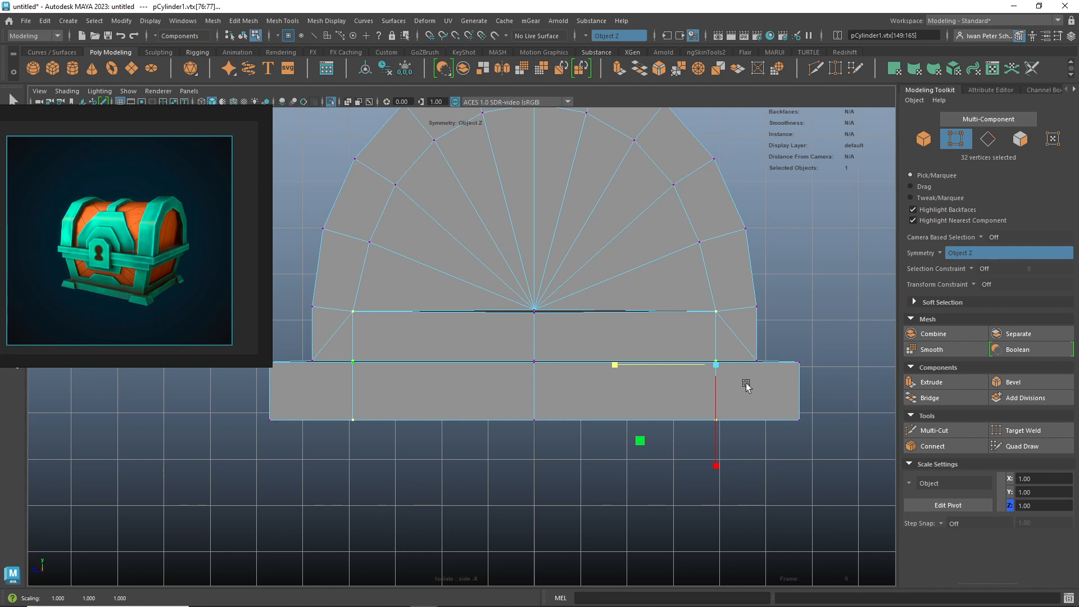
key(w)
drag(619, 365, 604, 366)
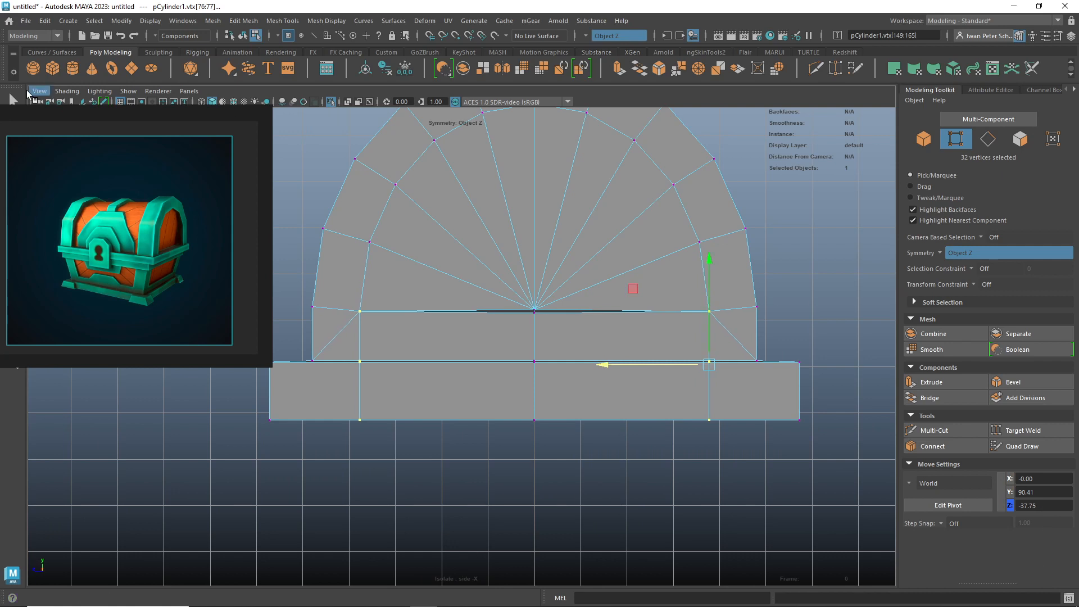
- Deselect the vertices, return the lid to object mode, and go back to the perspective view
click(313, 197)
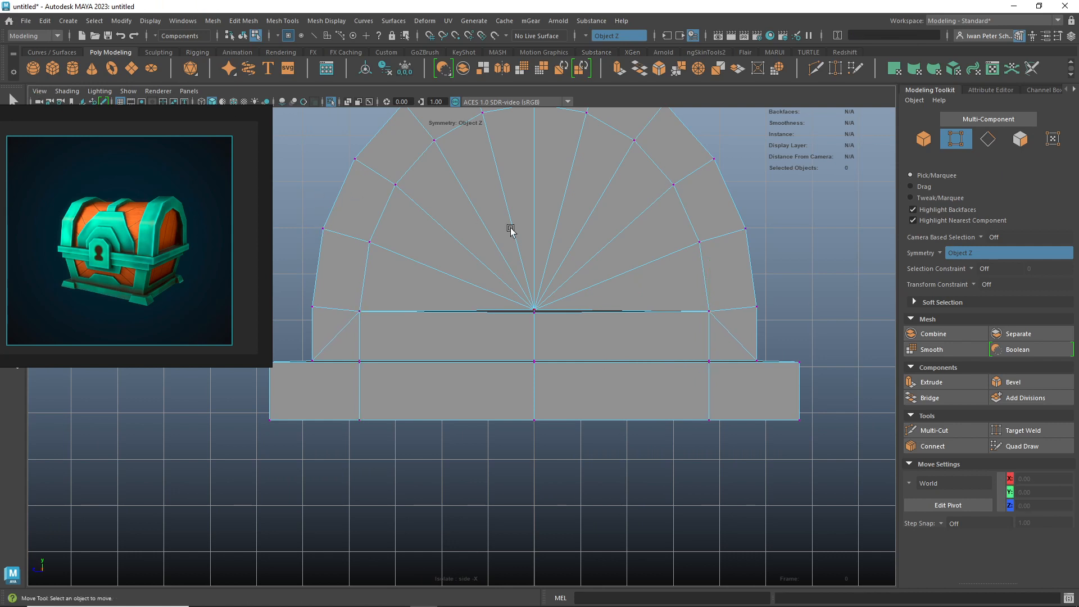
key(q)
scroll(601, 255, down, 5)
right_drag(563, 262, 608, 249)
alt+drag(633, 289, 710, 346)
key(space)
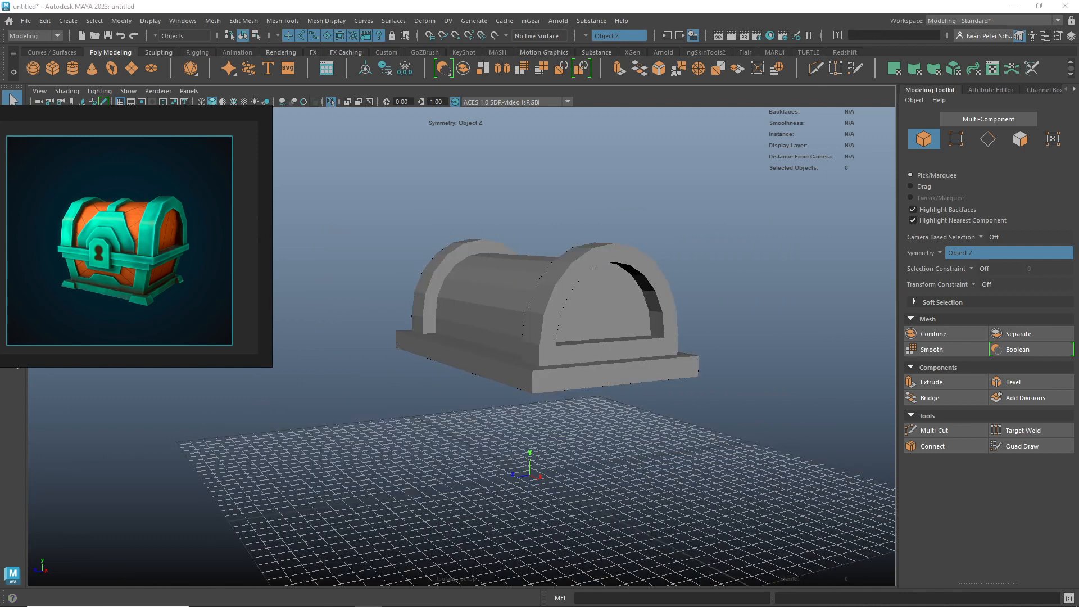
- Turn off the lid's isolation to show the whole chest, and enable Wireframe on Shaded display
alt+drag(691, 397, 710, 420)
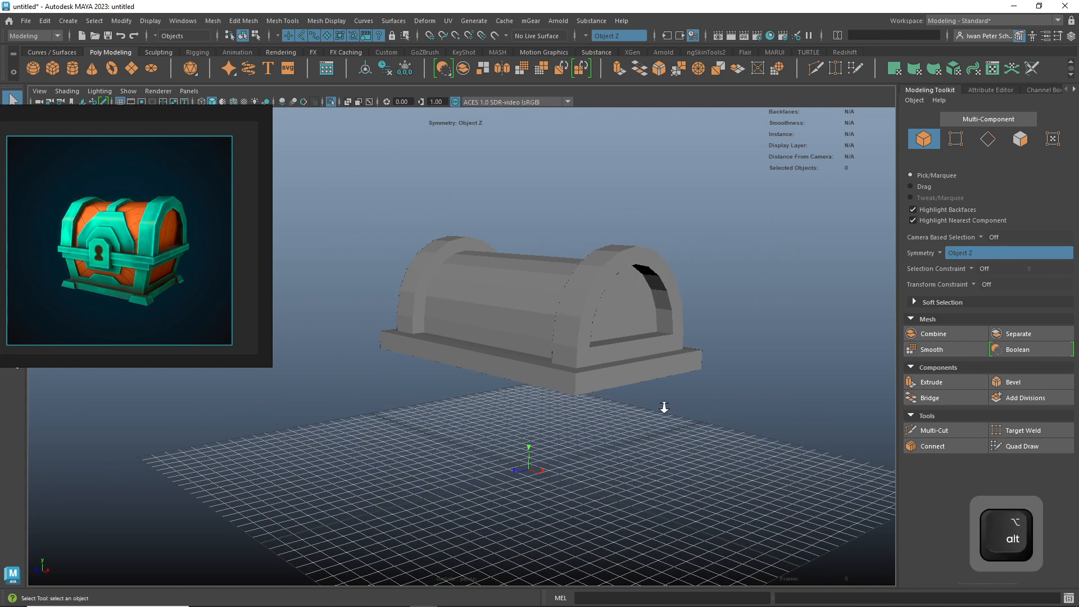
alt+right_drag(665, 405, 744, 425)
alt+drag(769, 430, 712, 432)
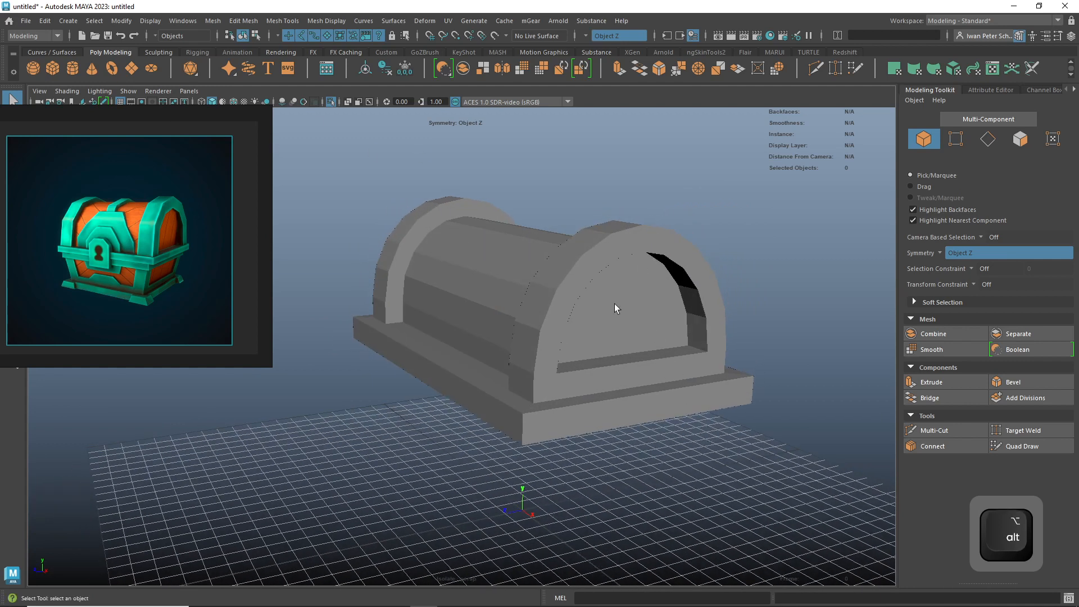
click(330, 102)
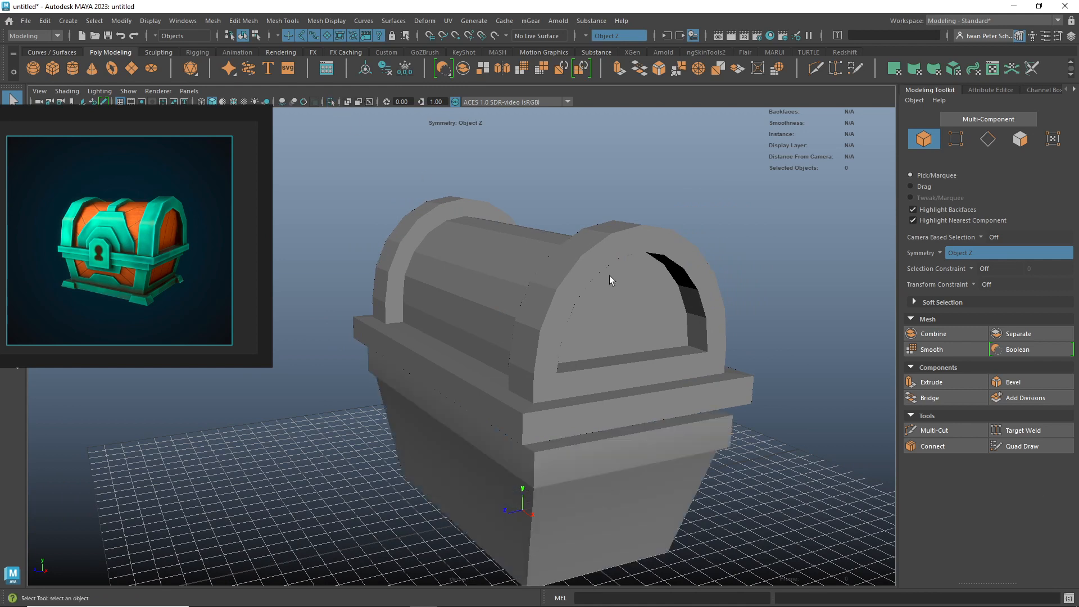
click(66, 93)
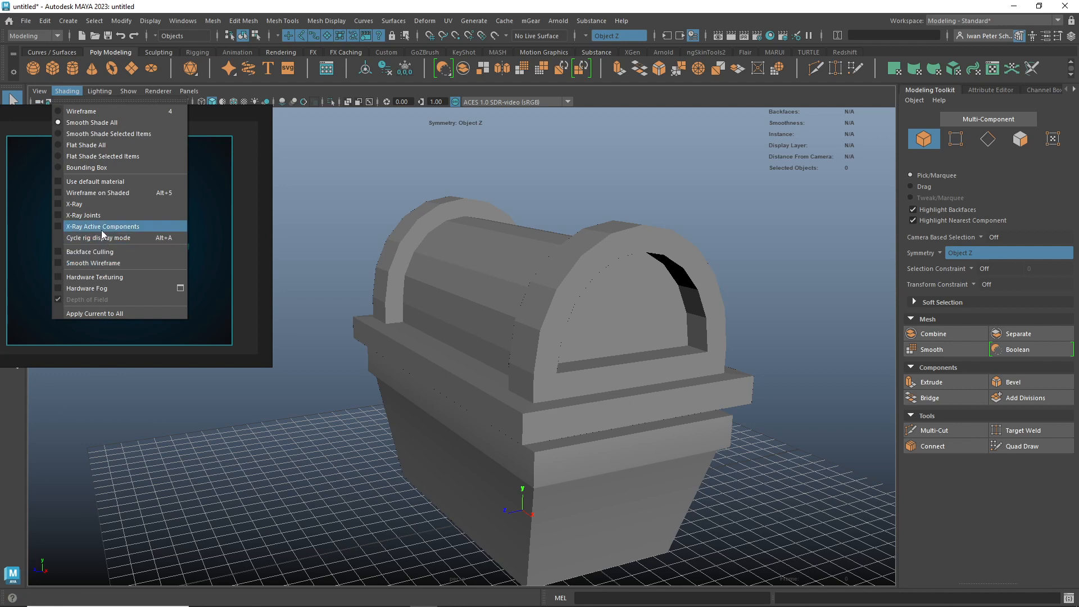
click(95, 193)
alt+drag(798, 396, 784, 375)
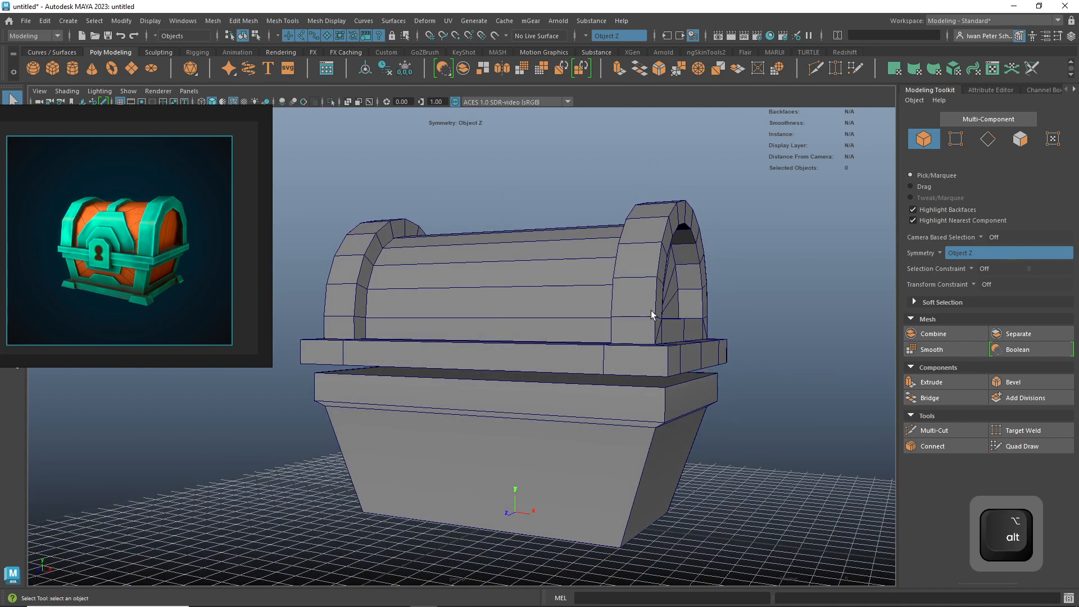
- Delete the diagonal edges at the lower corners of the lid's end frames, using Object Z symmetry
alt+drag(740, 420, 579, 393)
alt+right_drag(579, 394, 838, 401)
alt+middle_drag(838, 401, 714, 406)
alt+drag(608, 409, 423, 374)
right_click(471, 397)
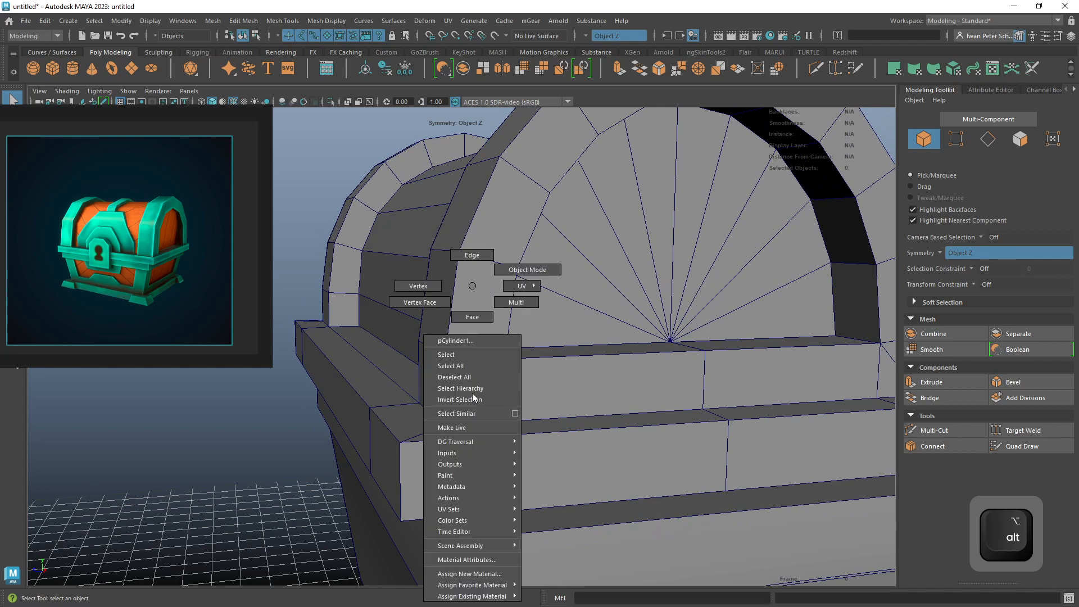
click(471, 255)
click(486, 385)
alt+drag(525, 439, 670, 318)
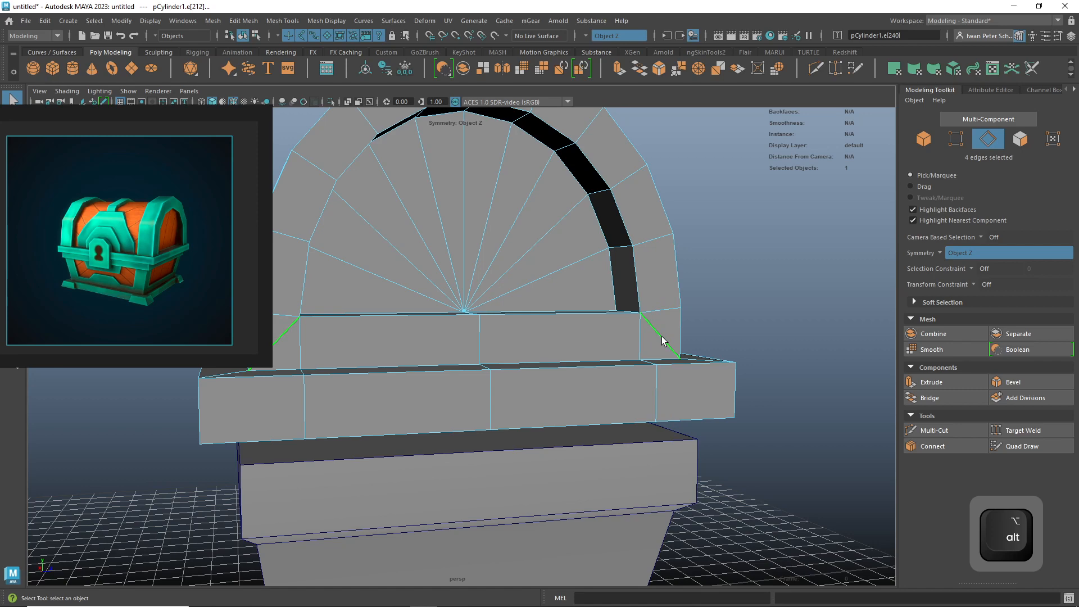
key(Delete)
- Switch the chest body to face selection and select its bottom face from below
scroll(727, 321, down, 3)
alt+drag(691, 349, 629, 240)
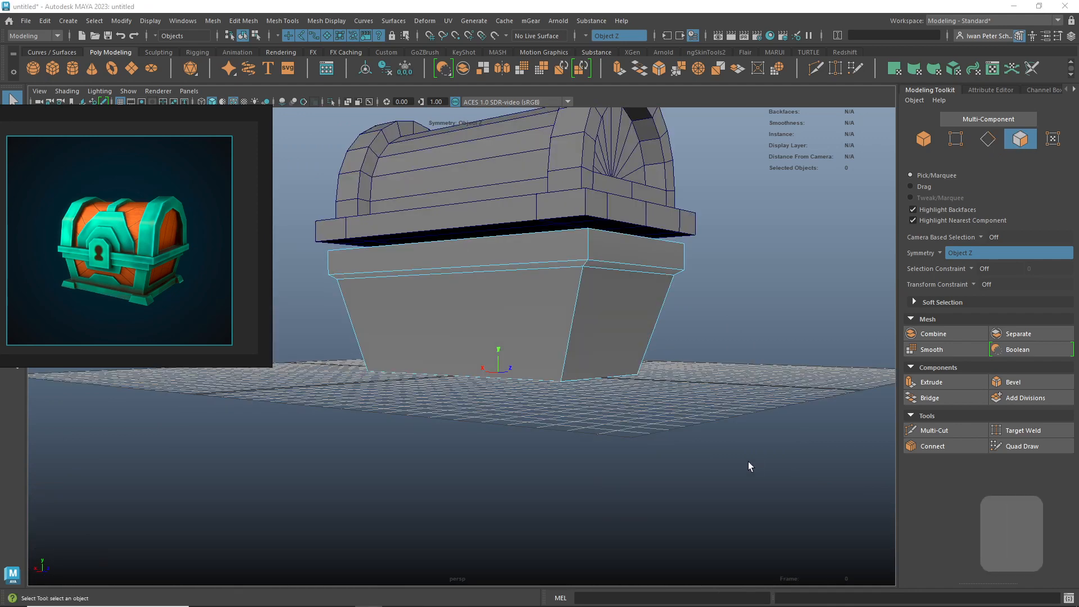
alt+drag(747, 461, 634, 424)
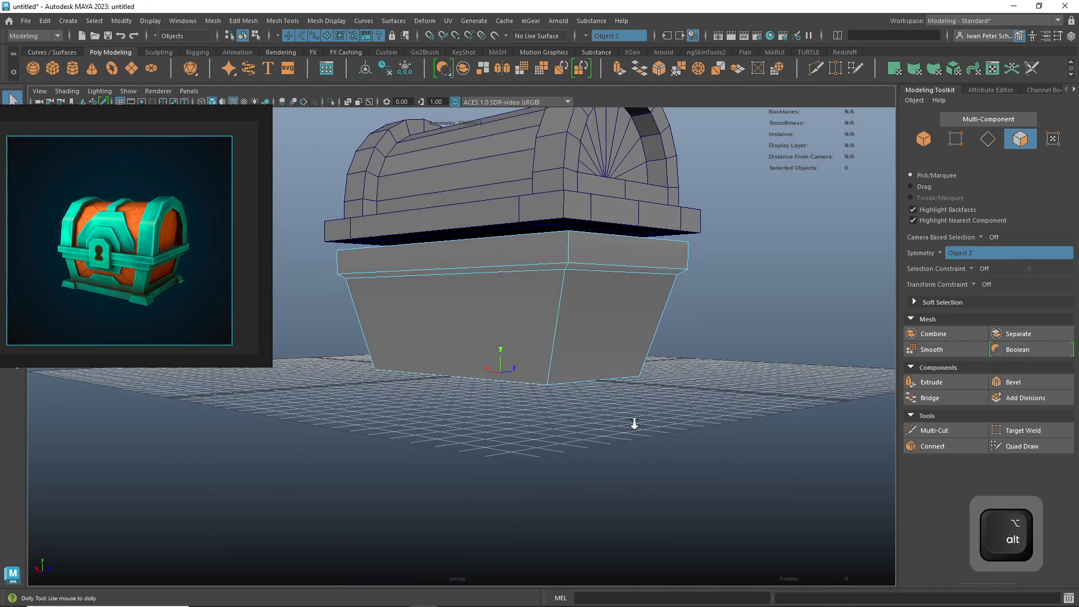
alt+right_drag(634, 423, 793, 446)
alt+middle_drag(694, 394, 664, 540)
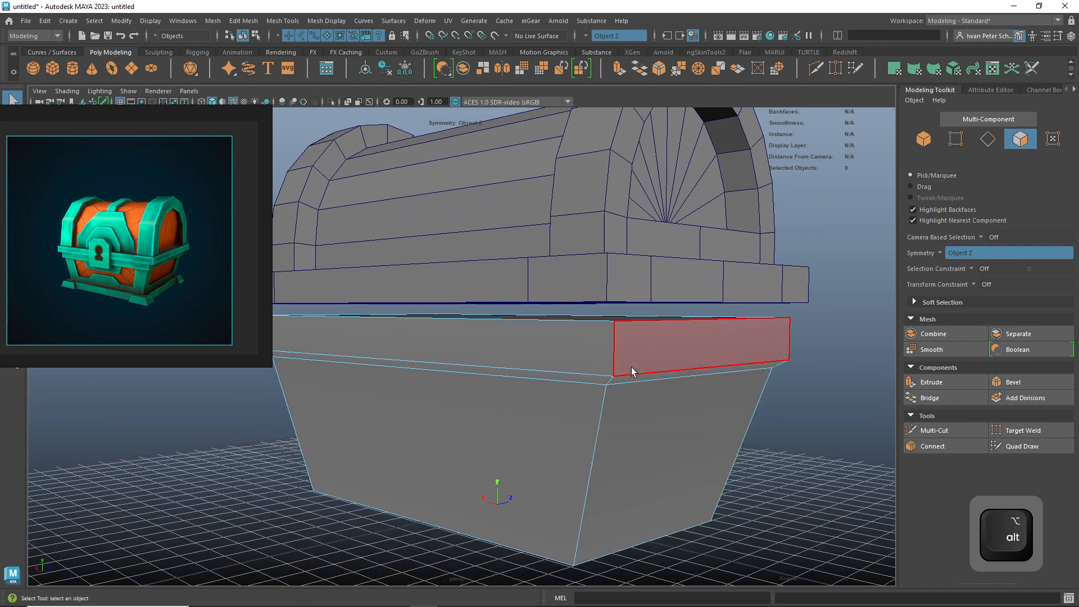
alt+drag(690, 486, 611, 430)
click(613, 489)
alt+drag(645, 394, 702, 440)
double_click(704, 440)
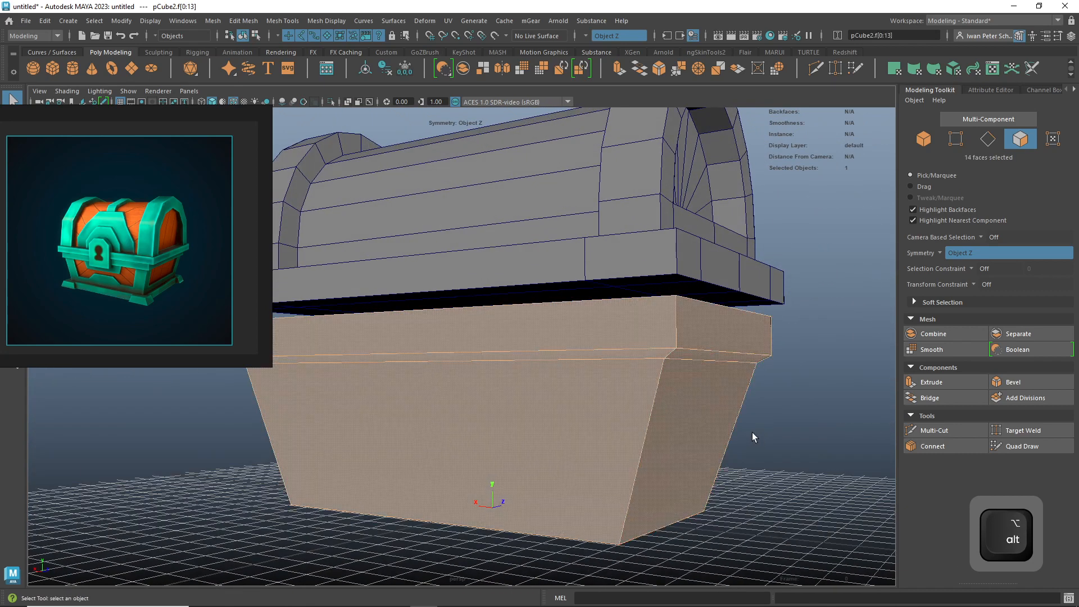
click(714, 338)
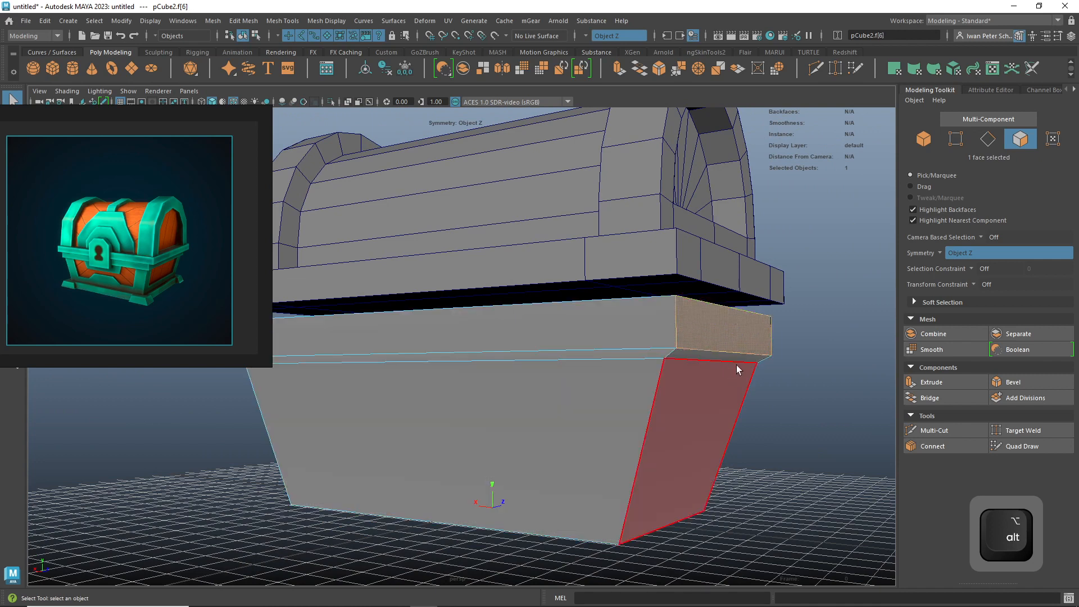
alt+drag(736, 366, 816, 387)
alt+drag(744, 364, 645, 414)
click(646, 415)
alt+drag(785, 462, 658, 378)
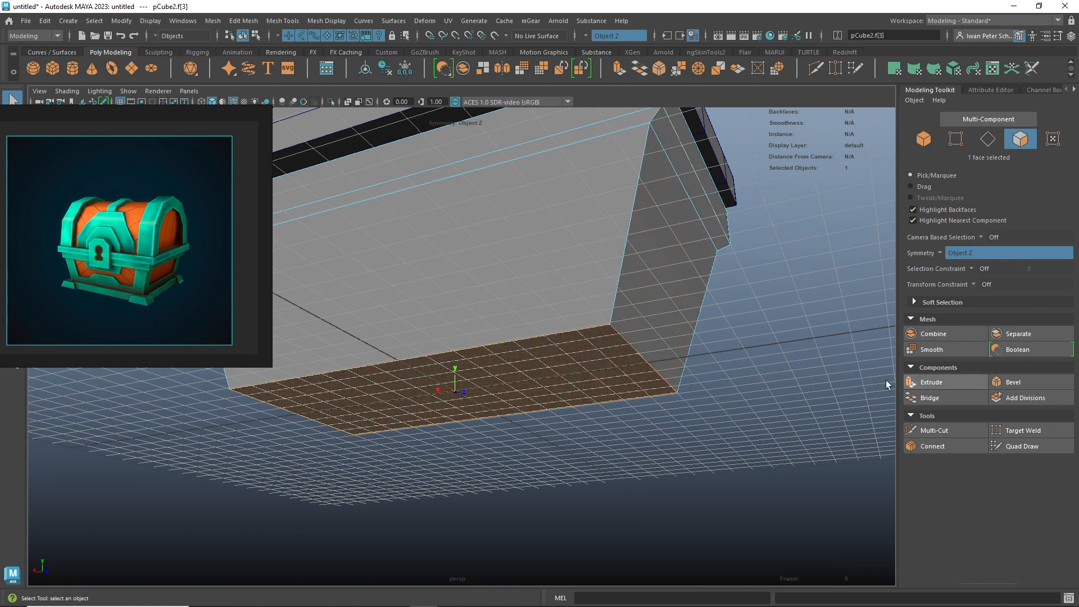
- Extrude the body's bottom face outward with an Offset of -6.3
shift+right_drag(642, 376, 641, 360)
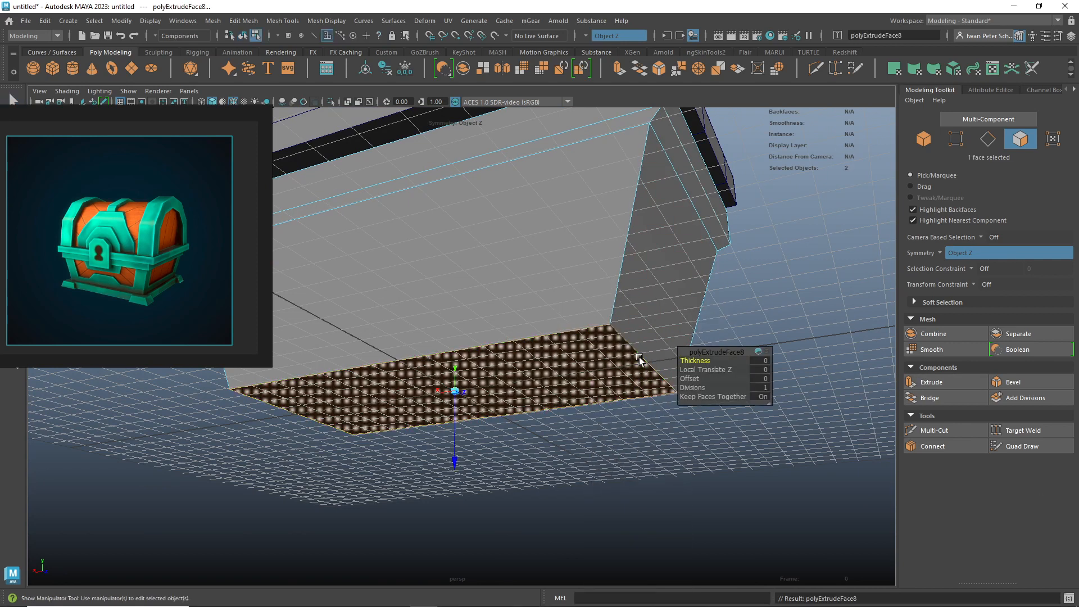
alt+drag(638, 422, 632, 443)
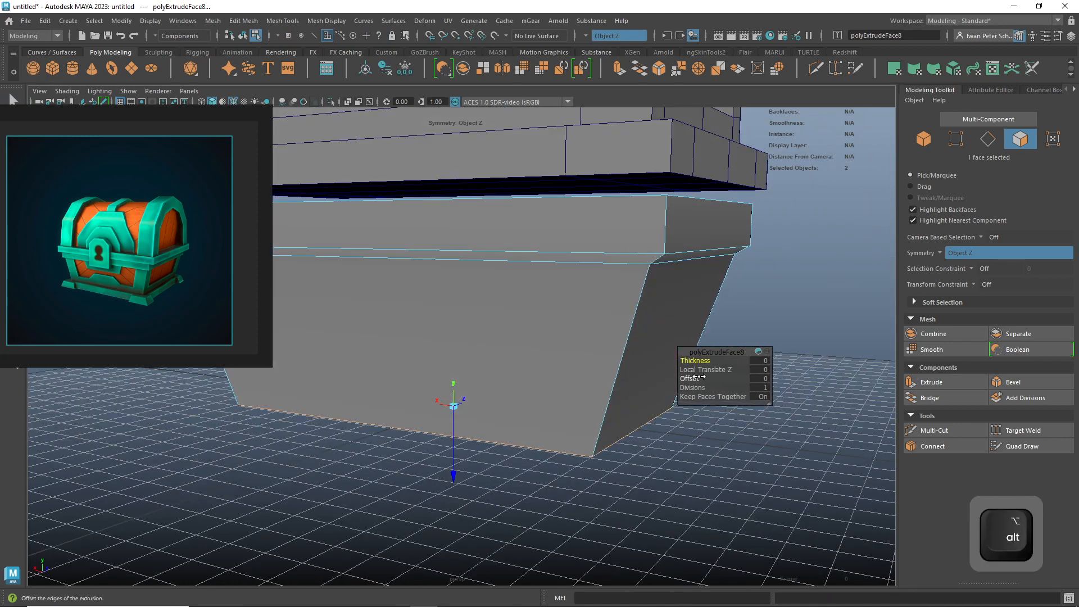
drag(694, 379, 655, 388)
drag(662, 387, 659, 389)
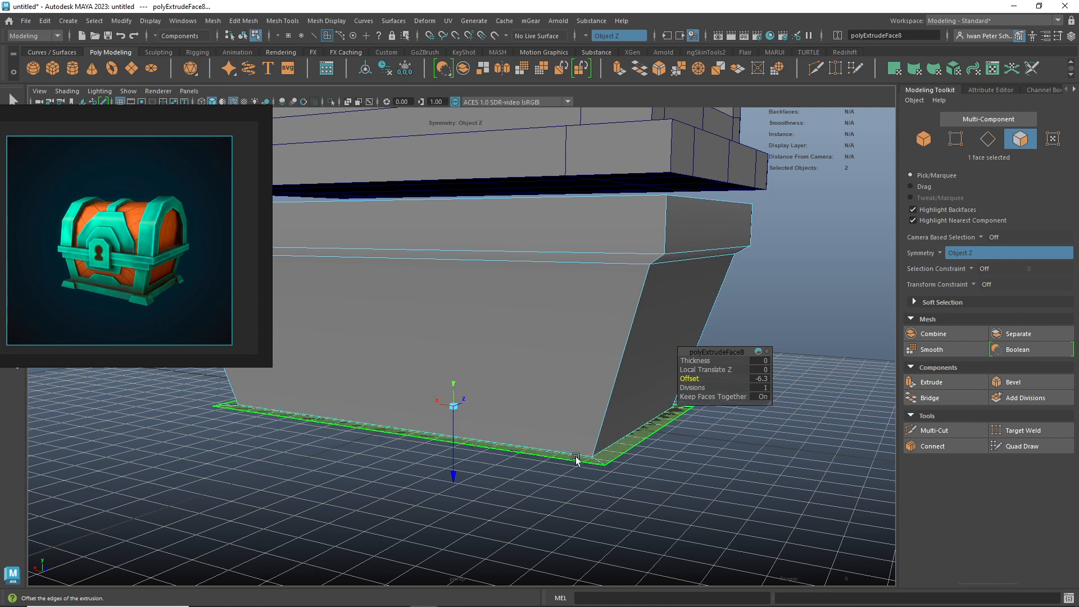
- Extrude the widened bottom face again, pull it downward, and scale it outward into a flared foot
shift+right_drag(576, 459, 583, 365)
drag(458, 474, 364, 419)
key(r)
alt+drag(393, 474, 337, 525)
drag(497, 429, 534, 417)
click(717, 373)
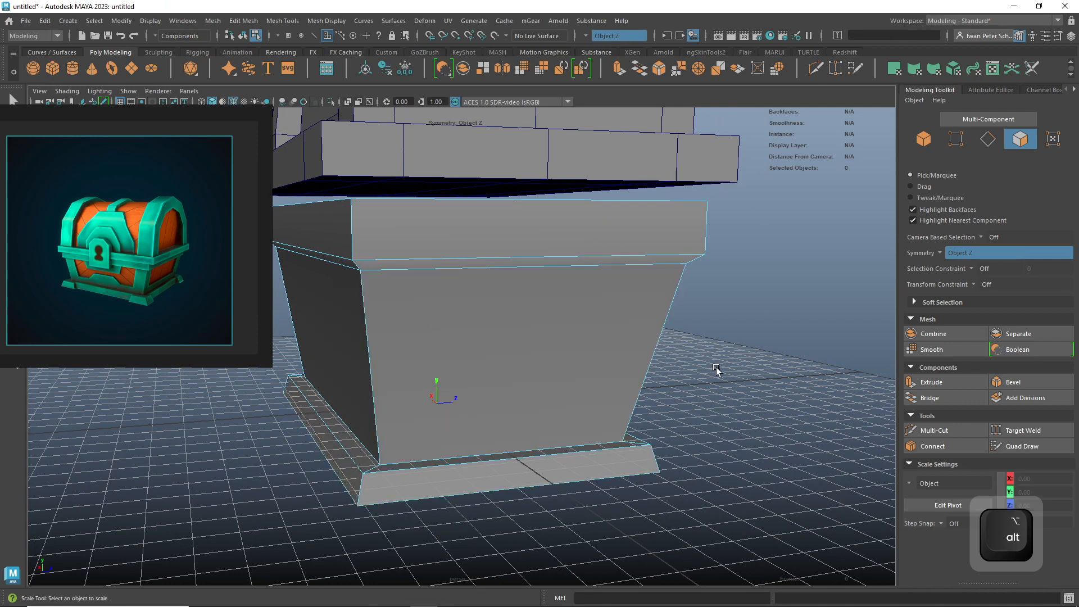
- Return the chest body to object mode, clear the selection, and examine the overall chest shape against the reference
alt+right_drag(718, 373, 682, 386)
mouse_move(681, 386)
alt+mouse_down()
mouse_move(643, 396)
mouse_move(692, 395)
alt+mouse_up()
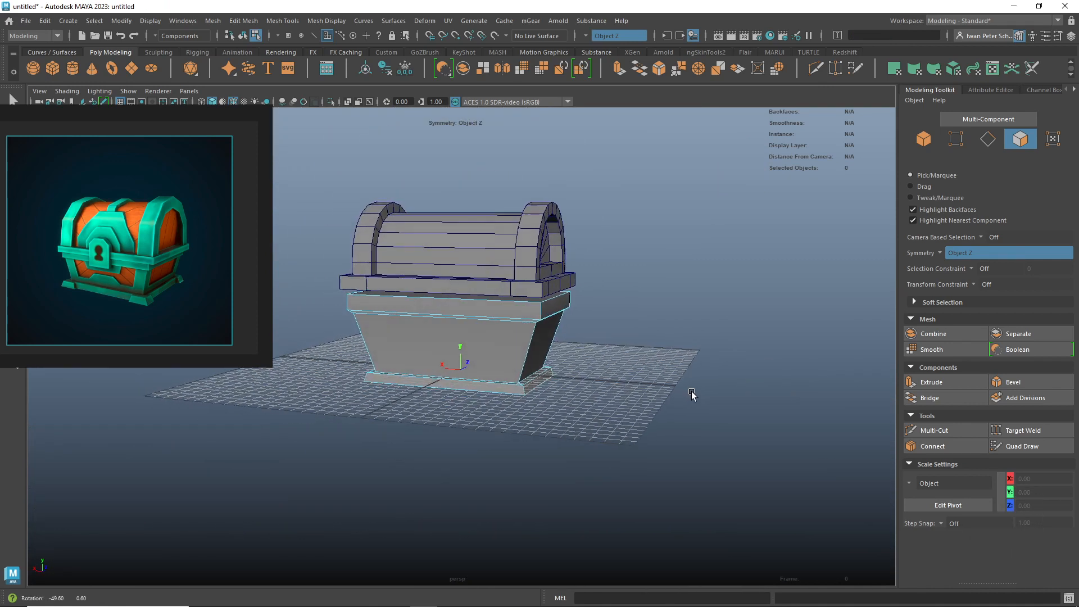
right_drag(550, 320, 596, 275)
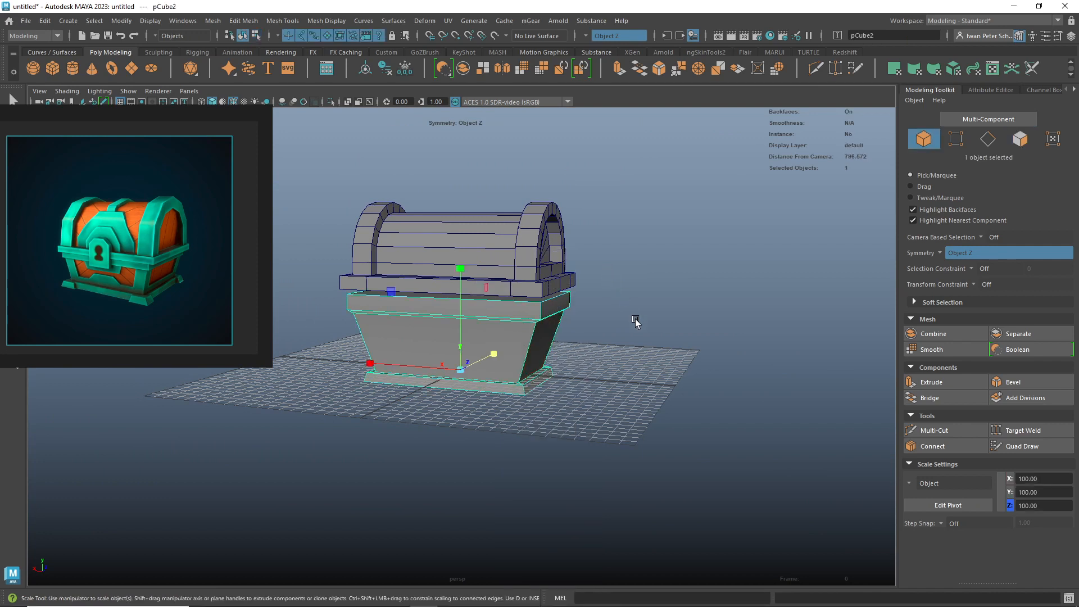
alt+drag(593, 323, 717, 450)
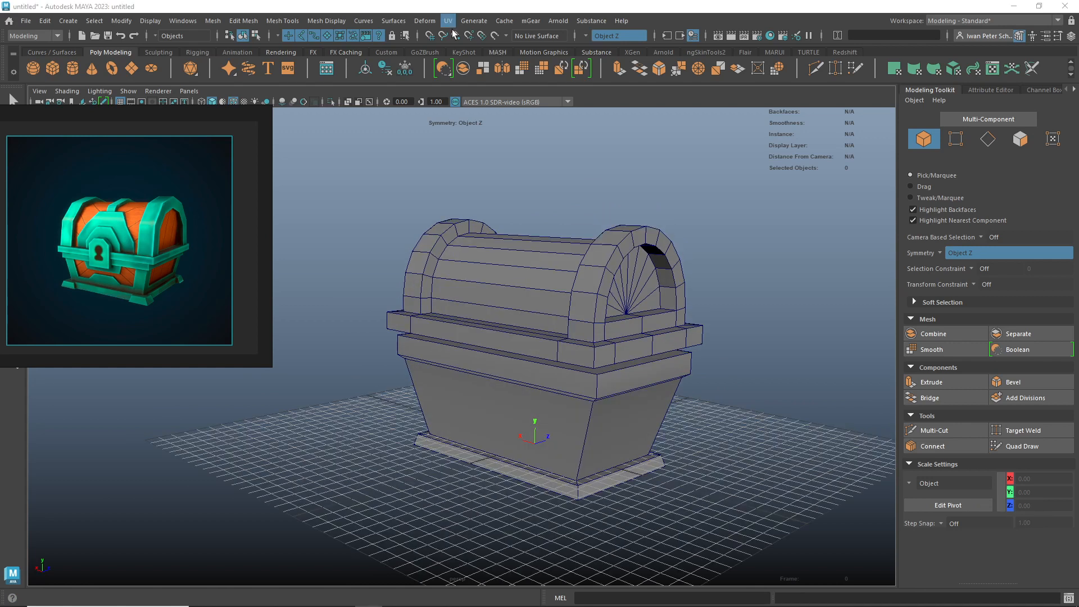
alt+drag(646, 164, 674, 164)
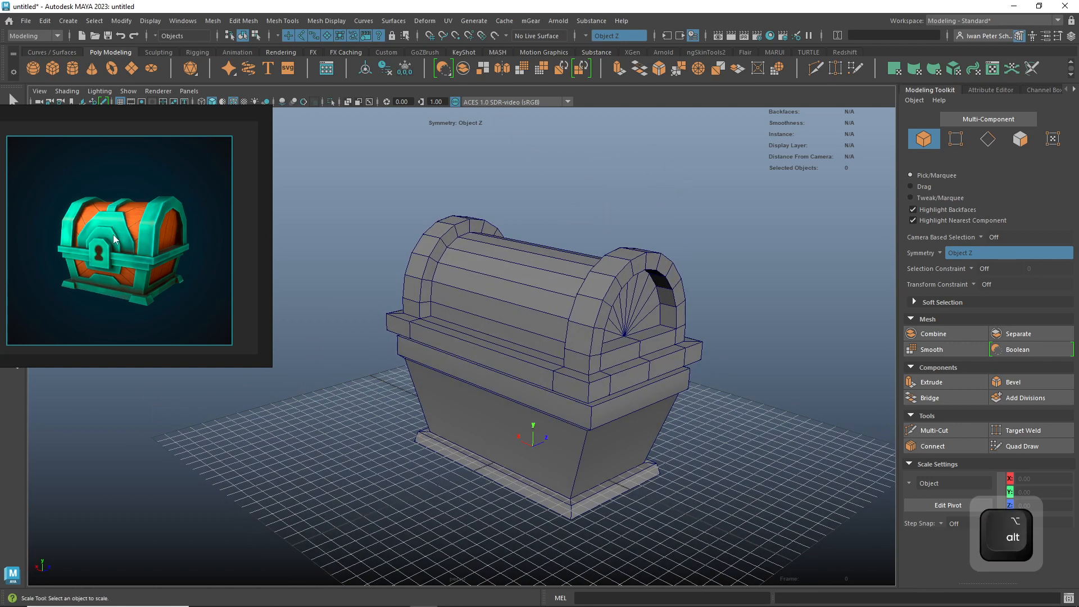
alt+drag(752, 262, 744, 267)
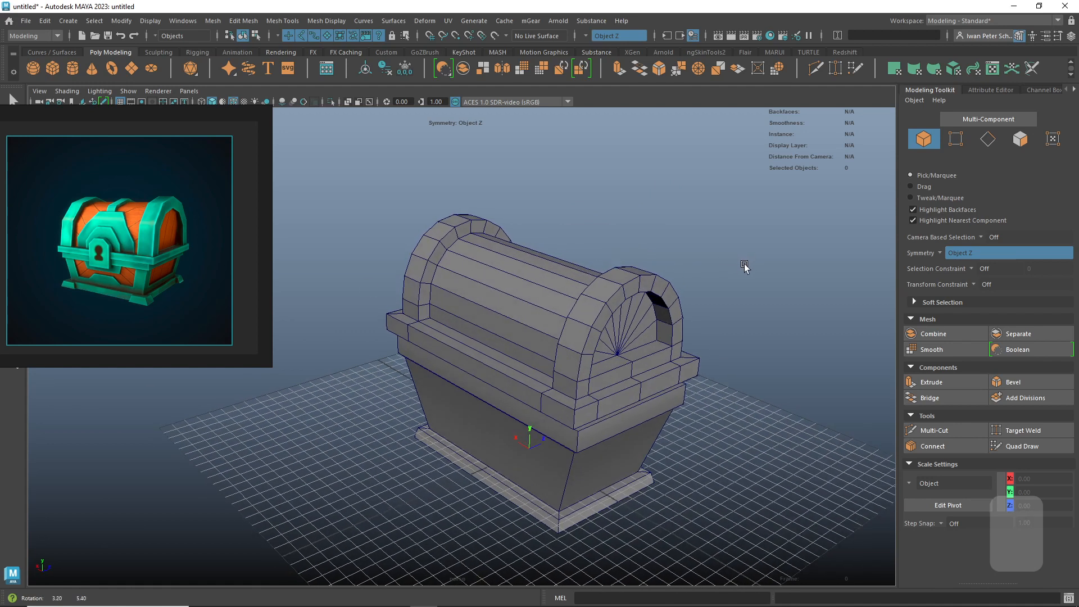
- Create a new polygon cube and set its X, Y and Z scale to 100
click(51, 67)
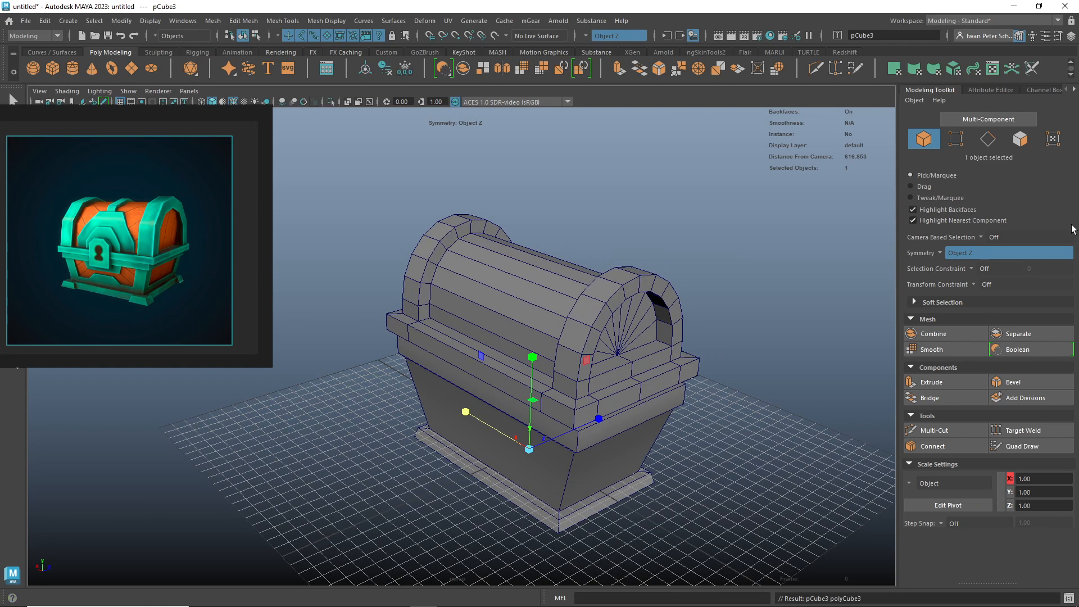
click(1072, 36)
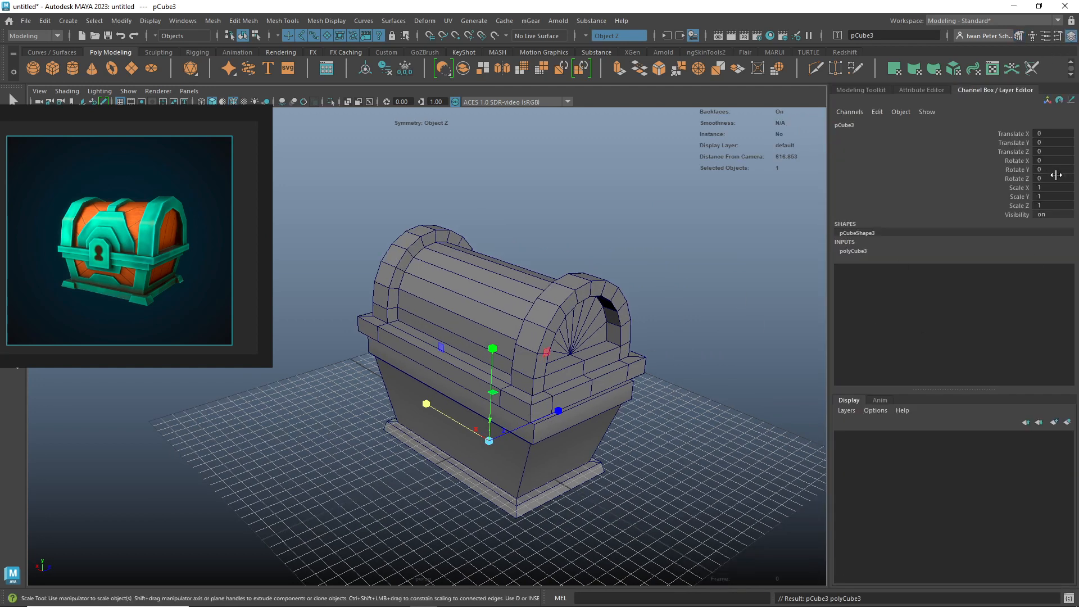
drag(1053, 190, 1053, 204)
text(100)
key(Return)
- Shrink the cube to a scale of about 45.4 × 45.4 × 31.9 and place it against the lid's front at about Y 113.7, Z -31.9
key(w)
drag(565, 410, 503, 433)
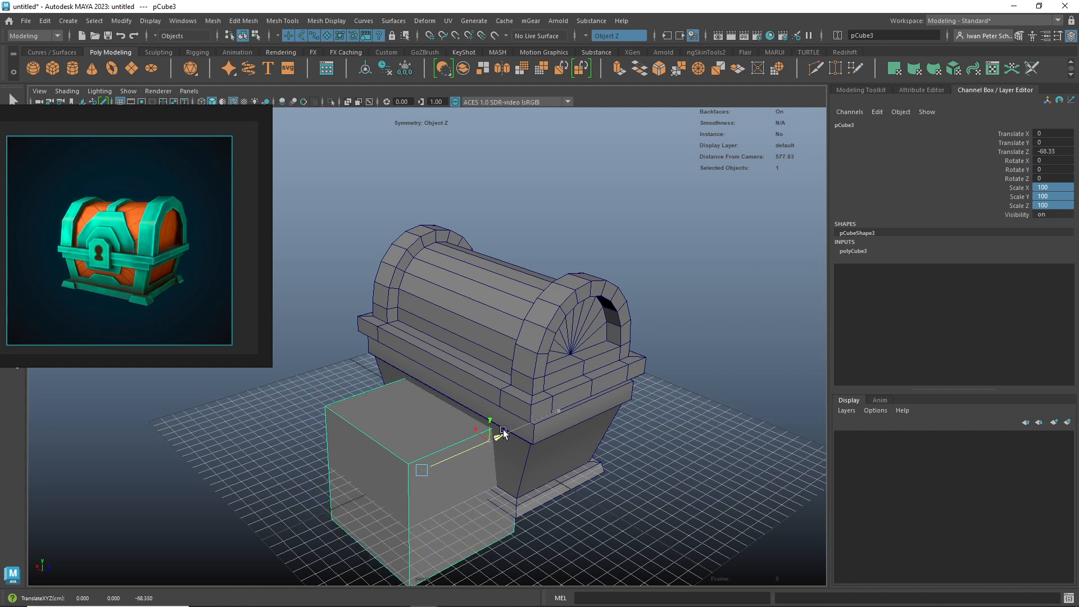
drag(422, 378, 412, 198)
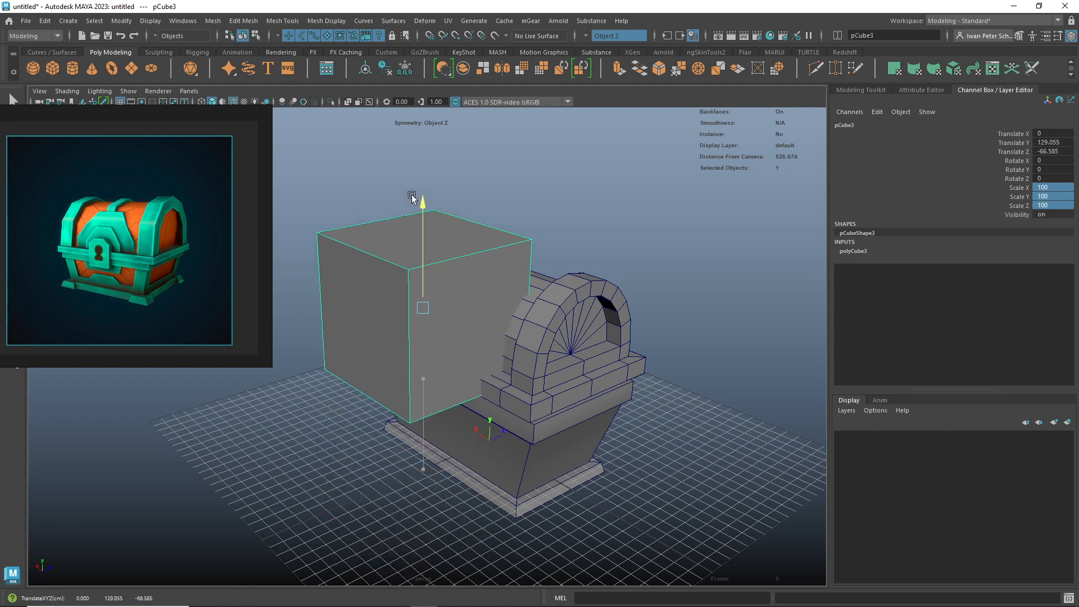
key(r)
drag(427, 310, 464, 399)
key(w)
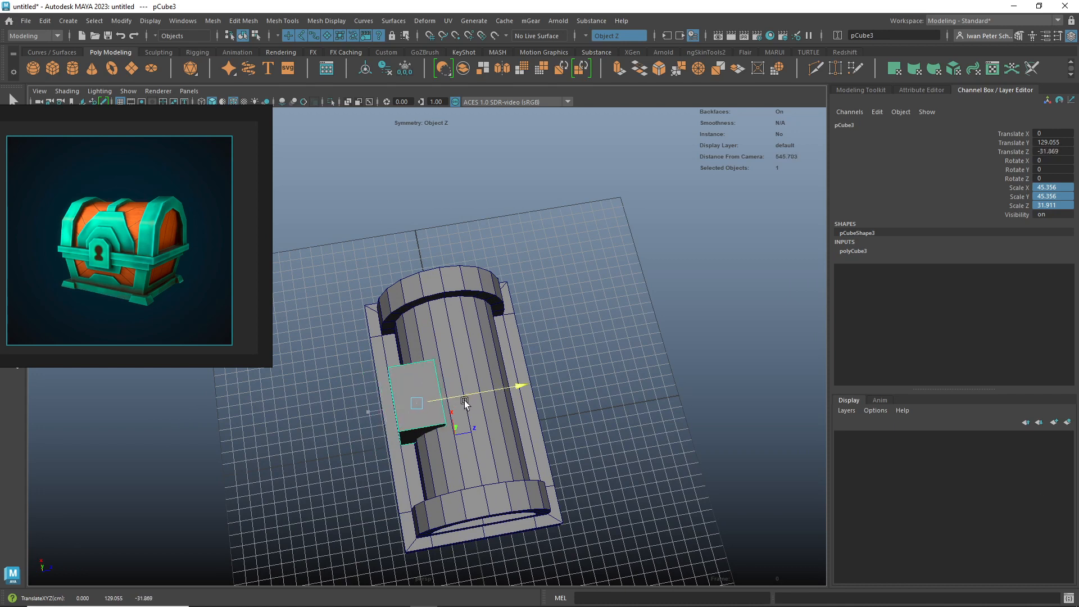
alt+drag(628, 443, 661, 372)
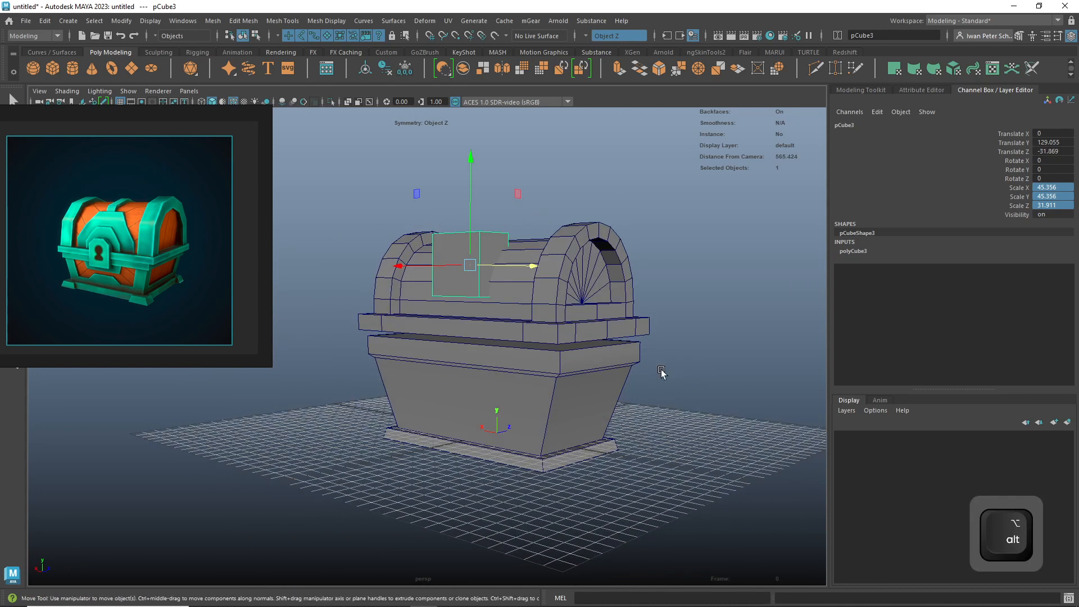
drag(471, 211, 551, 241)
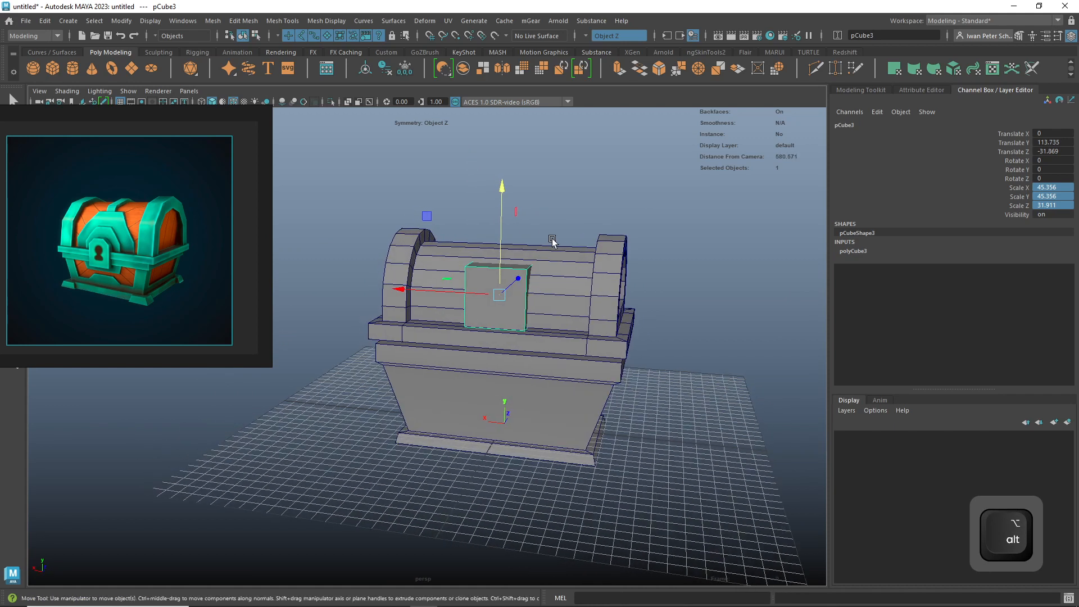
- Snap the cube's pivot straight down to the level of its bottom edge
alt+middle_drag(589, 323, 586, 331)
scroll(549, 300, up, 7)
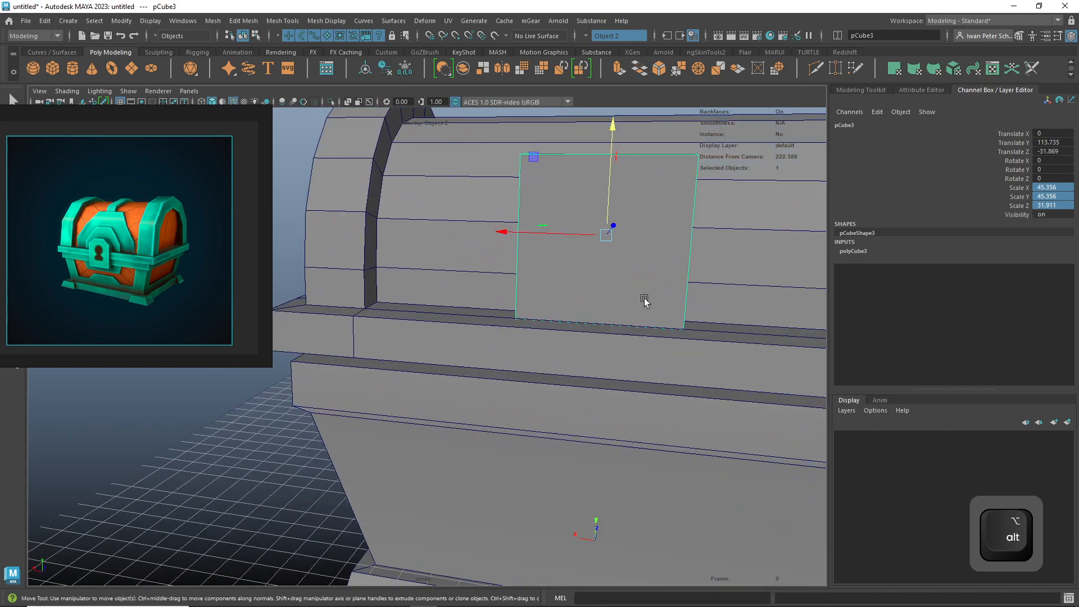
alt+middle_drag(646, 301, 544, 333)
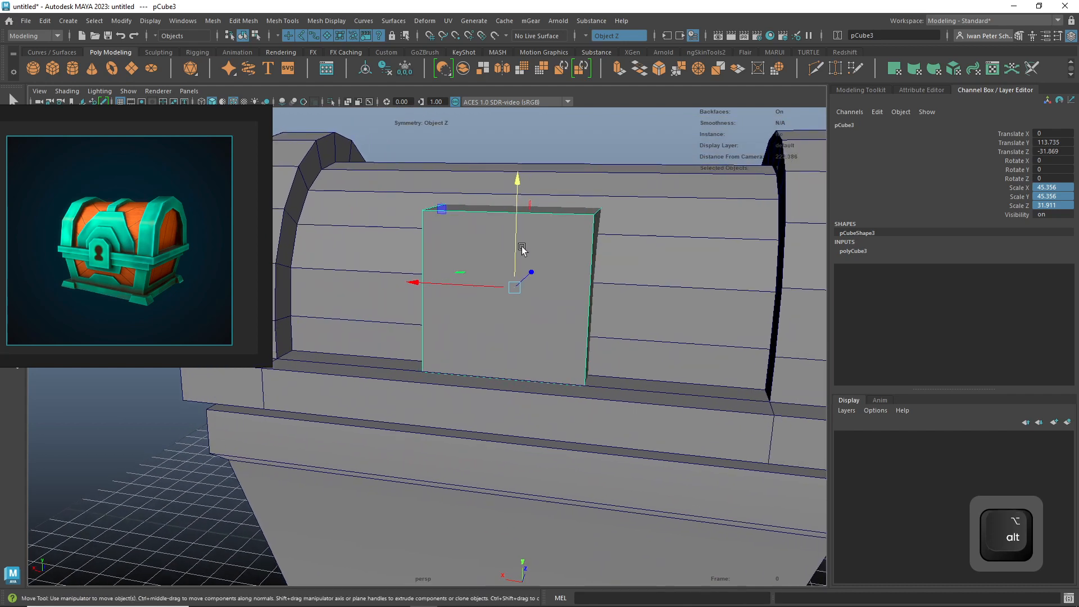
key(d)
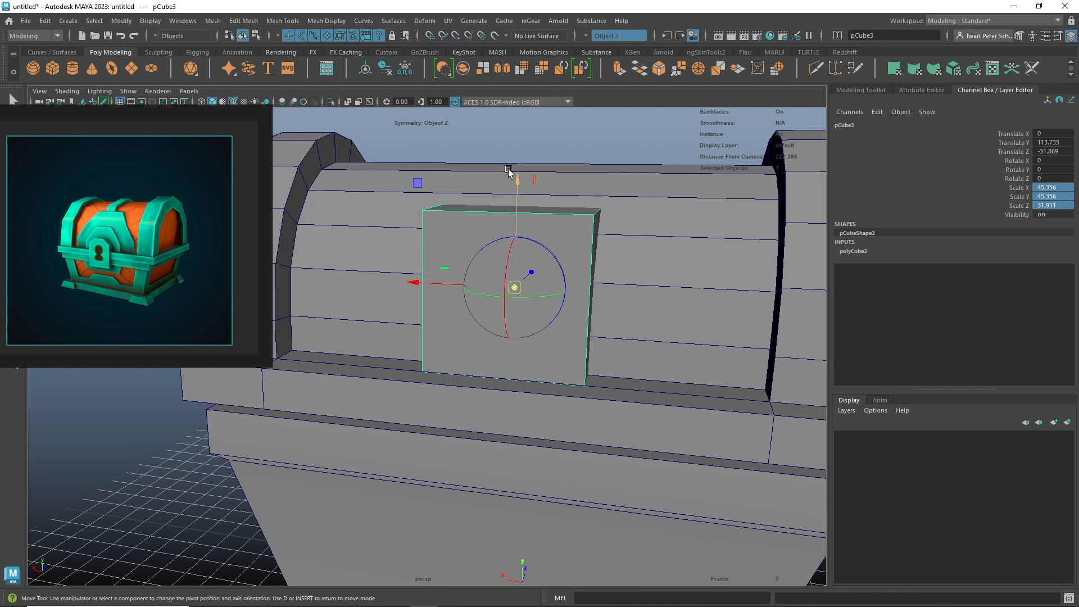
key(v)
drag(517, 200, 480, 330)
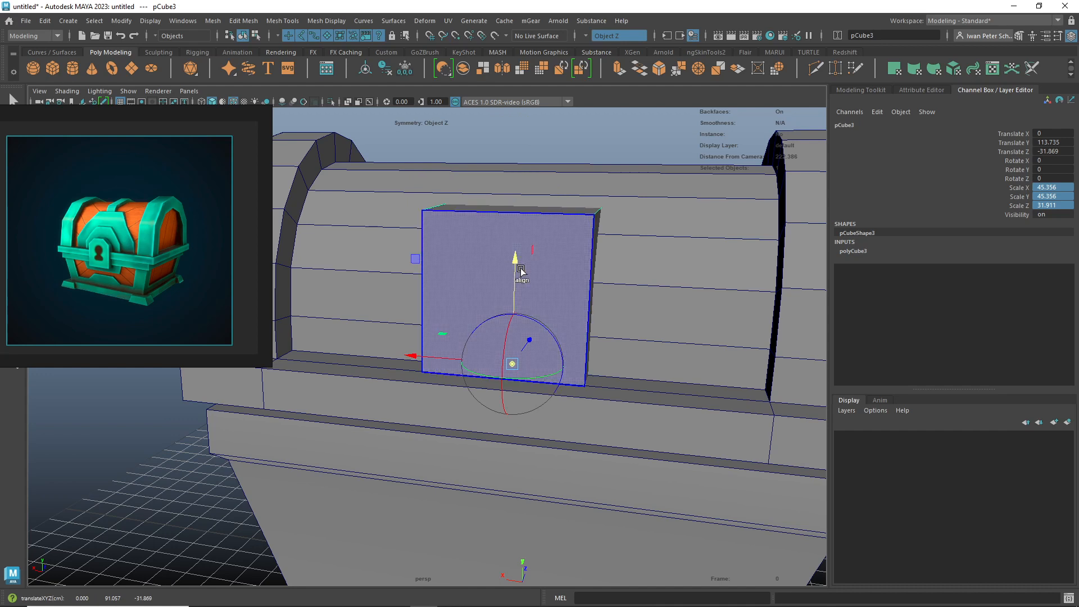
- Raise the block's top face to about Y 139.4, snapping it to the height of one of the lid's upper edges
key(d)
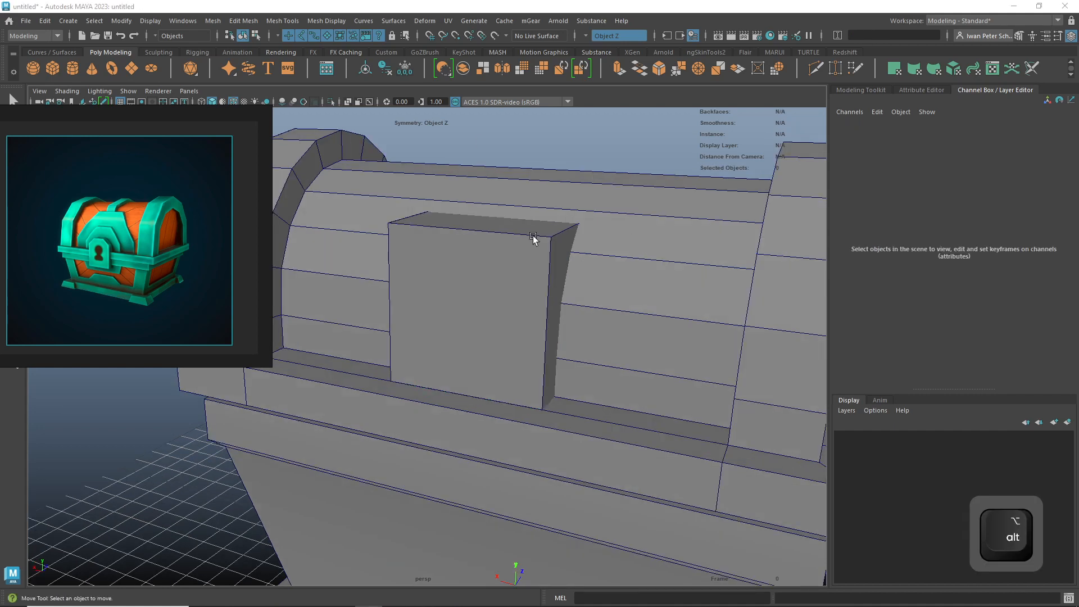
right_click(505, 226)
click(508, 256)
click(511, 226)
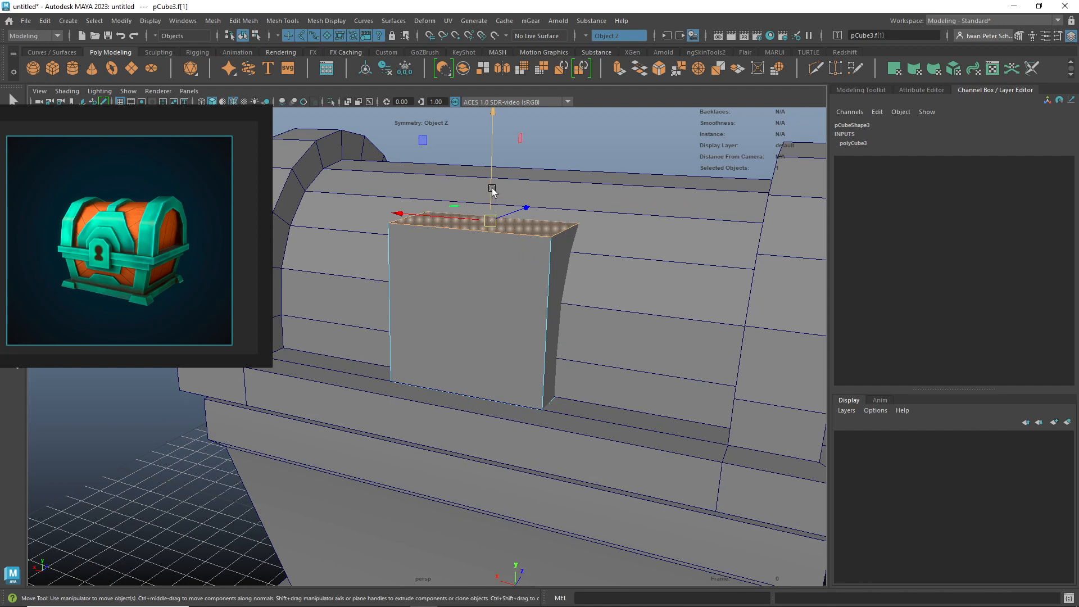
drag(492, 190, 490, 181)
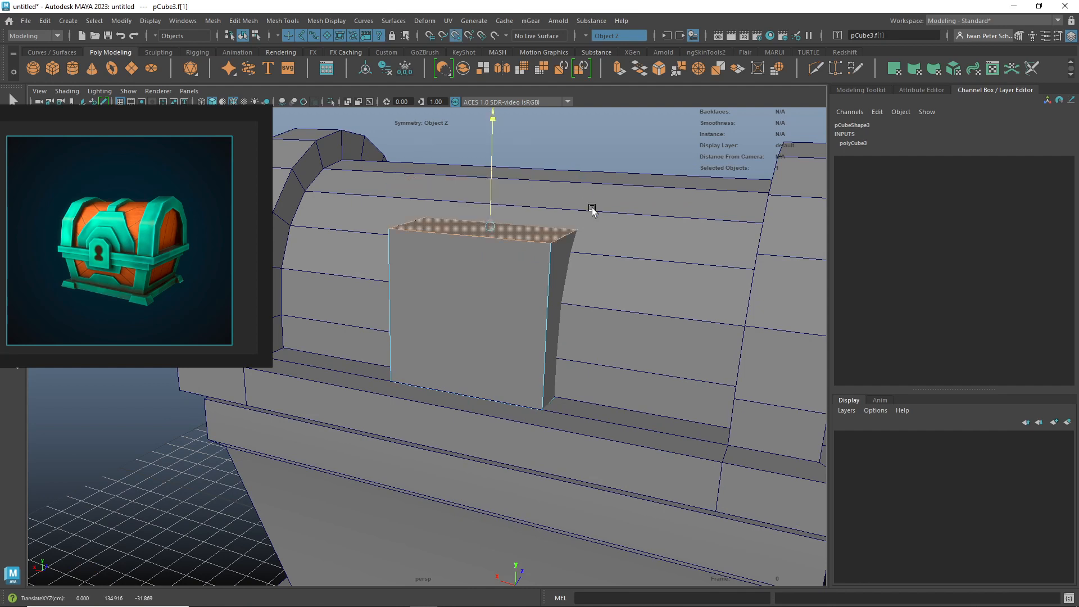
drag(715, 210, 308, 193)
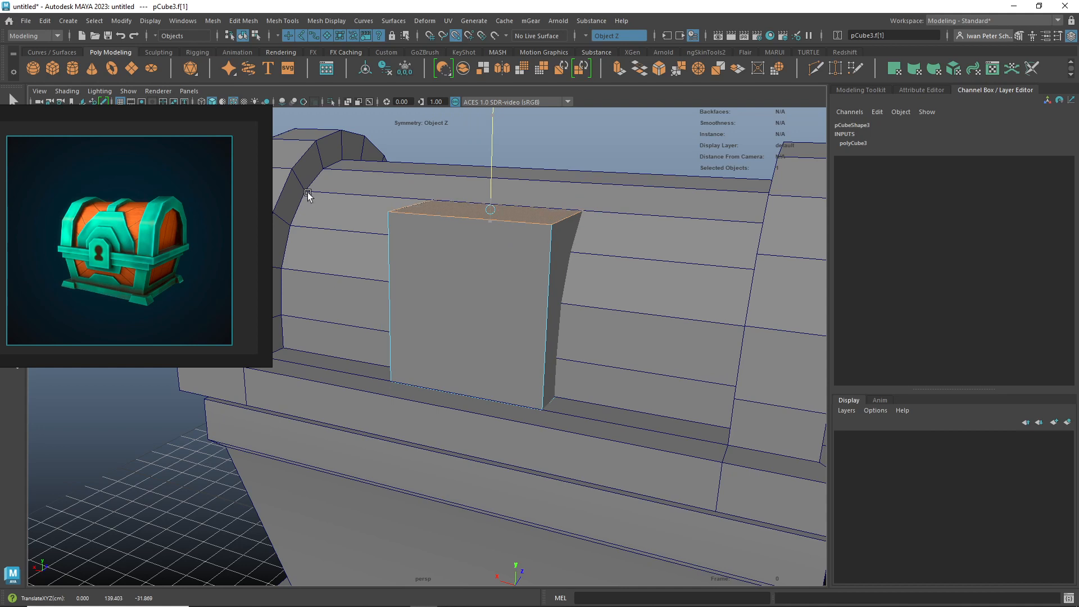
alt+drag(621, 272, 653, 285)
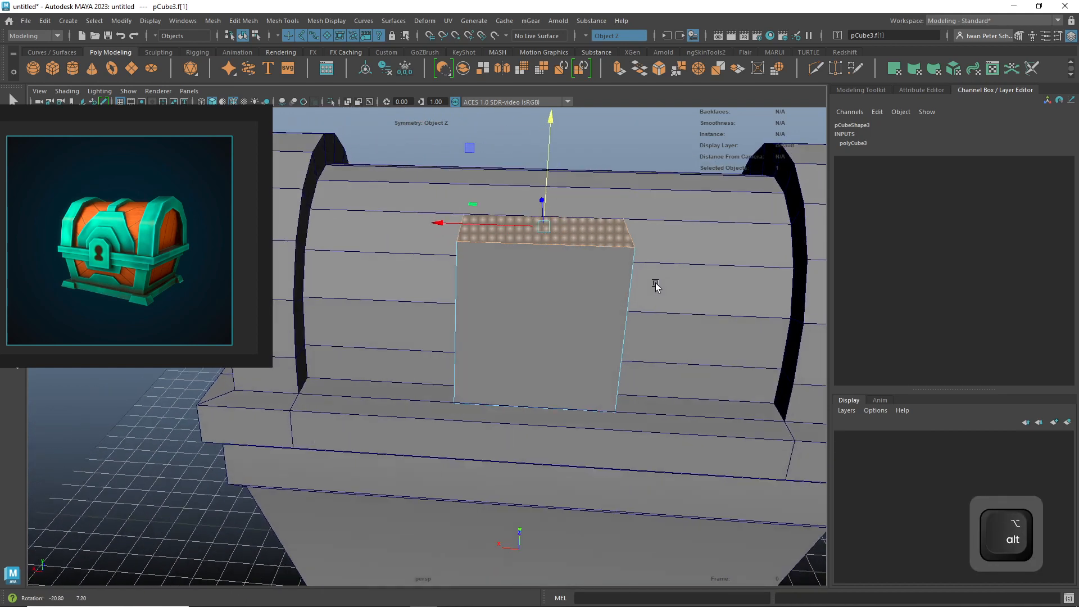
alt+drag(598, 258, 635, 293)
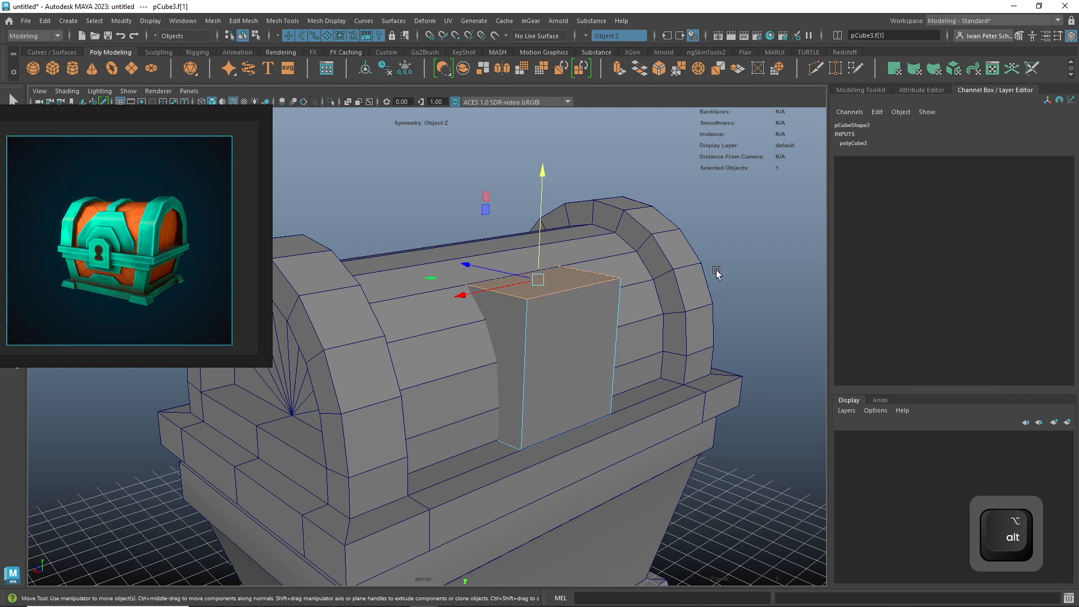
- Insert a horizontal edge loop around the block a little below its mid-height with the Multi-Cut tool
click(768, 265)
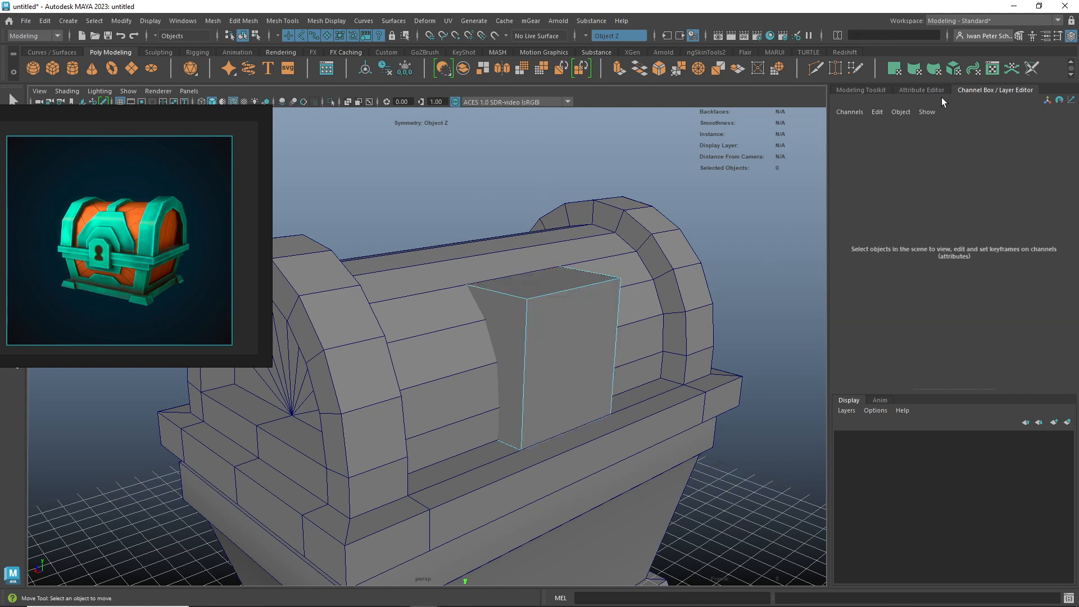
click(865, 92)
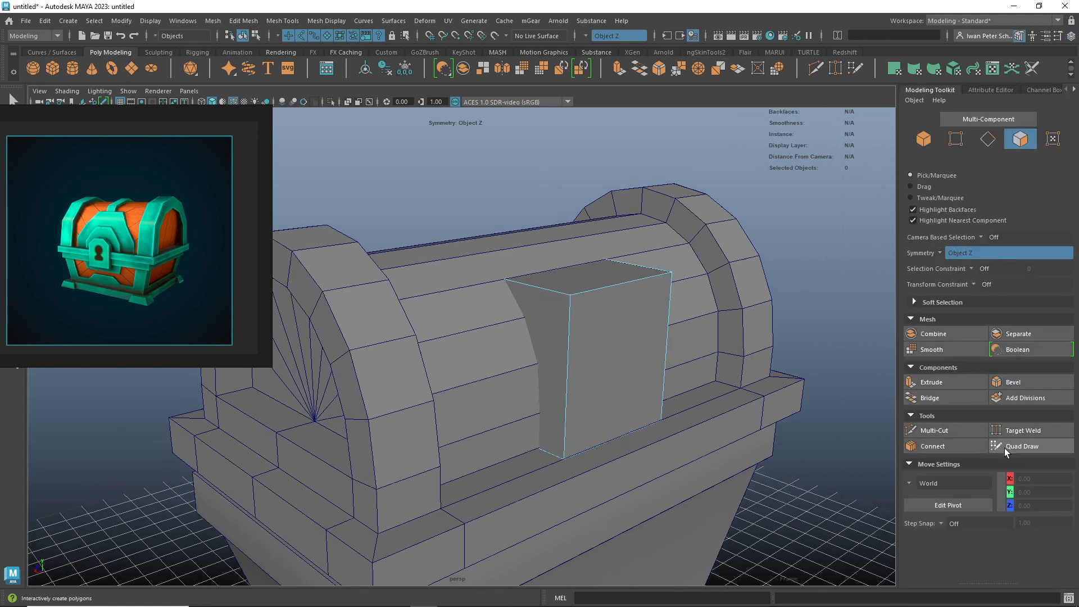
click(934, 430)
key(ctrl)
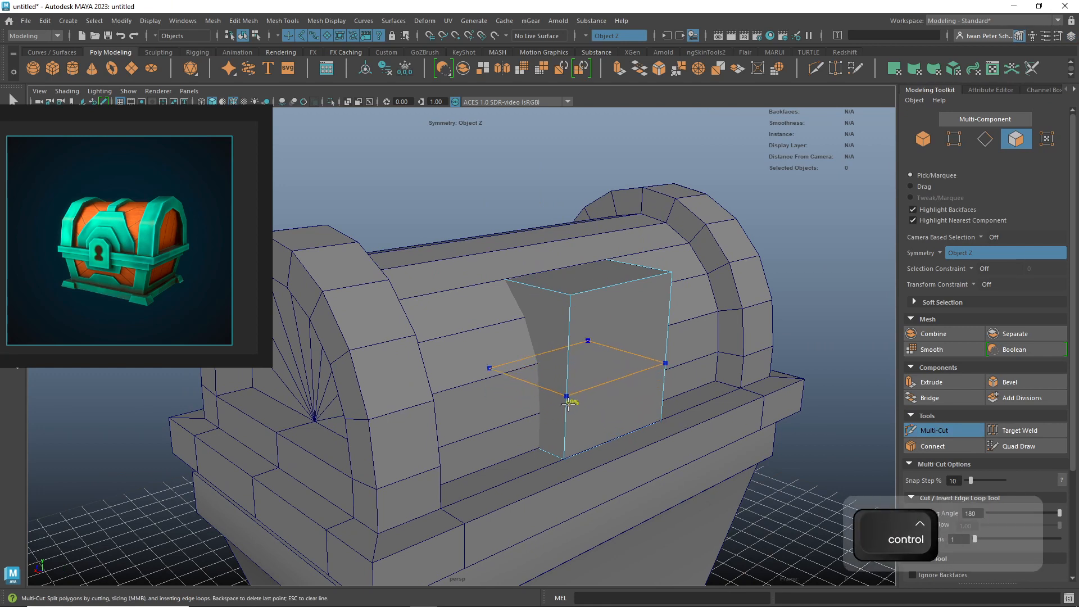
ctrl+shift+click(569, 400)
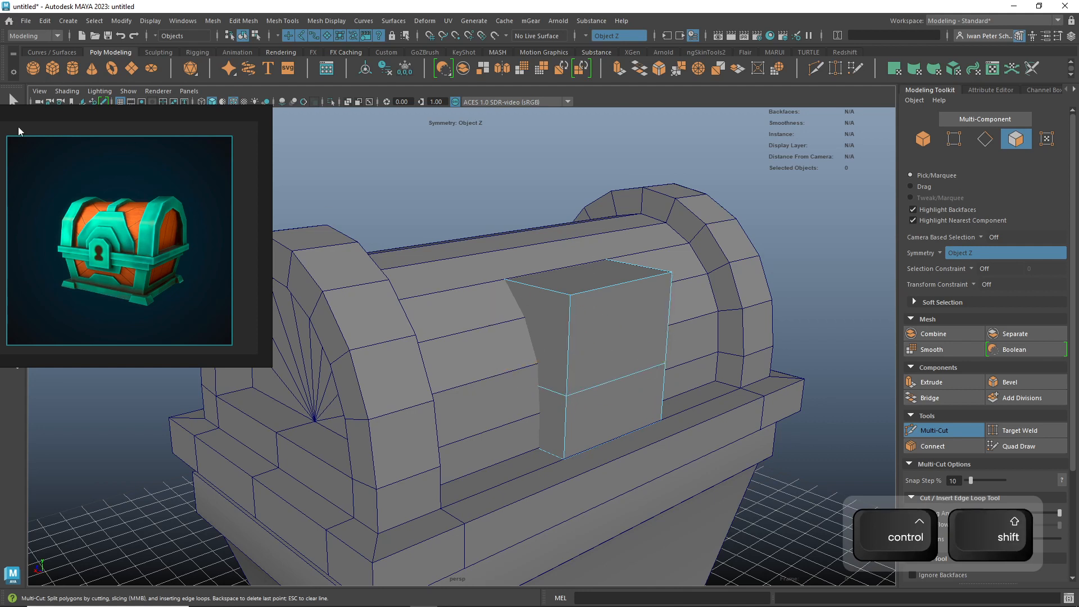
key(q)
- Return the block to object mode and isolate it in the viewport
alt+drag(645, 301, 624, 311)
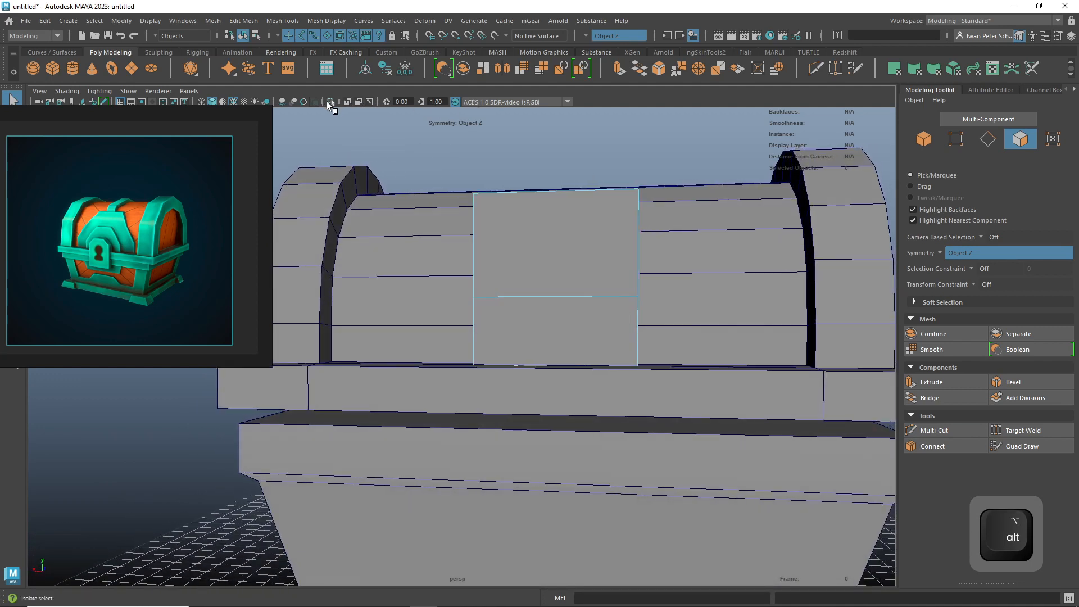
click(331, 102)
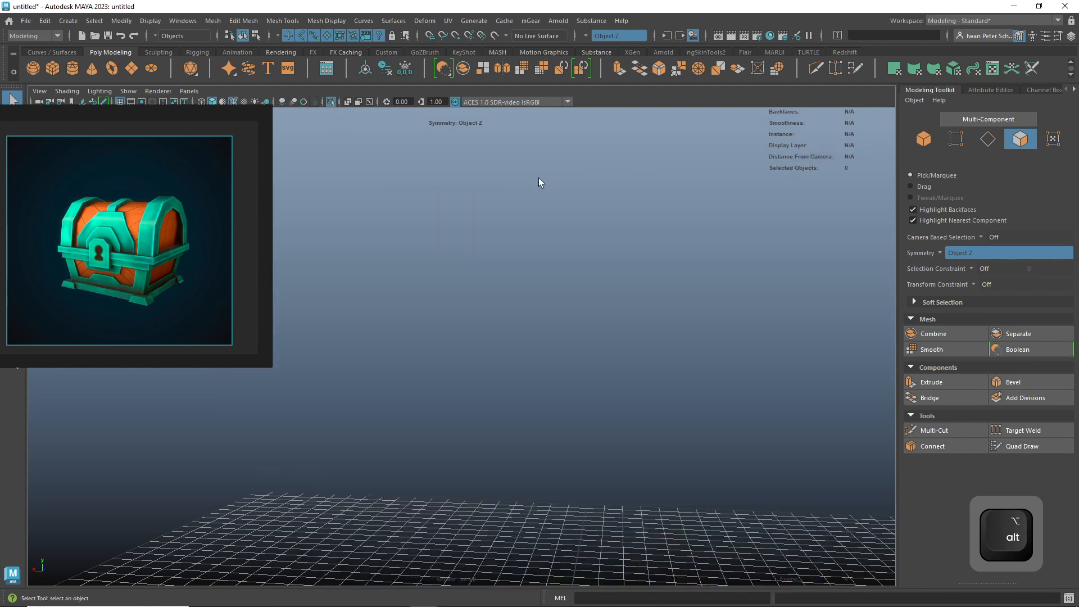
click(331, 102)
right_drag(536, 221, 582, 215)
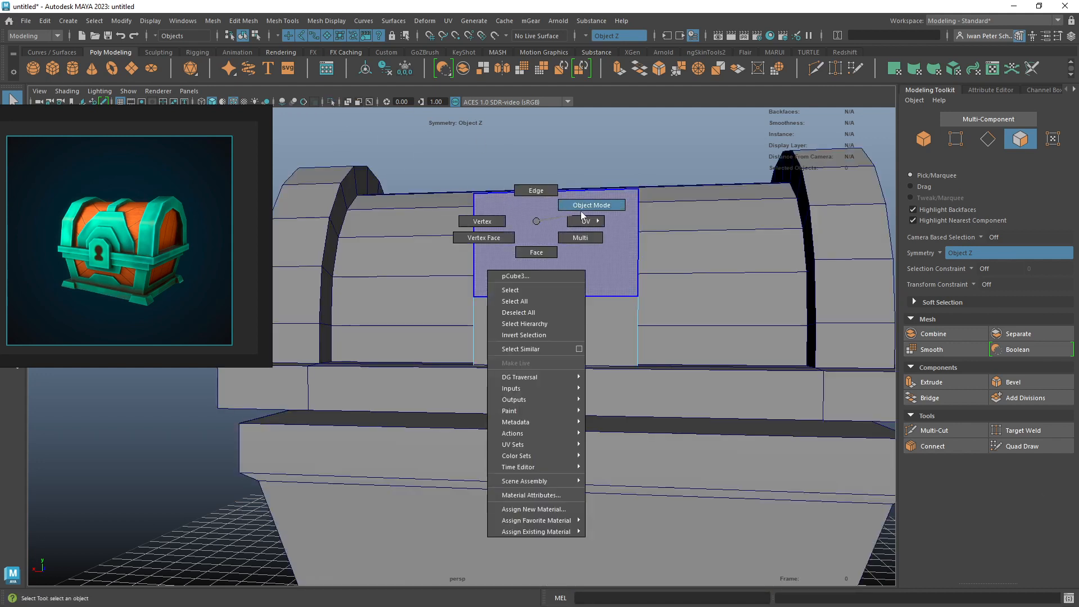
click(585, 205)
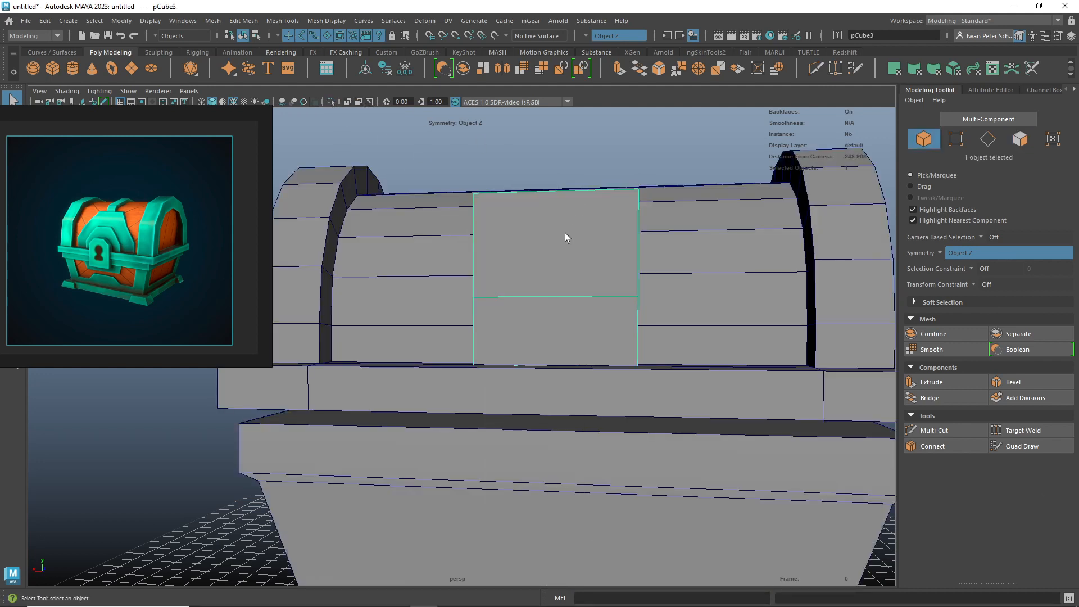
click(331, 102)
- Select the eight vertices in the block's two lower rows, bring back the whole scene, and scale them wider along X
alt+drag(525, 198, 609, 288)
right_drag(607, 289, 626, 278)
right_drag(559, 286, 556, 286)
alt+drag(682, 314, 750, 322)
drag(457, 398, 719, 289)
alt+drag(719, 289, 597, 344)
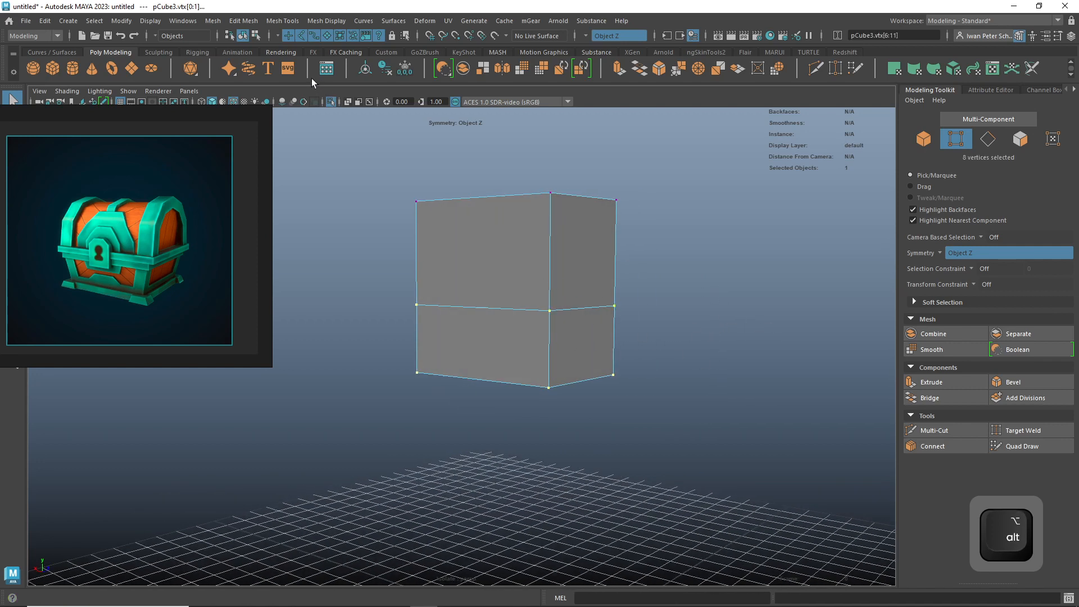
click(332, 105)
alt+drag(612, 289, 647, 287)
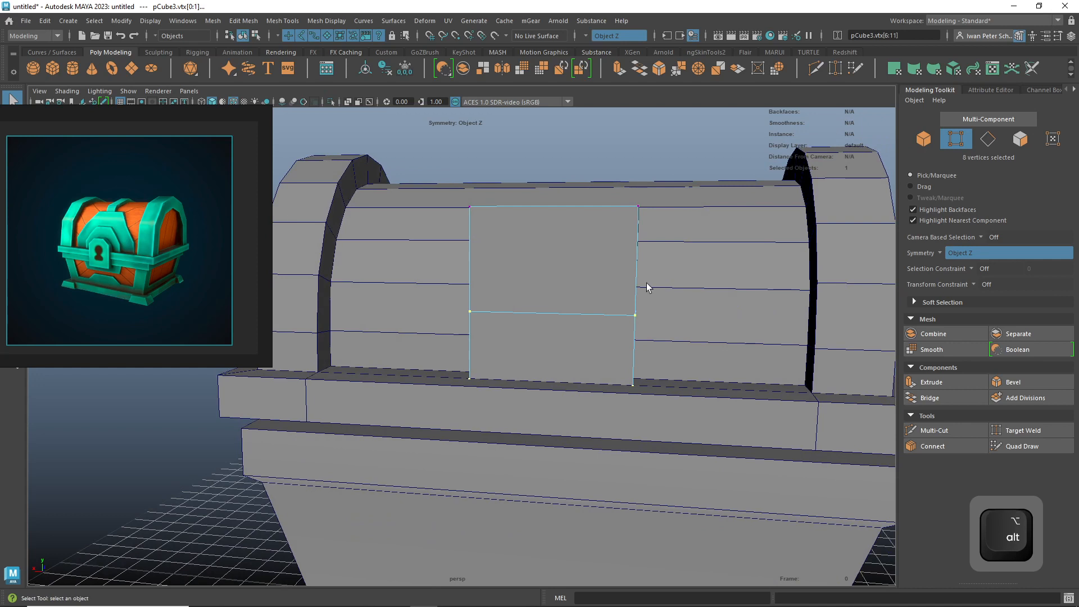
key(r)
drag(452, 347, 366, 366)
- Try to move the block's top front edge back along Z with Object Z symmetry on
right_drag(479, 313, 475, 253)
click(515, 310)
key(w)
drag(558, 235, 710, 213)
click(409, 304)
drag(402, 275, 541, 257)
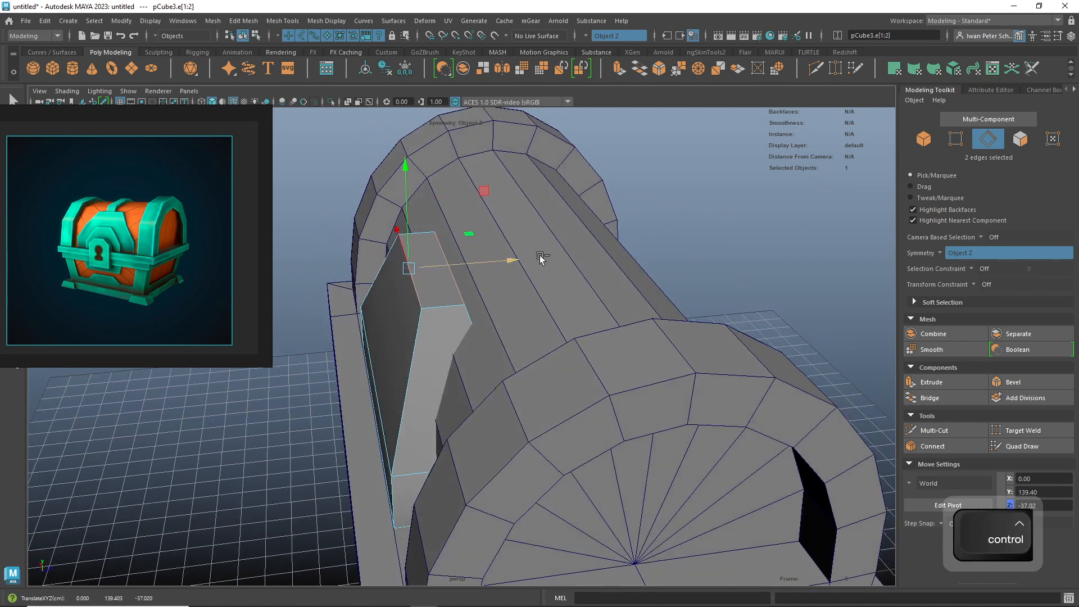
key(ctrl+z)
click(379, 265)
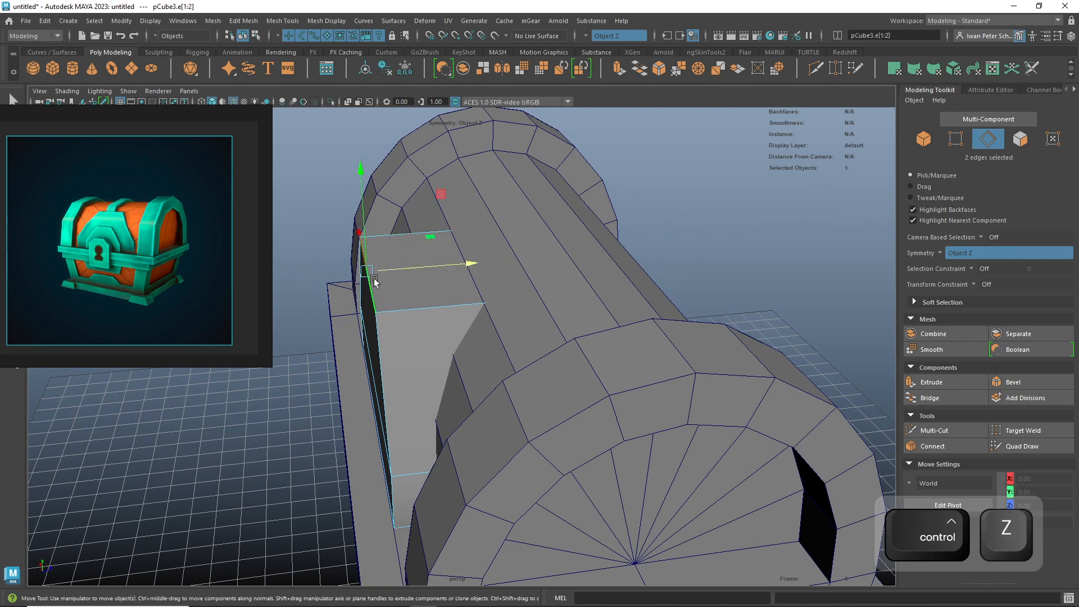
drag(438, 265, 468, 272)
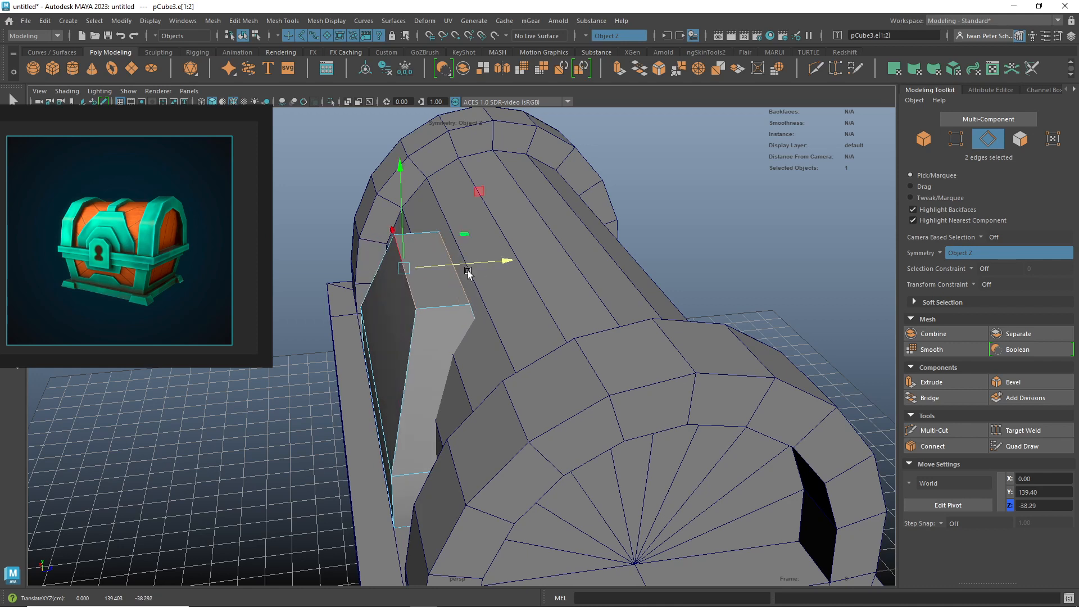
key(ctrl+z)
- Turn symmetry off and move the block's top front edge back toward the lid to about Z -33.5
click(586, 36)
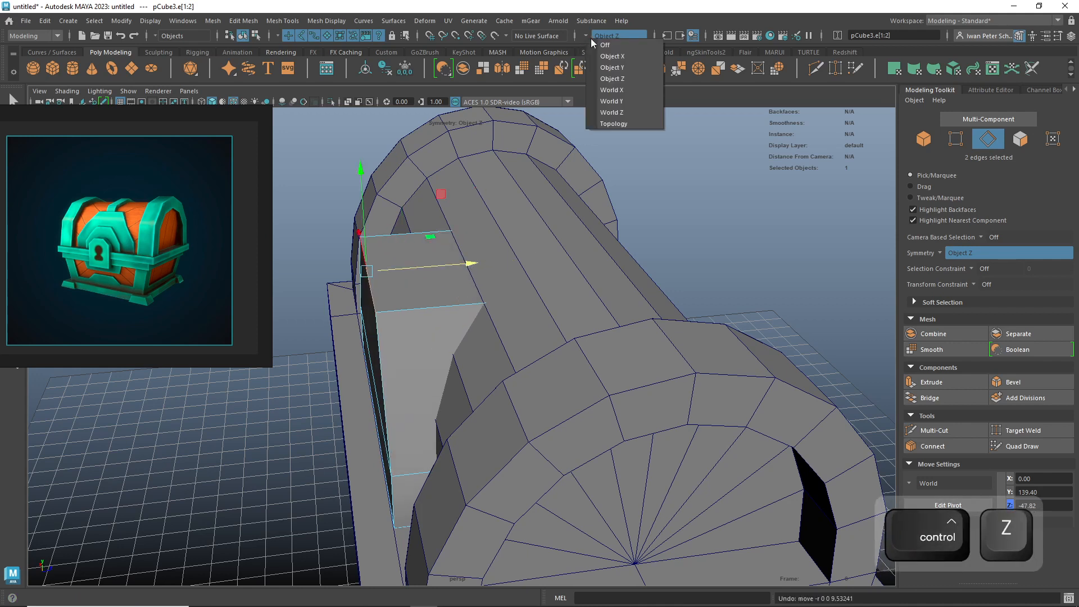
click(608, 46)
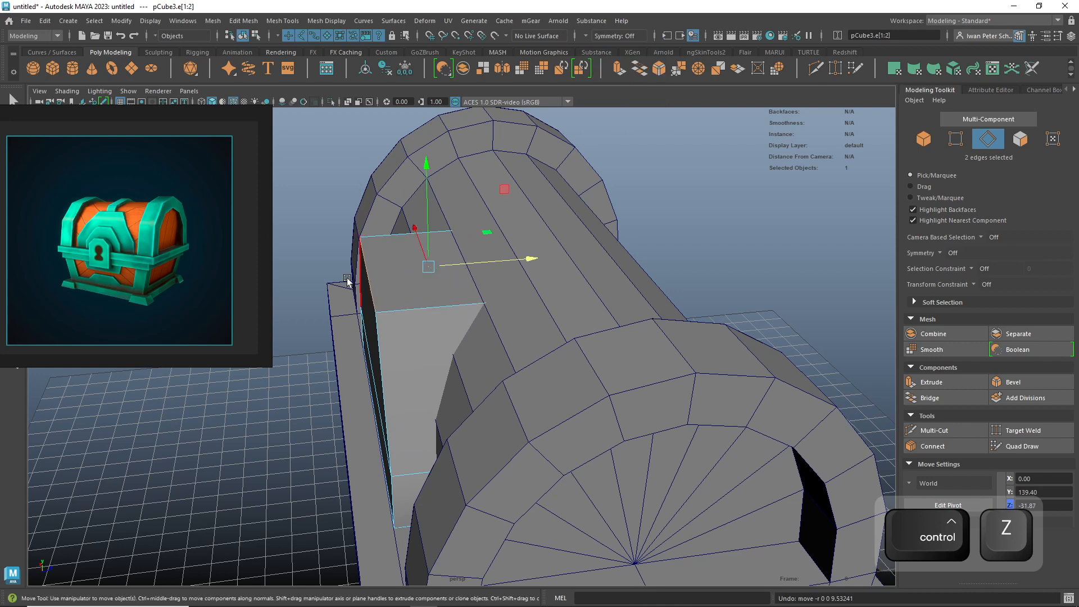
click(318, 236)
click(370, 281)
drag(398, 270, 453, 267)
alt+drag(551, 247, 701, 225)
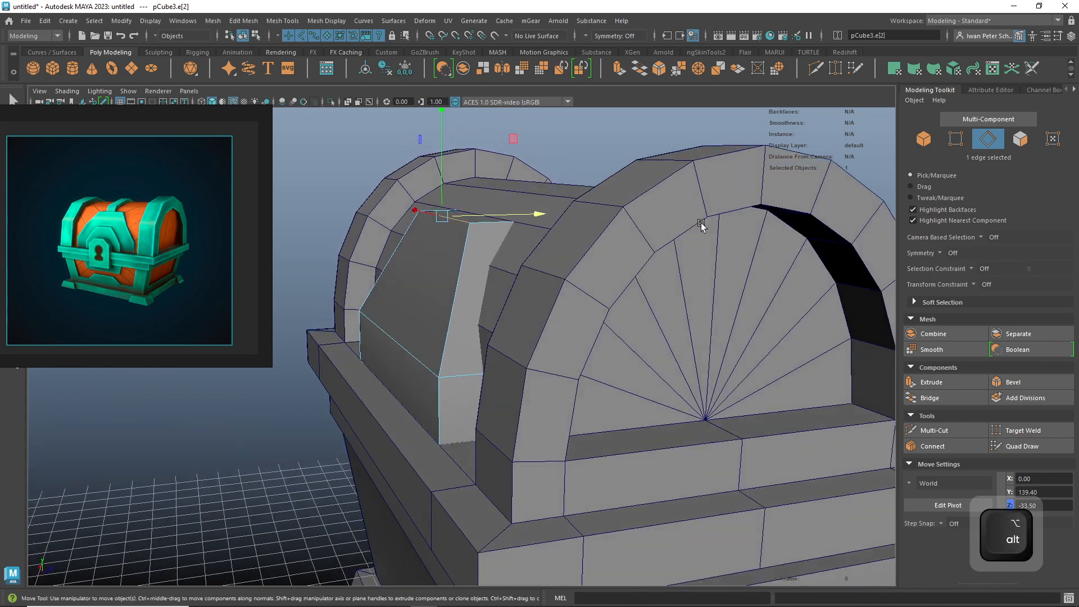
- Try to scale the block's two slanted front edges inward along X
alt+drag(559, 137, 569, 178)
click(678, 267)
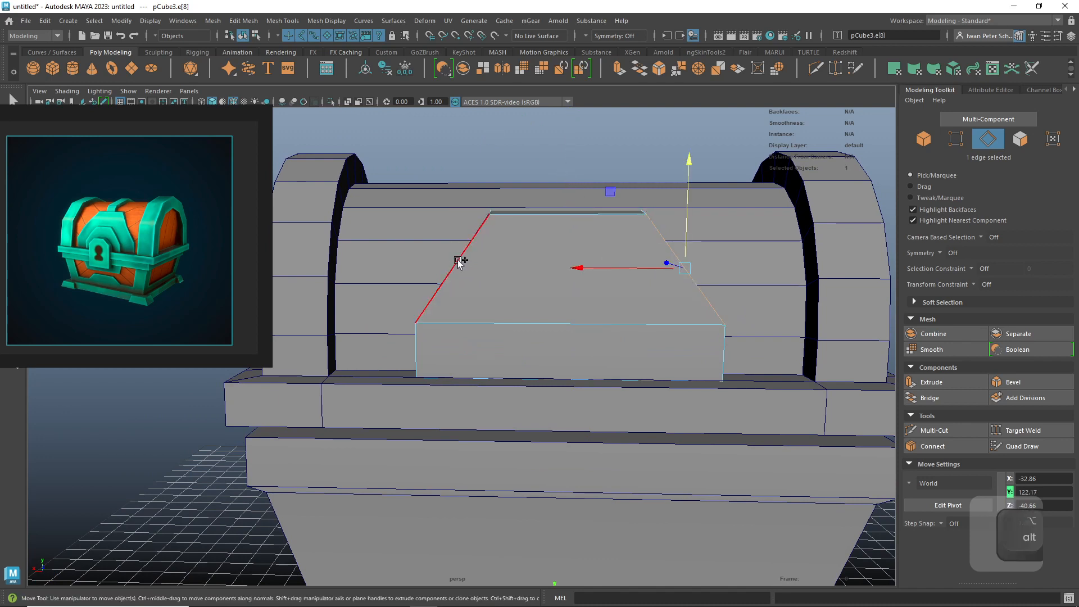
shift+click(459, 260)
key(r)
drag(486, 269, 498, 267)
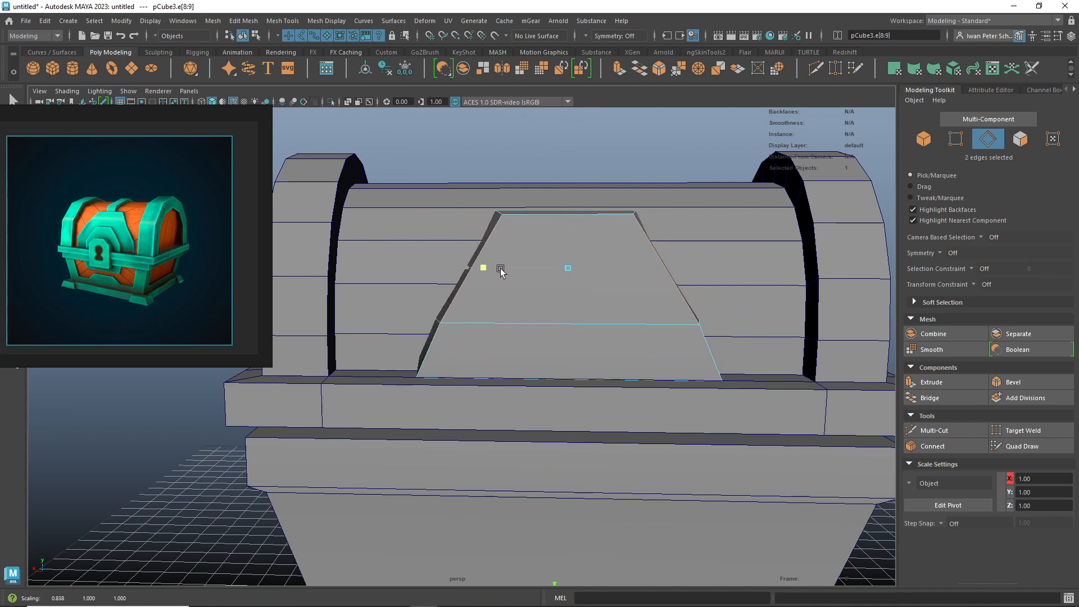
key(ctrl+z)
click(648, 148)
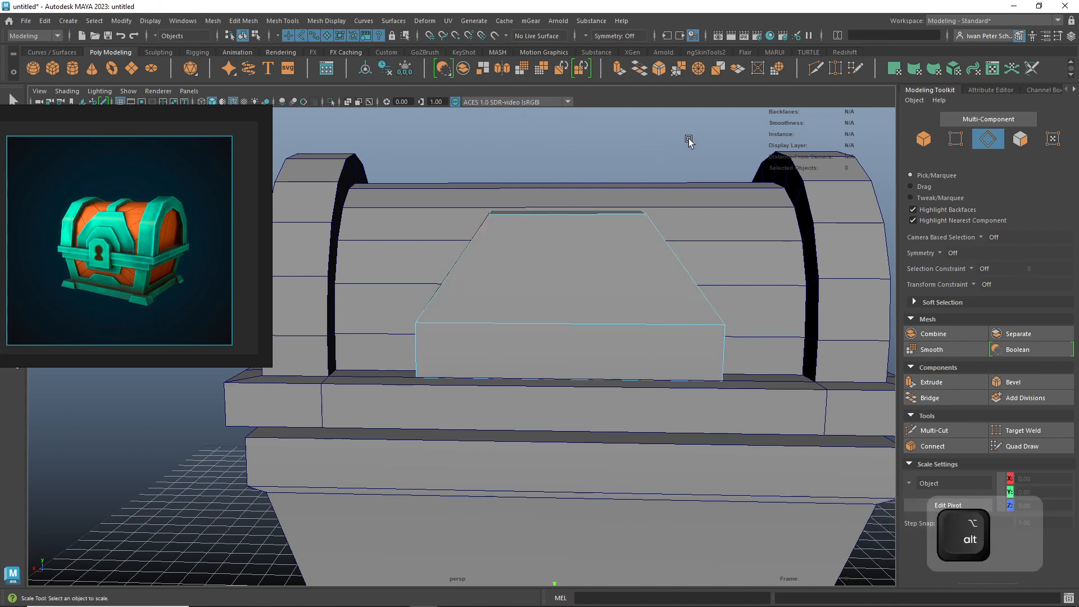
- Select the two vertical front edges of the block's lower part, isolate them, and scale them slightly inward along X
alt+drag(686, 137, 649, 142)
click(673, 360)
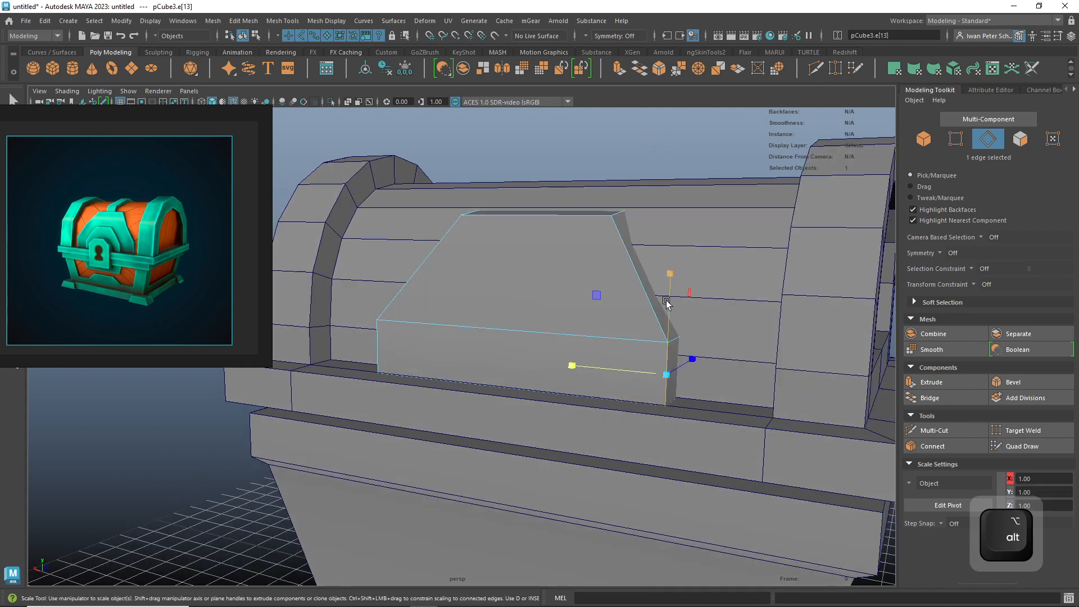
alt+drag(525, 185, 577, 162)
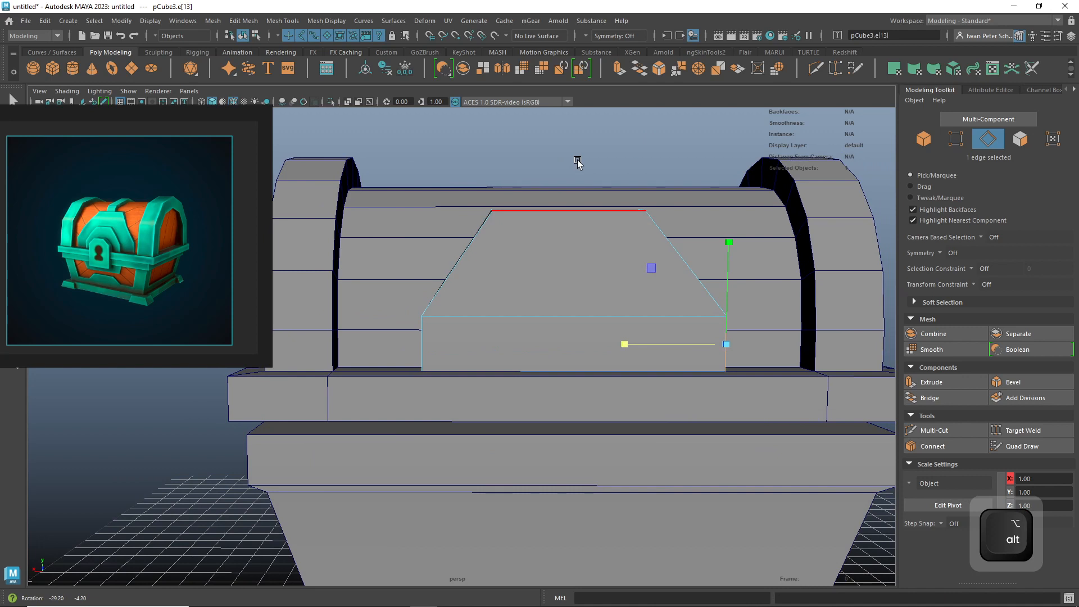
shift+click(423, 339)
drag(472, 344, 482, 344)
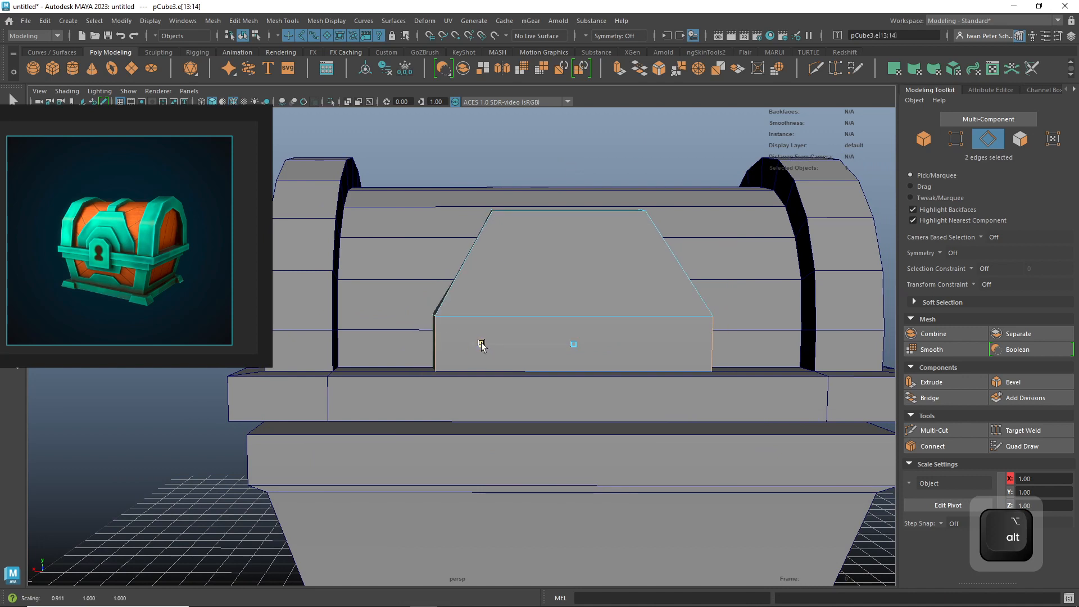
key(ctrl+z)
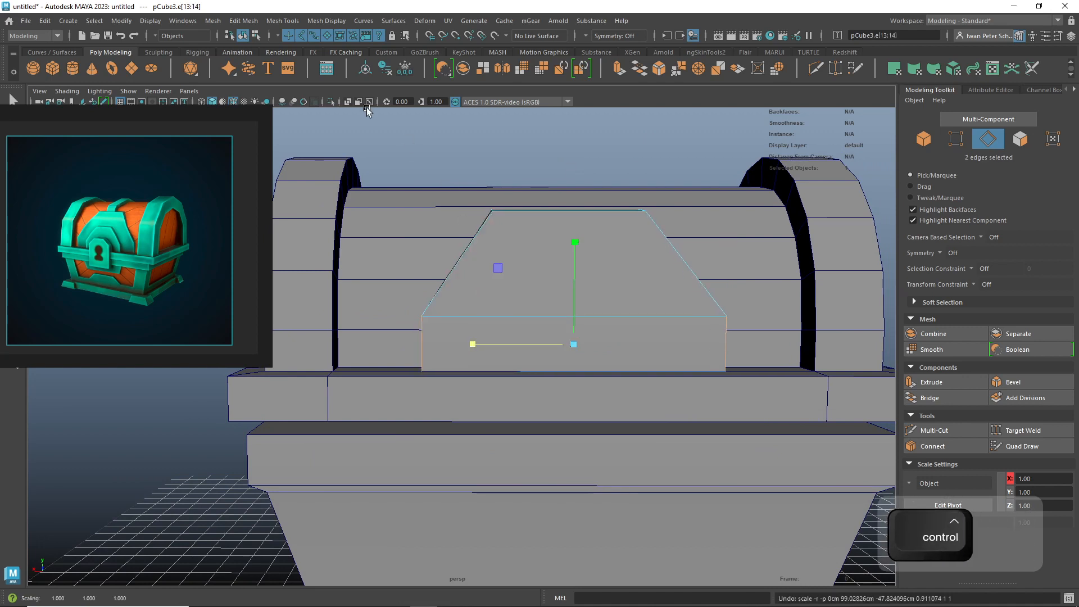
click(331, 102)
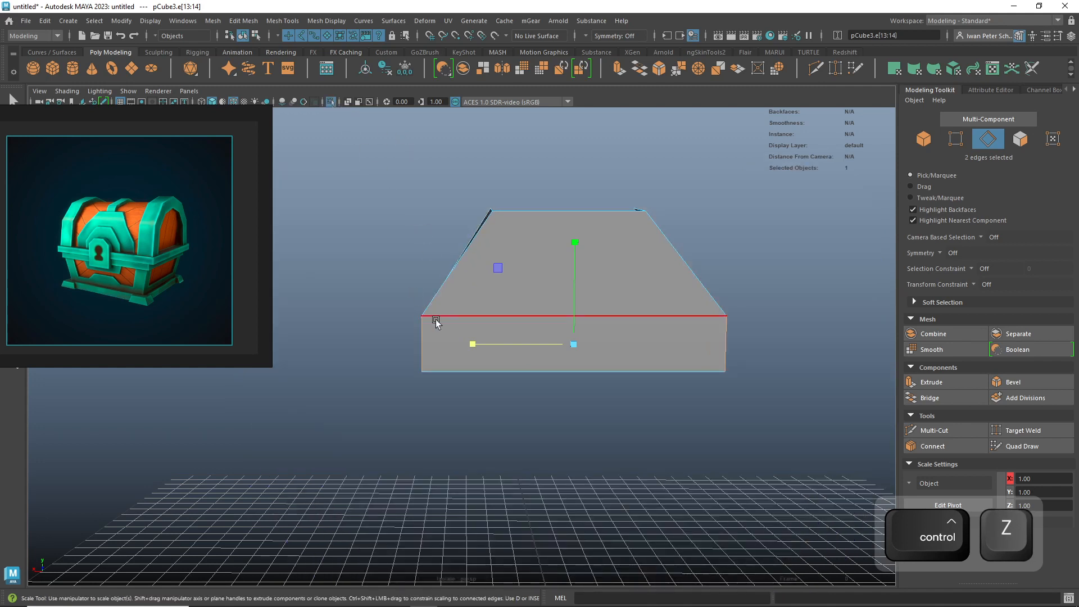
drag(473, 345, 480, 346)
- Lower the block's top front edge slightly so the top slopes forward, and return the block to object mode
click(528, 212)
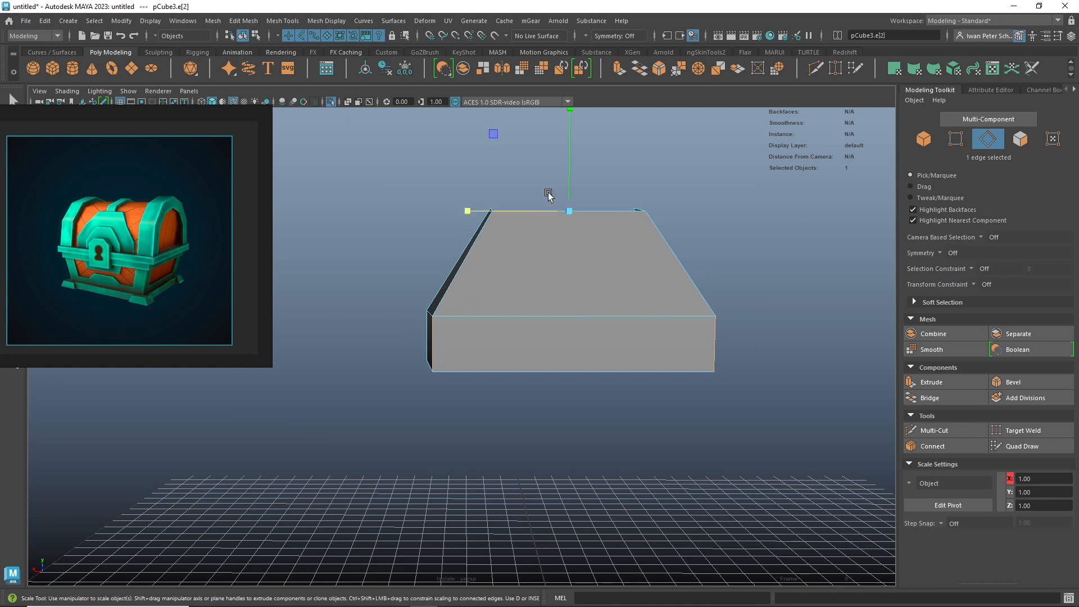
drag(574, 169, 638, 191)
key(w)
click(651, 207)
right_drag(519, 246, 573, 227)
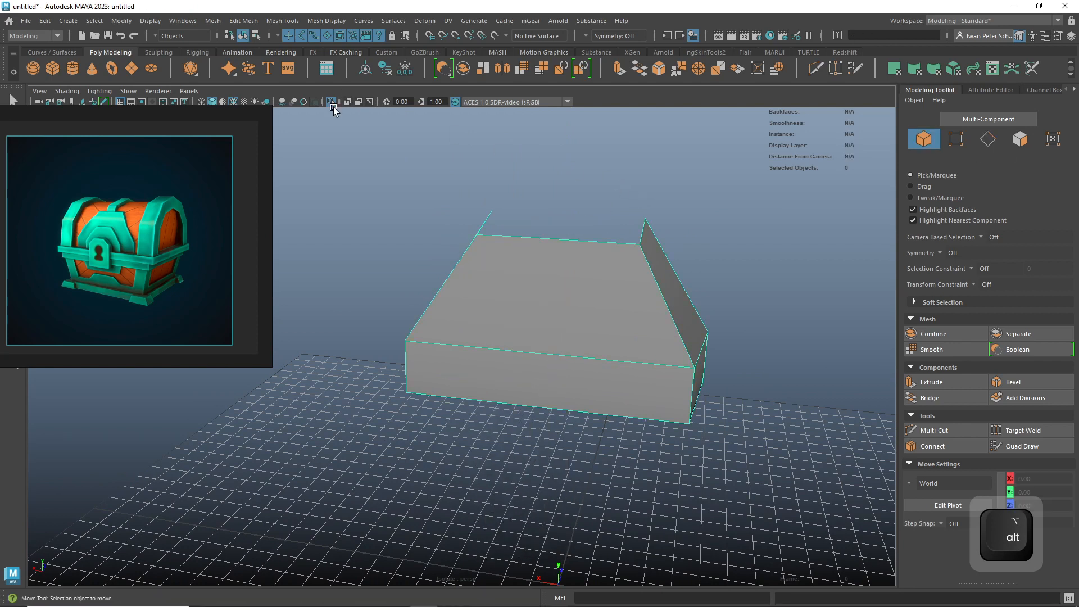
- Isolate the complete block object and frame its front face in the orthographic back view
click(331, 105)
click(577, 290)
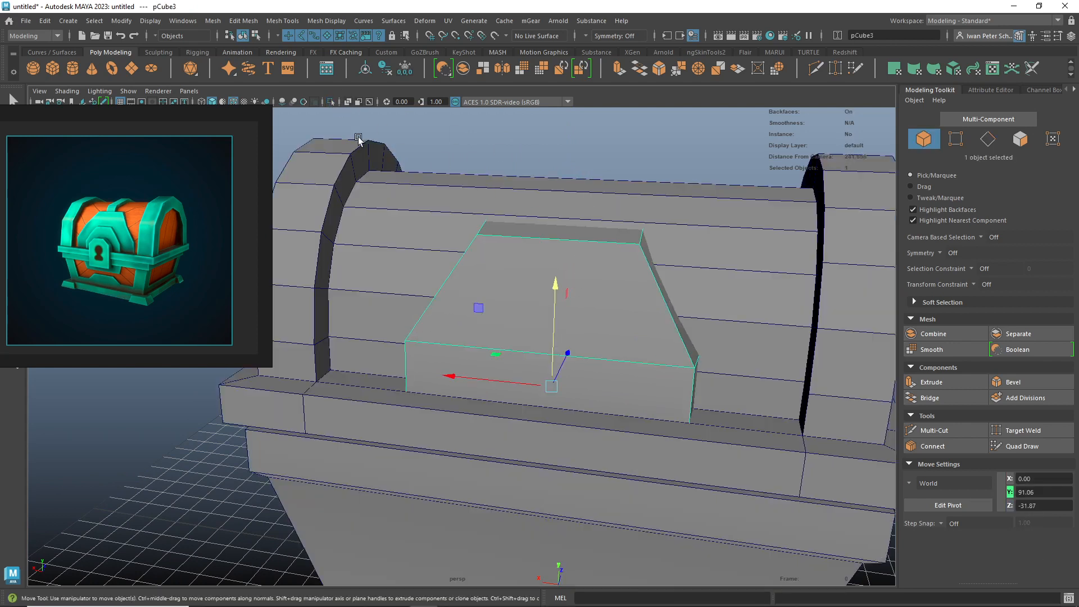
click(332, 105)
alt+drag(564, 163, 558, 145)
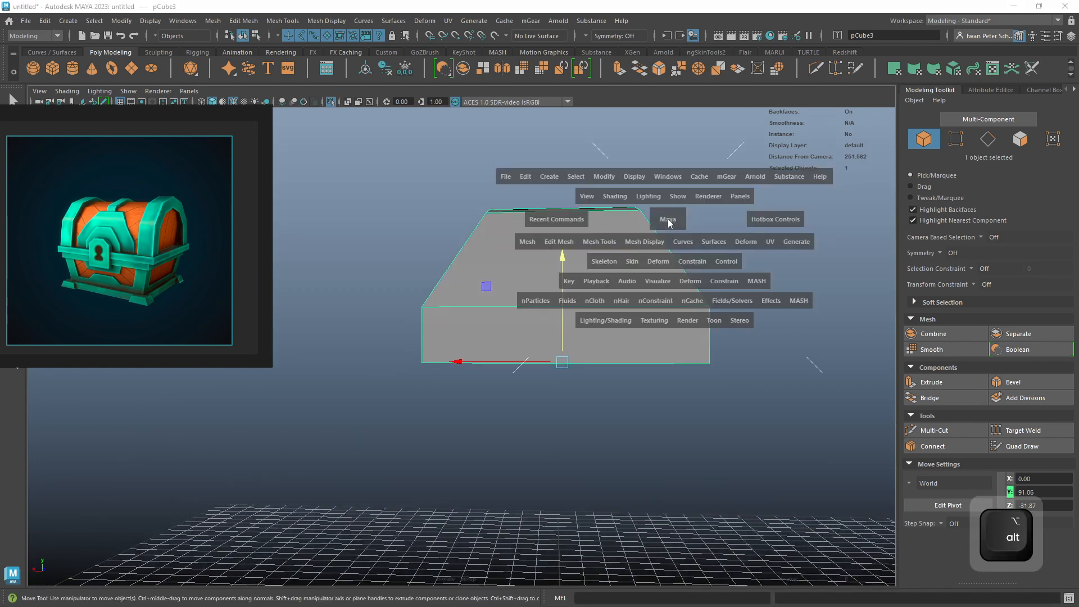
key(space)
drag(666, 257, 665, 255)
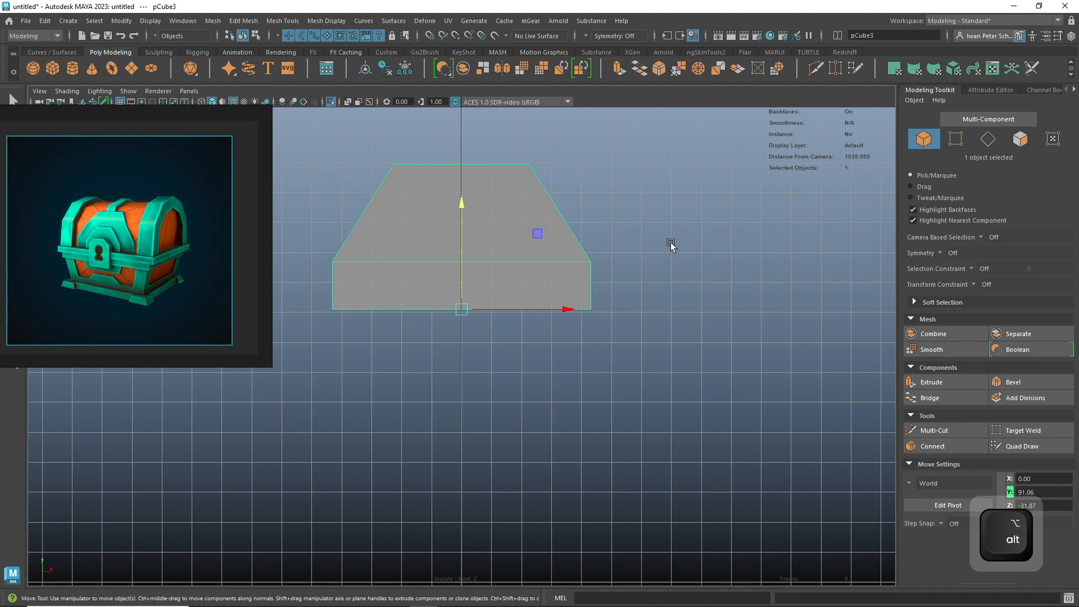
key(space)
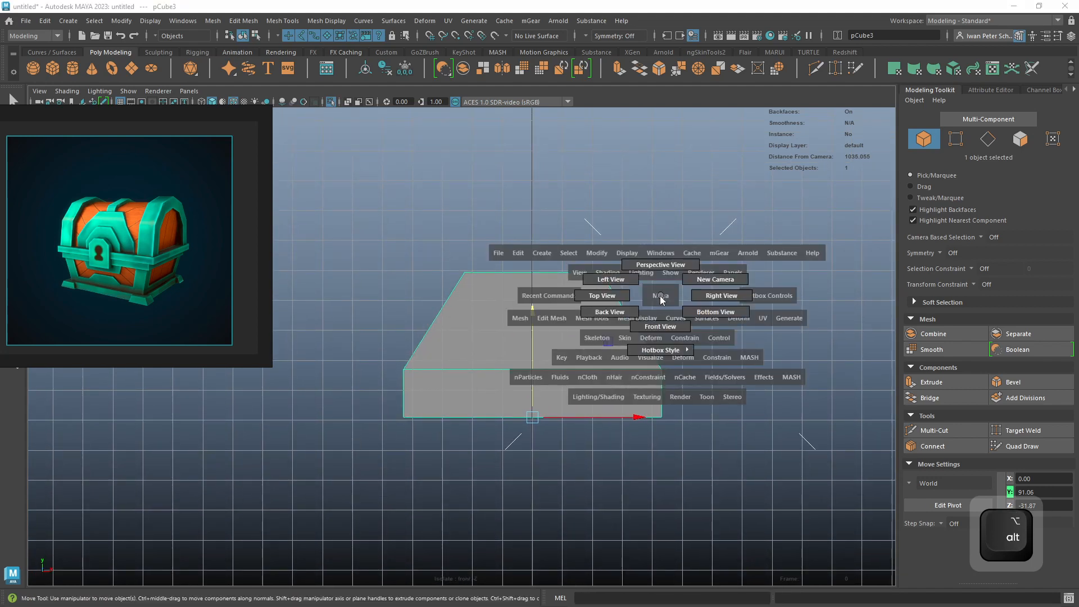
drag(620, 316, 619, 313)
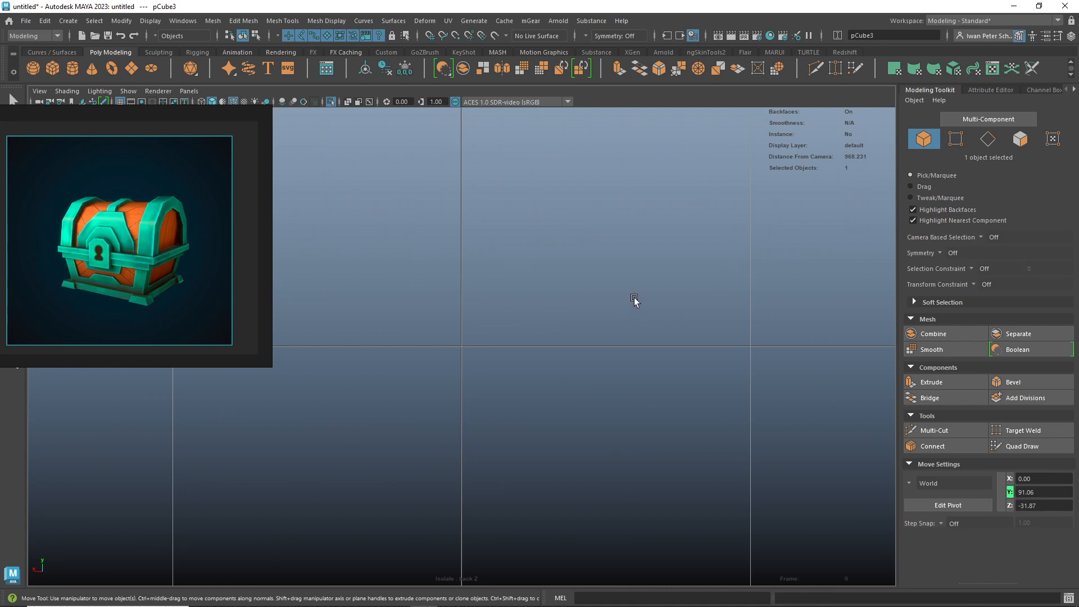
scroll(633, 301, down, 8)
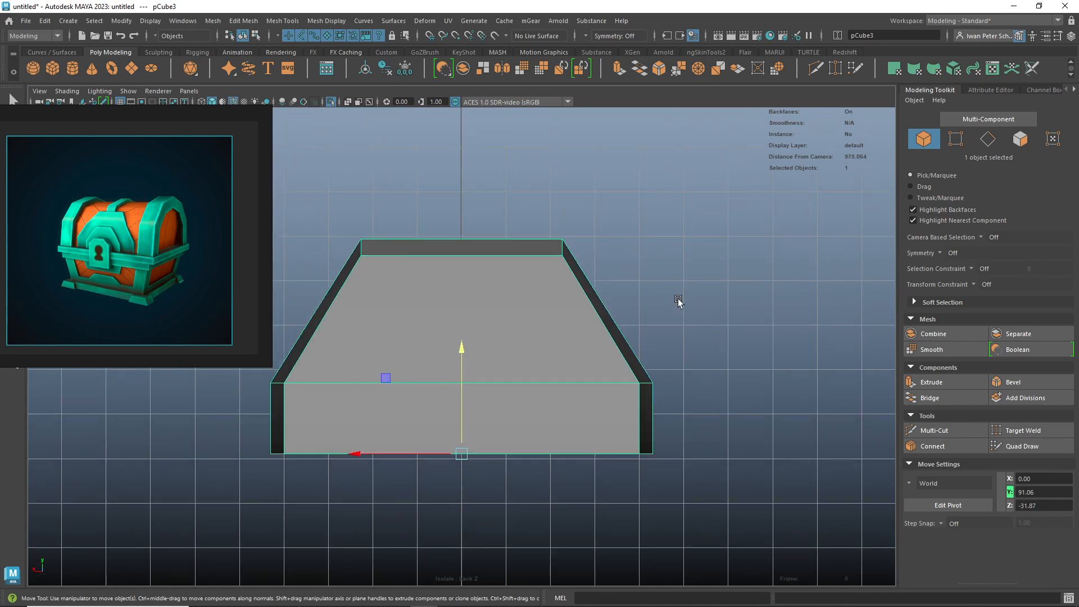
- Extrude the two front faces of the trapezoidal lock plate together with an offset of 8.5
alt+middle_drag(667, 309, 675, 308)
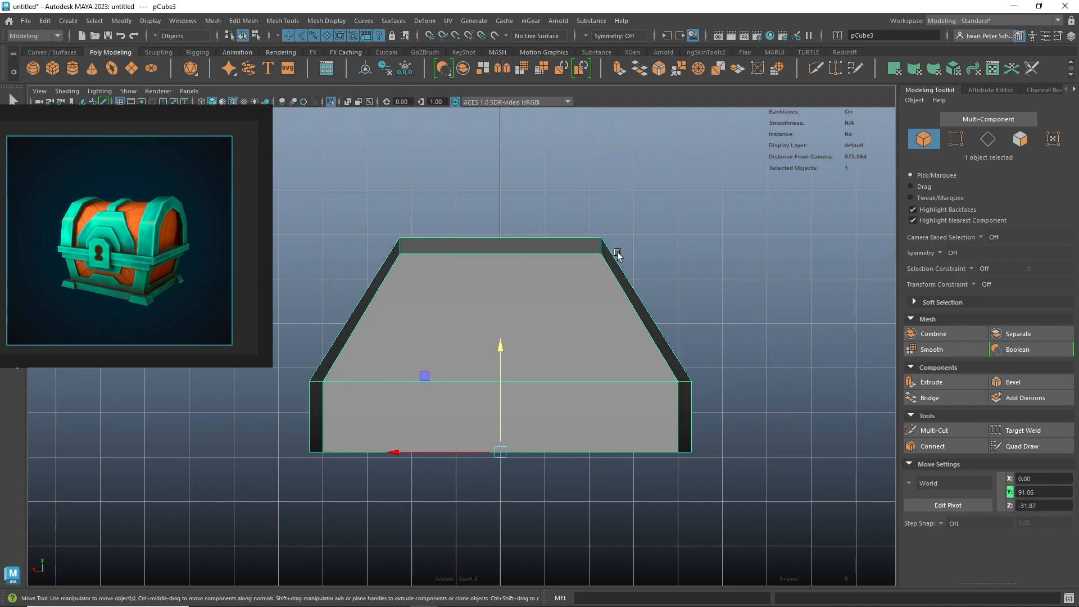
key(space)
drag(679, 265, 691, 236)
alt+drag(718, 332, 677, 345)
scroll(711, 342, down, 5)
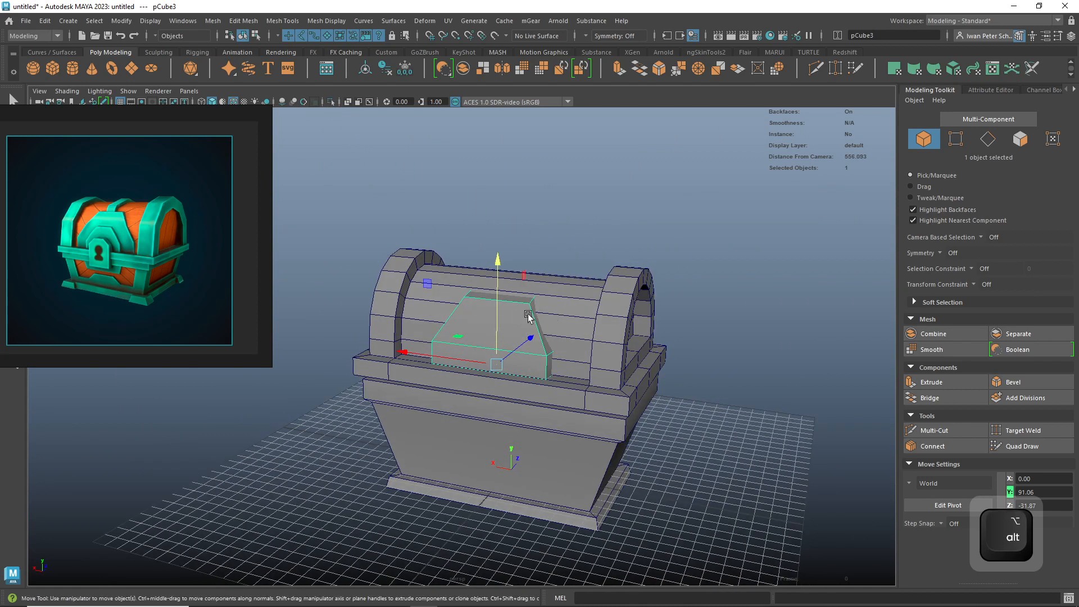
right_drag(518, 285, 521, 319)
click(513, 331)
shift+click(534, 356)
key(f)
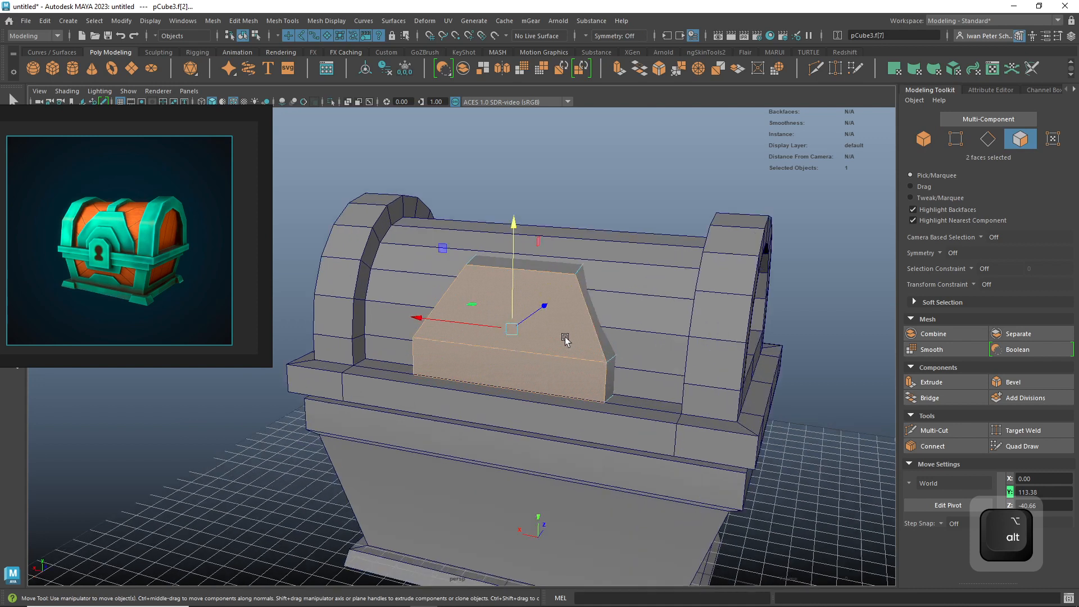
scroll(568, 339, up, 3)
alt+drag(574, 349, 608, 337)
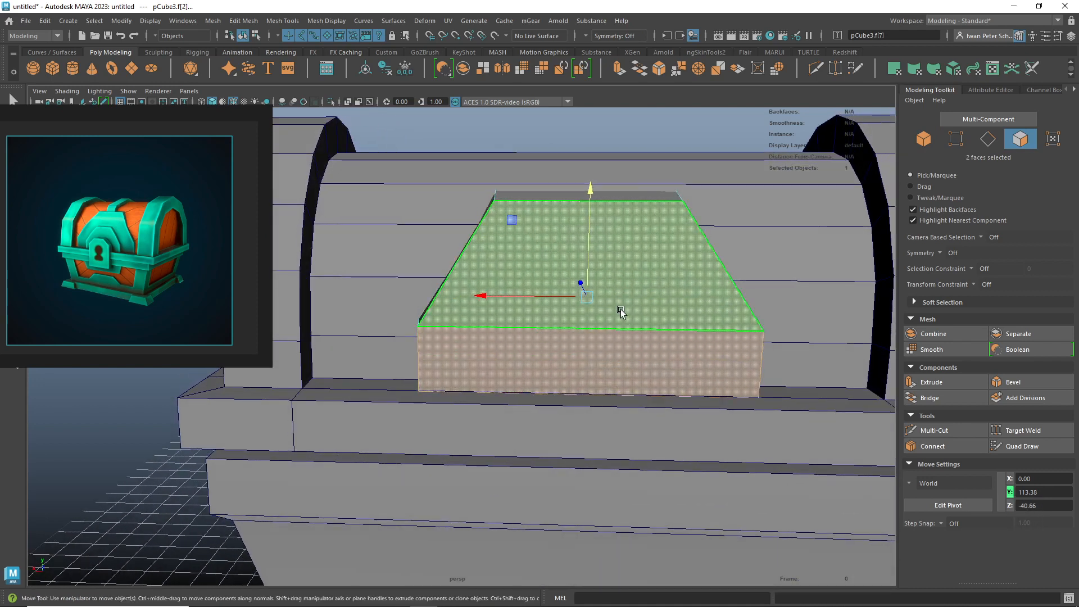
shift+right_drag(626, 301, 627, 332)
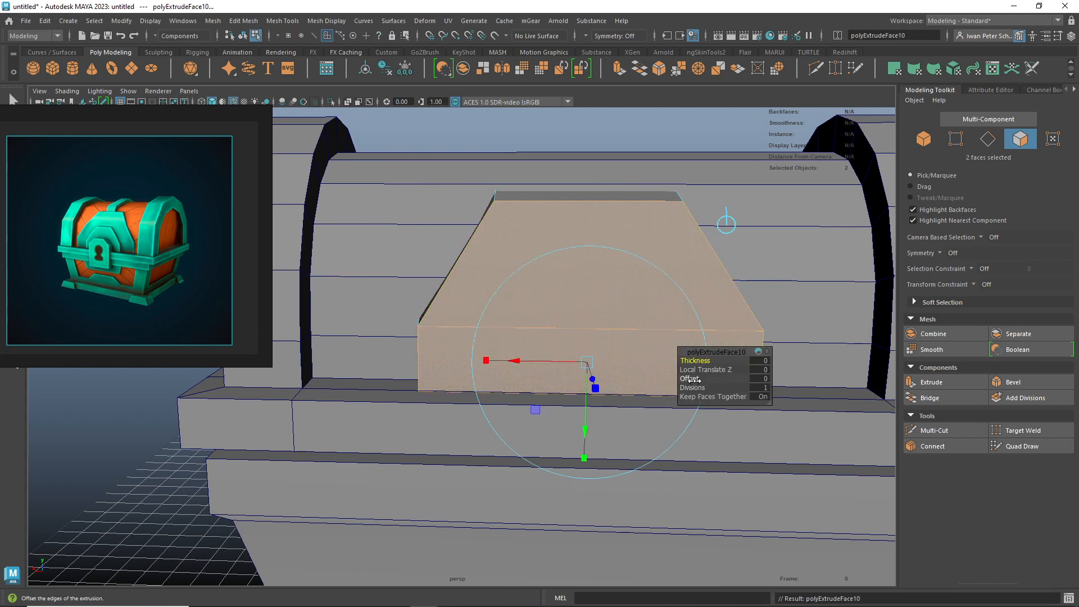
drag(690, 380, 739, 382)
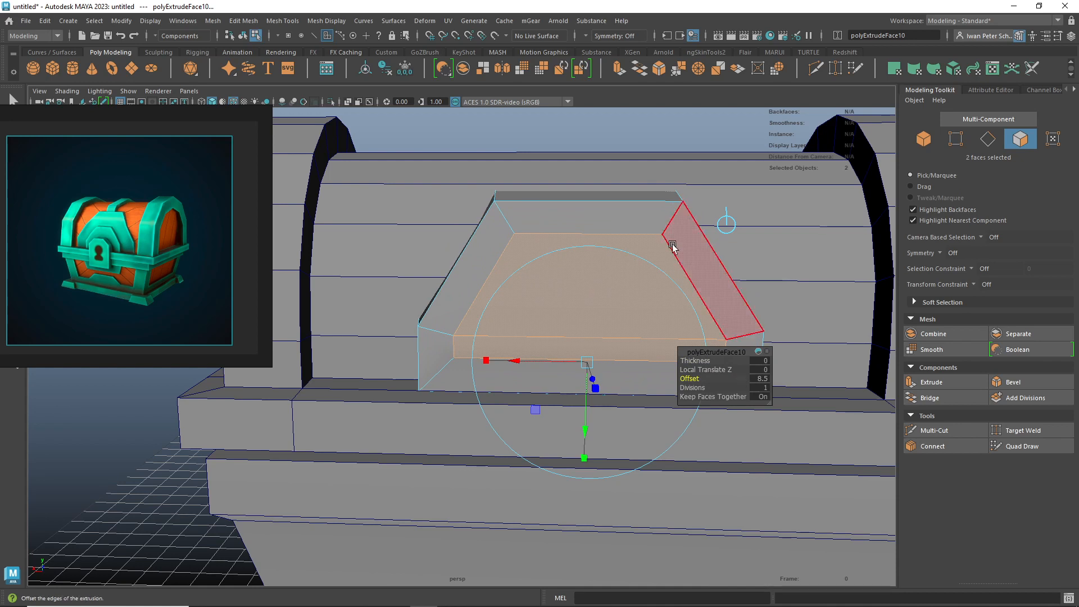
click(623, 142)
right_drag(672, 239, 703, 213)
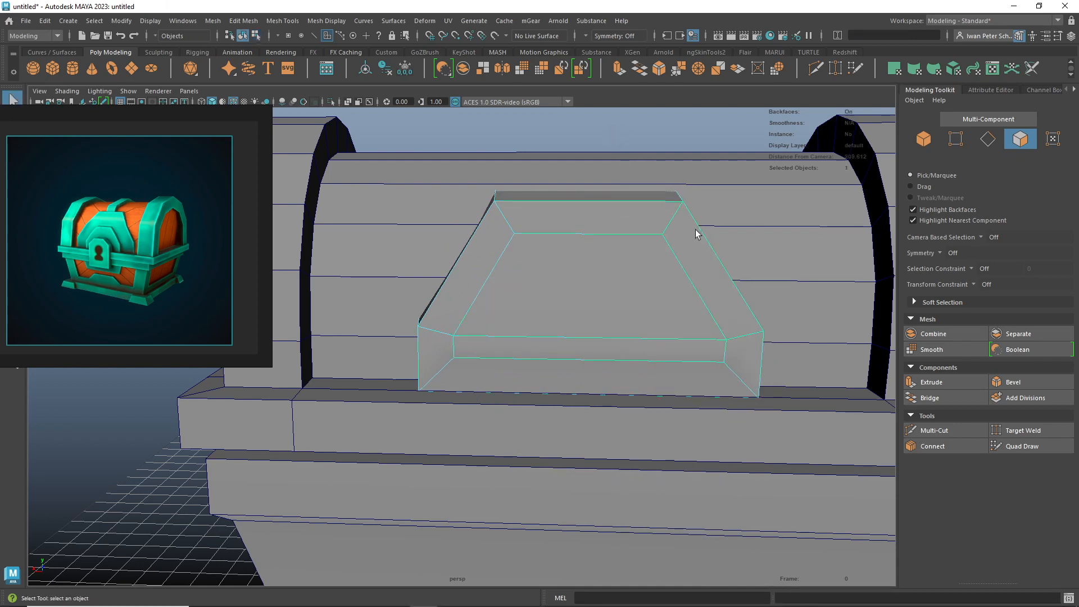
- Isolate the lock plate and delete its bottom face and the narrow inset strip along its lower front
click(331, 102)
alt+drag(689, 322, 514, 285)
scroll(635, 377, up, 3)
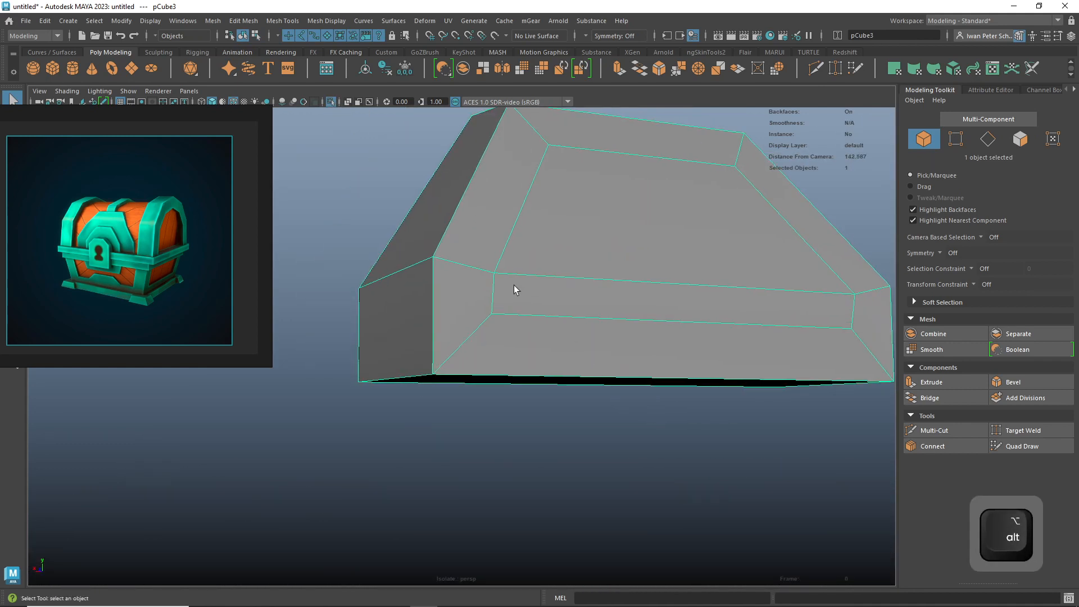
alt+drag(470, 351, 618, 297)
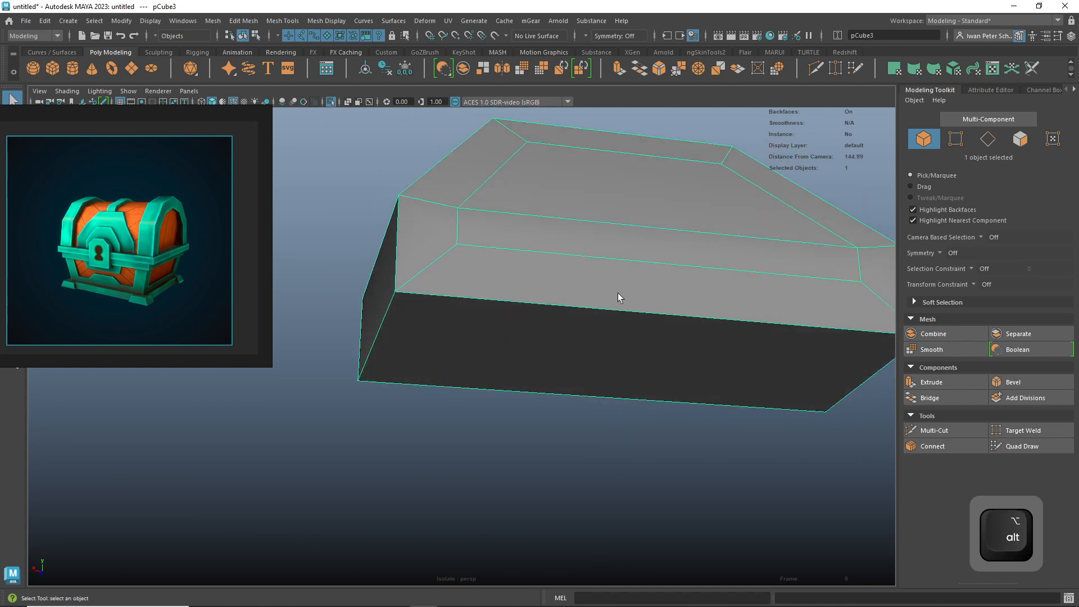
right_click(619, 286)
click(618, 317)
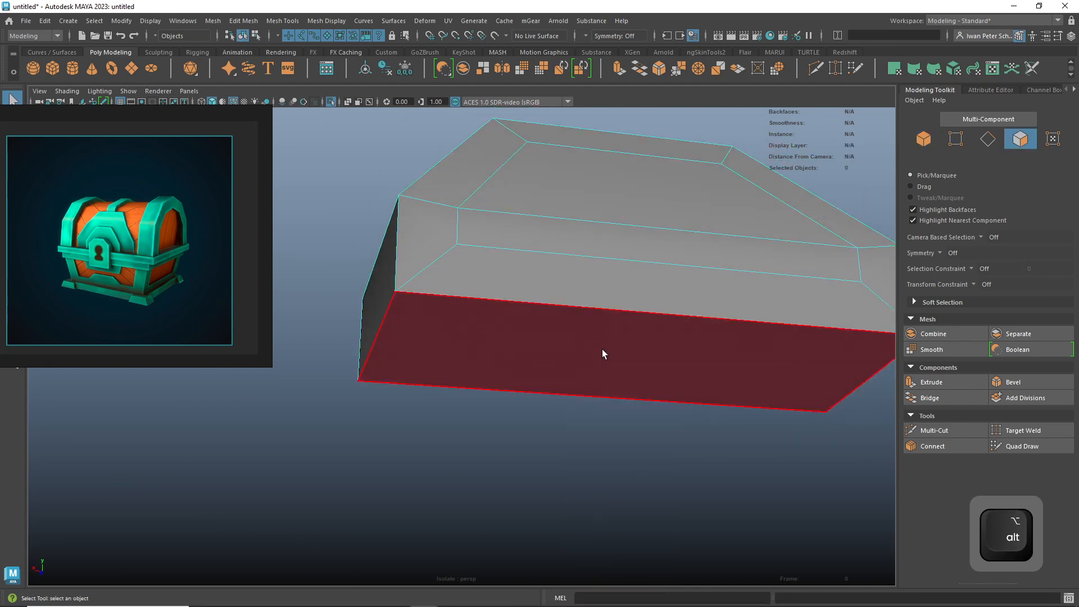
click(602, 353)
key(Delete)
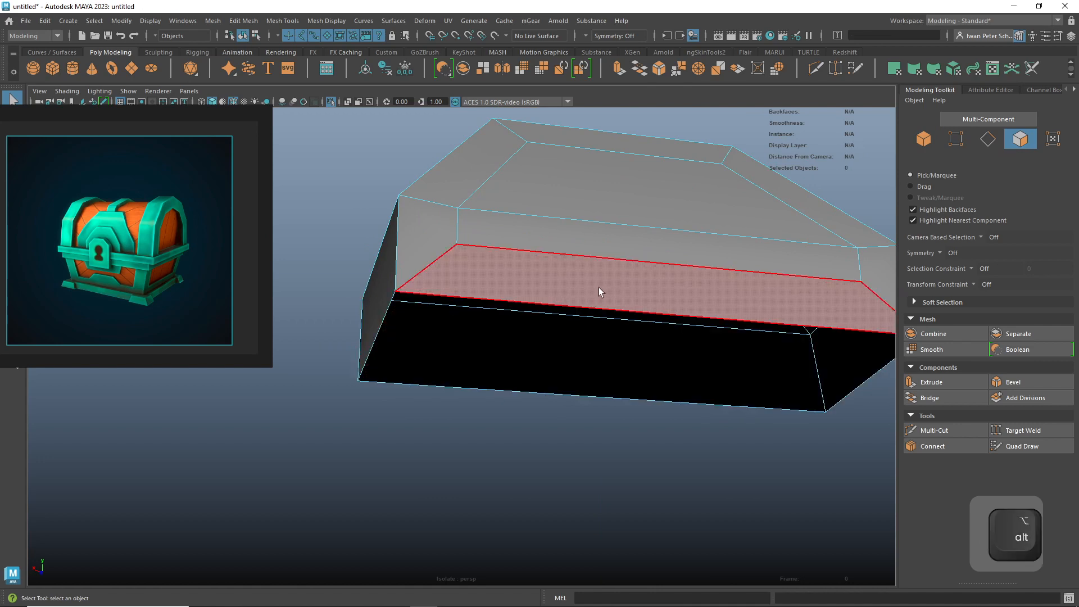
click(601, 287)
key(Delete)
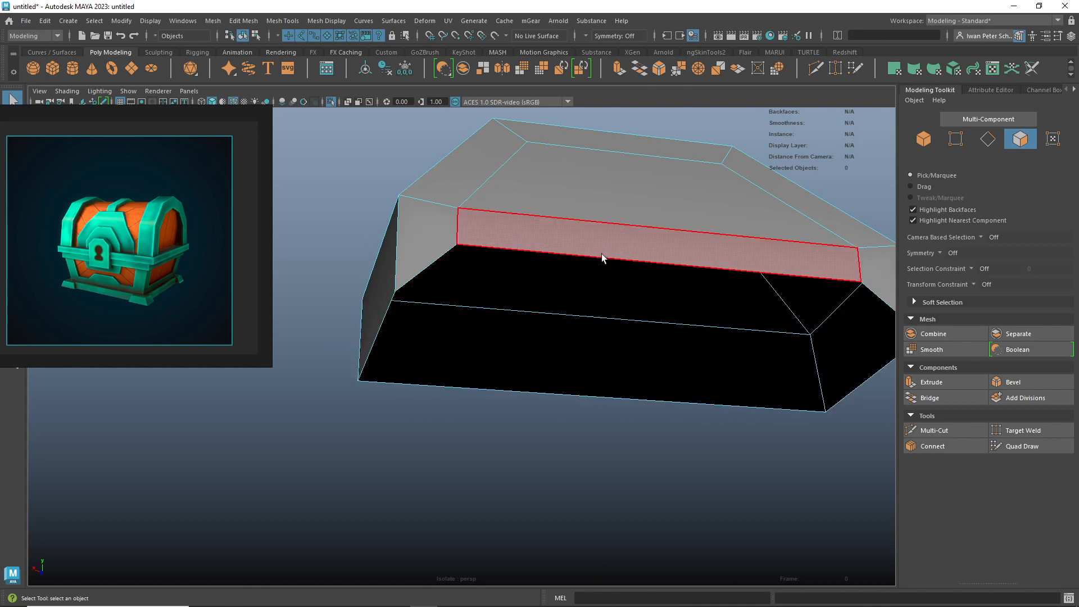
- Move the lower edge of the plate's inset front face down level with the plate's bottom rim
right_click(603, 256)
click(610, 223)
click(612, 255)
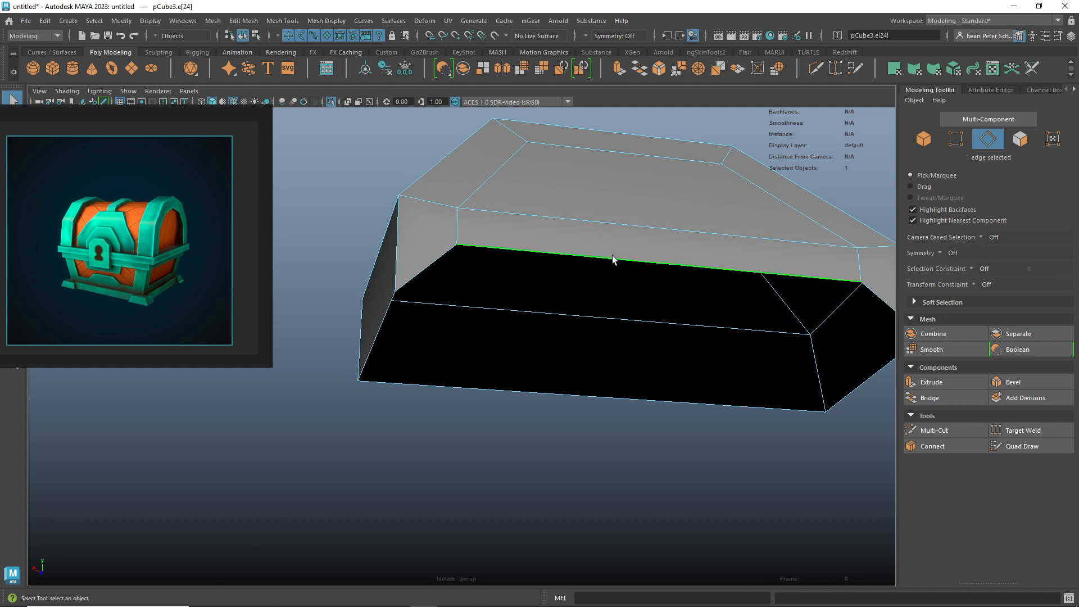
alt+drag(498, 385, 475, 419)
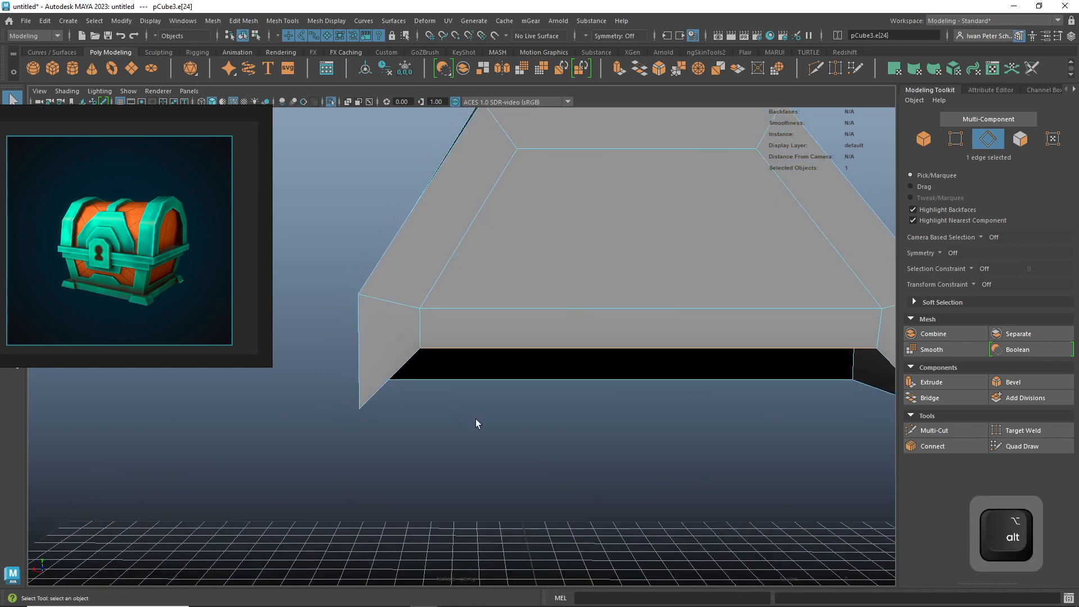
key(w)
drag(647, 276, 690, 428)
click(703, 424)
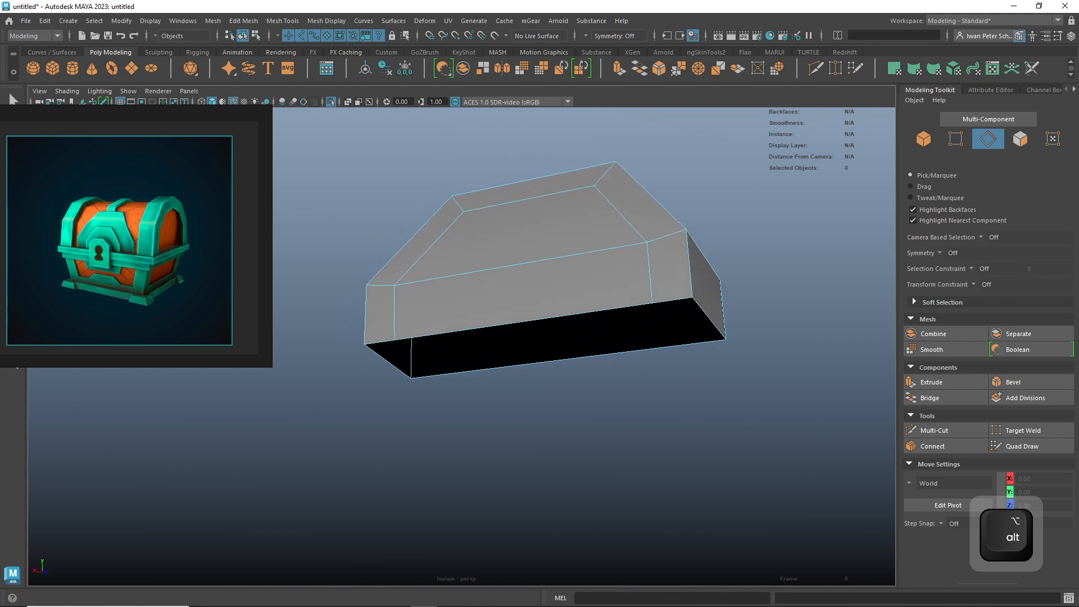
- Fill the open hole in the lock plate's bottom and end the isolation to show the whole chest
mouse_move(624, 404)
alt+mouse_down()
mouse_move(615, 398)
mouse_move(633, 403)
alt+mouse_up()
right_drag(655, 261, 701, 248)
alt+drag(744, 284, 780, 268)
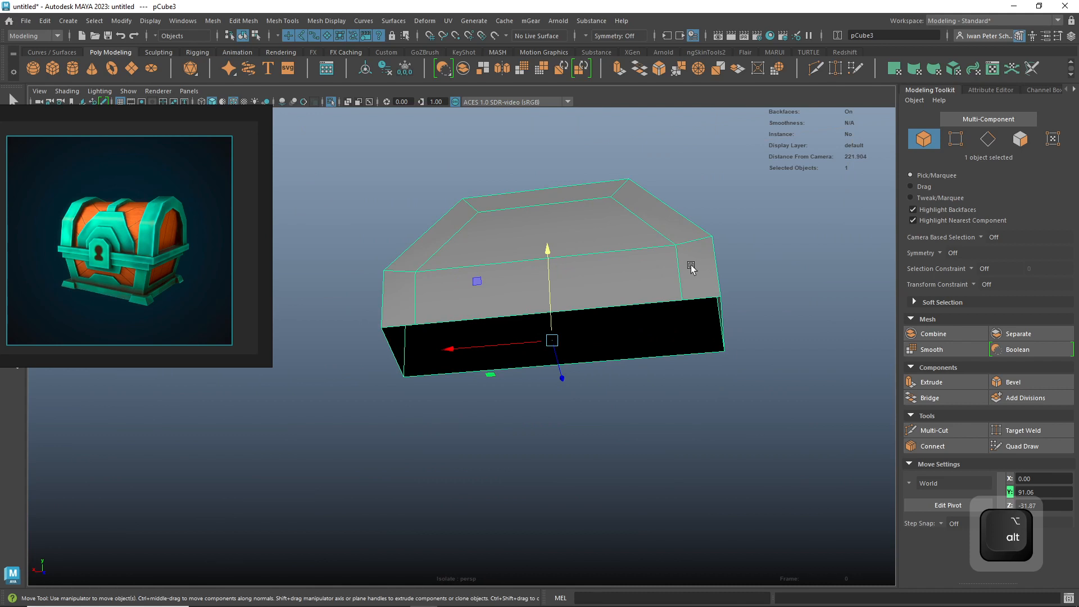
shift+right_drag(694, 263, 739, 244)
alt+drag(774, 289, 753, 332)
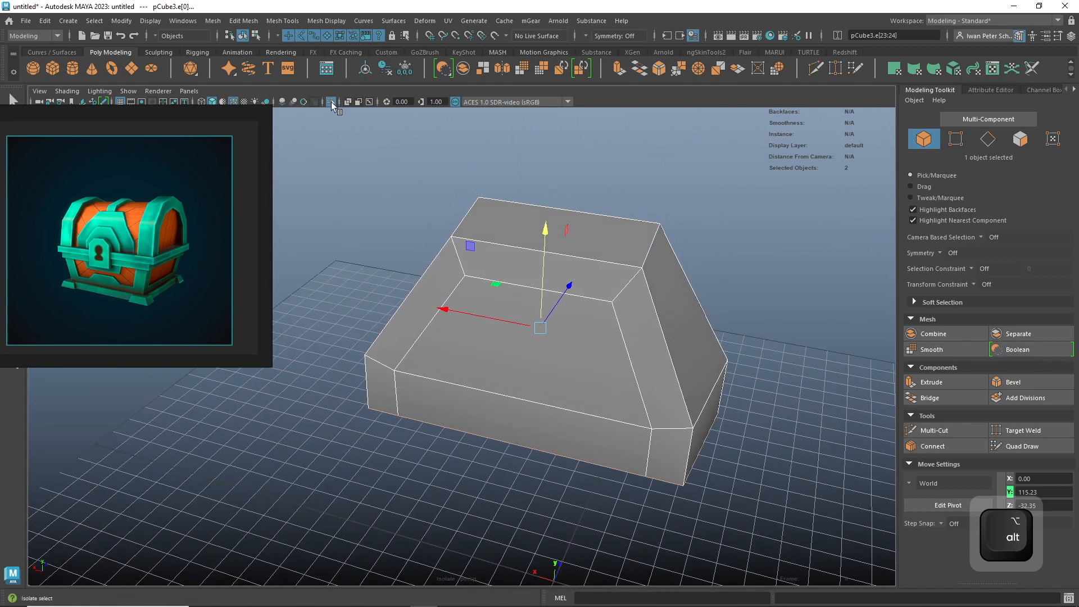
click(332, 103)
alt+drag(766, 272, 656, 317)
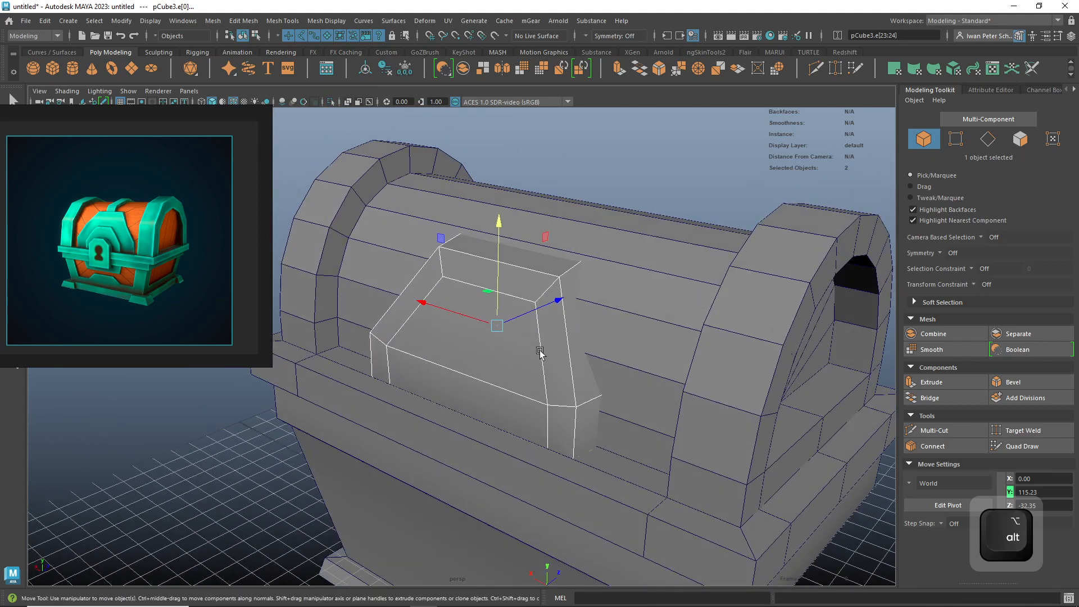
- Extrude the lock plate's two inner front faces outward with a local translate Z of 7.386
right_drag(494, 286, 497, 319)
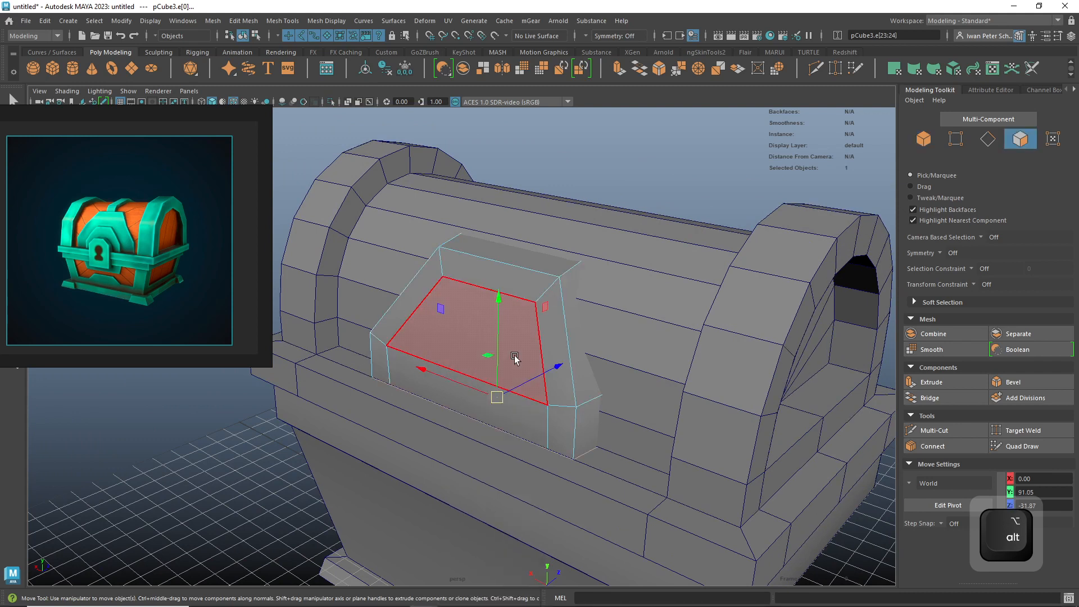
click(514, 360)
shift+click(520, 425)
mouse_move(540, 385)
alt+mouse_down()
mouse_move(508, 394)
mouse_move(529, 396)
alt+mouse_up()
shift+right_drag(500, 402, 501, 363)
drag(397, 437, 379, 455)
alt+drag(520, 459, 631, 438)
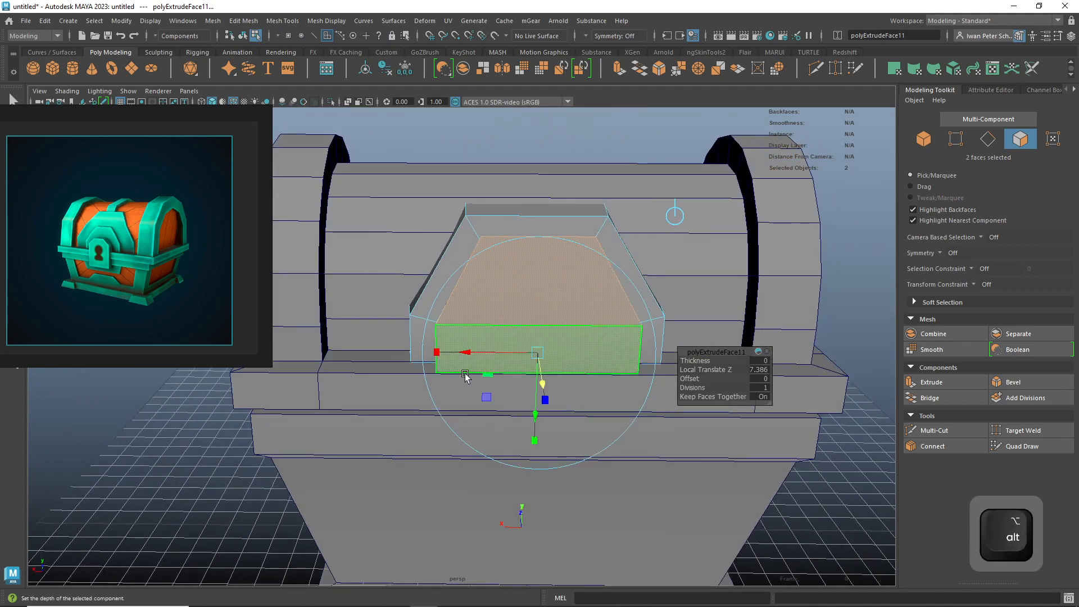
- Scale the extruded front faces slightly narrower along X and lower the raised panel's top edge
key(r)
drag(436, 305, 447, 305)
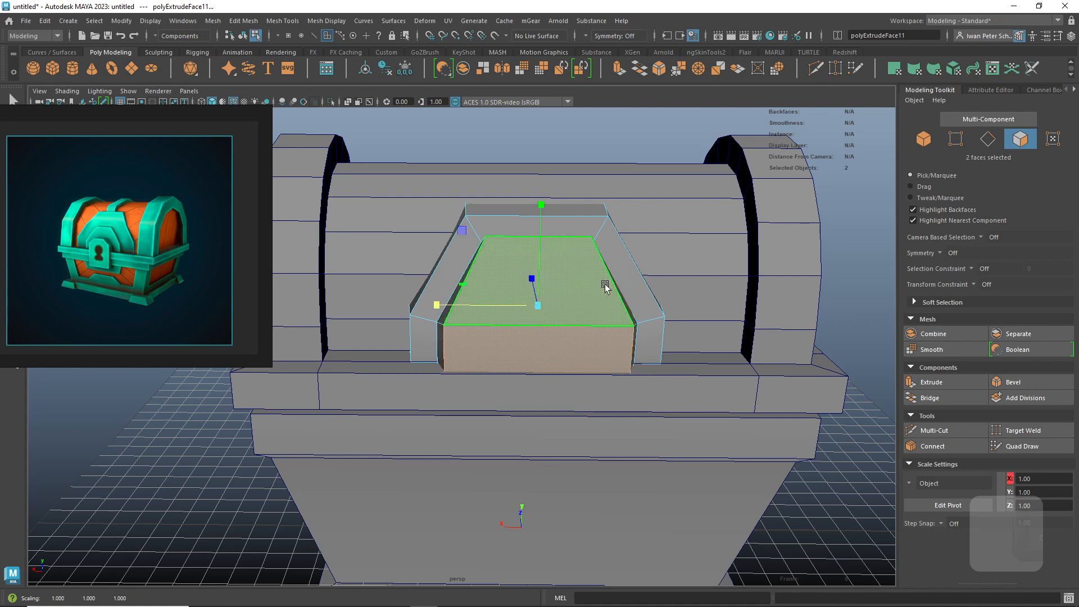
alt+drag(627, 156, 621, 168)
right_click(517, 230)
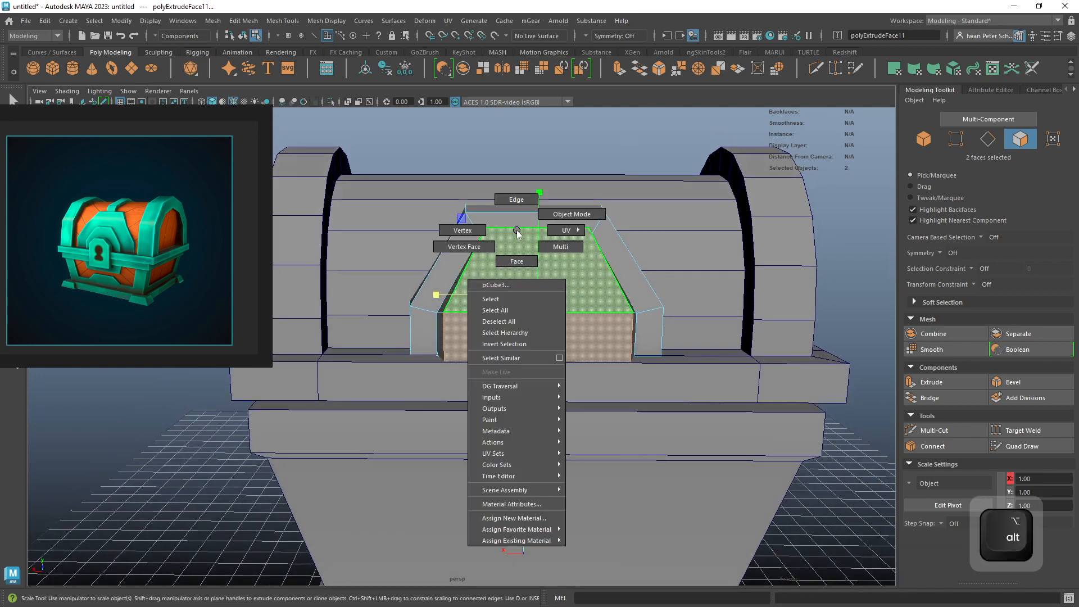
click(516, 200)
click(513, 228)
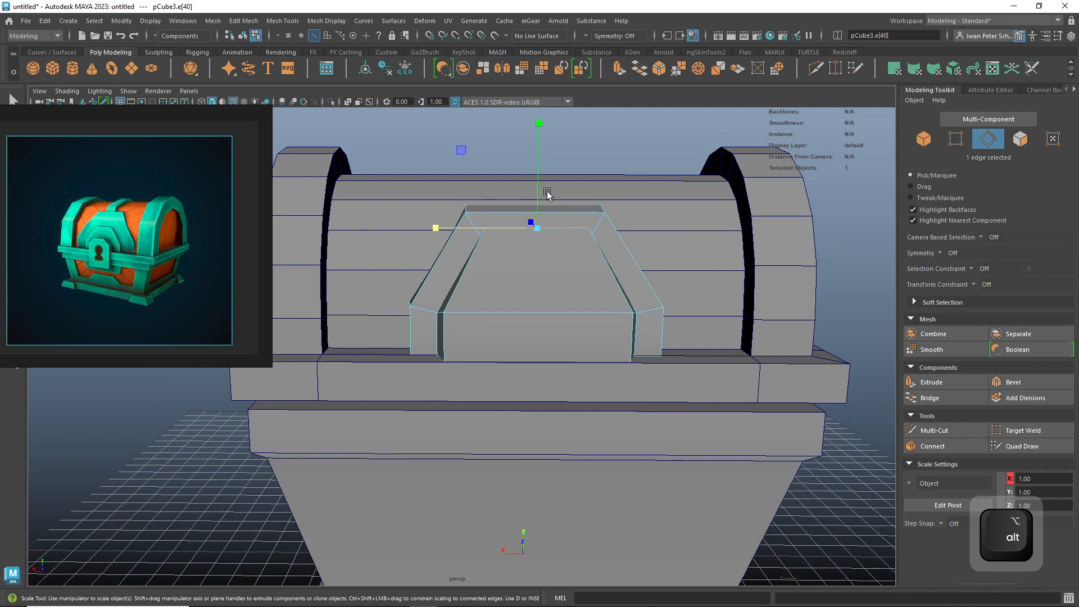
key(w)
drag(539, 186, 537, 203)
- Scale the raised panel's two lower vertical side edges closer together to 0.95 in X
alt+drag(650, 320, 612, 326)
click(551, 325)
shift+click(430, 330)
alt+drag(495, 326, 544, 308)
key(r)
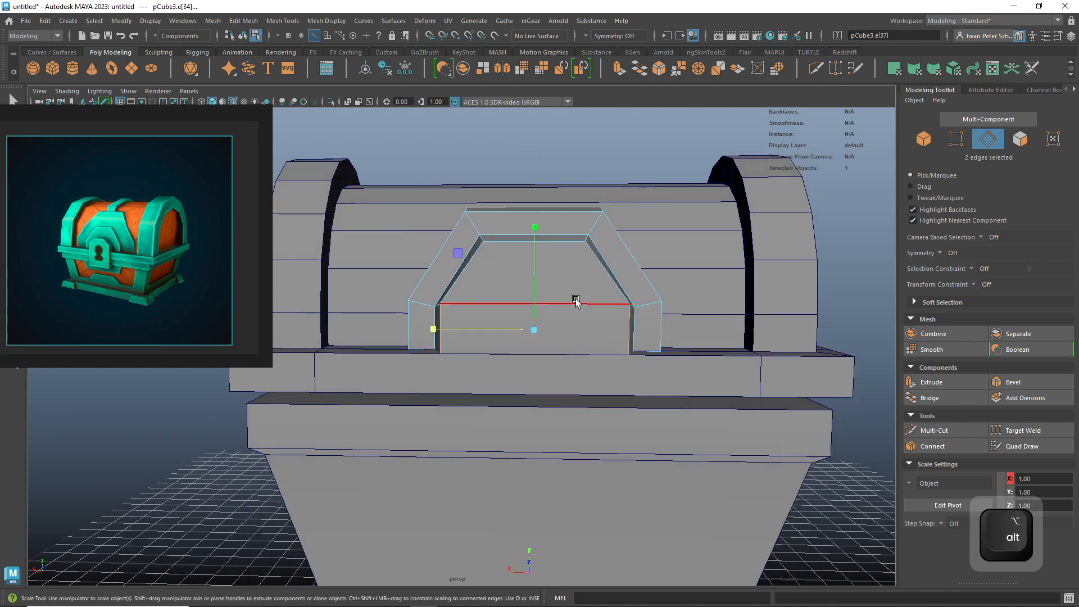
drag(436, 330, 440, 331)
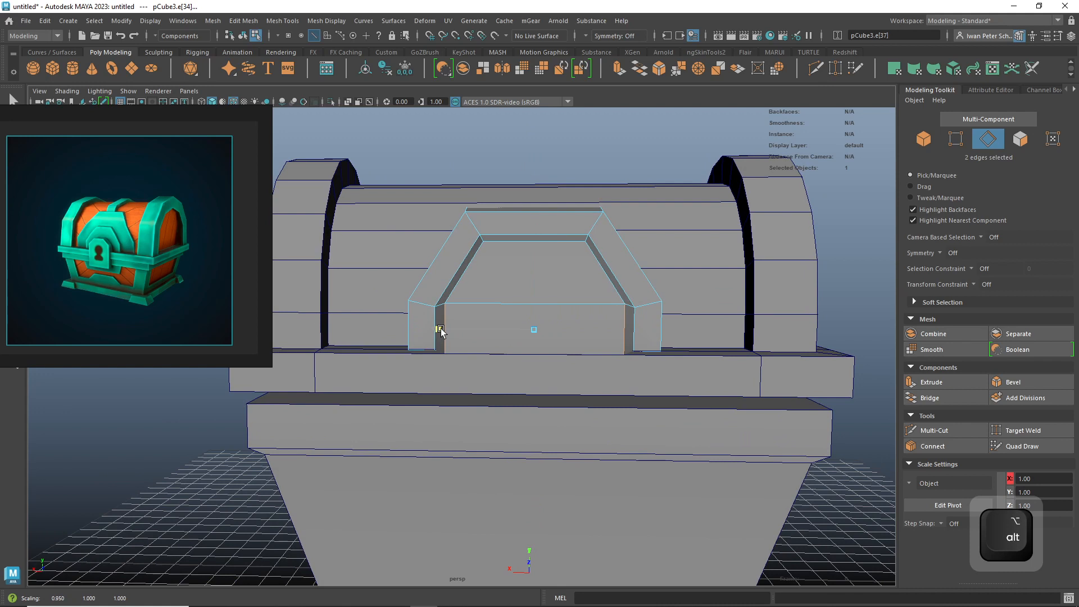
- Lower the raised panel's middle horizontal edge to about Y 104.6 and move its top edge toward the chest to about Z -45.5
key(w)
click(488, 305)
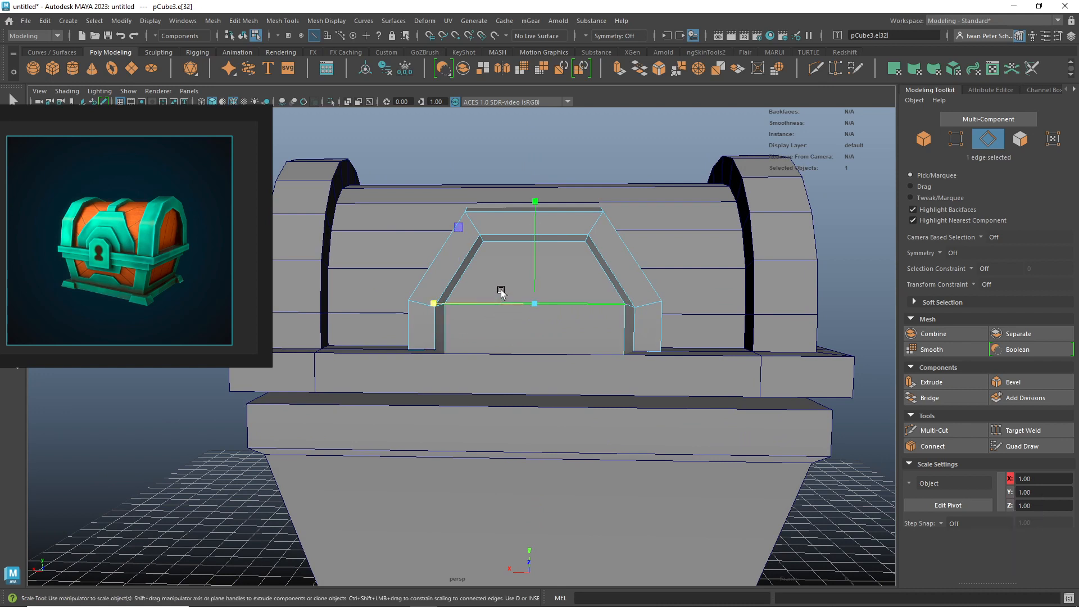
drag(535, 254, 530, 260)
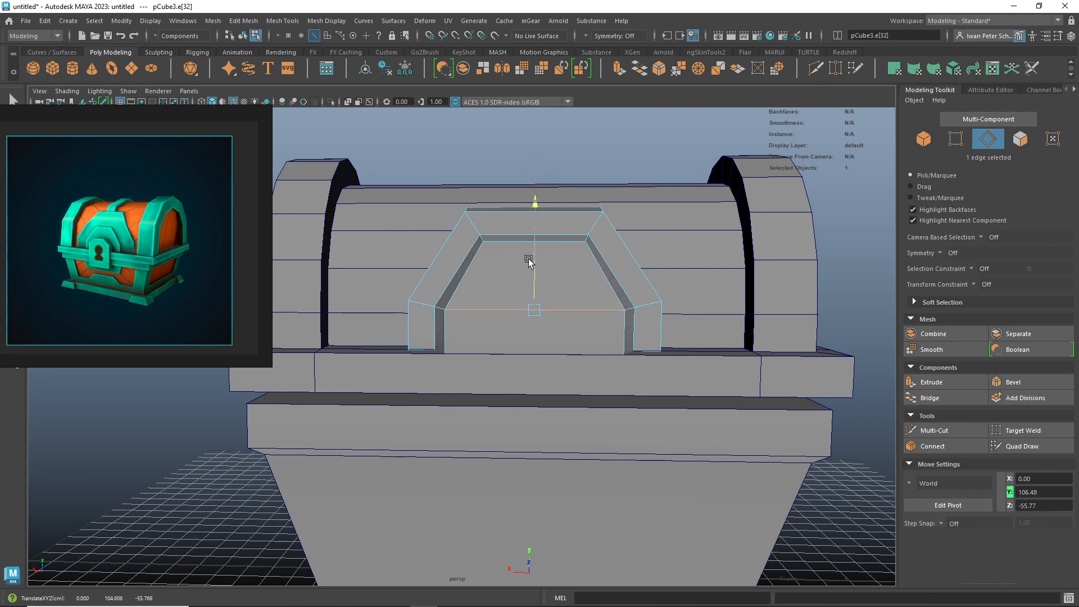
alt+drag(622, 163, 749, 202)
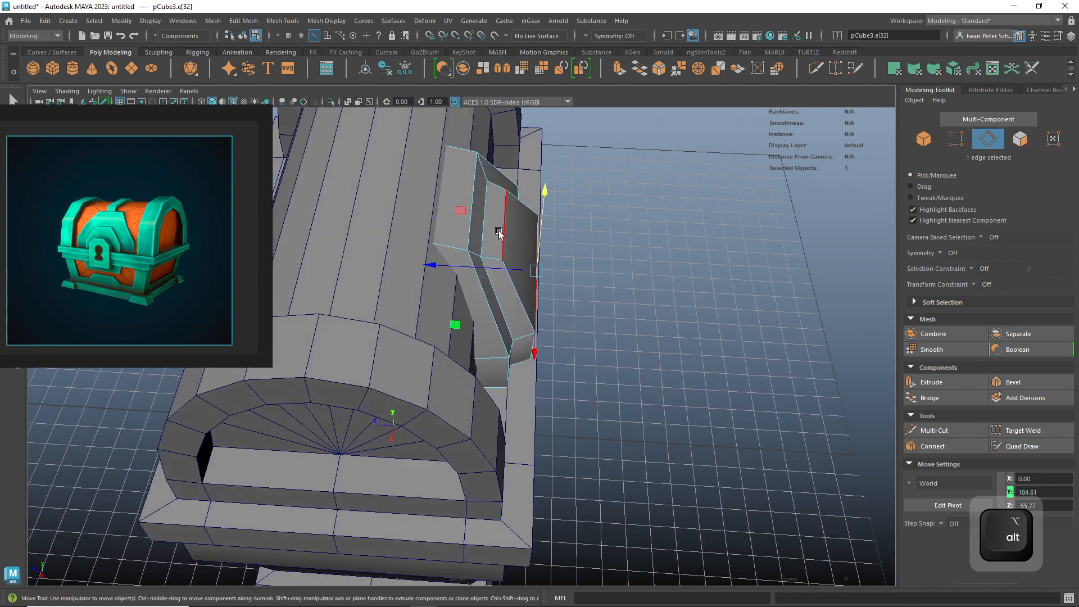
drag(448, 220, 453, 221)
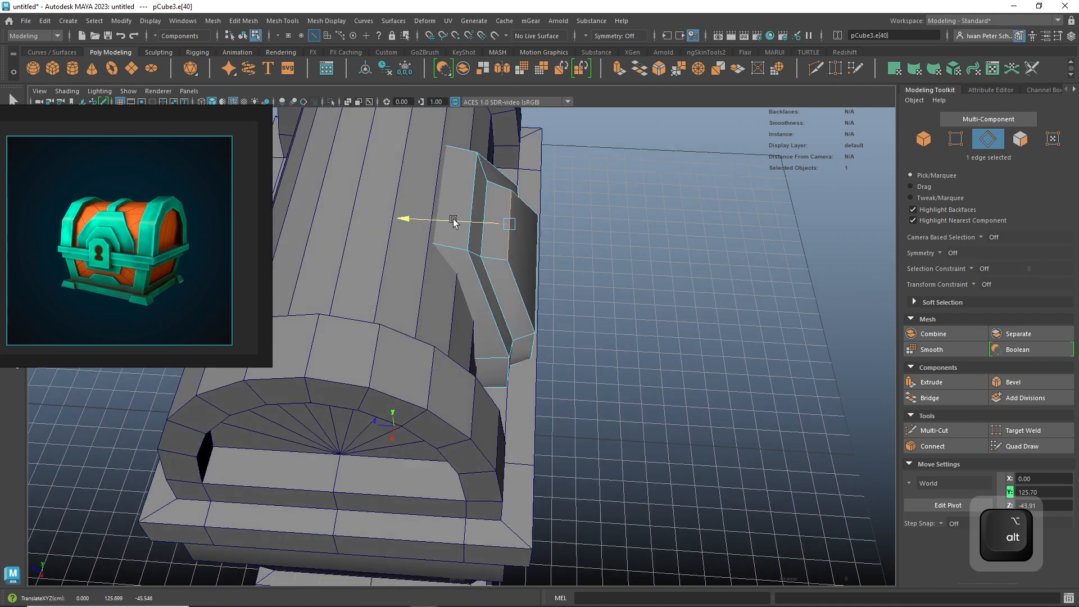
alt+drag(624, 348, 475, 354)
alt+right_drag(475, 354, 193, 389)
alt+right_drag(599, 472, 625, 276)
alt+drag(562, 320, 694, 336)
alt+right_drag(696, 337, 788, 359)
alt+middle_drag(788, 359, 666, 396)
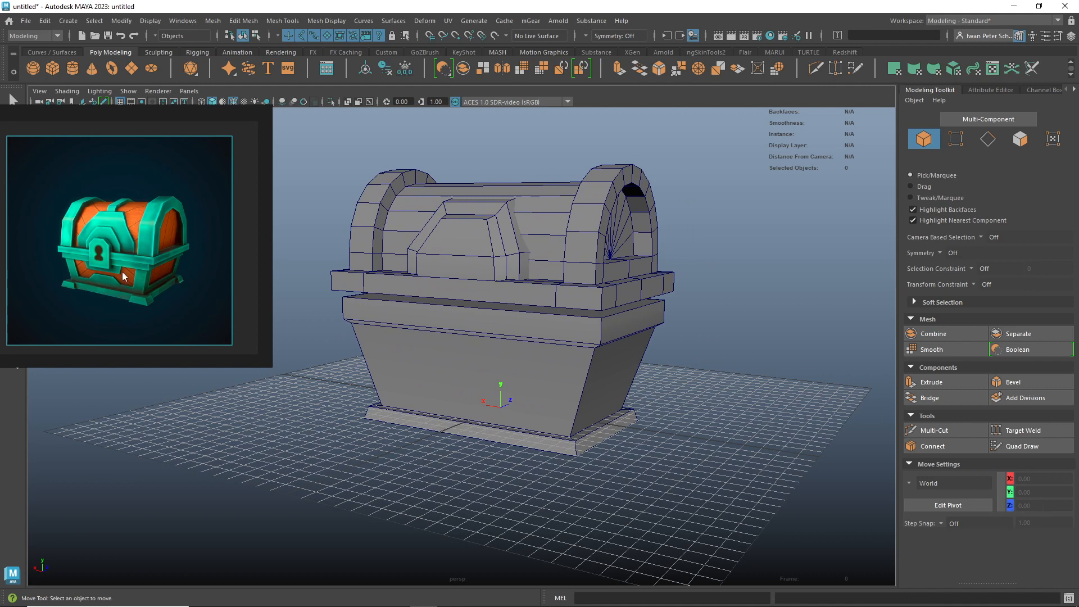
key(alt)
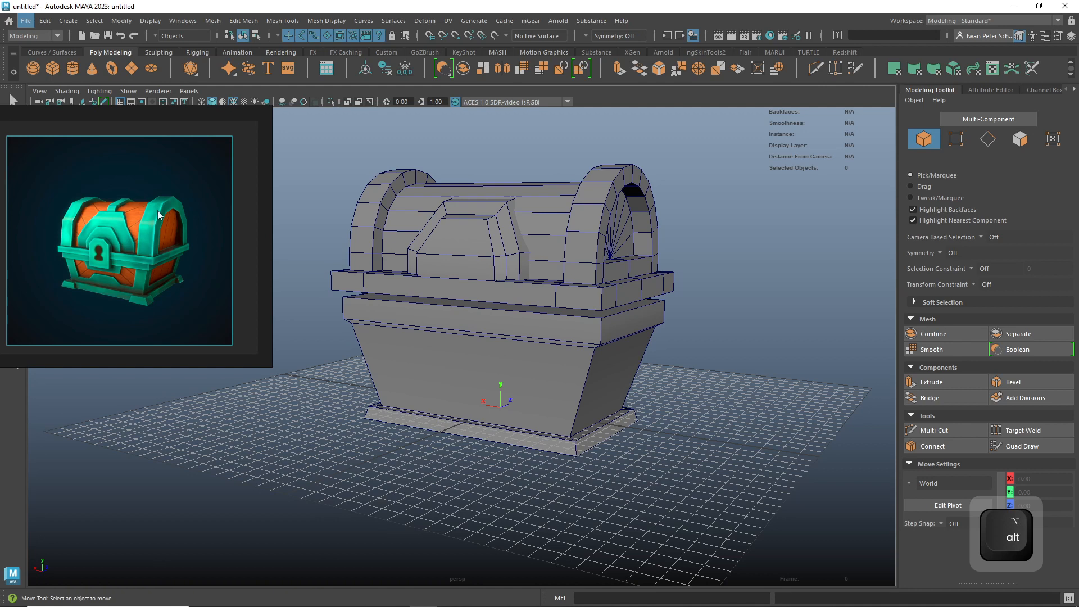
key(Right)
key(Right)
key(Right)
key(Right)
key(Right)
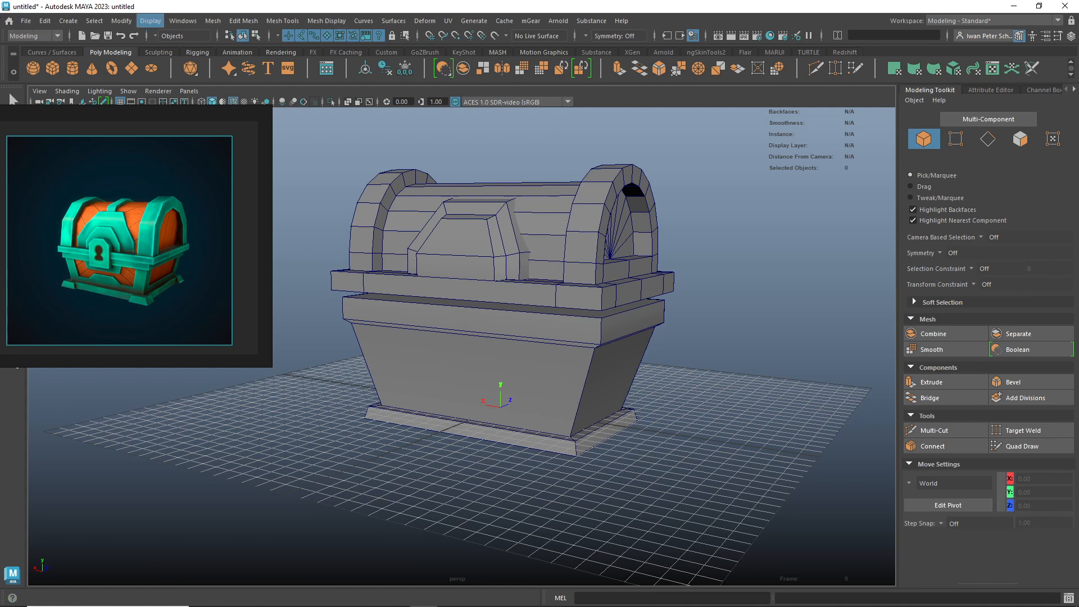
key(Escape)
- Isolate the chest's lower body in the viewport, hiding the lid
key(F8)
alt+drag(652, 428, 730, 418)
alt+middle_drag(709, 382, 744, 371)
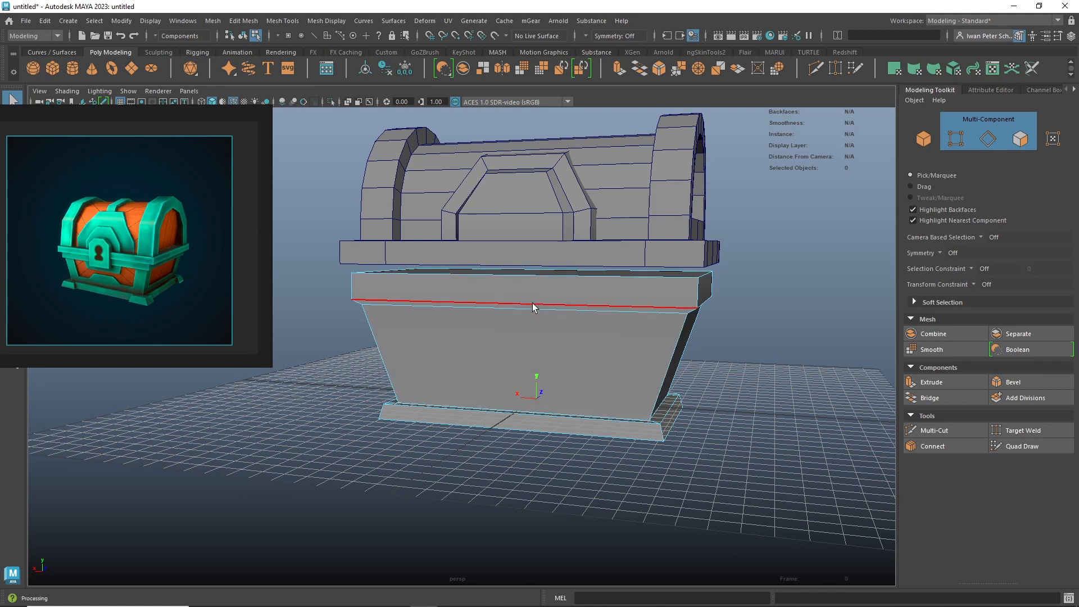
alt+drag(733, 393, 713, 363)
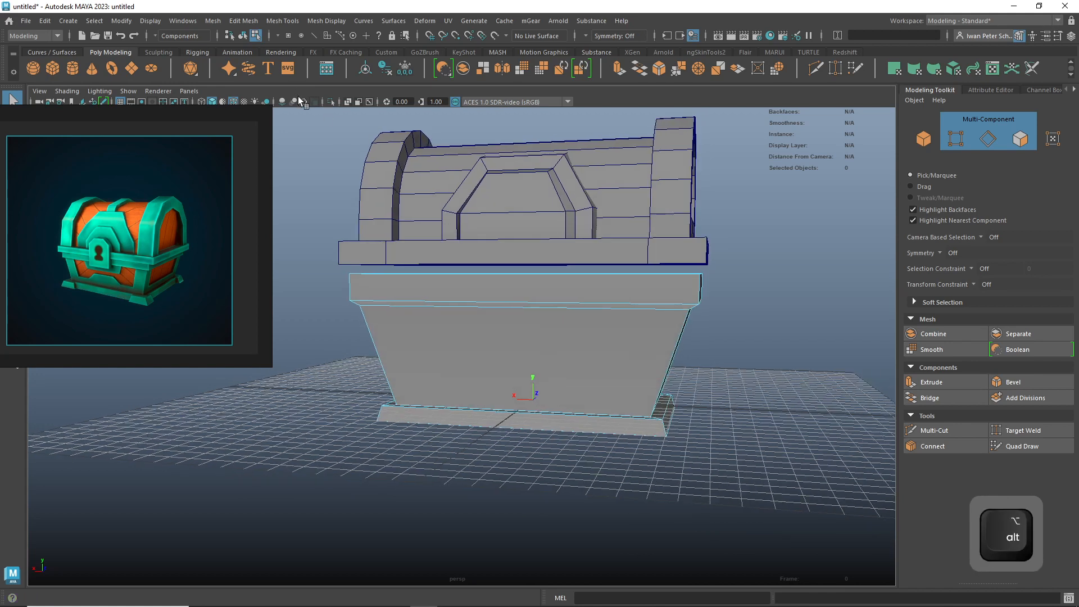
right_drag(464, 284, 530, 269)
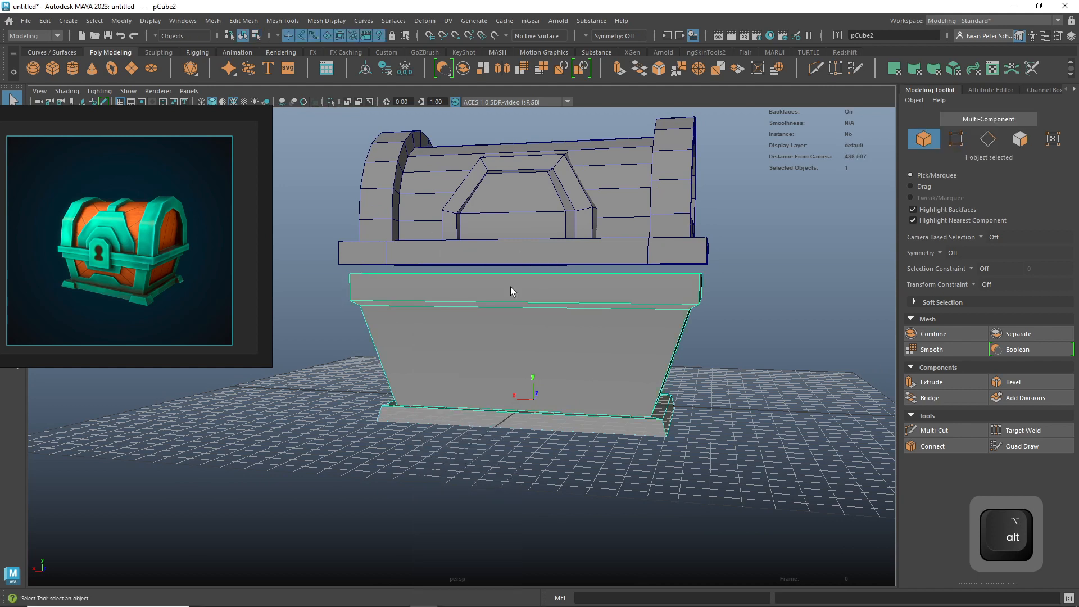
click(330, 102)
alt+drag(626, 301, 681, 316)
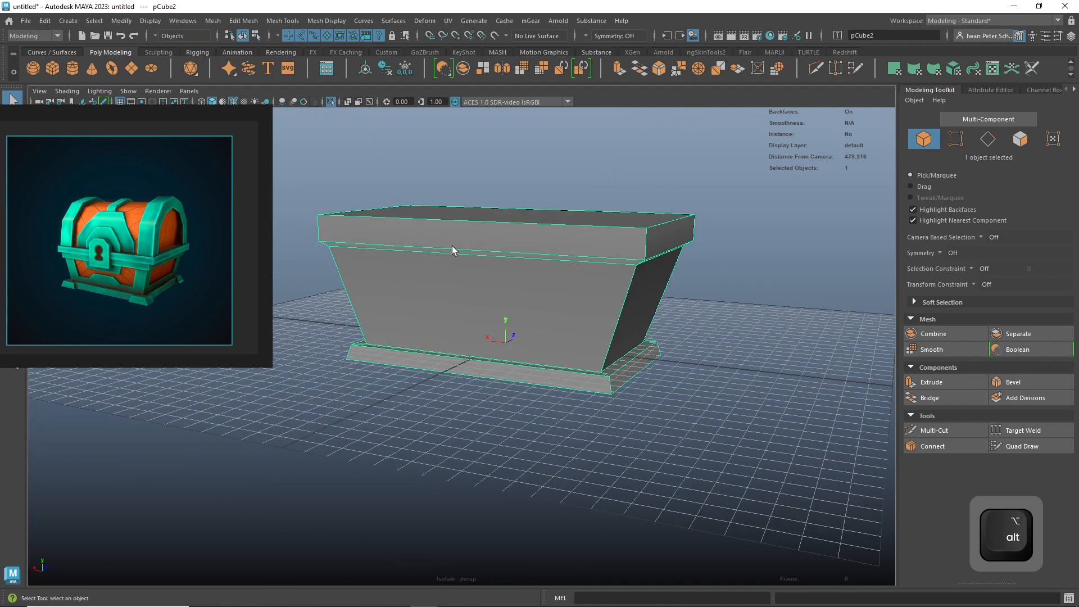
- Select the lower body's lengthwise edges and start a Connect across them with 3 segments
right_click(478, 252)
click(477, 218)
drag(491, 179, 523, 369)
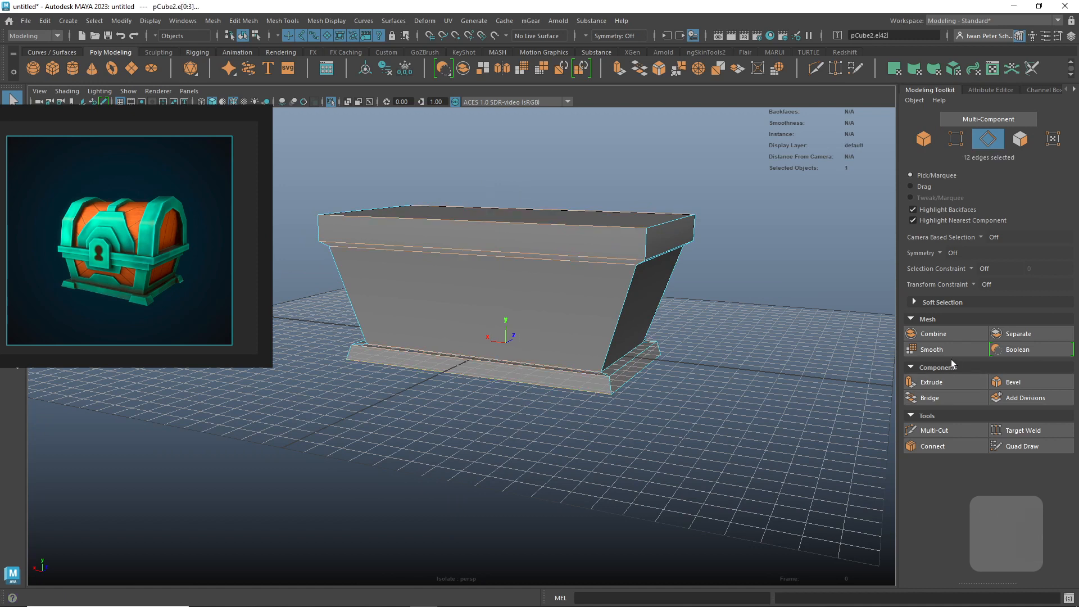
click(936, 447)
double_click(956, 491)
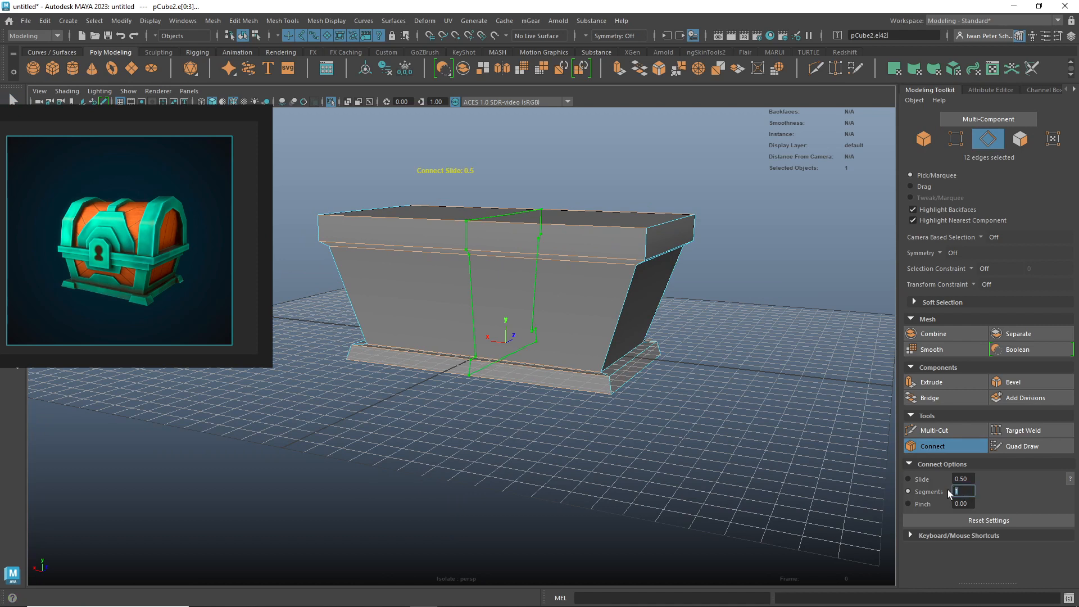
key(Return)
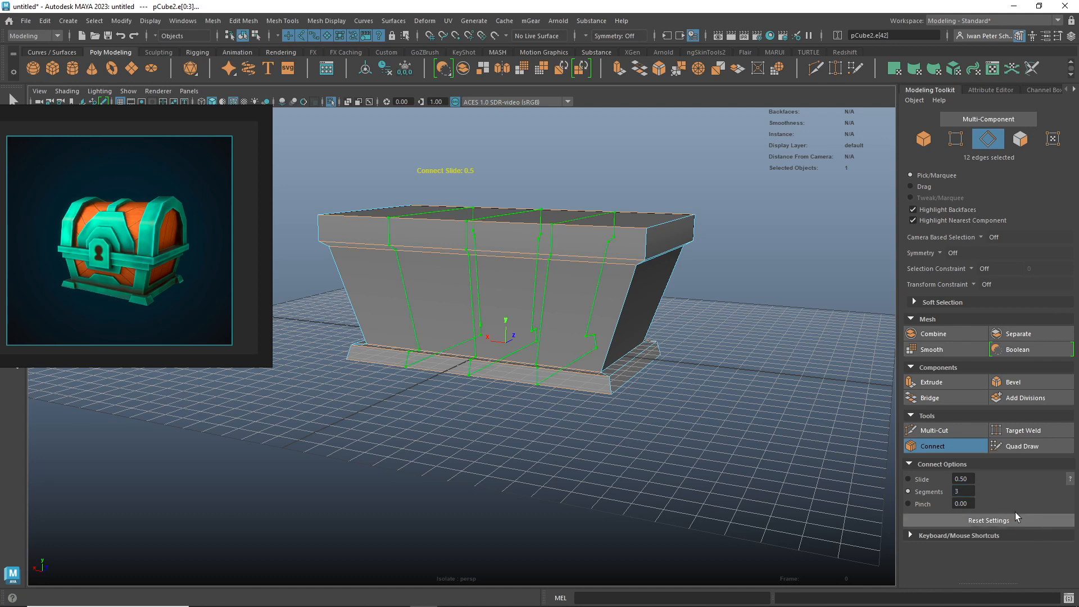
- Connect the lower body's lengthwise edges with 4 segments, adding evenly spaced vertical edge loops
alt+drag(709, 395, 756, 385)
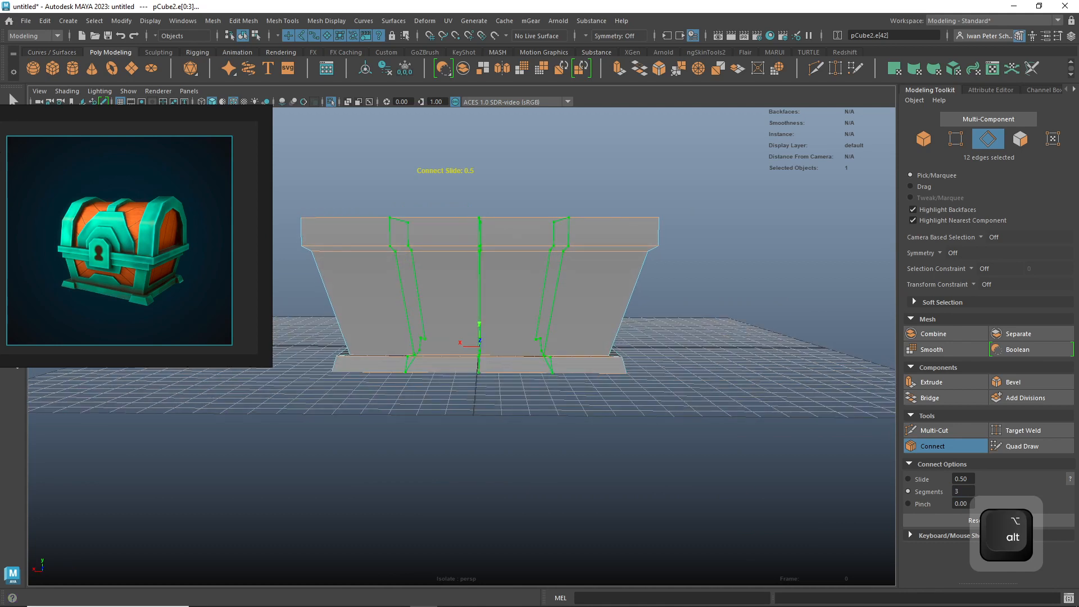
middle_drag(646, 347, 662, 346)
alt+drag(697, 374, 720, 369)
click(970, 490)
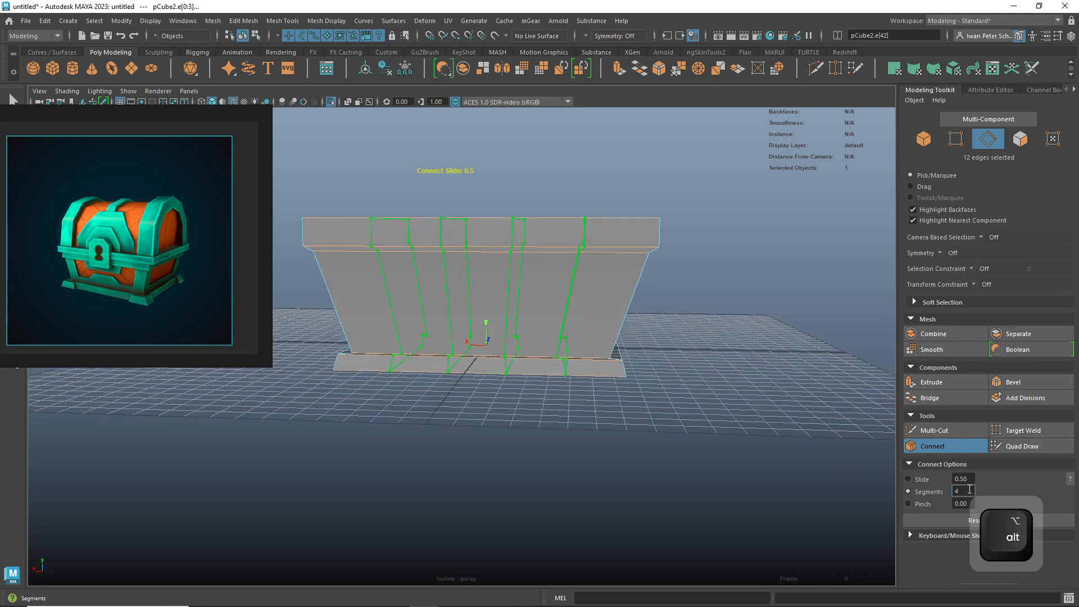
click(756, 432)
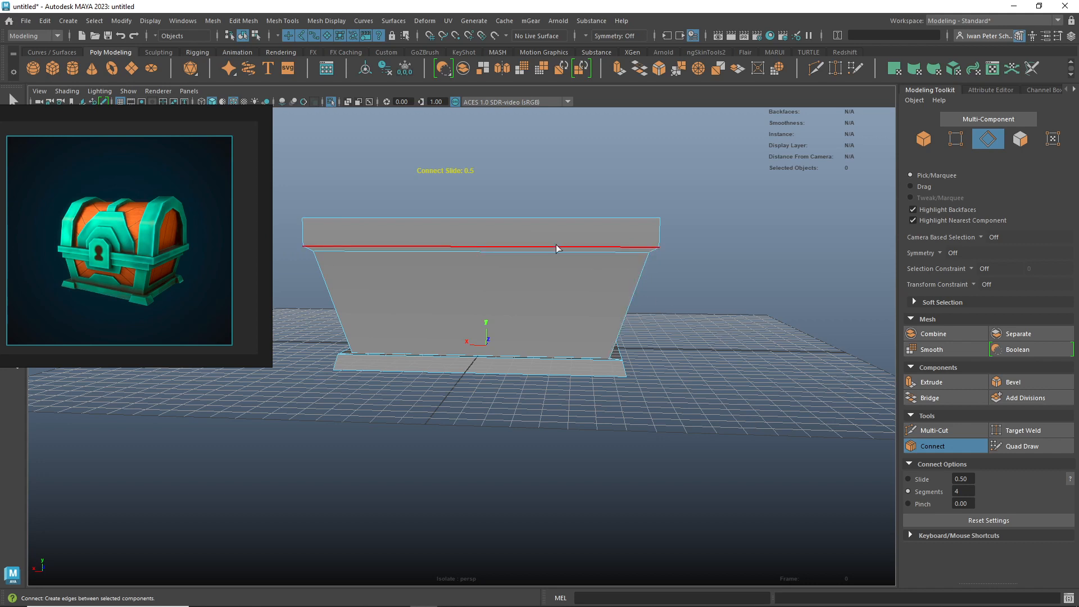
click(925, 447)
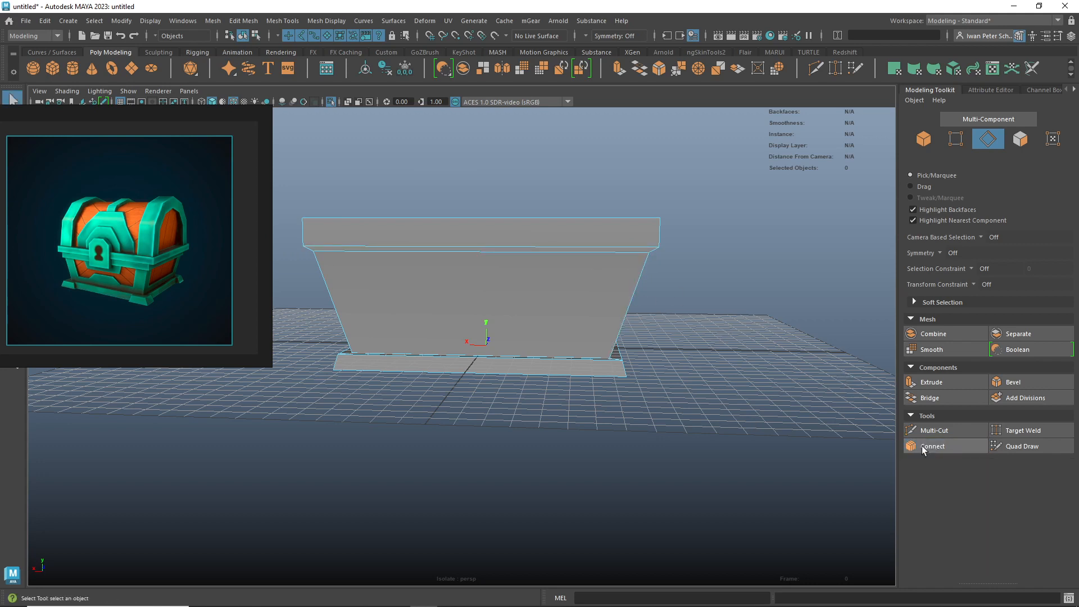
click(933, 445)
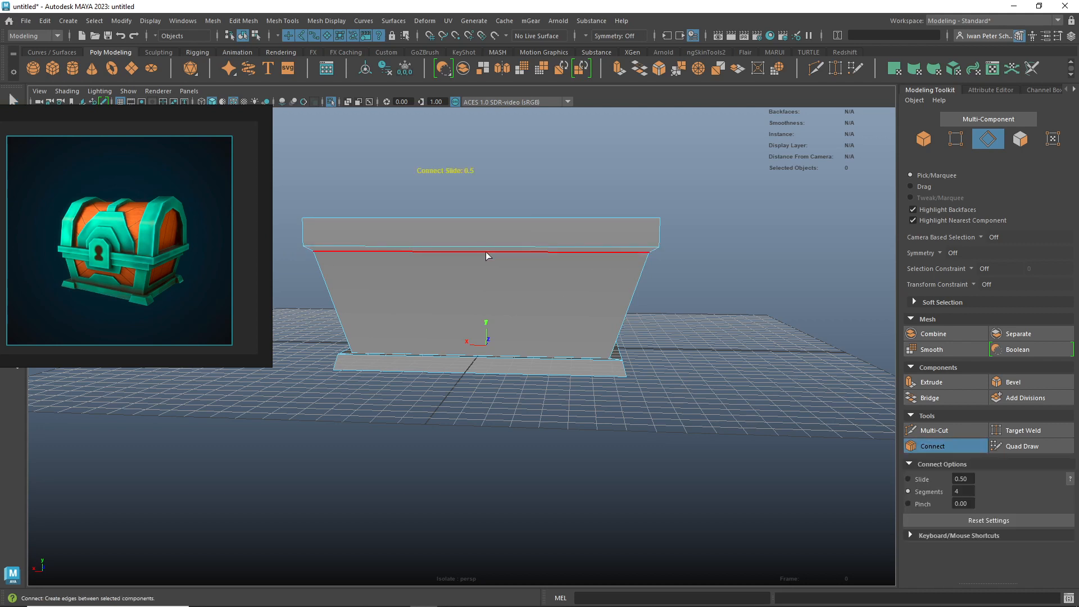
drag(478, 199, 754, 326)
key(q)
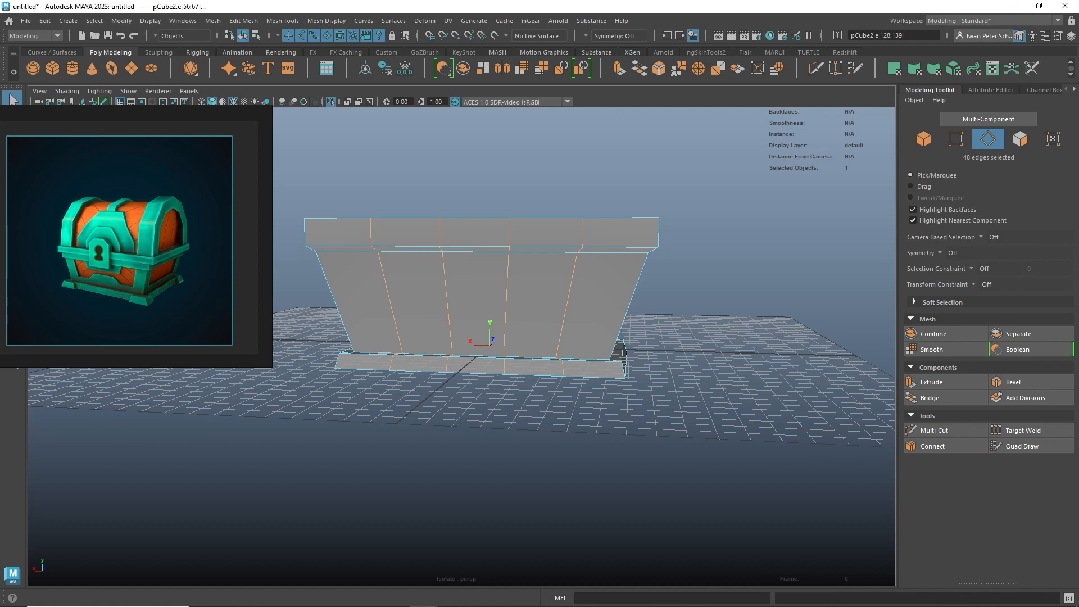
- Connect the lower body's sloped corner edges with 3 segments, adding horizontal edge loops around the walls
click(734, 374)
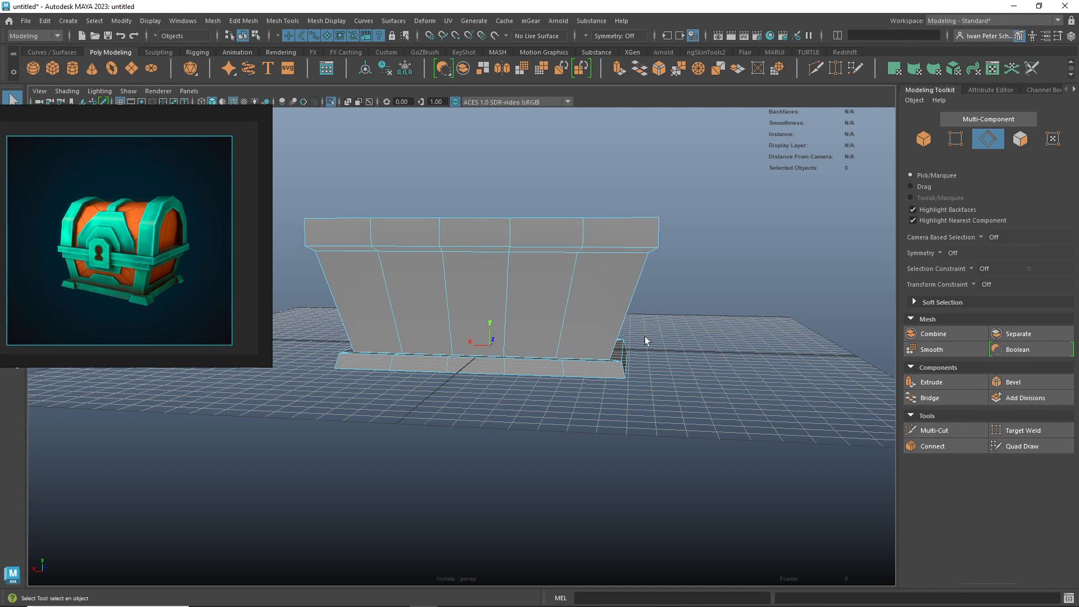
click(626, 318)
click(933, 447)
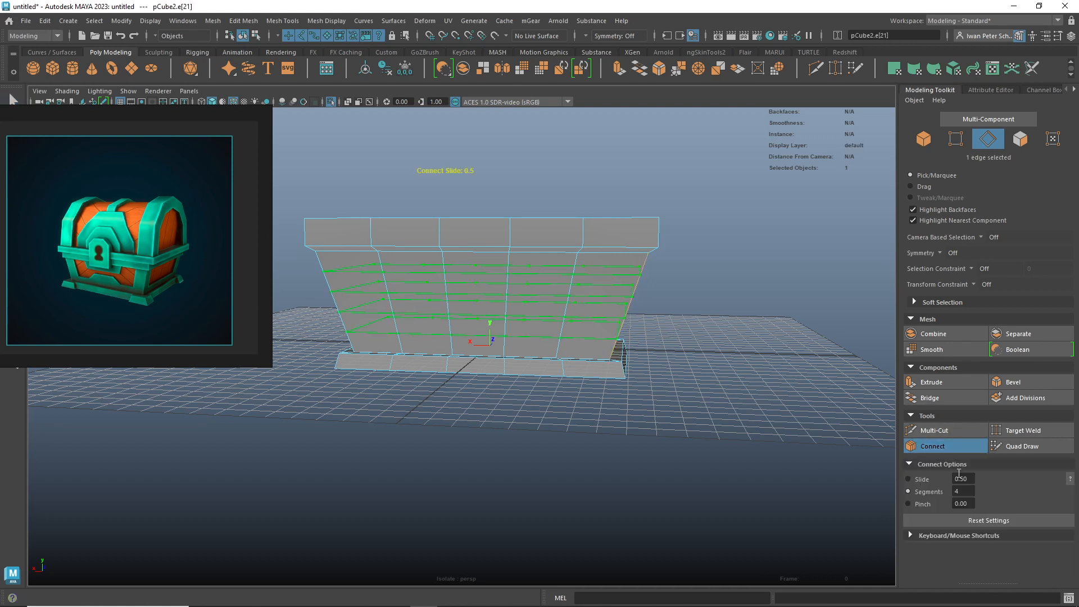
double_click(963, 491)
key(q)
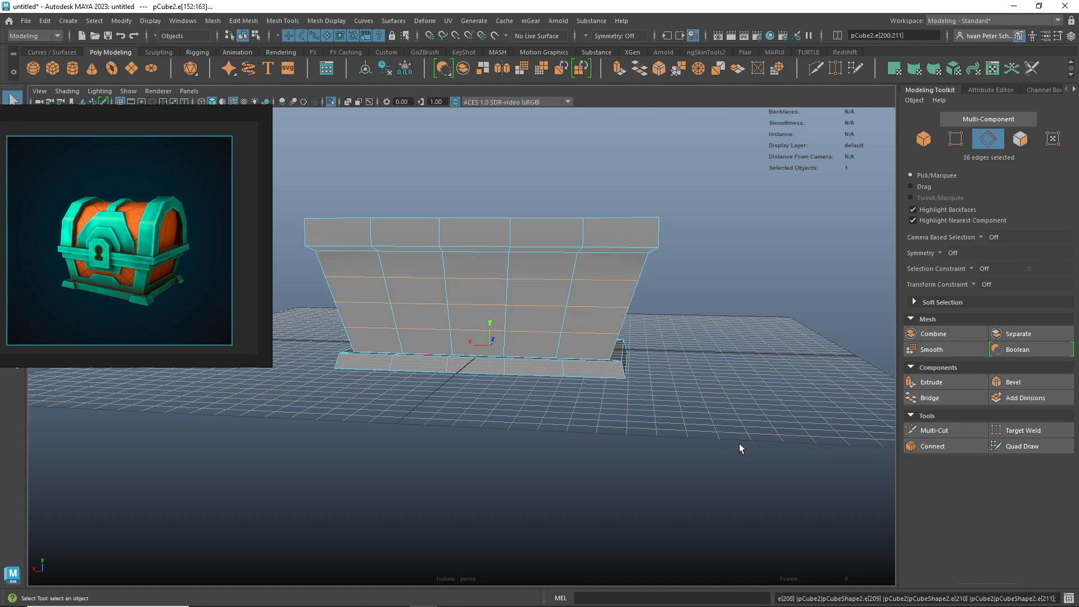
- Slide the outermost vertical edge loop on the negative X side toward the body's corner with the Slide Edge Tool
alt+drag(737, 383, 720, 378)
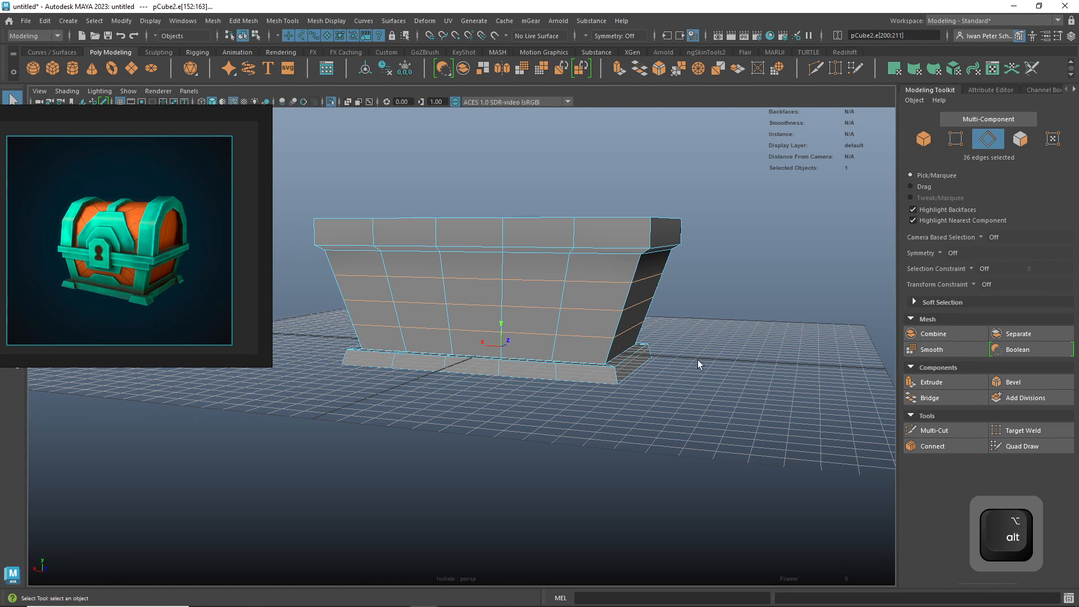
alt+drag(672, 335, 706, 339)
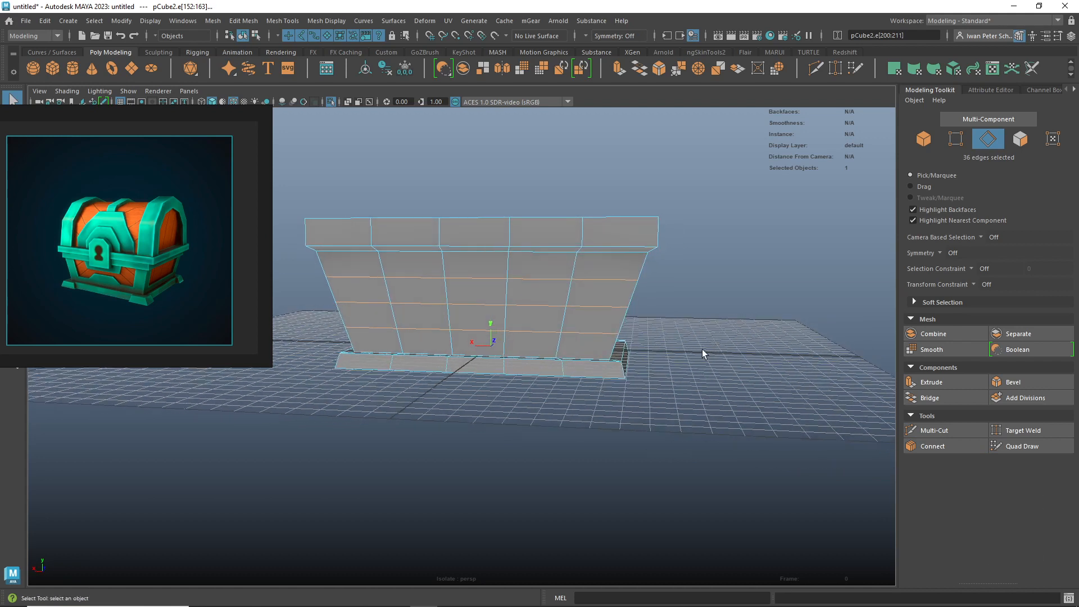
click(563, 319)
double_click(562, 319)
shift+right_click(562, 321)
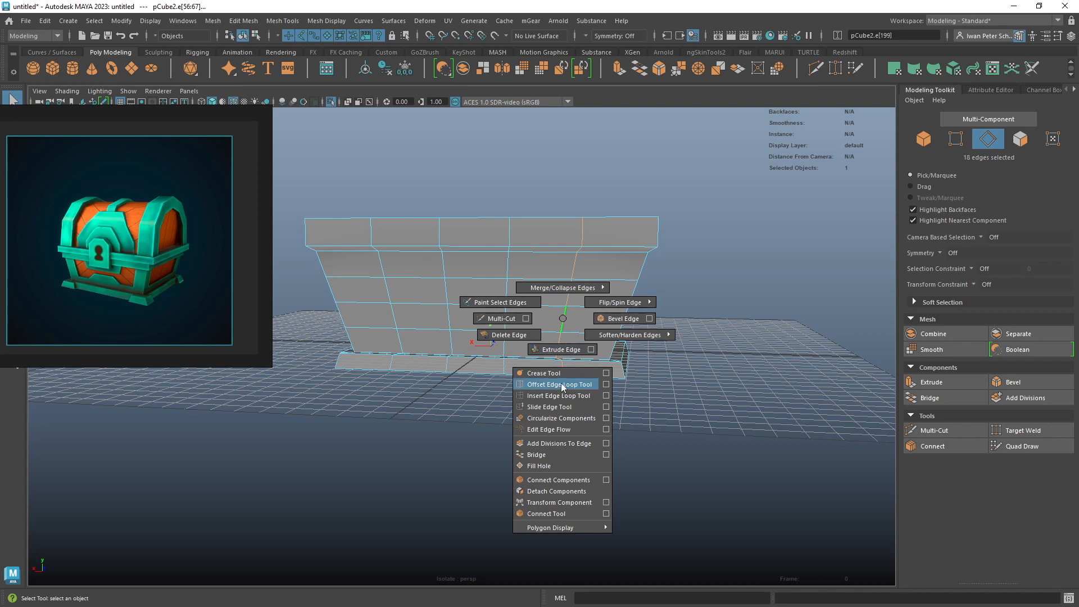
click(547, 407)
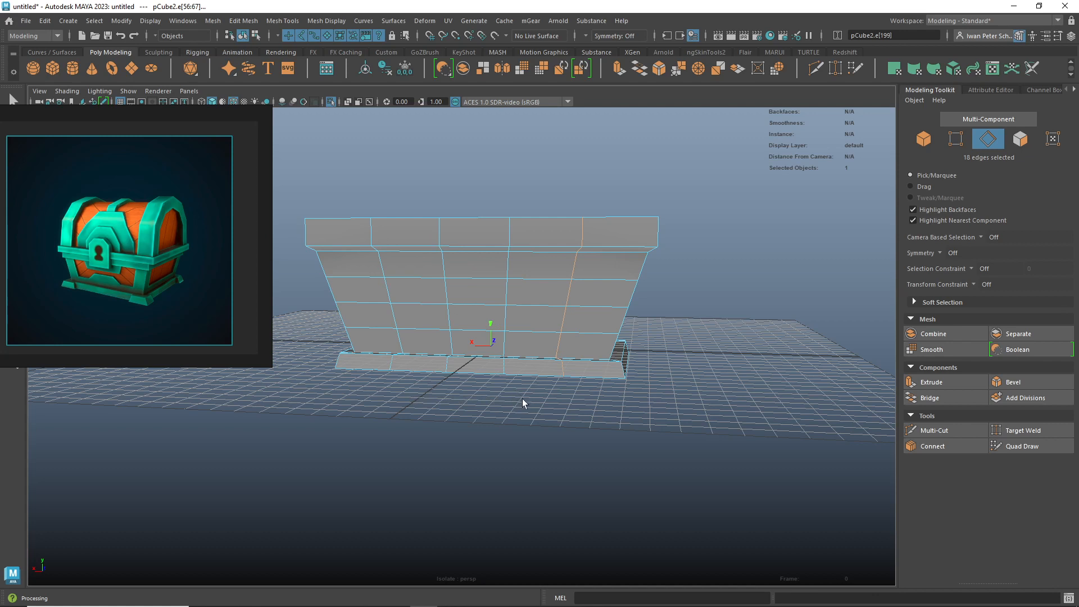
middle_drag(519, 406, 541, 395)
alt+drag(691, 373, 643, 446)
middle_drag(588, 453, 622, 458)
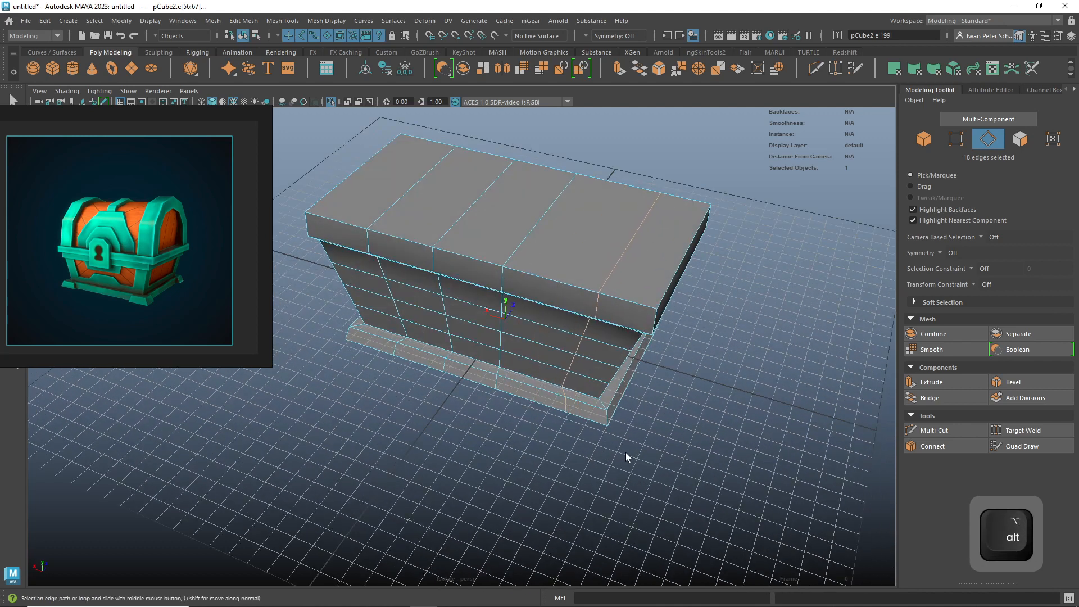
alt+drag(668, 451, 720, 427)
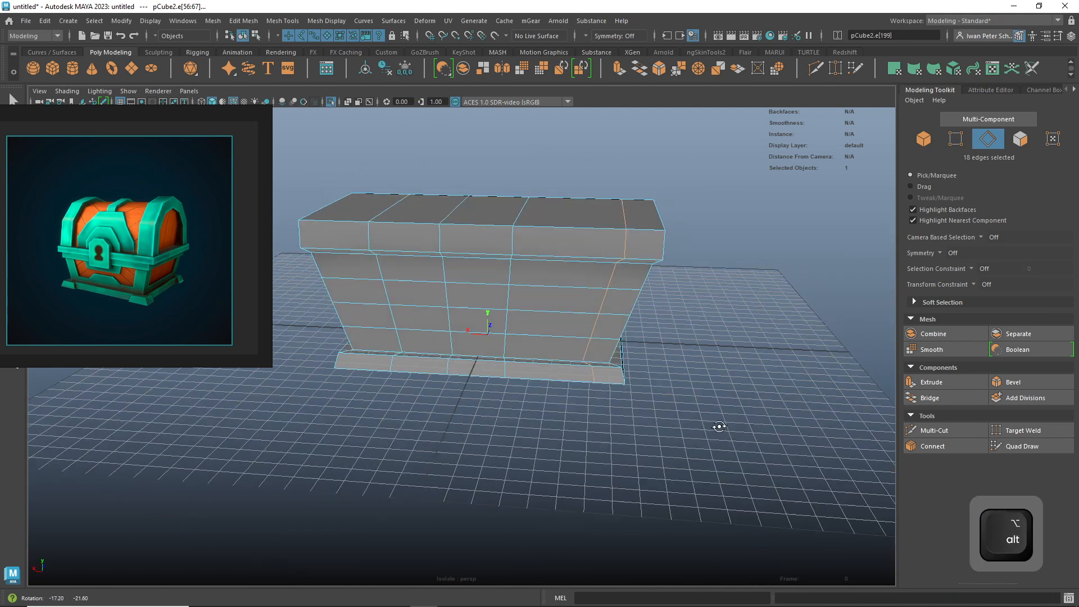
- Set symmetry to World X and select the slid vertical edge loop
click(639, 350)
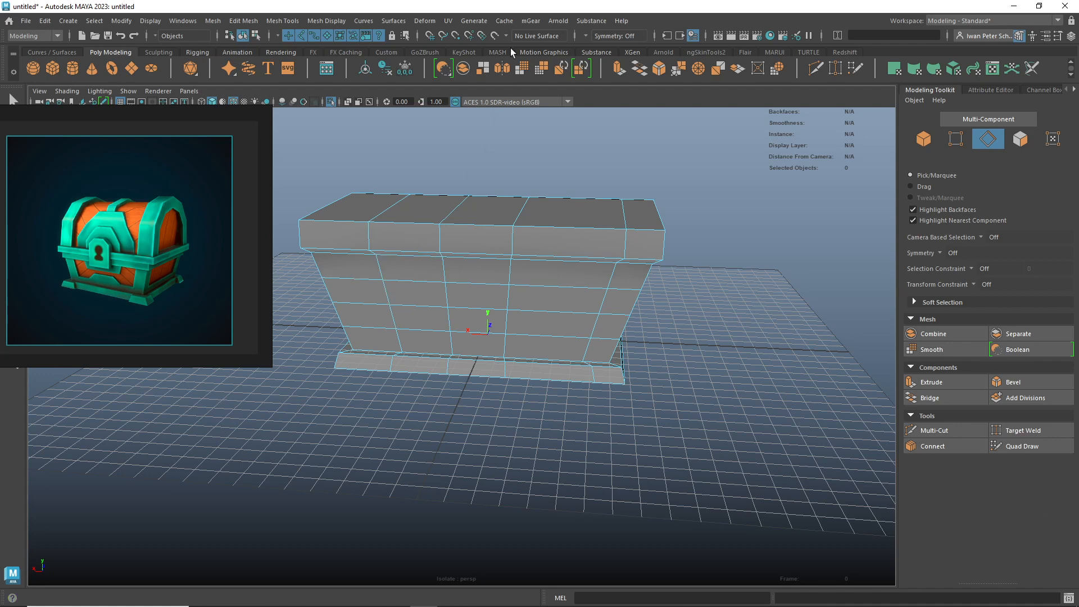
click(585, 36)
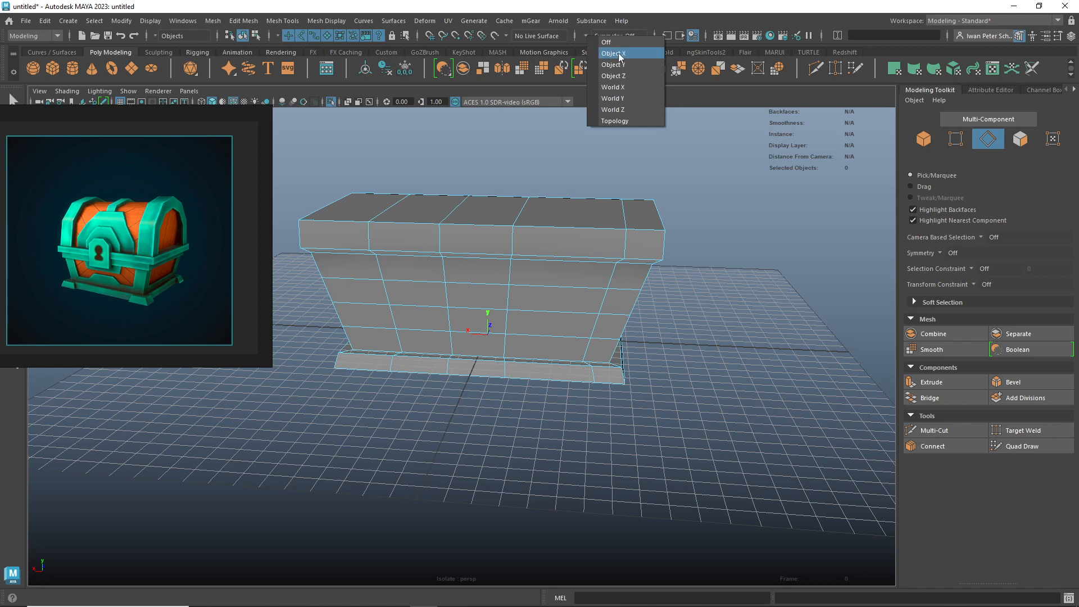
click(622, 88)
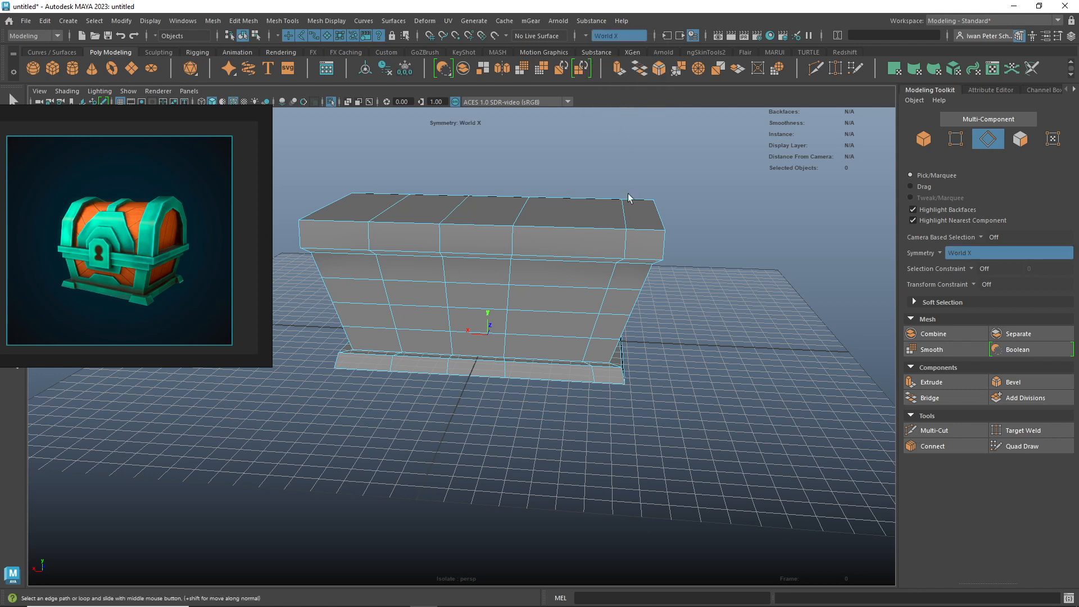
double_click(599, 308)
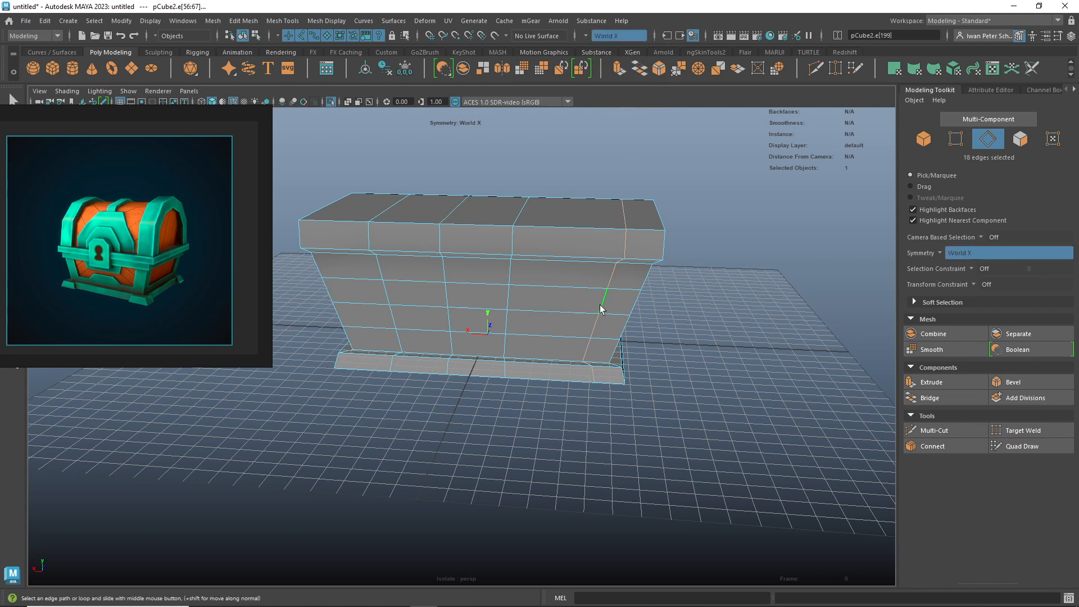
- Undo the symmetry change and the edge loop slide, and clear the edge selection
mouse_move(700, 328)
alt+mouse_down()
mouse_move(706, 311)
mouse_move(715, 317)
alt+mouse_up()
key(ctrl+z)
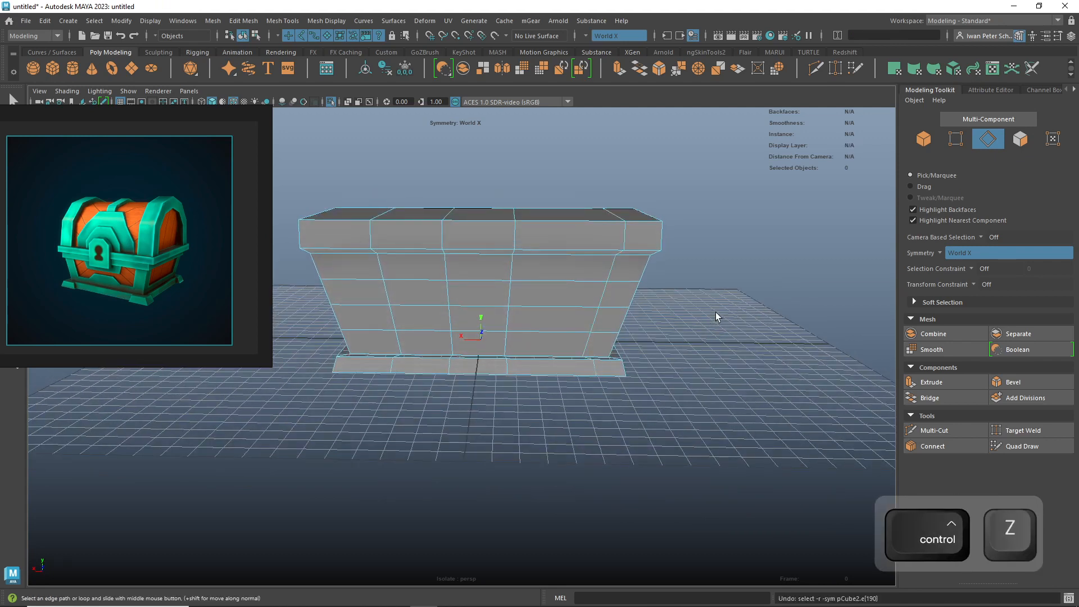
alt+drag(724, 312, 695, 316)
click(647, 315)
double_click(570, 305)
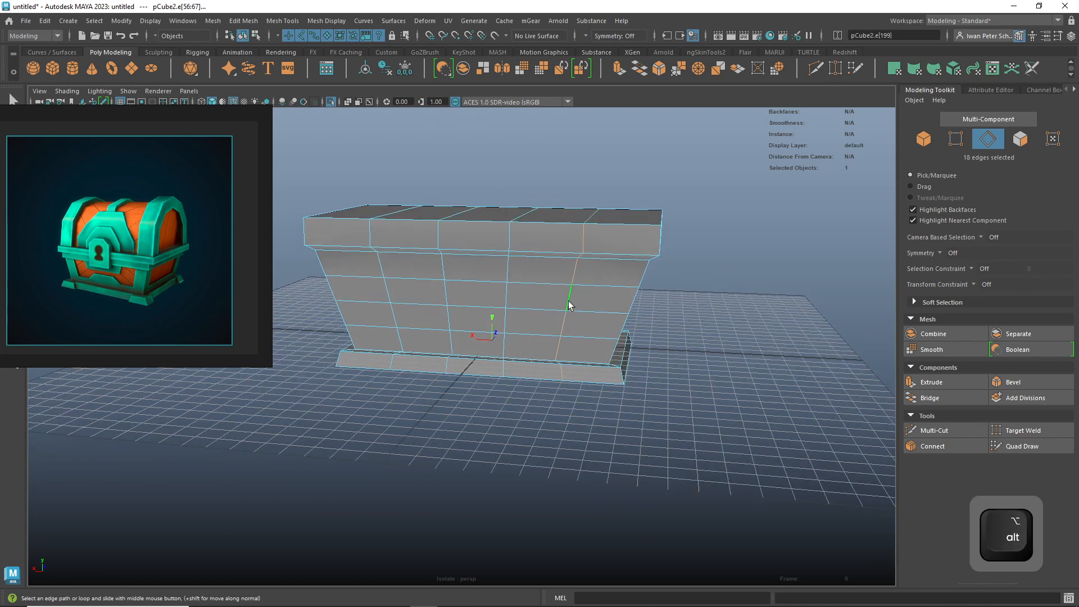
click(728, 312)
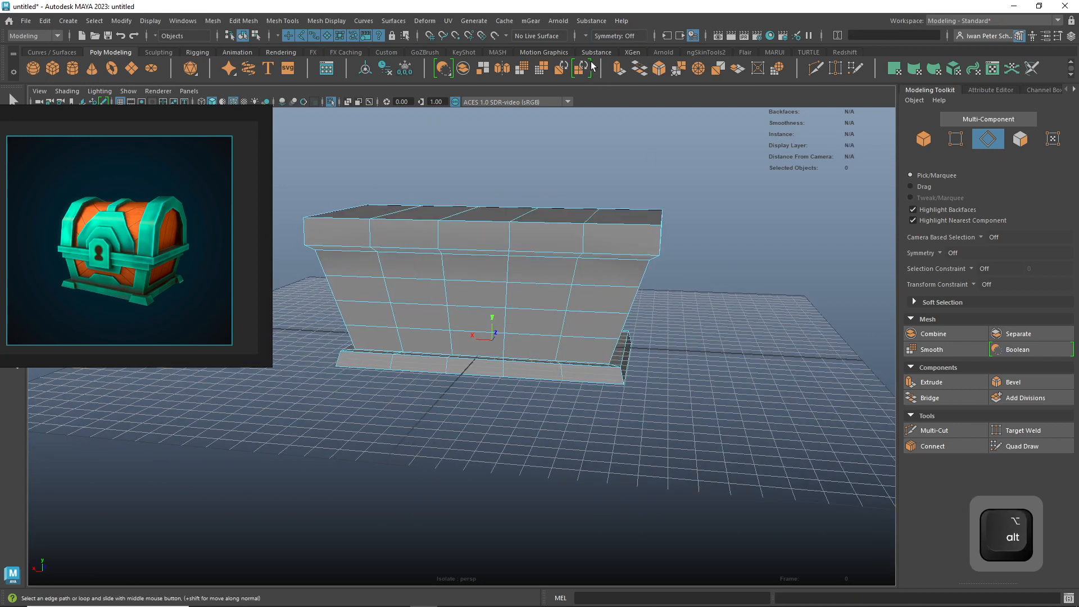
- Set symmetry to World X and slide the outermost vertical edge loops outward toward the lower body's corners with the Slide Edge Tool
click(589, 34)
click(612, 86)
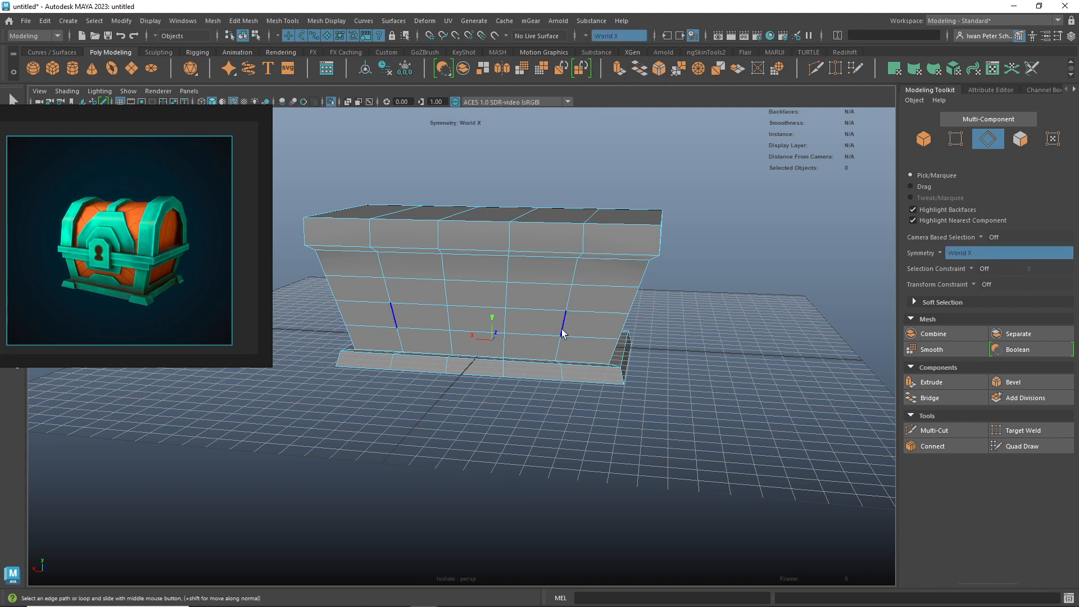
double_click(562, 330)
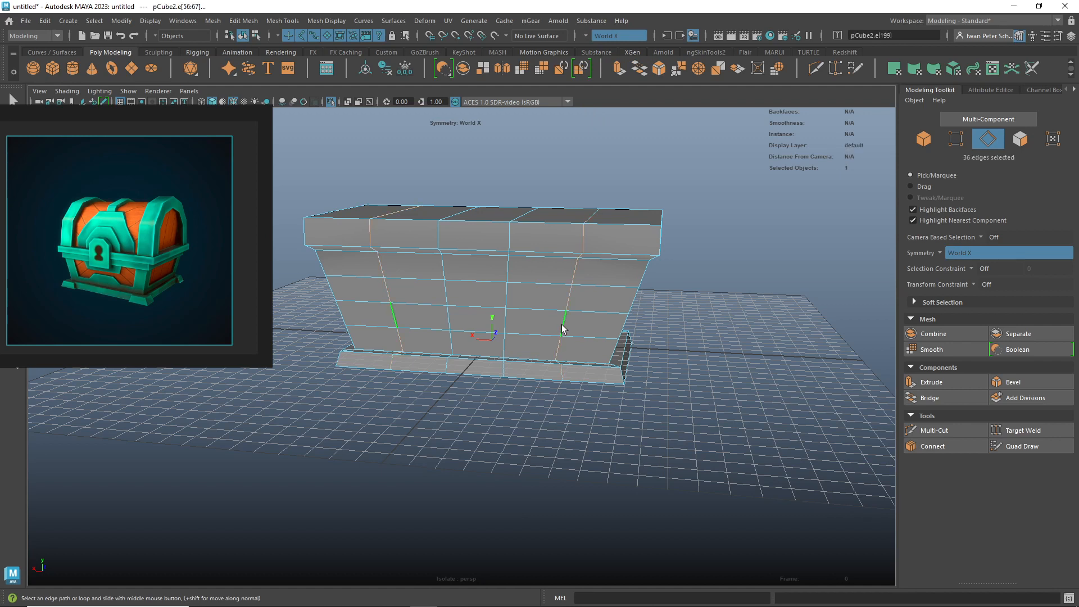
shift+right_click(562, 328)
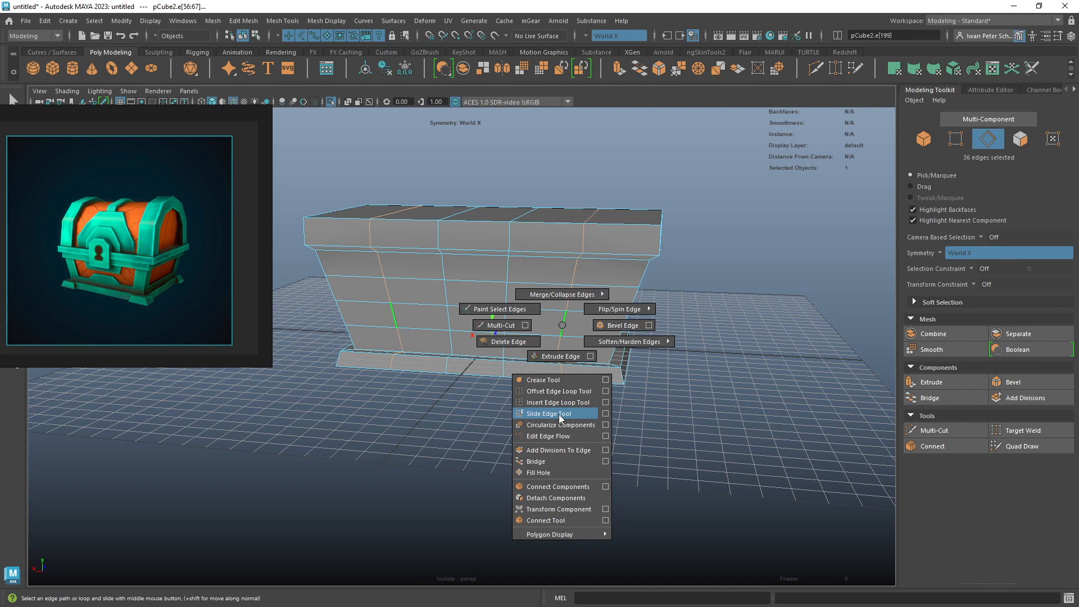
shift+right_drag(559, 416, 562, 325)
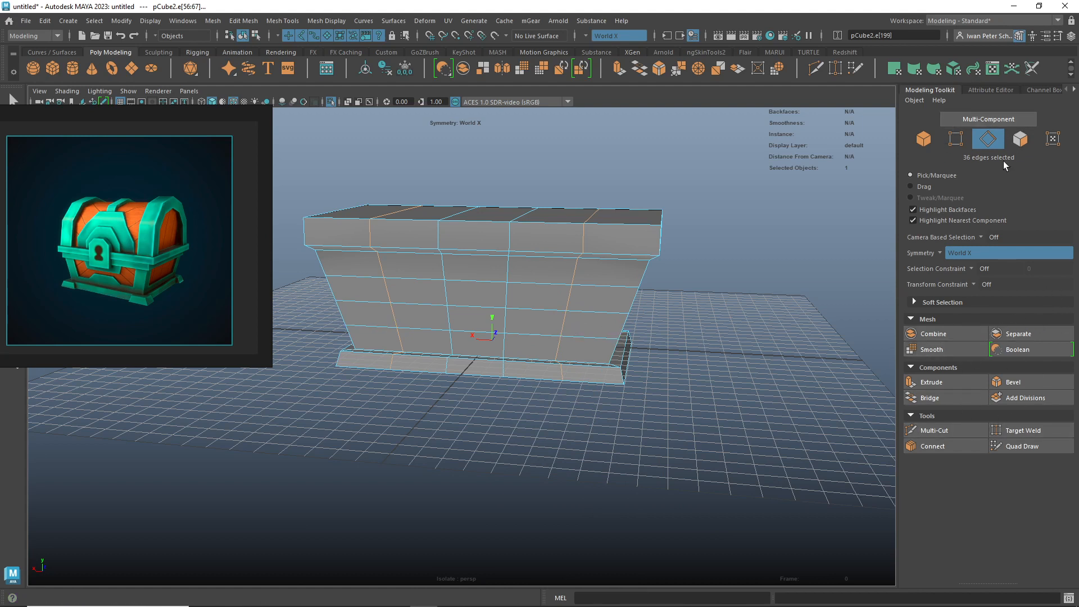
shift+right_click(561, 326)
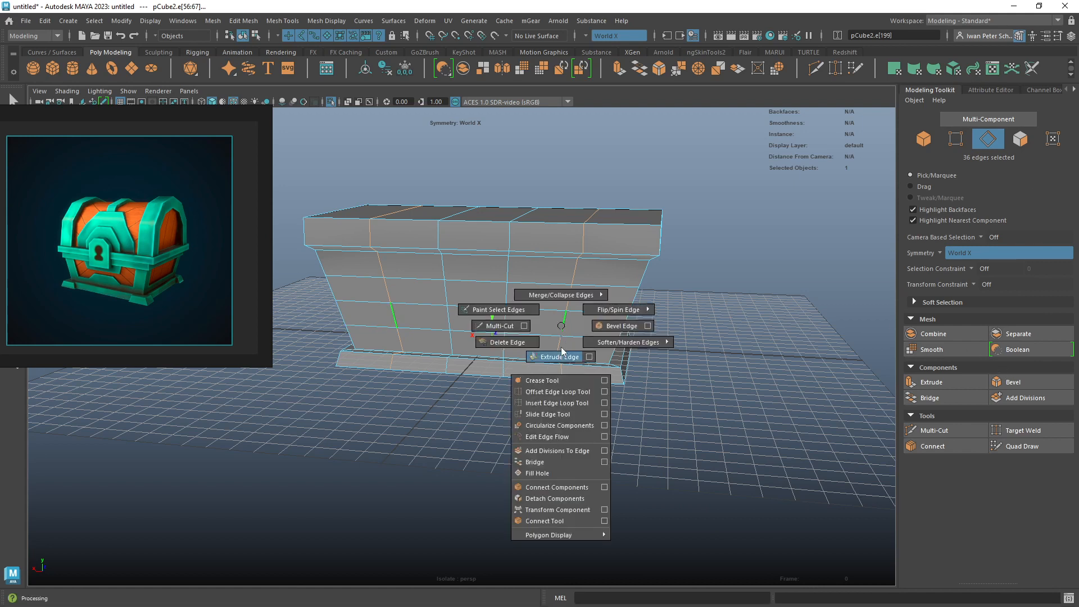
click(554, 413)
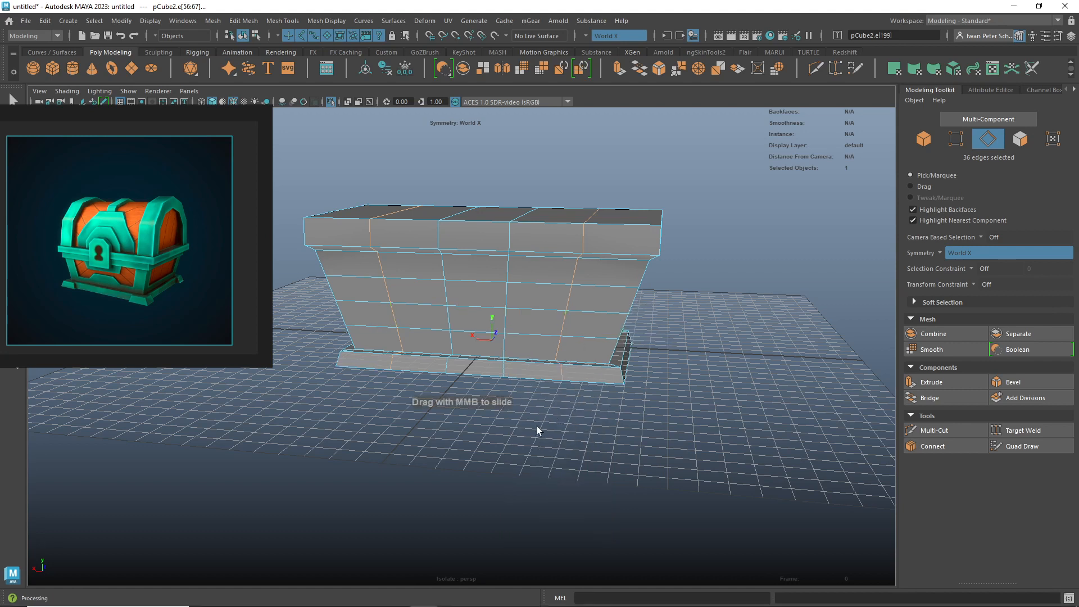
middle_drag(541, 427, 563, 427)
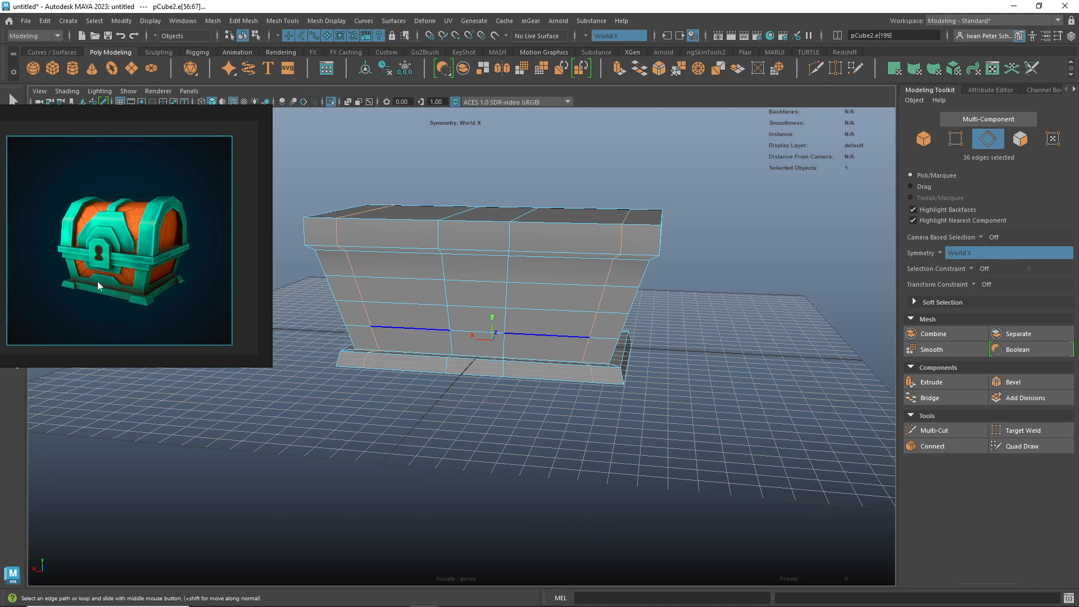
middle_drag(465, 407, 468, 406)
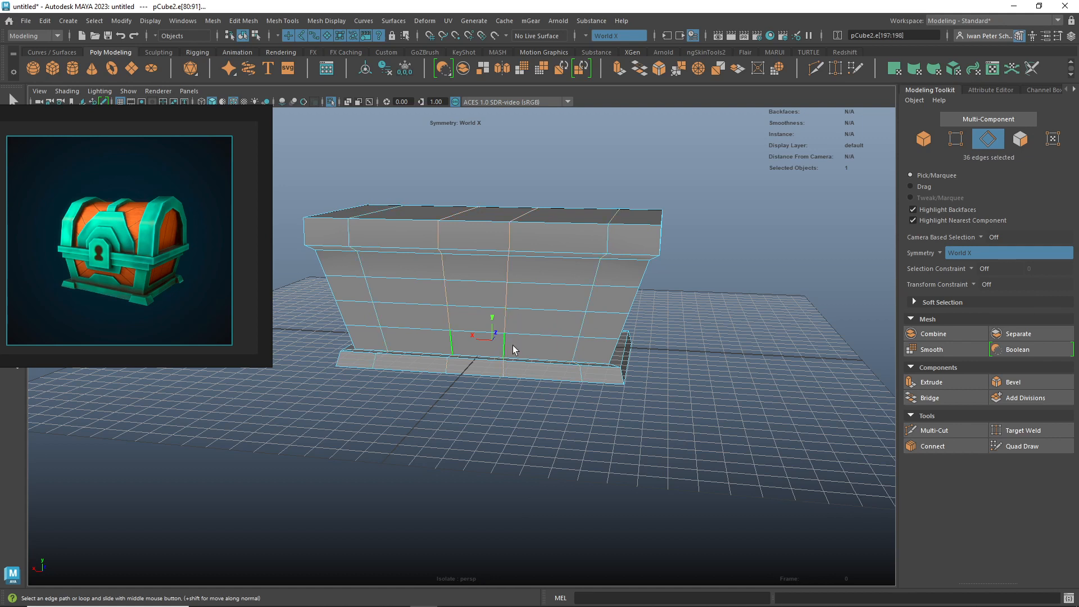
- Slide the two inner vertical edge loops symmetrically outward, widening the central section of the front wall
middle_drag(509, 437, 533, 438)
middle_drag(531, 436, 521, 436)
middle_drag(520, 436, 577, 423)
- Try to slide the lowest and middle horizontal edge loops of the sloped walls with the Slide Edge Tool
click(582, 333)
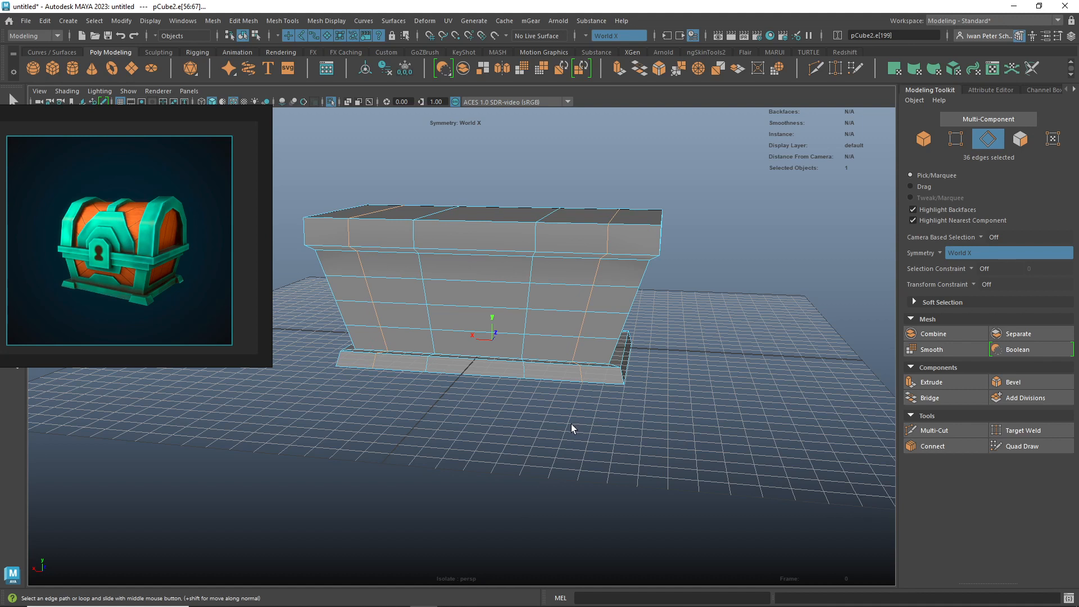
click(550, 340)
middle_drag(572, 432, 549, 436)
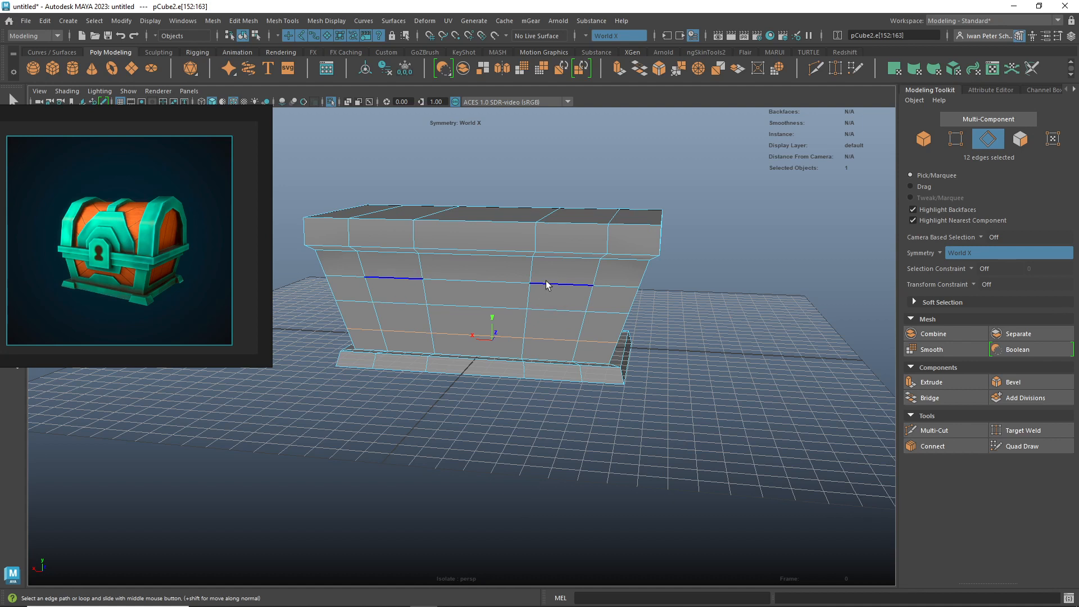
click(551, 311)
mouse_move(481, 444)
middle_down()
mouse_move(492, 455)
mouse_move(473, 454)
middle_up()
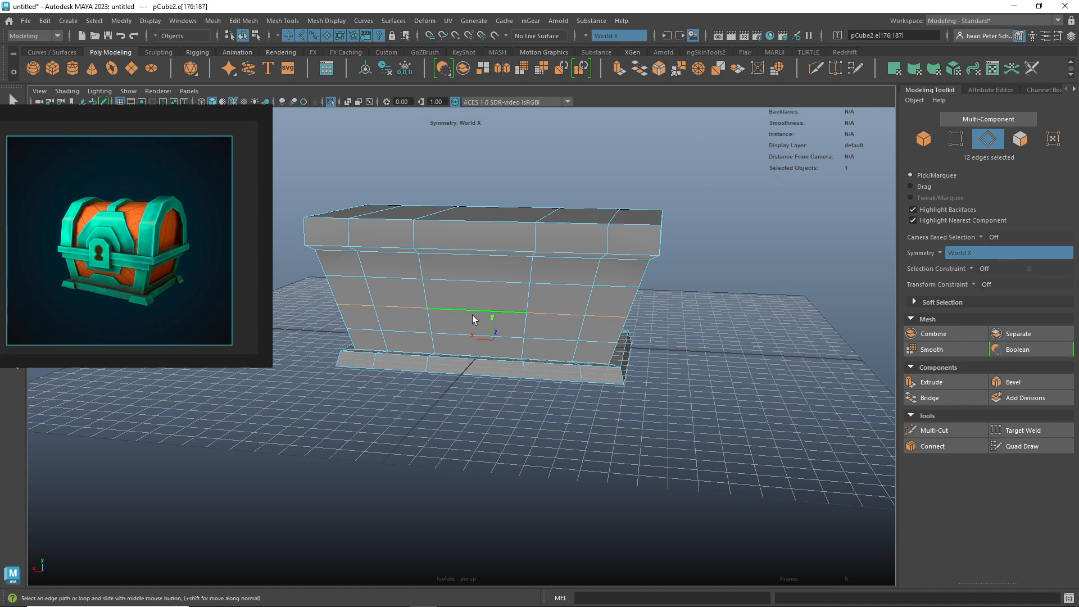
- Switch symmetry to World Z and select the central edge of the middle horizontal loop on the long wall
right_click(469, 286)
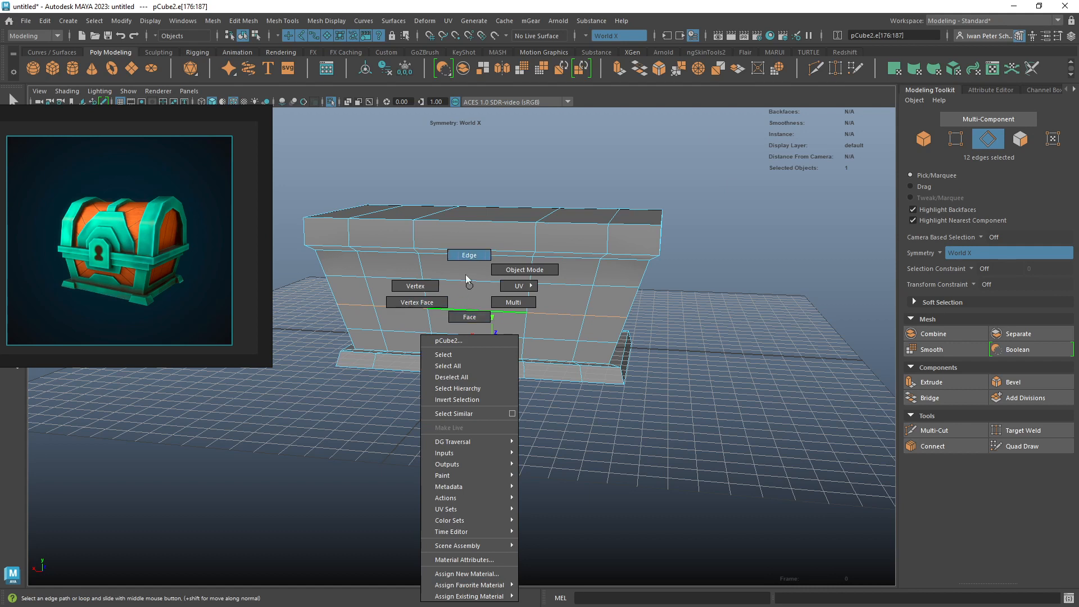
click(470, 257)
click(467, 313)
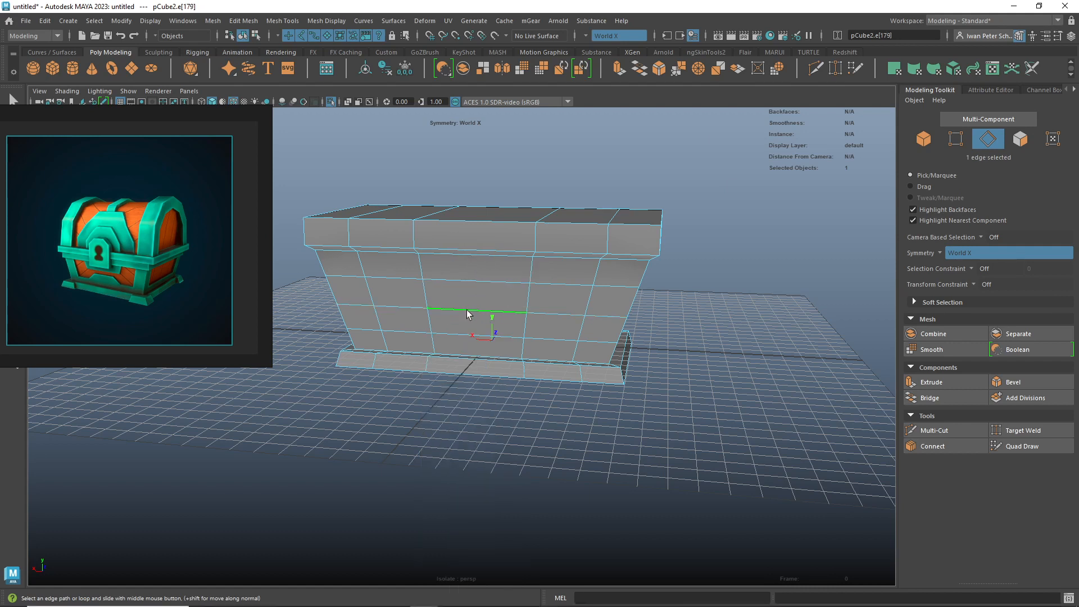
alt+drag(707, 351, 629, 348)
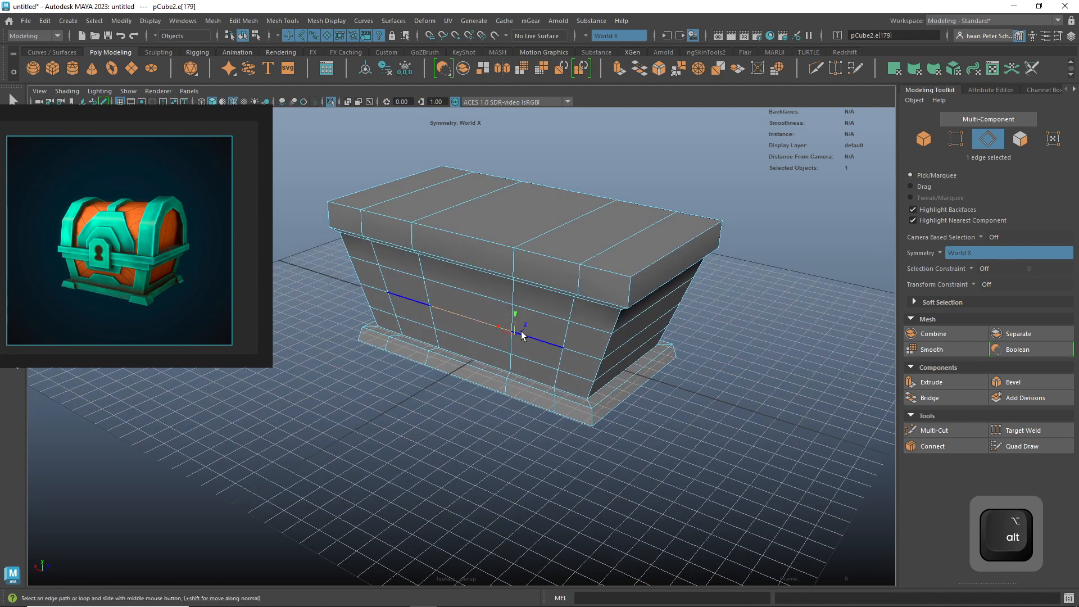
click(587, 35)
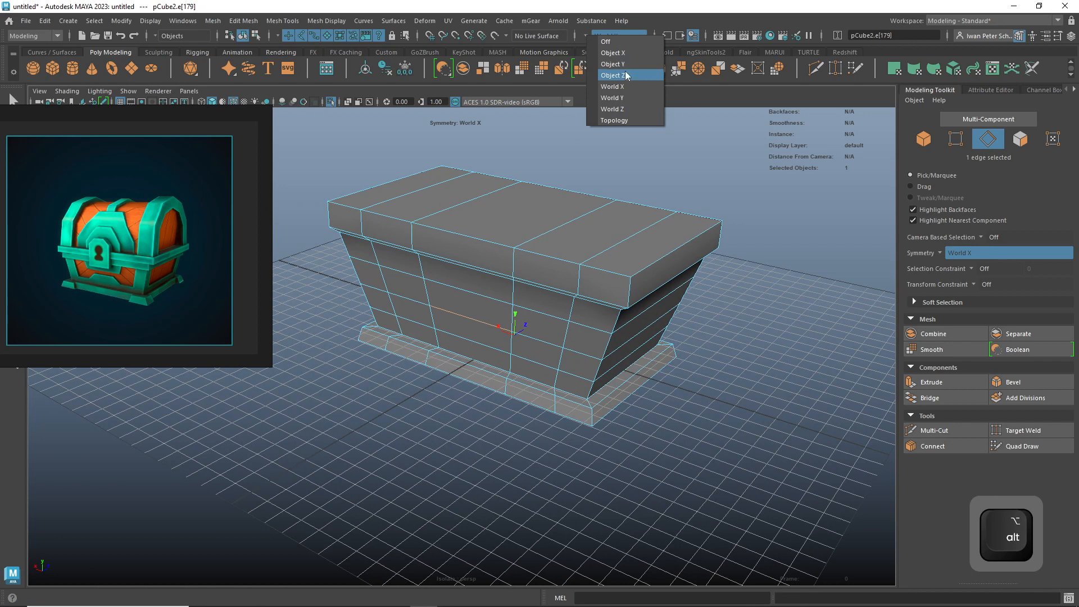
click(625, 109)
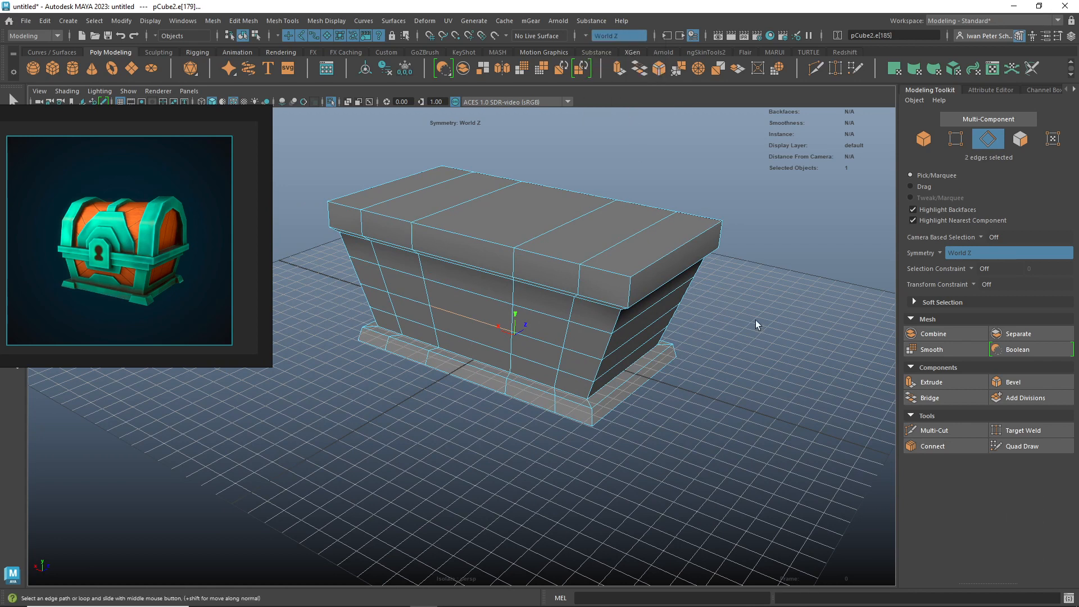
alt+drag(575, 353, 694, 371)
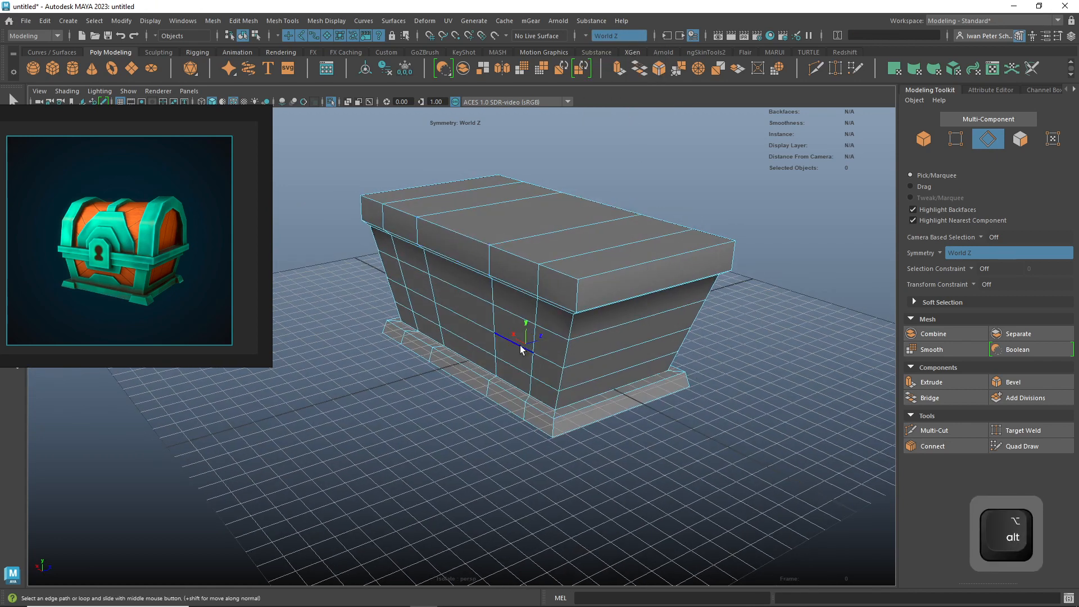
alt+drag(520, 340, 665, 429)
click(461, 315)
alt+drag(456, 390, 503, 378)
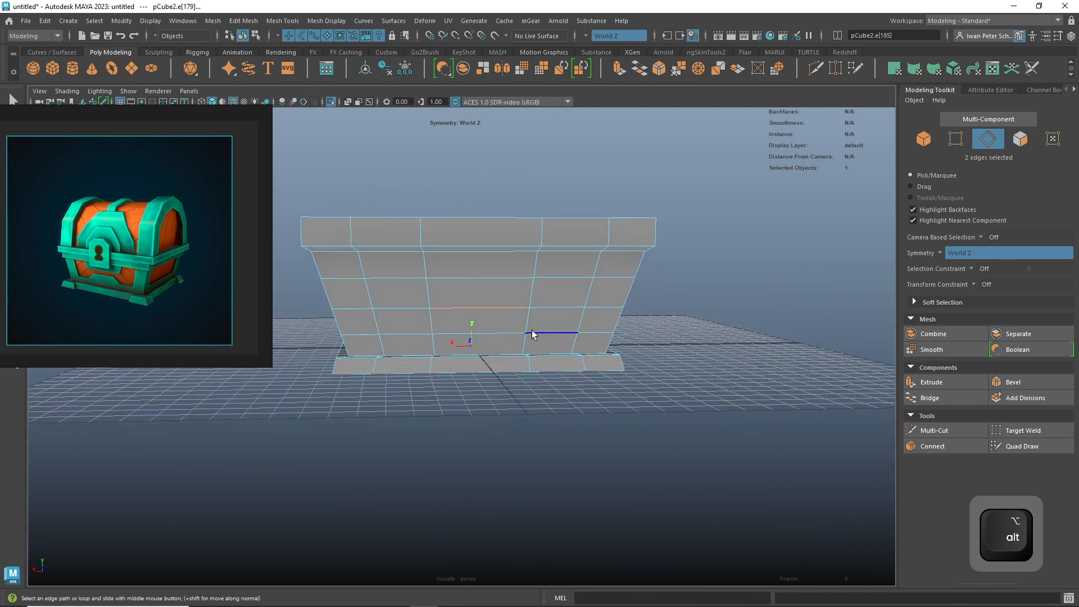
- Scale the central edge of the upper horizontal loop narrower along X on the long walls
click(491, 277)
key(r)
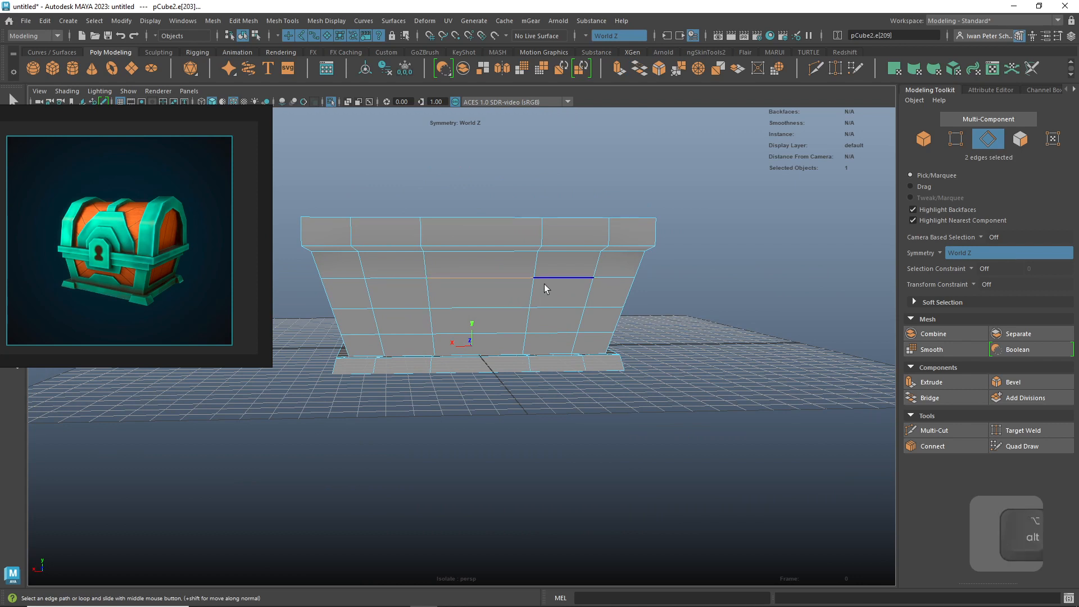
drag(378, 276, 406, 278)
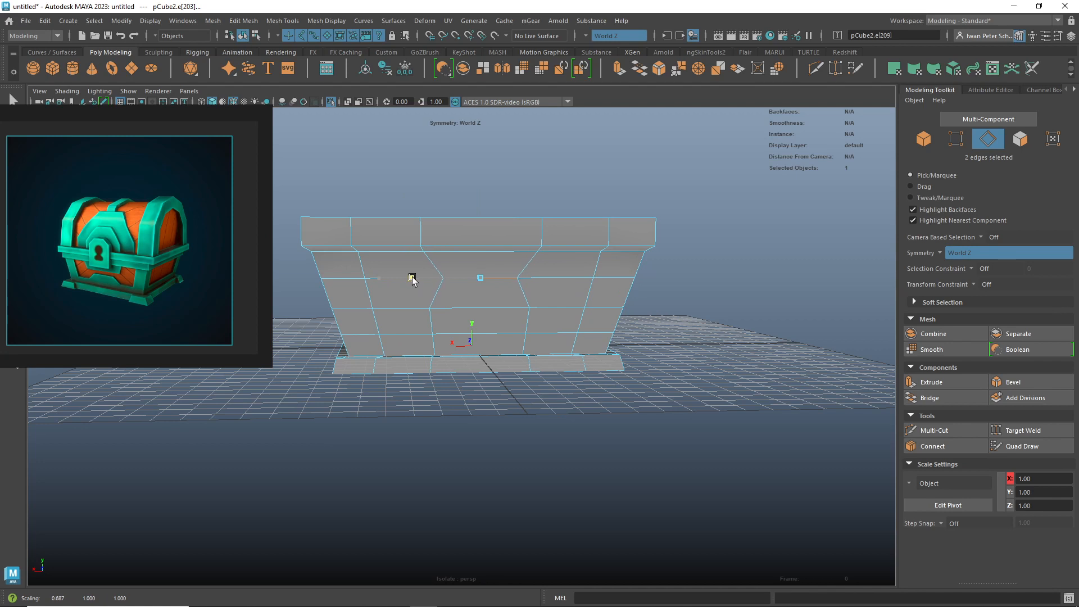
alt+drag(409, 296, 441, 384)
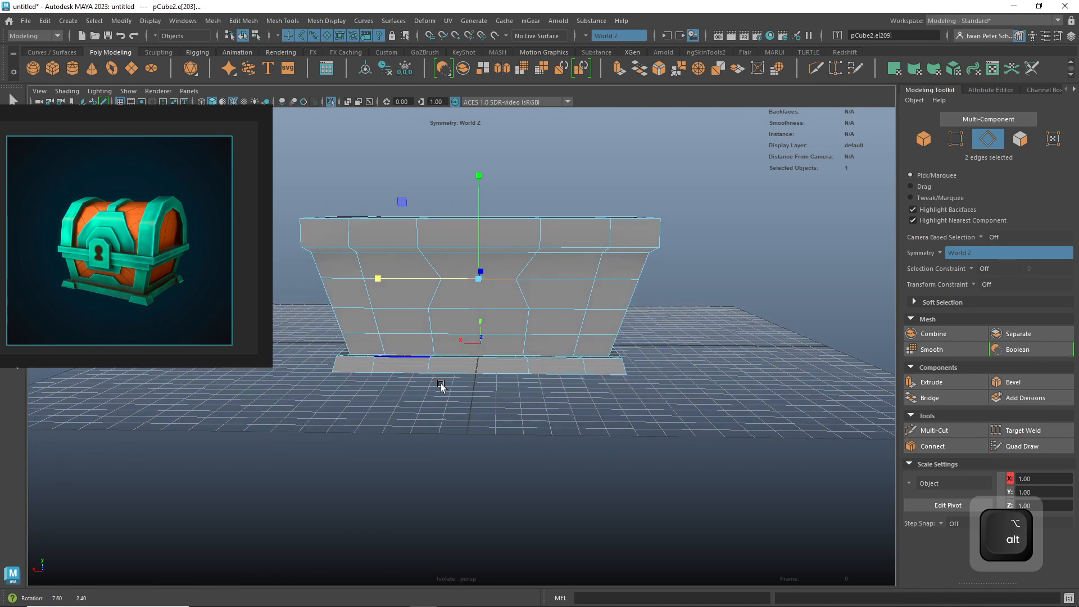
- Scale the middle loop's central edge along X to about 0.40, and widen the central edge of the loop above it
click(472, 309)
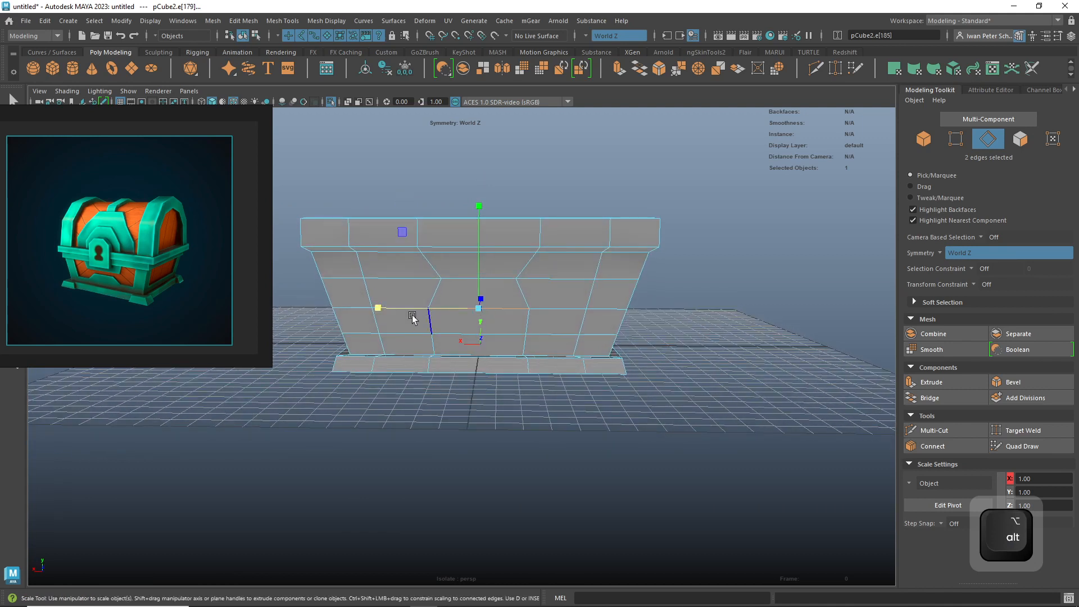
drag(379, 308, 438, 308)
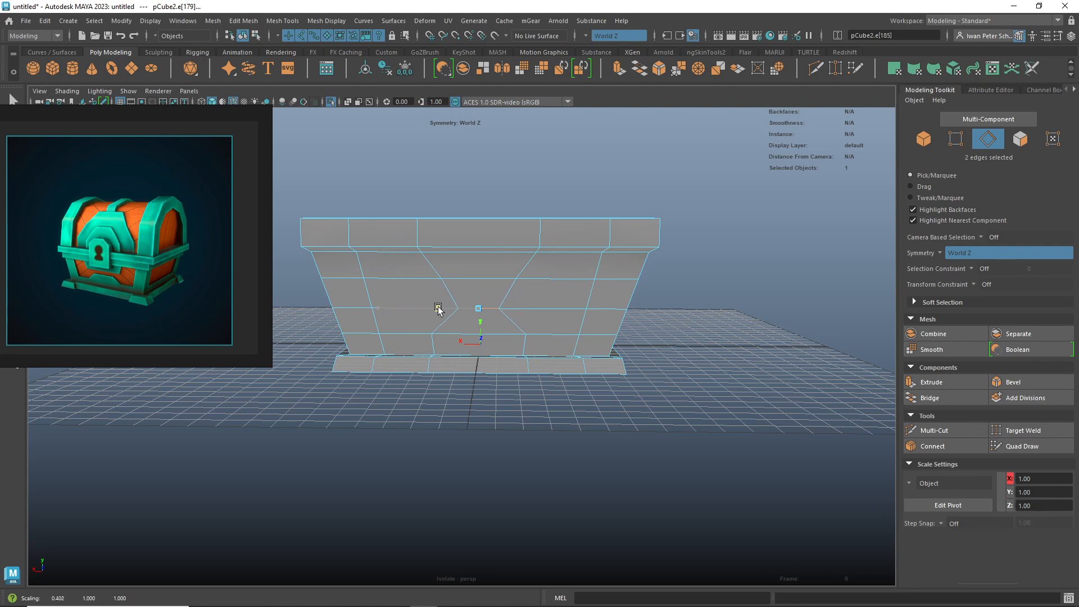
click(467, 278)
drag(378, 279, 356, 280)
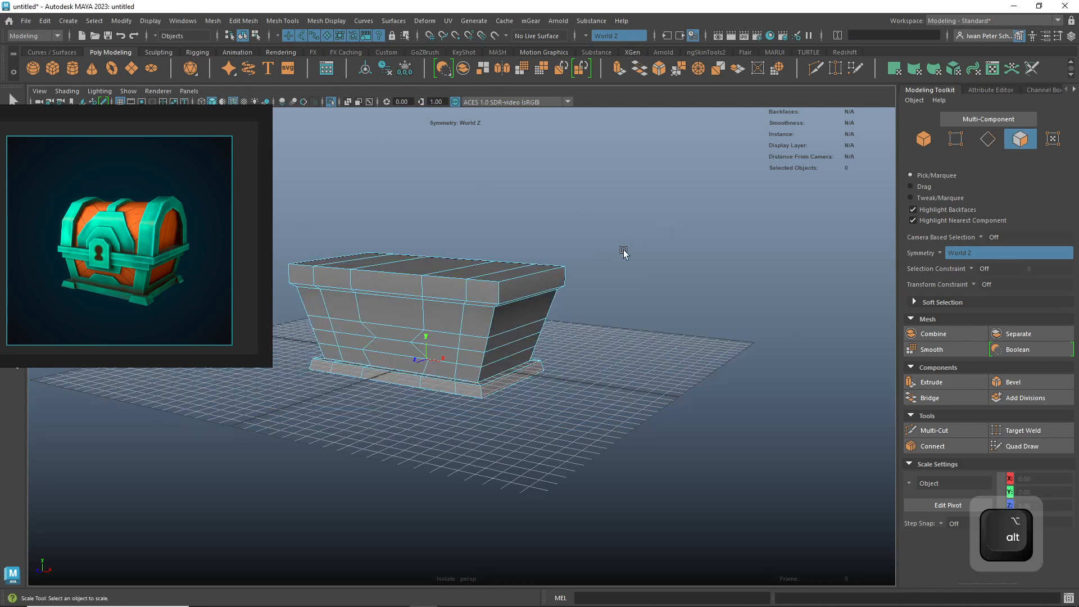
alt+drag(623, 249, 661, 244)
alt+drag(625, 299, 737, 315)
right_drag(457, 286, 459, 302)
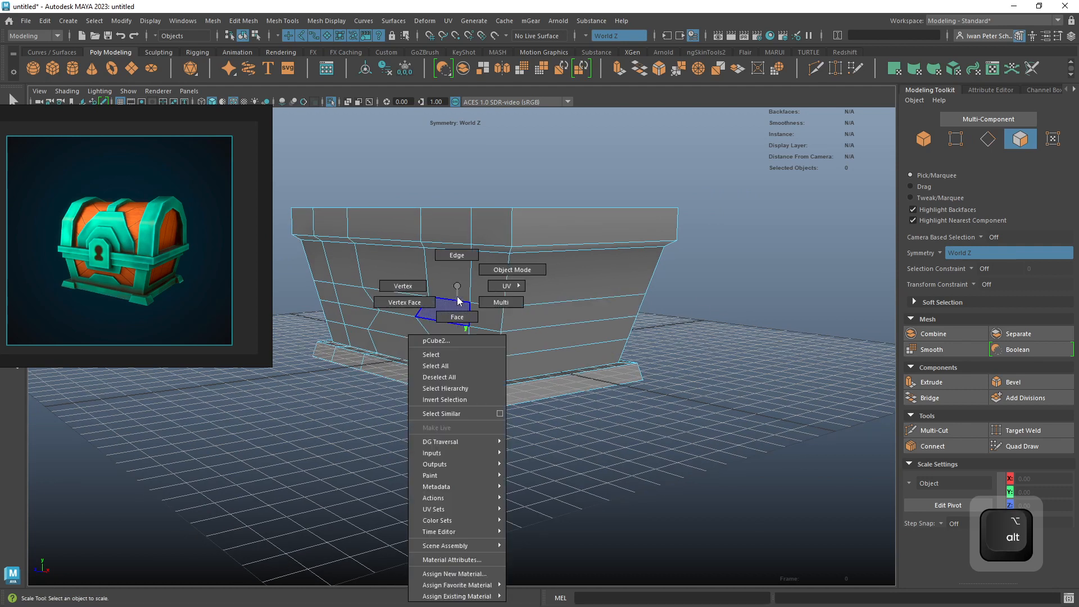
right_drag(458, 263, 457, 258)
alt+drag(568, 327, 687, 340)
right_drag(441, 271, 440, 301)
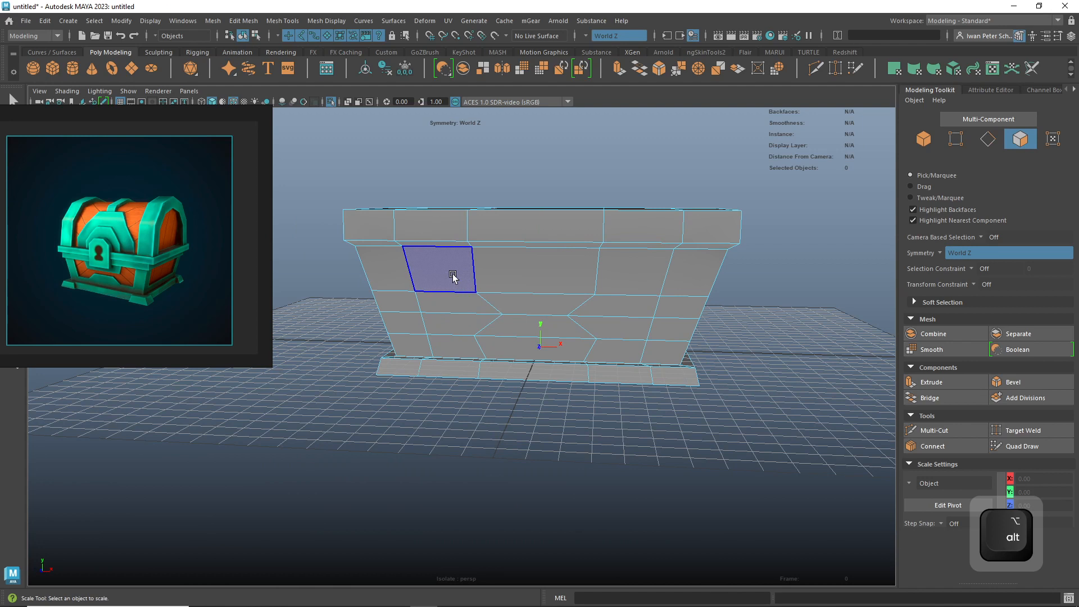
click(467, 306)
shift+click(464, 306)
shift+click(468, 322)
shift+click(531, 307)
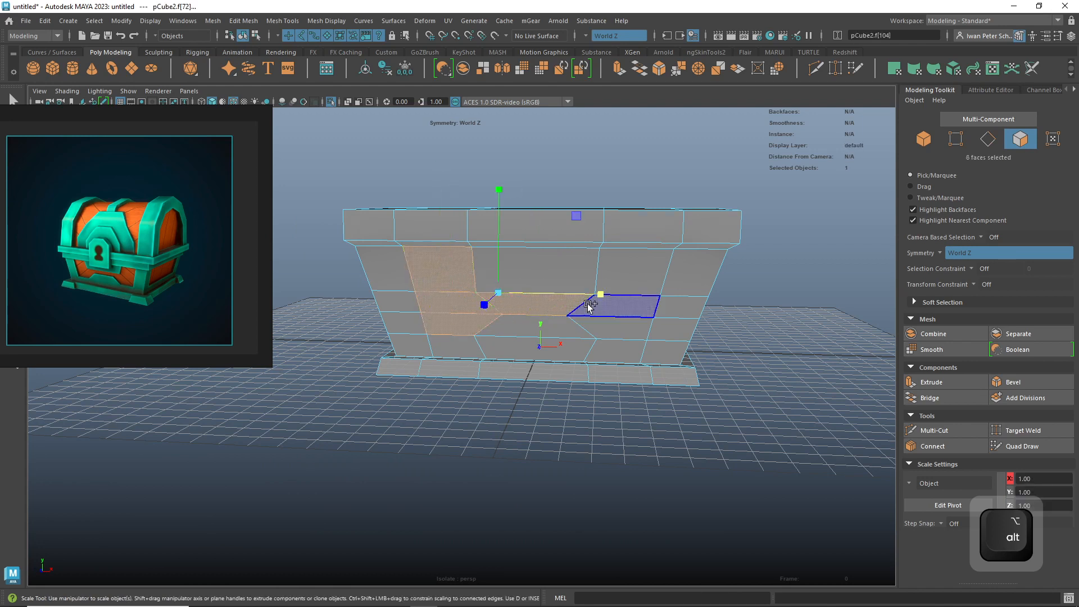
shift+click(622, 281)
shift+click(626, 313)
shift+click(628, 332)
alt+drag(650, 324, 722, 338)
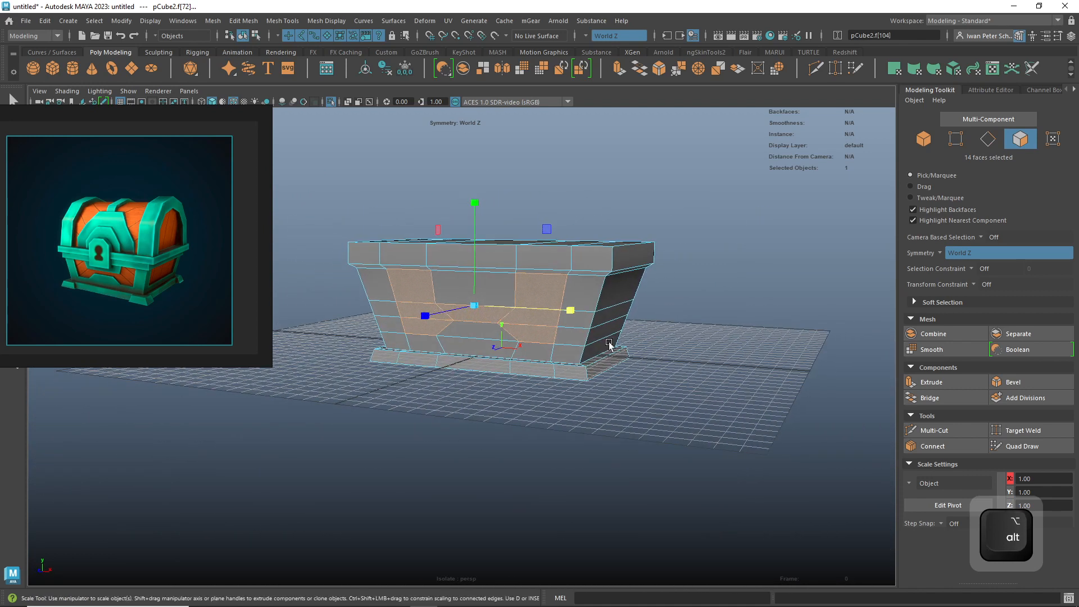
alt+right_drag(551, 346, 588, 344)
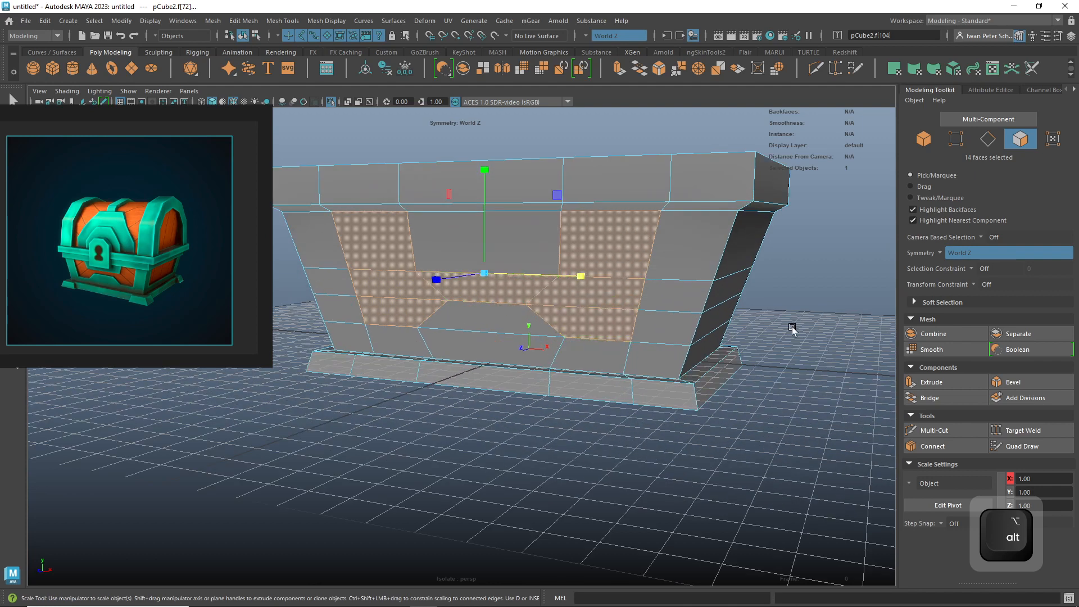
click(819, 320)
- Slide the upper horizontal edge loop of the sloped walls slightly downward with the Slide Edge Tool
right_drag(518, 272, 531, 249)
double_click(507, 273)
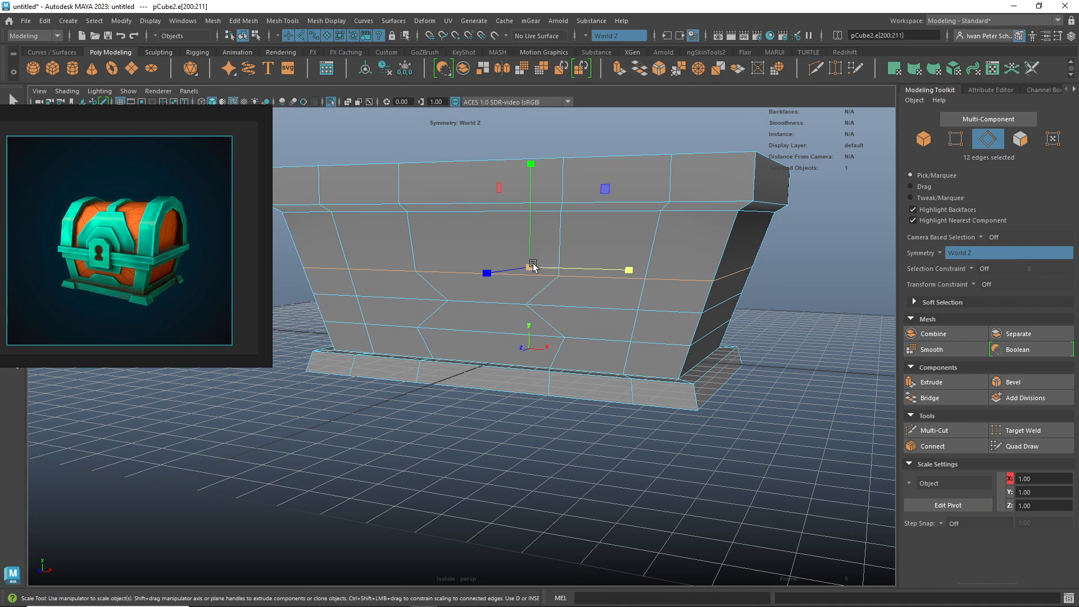
shift+right_drag(538, 276, 531, 362)
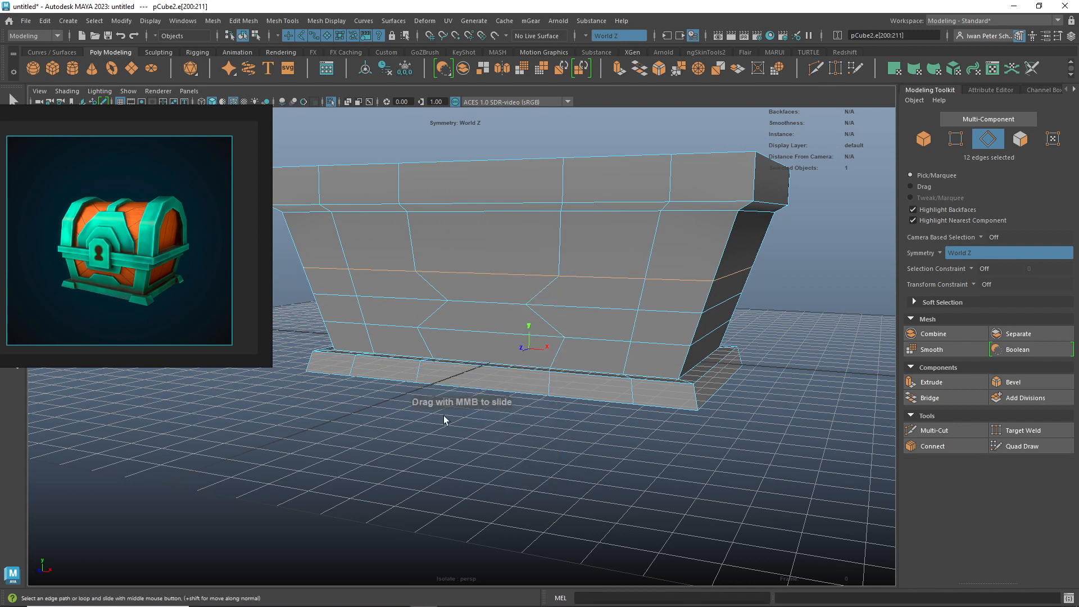
middle_drag(429, 439, 440, 440)
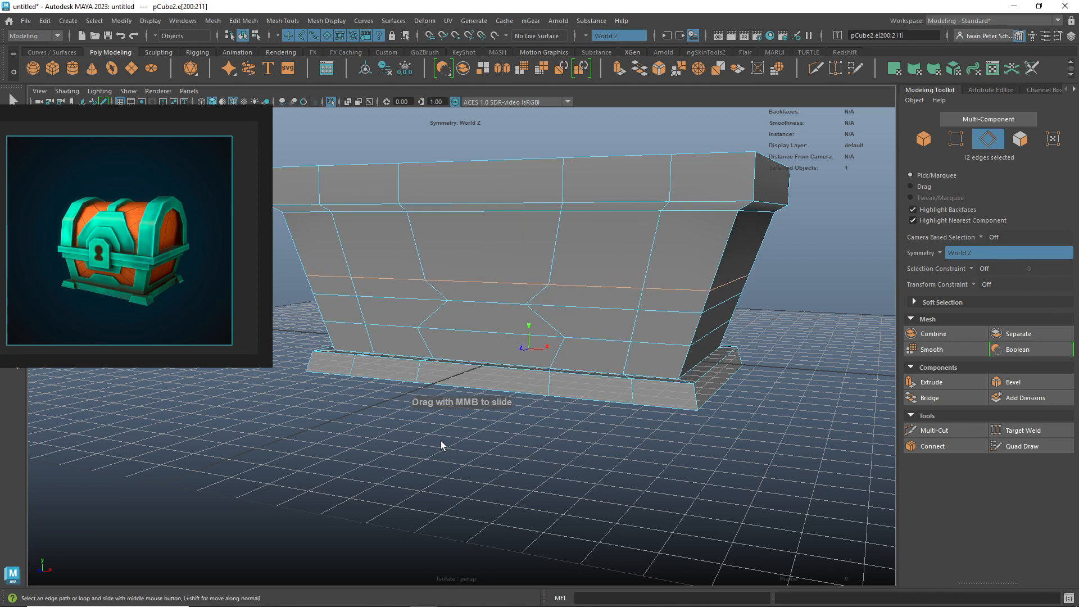
- Select the U-shaped band of faces on the long wall: both side columns and the connecting face above the central trapezoid
right_drag(583, 240, 591, 271)
click(387, 241)
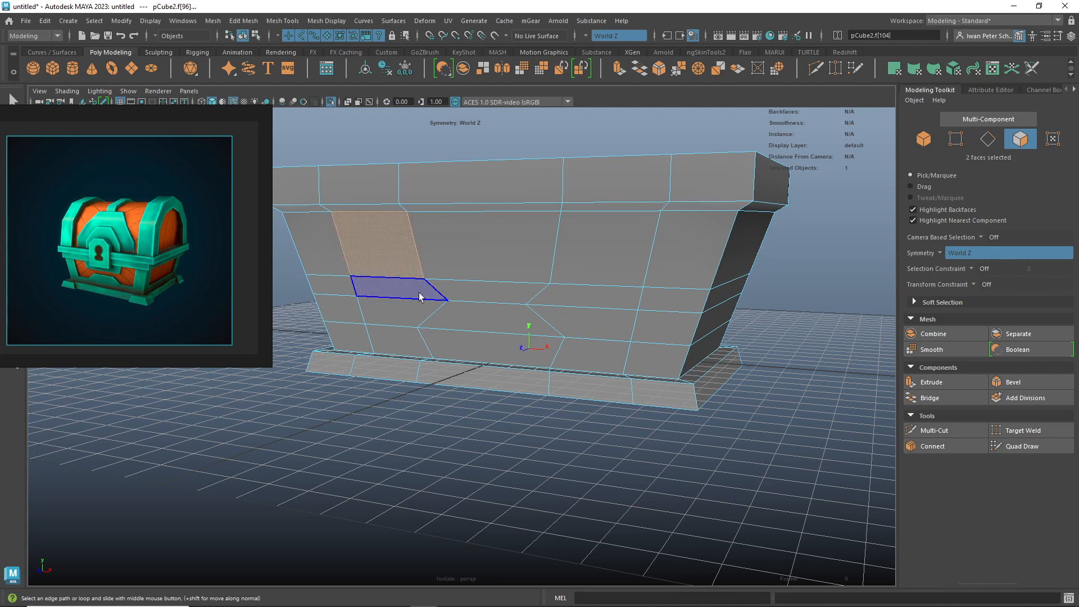
shift+click(419, 293)
shift+click(409, 312)
shift+click(490, 293)
shift+click(582, 323)
shift+click(590, 298)
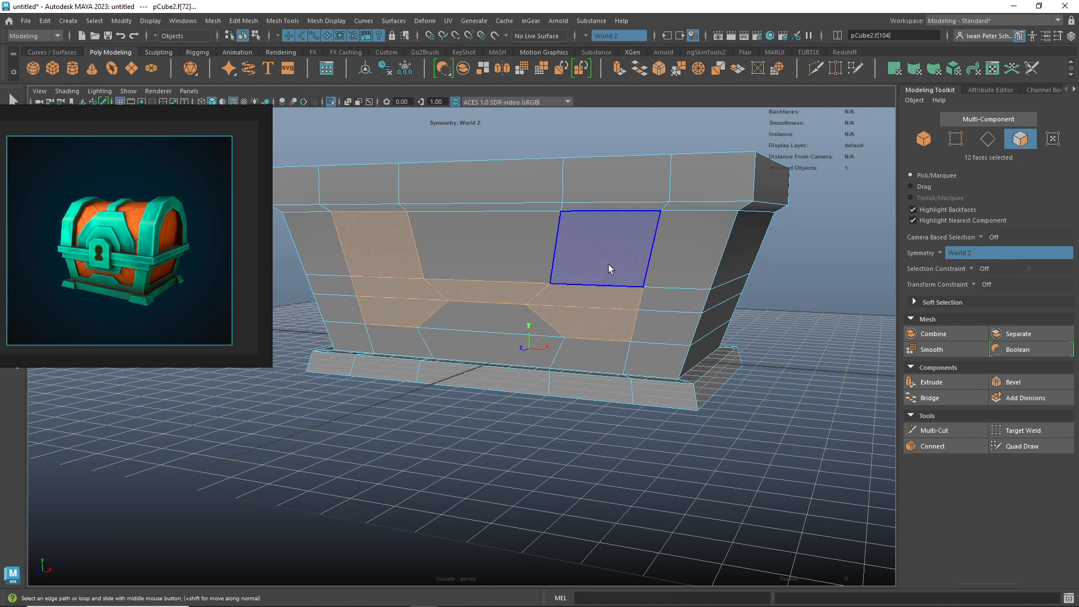
shift+click(609, 265)
alt+drag(755, 345, 674, 362)
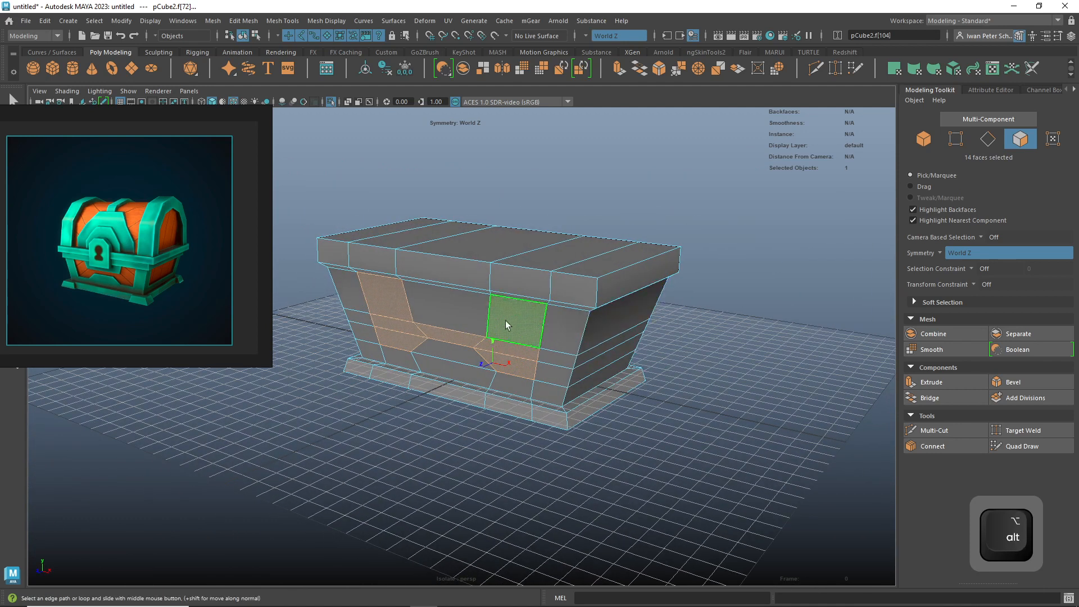
- Extrude the selected U-shaped faces inward with a thickness of -7.8 on both long walls
shift+right_drag(517, 319, 520, 353)
alt+drag(599, 401, 646, 427)
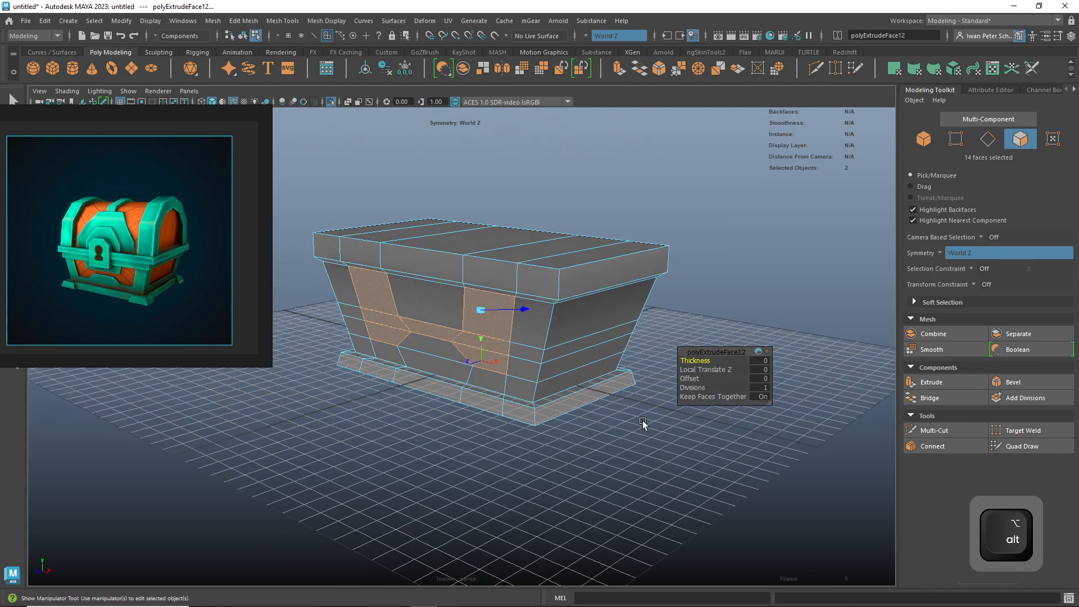
middle_drag(712, 369, 662, 366)
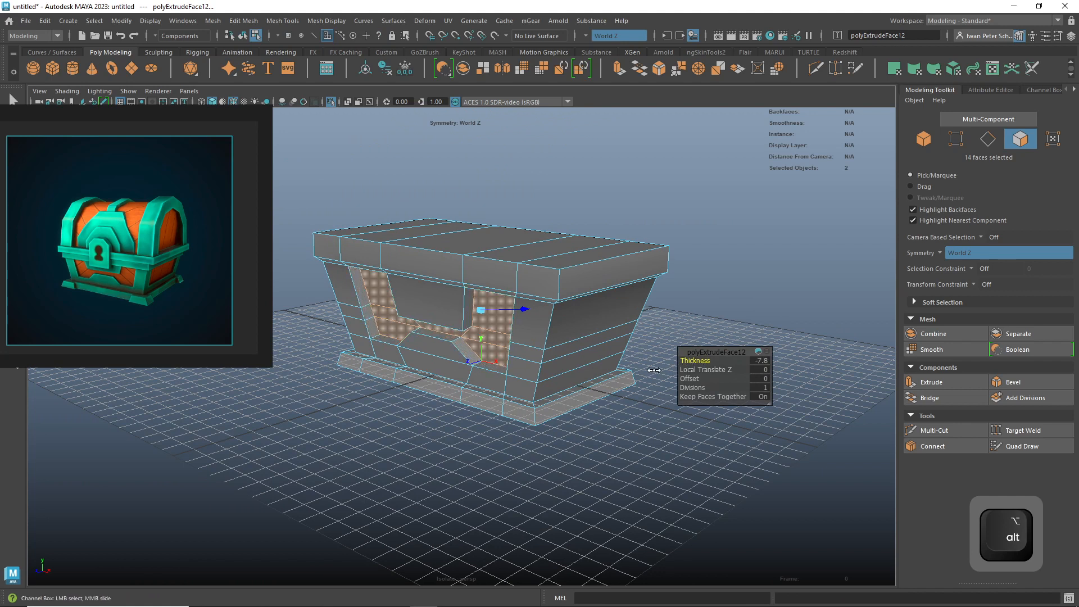
alt+drag(623, 426, 673, 400)
alt+right_drag(609, 412, 725, 408)
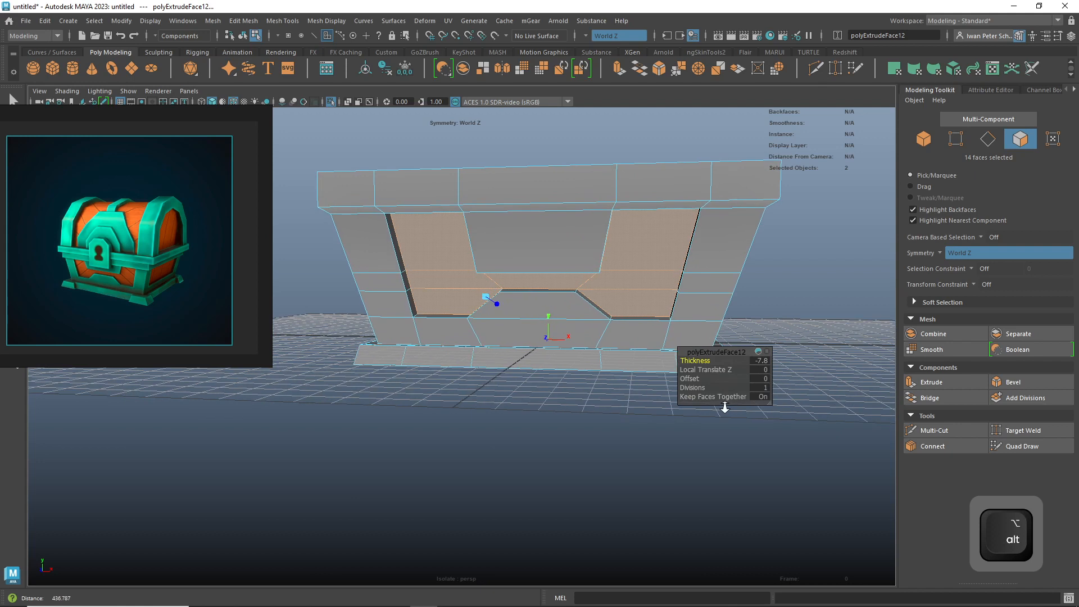
- Add a small inward offset to the extruded U-shaped recess so its side walls become tapered
alt+middle_drag(549, 387, 495, 434)
alt+drag(495, 434, 559, 417)
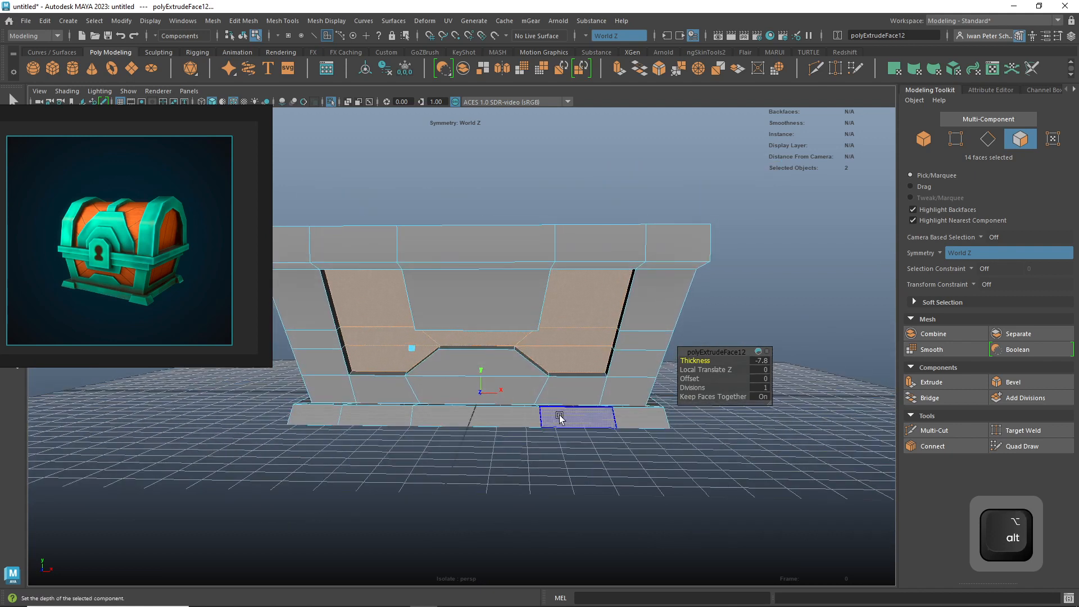
alt+drag(607, 445, 554, 390)
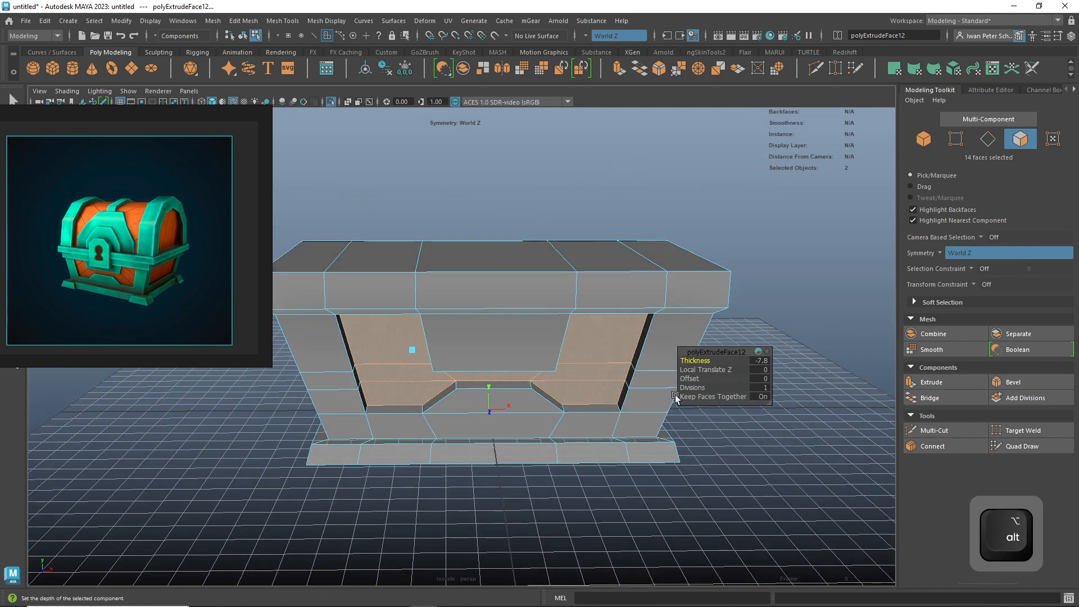
drag(691, 378, 710, 409)
click(705, 457)
- Raise the bottom edge of the raised upper central panel slightly along Y on the long walls
scroll(709, 409, up, 3)
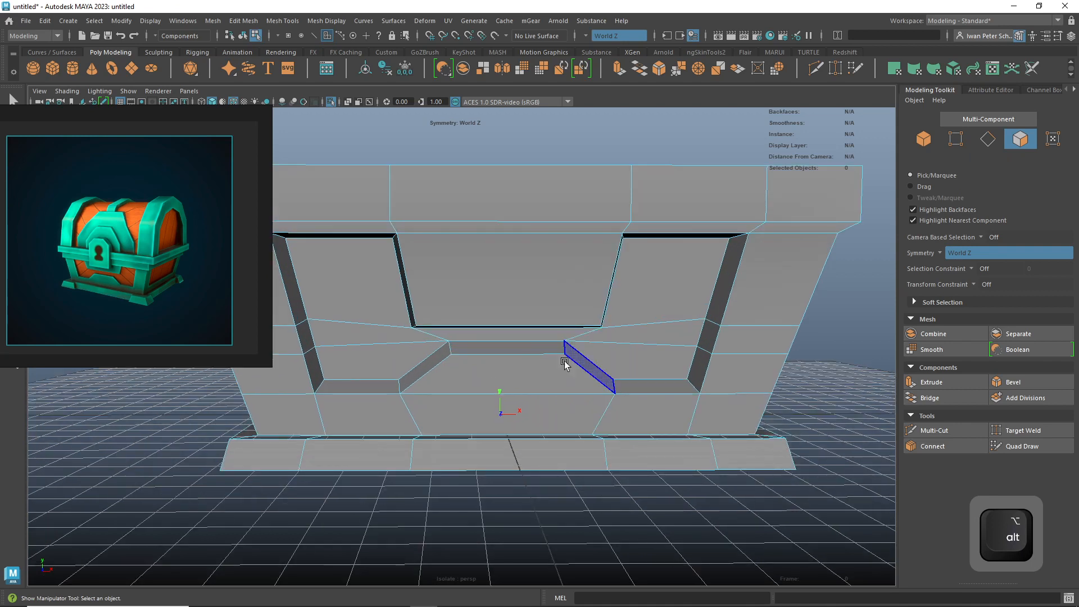
right_click(528, 330)
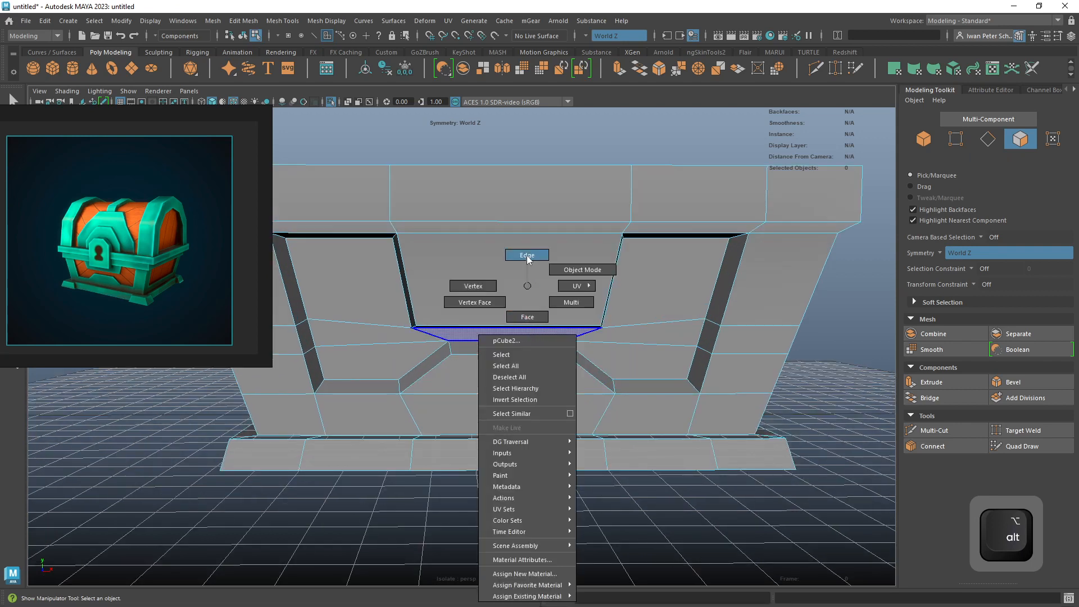
click(527, 256)
click(511, 321)
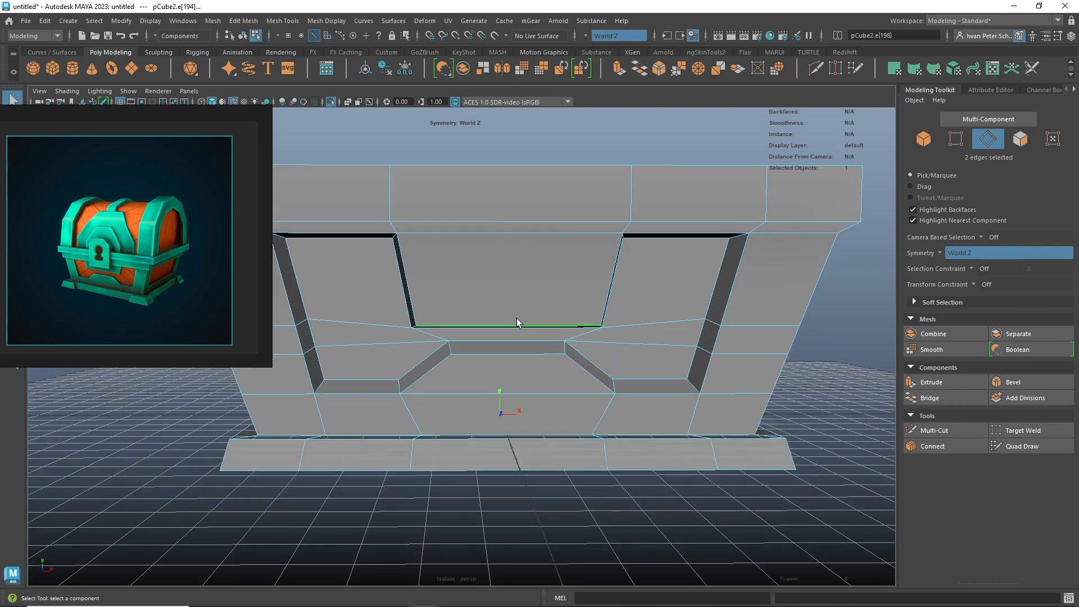
key(w)
drag(508, 299, 511, 290)
- Scale the two side edges of the upper central panel inward along X to about 0.96
alt+drag(536, 384, 665, 420)
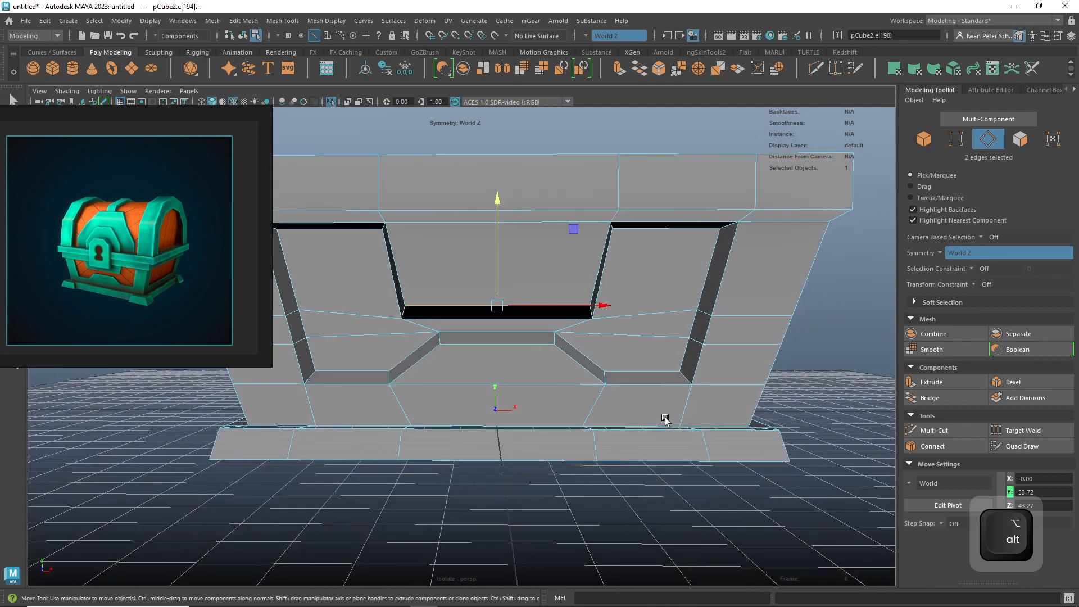
right_click(599, 264)
click(599, 233)
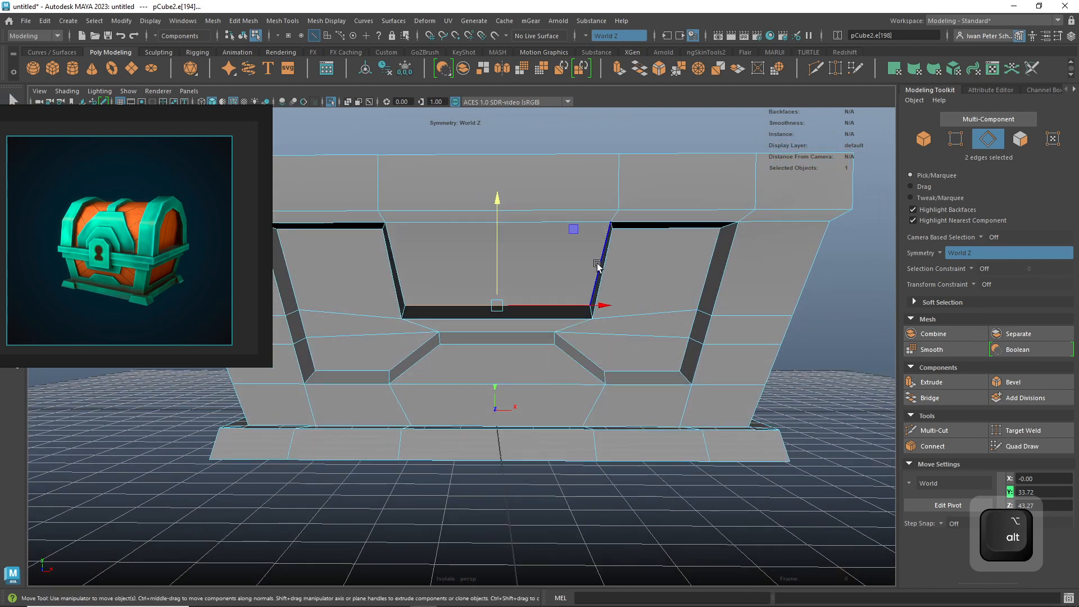
shift+click(399, 278)
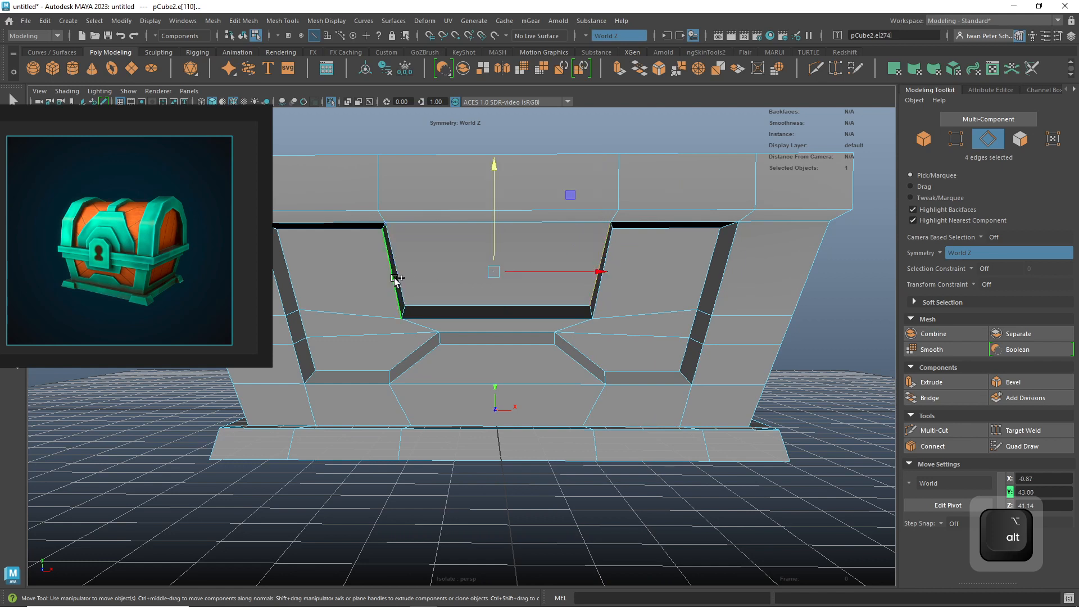
click(592, 272)
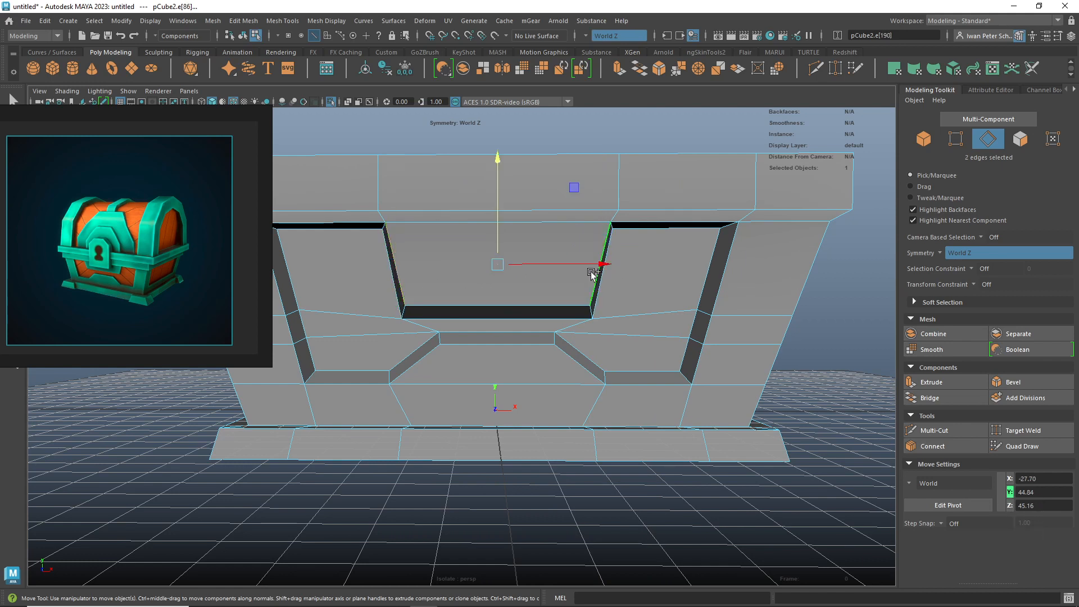
key(r)
drag(599, 264, 596, 267)
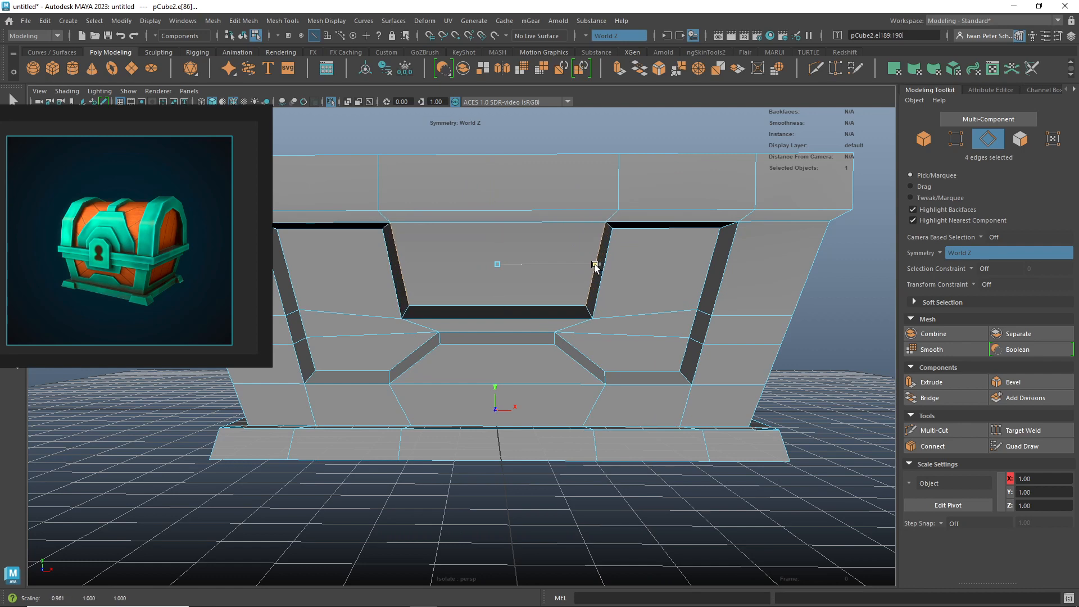
click(607, 501)
- Return to object mode and turn off isolation to show the lid together with the lower body
scroll(619, 477, down, 5)
mouse_move(629, 451)
alt+mouse_down()
mouse_move(596, 473)
mouse_move(613, 448)
alt+mouse_up()
alt+drag(640, 388, 494, 342)
right_drag(476, 286, 549, 271)
alt+drag(562, 349, 620, 387)
click(520, 252)
alt+middle_drag(608, 318, 712, 318)
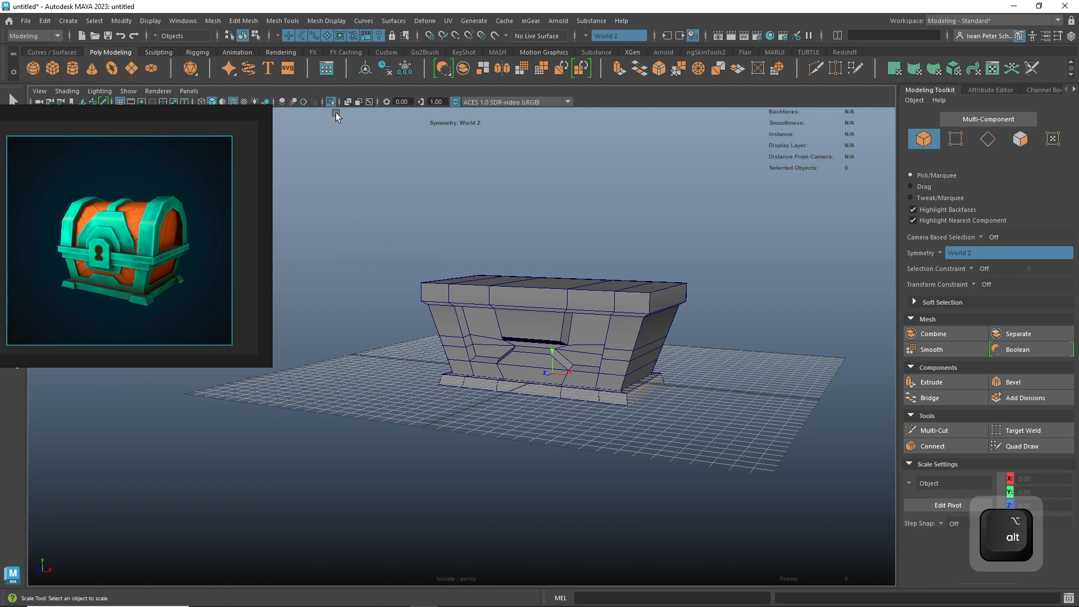
click(332, 101)
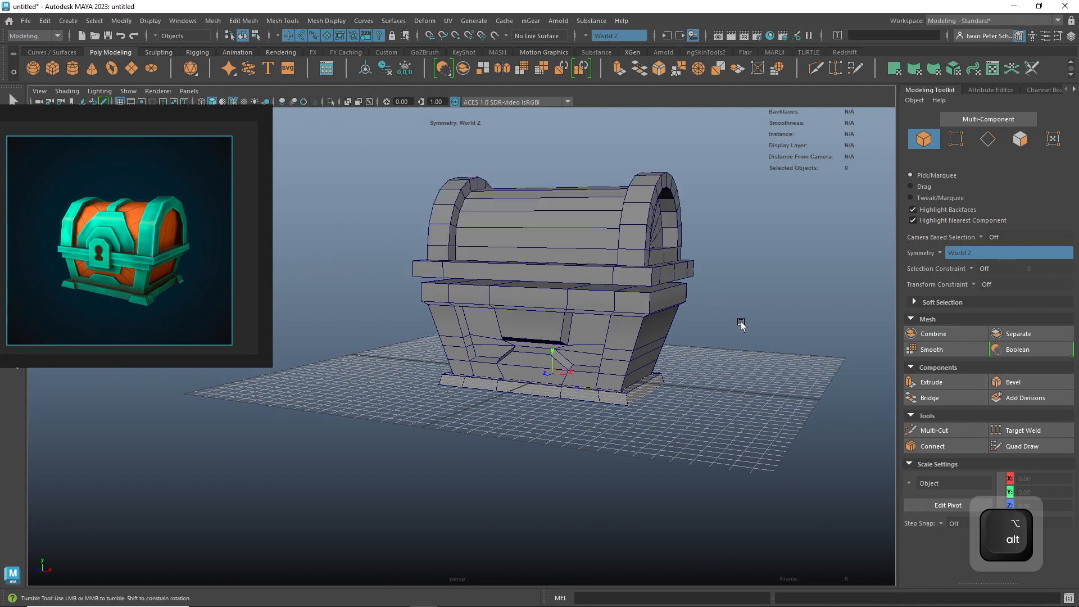
alt+drag(739, 321, 727, 320)
- Move the lid down along Y to sit on the rim of the lower body
click(656, 257)
key(w)
drag(546, 235, 734, 410)
alt+right_drag(734, 409, 693, 415)
alt+drag(693, 414, 669, 419)
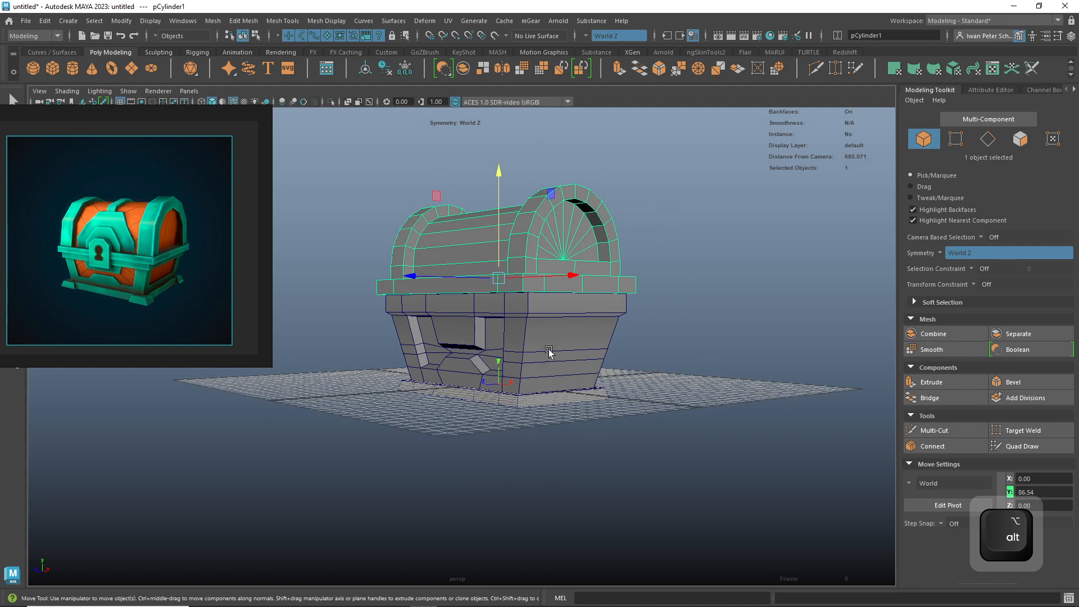
alt+drag(574, 444, 413, 411)
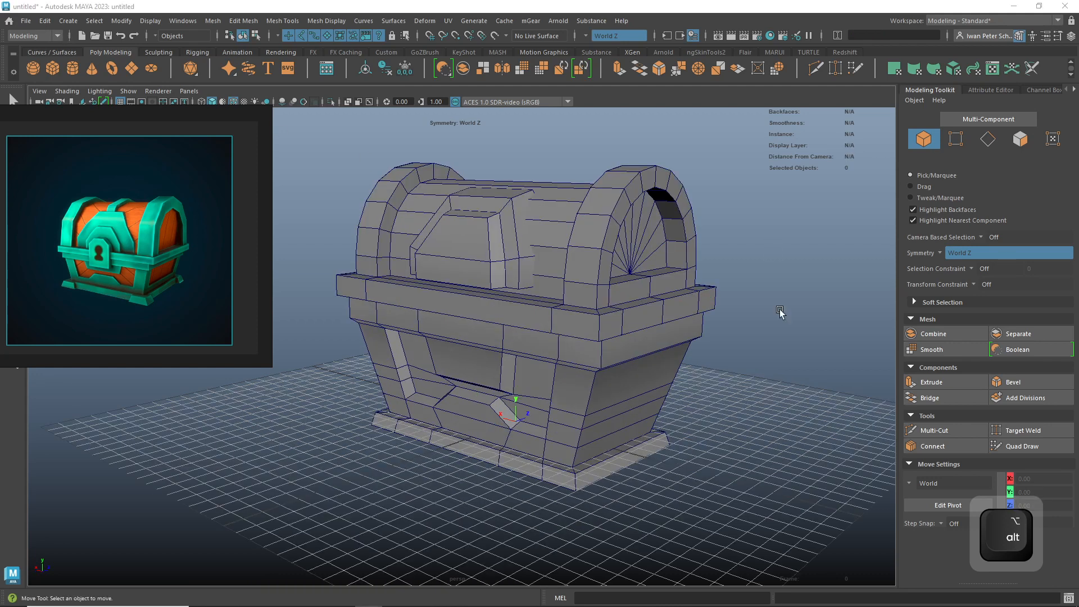
alt+drag(847, 455, 843, 446)
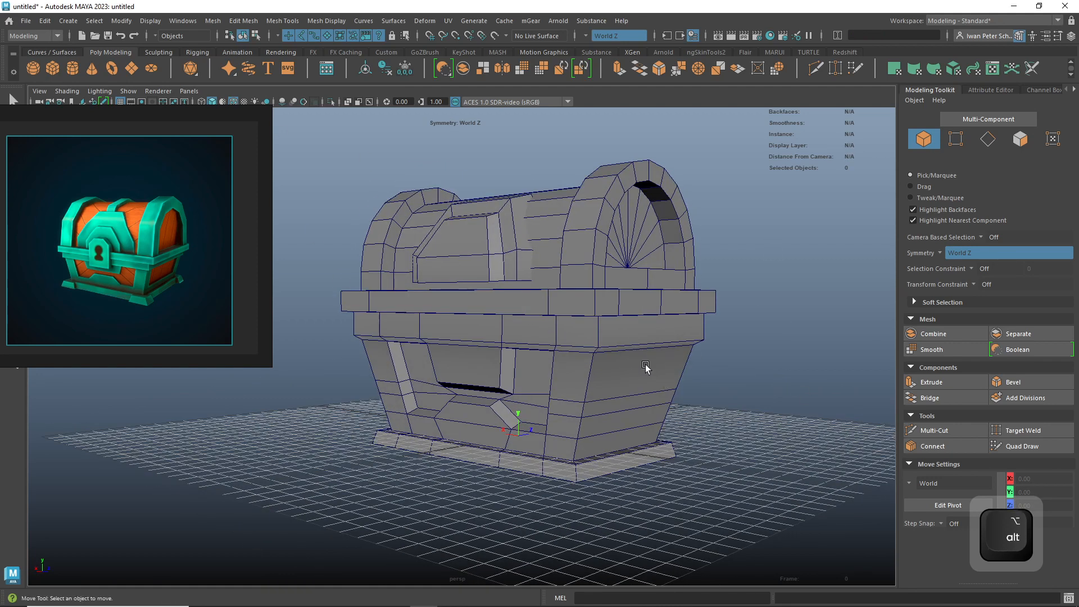
- Select the lower body and isolate it in the viewport
right_drag(643, 378, 687, 271)
click(629, 396)
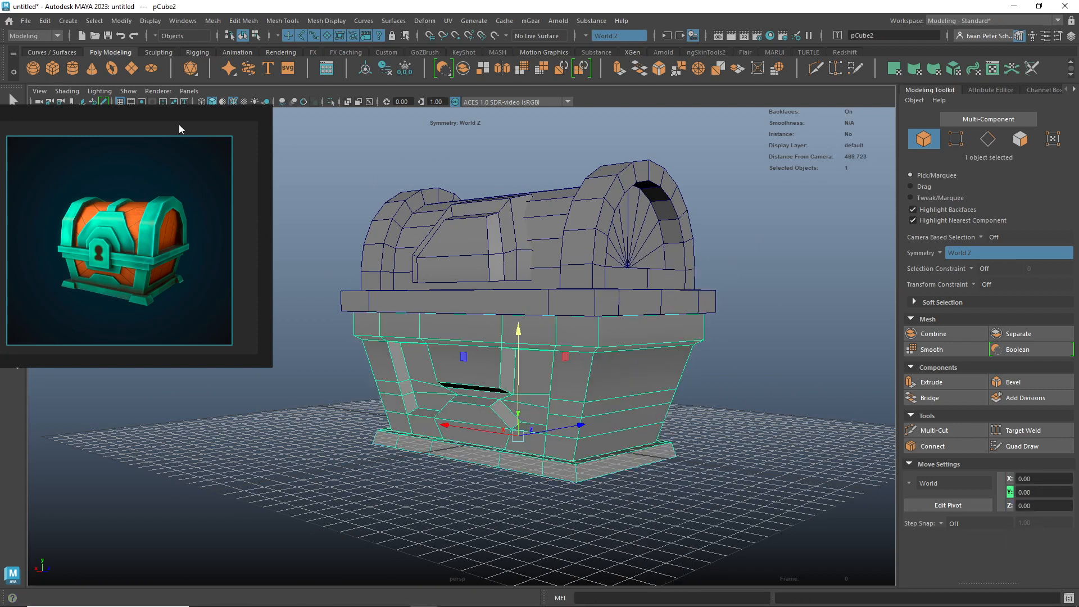
click(331, 101)
alt+drag(731, 324, 605, 325)
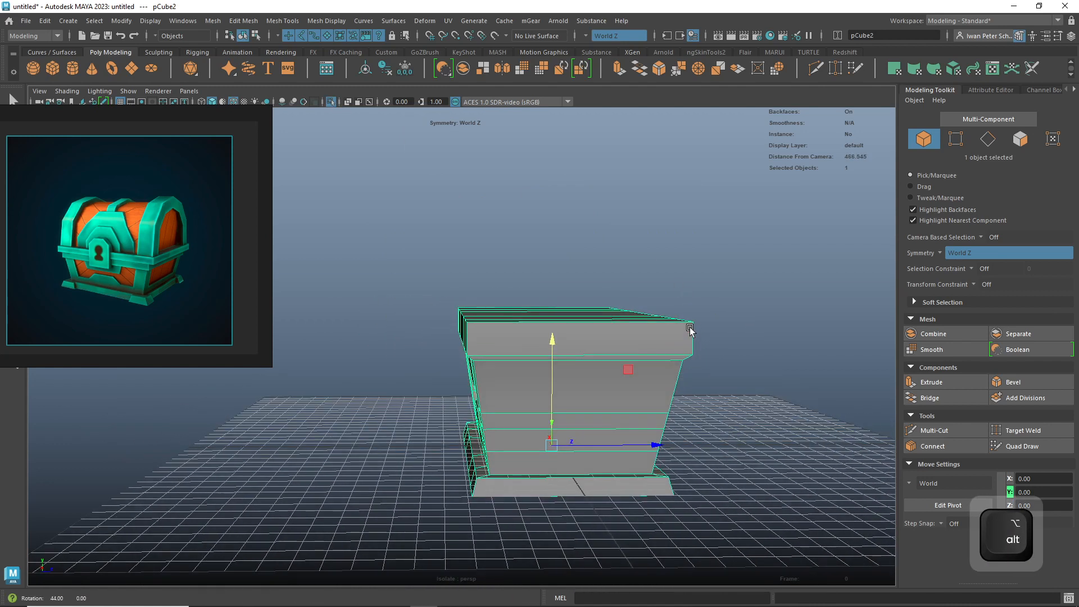
- Connect the horizontal edge ring of the short walls with 1 segment, adding a lengthwise central edge loop
right_drag(605, 285, 603, 256)
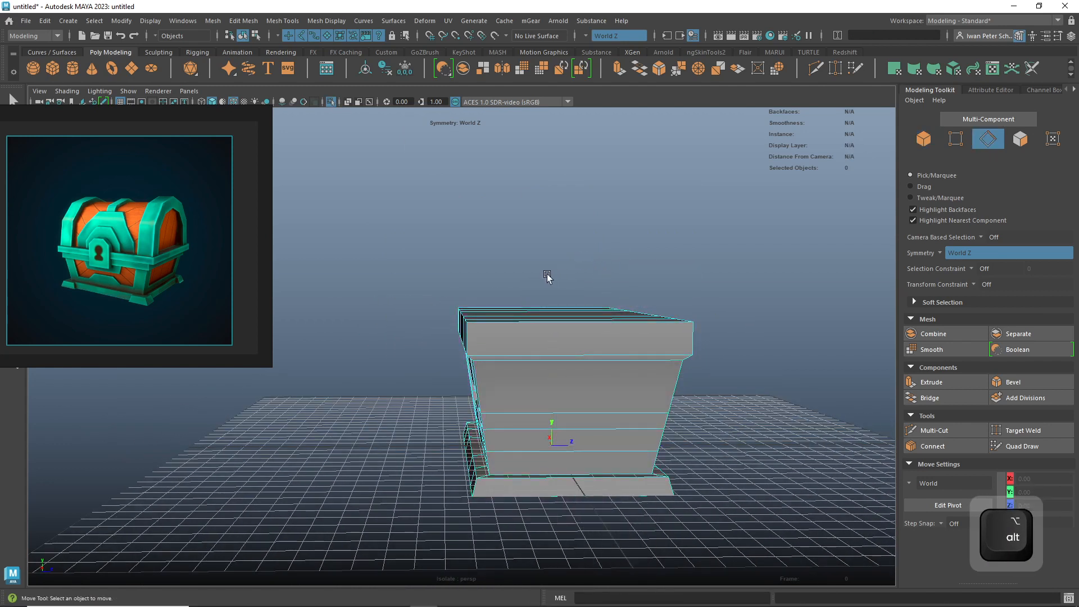
double_click(596, 519)
alt+drag(596, 520, 649, 411)
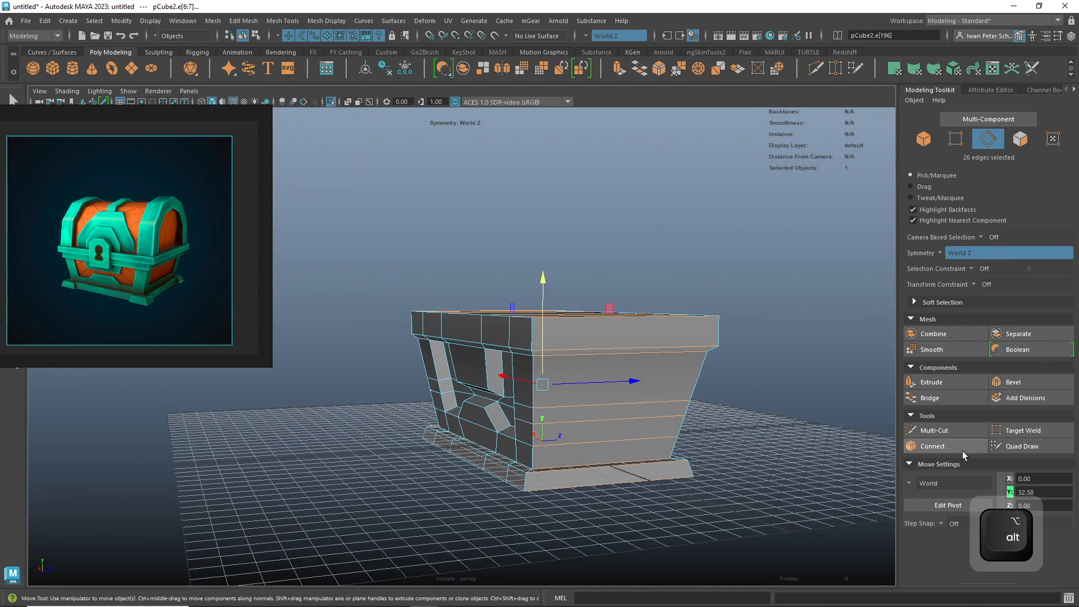
click(948, 444)
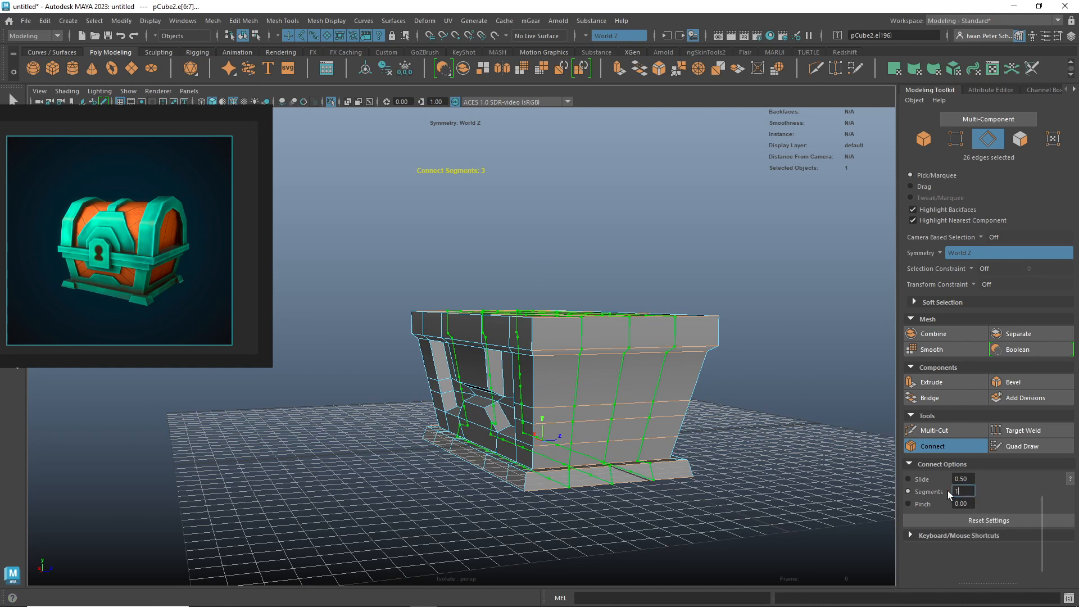
text(1)
key(Return)
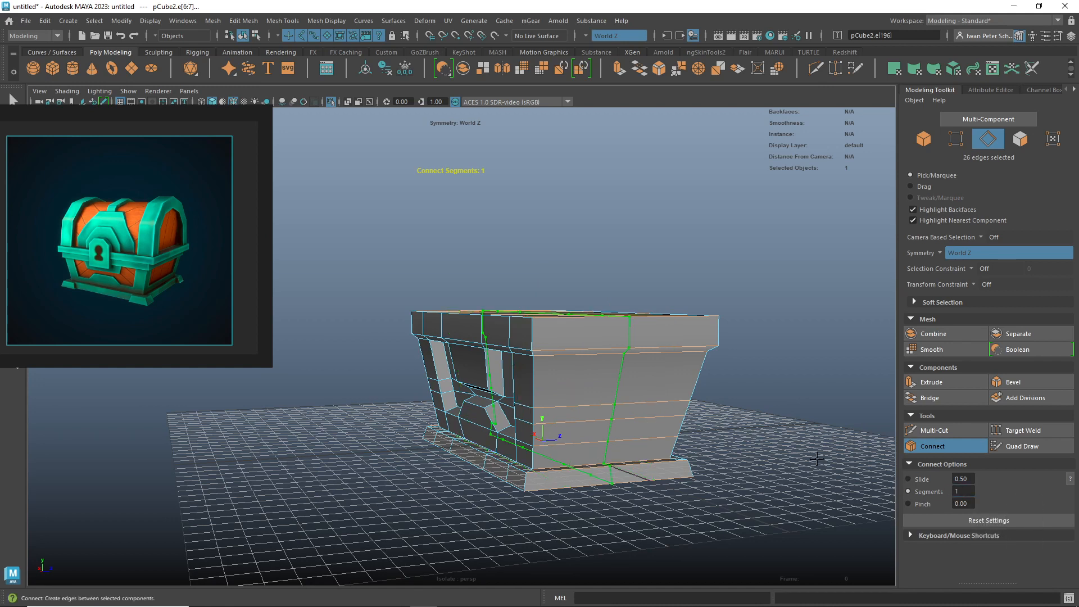
key(w)
- Bevel the new central edge loop with a fraction of 0.72 and one segment
alt+drag(755, 460, 745, 410)
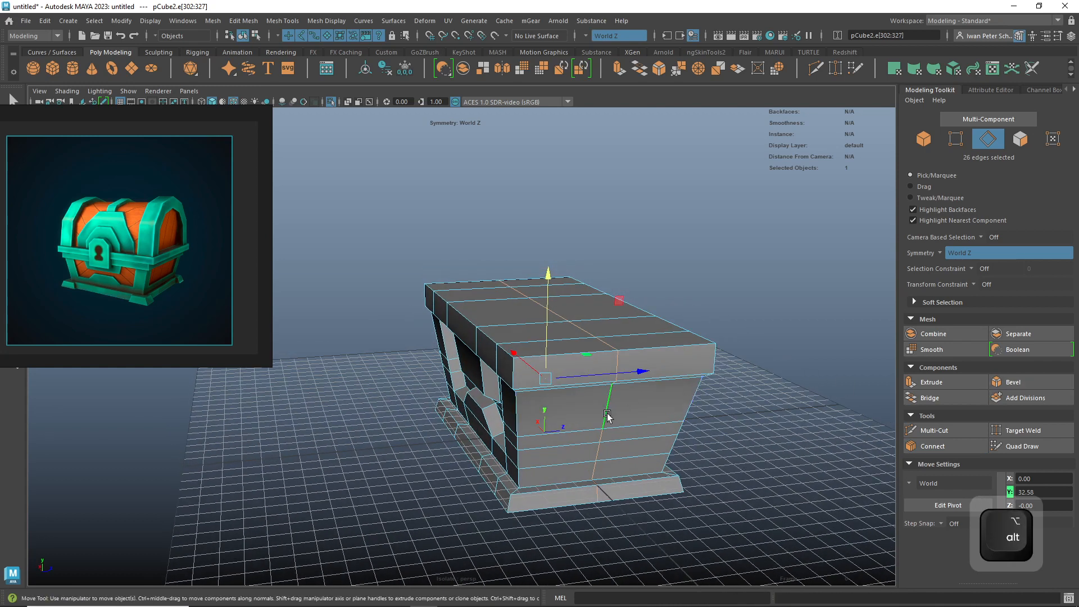
shift+right_drag(612, 387, 664, 388)
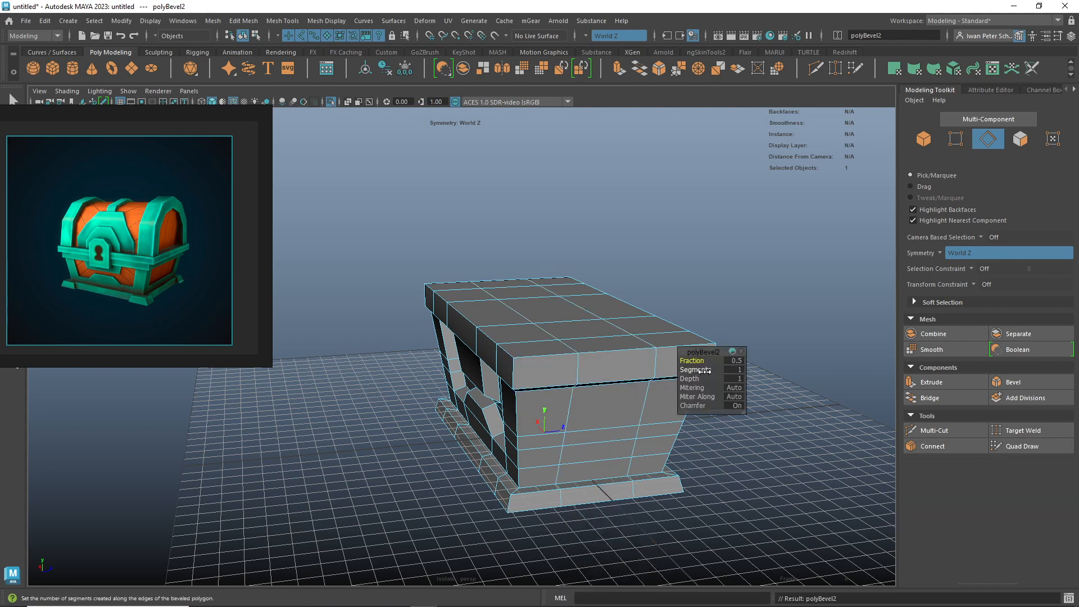
mouse_move(709, 361)
mouse_down()
mouse_move(699, 360)
mouse_move(715, 363)
mouse_up()
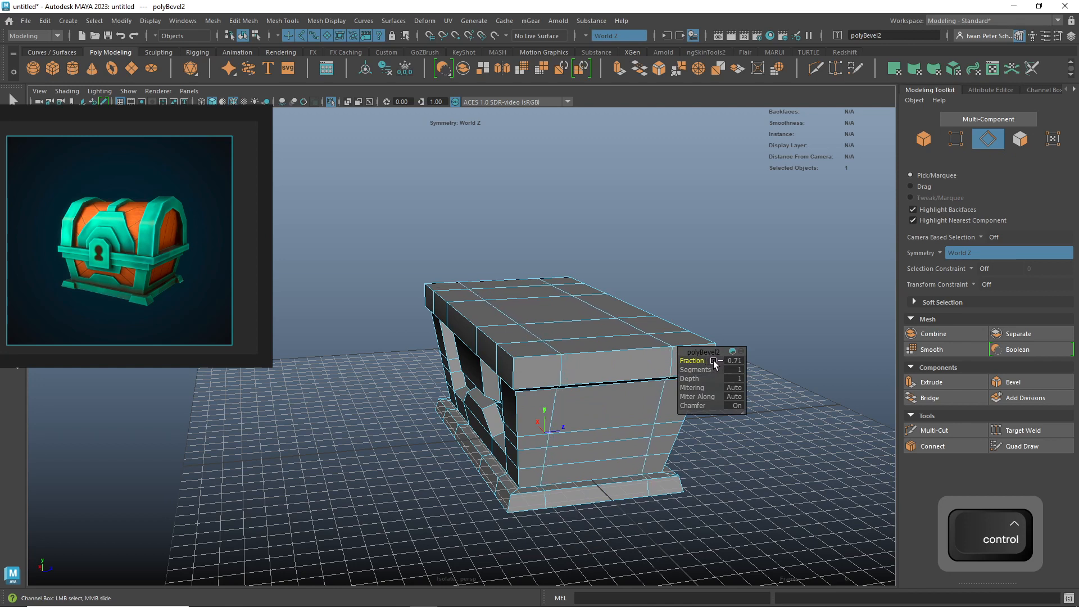
ctrl+drag(714, 361, 714, 361)
alt+drag(730, 428, 793, 475)
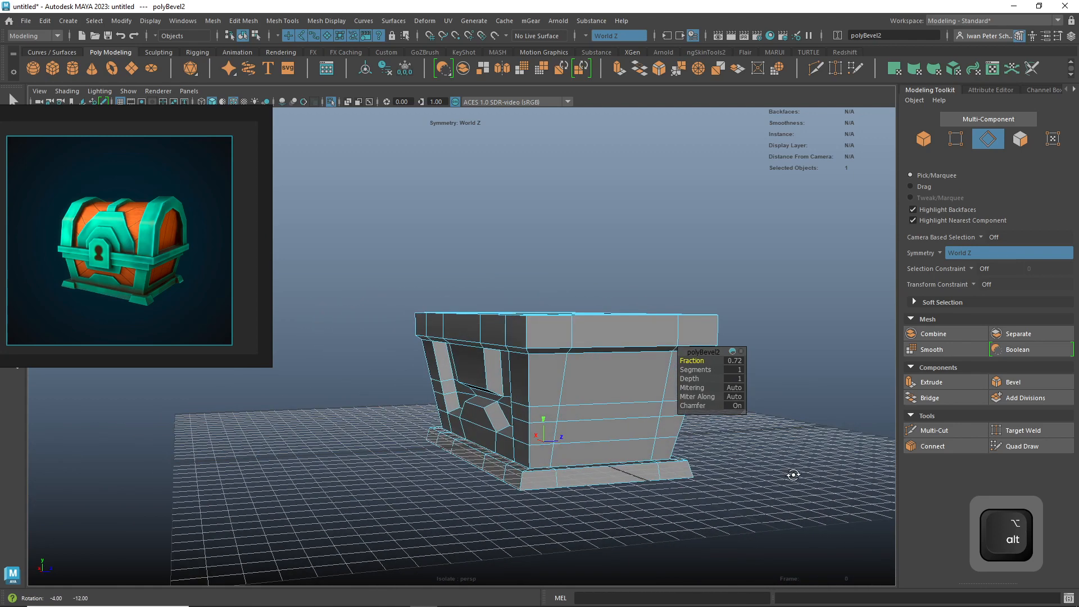
- Select the three stacked central faces below the rim on the short wall and change symmetry to World X
alt+drag(793, 475, 650, 441)
right_drag(559, 400, 570, 321)
click(553, 423)
shift+click(550, 435)
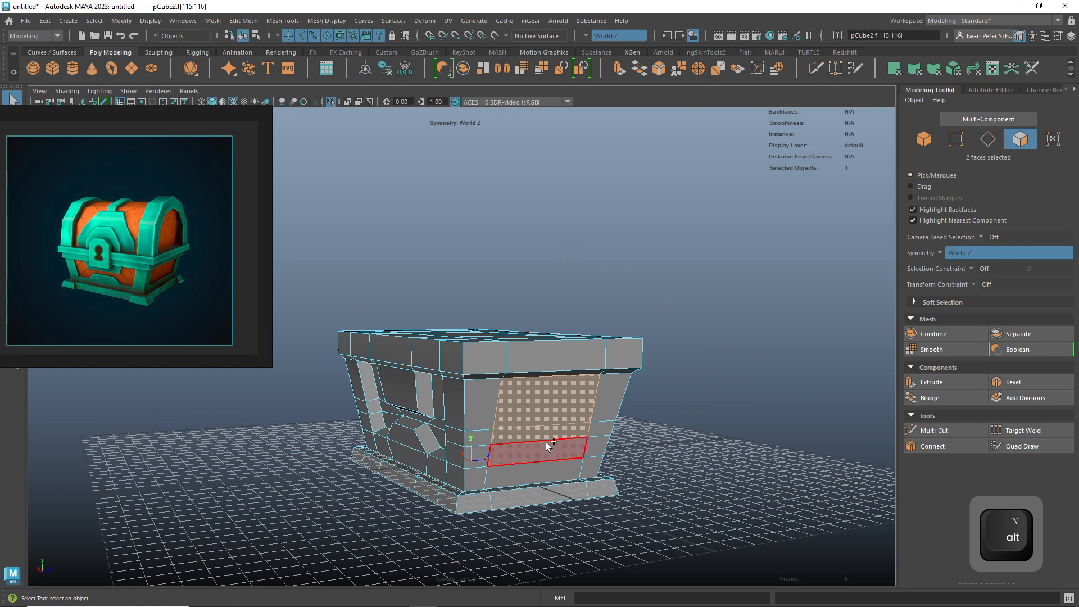
shift+click(545, 449)
alt+drag(293, 462, 362, 476)
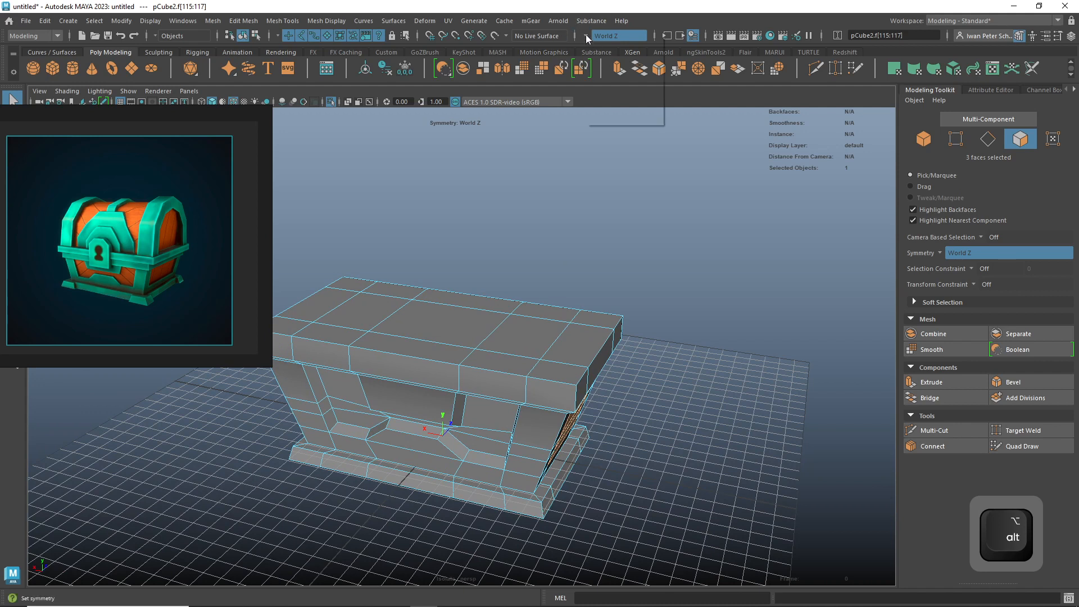
click(623, 88)
alt+drag(711, 473, 689, 462)
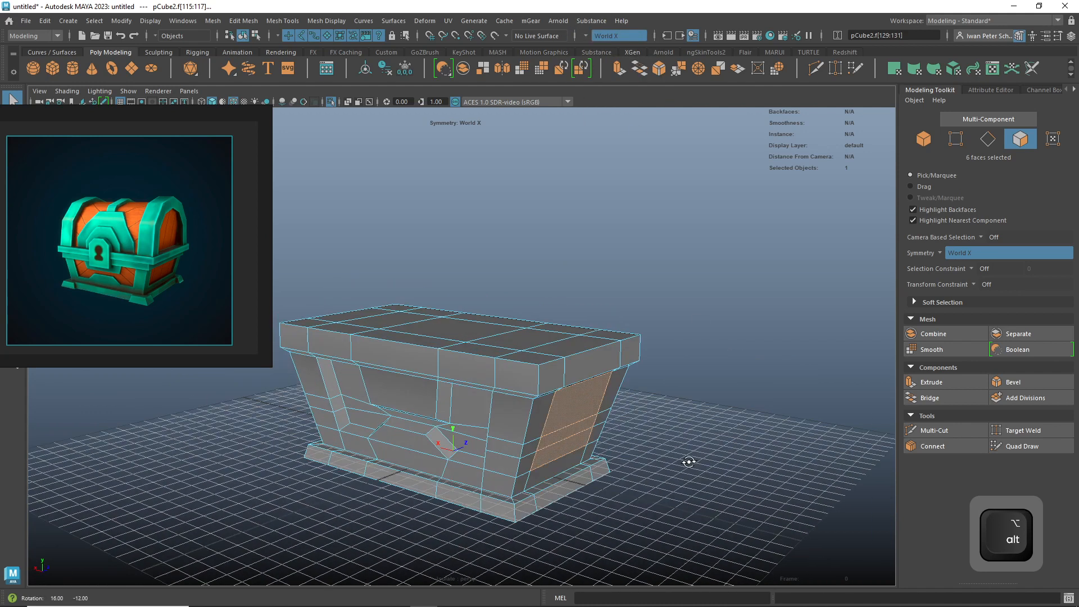
- Reselect the three central faces on both short walls and extrude them with thickness -7.3 and offset 2.9
click(630, 434)
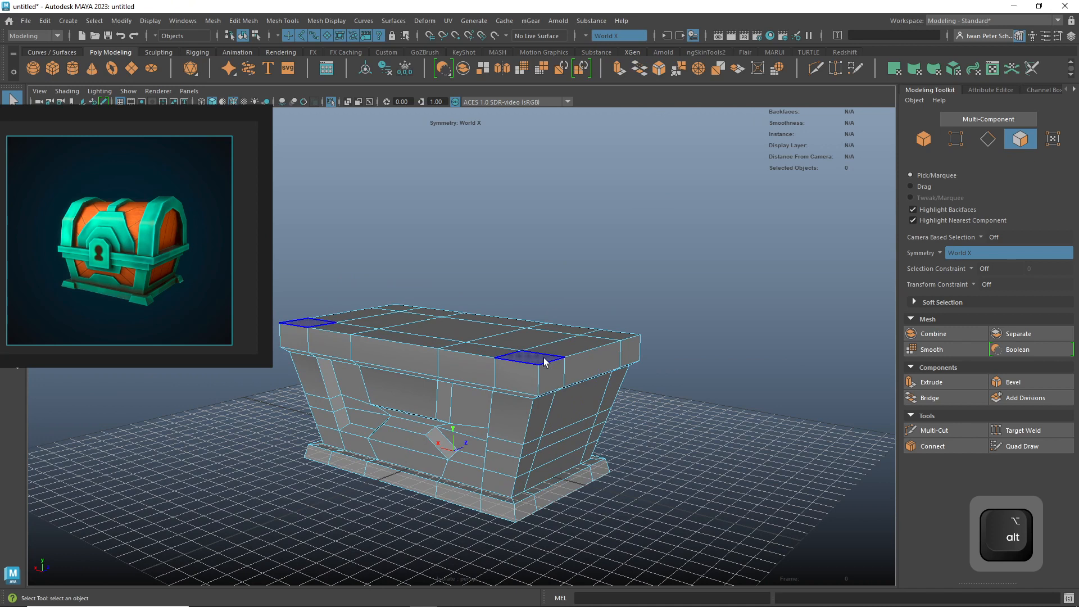
drag(571, 410, 563, 450)
alt+drag(661, 467, 692, 459)
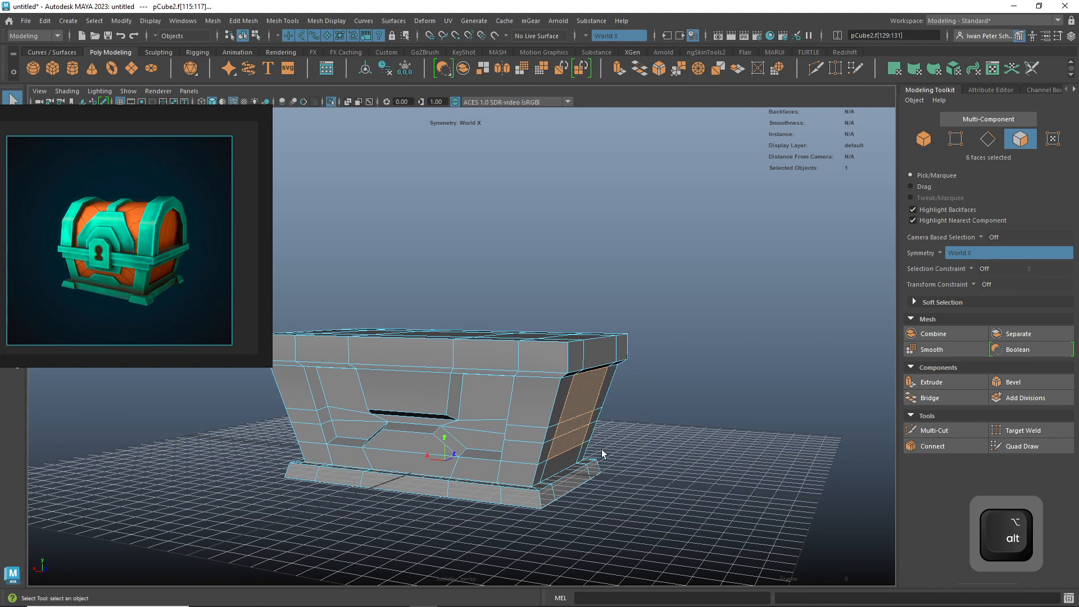
shift+right_drag(576, 330, 580, 366)
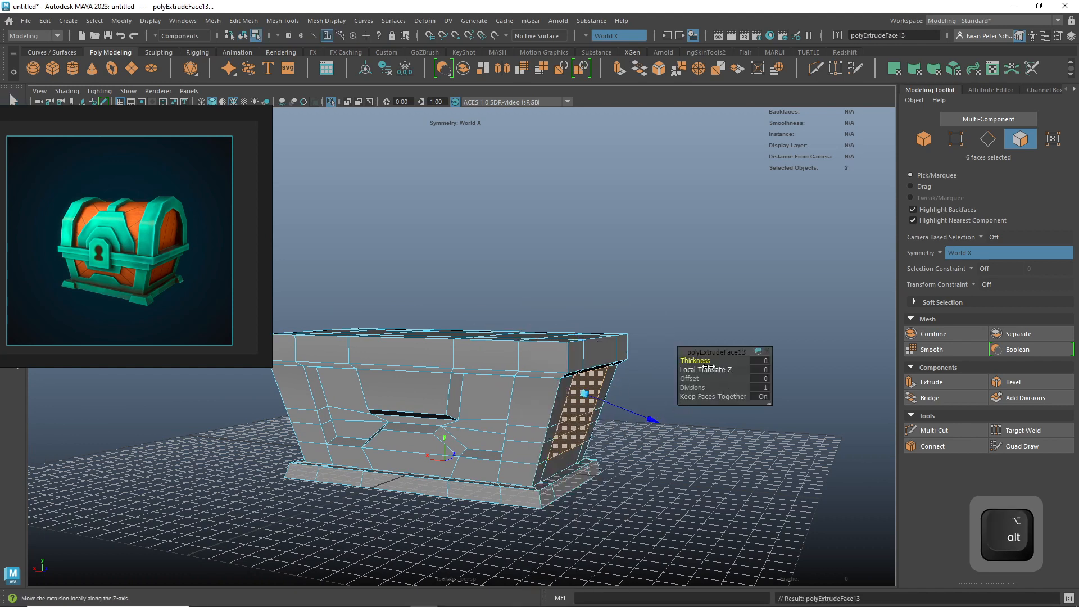
mouse_move(709, 360)
mouse_down()
mouse_move(676, 365)
mouse_move(631, 448)
mouse_move(697, 393)
mouse_move(695, 379)
mouse_move(714, 380)
mouse_up()
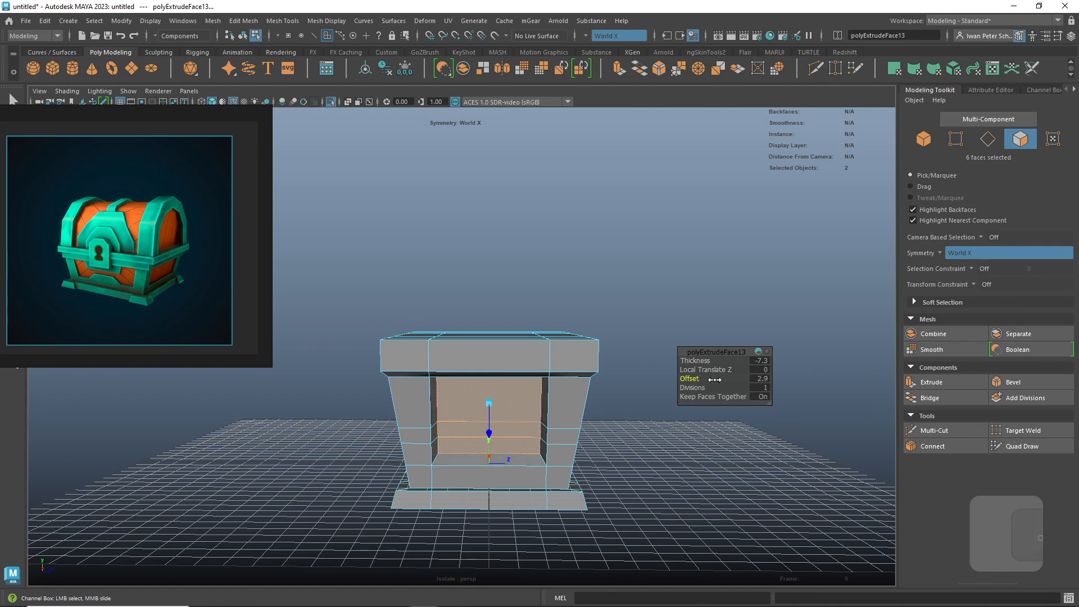
- Select the outer side faces at all four corners of the base plinth, eight faces in total
click(686, 487)
alt+drag(687, 487, 634, 338)
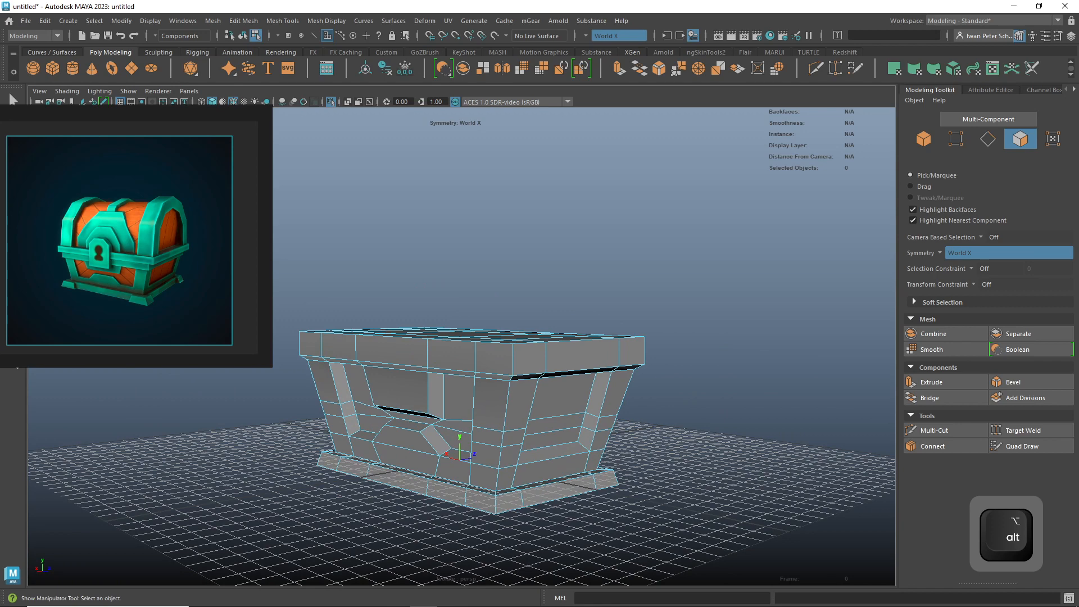
alt+middle_drag(535, 268, 544, 207)
alt+drag(747, 410, 747, 409)
alt+middle_drag(747, 408, 752, 365)
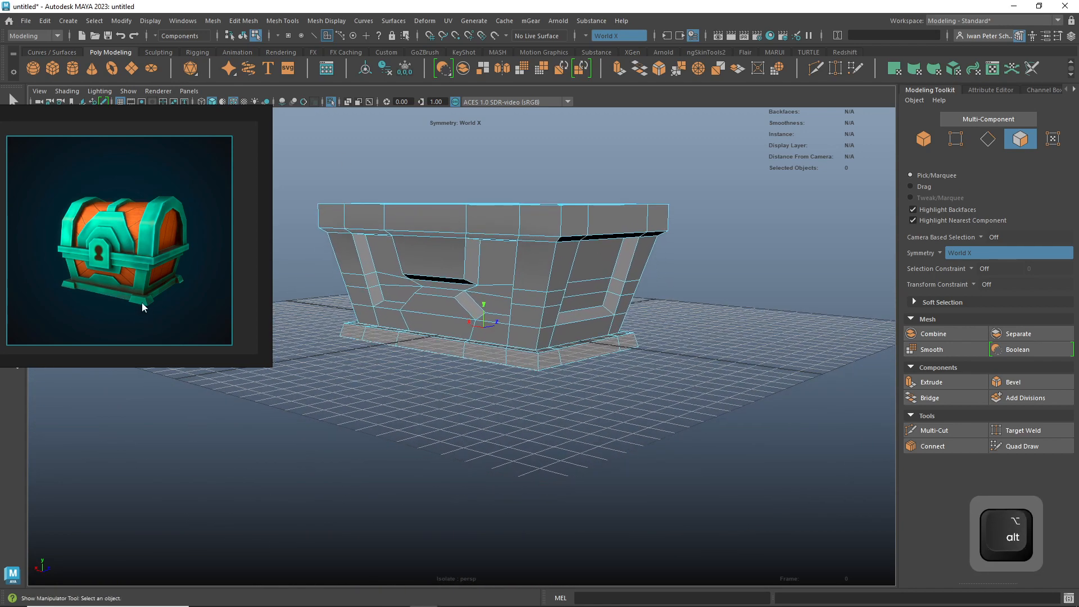
scroll(459, 484, up, 3)
alt+drag(463, 471, 584, 380)
click(575, 368)
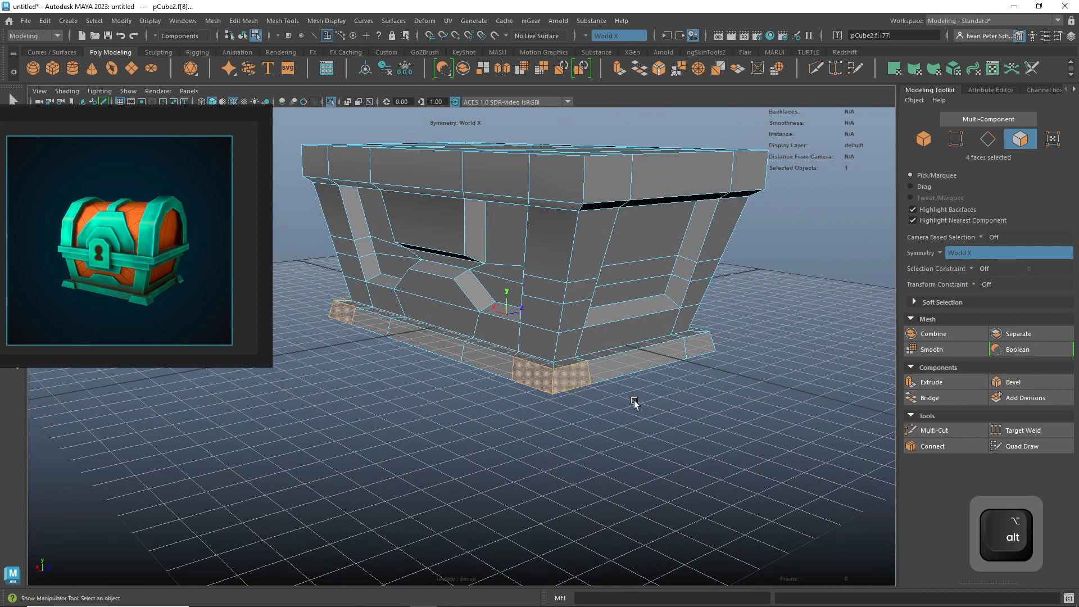
alt+drag(635, 402, 596, 405)
shift+click(696, 393)
mouse_move(725, 453)
alt+mouse_down()
mouse_move(662, 457)
mouse_move(854, 469)
mouse_move(778, 429)
mouse_move(759, 472)
mouse_move(737, 467)
alt+mouse_up()
shift+click(582, 452)
alt+drag(670, 427, 573, 398)
- Extrude the selected corner faces of the base outward with a thickness of 10
shift+right_drag(560, 331, 566, 367)
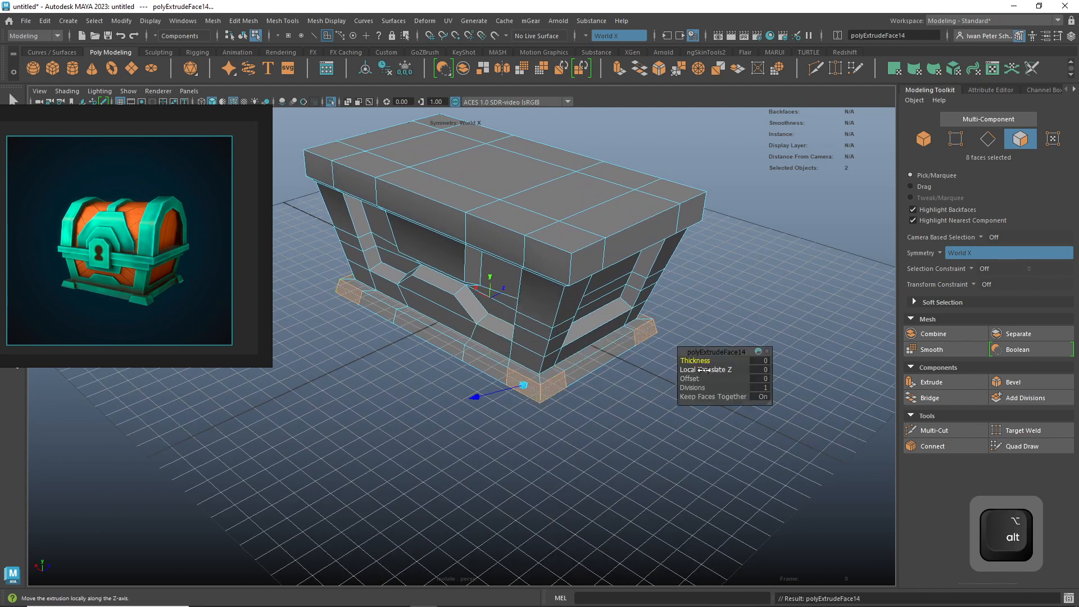
drag(697, 360, 749, 358)
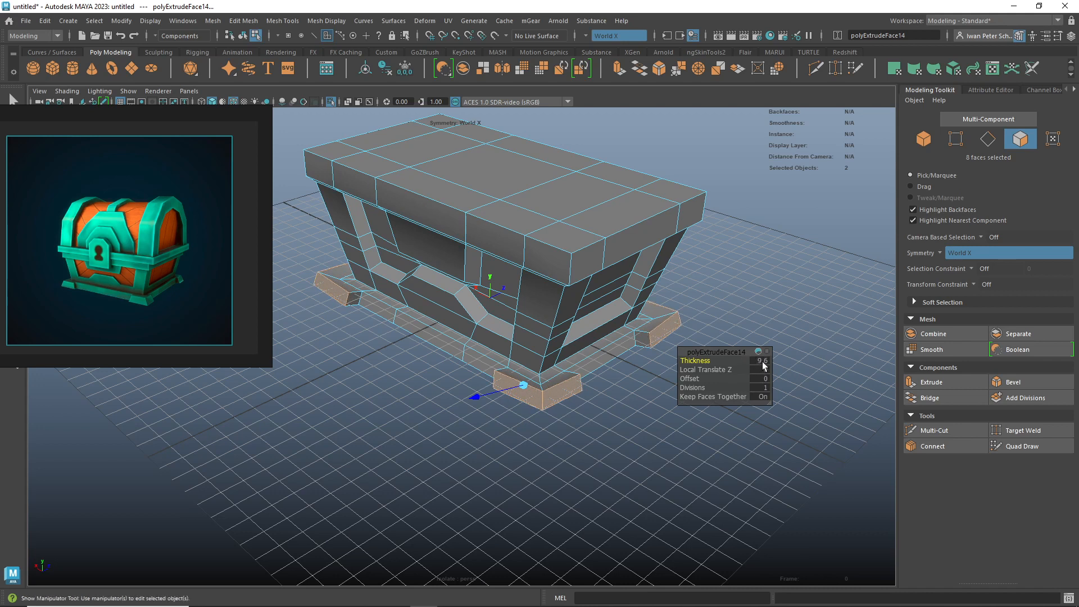
alt+drag(654, 404, 630, 375)
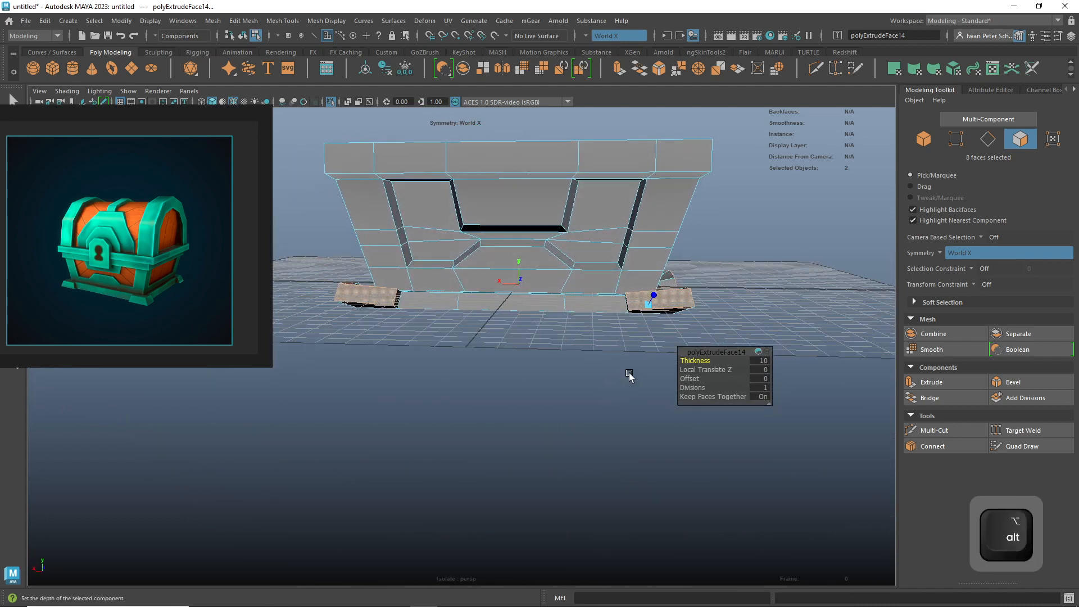
alt+drag(732, 318, 742, 292)
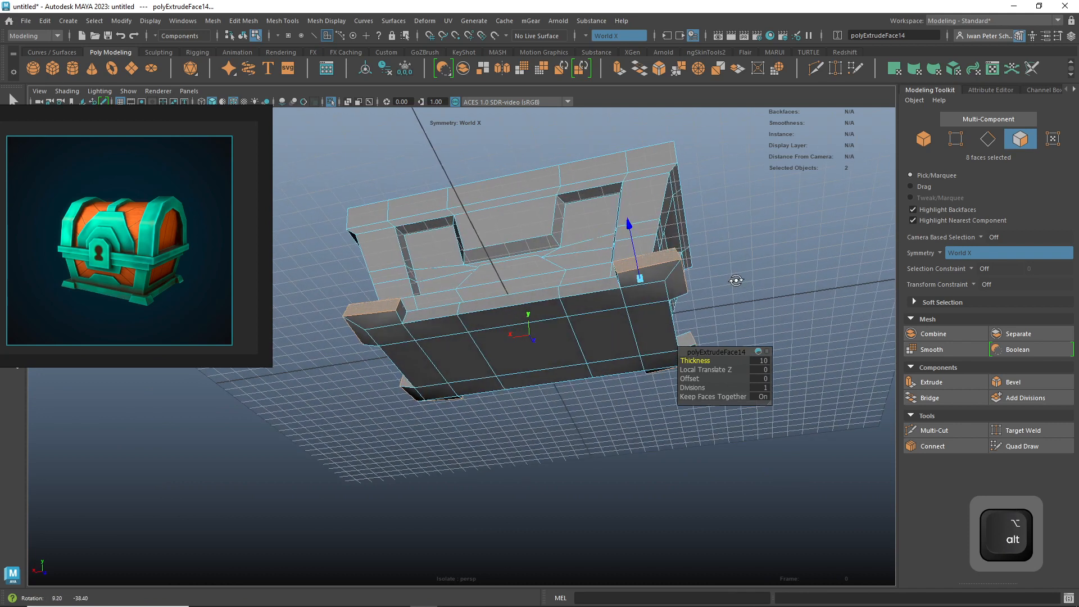
- Select all underside faces of the base, including the bottoms of the four extruded corner blocks
click(742, 304)
click(659, 277)
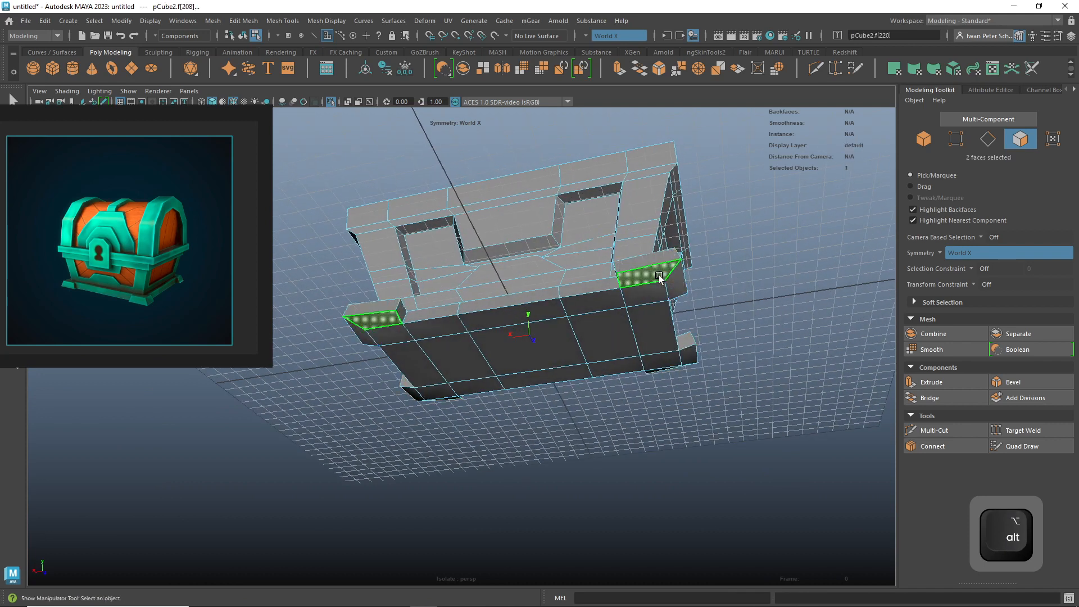
shift+click(652, 298)
shift+click(602, 304)
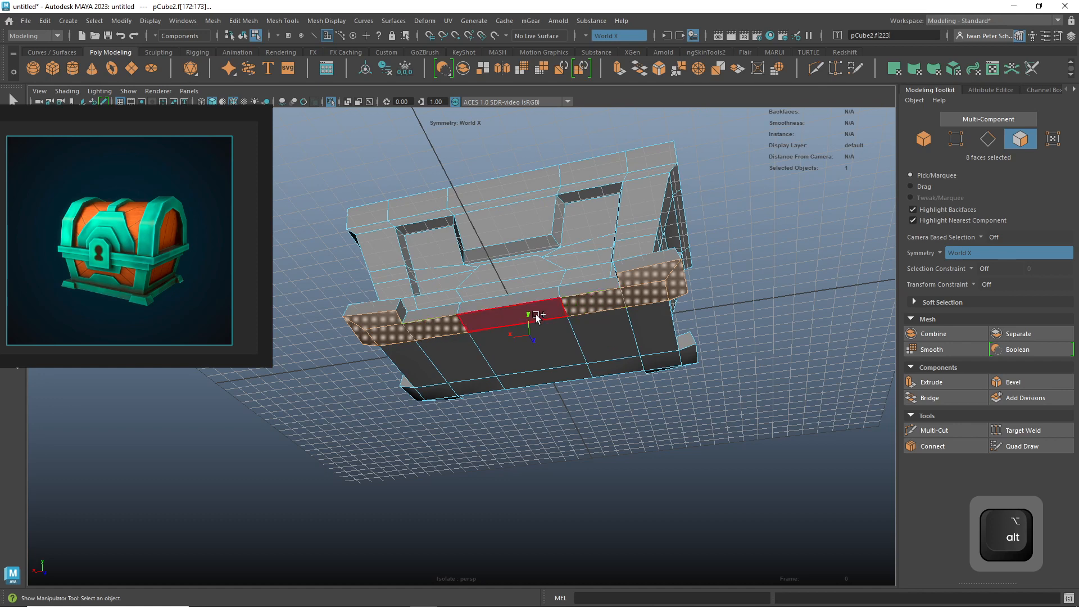
shift+click(535, 314)
shift+click(528, 346)
shift+click(603, 347)
shift+click(653, 338)
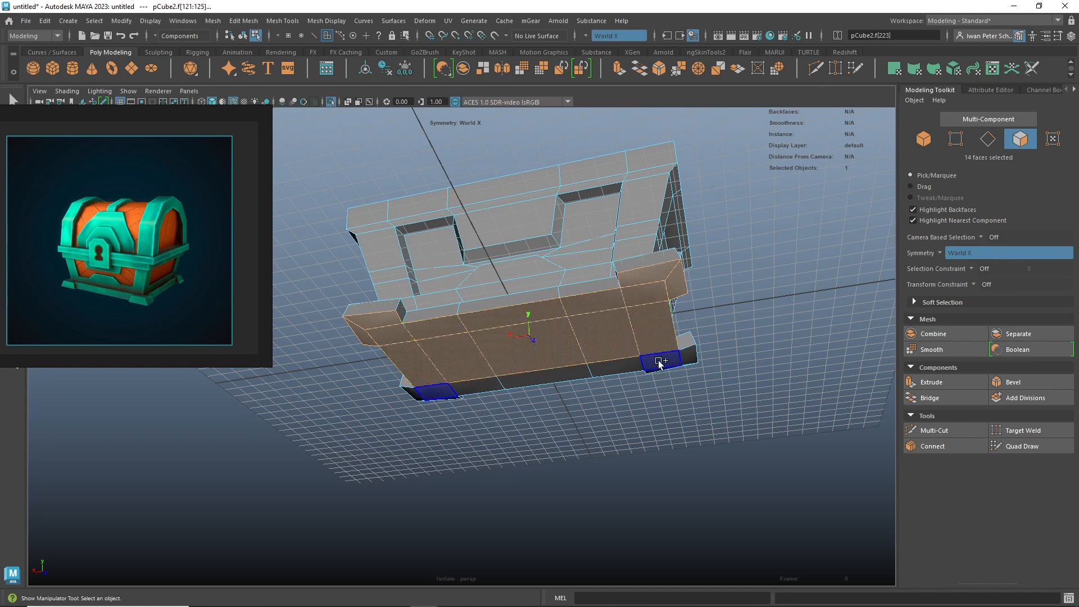
shift+click(646, 363)
shift+click(692, 358)
mouse_move(722, 428)
alt+mouse_down()
mouse_move(714, 380)
mouse_move(699, 453)
mouse_move(713, 437)
alt+mouse_up()
shift+click(410, 537)
- Flatten the selected underside faces vertically in an orthographic side-on view and lower them to about Y -9.83
key(space)
drag(642, 372, 642, 406)
alt+middle_drag(663, 426, 617, 111)
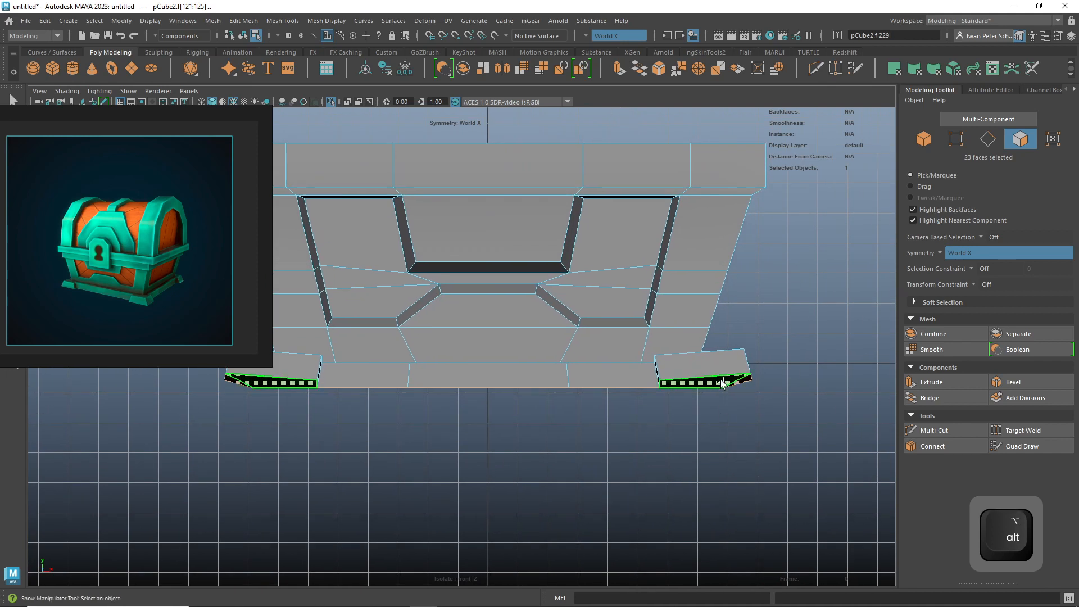
key(r)
drag(579, 283, 581, 406)
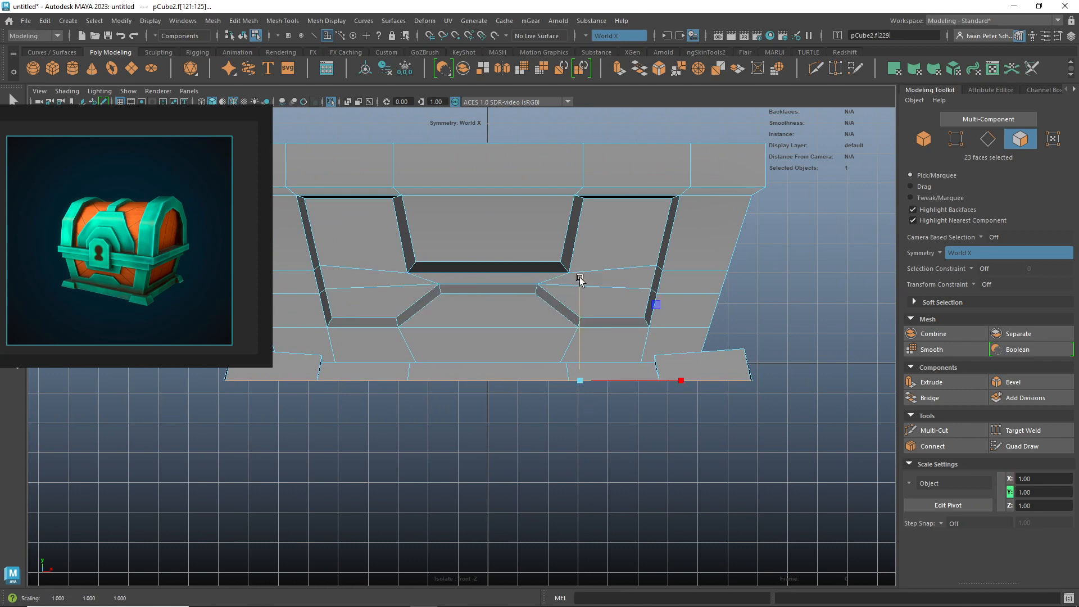
key(w)
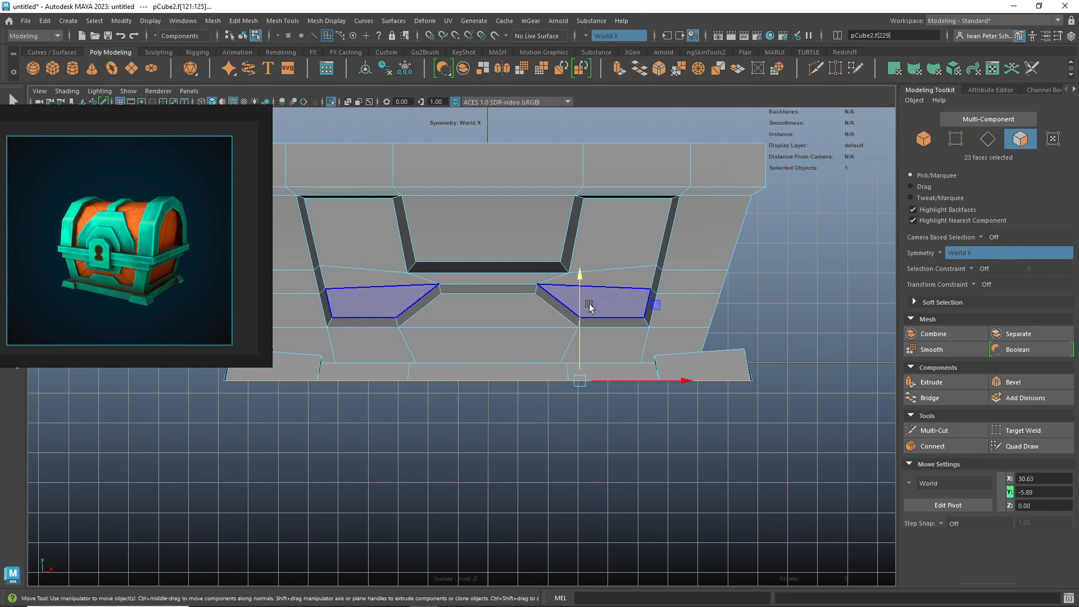
drag(579, 277, 581, 288)
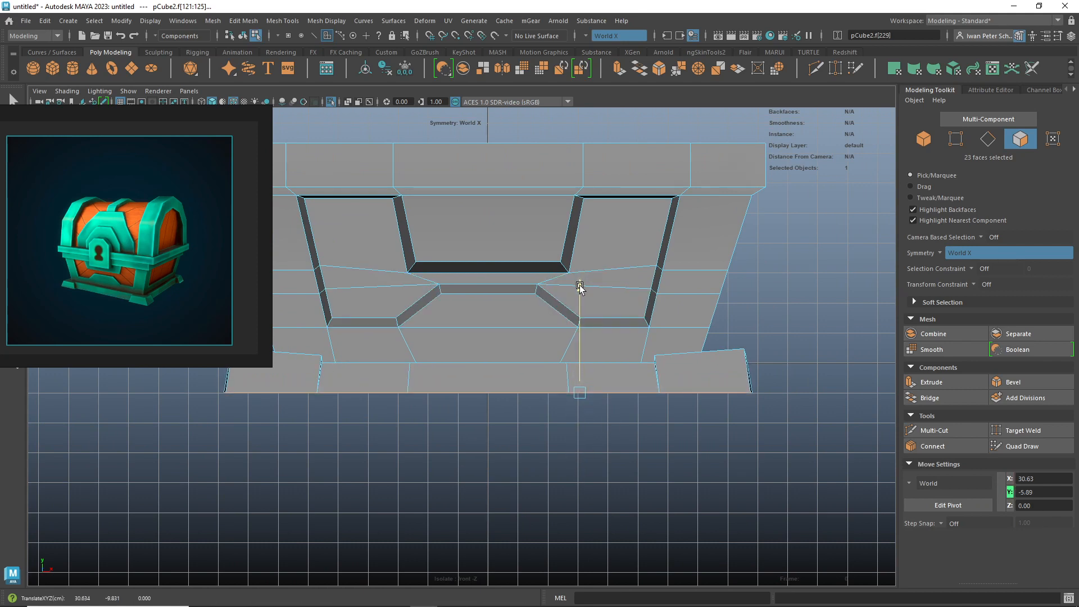
- Select the top faces of all four corner blocks on the base
key(space)
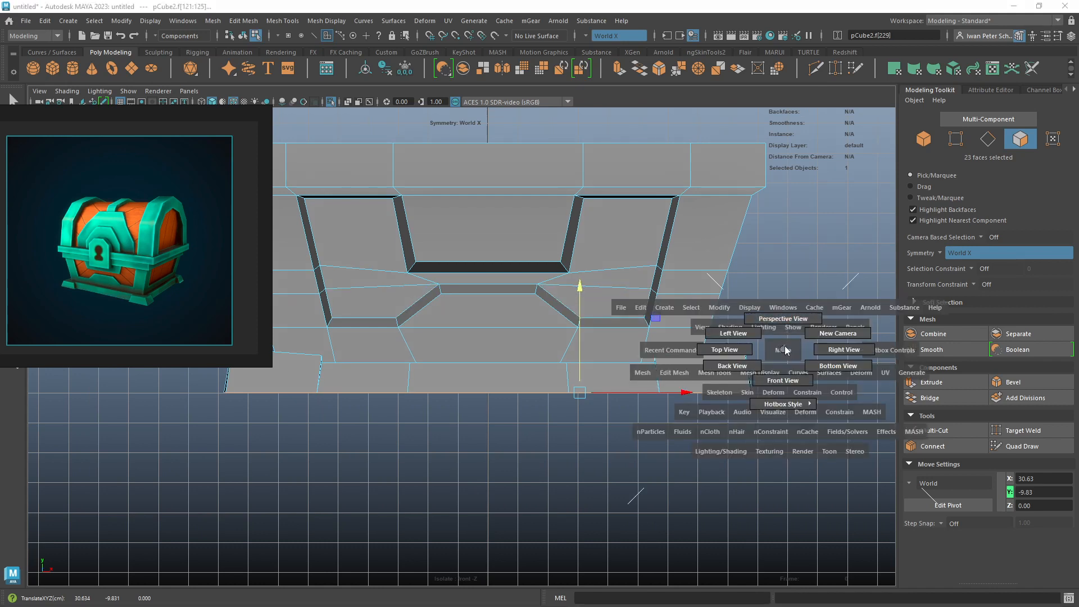
key(space)
drag(785, 348, 755, 387)
alt+right_drag(709, 380, 745, 379)
alt+middle_drag(745, 378, 654, 418)
mouse_move(780, 419)
alt+mouse_down()
mouse_move(788, 383)
mouse_move(787, 417)
alt+mouse_up()
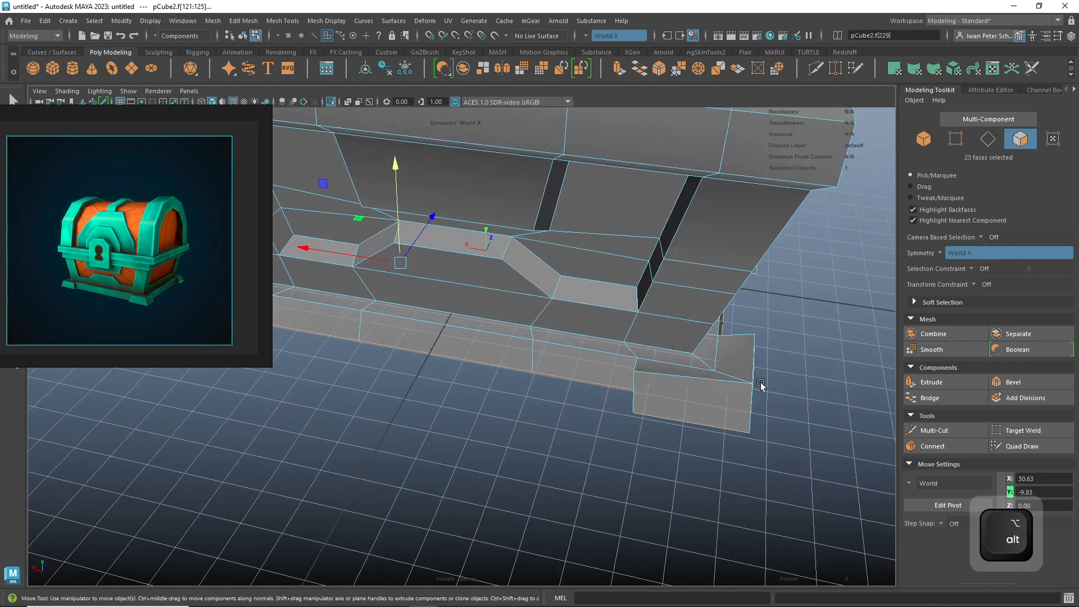
click(734, 358)
shift+click(665, 372)
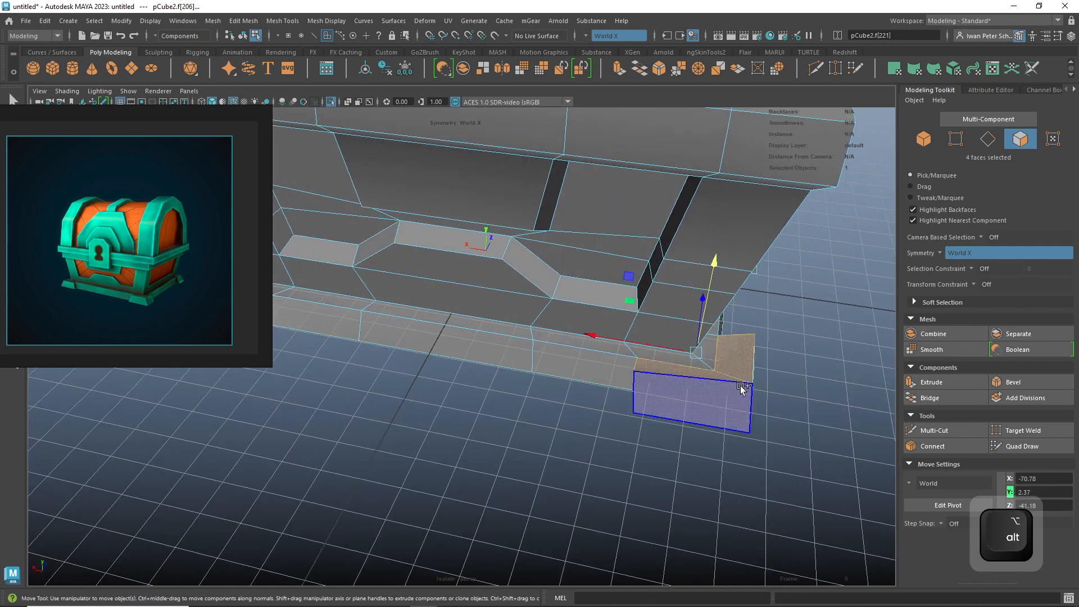
alt+drag(740, 386, 750, 403)
shift+click(838, 359)
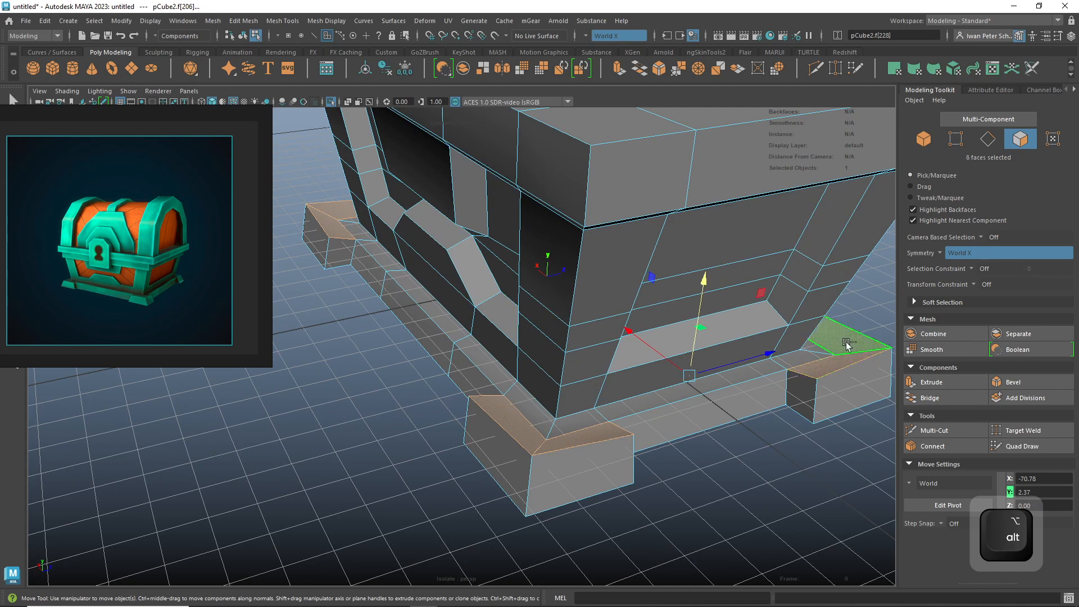
alt+drag(838, 360, 531, 447)
- Flatten the corner blocks' top faces vertically and lower them level with the plinth's top edge, at about Y 0.12
key(space)
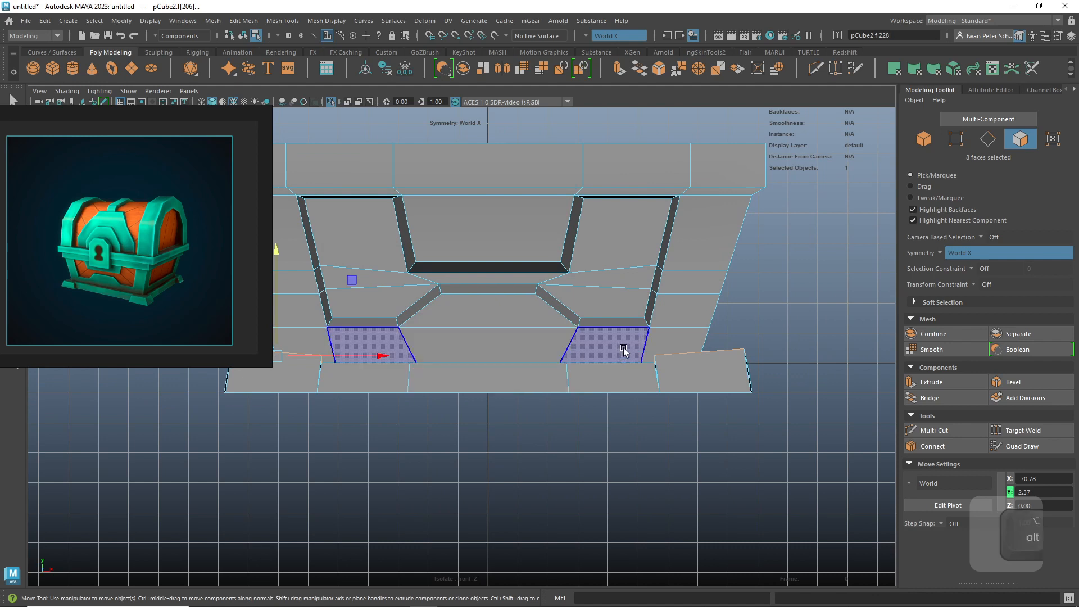
key(r)
alt+middle_drag(523, 466, 669, 467)
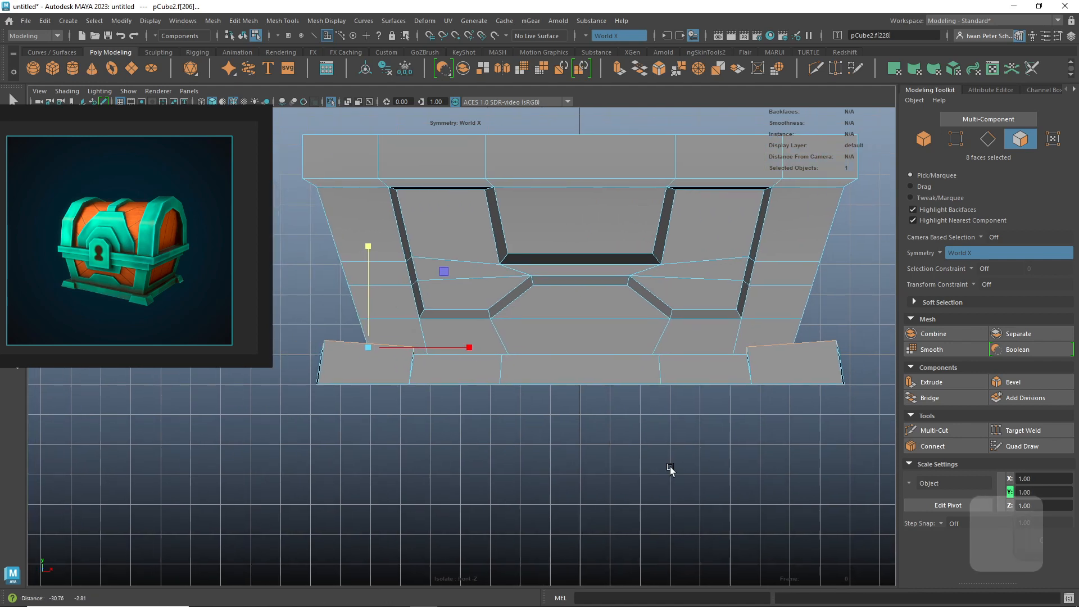
drag(369, 252, 366, 492)
key(w)
drag(367, 248, 370, 270)
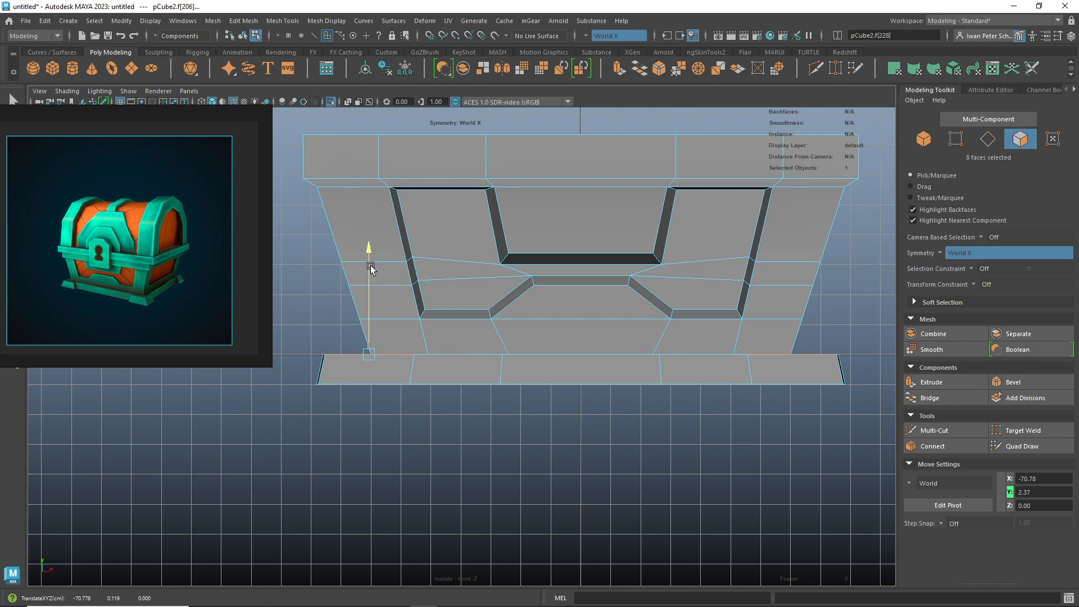
click(448, 435)
- Select the eight underside faces of the four corner blocks
key(space)
drag(586, 453, 592, 424)
key(space)
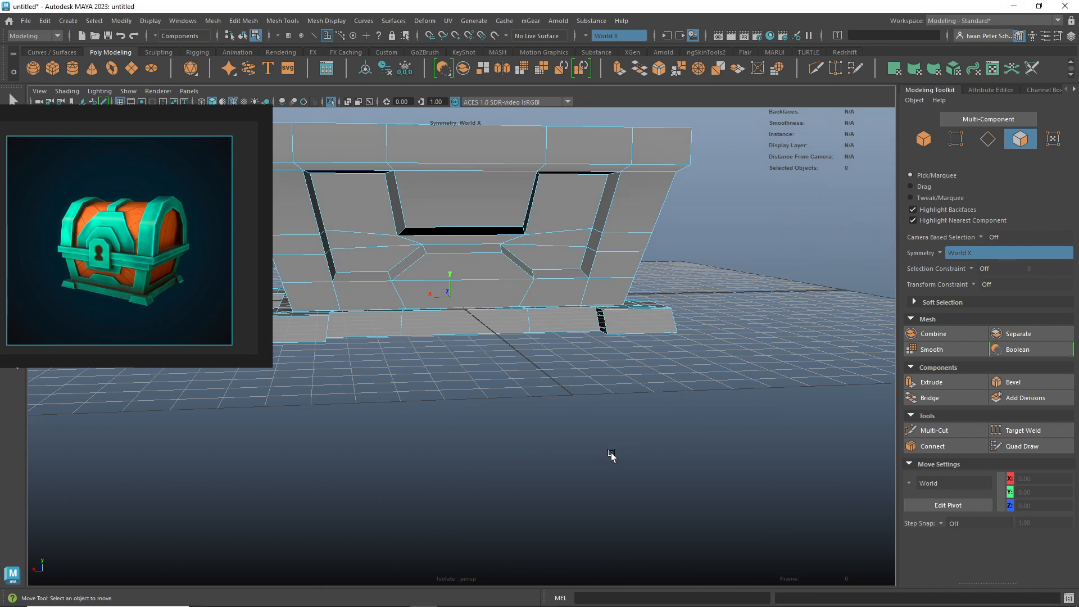
alt+drag(612, 438, 764, 372)
alt+drag(710, 316, 768, 290)
alt+right_drag(768, 290, 809, 338)
alt+middle_drag(810, 337, 821, 337)
click(688, 286)
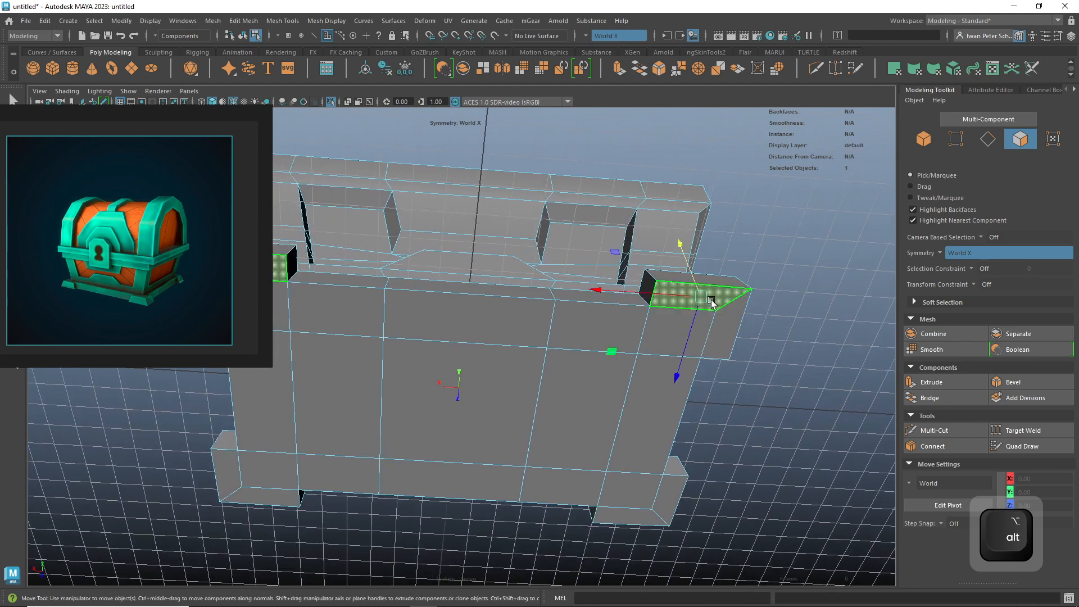
shift+click(714, 323)
shift+click(665, 501)
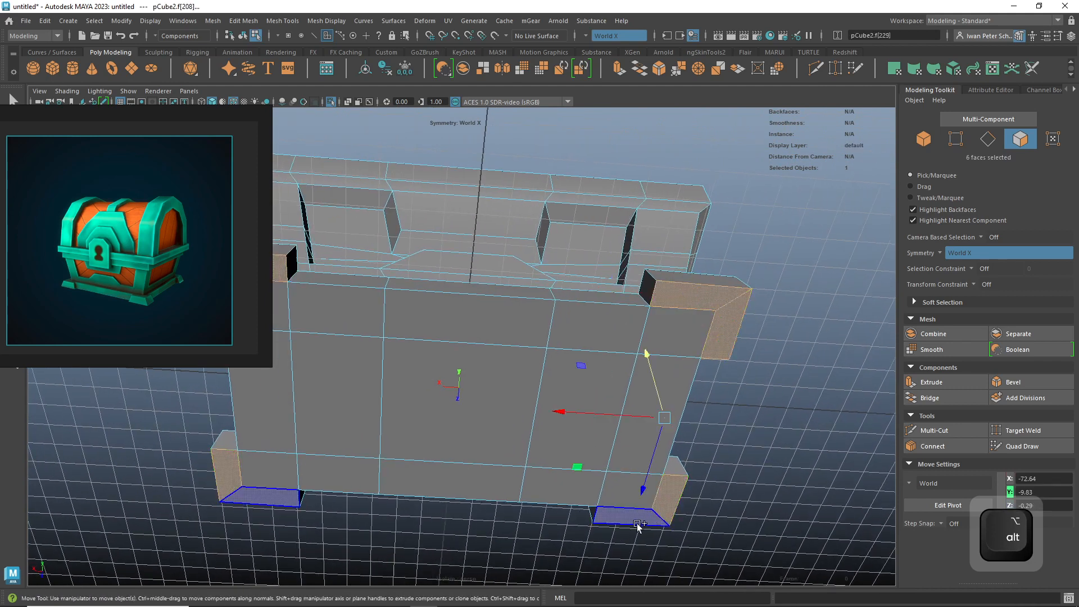
shift+click(635, 521)
alt+drag(635, 522, 717, 491)
alt+drag(676, 359, 692, 284)
- Extrude the corner blocks' underside faces downward with a thickness of about 5.1 to form feet
shift+right_click(725, 281)
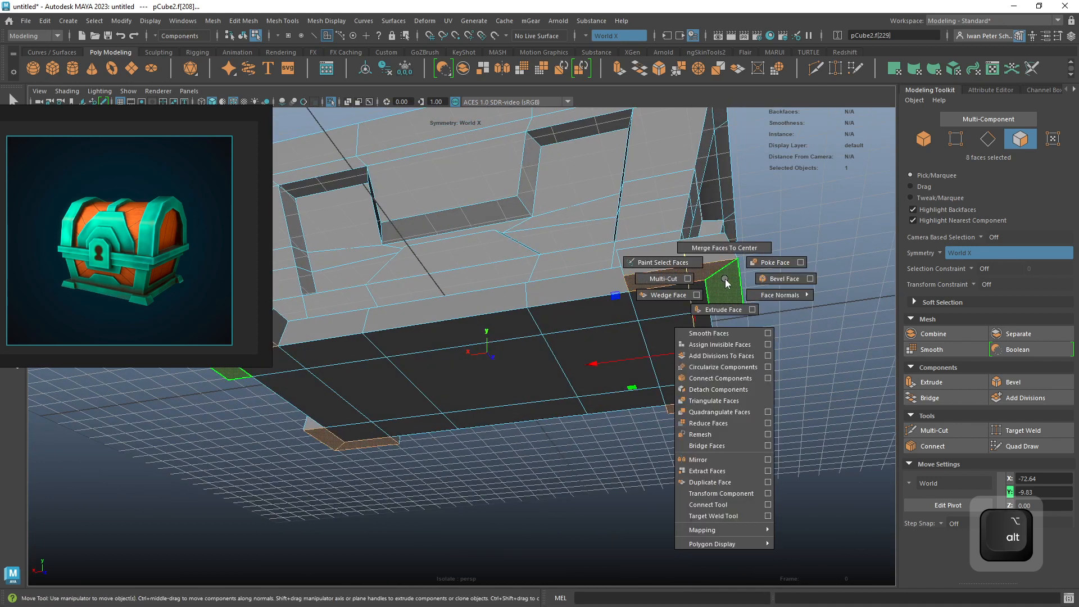
click(723, 310)
alt+drag(761, 302, 702, 363)
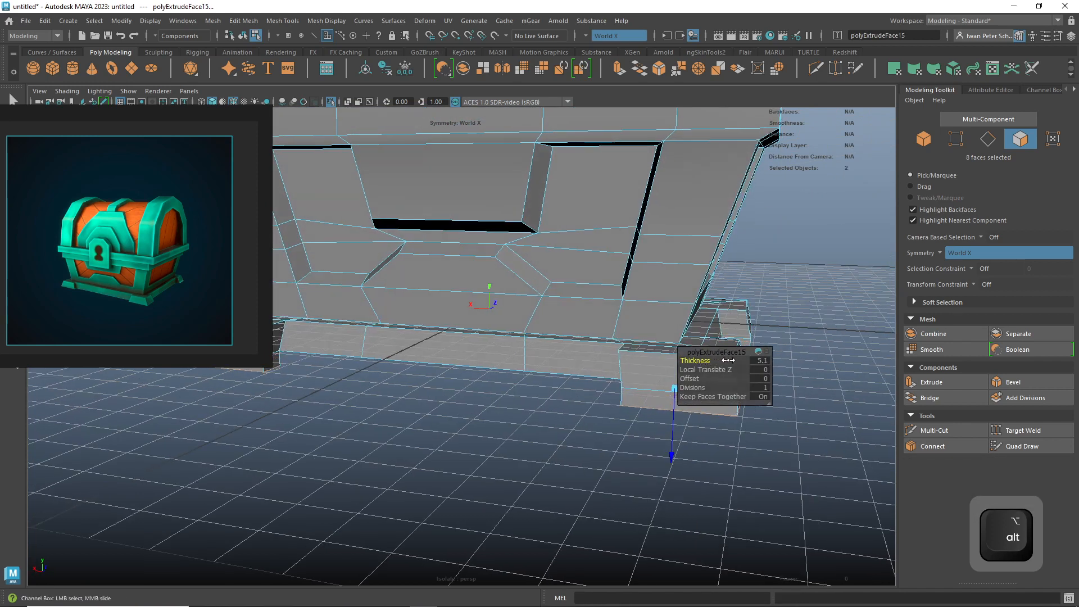
click(758, 453)
- Return to object mode and examine the new corner feet from around the chest body
alt+drag(759, 453, 780, 461)
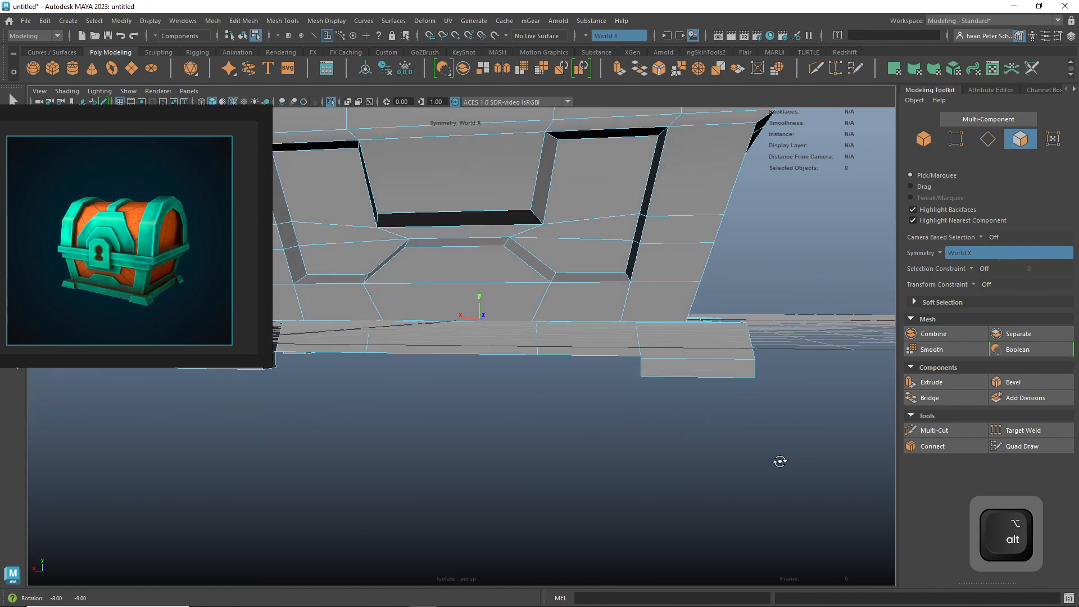
alt+right_drag(779, 444, 775, 418)
alt+drag(680, 408, 660, 394)
right_drag(533, 272, 582, 252)
alt+drag(581, 252, 662, 342)
click(662, 343)
alt+drag(619, 378, 838, 393)
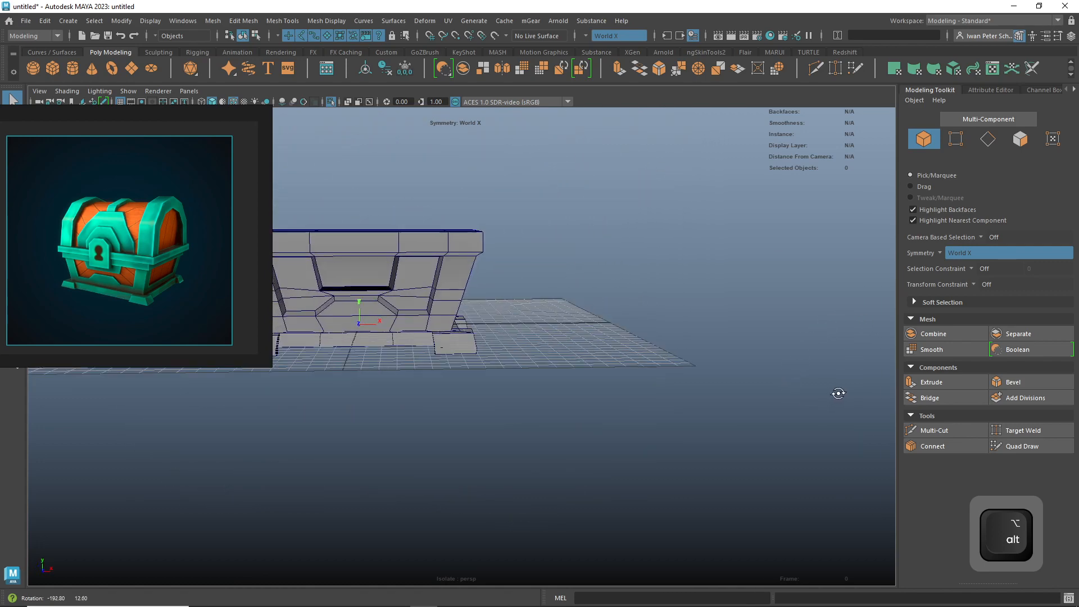
alt+middle_drag(686, 380, 875, 376)
alt+right_drag(500, 365, 602, 376)
alt+middle_drag(711, 413, 658, 402)
alt+drag(658, 402, 515, 392)
- Select the inward-facing side faces of the corner feet along the long sides, including the newly extruded lower parts
alt+right_drag(315, 407, 384, 411)
alt+drag(383, 410, 400, 372)
alt+drag(399, 328, 448, 416)
right_drag(357, 355, 354, 363)
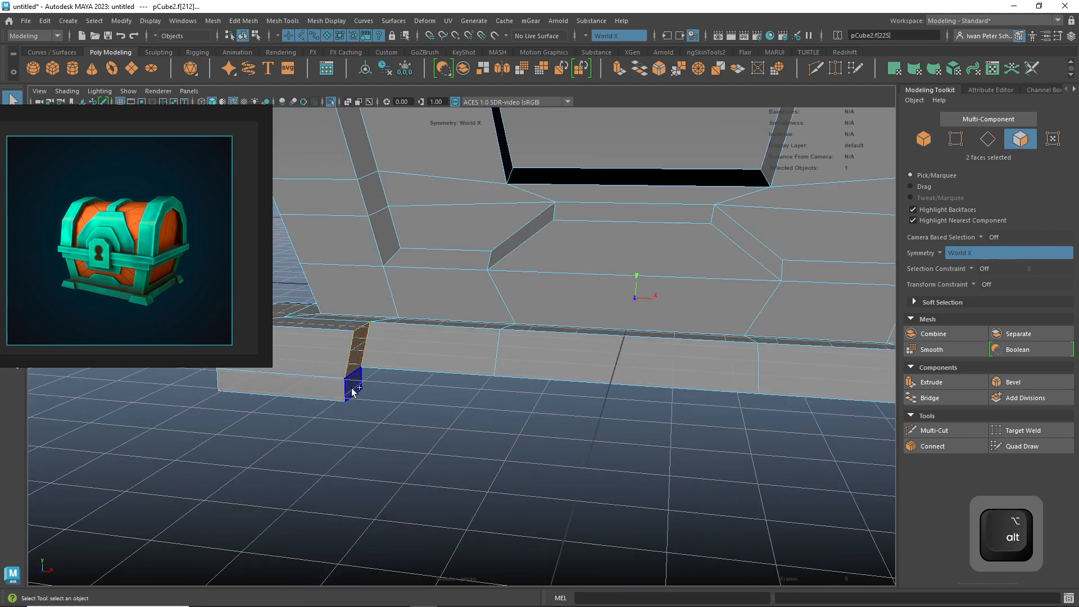
alt+drag(541, 444, 339, 423)
scroll(437, 341, up, 3)
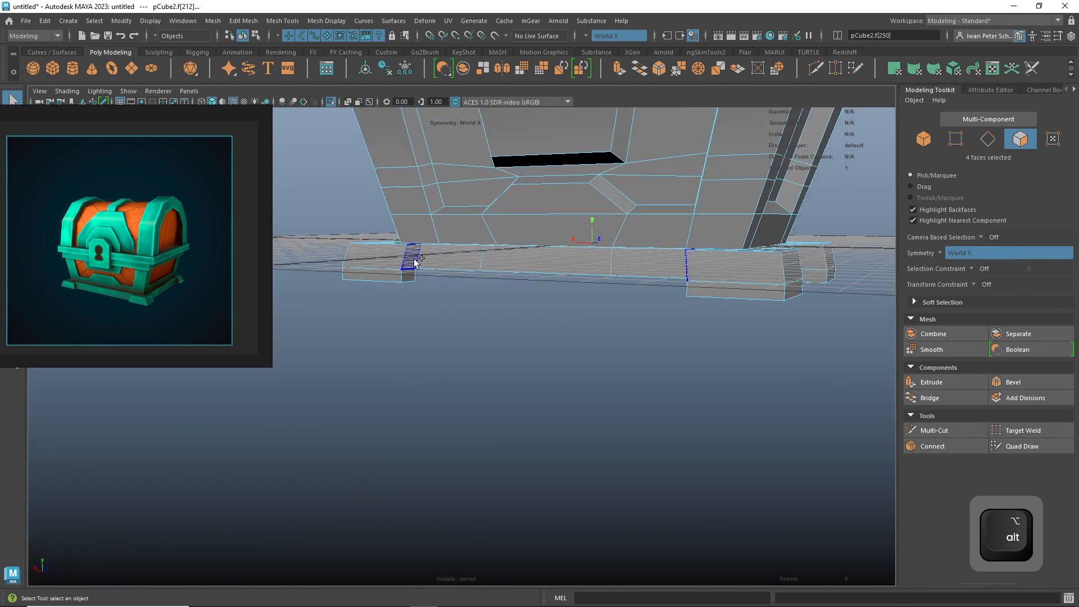
shift+click(409, 278)
scroll(470, 331, down, 5)
alt+drag(478, 449, 512, 438)
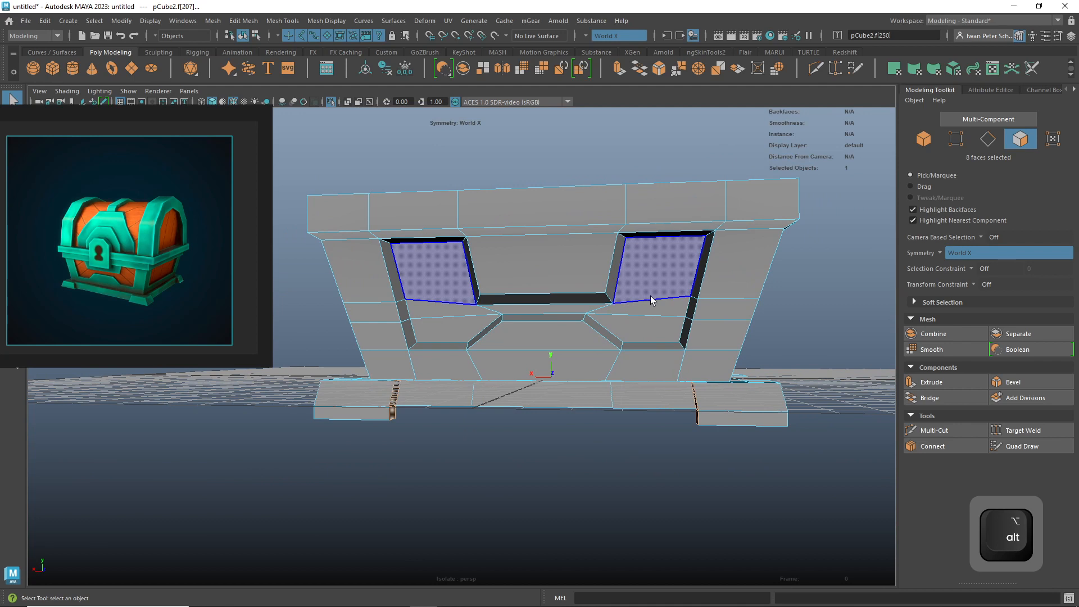
- Select the whole chest body and raise it to about Y 14.78 so the feet rest on the grid
right_drag(651, 300, 692, 272)
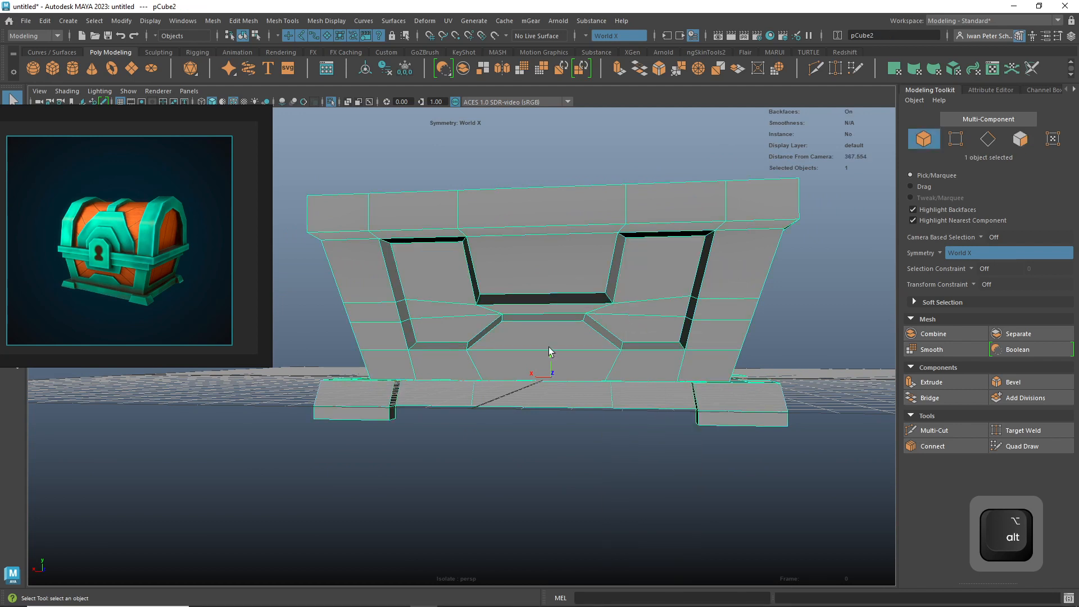
key(w)
drag(559, 344, 558, 306)
key(space)
drag(554, 362, 551, 392)
mouse_move(579, 274)
mouse_down()
mouse_move(585, 222)
mouse_move(577, 275)
mouse_up()
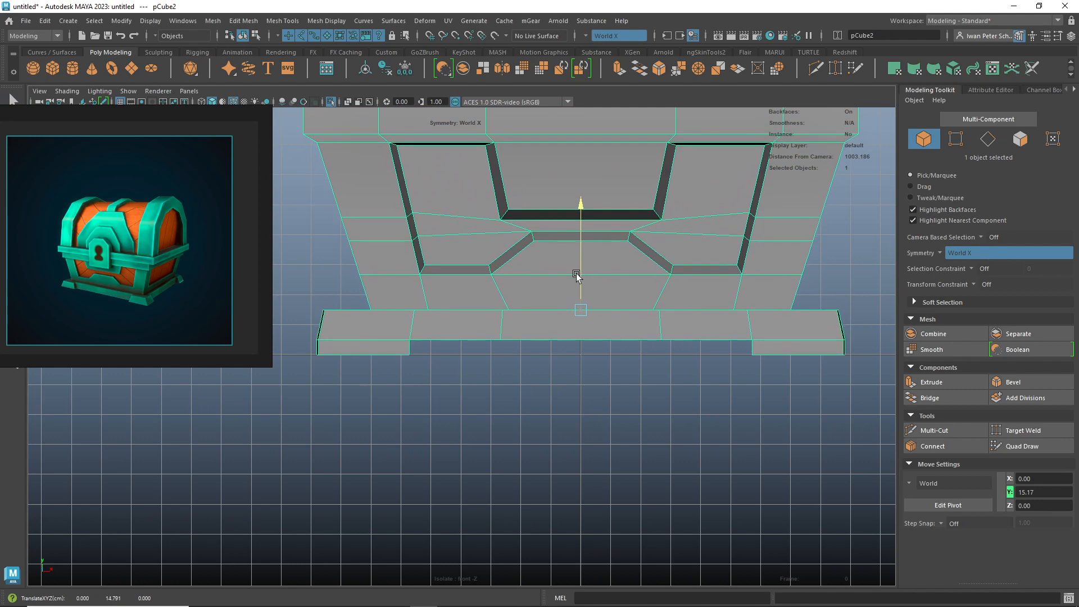
- Scale the inward-facing side faces of the long-side corner feet slightly along X, to about 1.007, and deselect them
key(space)
drag(567, 320, 575, 291)
alt+drag(569, 390, 563, 368)
right_drag(658, 285, 657, 318)
alt+drag(656, 318, 599, 422)
alt+right_drag(600, 422, 761, 444)
alt+drag(761, 443, 462, 433)
key(r)
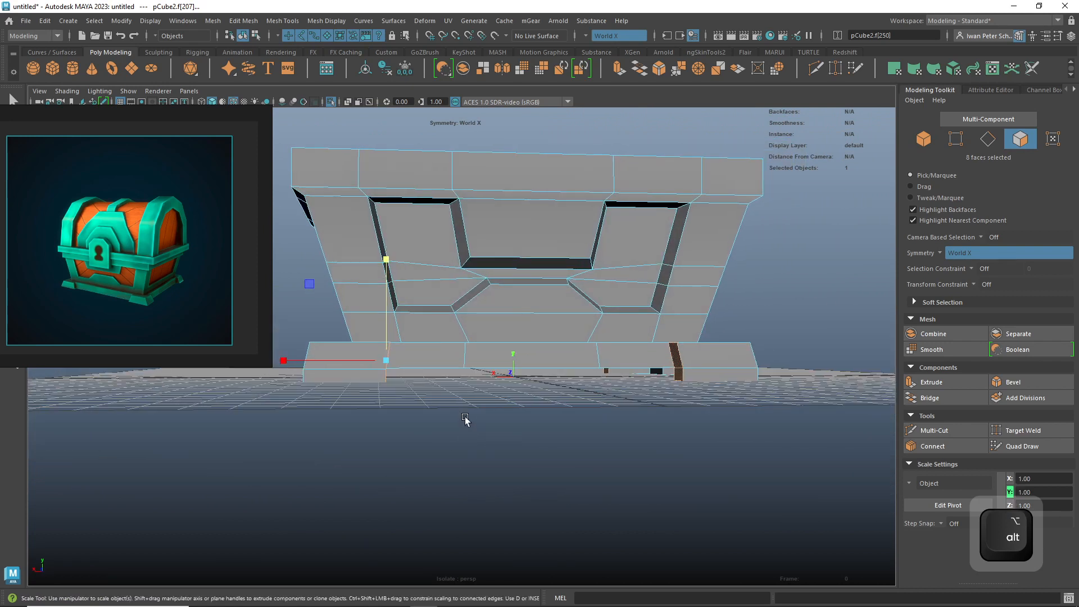
drag(298, 356, 316, 363)
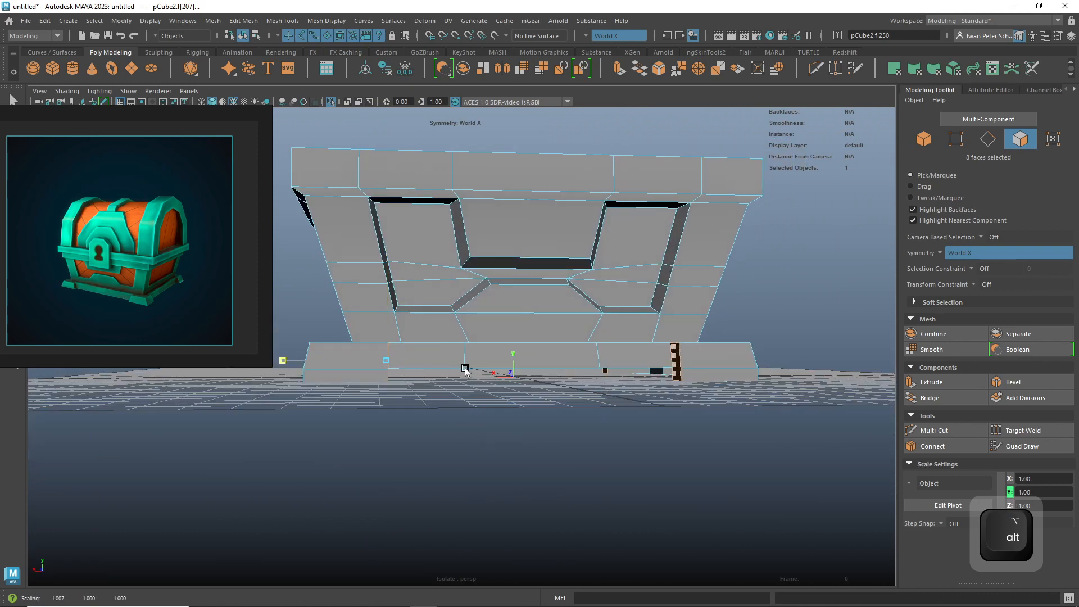
alt+drag(717, 358, 679, 456)
key(space)
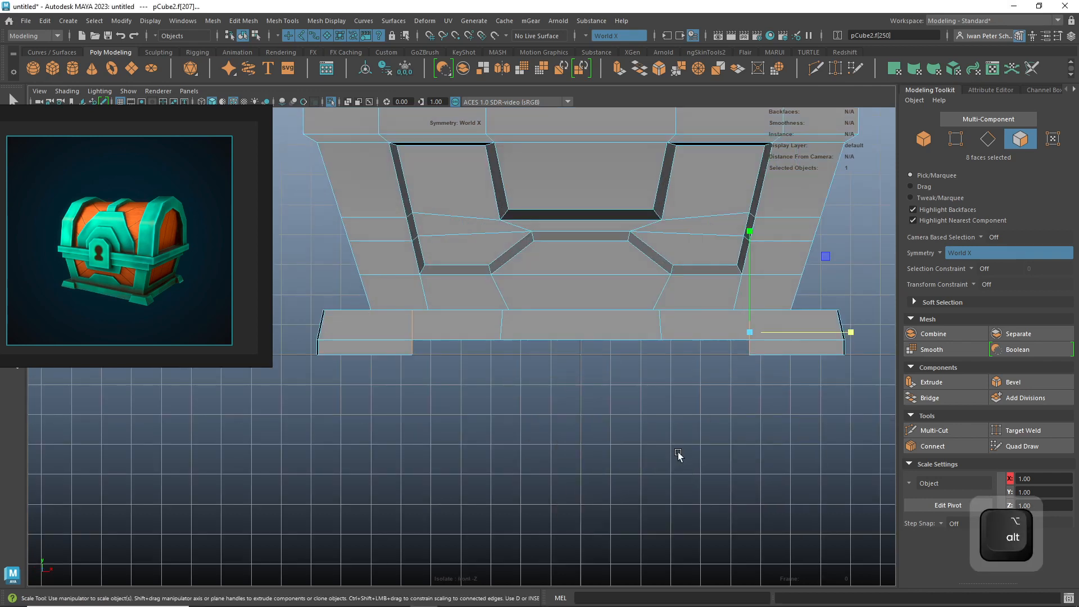
click(664, 415)
alt+middle_drag(708, 419, 716, 472)
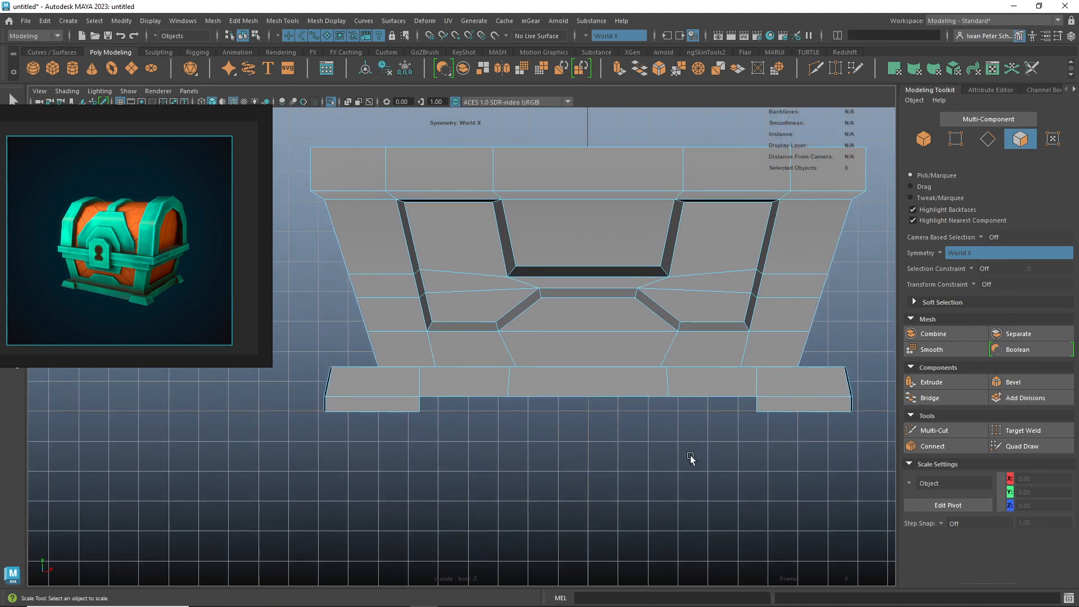
- Scale the edge loops around the corner feet to about 0.98 along X, return to object mode and deselect the body
key(space)
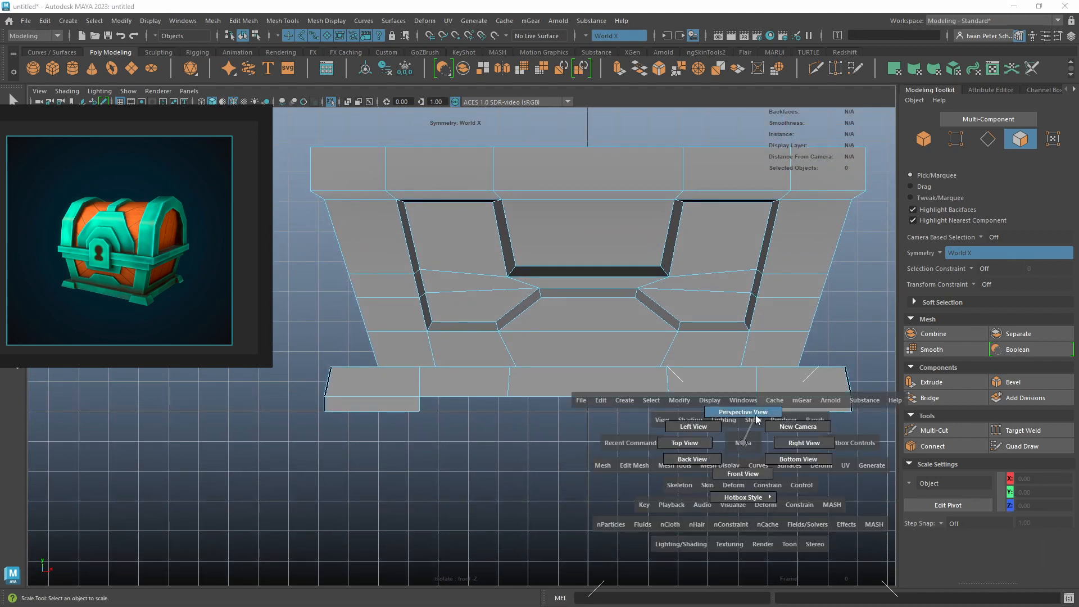
click(757, 418)
alt+drag(766, 436, 631, 400)
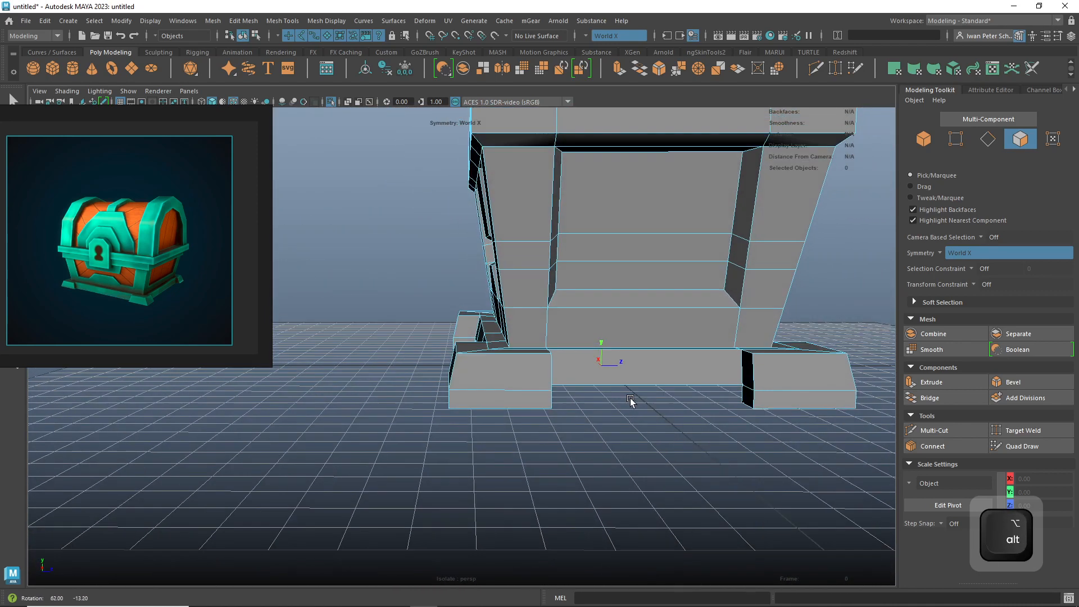
right_click(520, 392)
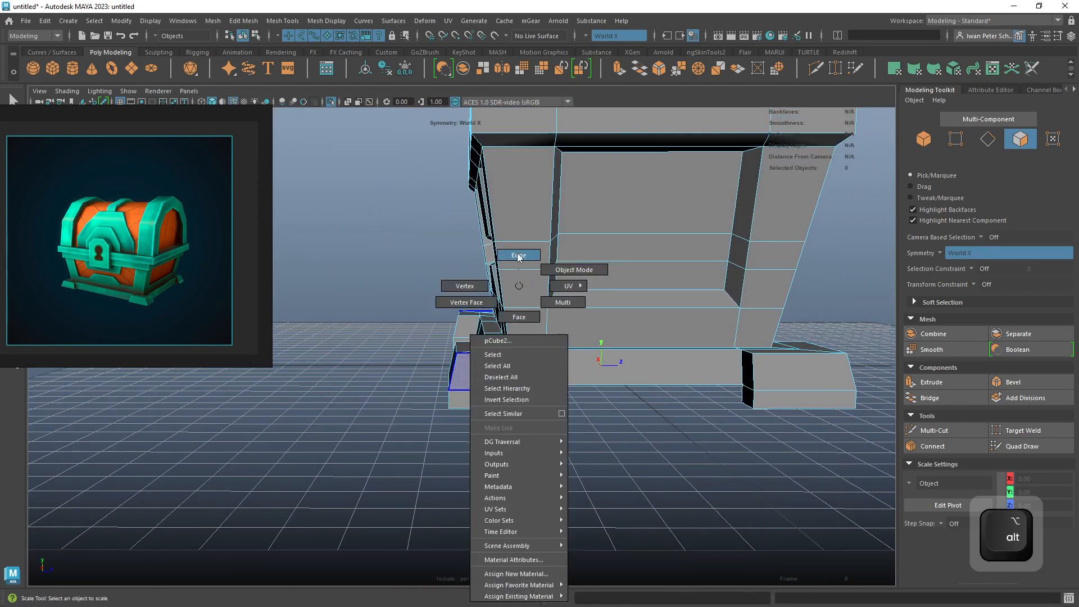
click(519, 256)
double_click(494, 385)
alt+drag(494, 385, 637, 465)
drag(553, 351, 551, 350)
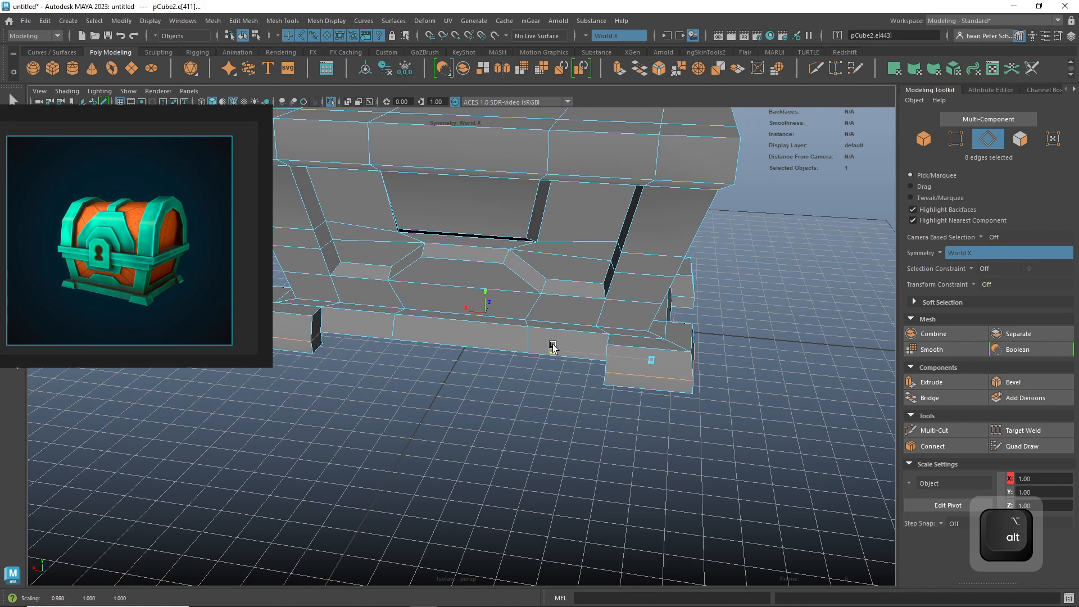
alt+drag(559, 348, 702, 453)
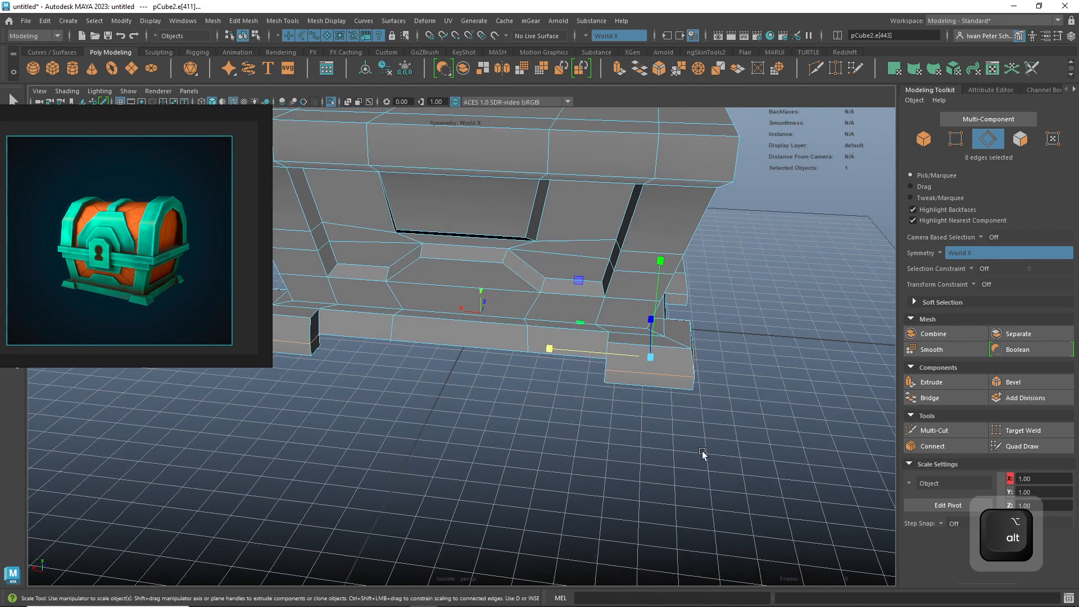
right_drag(687, 285, 692, 329)
right_drag(735, 269, 737, 270)
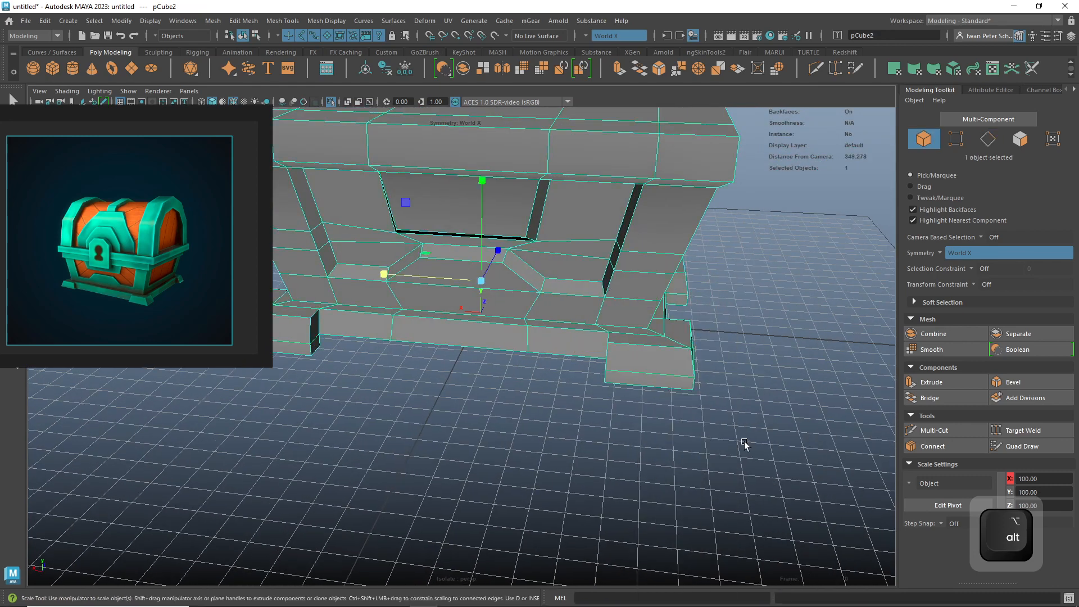
click(743, 440)
- Turn off isolation to show the full chest and examine its proportions against the reference image
scroll(742, 417, down, 4)
alt+drag(743, 414, 624, 263)
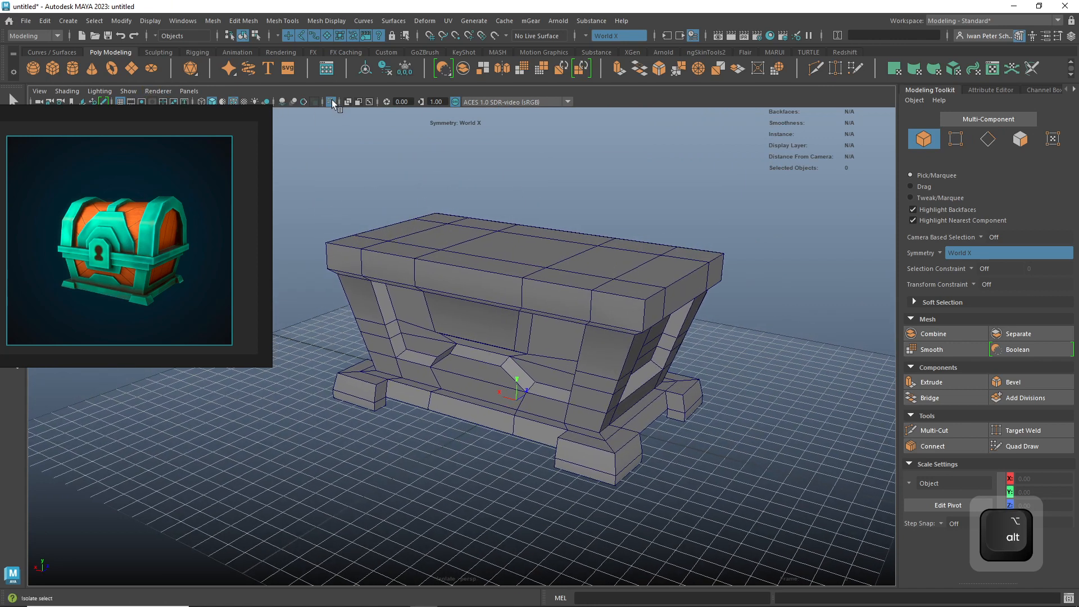
click(331, 101)
right_click(613, 246)
right_drag(641, 231, 642, 231)
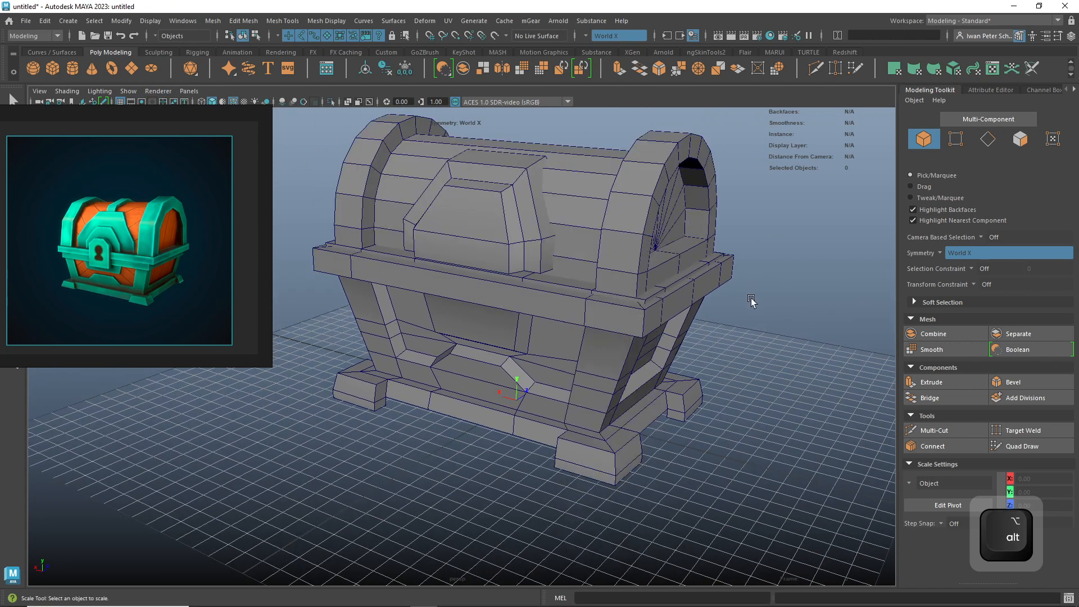
scroll(745, 307, down, 4)
alt+drag(676, 394, 655, 427)
alt+middle_drag(653, 406, 670, 439)
alt+right_drag(644, 424, 745, 453)
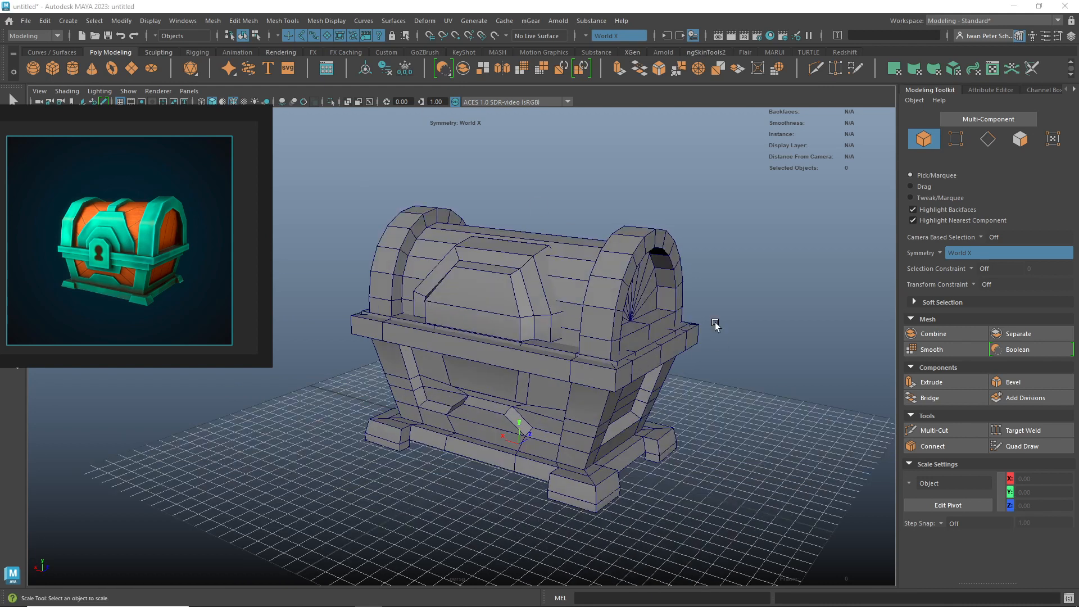
alt+drag(714, 325, 617, 293)
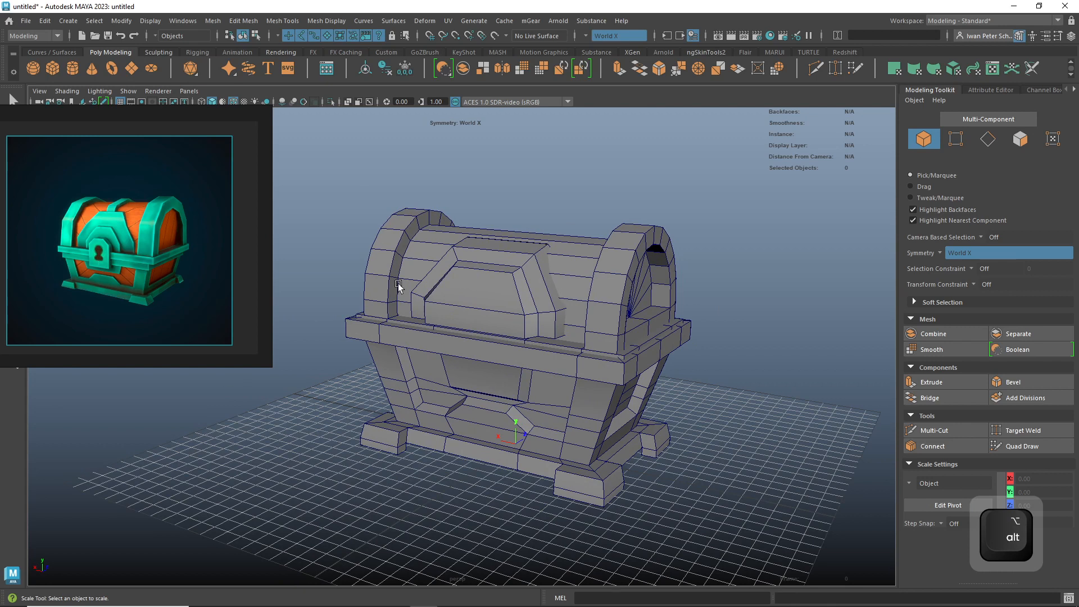
alt+drag(564, 200, 568, 170)
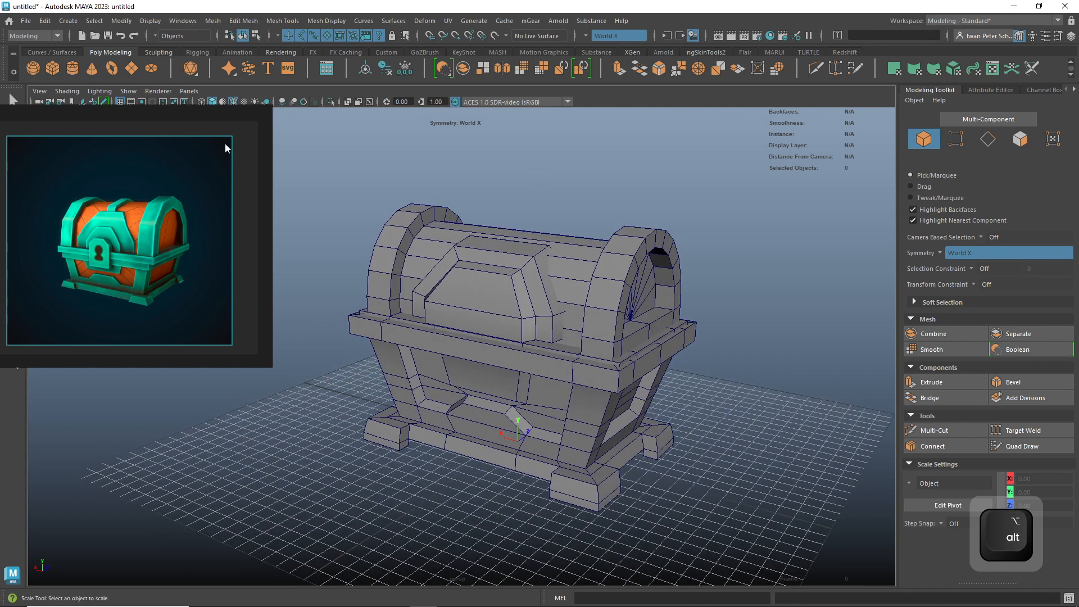
- Create a cube for the lock plate, move it in front of the chest to Z -54.17 and set its scale to 50 on all axes
click(51, 69)
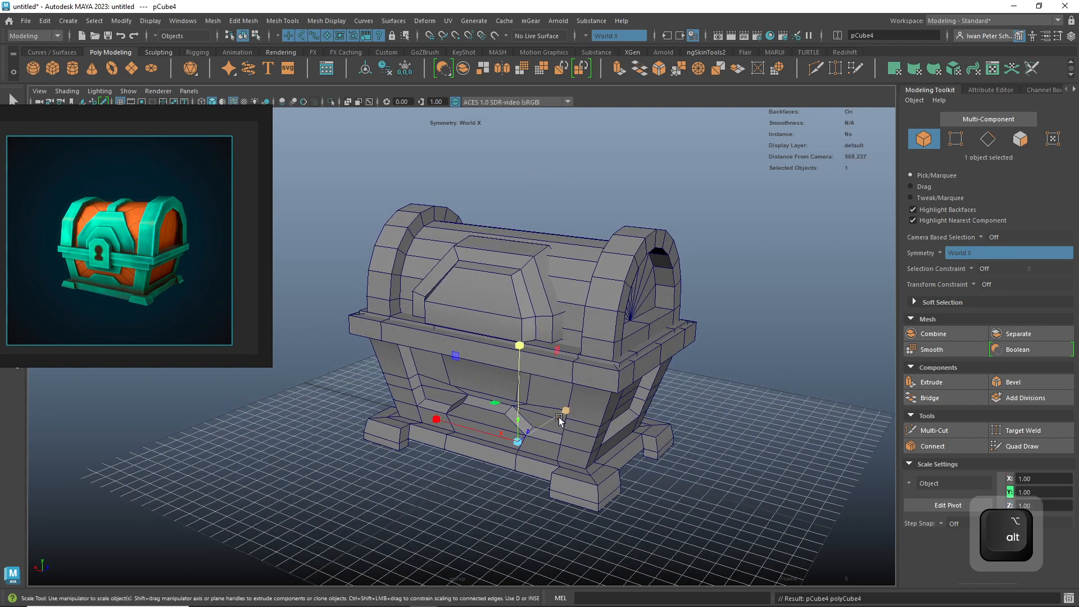
key(w)
drag(568, 414, 509, 444)
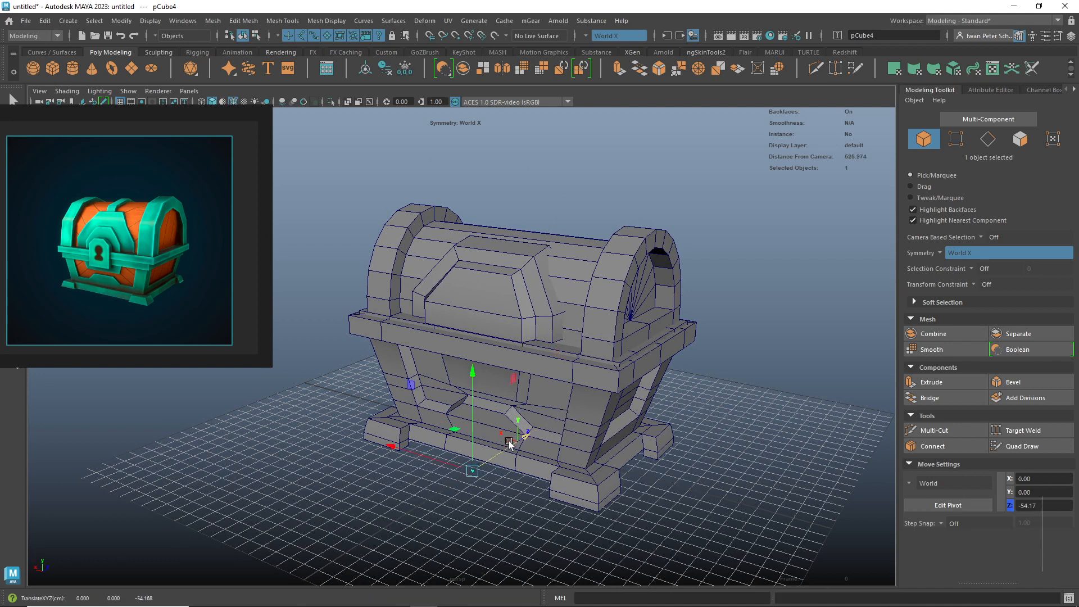
click(1048, 91)
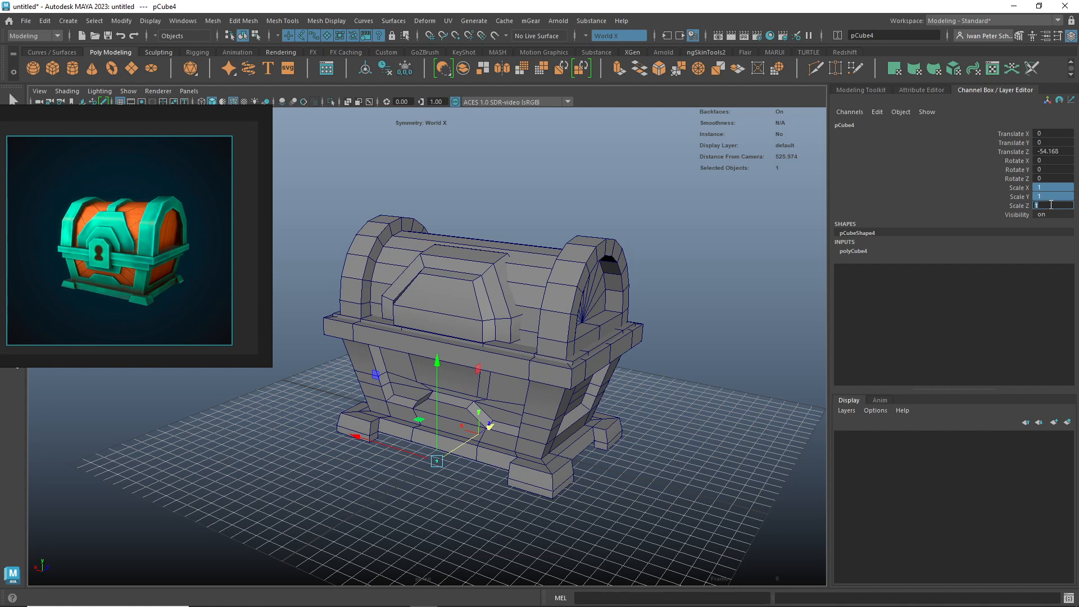
click(1049, 204)
text(50)
key(Return)
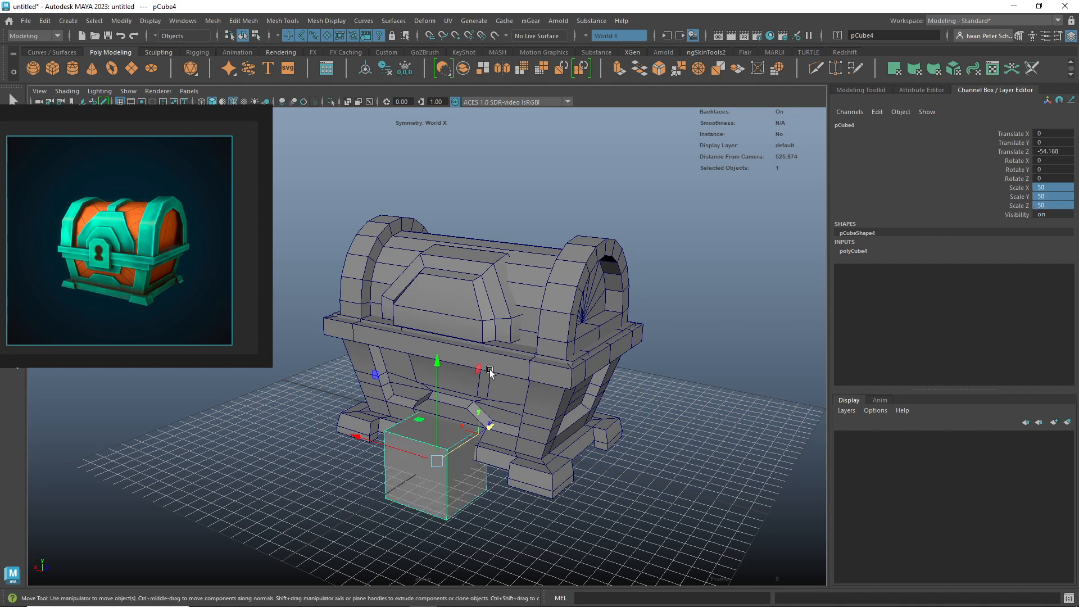
- Raise the cube to about Y 86.45 and resize it into a thin plate scaled about 38.9 × 52.7 × 11.3
mouse_move(438, 365)
mouse_down()
mouse_move(441, 232)
mouse_move(526, 318)
mouse_move(474, 324)
mouse_move(427, 358)
mouse_move(443, 353)
mouse_up()
key(r)
alt+drag(485, 383, 571, 352)
drag(345, 332, 355, 334)
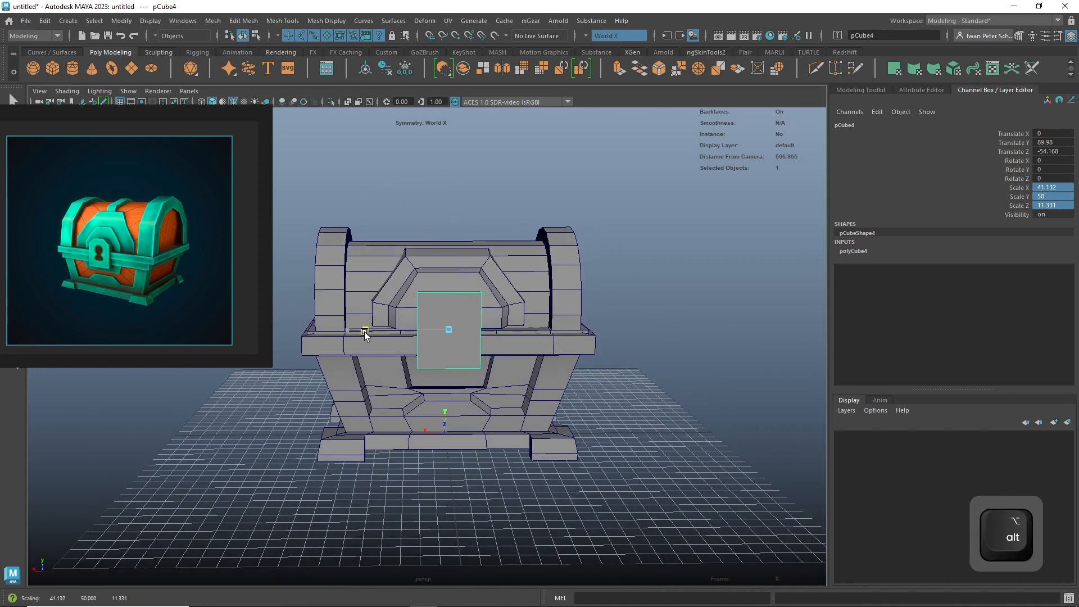
alt+drag(454, 251, 444, 226)
key(w)
mouse_move(520, 324)
alt+mouse_down()
mouse_move(549, 318)
mouse_move(534, 319)
alt+mouse_up()
alt+right_drag(535, 321, 752, 361)
alt+drag(515, 291, 502, 312)
- Insert a horizontal edge loop with Multi-Cut about a third of the way down the lock plate
right_drag(507, 286, 512, 258)
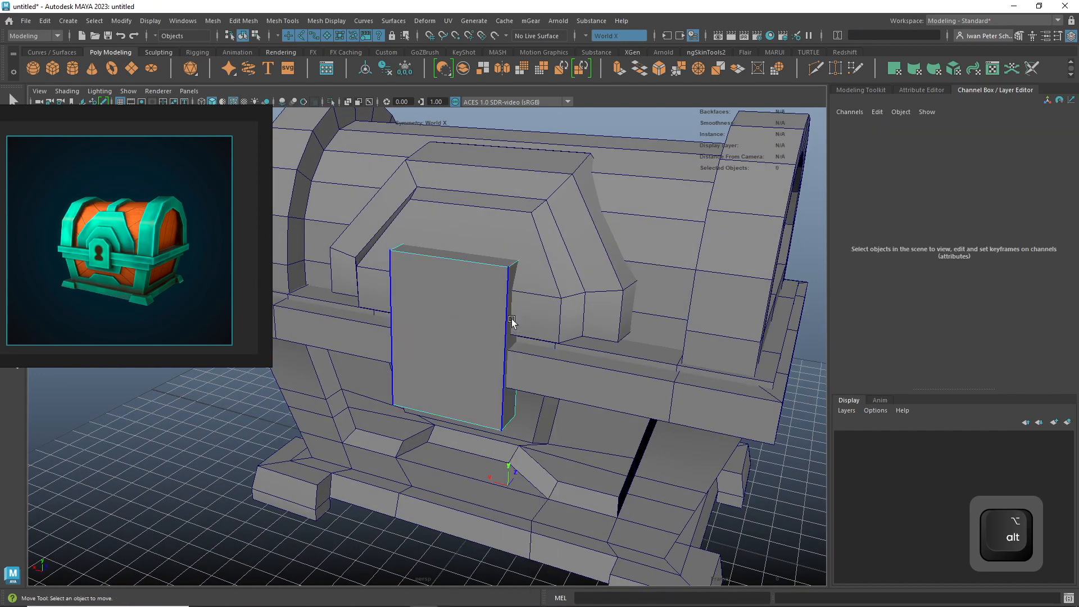
shift+right_click(506, 325)
click(466, 326)
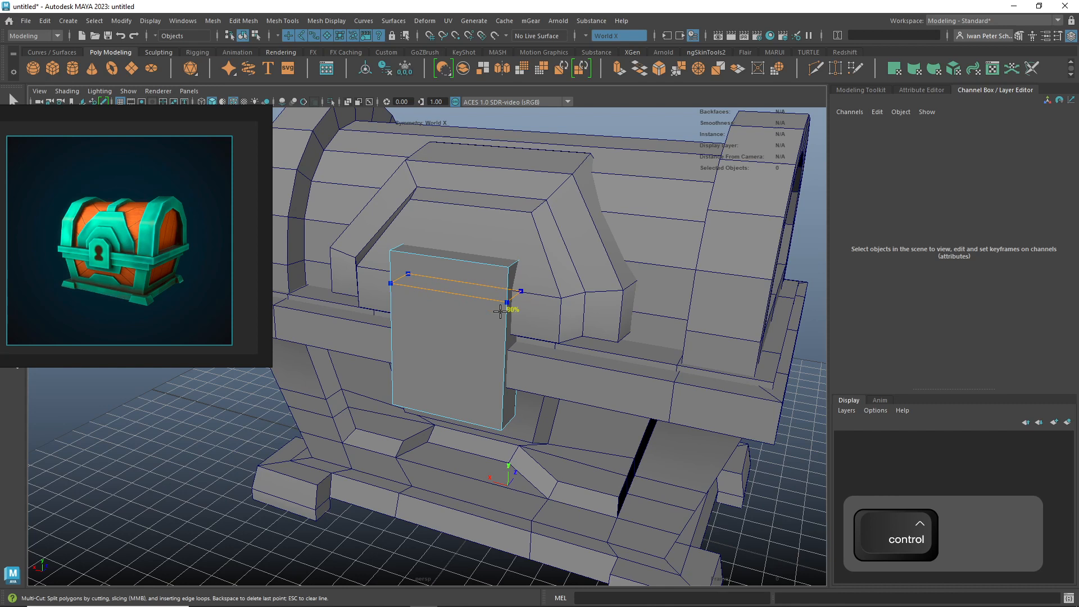
ctrl+shift+click(500, 312)
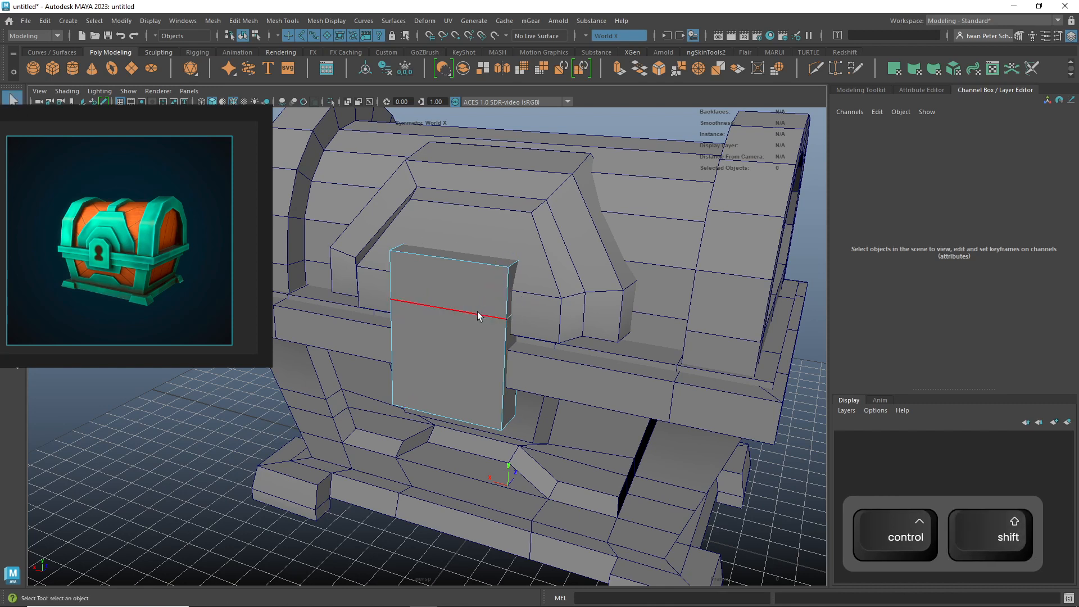
- Narrow the lock plate's top face to about 0.62 along X to taper its upper part
alt+drag(506, 294, 535, 292)
right_click(497, 267)
click(496, 297)
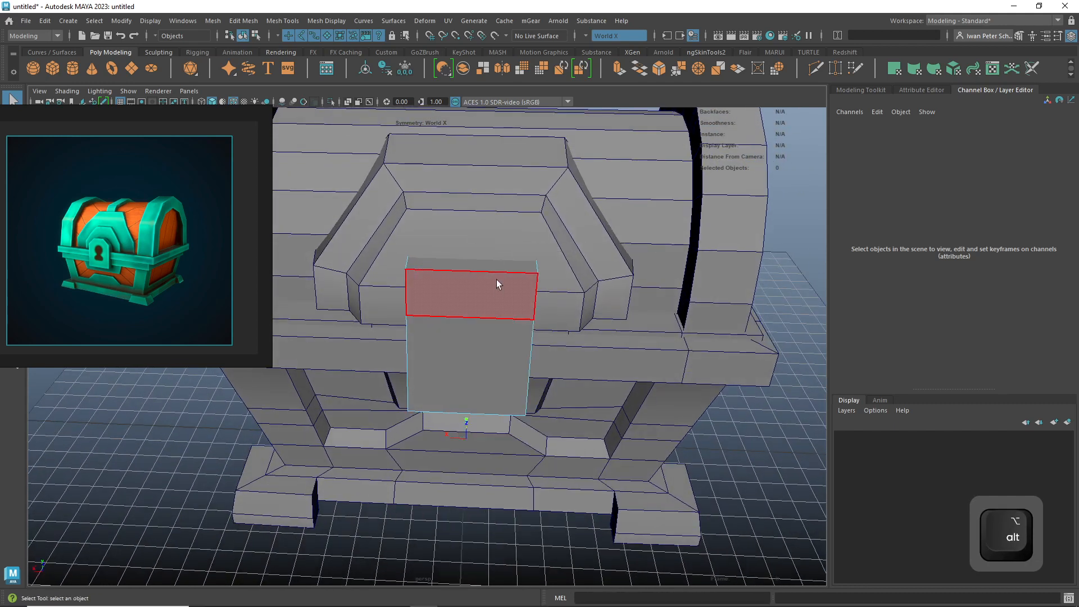
click(493, 265)
key(r)
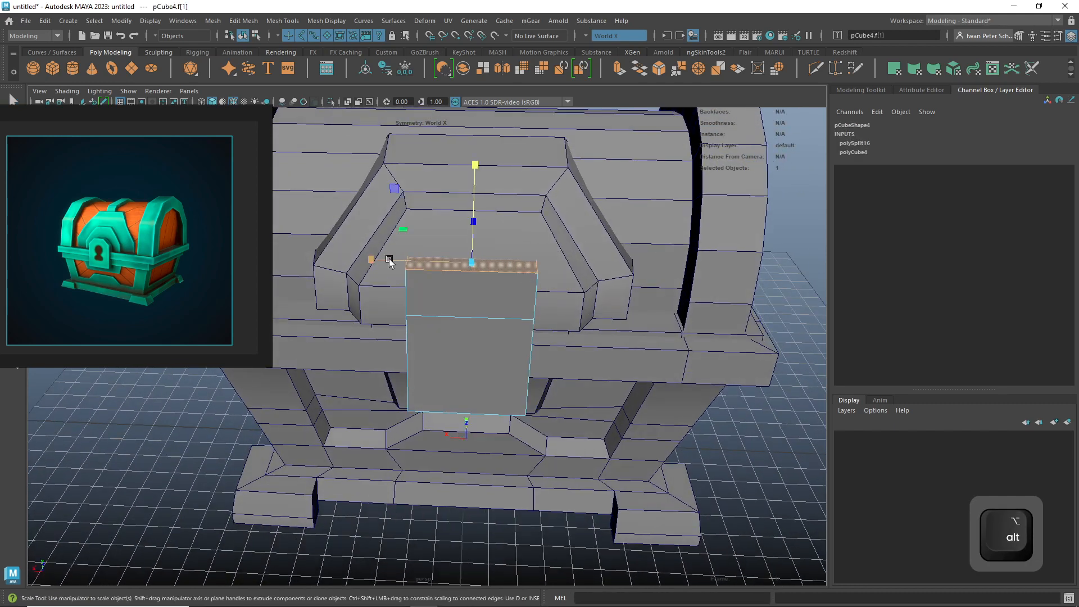
drag(371, 260, 408, 258)
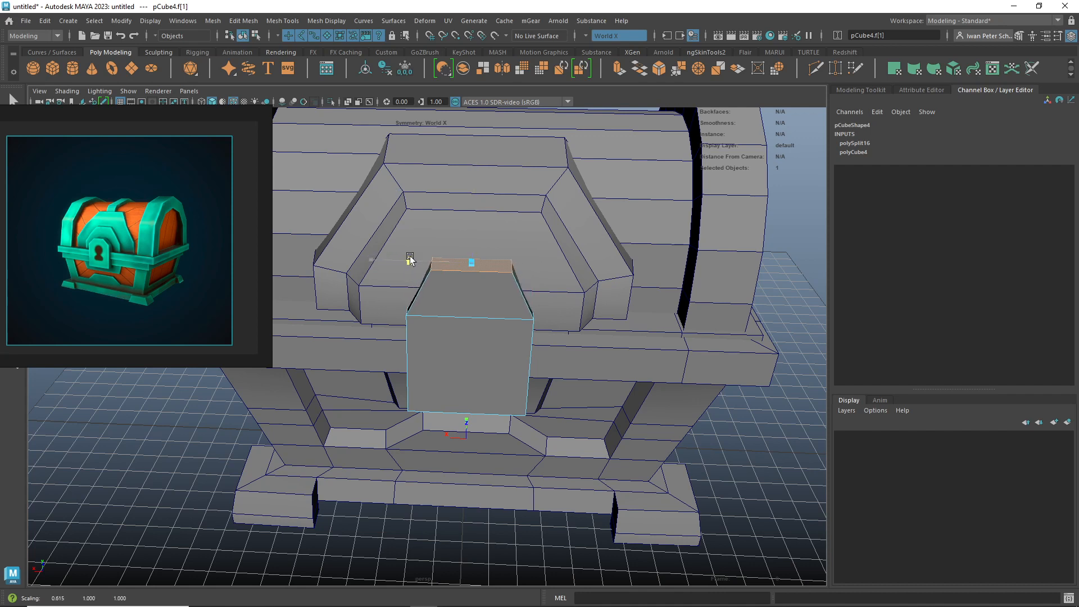
- Select the lock plate's two front faces and scale them down slightly in width and height to form sloped sides
alt+drag(424, 268, 620, 326)
click(481, 326)
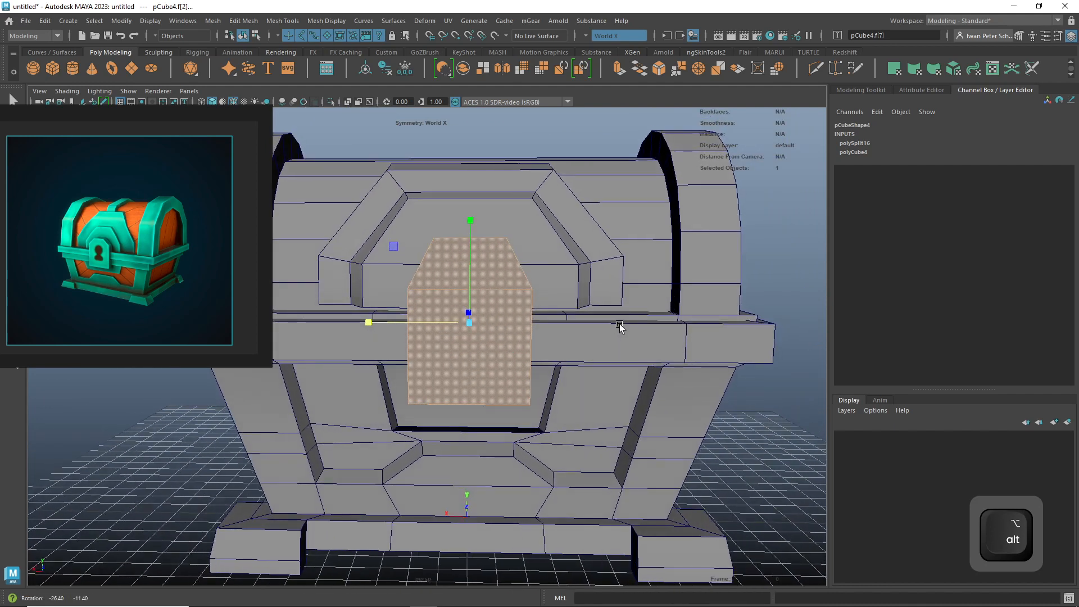
drag(378, 324, 380, 322)
drag(470, 227, 471, 233)
alt+drag(542, 294, 569, 288)
- Lower the lock plate's front faces until their bottom edge aligns with the plate's base, checking in isolation, and return to object mode
key(w)
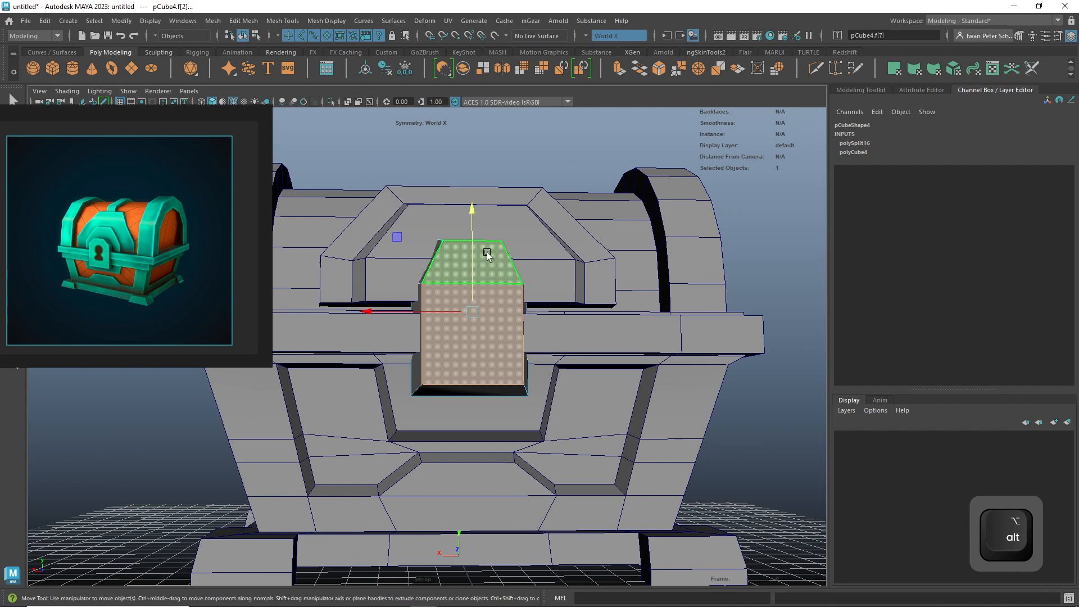
drag(478, 213, 495, 248)
key(space)
scroll(554, 266, down, 5)
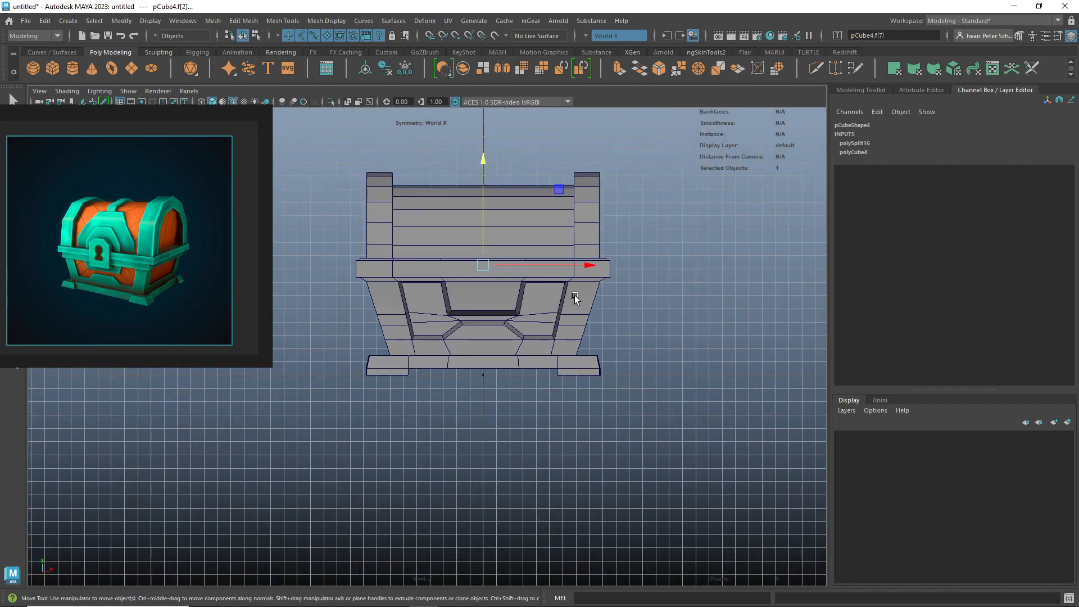
key(space)
drag(576, 295, 526, 313)
alt+middle_drag(552, 352, 550, 271)
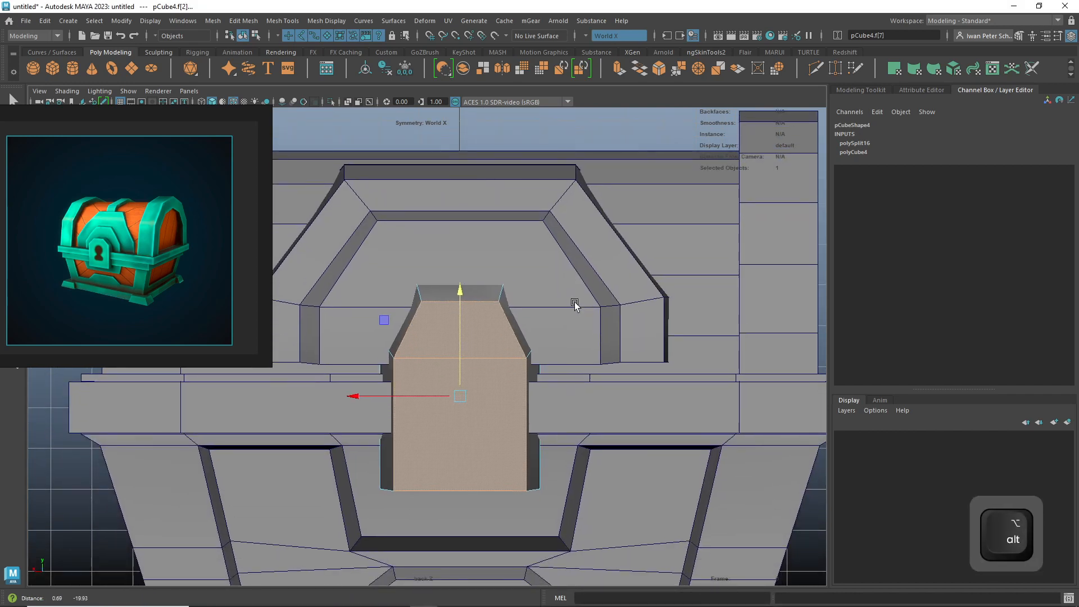
click(332, 101)
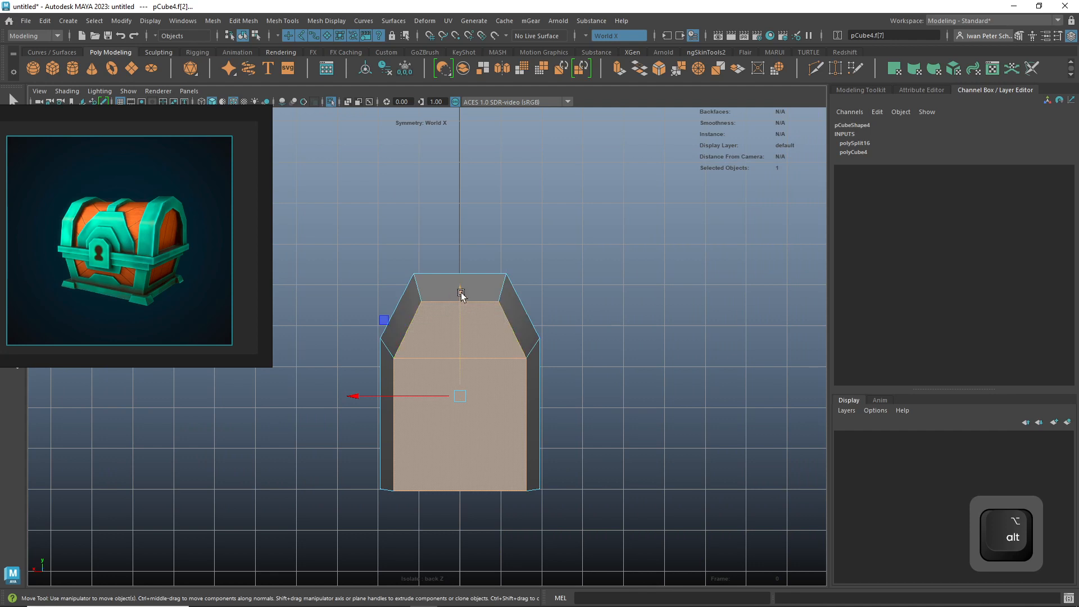
click(586, 302)
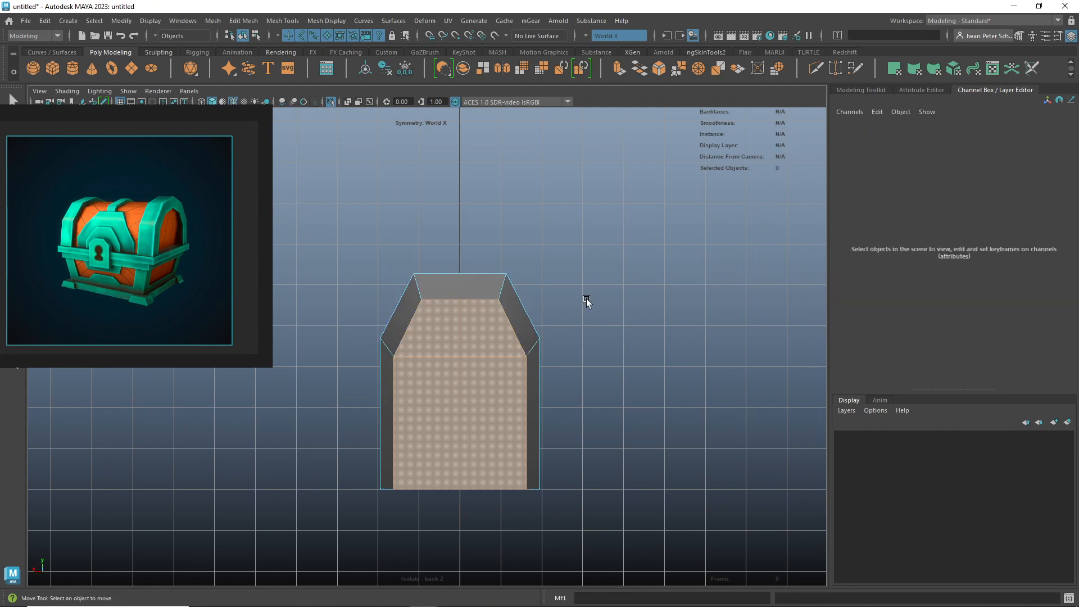
right_drag(506, 303, 553, 303)
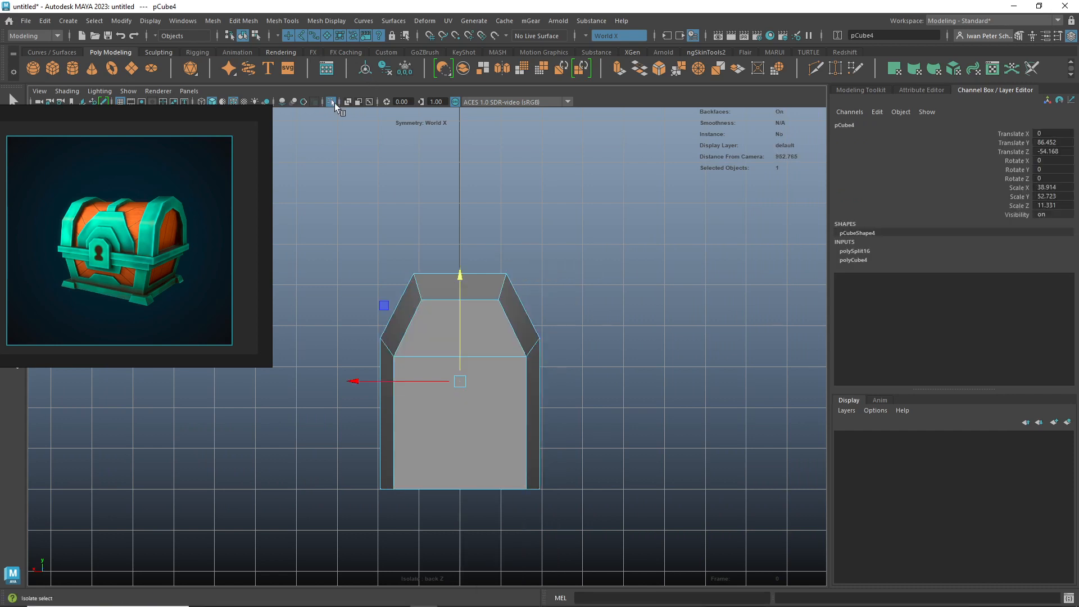
click(332, 101)
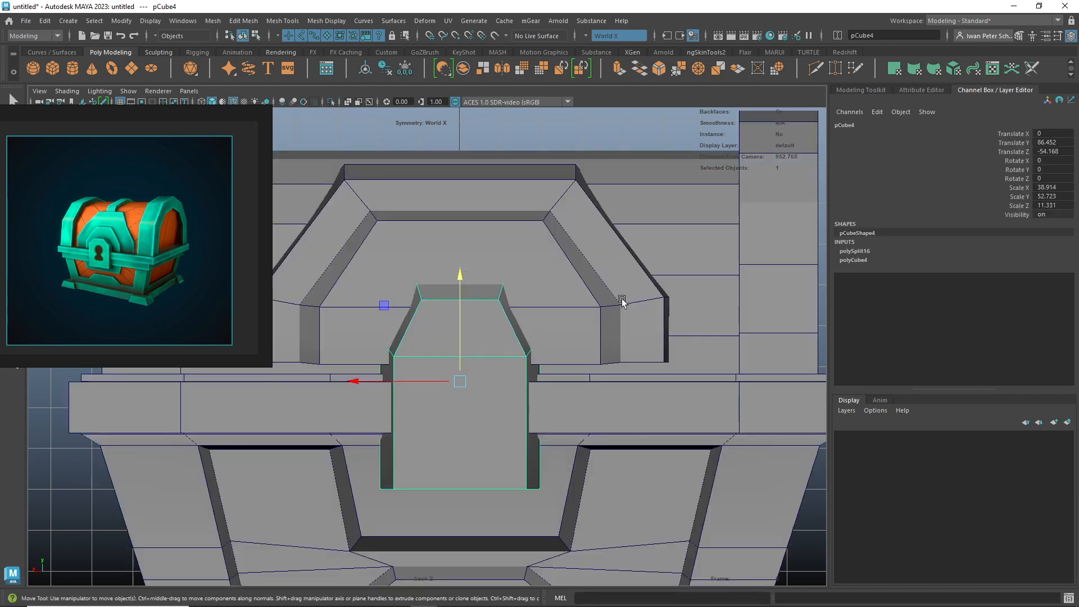
- Raise the whole lock plate slightly on the chest front, check its placement from above and deselect it
scroll(590, 315, down, 3)
drag(440, 293, 453, 280)
key(space)
alt+drag(562, 286, 508, 333)
click(321, 376)
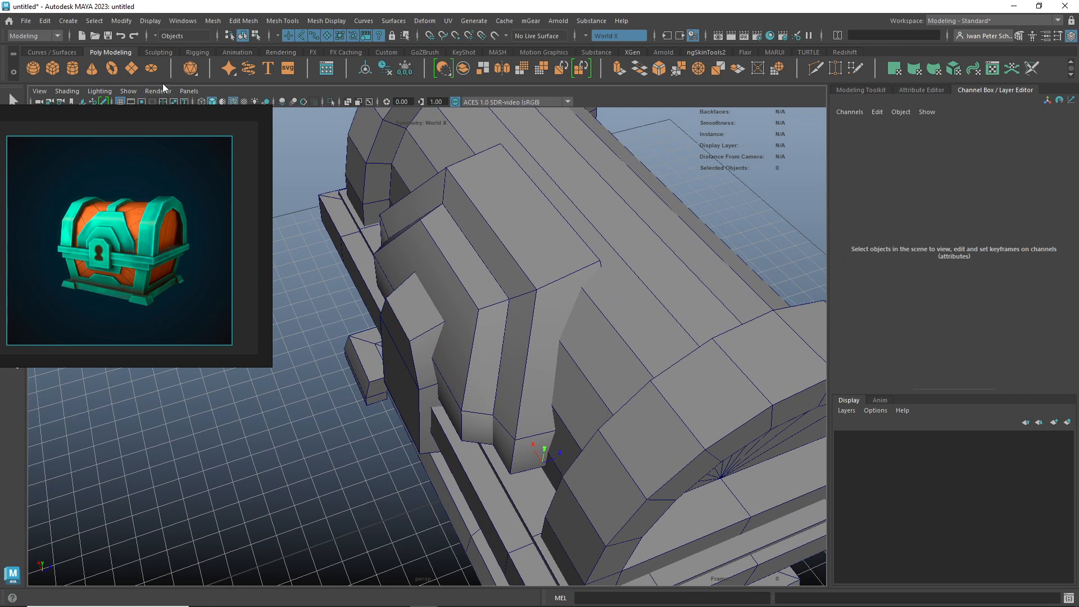
- Raise the chest lid to a Translate Y of about 93.3, inspect its underside at the front corner and deselect it
alt+drag(791, 331, 585, 324)
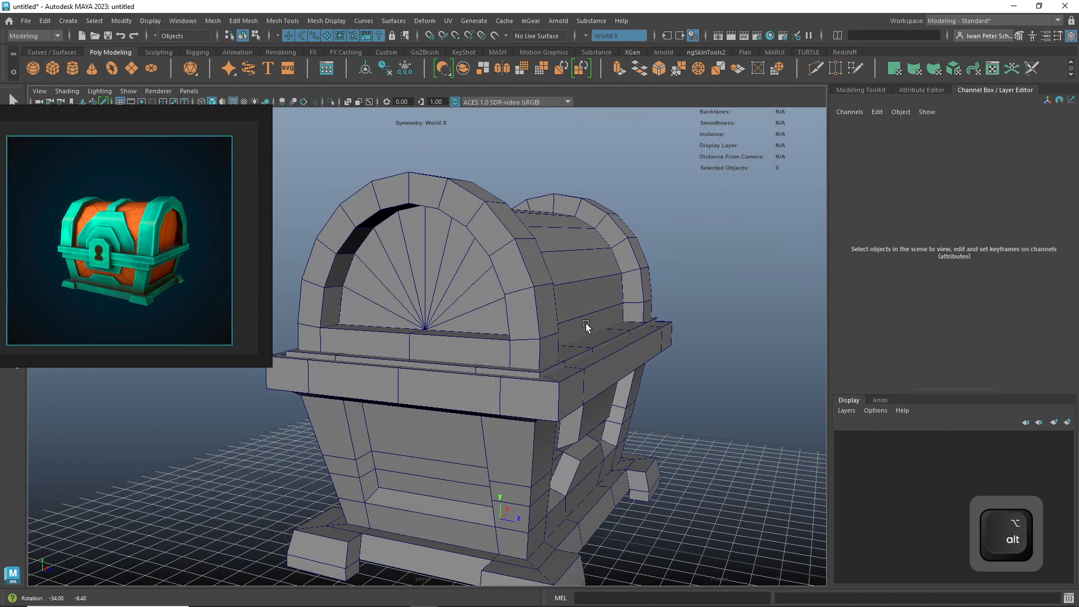
click(537, 335)
mouse_move(504, 296)
mouse_down()
mouse_move(510, 241)
mouse_move(508, 276)
mouse_up()
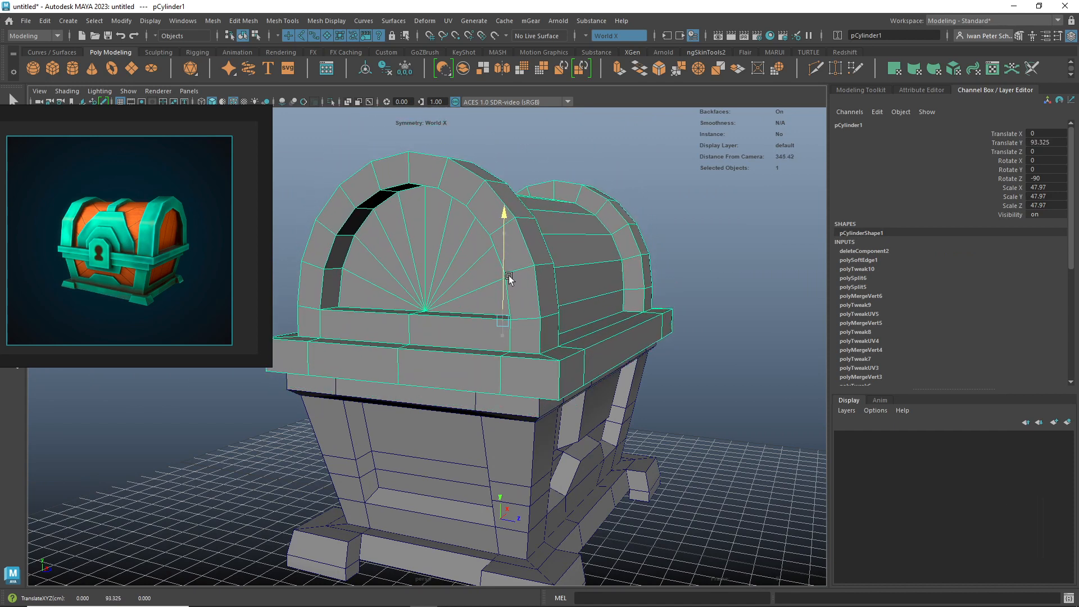
mouse_move(703, 357)
alt+mouse_down()
mouse_move(691, 366)
mouse_move(708, 345)
alt+mouse_up()
alt+right_drag(723, 339, 665, 337)
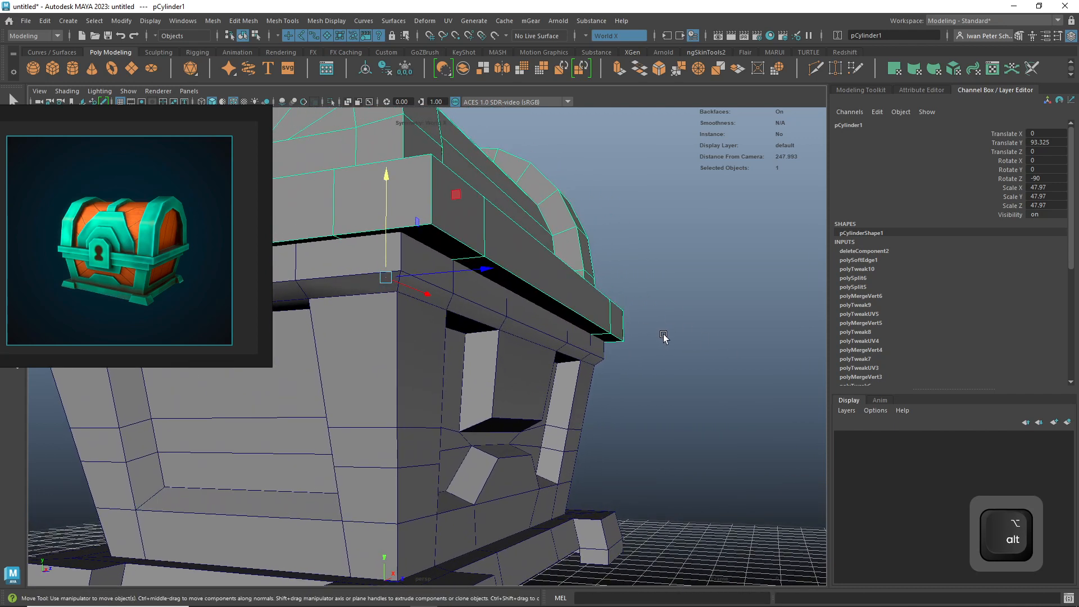
click(676, 338)
key(space)
mouse_move(672, 327)
mouse_down()
mouse_move(679, 299)
mouse_move(667, 338)
mouse_up()
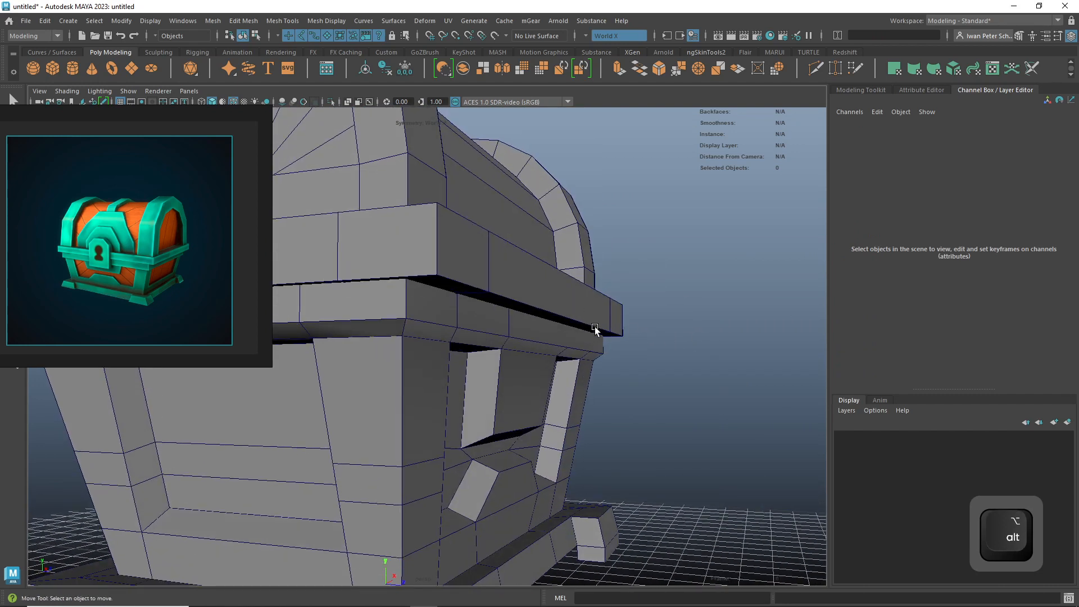
- Extrude the front faces of the chest body's upper rim outward by about 6.9 so they reach the lid rim's front edge
alt+drag(646, 333, 565, 336)
click(562, 338)
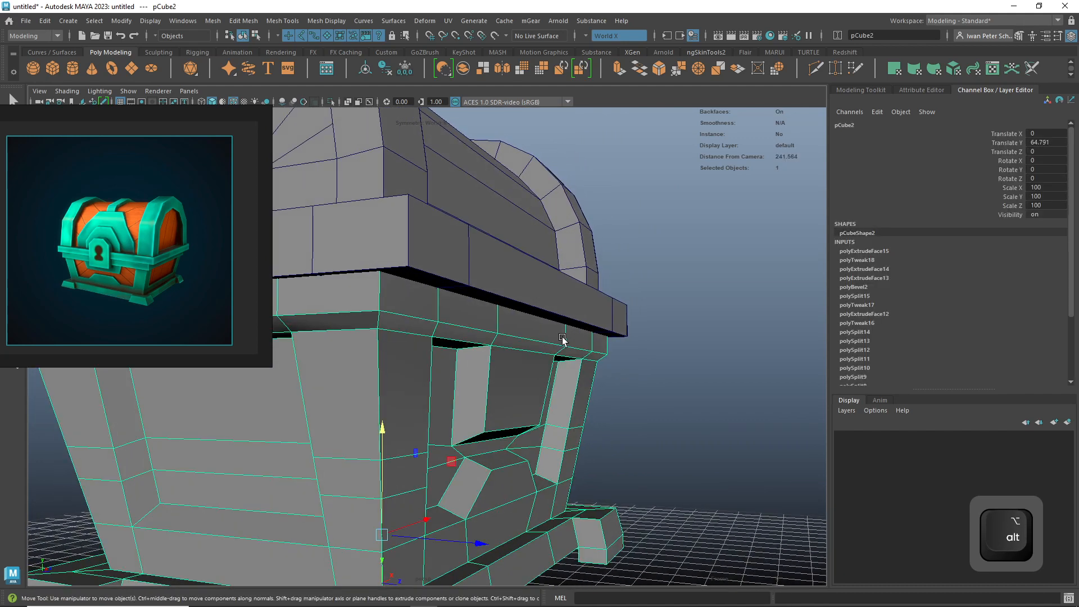
right_click(560, 285)
right_drag(565, 321, 565, 322)
click(432, 311)
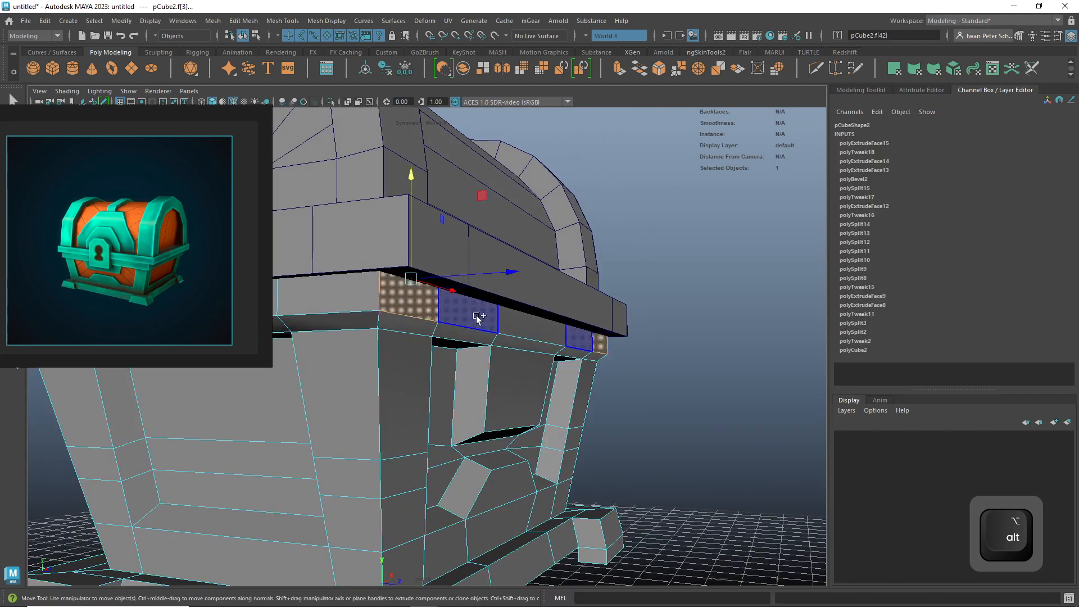
shift+click(480, 319)
shift+click(532, 327)
alt+drag(536, 330, 641, 356)
alt+right_drag(571, 352, 742, 378)
alt+drag(742, 378, 682, 379)
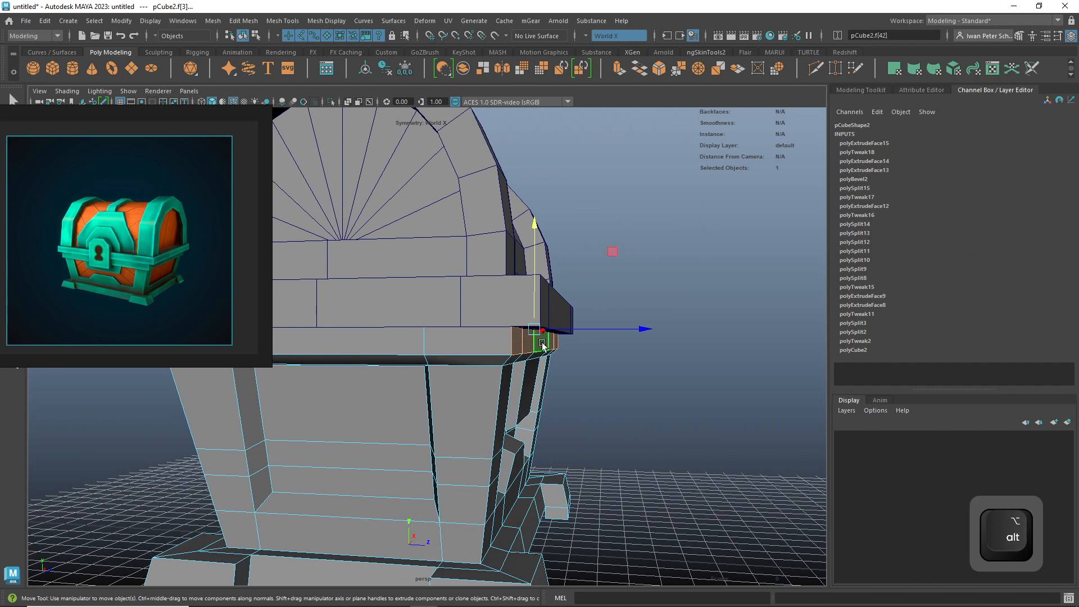
shift+right_click(543, 344)
click(540, 361)
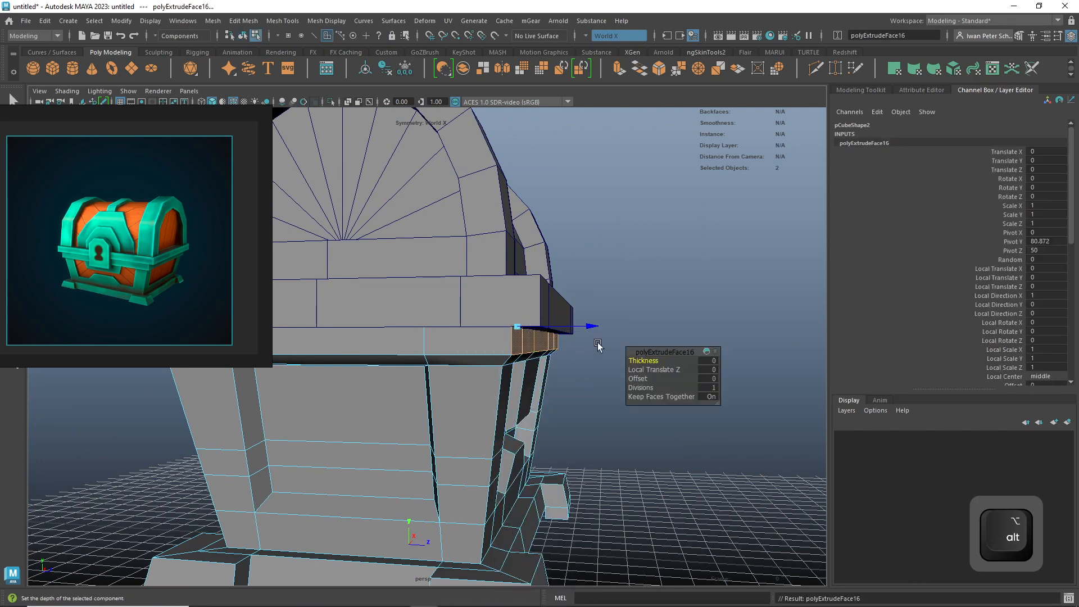
drag(591, 329, 616, 330)
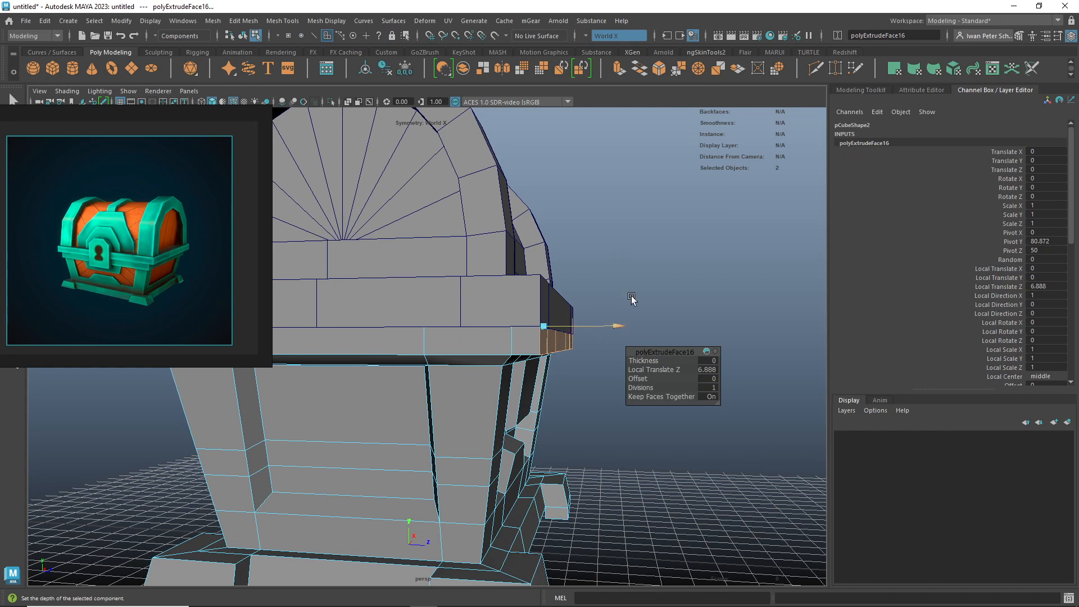
- Return to object mode and raise the lid to a Translate Y of about 101.3 so it rests on the body's rim
alt+drag(631, 301, 590, 287)
right_click(589, 287)
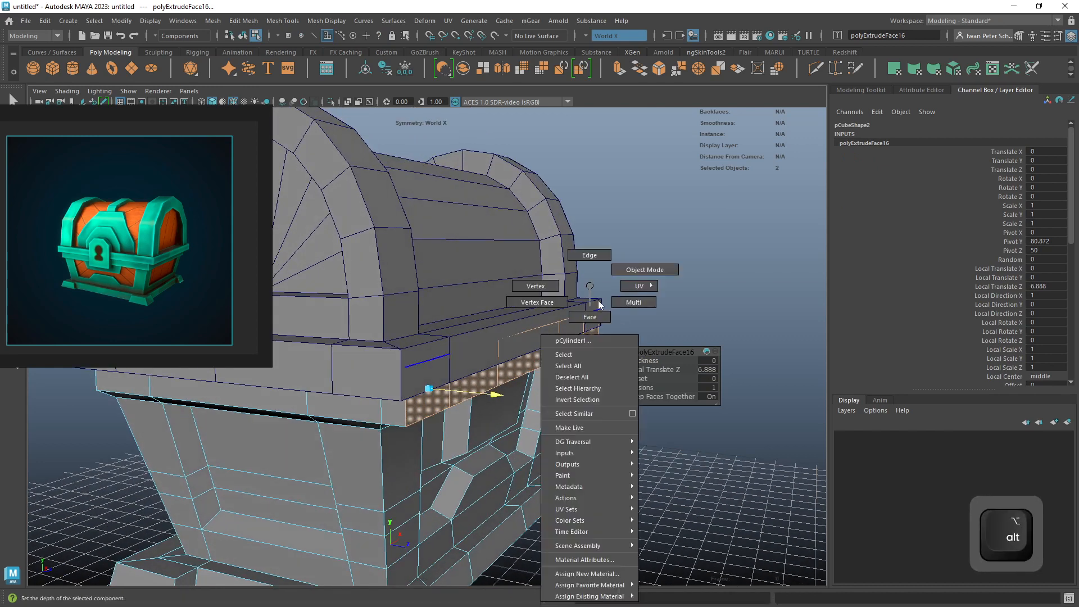
click(645, 269)
key(w)
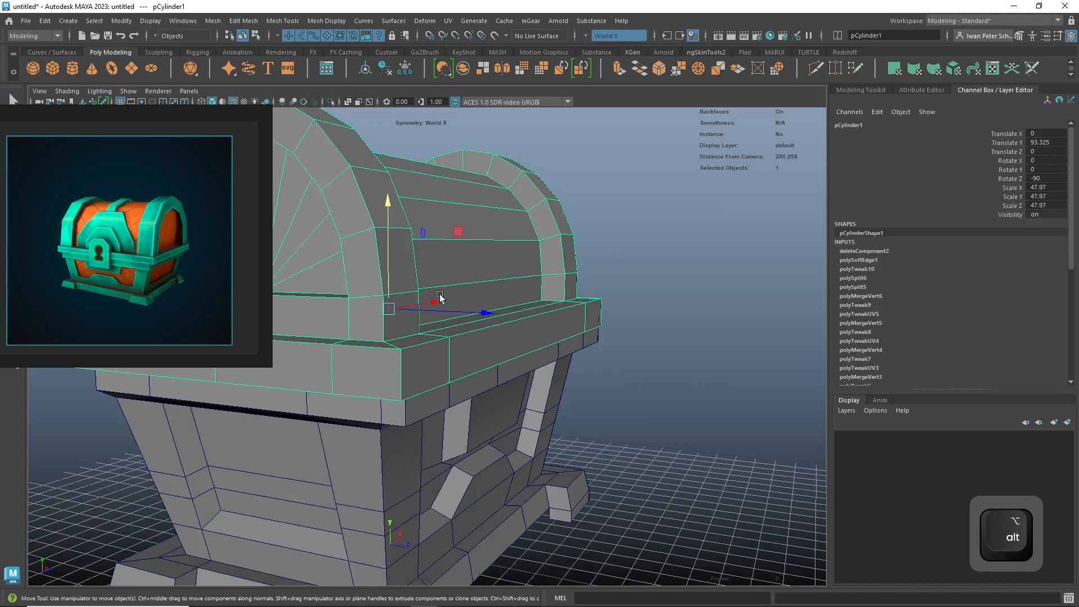
drag(390, 274, 392, 255)
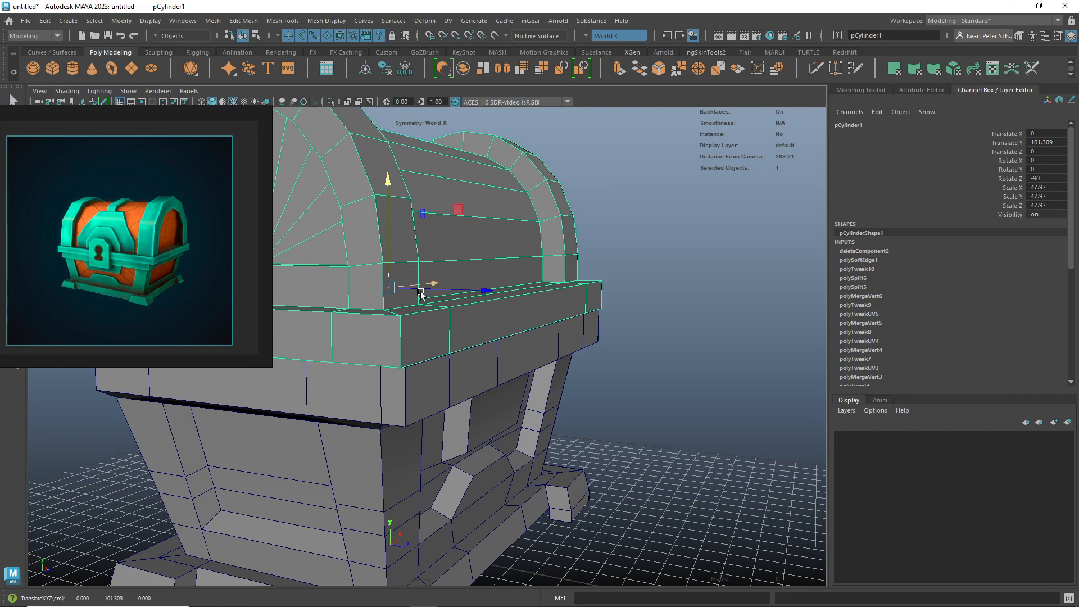
- Enlarge the lid slightly, to a Scale Y of about 51.19 for its length and a Scale Z of about 49.57 for its depth
scroll(612, 371, down, 5)
alt+drag(612, 371, 719, 366)
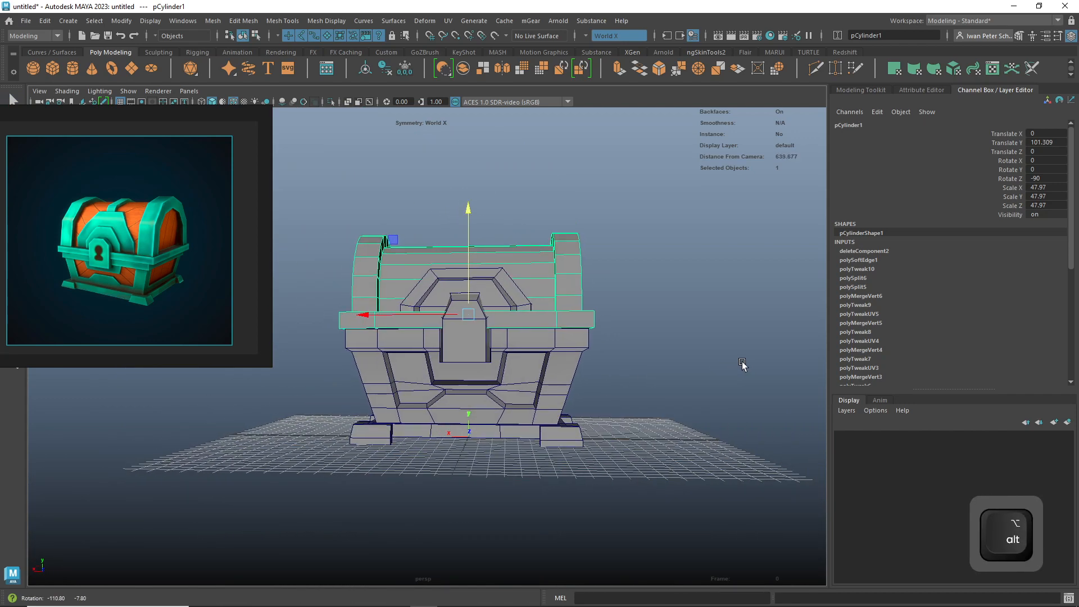
key(r)
middle_drag(369, 314, 363, 314)
alt+drag(362, 314, 481, 384)
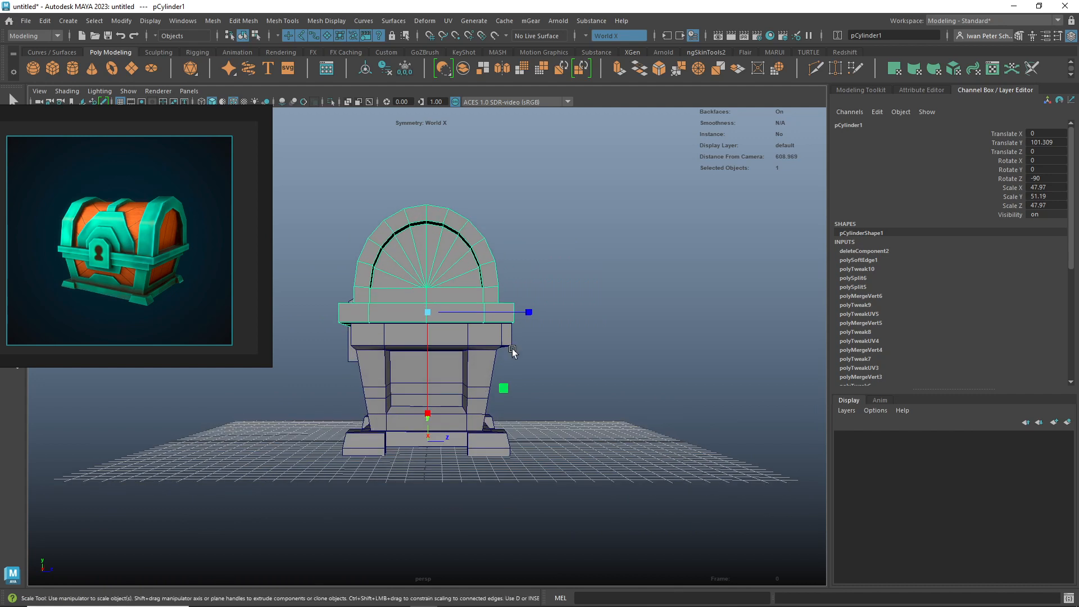
drag(531, 314, 532, 314)
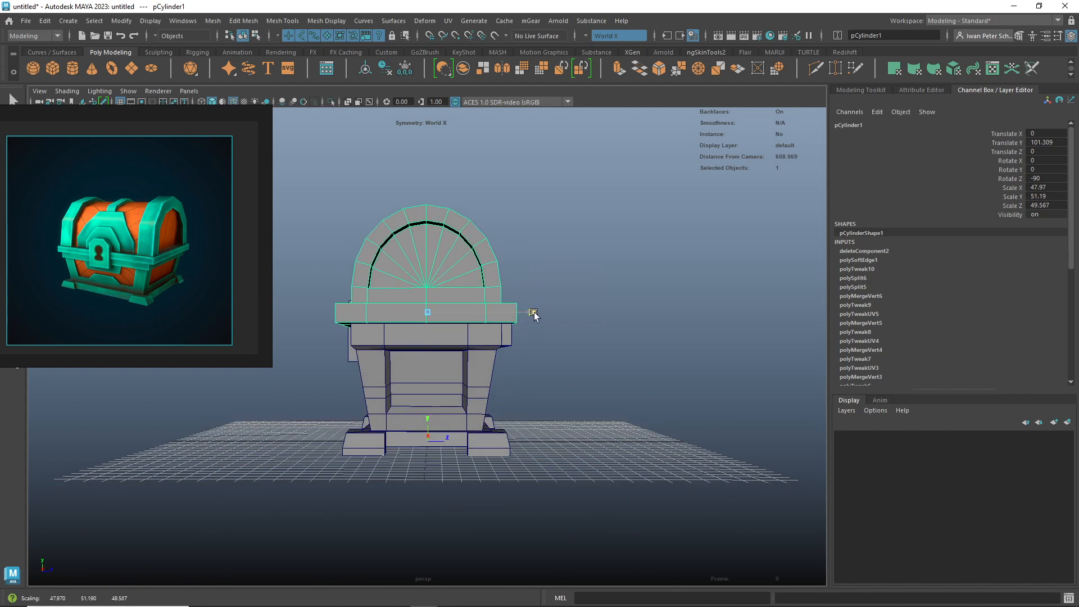
- Move the lock plate forward along Z to about -57.1 so it protrudes from the lid's rim
alt+drag(547, 325, 601, 355)
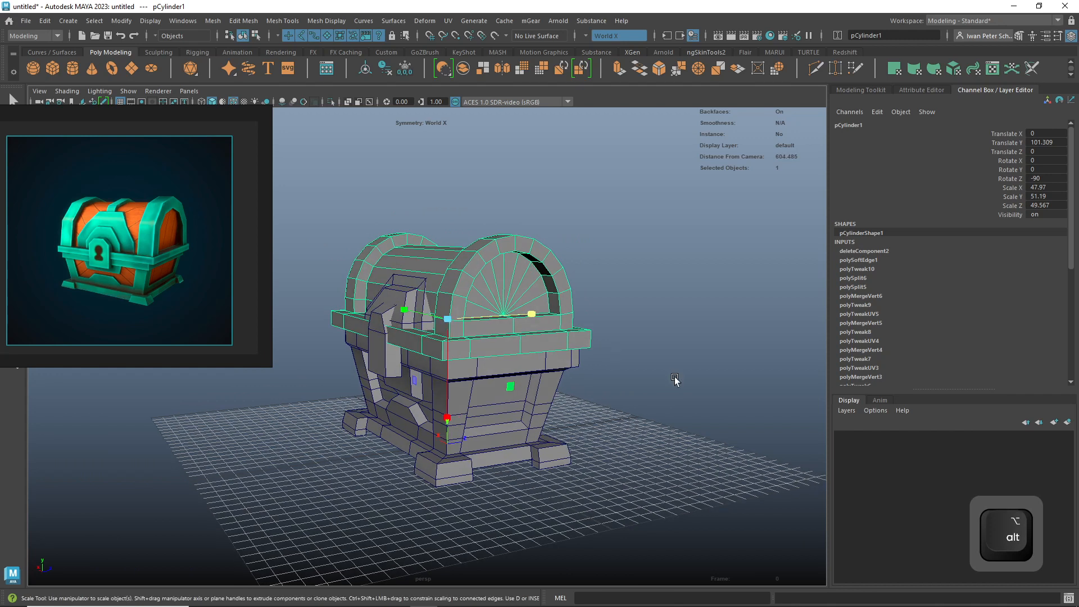
scroll(674, 376, up, 5)
alt+drag(668, 369, 677, 388)
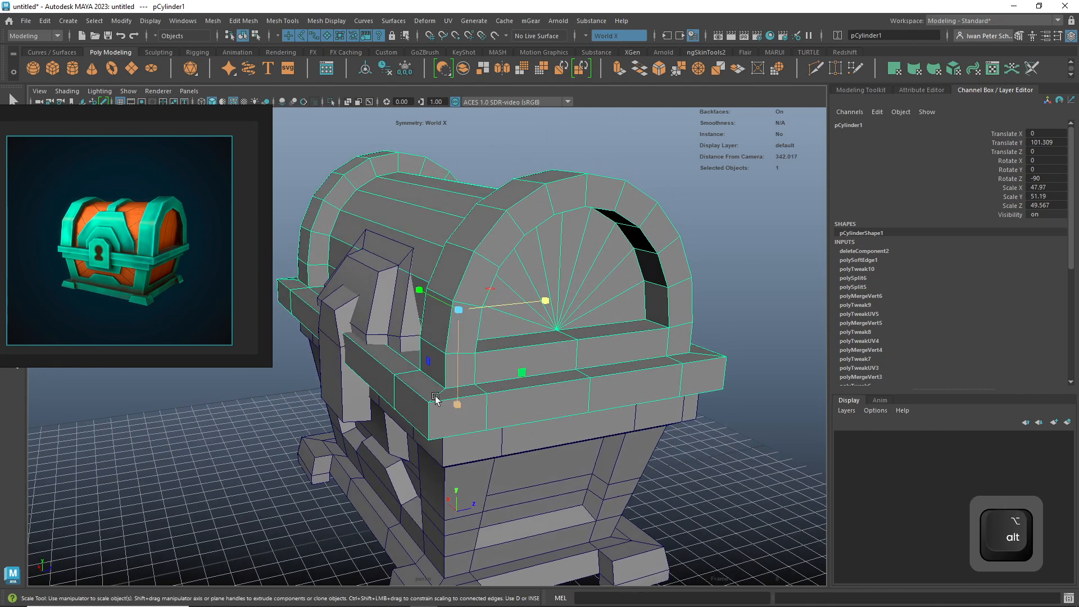
click(343, 400)
key(w)
drag(392, 345, 338, 369)
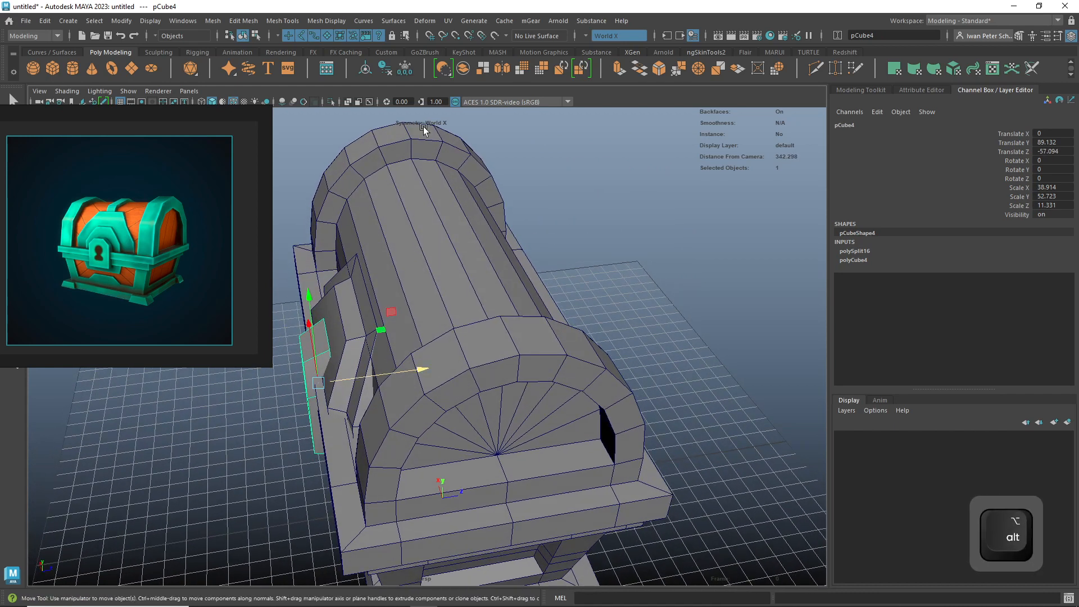
- Examine the lock plate's two back faces in isolation, restore the full chest view and clear the selection
click(331, 101)
alt+drag(429, 312, 349, 325)
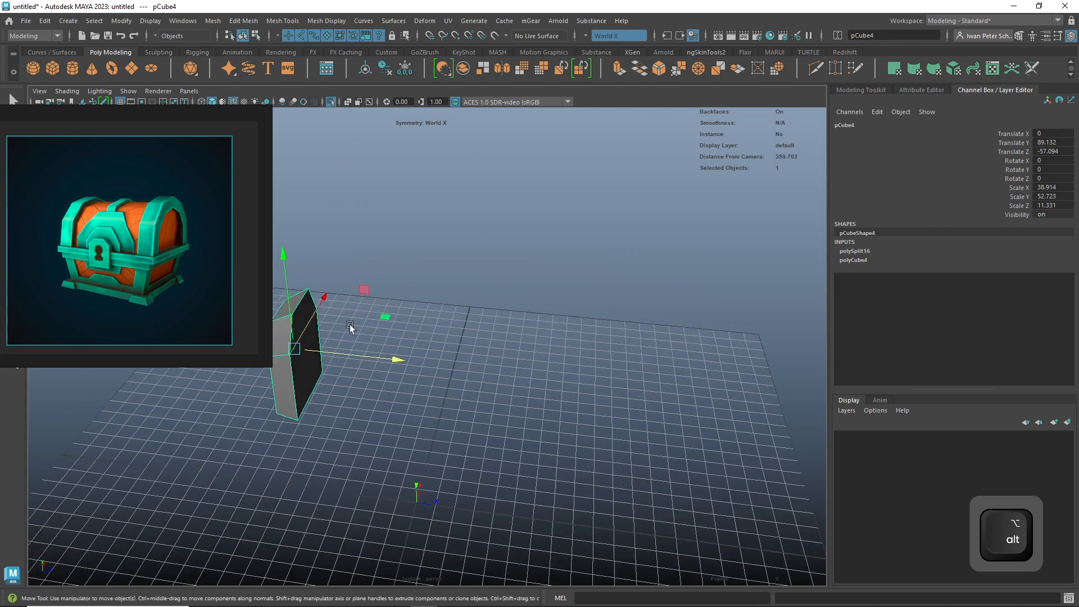
right_drag(312, 341, 315, 349)
click(315, 346)
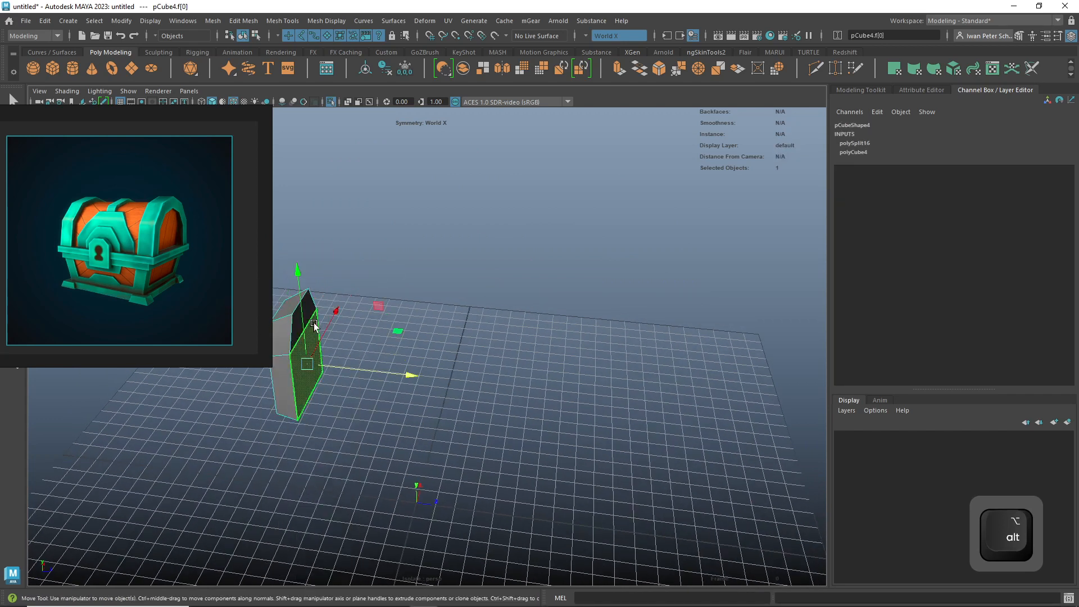
shift+click(315, 307)
alt+drag(377, 339, 711, 407)
click(333, 101)
click(777, 406)
- Widen the lock plate and the trapezoidal plate behind it together, to Scale X values of about 43.5 and 63.2
right_drag(567, 296, 602, 274)
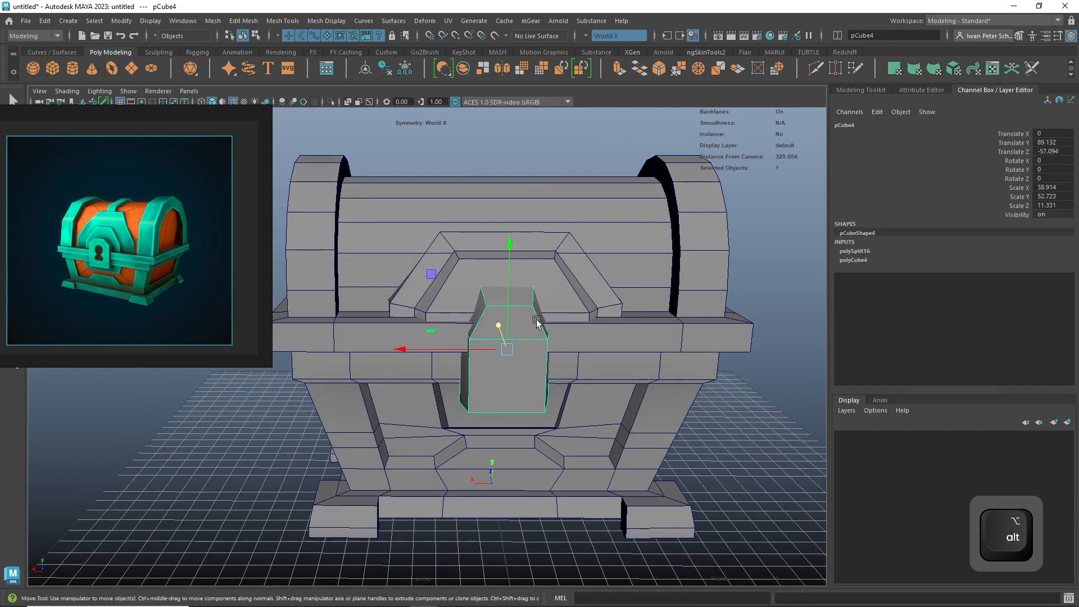
shift+click(588, 289)
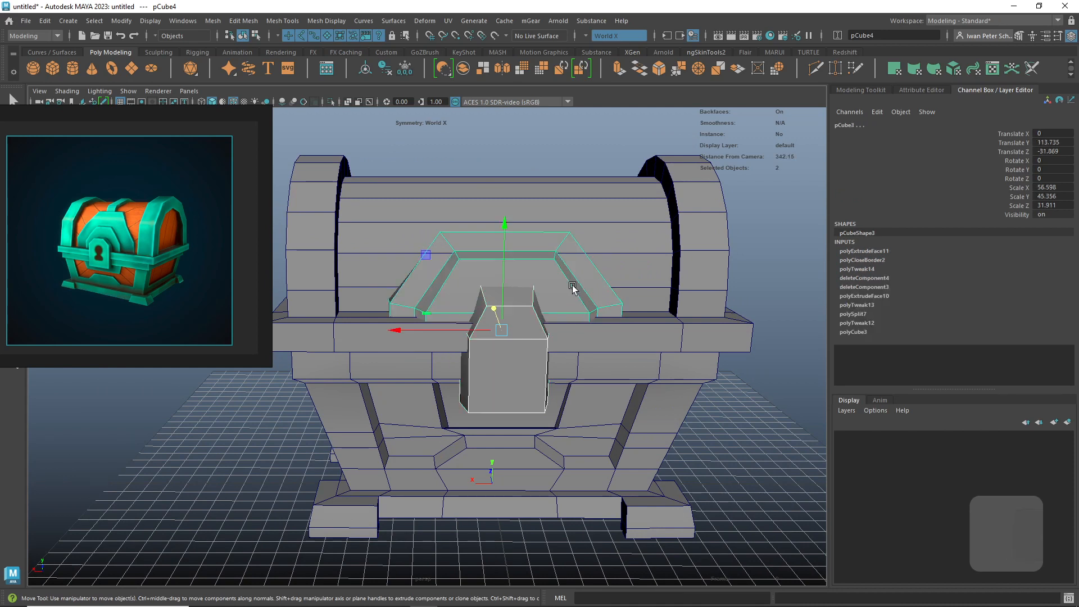
key(r)
drag(403, 331, 389, 333)
alt+drag(676, 461, 633, 462)
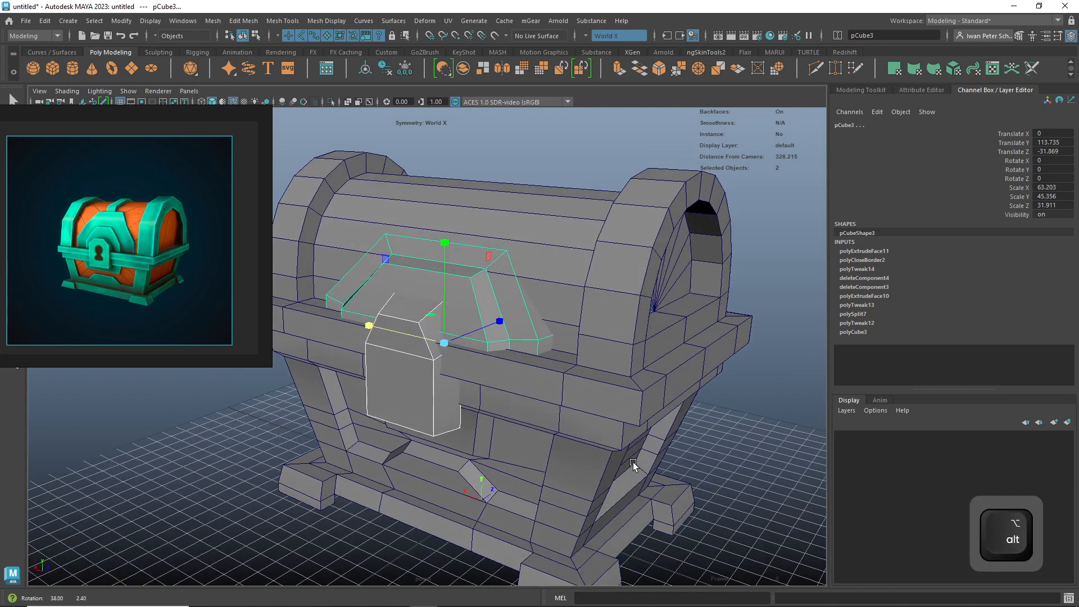
click(711, 463)
- Move the trapezoidal plate and the lock plate together forward, bringing the lock plate to a Translate Z of about -62.2
scroll(726, 444, down, 5)
alt+drag(726, 444, 655, 487)
scroll(572, 434, up, 5)
alt+drag(571, 434, 599, 380)
click(366, 424)
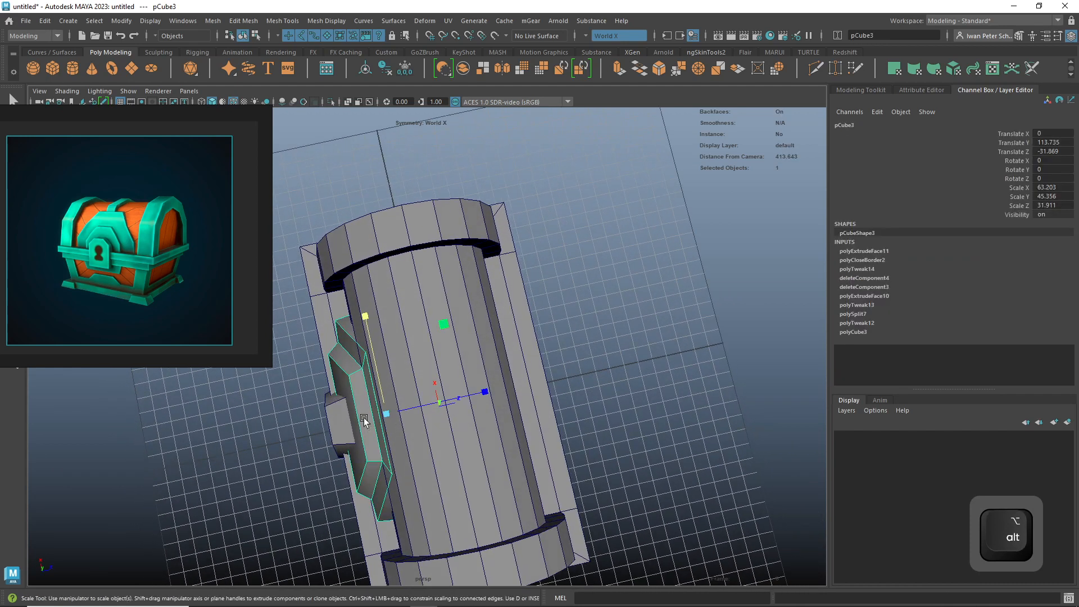
key(w)
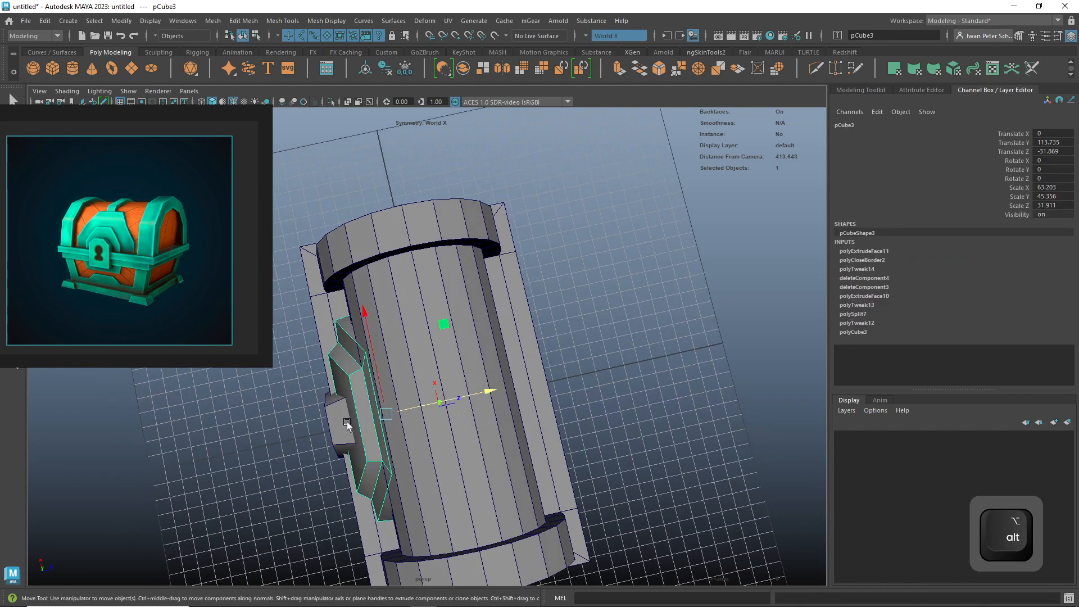
shift+click(344, 421)
drag(444, 405, 441, 404)
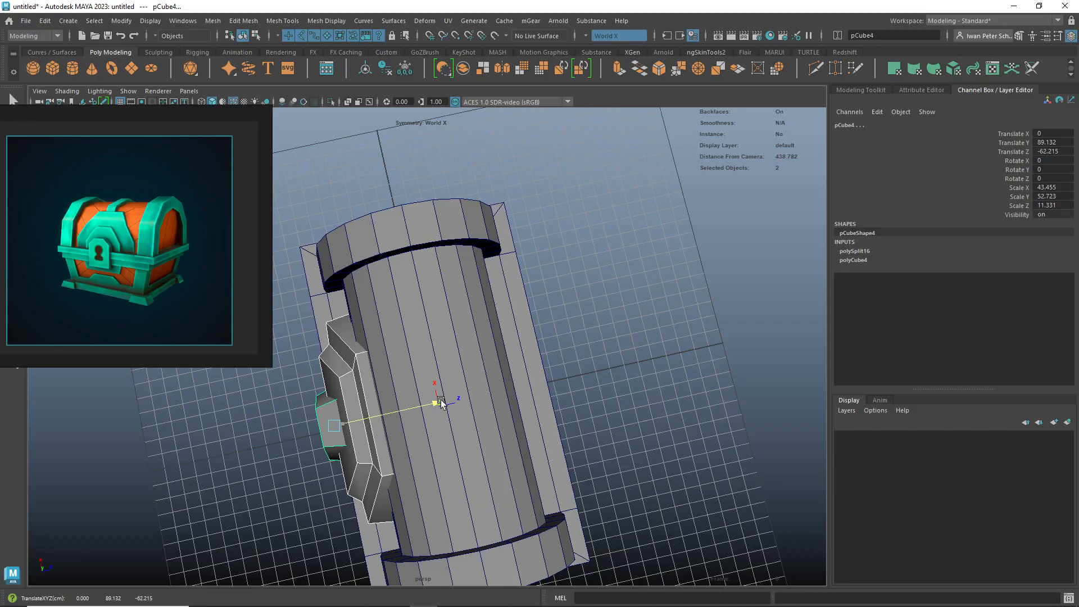
- Deepen the lid to a Scale Z of about 52.57, check it from above and deselect it
alt+drag(656, 478, 761, 440)
click(487, 403)
key(r)
drag(350, 252, 344, 251)
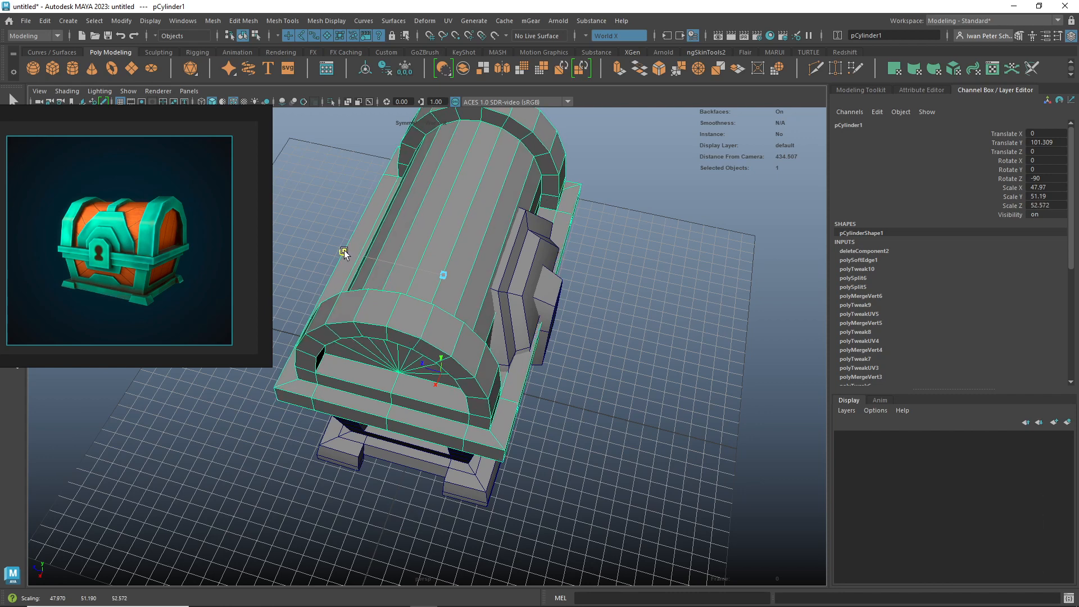
alt+drag(609, 409, 589, 458)
click(544, 398)
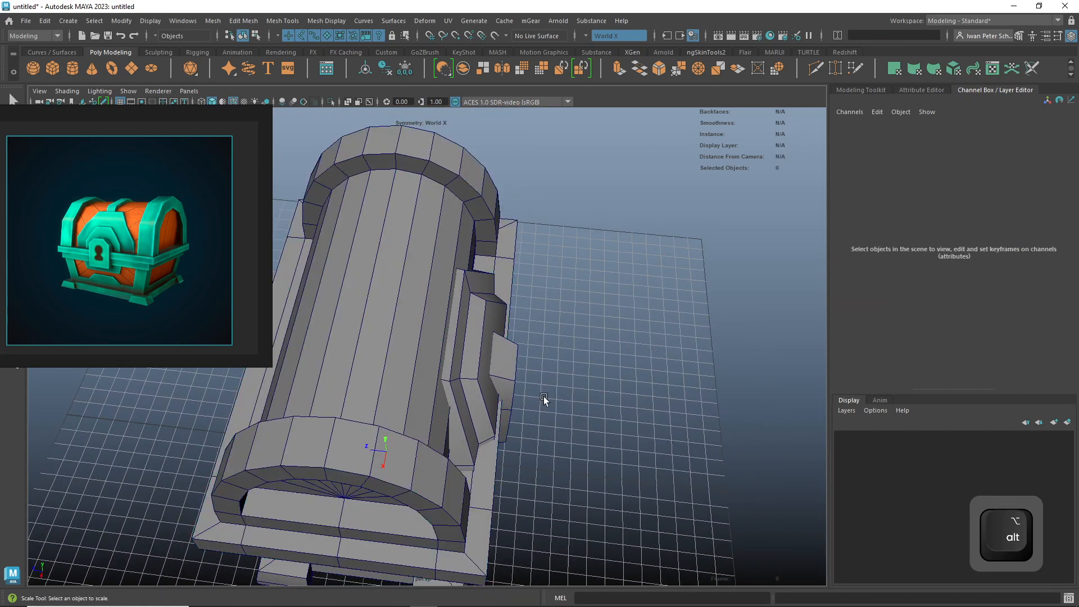
- Nudge the lock plate forward to a Translate Z of about -63 and thicken it to a Scale Z of about 12.3
click(514, 376)
key(w)
drag(459, 382, 461, 382)
alt+drag(508, 417, 544, 436)
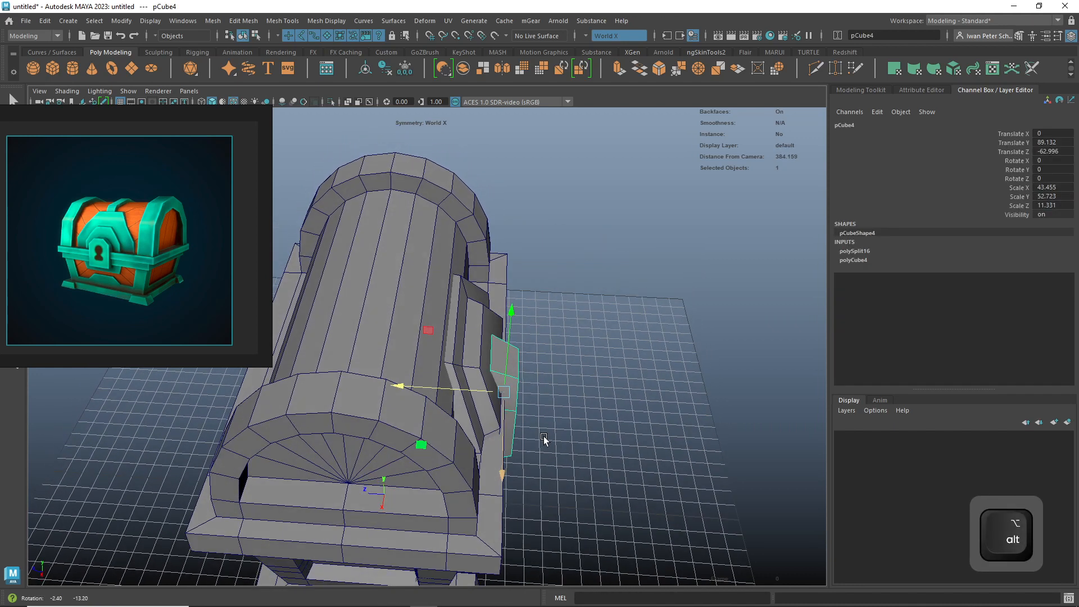
key(r)
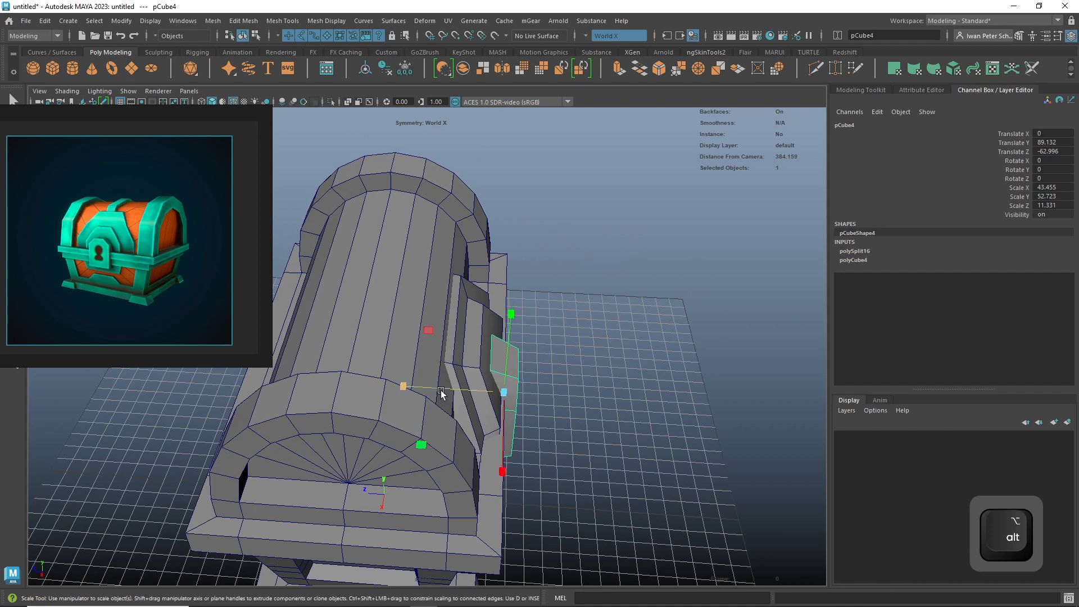
drag(406, 386, 395, 385)
- Examine how the lock plate's back meets the lid rim and chest body from below, toggling isolation of the plate
alt+drag(524, 426, 556, 393)
alt+drag(558, 392, 562, 390)
scroll(577, 448, up, 3)
alt+drag(599, 448, 605, 427)
right_drag(534, 475, 520, 319)
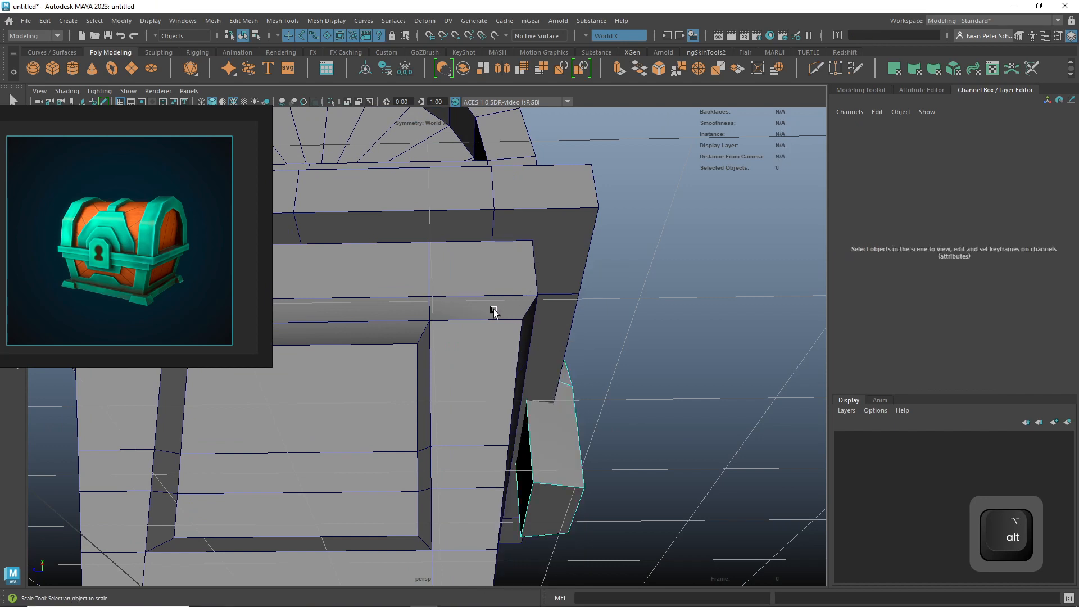
click(330, 101)
alt+drag(590, 347, 564, 392)
right_drag(564, 391, 567, 390)
right_drag(615, 288, 620, 270)
click(330, 101)
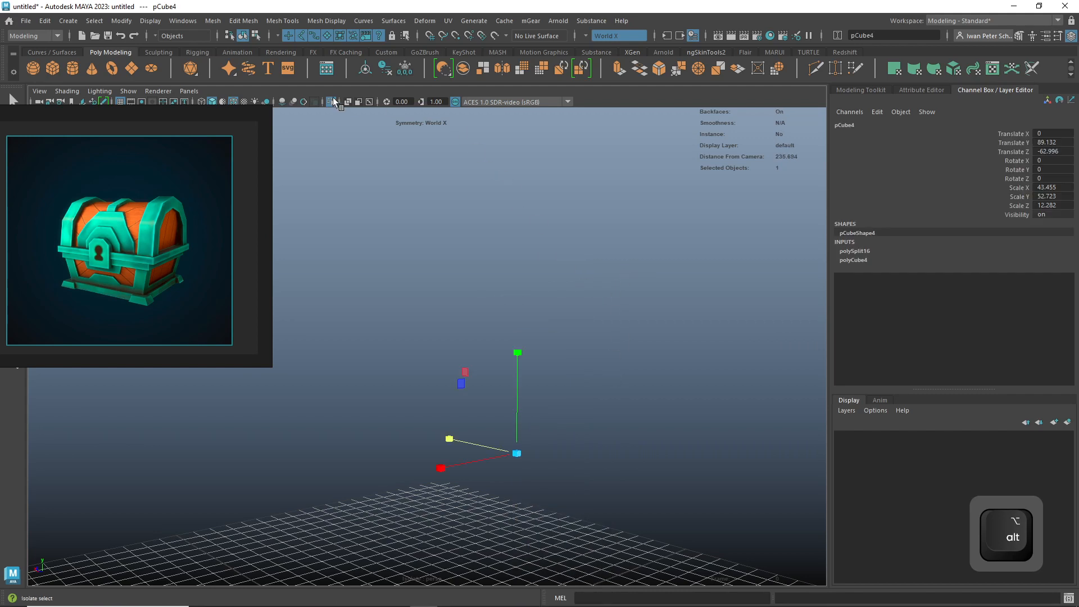
- Thicken the lock plate to a Scale Z of about 17.8 and move it back to a Translate Z of about -57
alt+drag(562, 478, 651, 453)
drag(409, 413, 377, 418)
key(w)
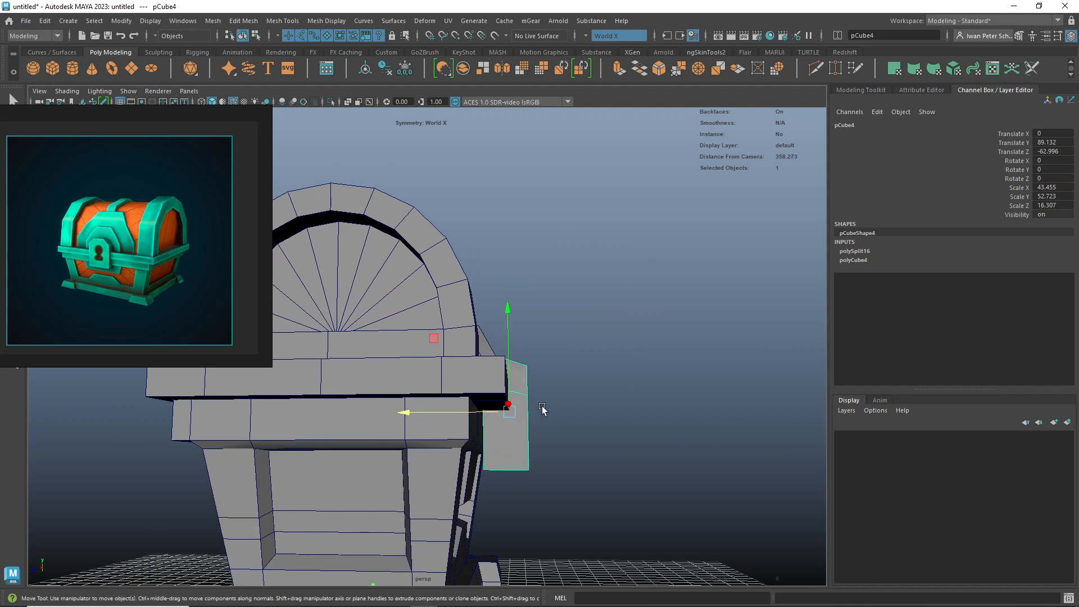
drag(460, 412, 392, 416)
key(r)
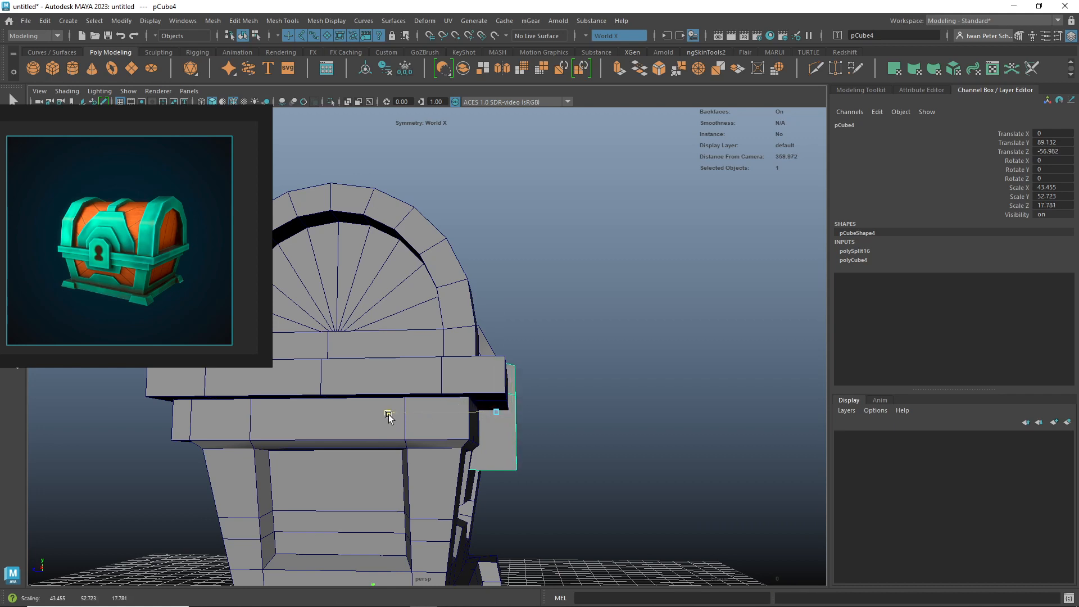
key(w)
click(417, 414)
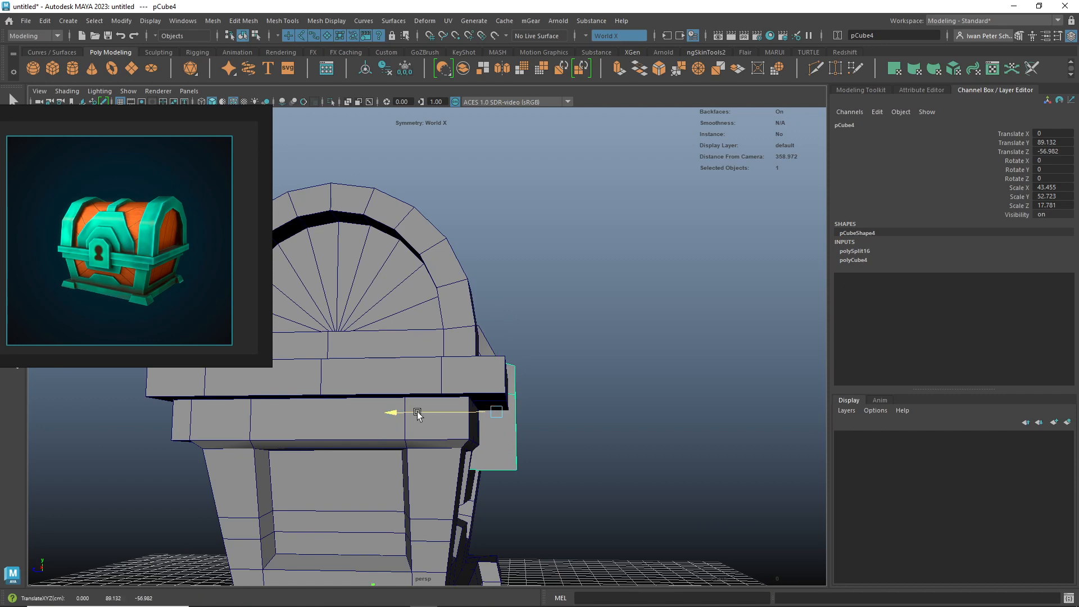
- Try to scale the lid, front plate and lock plate together in depth, using the World scale axis
alt+drag(480, 416, 446, 415)
scroll(442, 422, down, 6)
scroll(570, 390, up, 5)
alt+drag(599, 402, 504, 389)
shift+click(487, 316)
shift+click(426, 333)
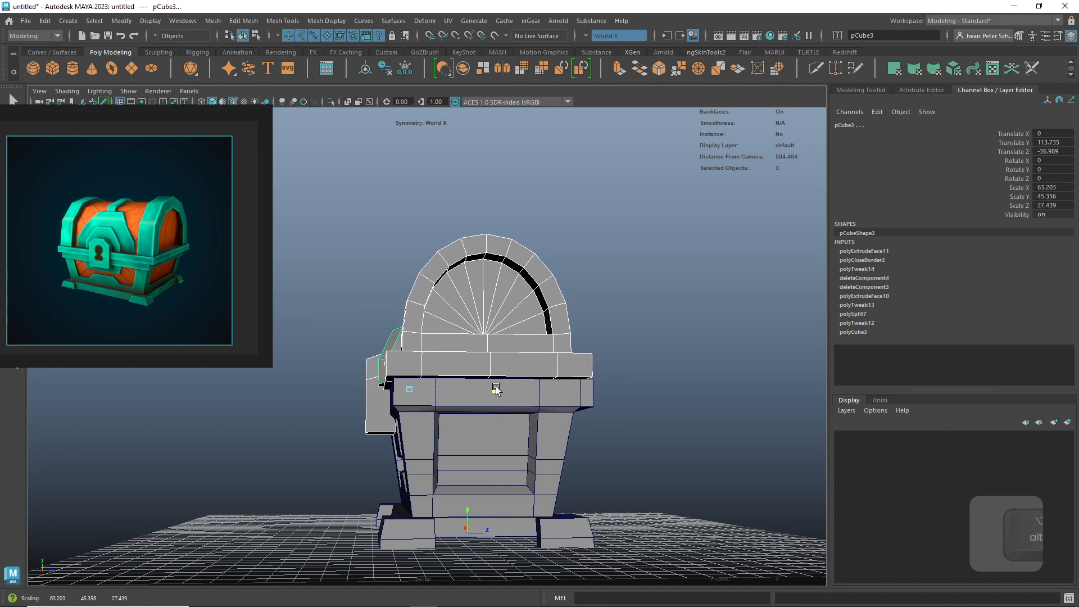
key(ctrl+z)
click(489, 353)
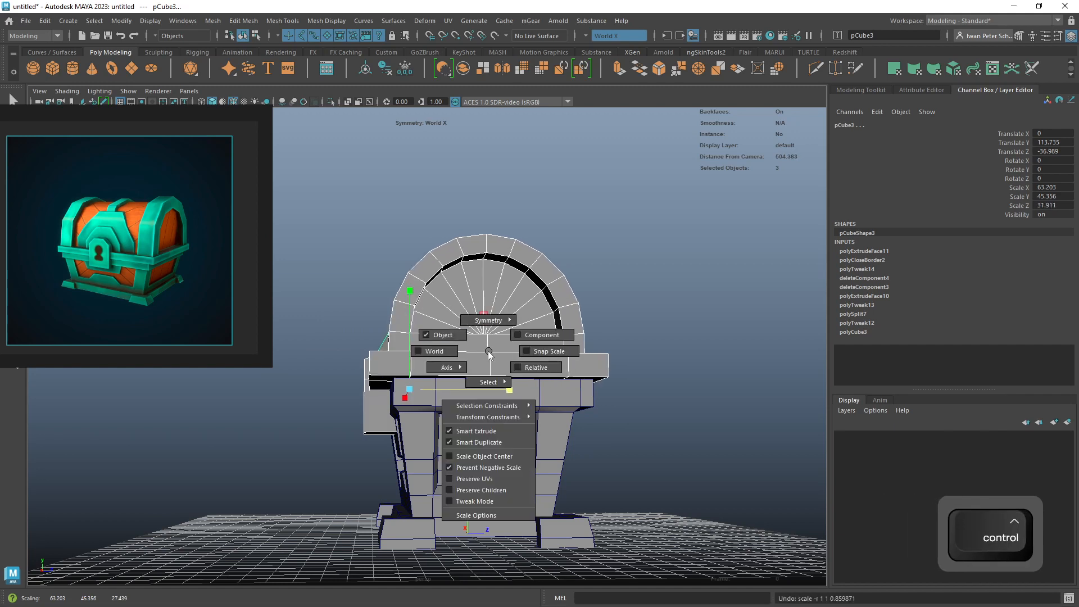
click(435, 351)
drag(505, 392, 510, 389)
alt+drag(668, 348, 505, 396)
key(ctrl+z)
key(ctrl+z)
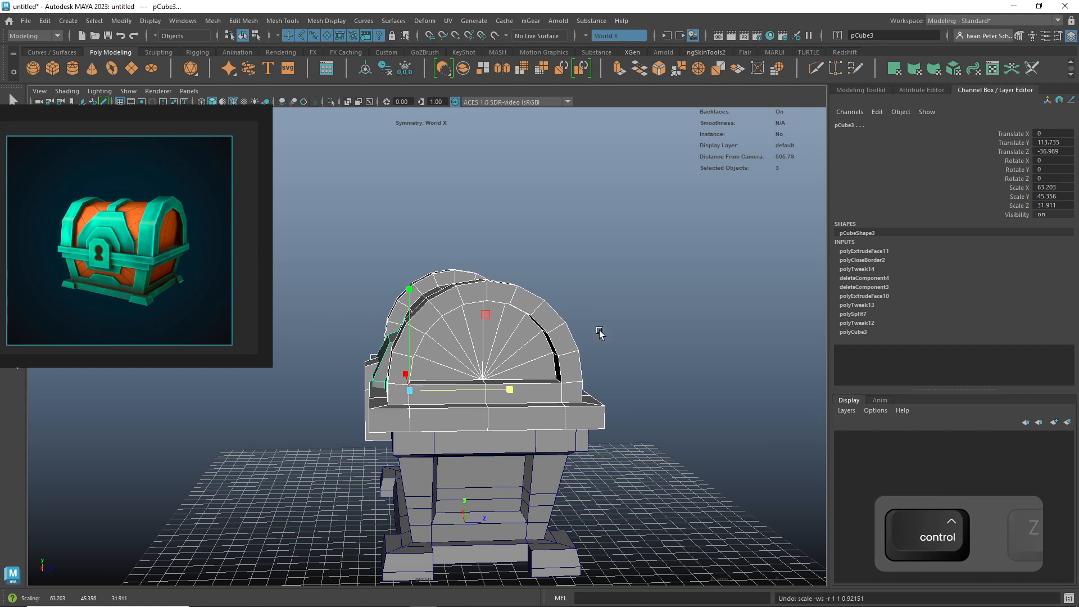
- Deselect everything, show the Outliner and move the reference image clear of the object list
drag(245, 247, 348, 238)
click(315, 446)
click(12, 337)
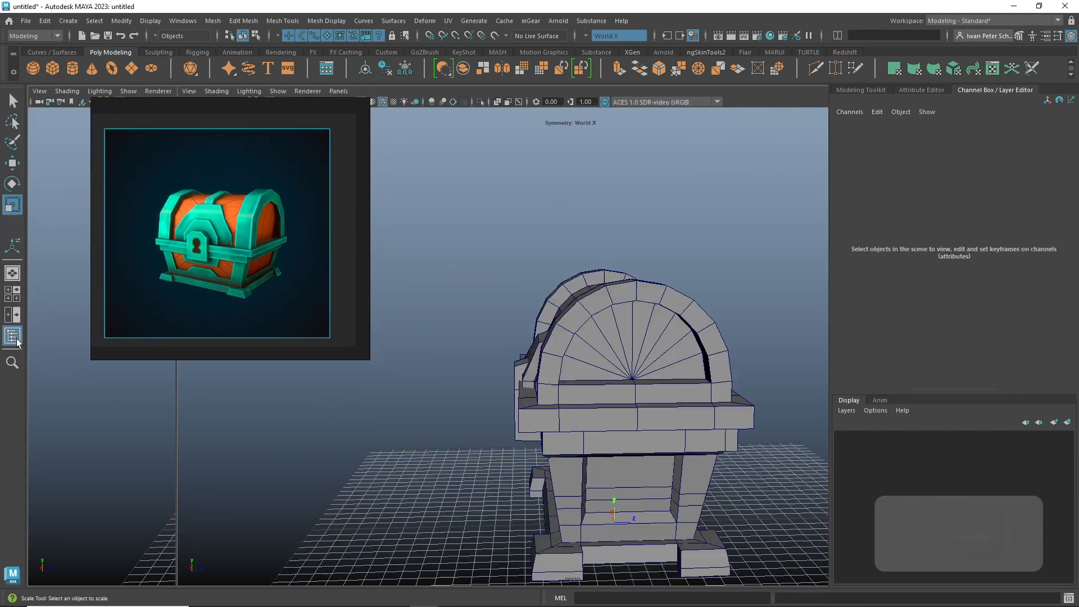
drag(260, 119, 257, 337)
alt+drag(380, 275, 449, 281)
- Rename the trapezoidal plate pCube3 as FrontPiece
click(68, 203)
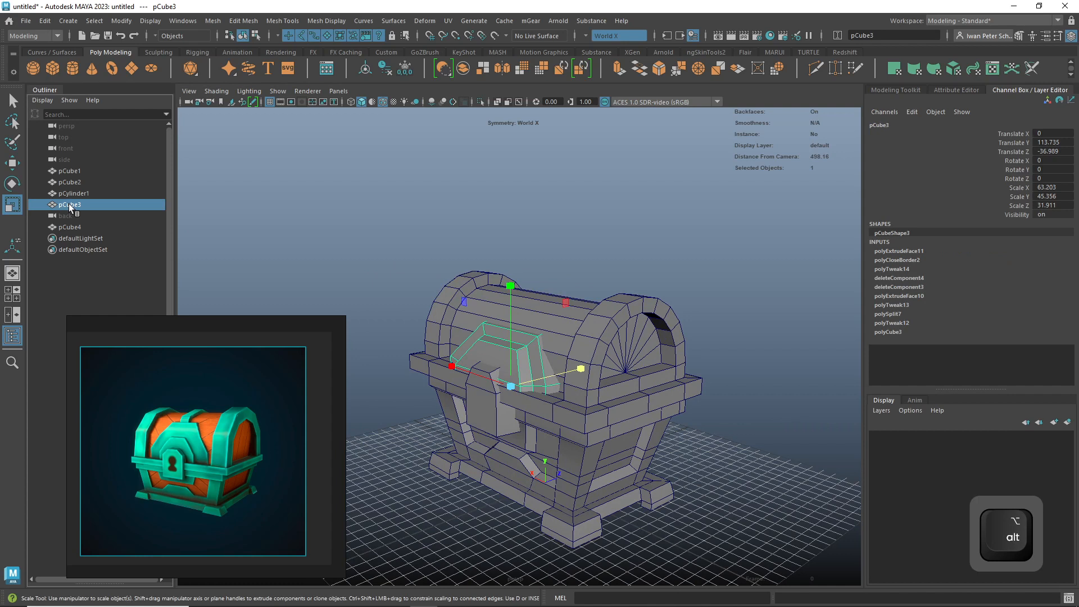
double_click(69, 204)
text(FrontPiece)
key(Return)
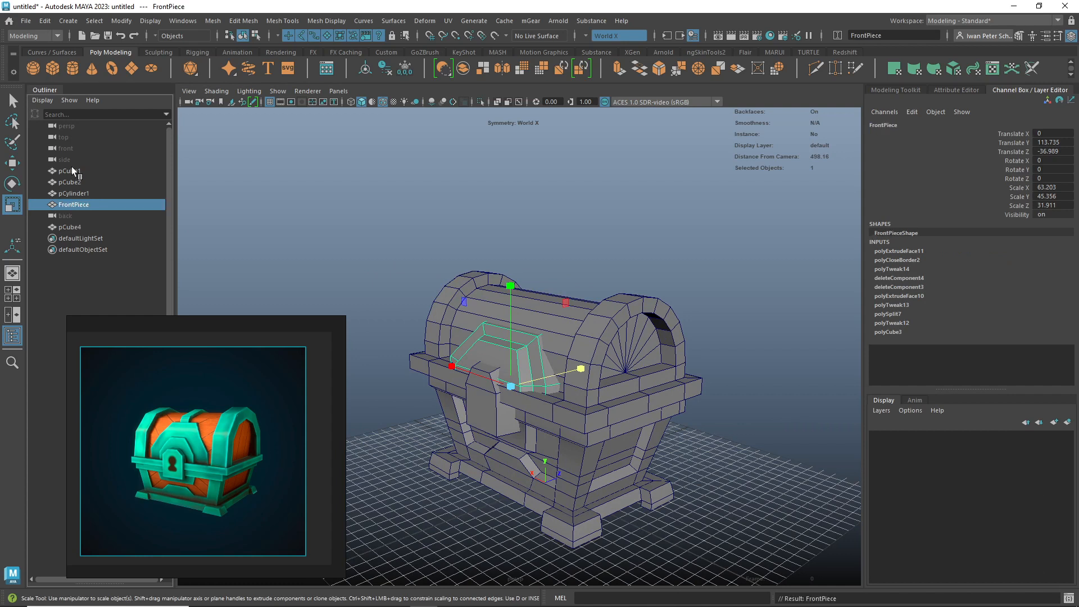
- Rename pCylinder1 as Lid and pCube2 as Base
click(70, 194)
double_click(71, 195)
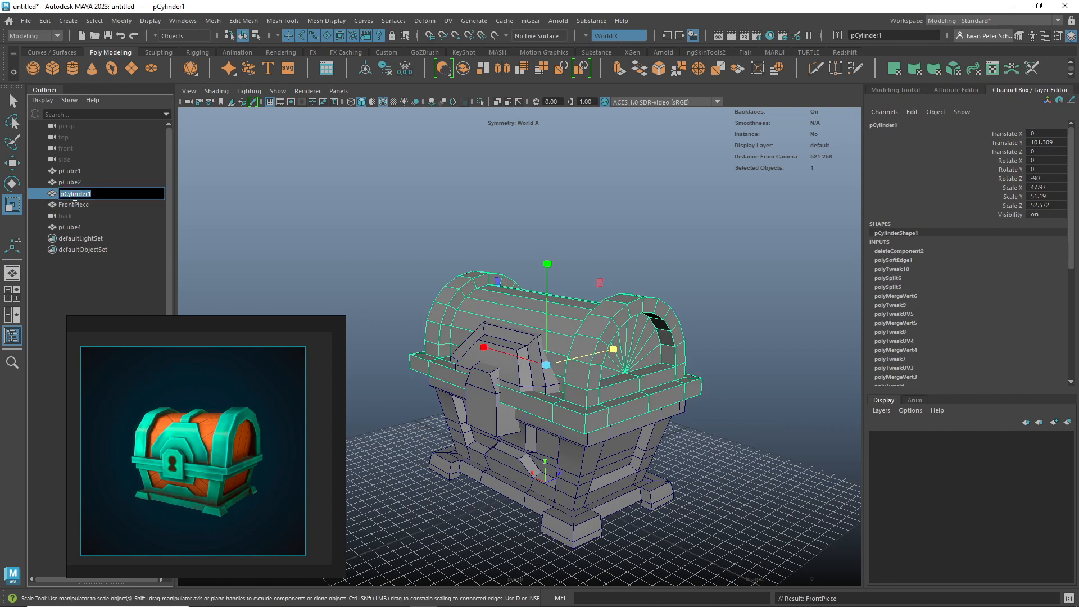
text(Lid)
key(Return)
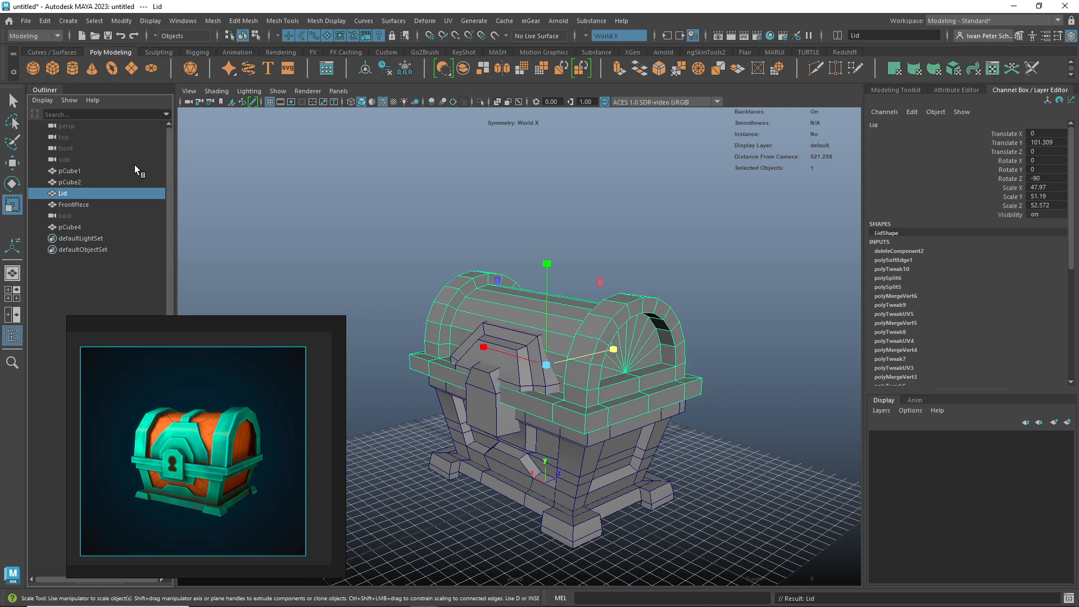
click(74, 182)
double_click(74, 183)
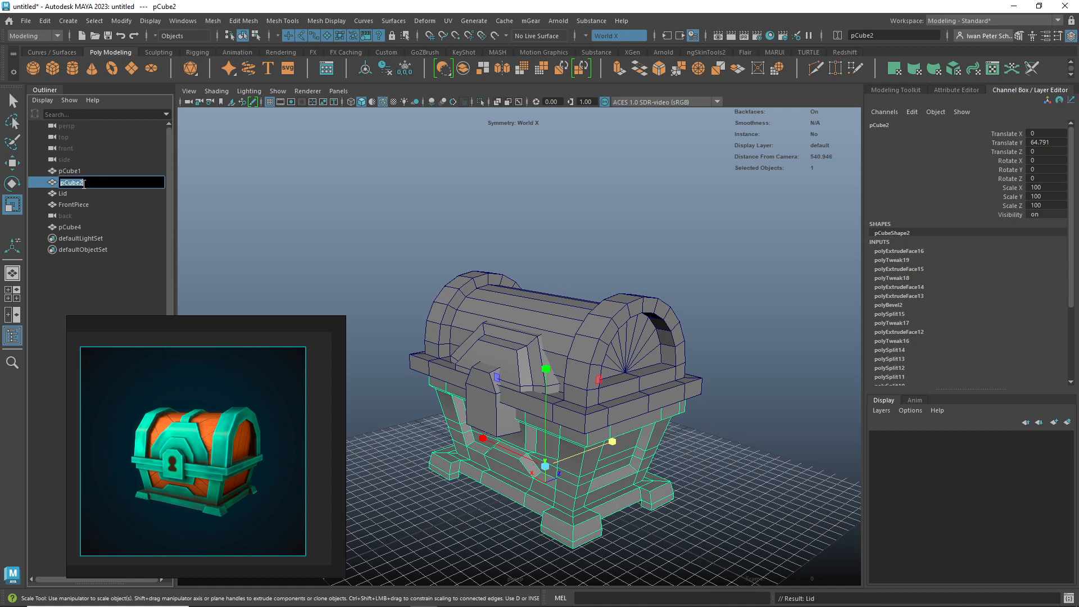
text(Base)
key(Return)
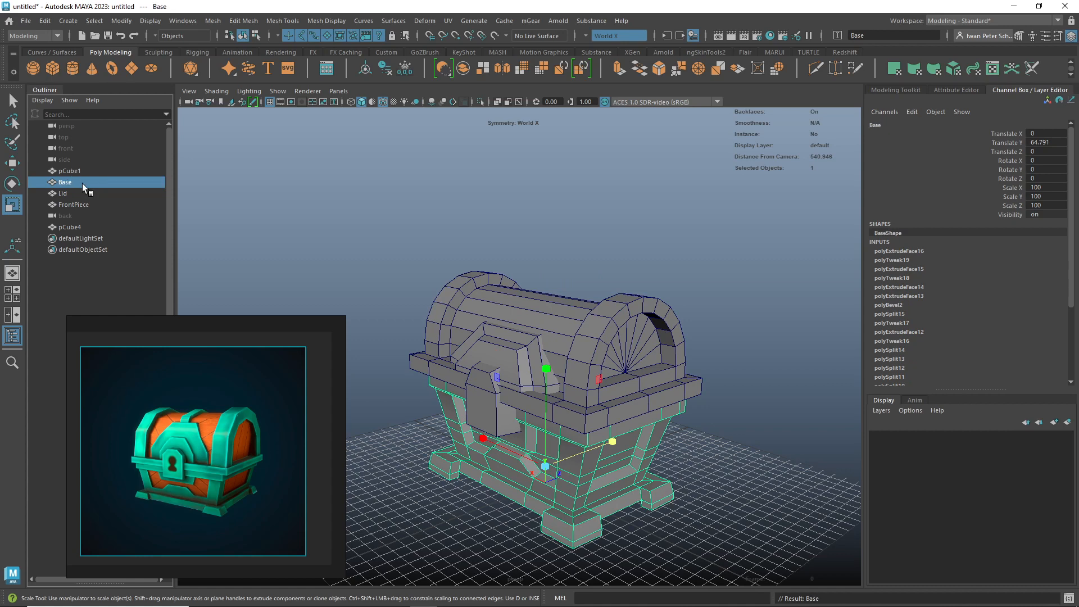
- Check what pCube1 is with a trial move and delete this unused object from the scene
click(63, 171)
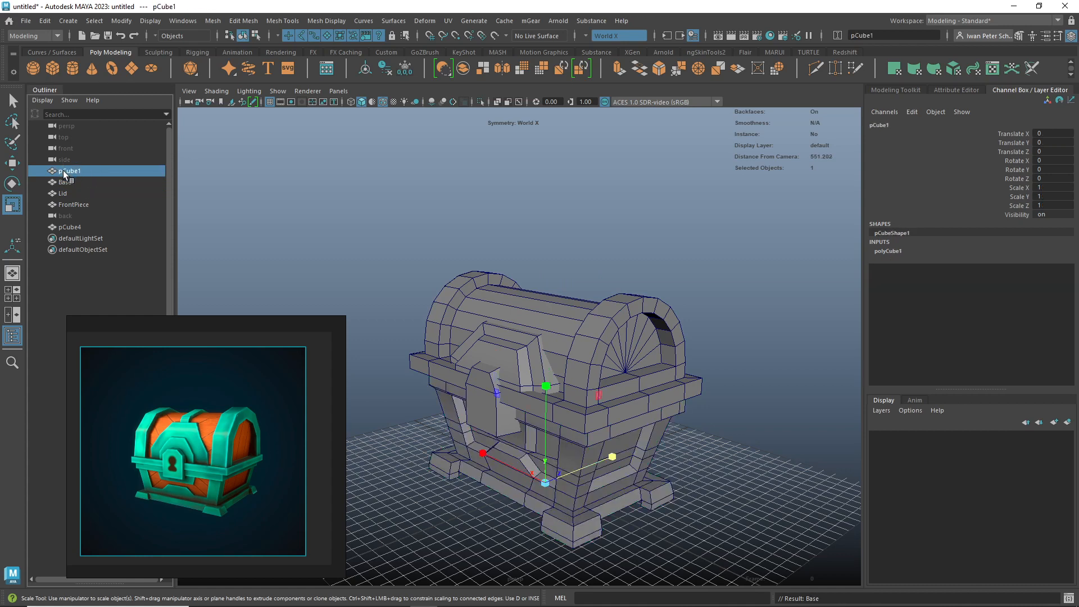
alt+drag(649, 511, 673, 493)
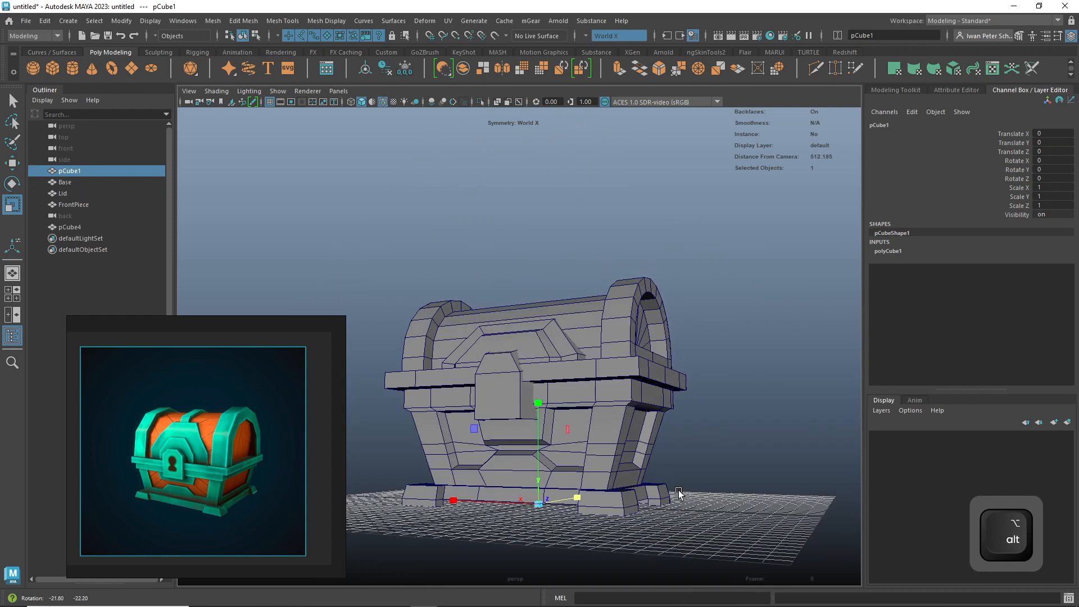
key(w)
drag(488, 502, 667, 515)
key(ctrl+z)
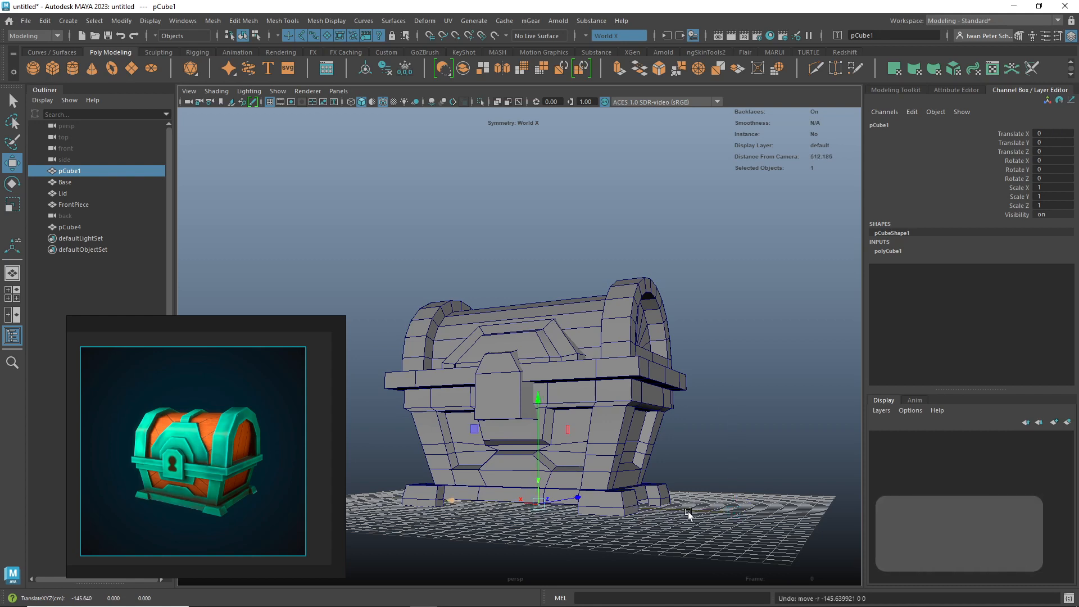
key(ctrl+z)
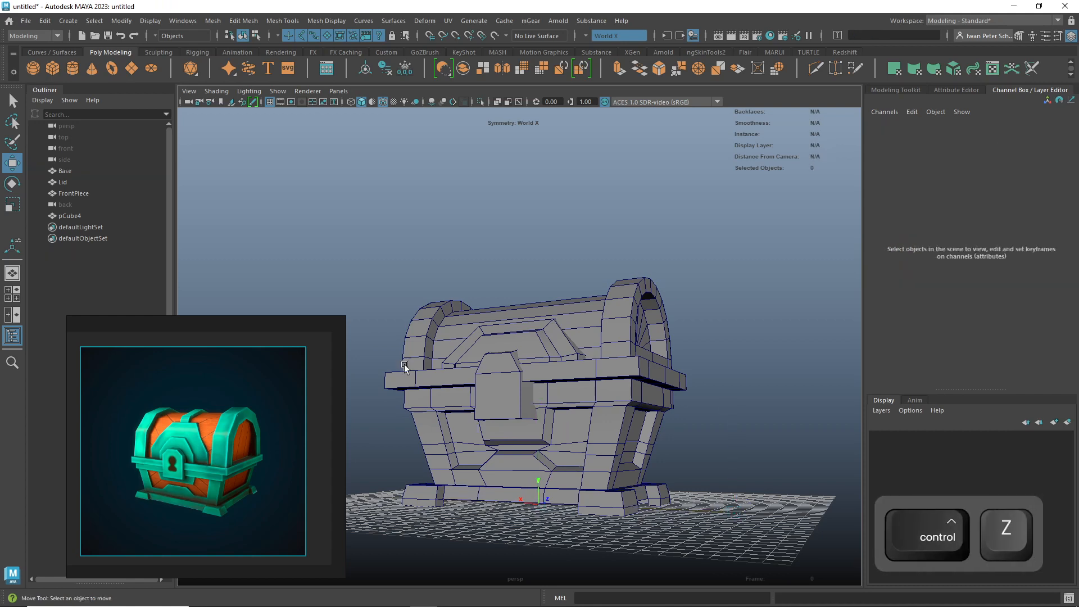
- Rename the lock plate pCube4 as Lock
click(62, 216)
double_click(62, 216)
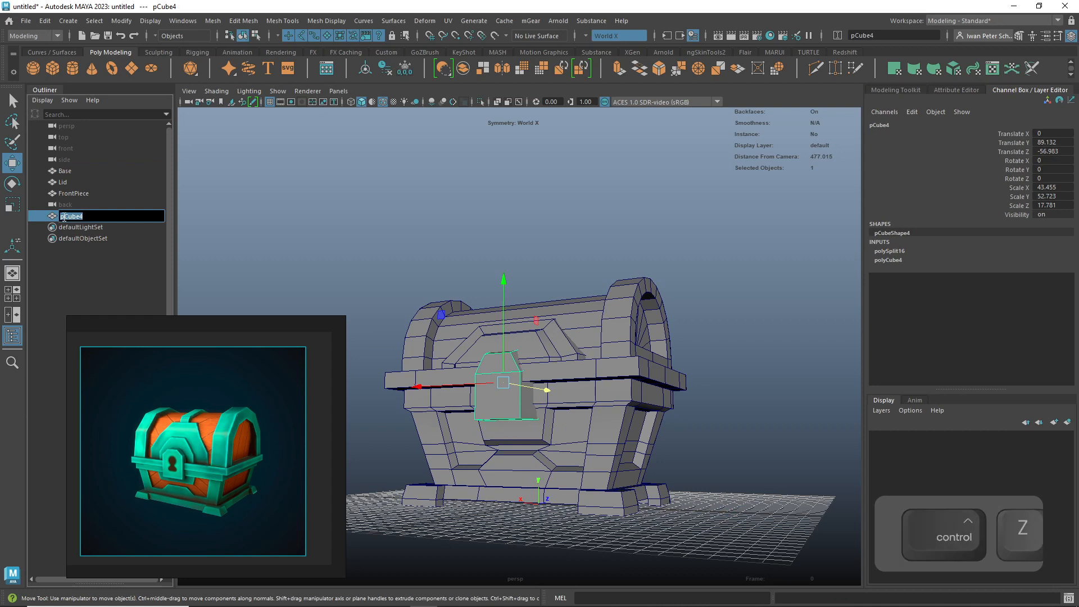
text(Lid)
key(Return)
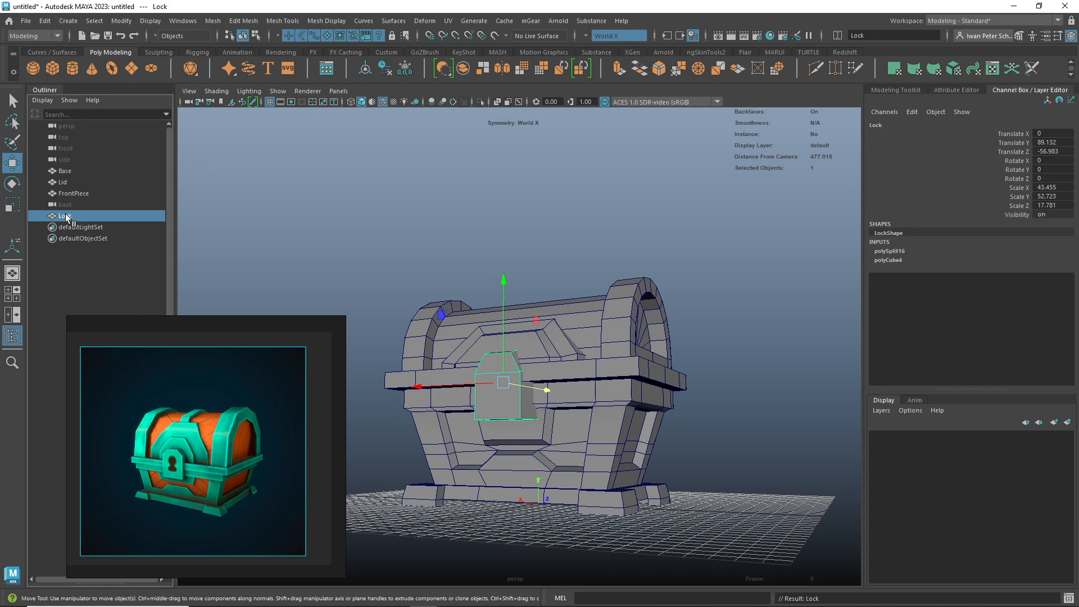
- Parent the Lock and the Base under the Lid and check what each item of the hierarchy selects
middle_drag(70, 214, 69, 183)
click(65, 171)
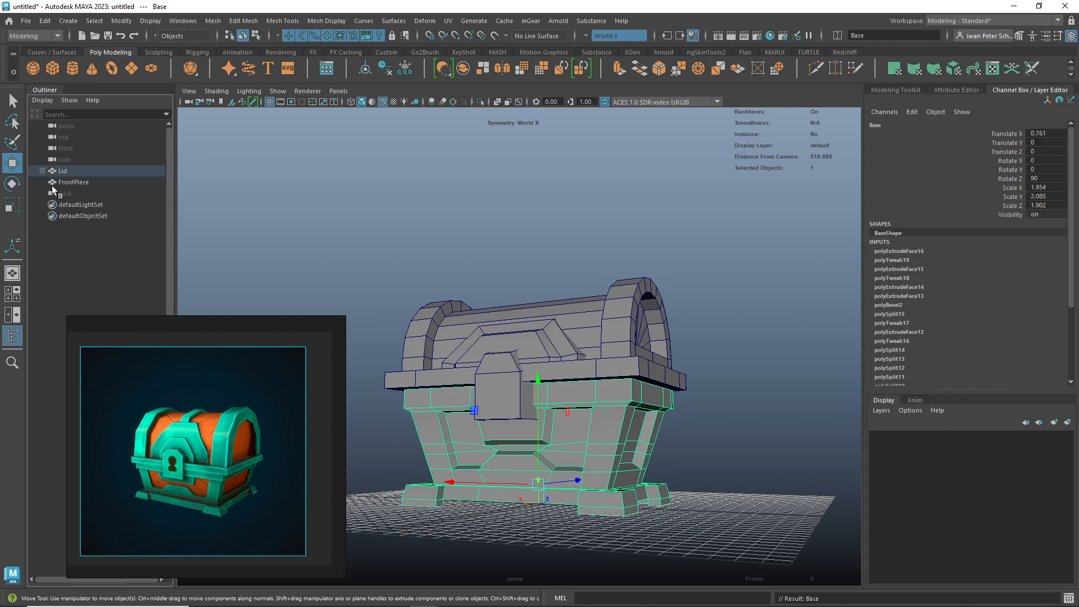
click(42, 171)
click(69, 171)
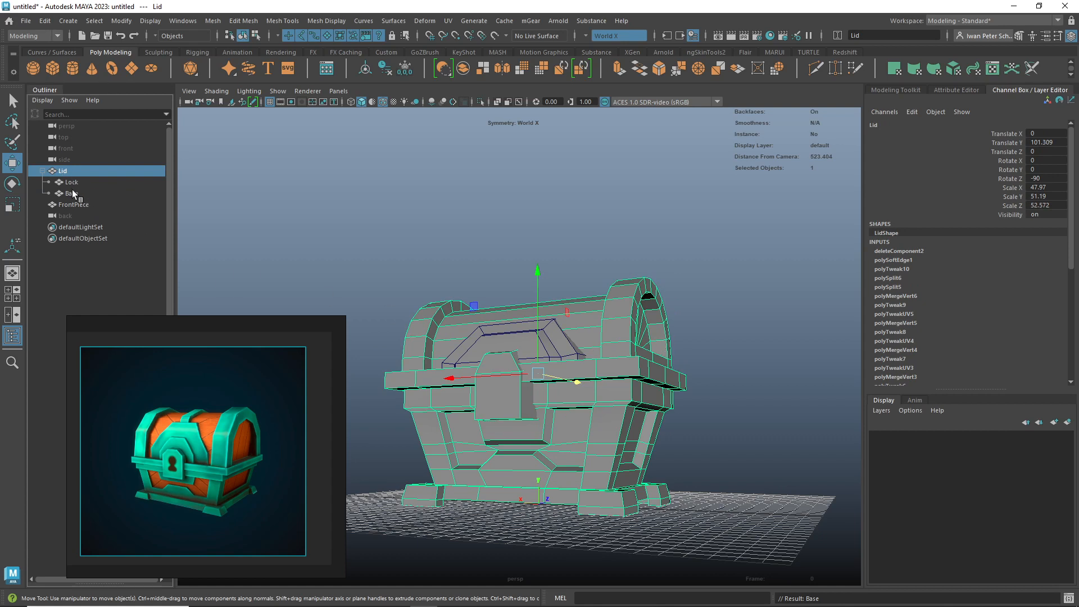
click(69, 183)
click(67, 193)
click(66, 172)
alt+drag(435, 325, 487, 380)
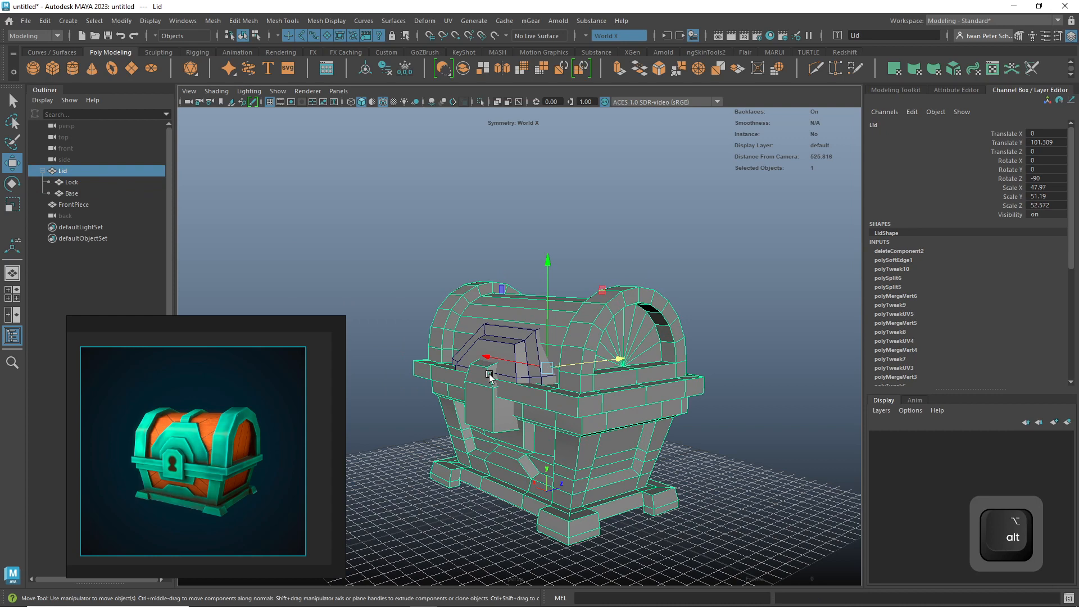
- Try to reduce the depth of the Lid together with its child objects
key(r)
drag(615, 359, 612, 359)
key(ctrl+z)
key(ctrl+z)
- Parent FrontPiece under the Lid alongside the Lock, and take the Base out of the Lid hierarchy
click(71, 182)
click(71, 191)
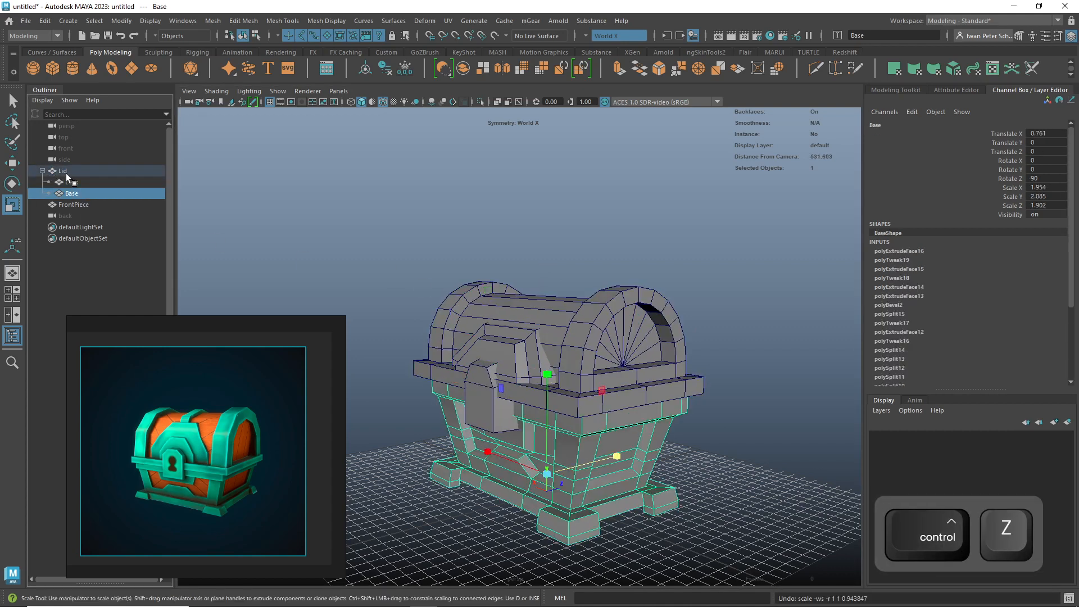
click(65, 172)
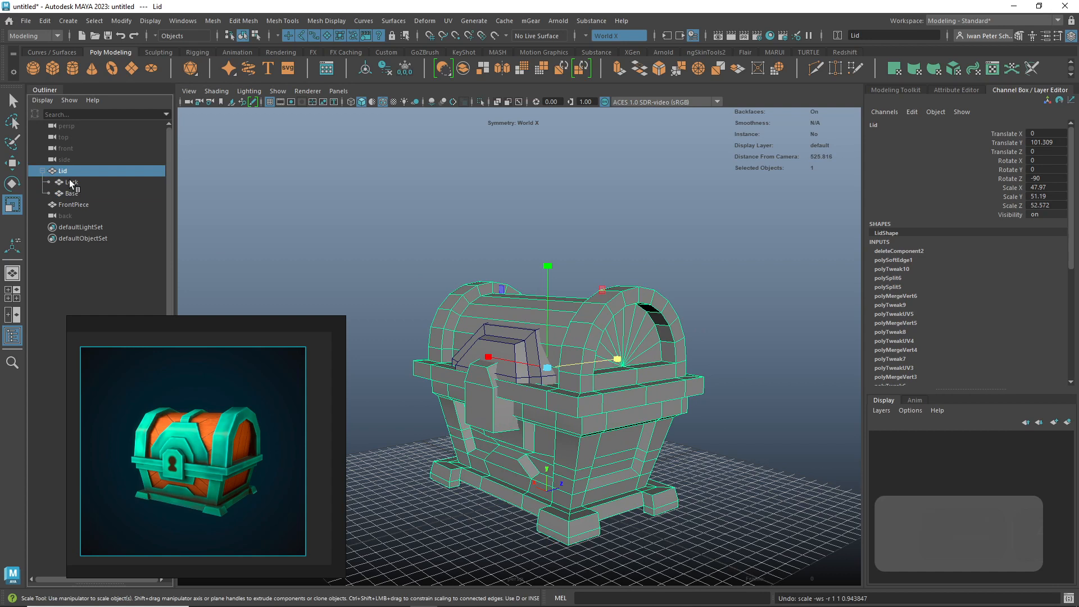
click(73, 204)
drag(77, 209, 77, 166)
click(63, 182)
alt+drag(643, 332, 659, 372)
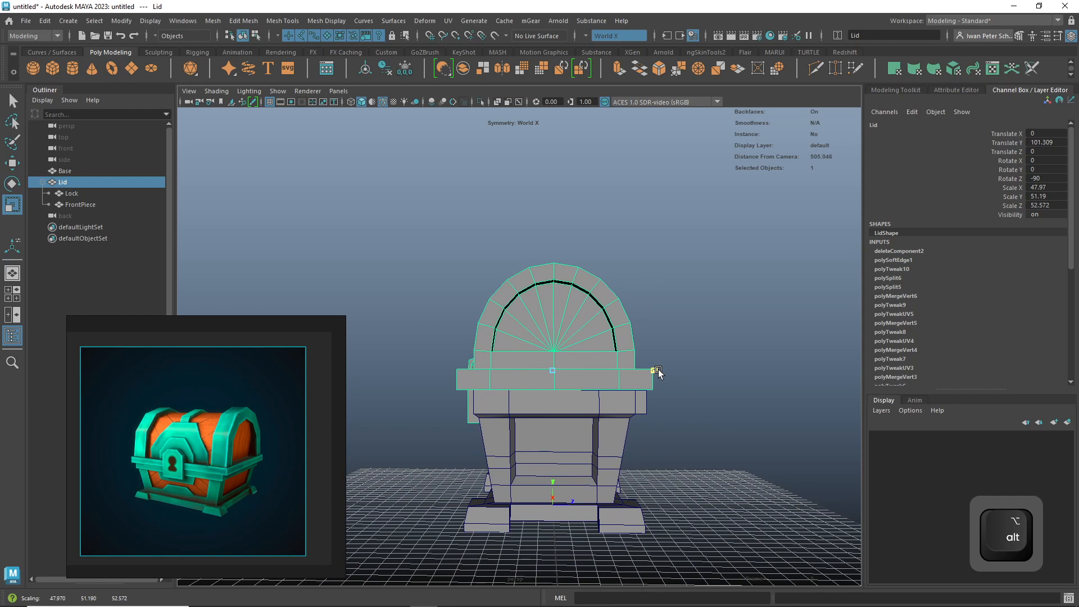
click(725, 428)
alt+drag(725, 428, 565, 431)
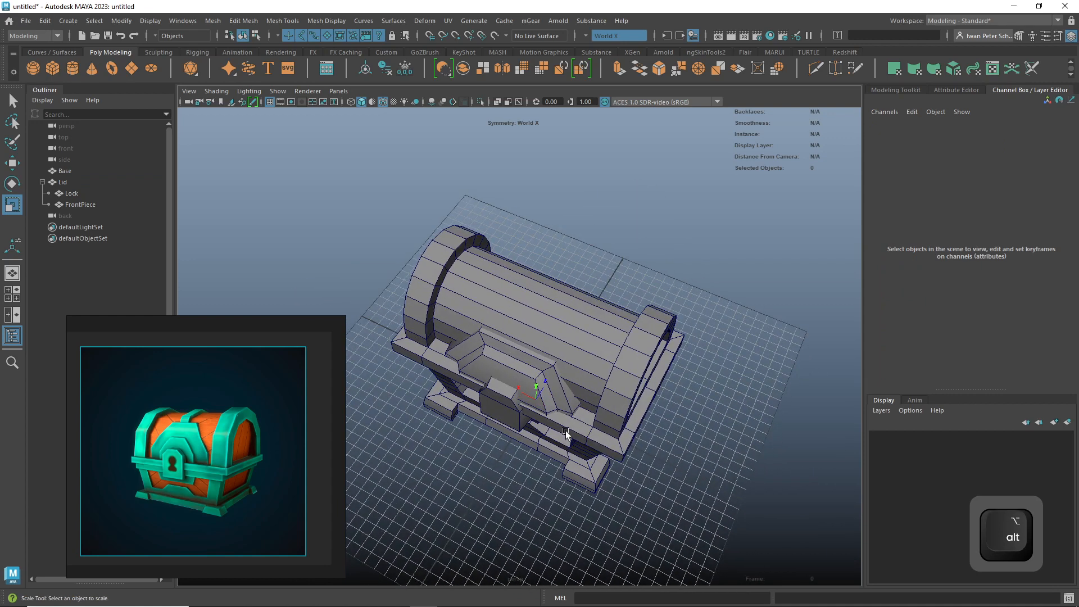
- Isolate the Lock to select its back face, restore the full view and push the face slightly inward toward the chest
click(502, 398)
key(w)
drag(548, 328, 682, 428)
scroll(658, 421, up, 3)
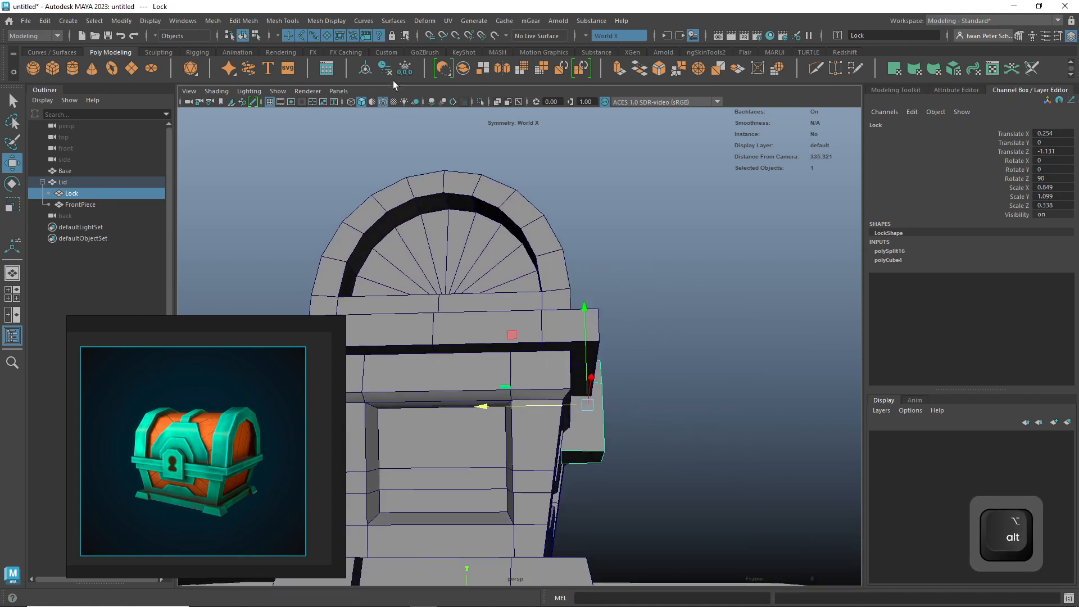
click(483, 103)
alt+drag(753, 362, 634, 370)
right_click(563, 376)
click(563, 317)
click(548, 413)
click(480, 103)
drag(471, 406, 468, 405)
alt+drag(639, 448, 468, 458)
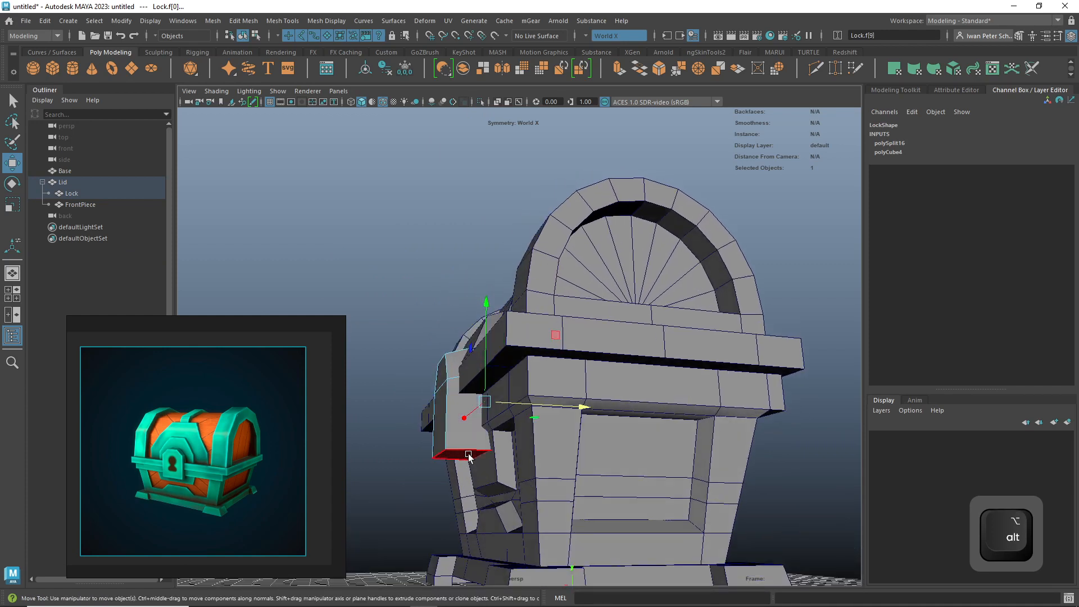
- Lower the Lock's bottom face to a height of about Y 58.3 and deselect it
click(463, 455)
drag(463, 397, 464, 407)
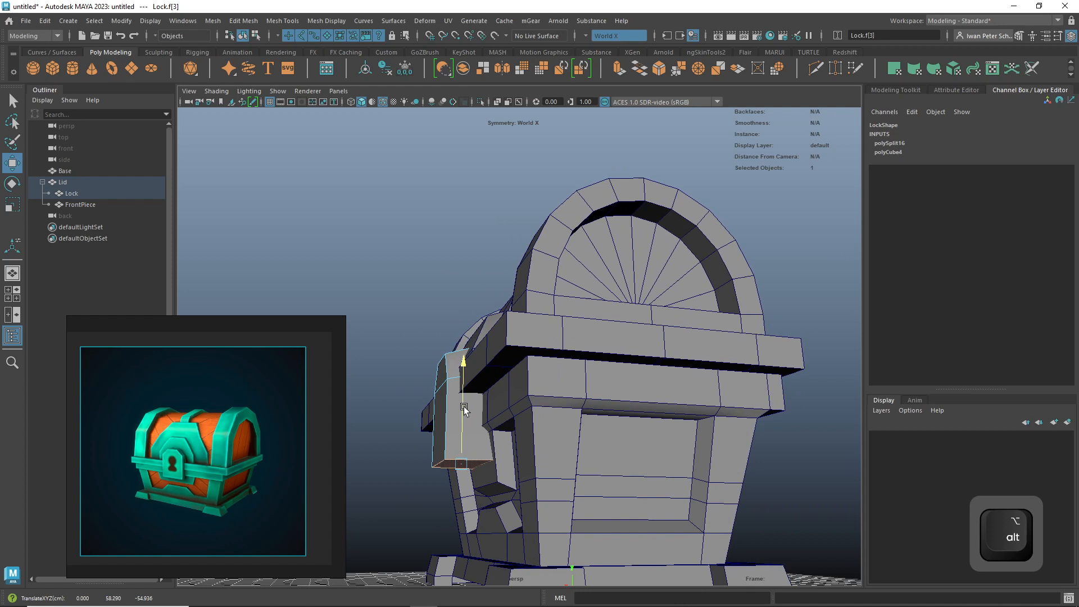
alt+drag(523, 452, 642, 376)
click(558, 450)
click(720, 336)
- Try resizing the whole Lock in width and height from the front, and deselect it
alt+drag(721, 335, 633, 359)
alt+right_drag(710, 352, 569, 392)
alt+drag(568, 392, 708, 414)
scroll(618, 402, up, 5)
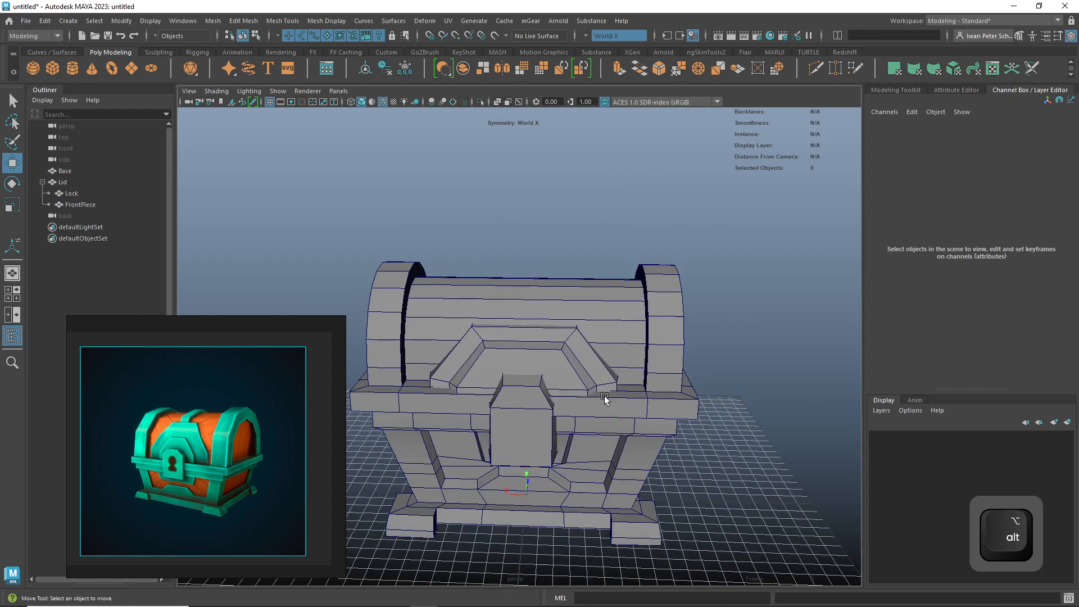
right_click(525, 411)
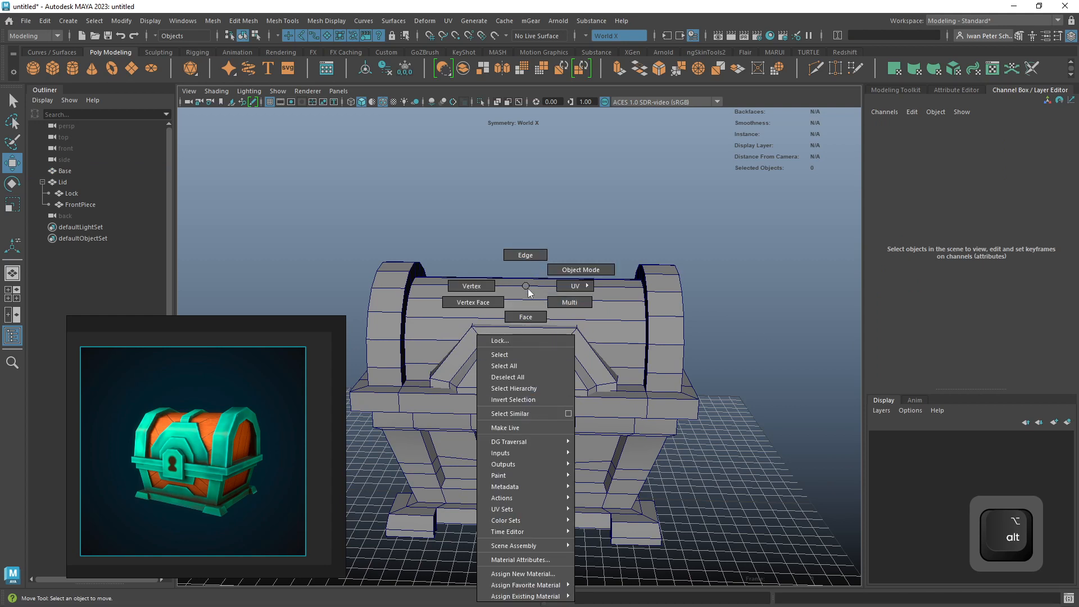
click(577, 269)
click(530, 411)
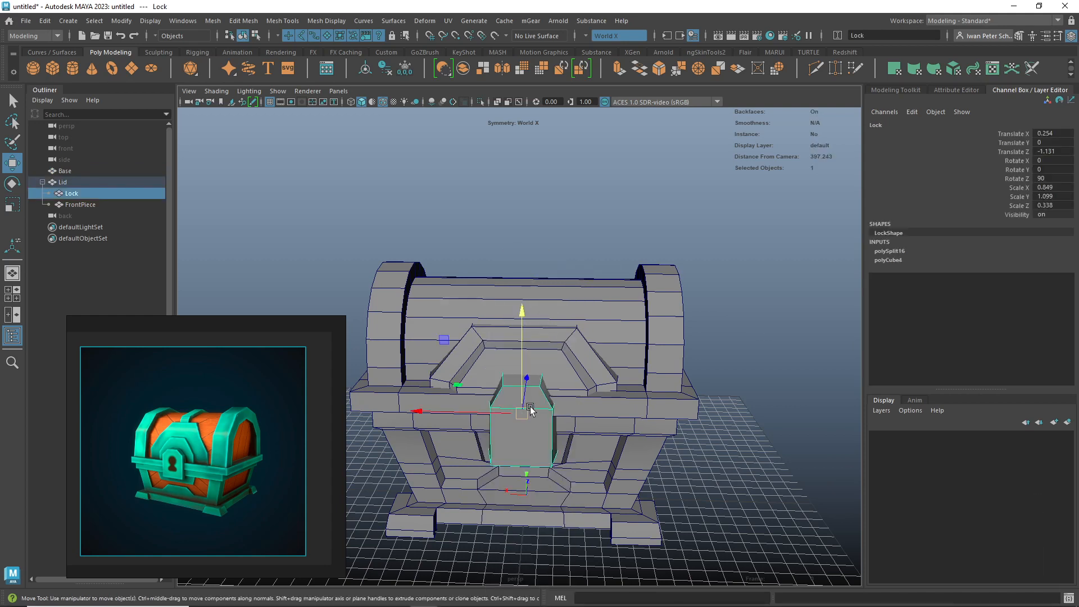
key(r)
drag(421, 411, 573, 440)
drag(492, 394, 498, 394)
drag(527, 342, 528, 346)
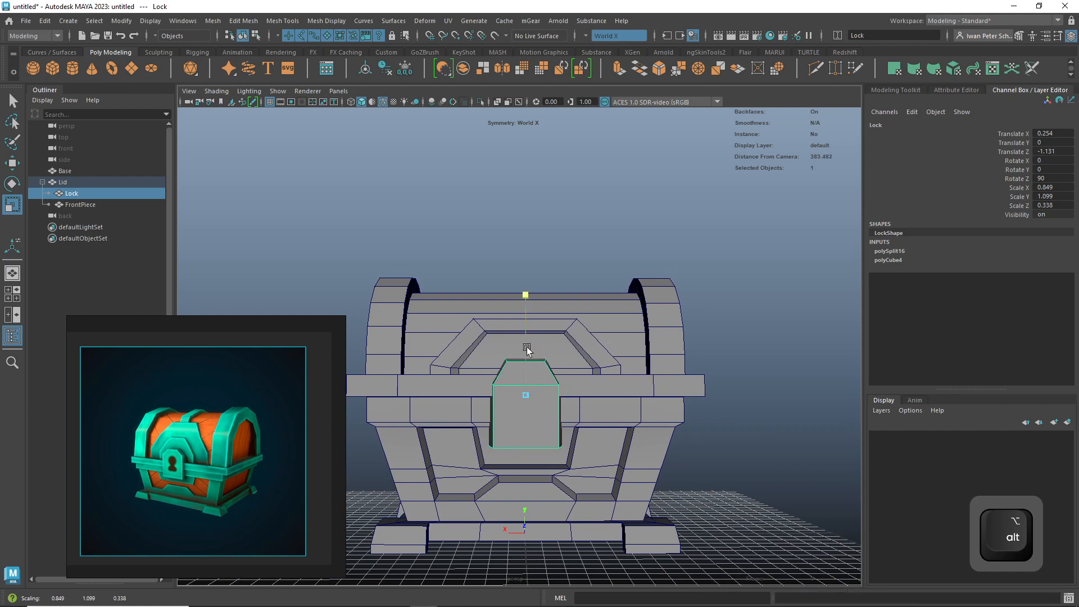
click(781, 453)
- Select the band of faces around the Base's upper rim, examine it under the Lid and clear the selection
alt+drag(781, 453, 724, 449)
alt+right_drag(724, 449, 625, 314)
click(582, 364)
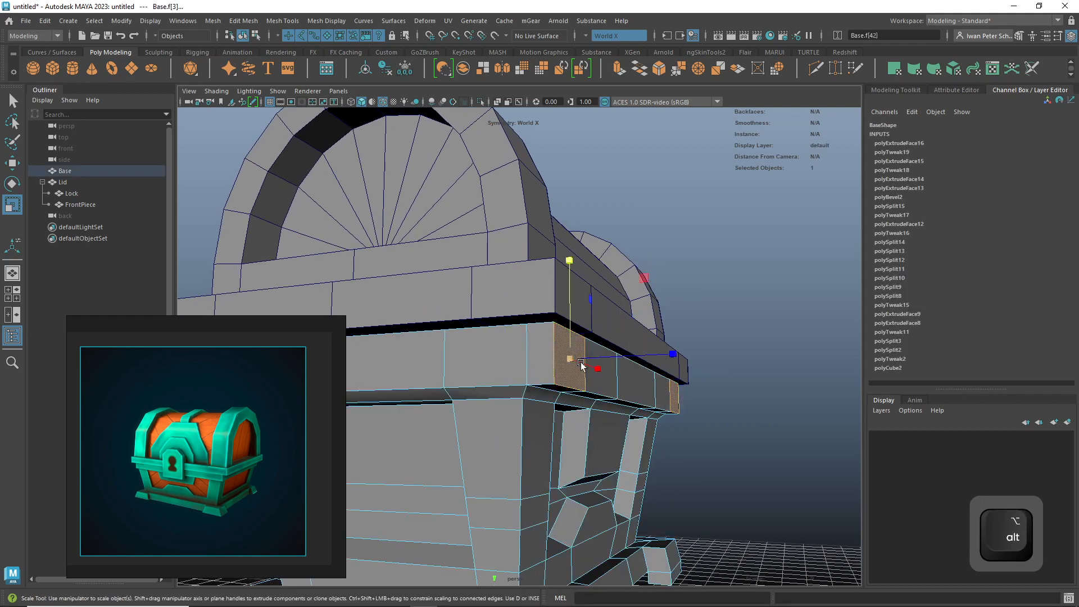
ctrl+shift+double_click(629, 390)
key(w)
alt+drag(674, 396, 712, 373)
click(794, 406)
alt+right_drag(776, 457, 683, 460)
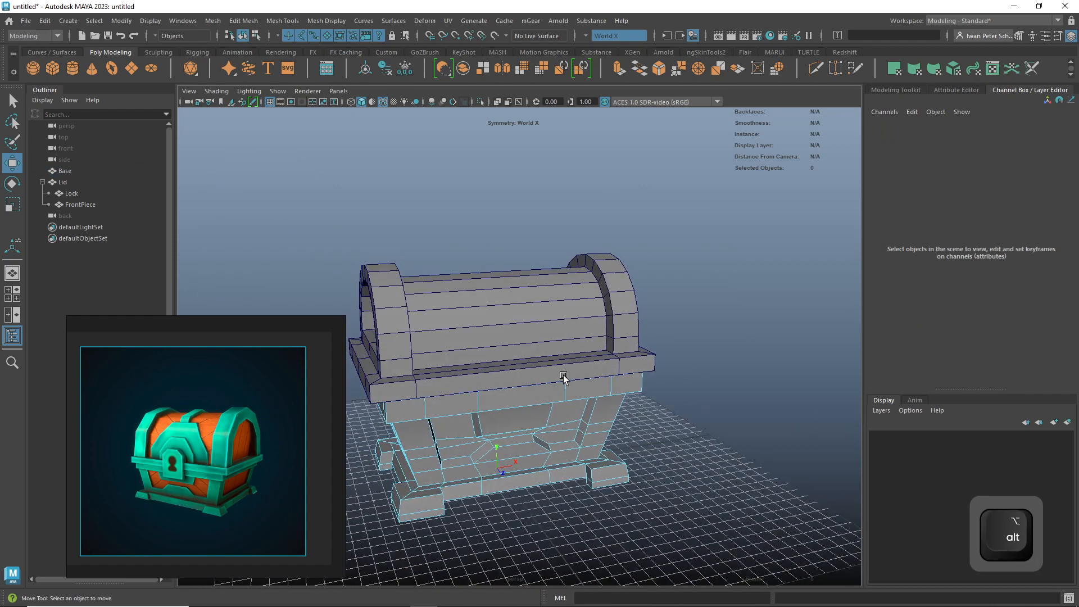
- Create a polygon cube behind the chest at about Y 93.8, Z 71.1 and set its scale to 10 on all axes
alt+drag(643, 405, 698, 369)
click(58, 69)
drag(557, 495, 613, 521)
drag(1057, 189, 1055, 201)
text(10)
key(Return)
- Widen the cube along X and place it near one end of the Lid's rear rim at about X -49.2, Z 61.7
drag(569, 396, 542, 405)
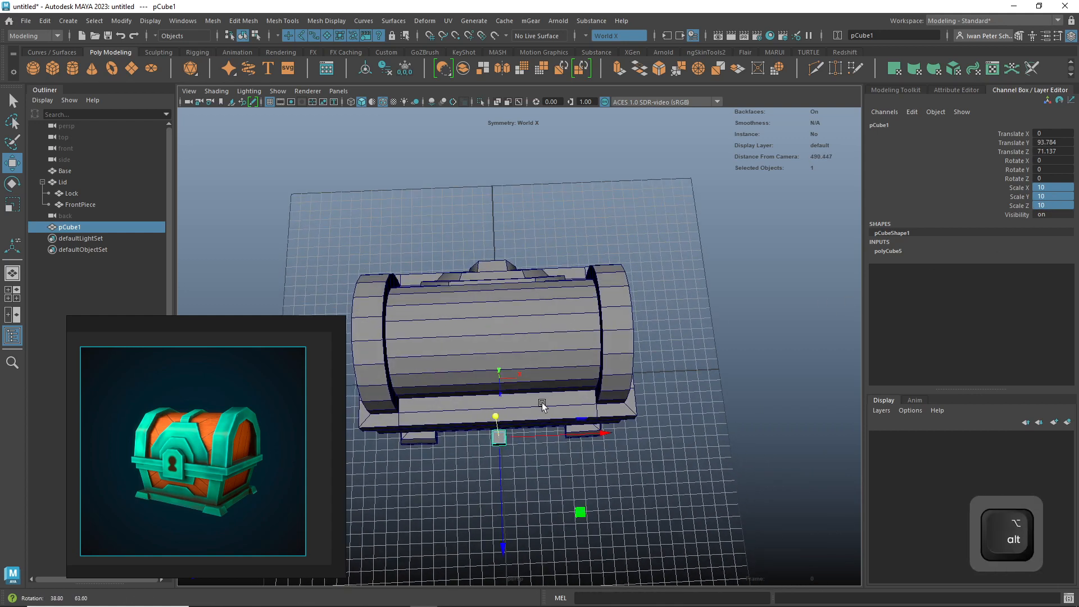
drag(506, 512, 501, 504)
key(r)
drag(602, 423, 690, 384)
alt+right_drag(690, 384, 706, 416)
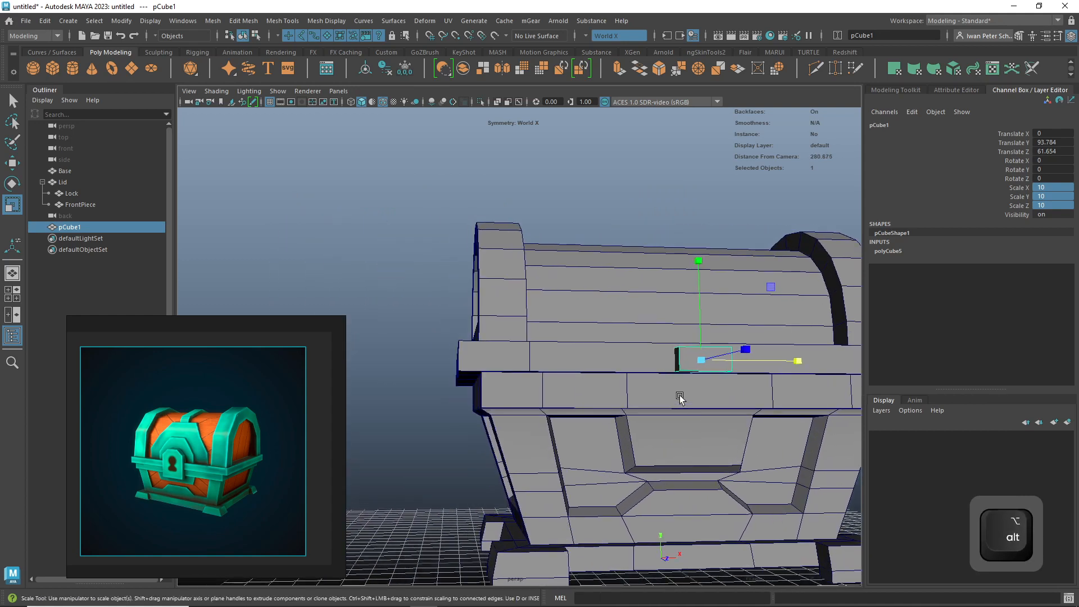
key(w)
drag(746, 358, 653, 372)
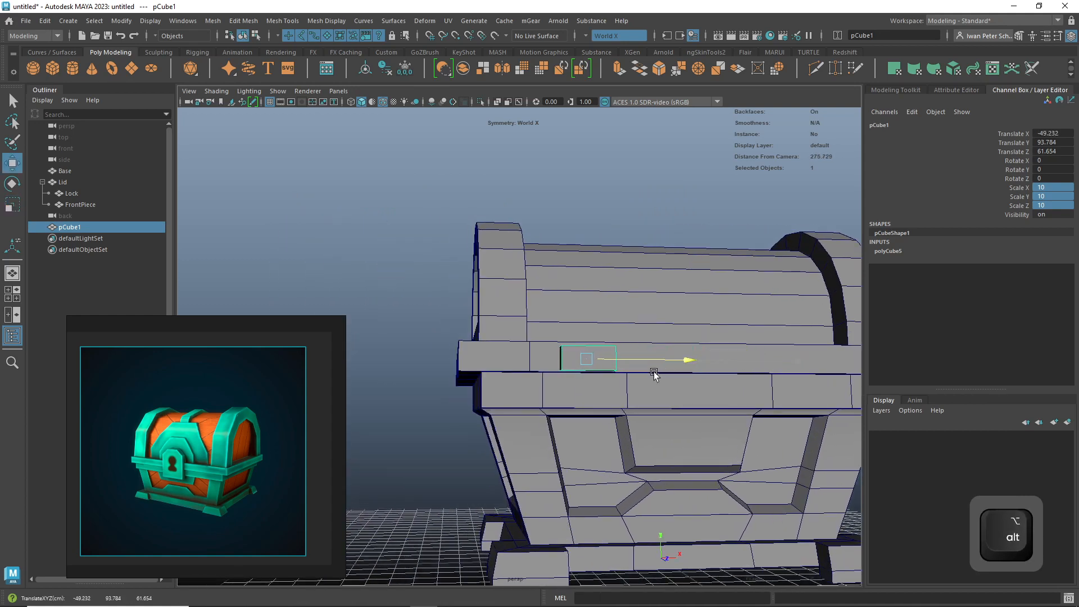
- Pull the cube out from the Lid's rear rim to about Z 67.7
alt+right_drag(653, 372, 643, 420)
alt+drag(643, 420, 680, 427)
key(f)
key(r)
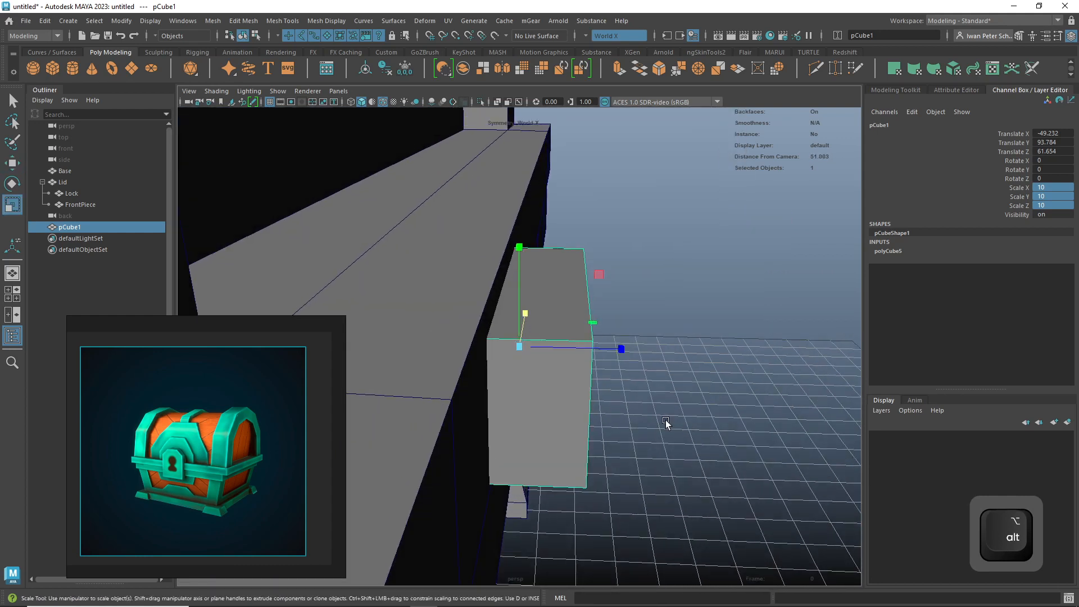
drag(625, 352, 711, 390)
key(w)
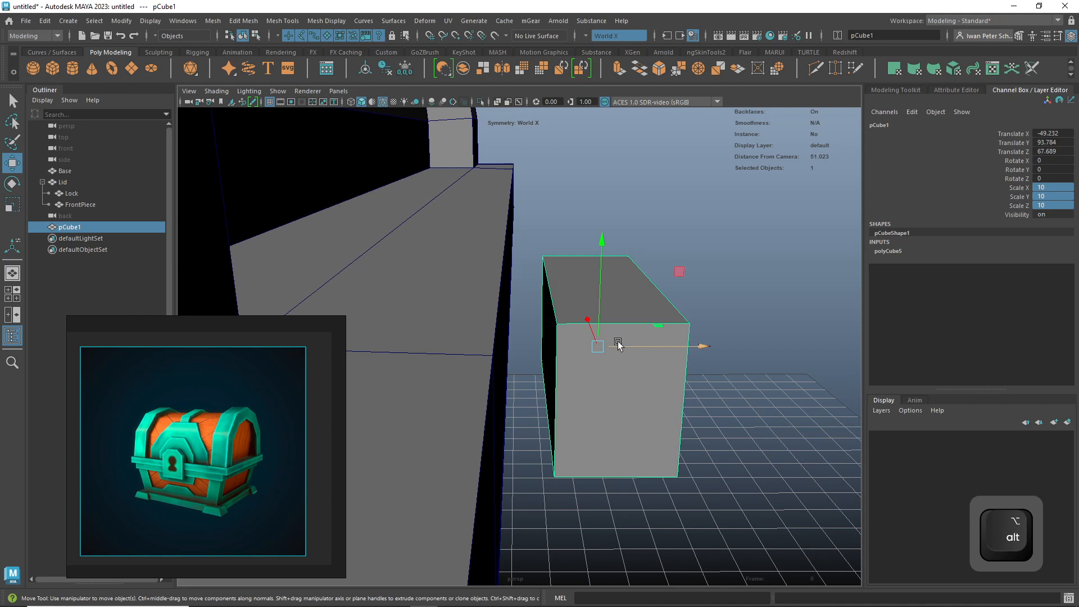
- Move the cube's pivot to its inner upper corner and snap the cube against the Lid's rear rim at about Z 64.4
key(d)
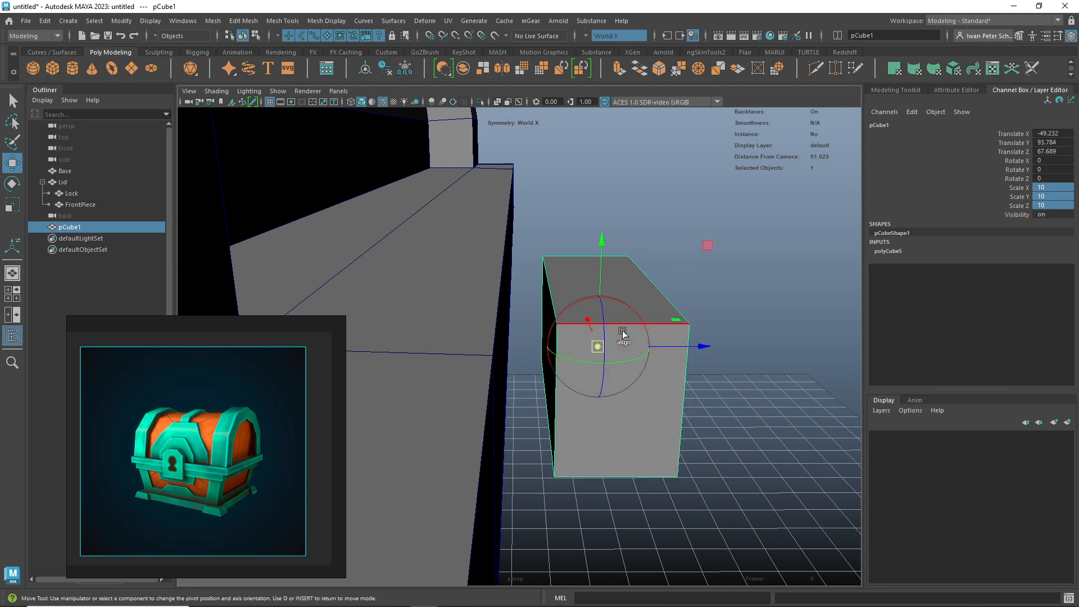
drag(598, 349, 567, 327)
key(d)
key(alt)
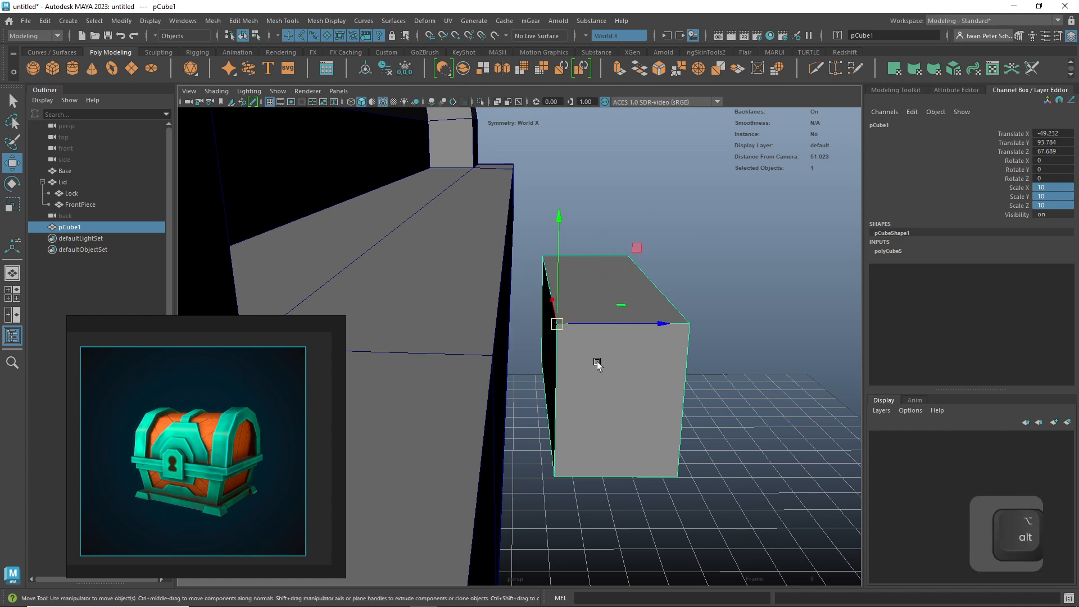
key(v)
drag(663, 324, 663, 423)
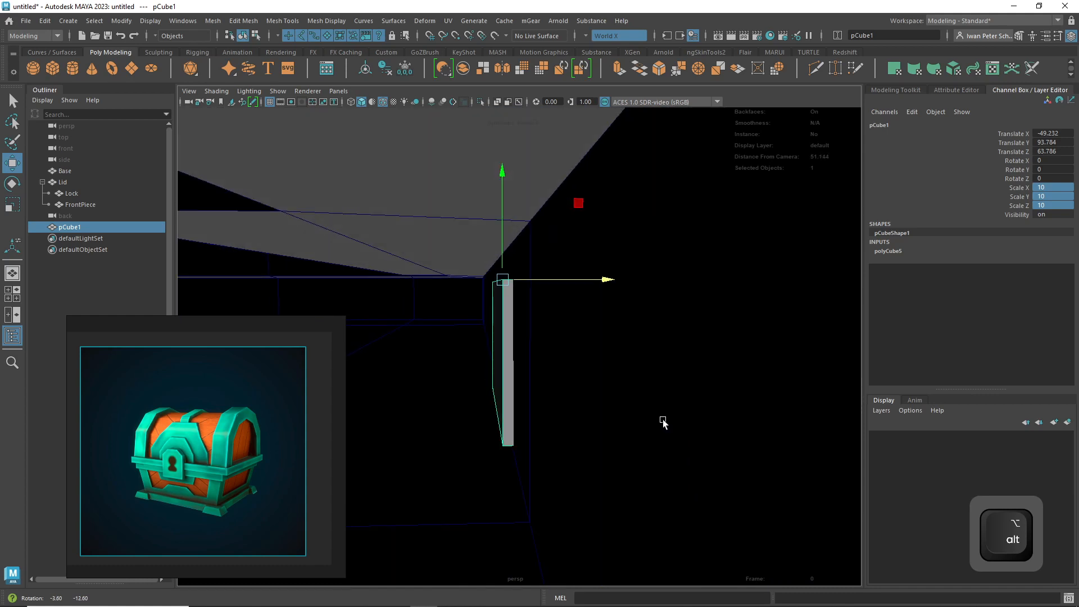
drag(605, 281, 616, 280)
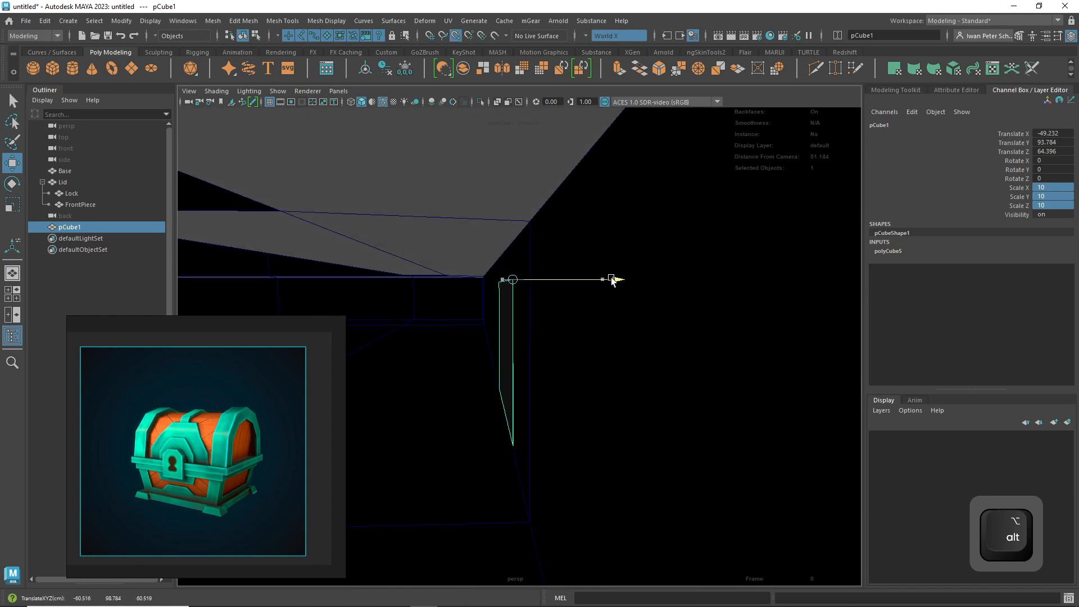
- Scale down the cube's depth from the rim side to make a thin hinge plate
alt+drag(652, 339, 671, 390)
alt+right_drag(671, 390, 511, 410)
alt+right_drag(722, 441, 659, 422)
alt+drag(660, 422, 564, 490)
alt+right_drag(680, 434, 619, 437)
alt+middle_drag(605, 453, 598, 468)
scroll(598, 468, up, 5)
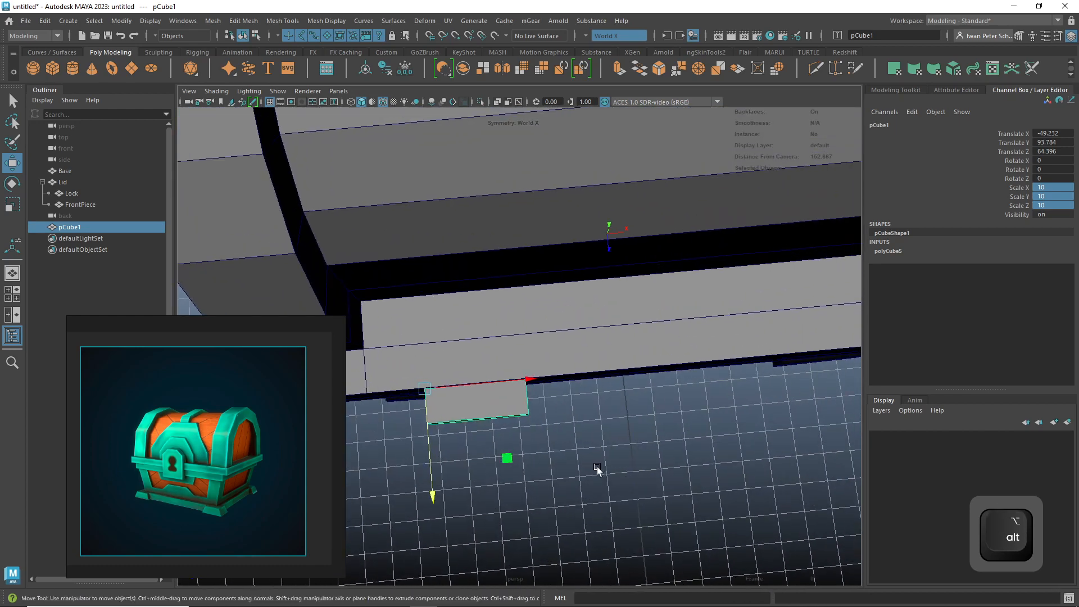
key(r)
drag(433, 492, 432, 440)
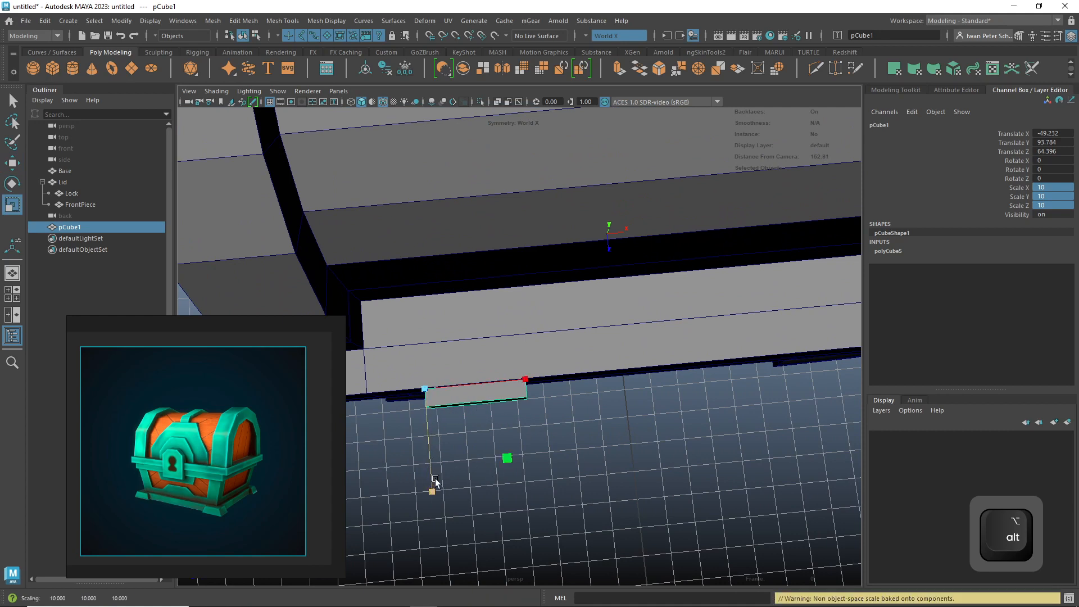
alt+drag(545, 499, 547, 424)
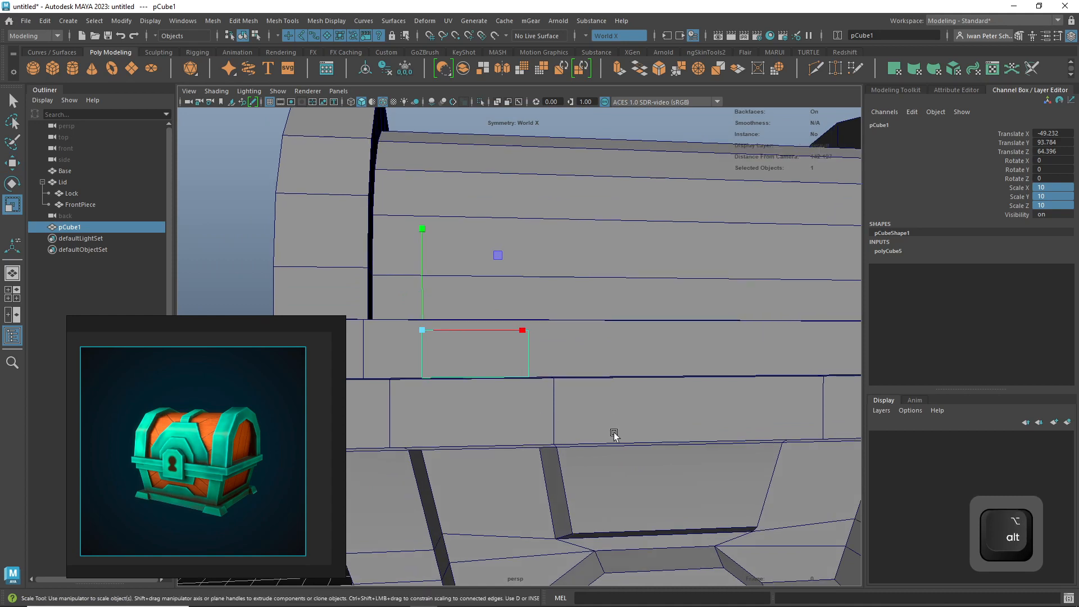
- Duplicate the hinge plate downward onto the Base's upper rim at about Y 81.5 and deselect the copy
alt+middle_drag(614, 434, 650, 405)
key(w)
mouse_move(462, 268)
mouse_down()
mouse_move(465, 241)
mouse_move(462, 322)
mouse_up()
alt+drag(564, 380, 670, 390)
click(760, 405)
alt+drag(759, 405, 645, 407)
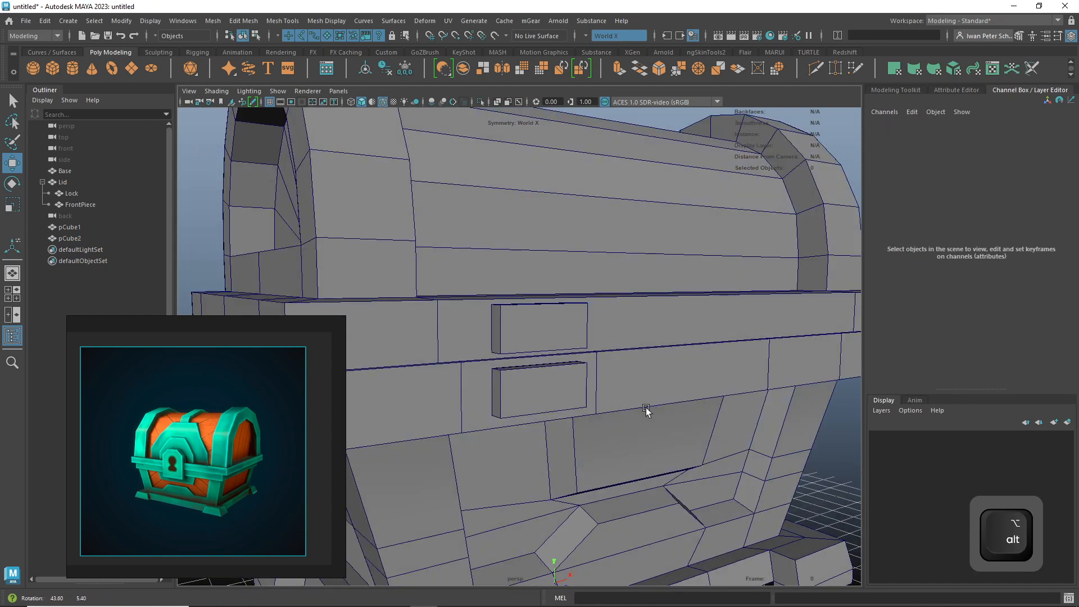
- Create a polygon cylinder, set its scale to 10 on all axes and move it behind the chest to about Z 56.7
click(70, 67)
scroll(574, 267, down, 5)
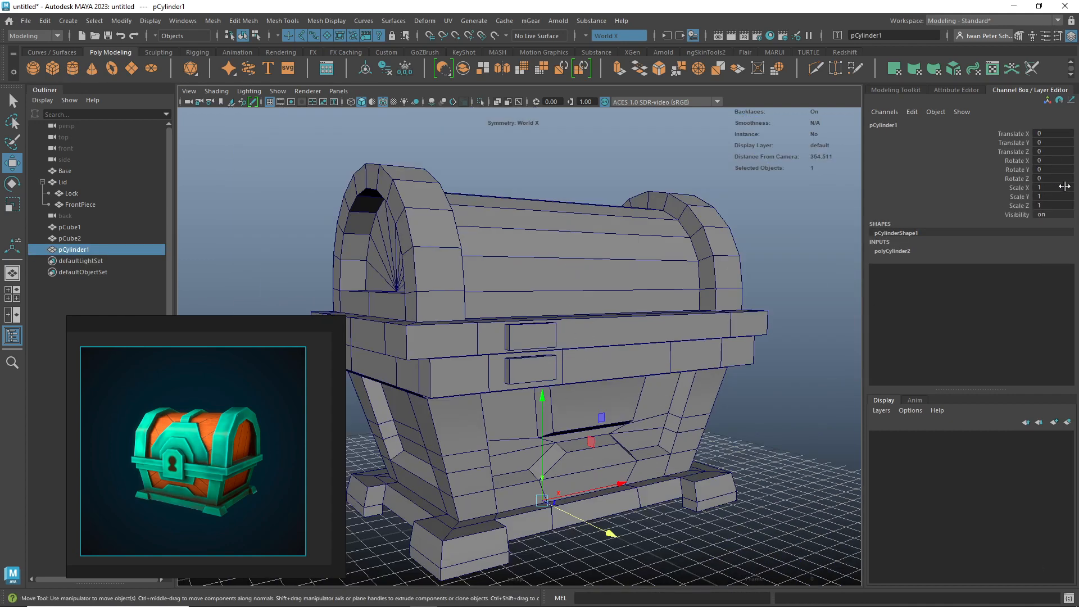
drag(1059, 187, 1062, 205)
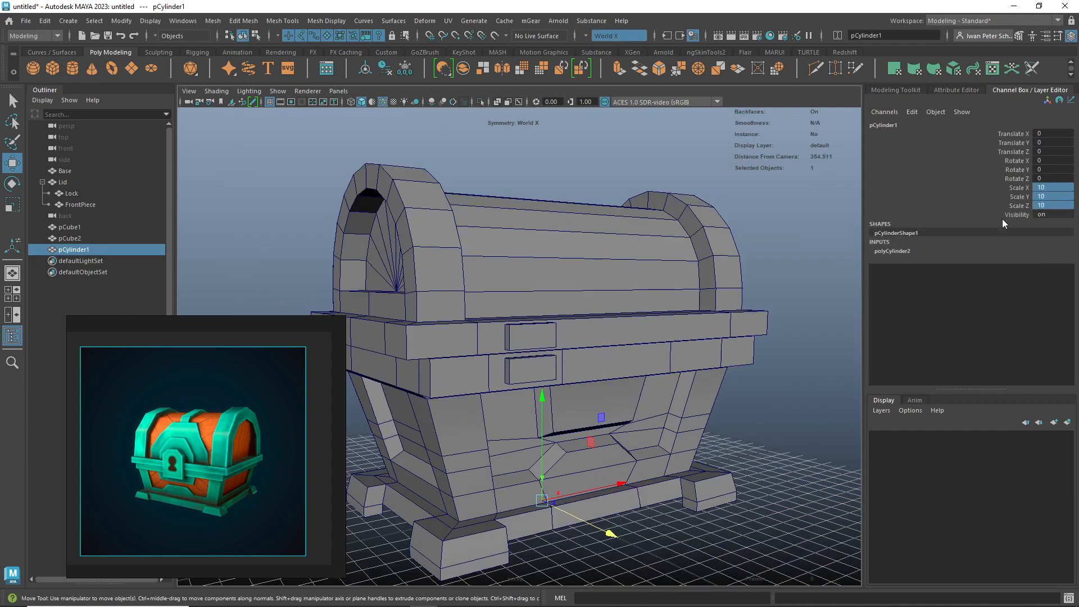
alt+drag(647, 423, 592, 504)
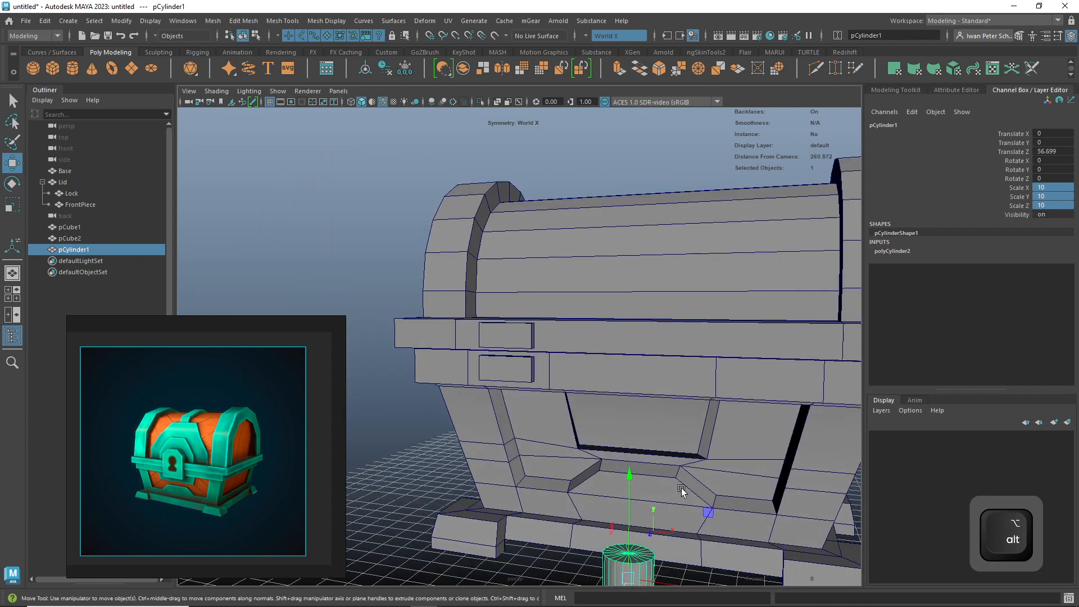
alt+middle_drag(681, 488, 638, 398)
- Lay the cylinder on its side by setting its Z rotation to 90
key(e)
drag(581, 402, 831, 349)
click(1051, 178)
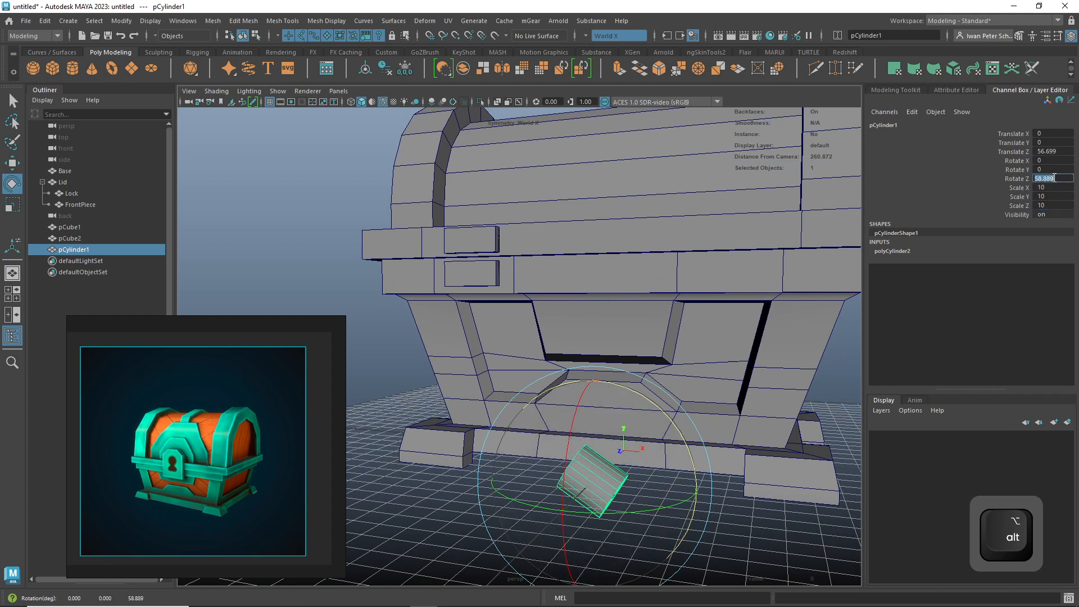
text(90)
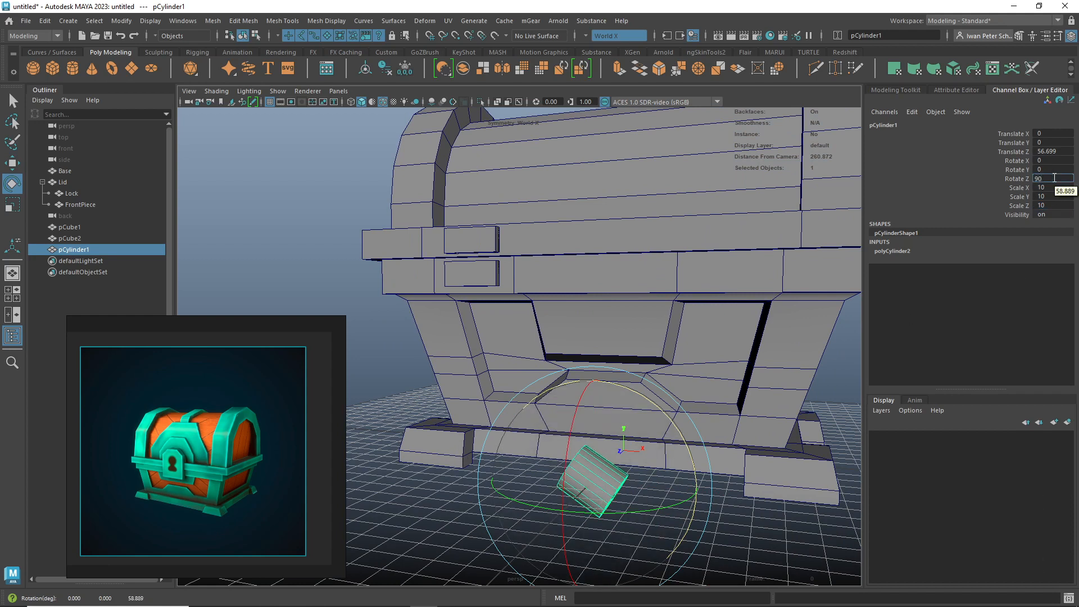
key(Return)
key(w)
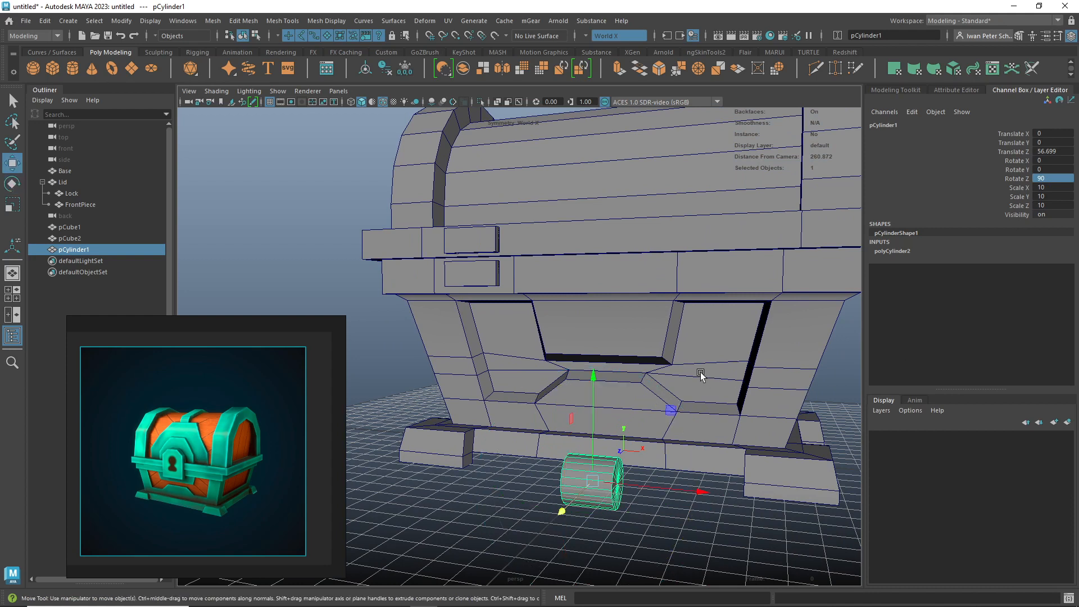
- Move the cylinder up between the two hinge plates at about X -50, Y 88.5
drag(592, 373, 638, 299)
drag(700, 255, 595, 376)
scroll(569, 317, up, 6)
- Scale the cylinder's radius down to a thin pin, pulling it out to about Z 71.4
key(r)
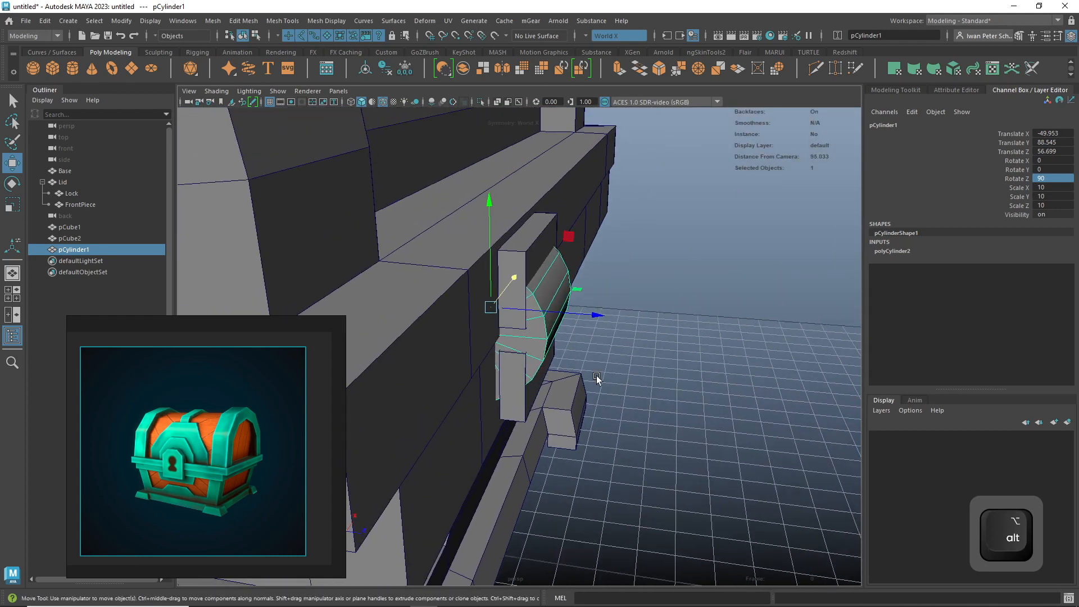
drag(574, 239, 555, 260)
key(w)
drag(561, 324, 645, 283)
key(r)
drag(680, 245, 666, 256)
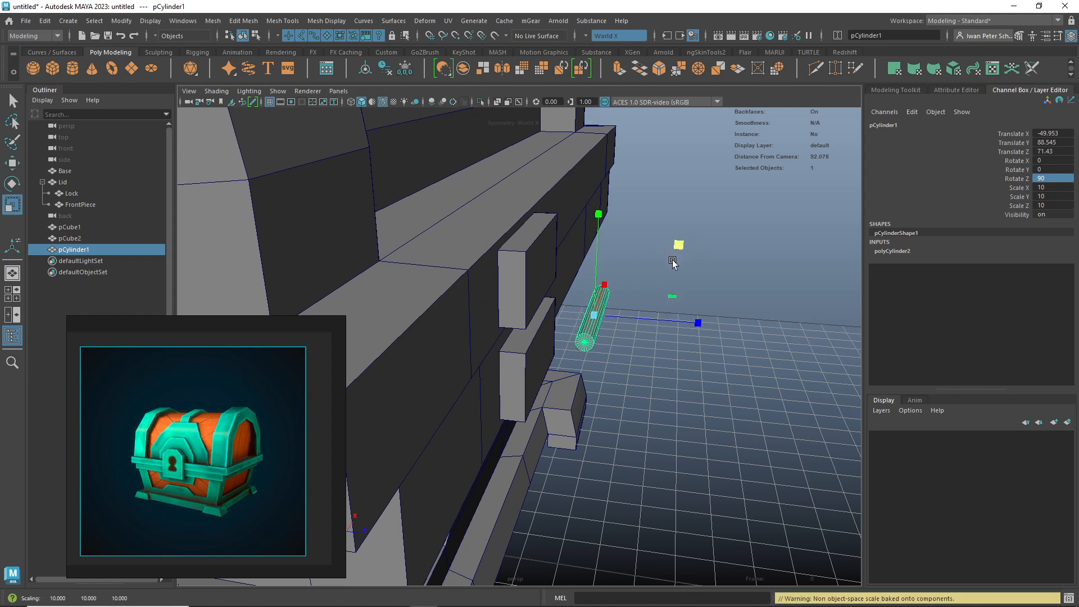
- Fit the pin into the gap between the hinge plates at about Y 88.1, Z 62.7, adjusting its radius
key(w)
drag(704, 325, 658, 351)
key(r)
drag(588, 167, 616, 176)
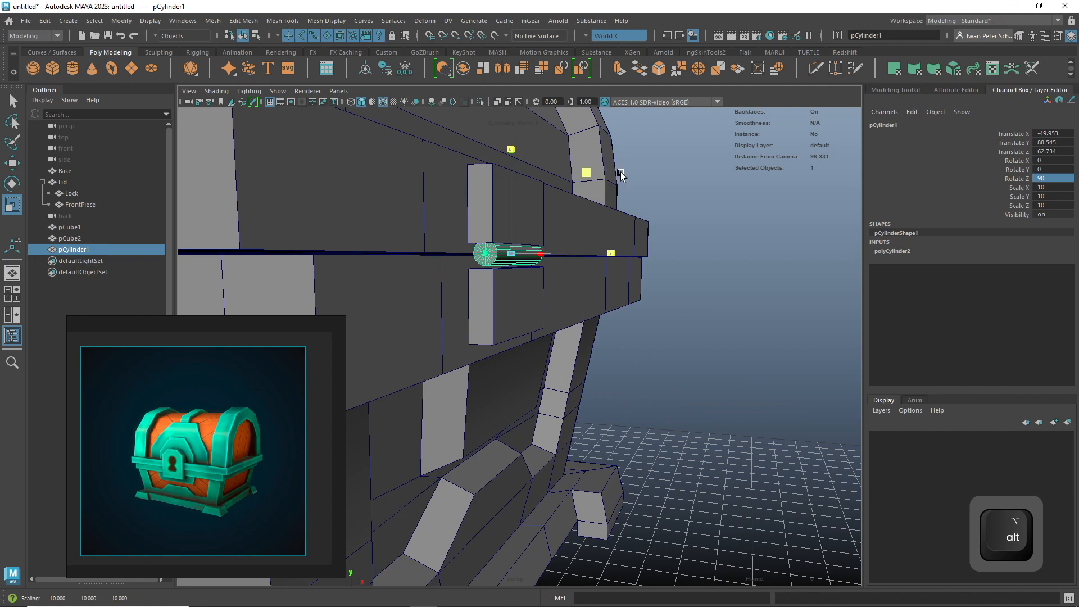
key(w)
drag(511, 145, 513, 152)
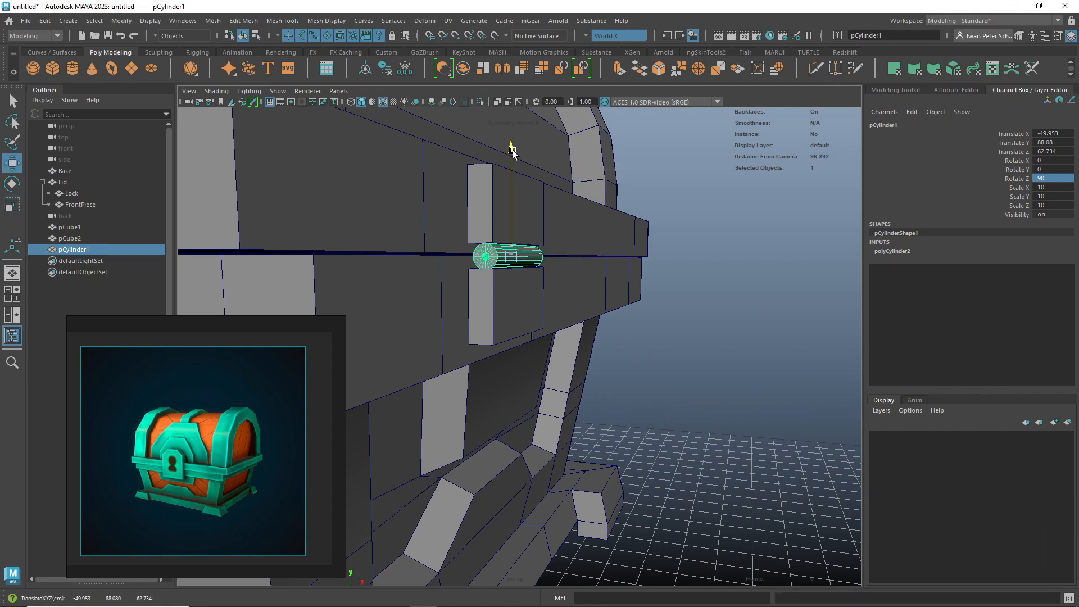
- Center the pin sideways between the hinge plates at about X -49.2
alt+drag(580, 190, 626, 255)
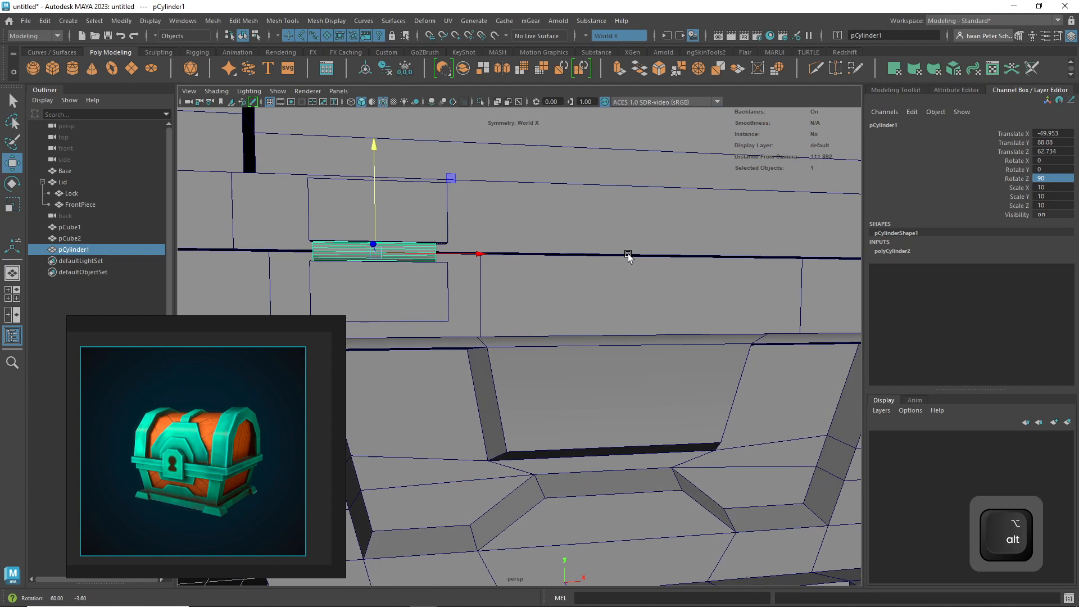
drag(478, 254, 500, 280)
key(r)
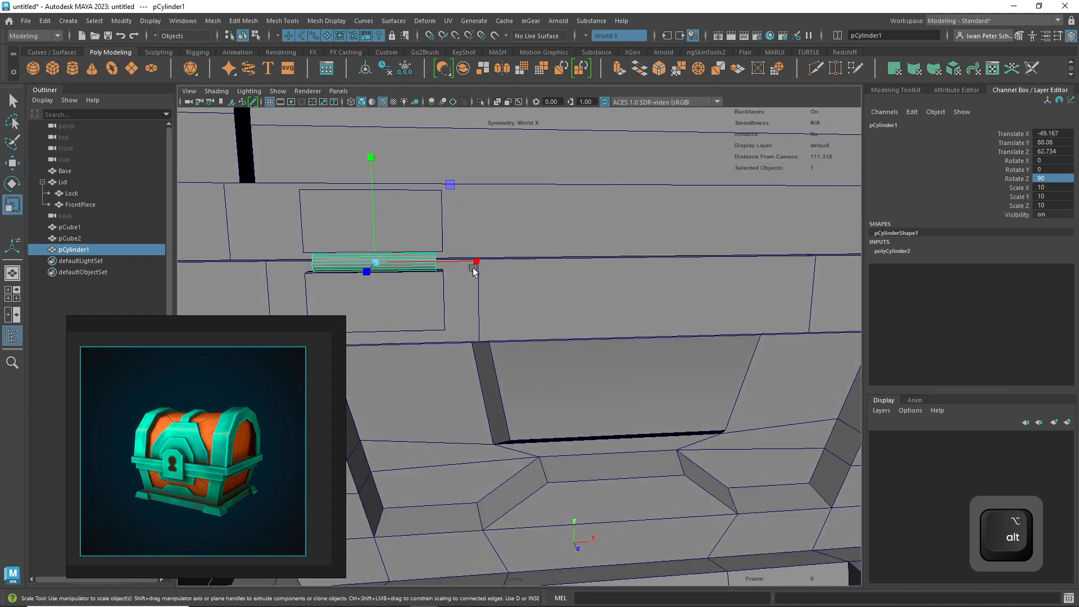
scroll(557, 284, down, 5)
alt+drag(632, 339, 600, 346)
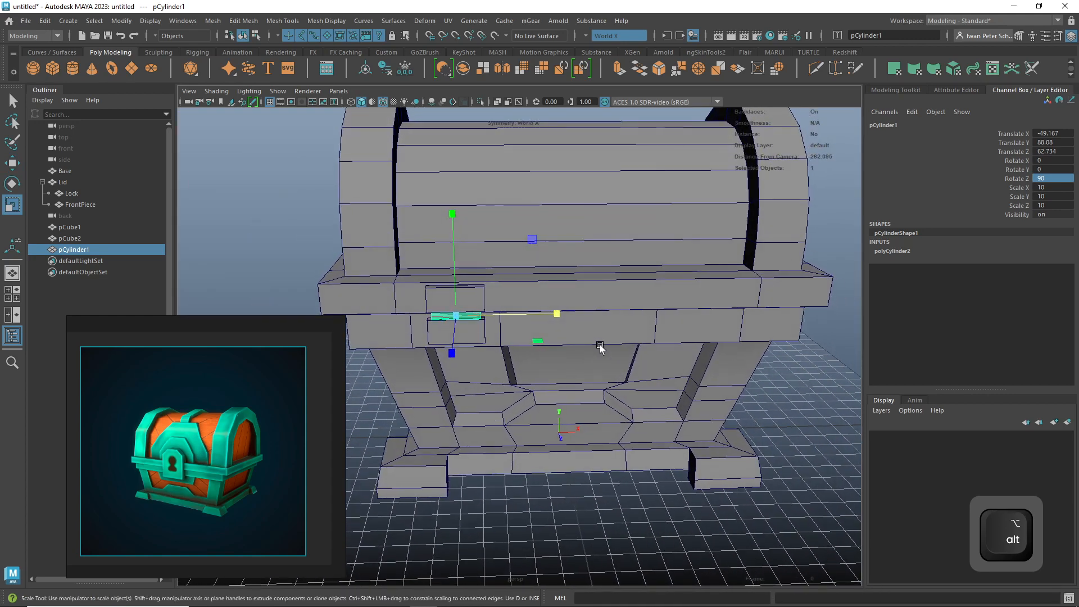
- Group the upper plate, the pin and the lower plate together
click(480, 291)
shift+click(472, 319)
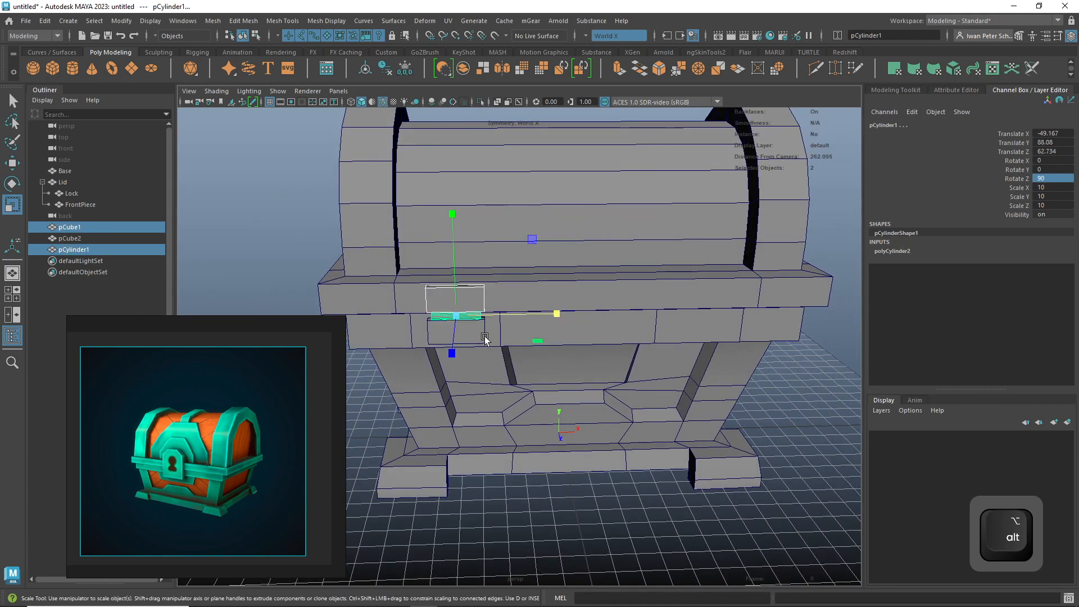
shift+click(483, 340)
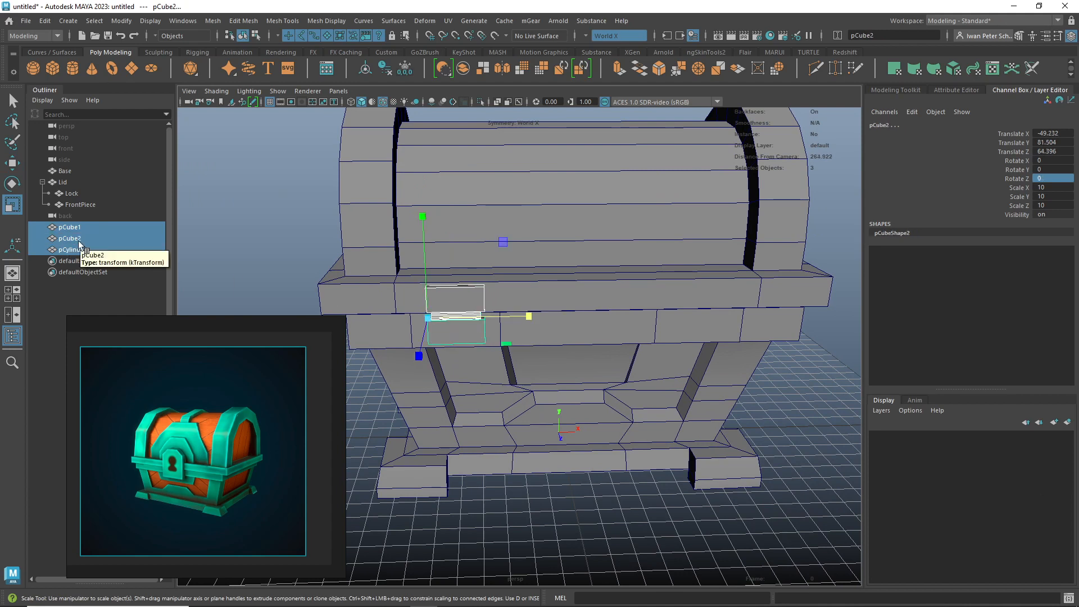
key(ctrl+g)
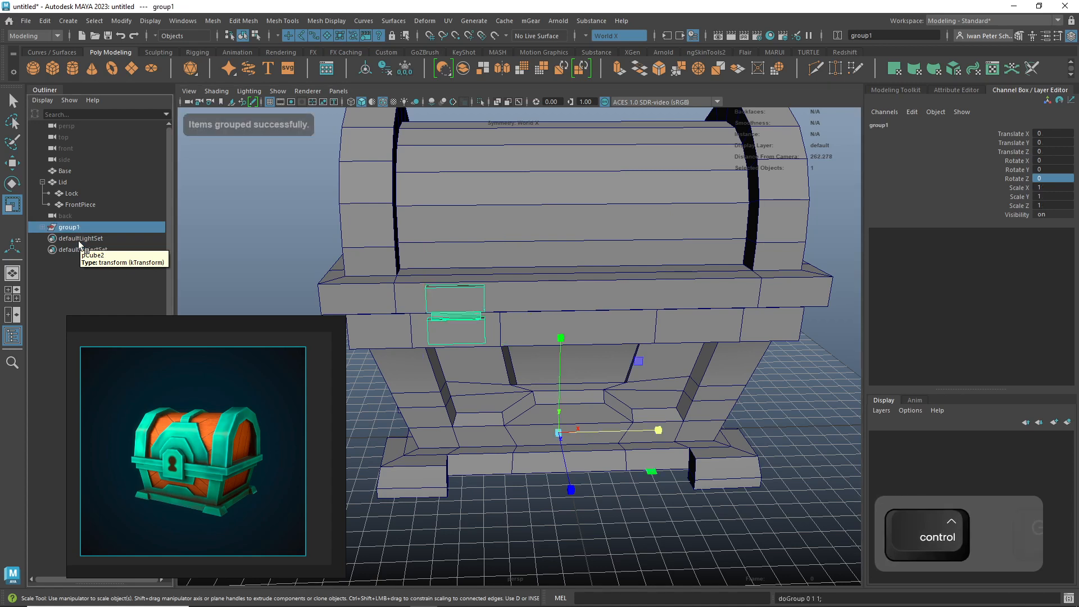
- Rename the new group of hinge parts to Hinge
double_click(70, 227)
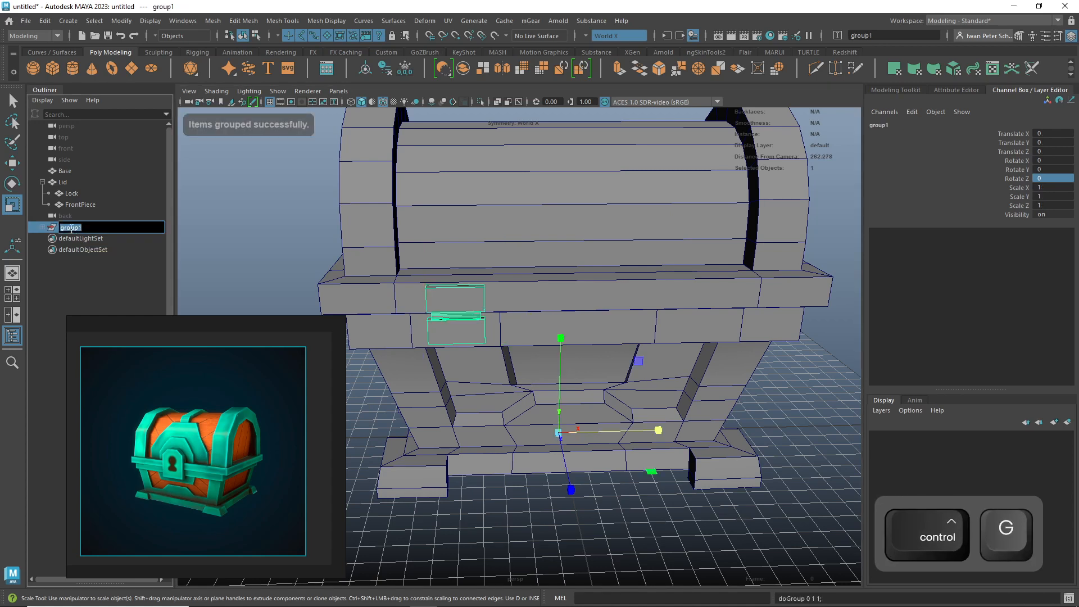
text(Charnier)
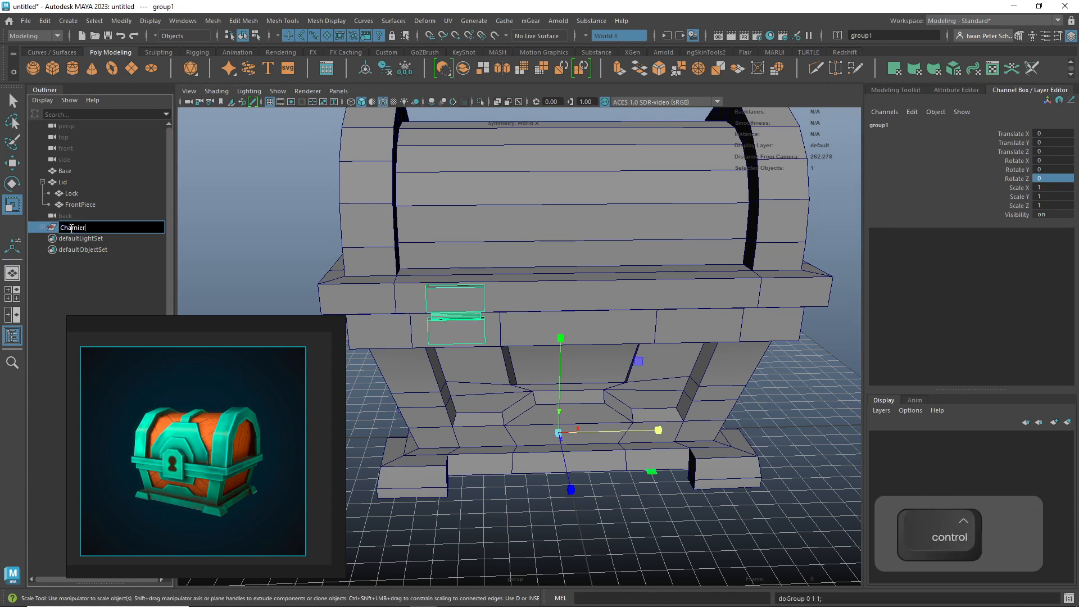
text(e)
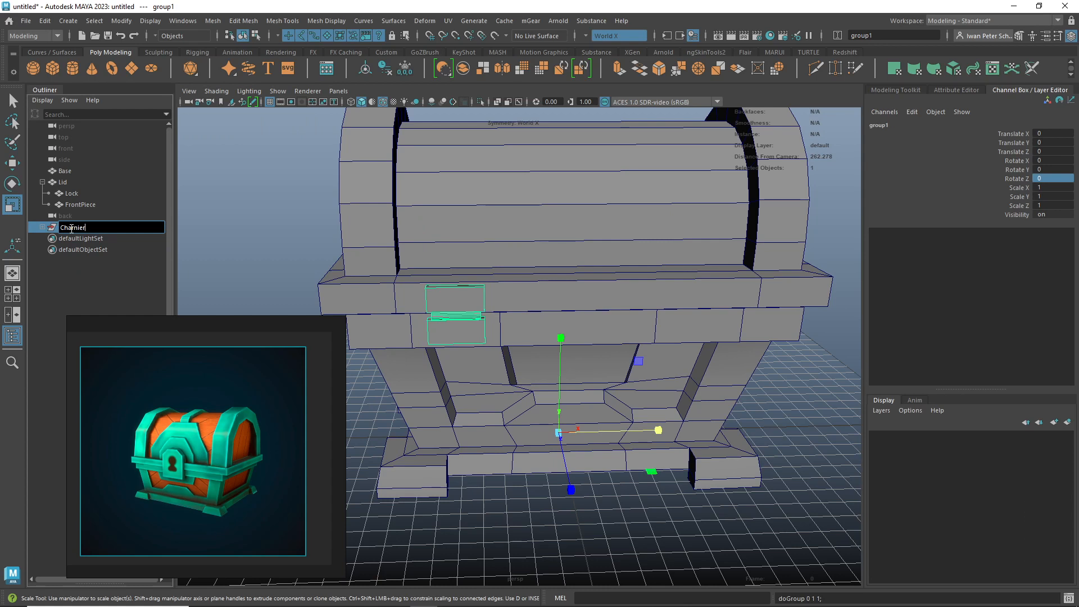
text(HInge)
key(Return)
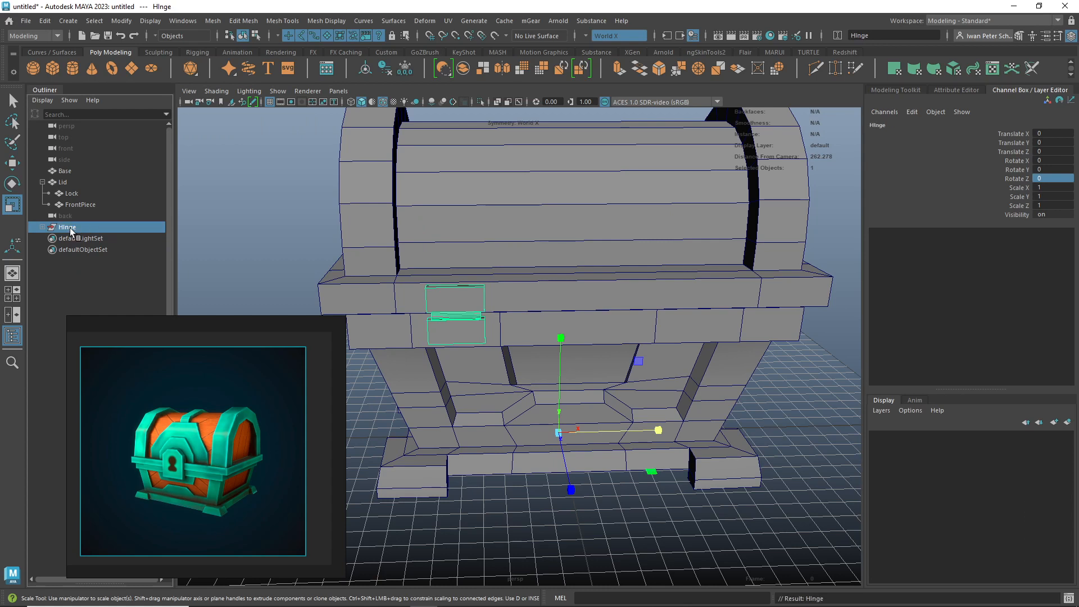
double_click(70, 227)
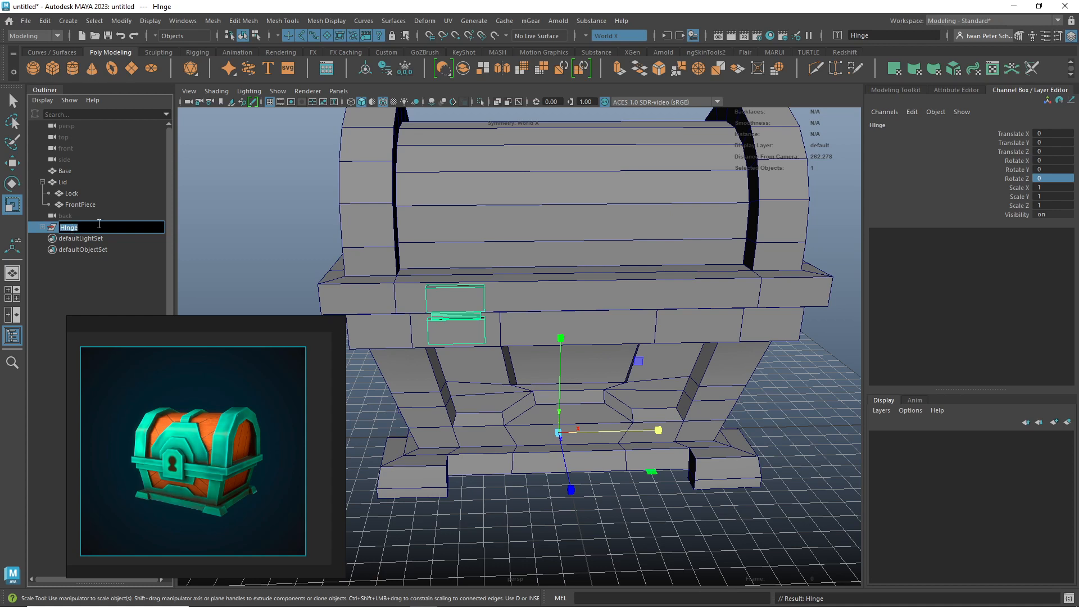
click(96, 274)
double_click(76, 228)
text(Hinge)
key(Return)
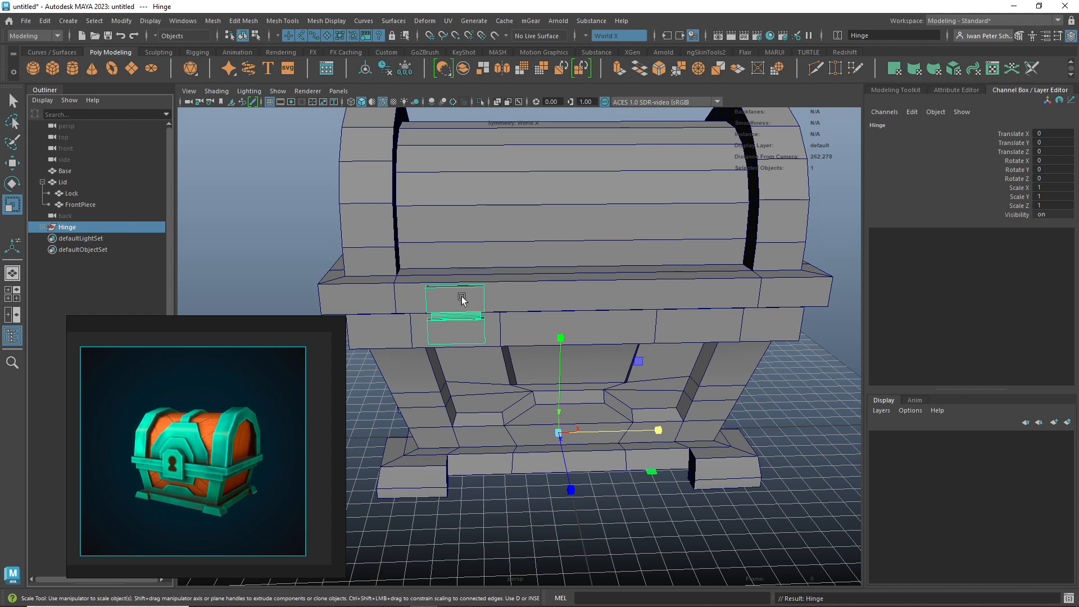
- Center the pivot of the Hinge group on its own geometry
alt+drag(494, 377, 525, 437)
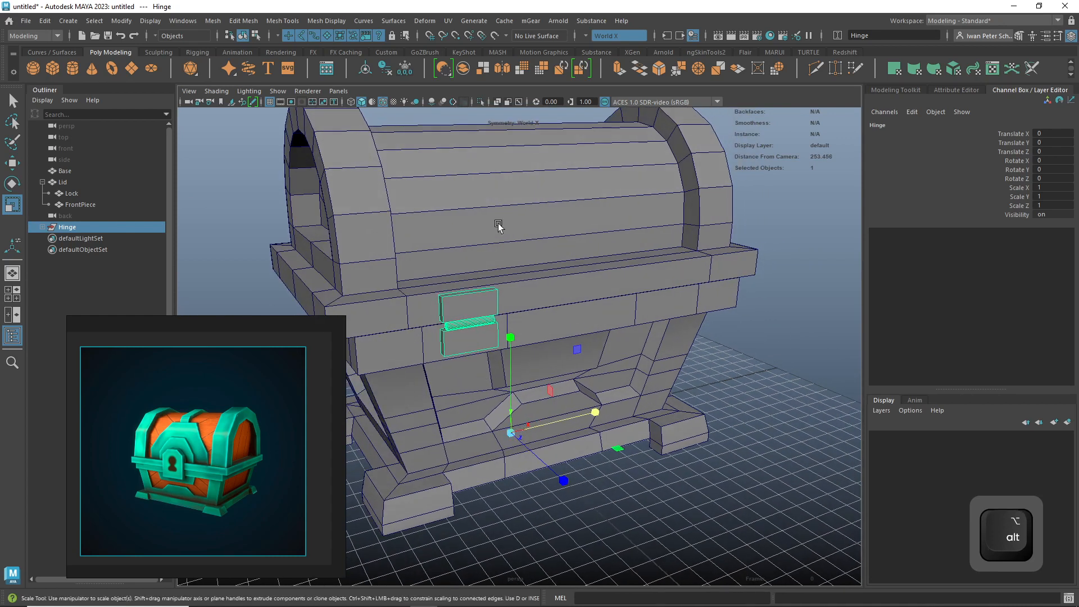
click(121, 21)
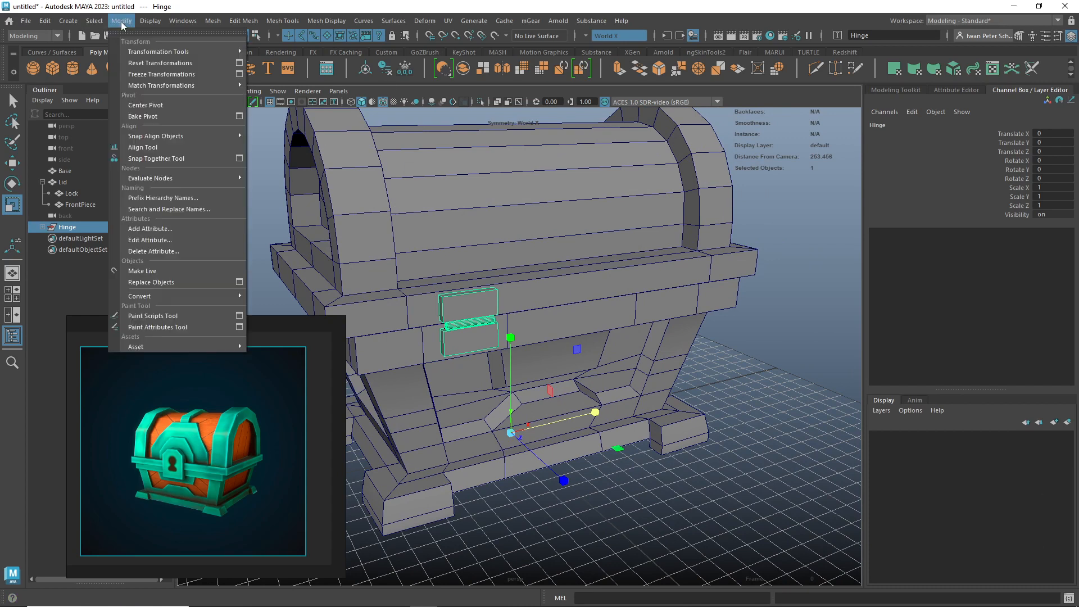
click(148, 116)
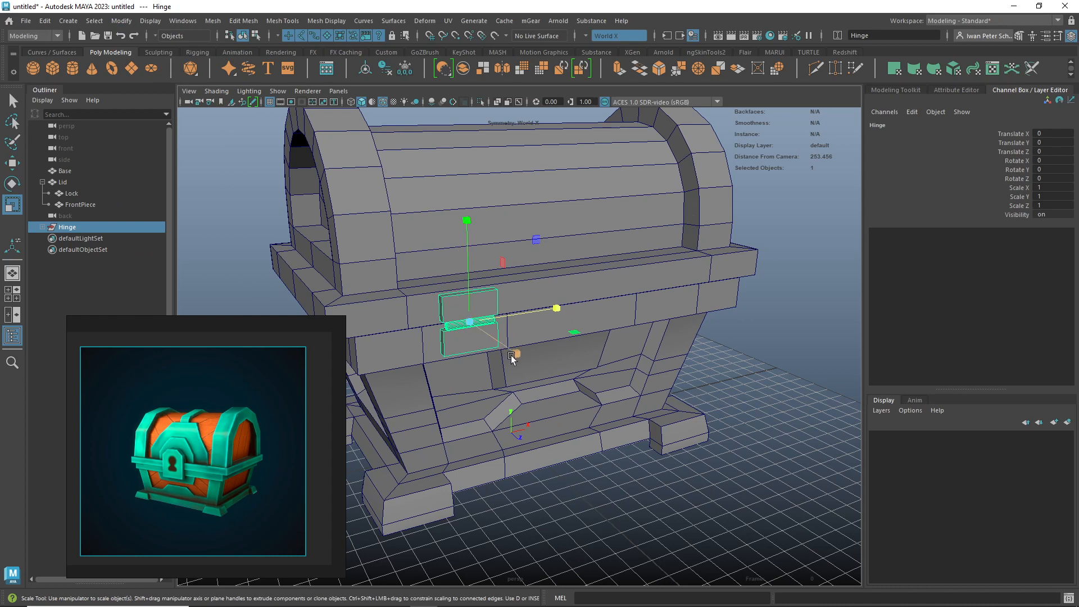
- Duplicate the Hinge group and move the copy along X to the opposite side of the chest's back
key(w)
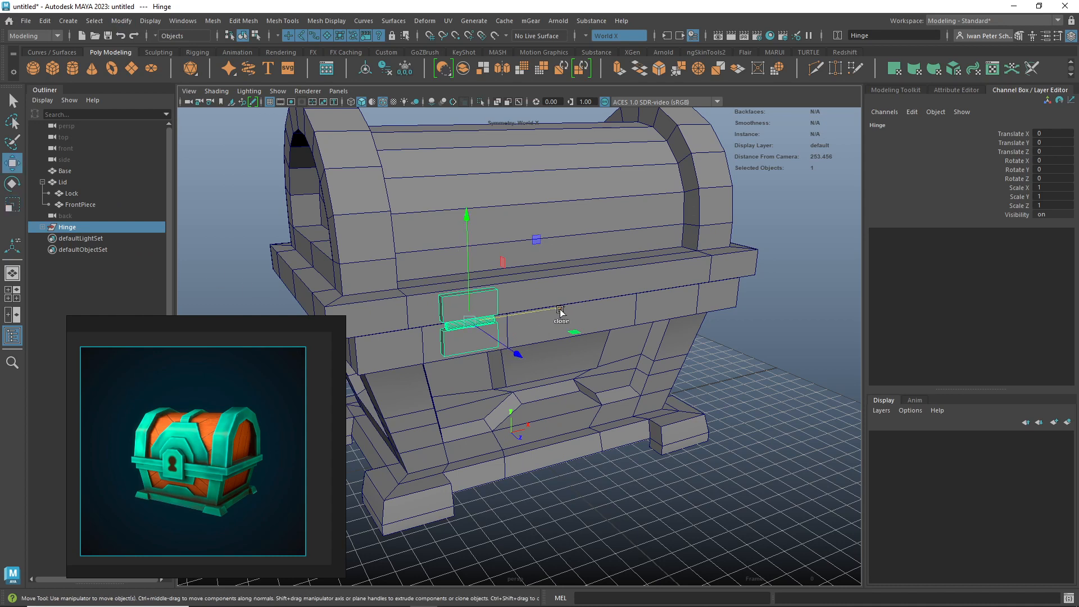
shift+drag(556, 310, 736, 302)
mouse_move(768, 366)
alt+mouse_down()
mouse_move(735, 372)
mouse_move(842, 361)
mouse_move(805, 383)
mouse_move(952, 365)
mouse_move(730, 311)
mouse_move(866, 360)
mouse_move(607, 393)
mouse_move(620, 390)
mouse_move(554, 388)
mouse_move(611, 406)
mouse_move(602, 444)
mouse_move(588, 446)
alt+mouse_up()
click(755, 362)
- Move the outer rim faces along the top of the FrontPiece slightly in Z to about -45.6
alt+middle_drag(571, 344, 655, 330)
scroll(531, 331, up, 4)
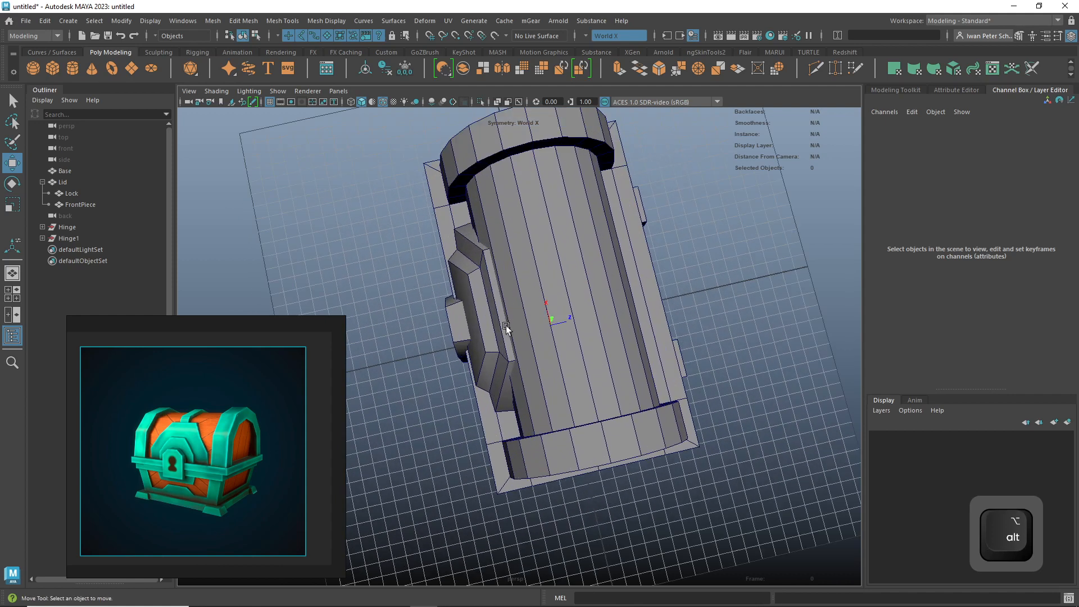
click(504, 329)
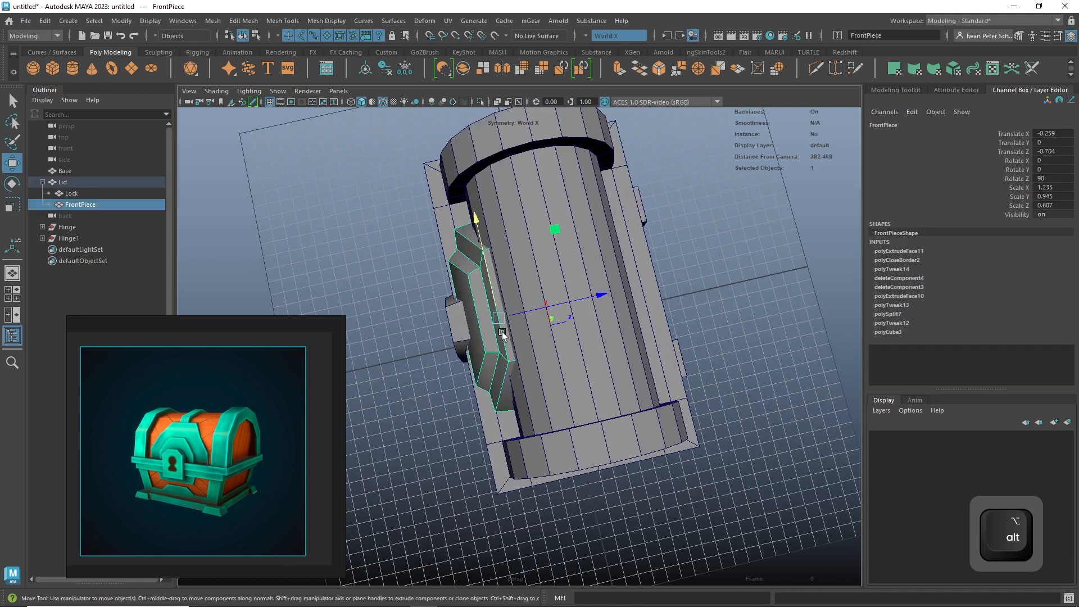
right_drag(502, 282, 508, 319)
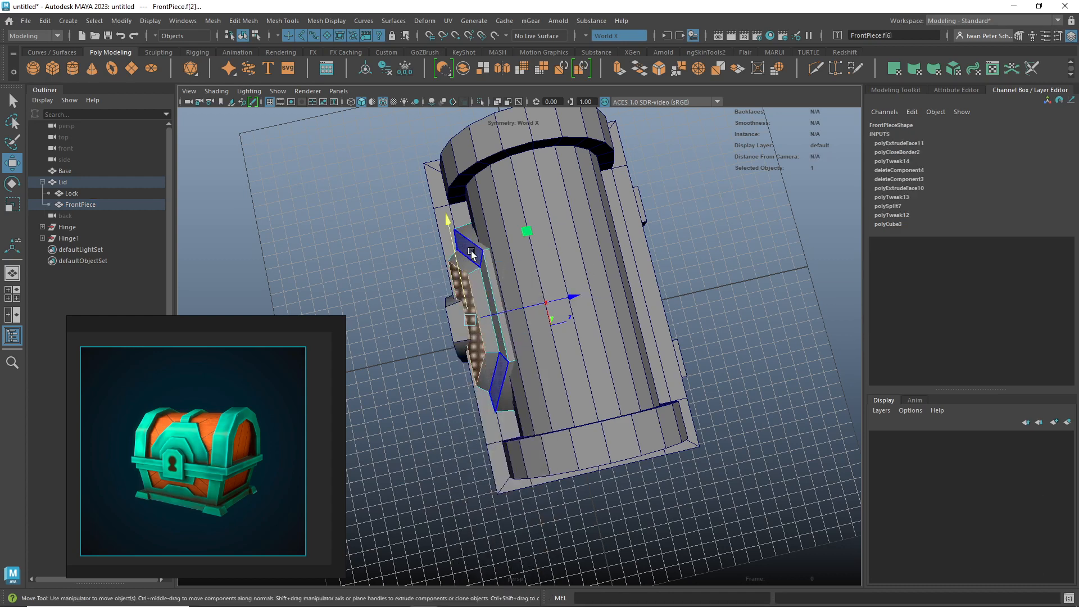
click(488, 292)
alt+drag(725, 314, 702, 315)
drag(586, 266, 584, 266)
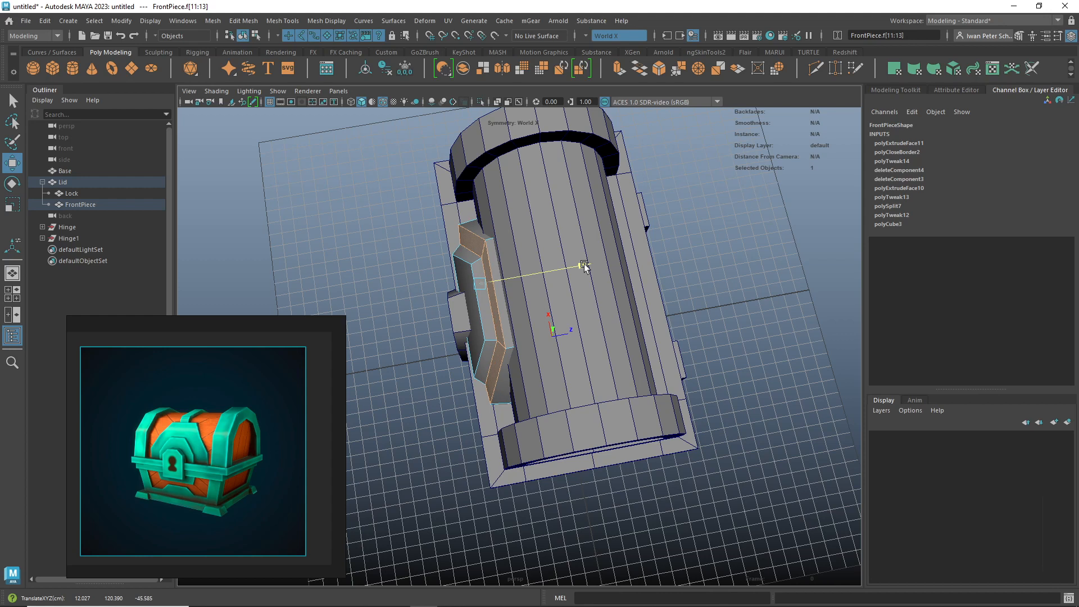
click(585, 320)
- Move the upper front edge of the Lock back toward the chest to about Z -61.1
right_drag(459, 330, 441, 298)
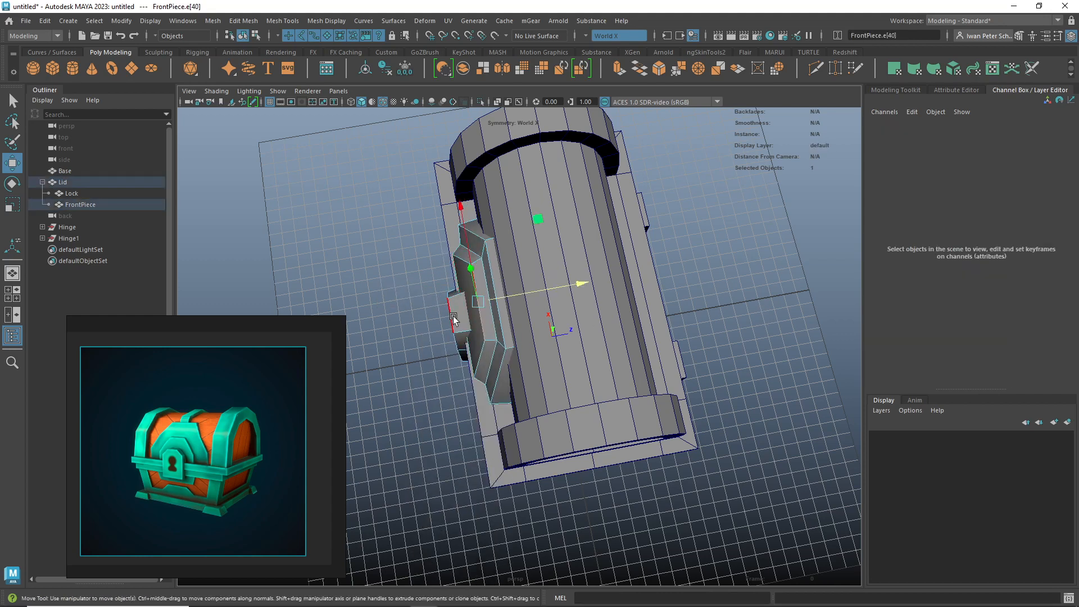
click(455, 316)
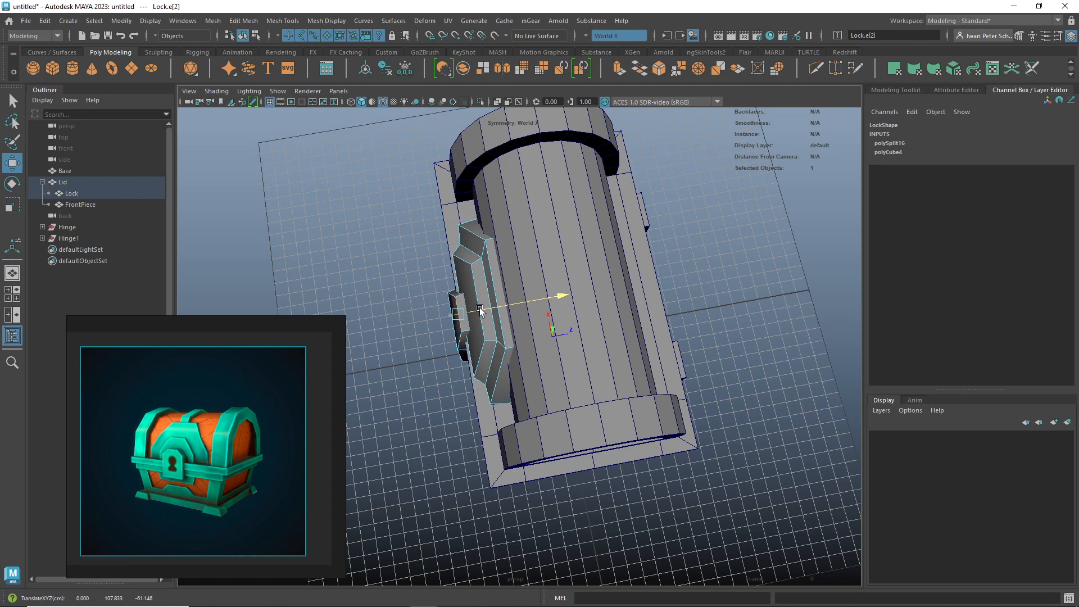
click(713, 317)
- Return to object selection and select the Lock and FrontPiece together under the Lid
alt+drag(713, 317, 655, 270)
alt+right_drag(655, 269, 599, 297)
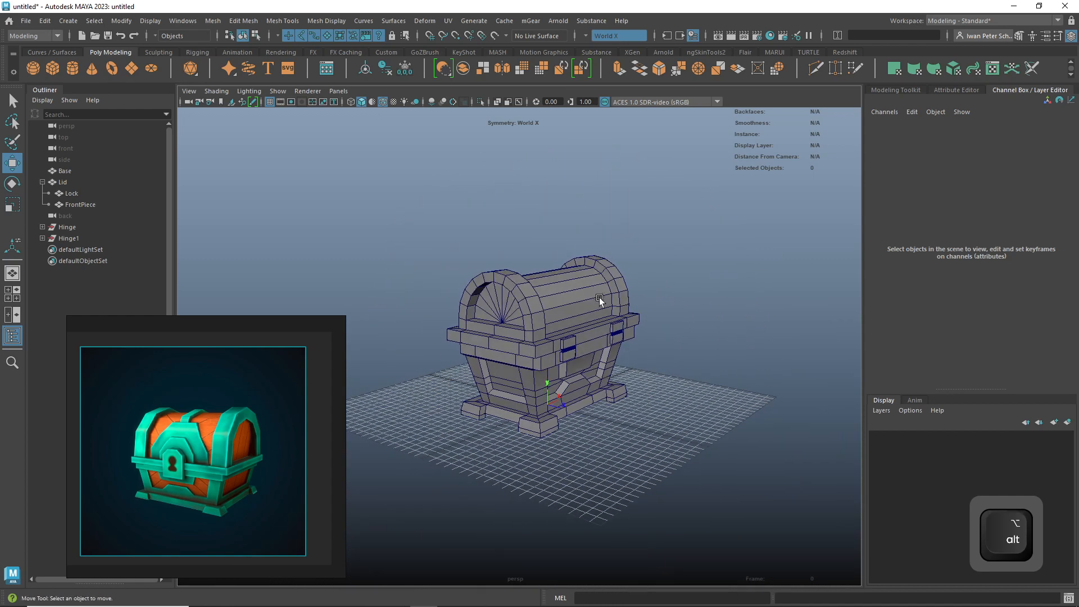
right_drag(526, 272, 574, 259)
alt+drag(610, 292, 708, 329)
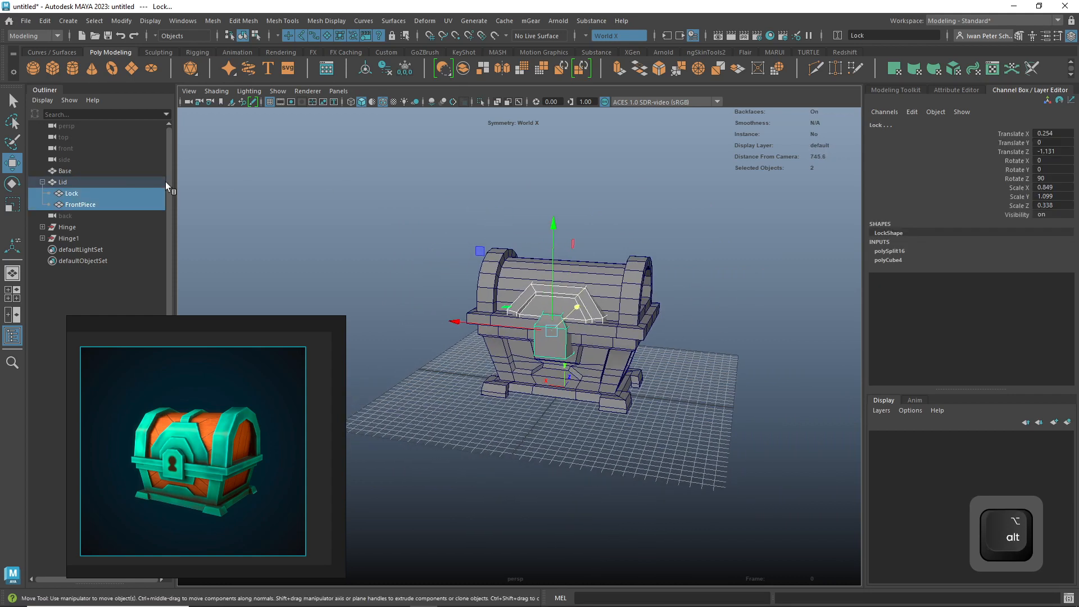
click(69, 197)
ctrl+click(71, 205)
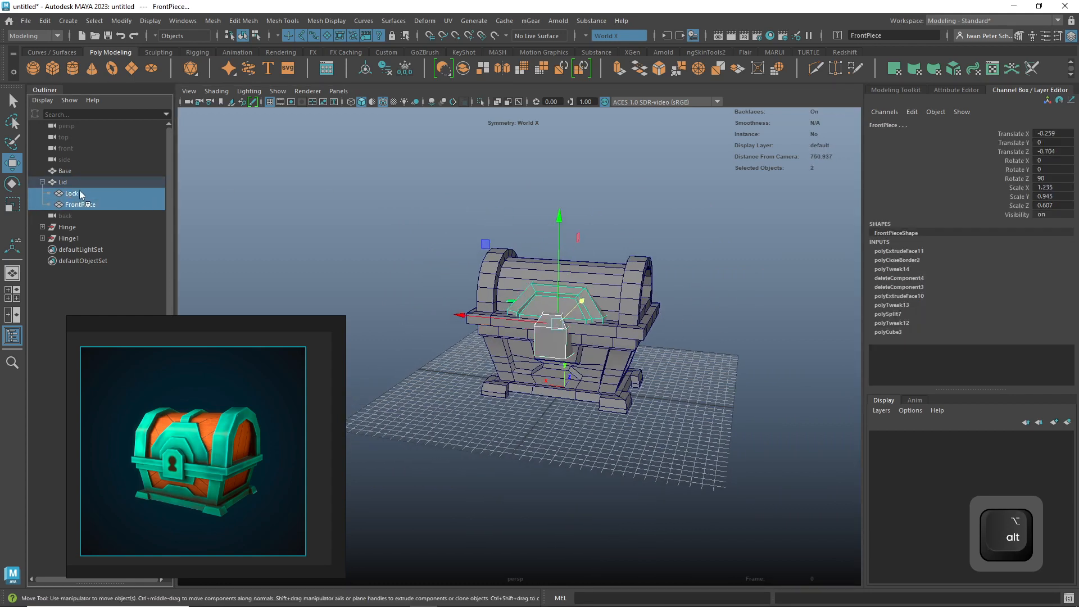
- Unparent Lock and FrontPiece from Lid, and group FrontPiece, Lock and Lid together
middle_drag(79, 173, 79, 174)
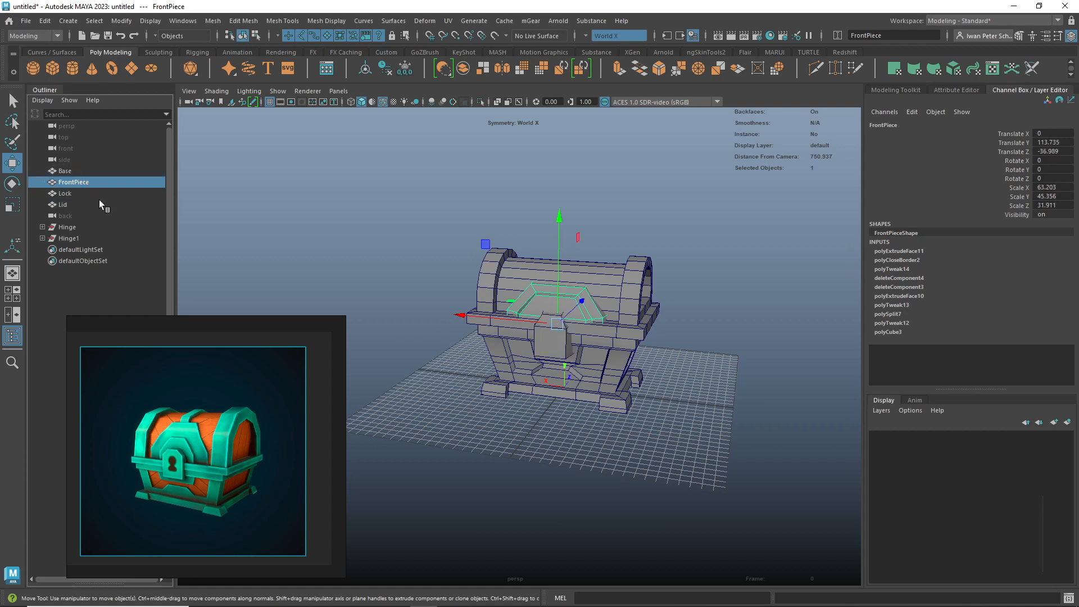
click(63, 206)
ctrl+click(76, 182)
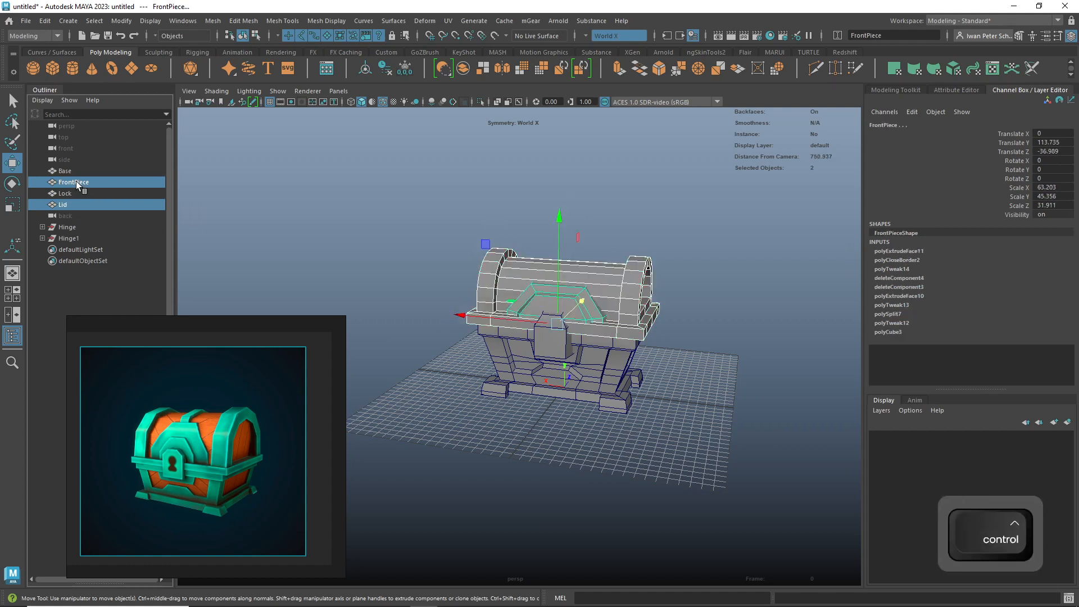
ctrl+click(64, 204)
shift+click(72, 207)
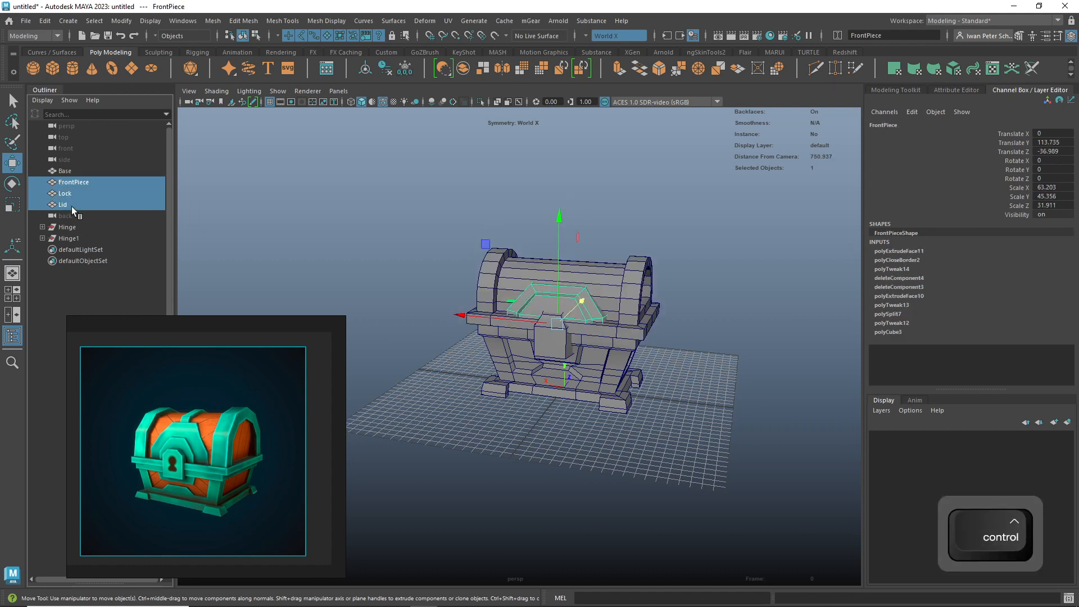
key(ctrl+g)
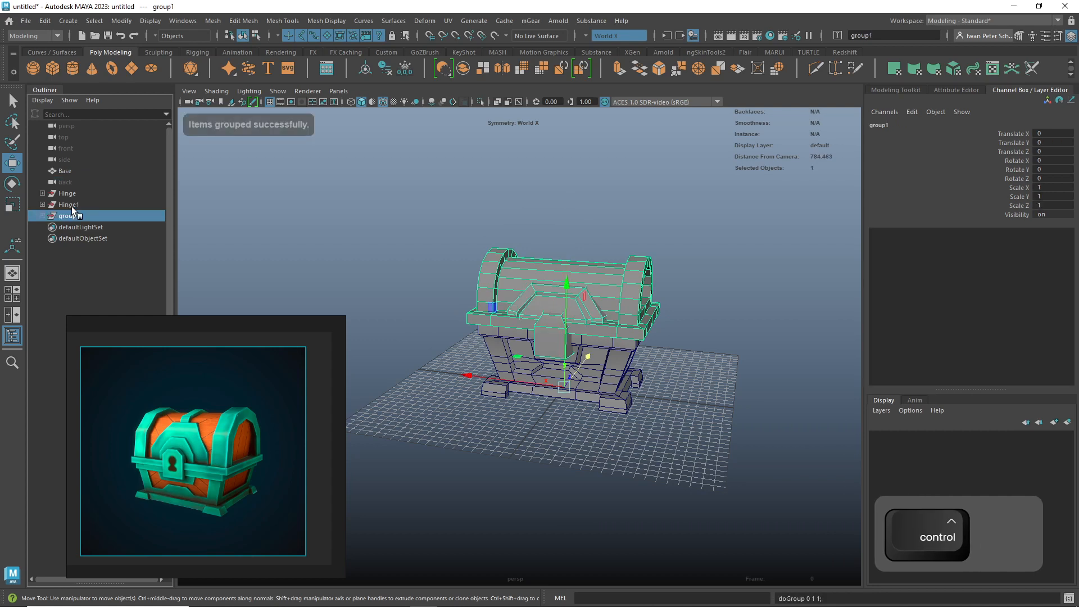
- Rename the new group of lid parts as Top
double_click(70, 218)
text(Top)
key(Return)
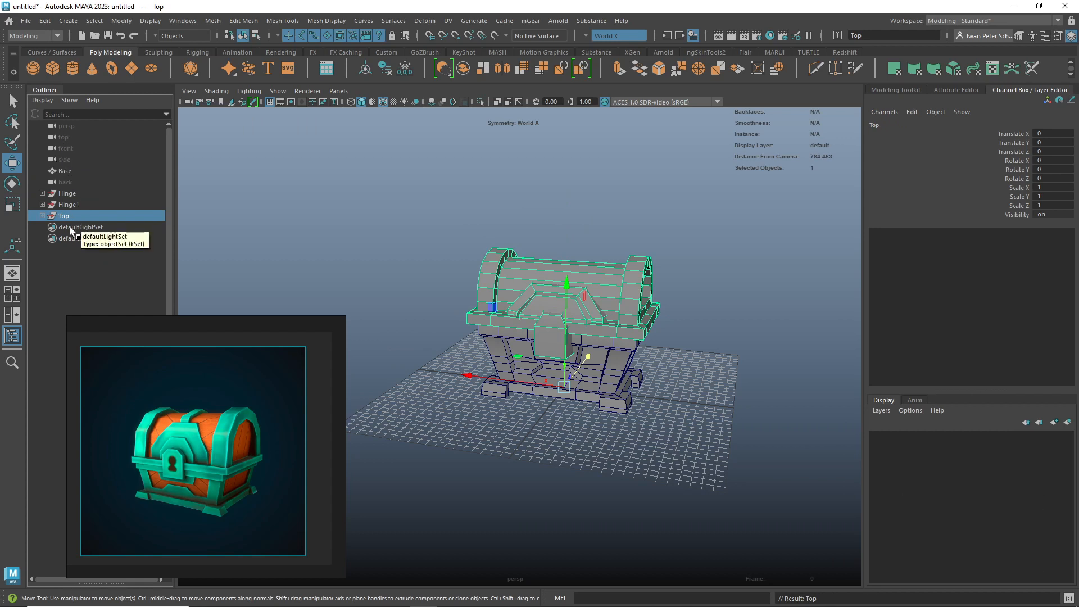
- Examine the contents of the Top, Hinge1 and Hinge groups and check which geometry belongs to Base
click(39, 218)
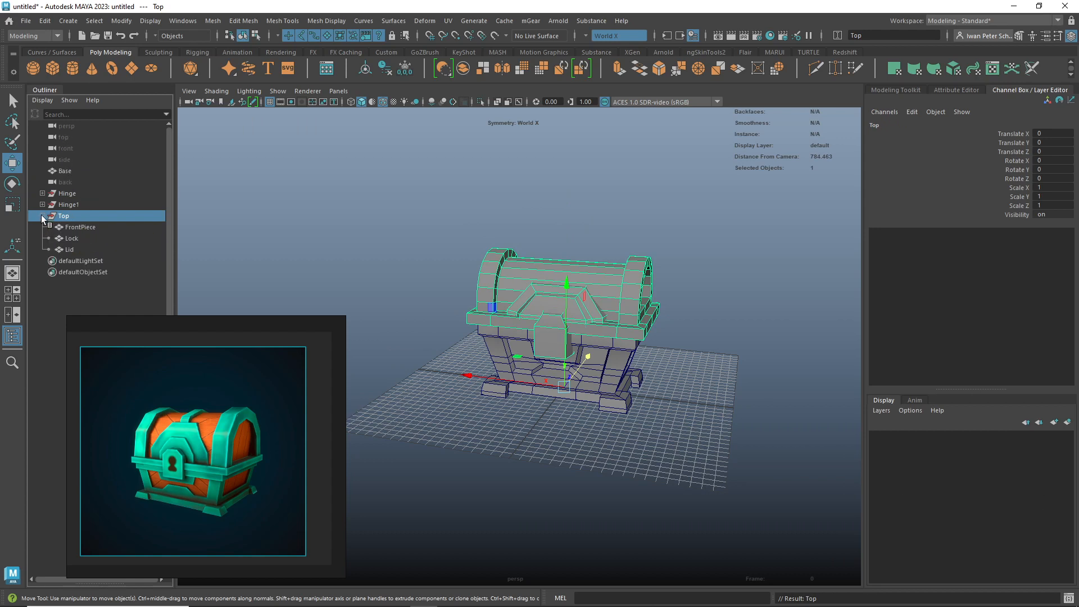
click(42, 205)
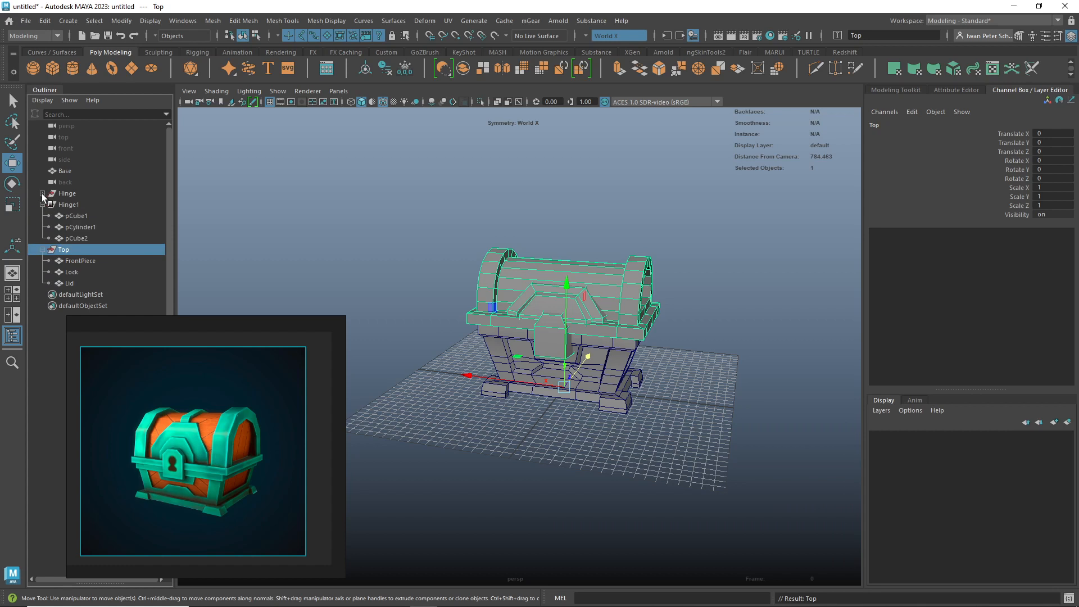
click(42, 193)
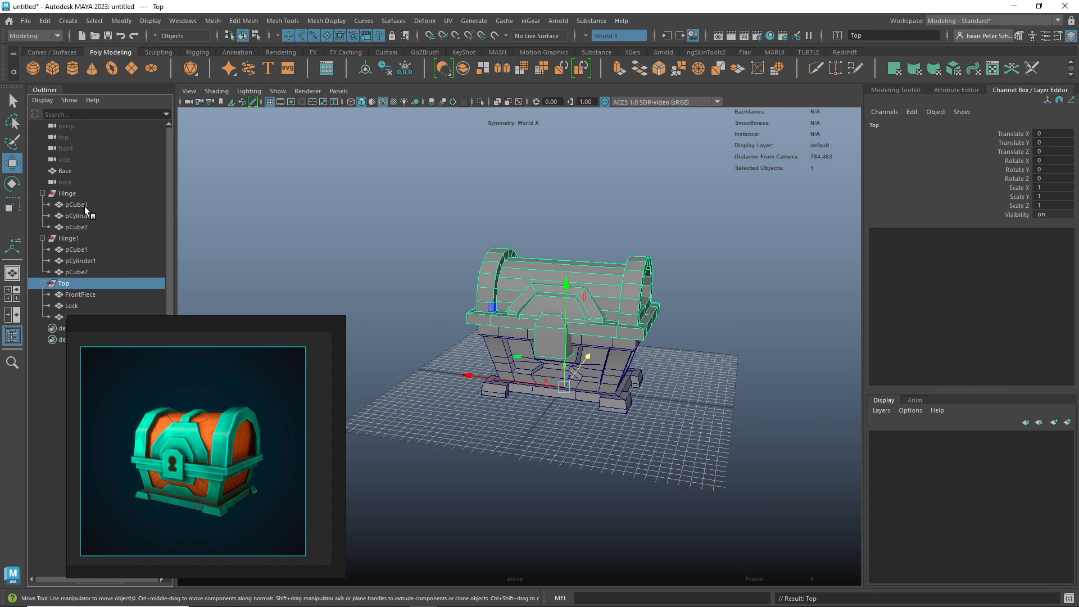
click(42, 193)
click(42, 205)
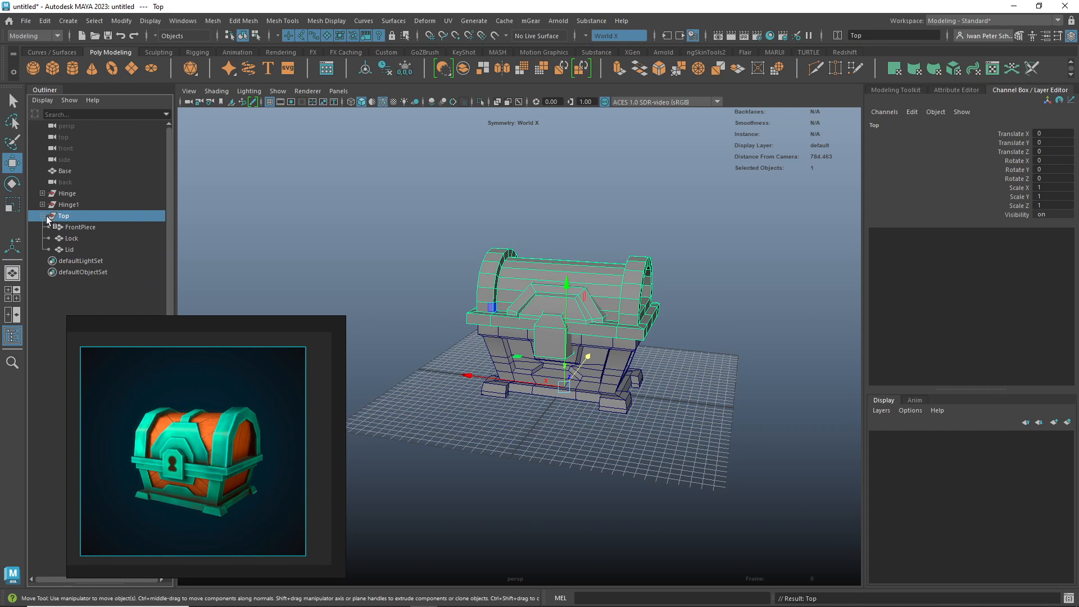
click(42, 216)
click(66, 172)
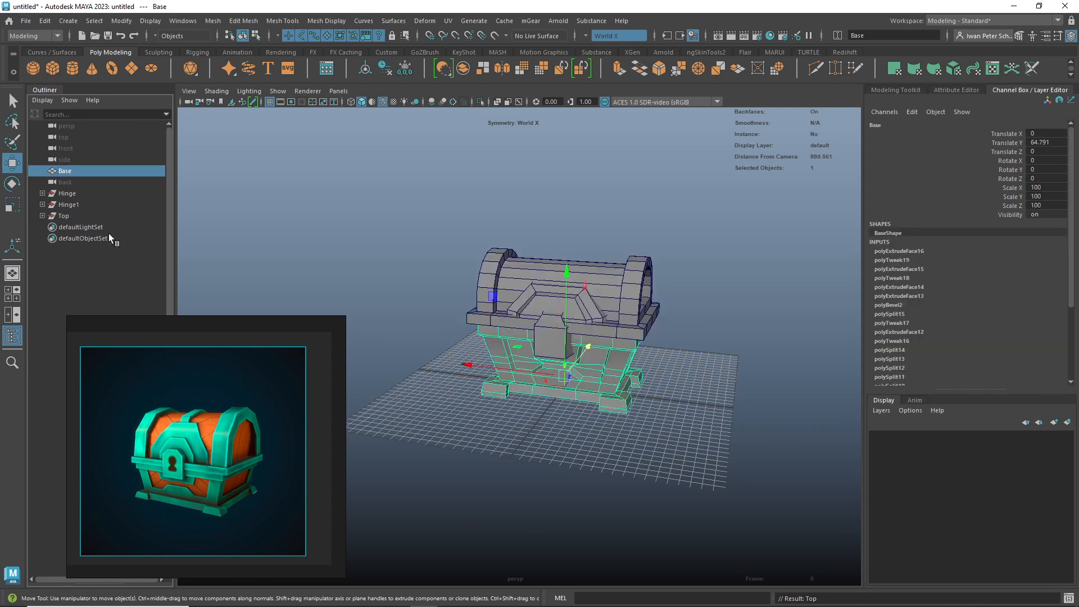
click(103, 265)
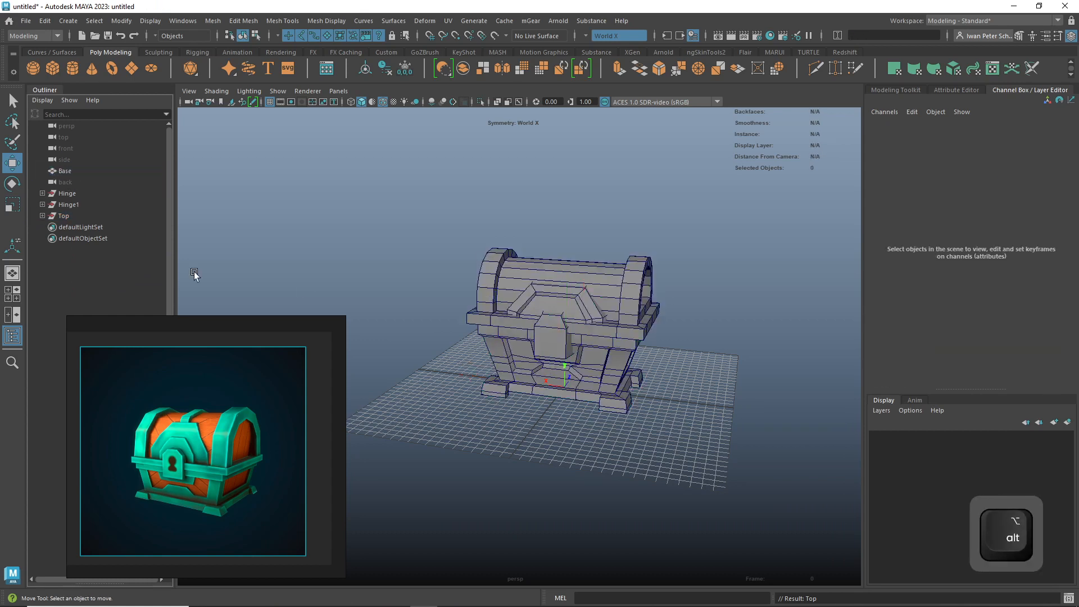
- Isolate the chest's Base object in the viewport
key(space)
alt+drag(764, 290, 710, 302)
scroll(712, 294, up, 3)
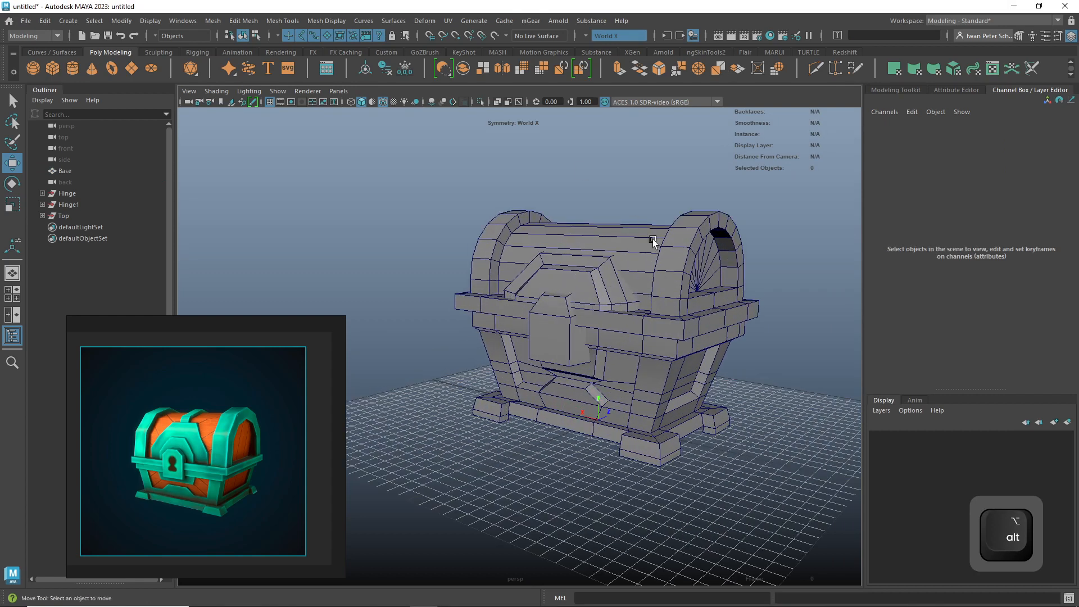
alt+drag(652, 182, 592, 224)
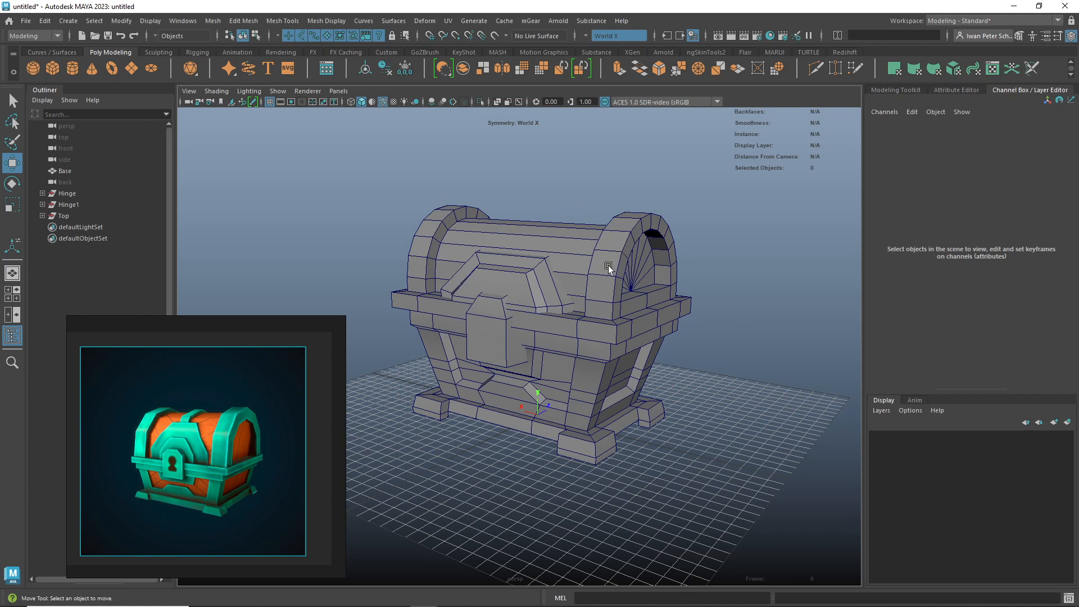
alt+drag(698, 198, 684, 235)
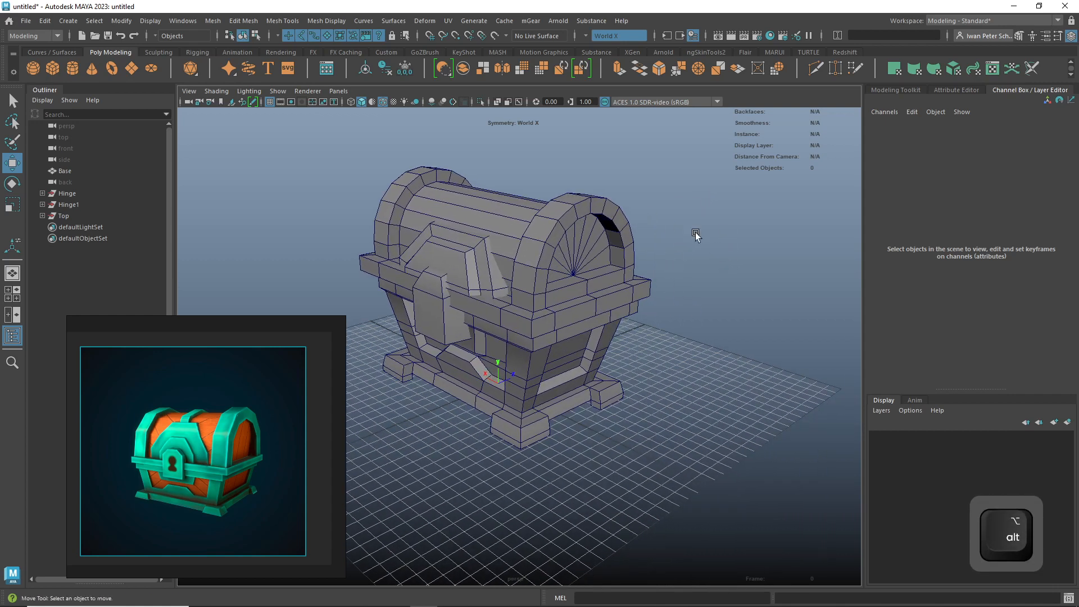
alt+drag(663, 250, 653, 256)
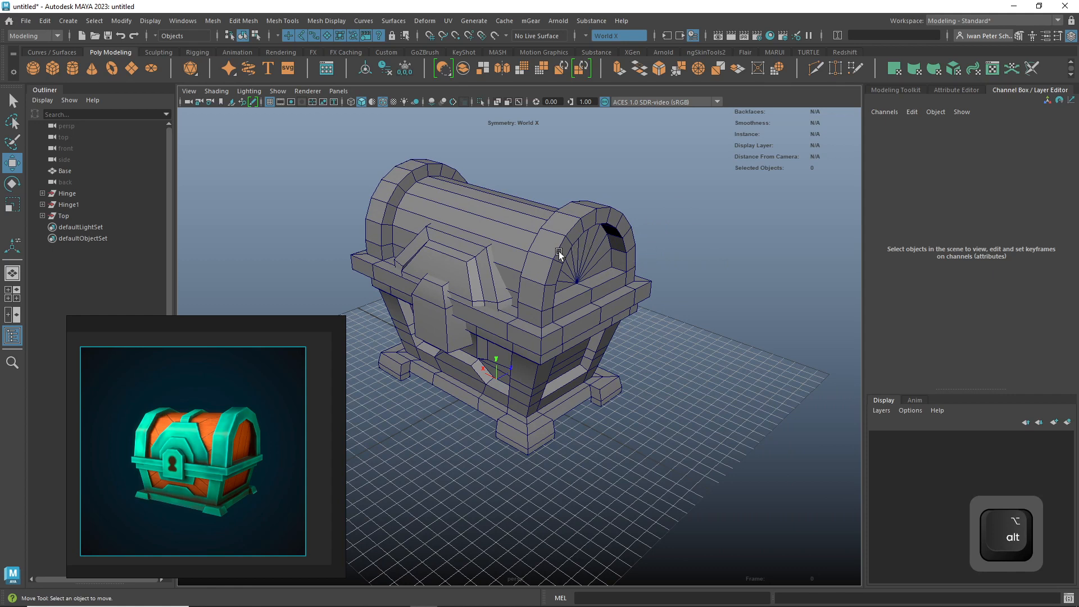
click(540, 376)
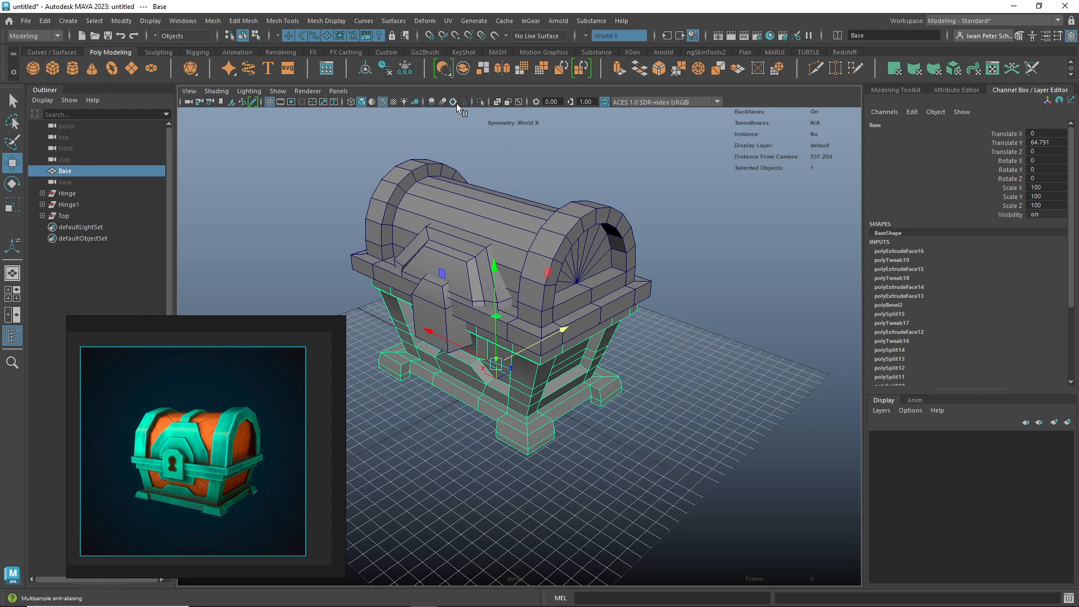
click(480, 102)
mouse_move(646, 345)
alt+mouse_down()
mouse_move(688, 379)
mouse_move(625, 352)
mouse_move(699, 354)
mouse_move(643, 333)
alt+mouse_up()
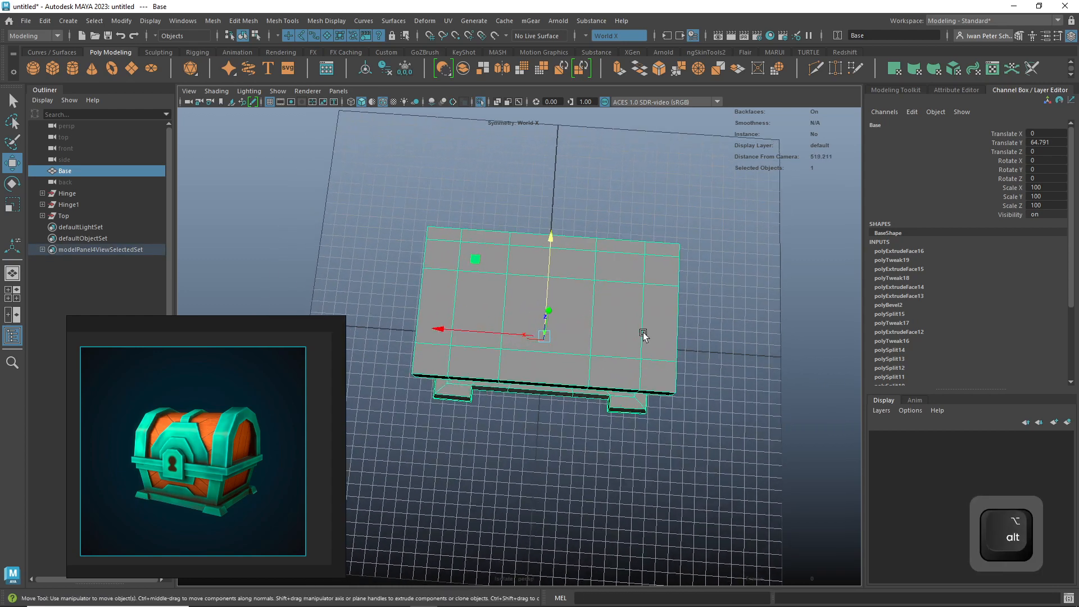
- Select all the faces on the upper surface of the Base object
mouse_move(624, 331)
right_down()
mouse_move(630, 288)
mouse_move(622, 316)
right_up()
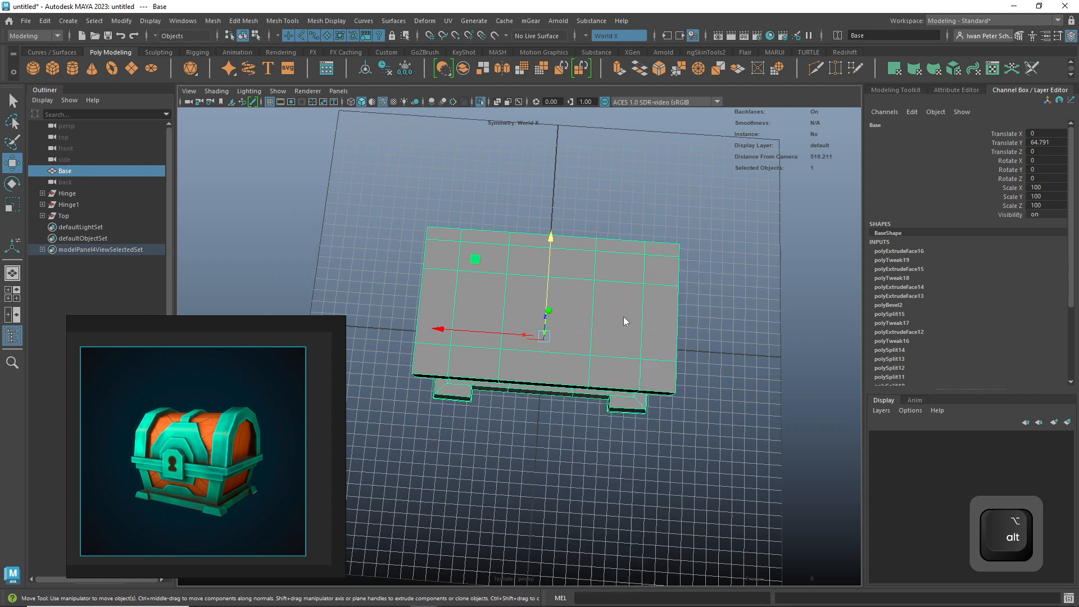
click(662, 321)
shift+click(617, 250)
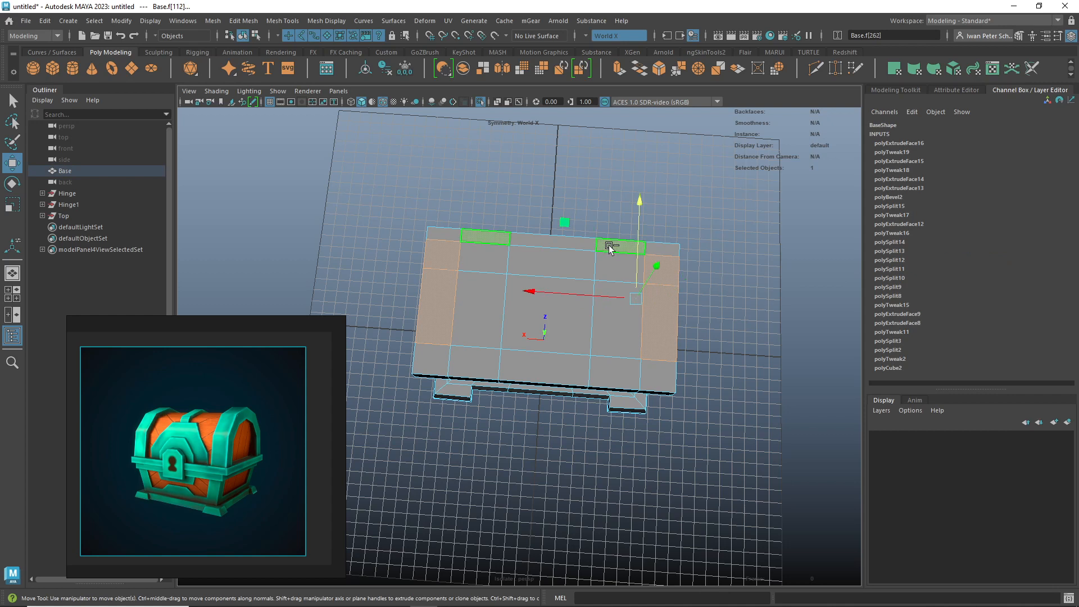
shift+click(441, 234)
shift+click(489, 255)
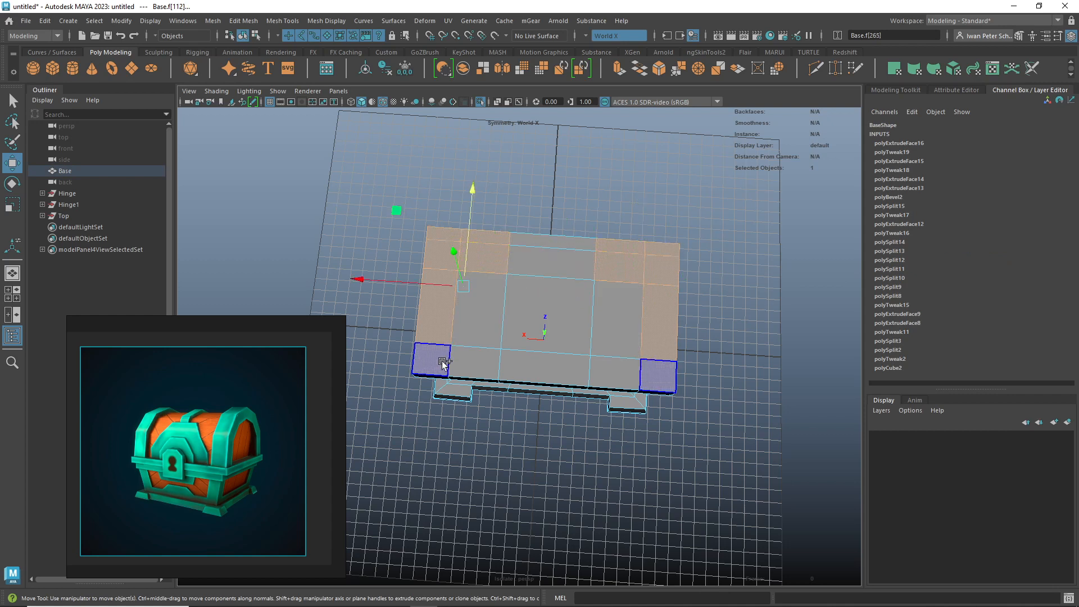
shift+click(484, 365)
shift+click(489, 318)
shift+click(544, 358)
shift+click(562, 323)
shift+click(569, 268)
shift+click(570, 243)
alt+drag(612, 273, 747, 357)
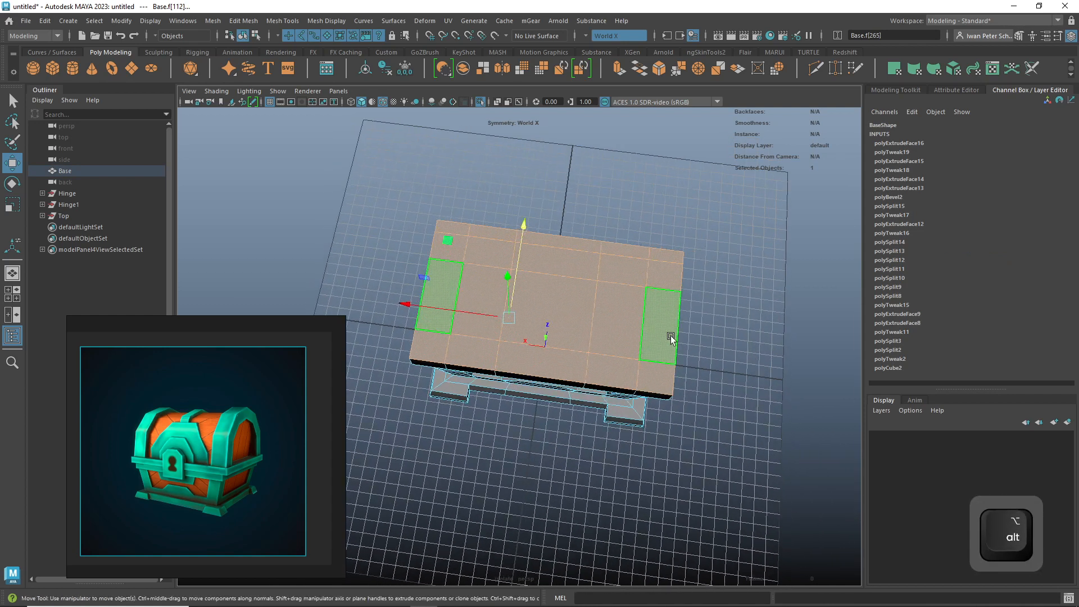
- Try extruding the selected upper faces with an offset of 7.4, and undo it
shift+right_drag(660, 337, 656, 363)
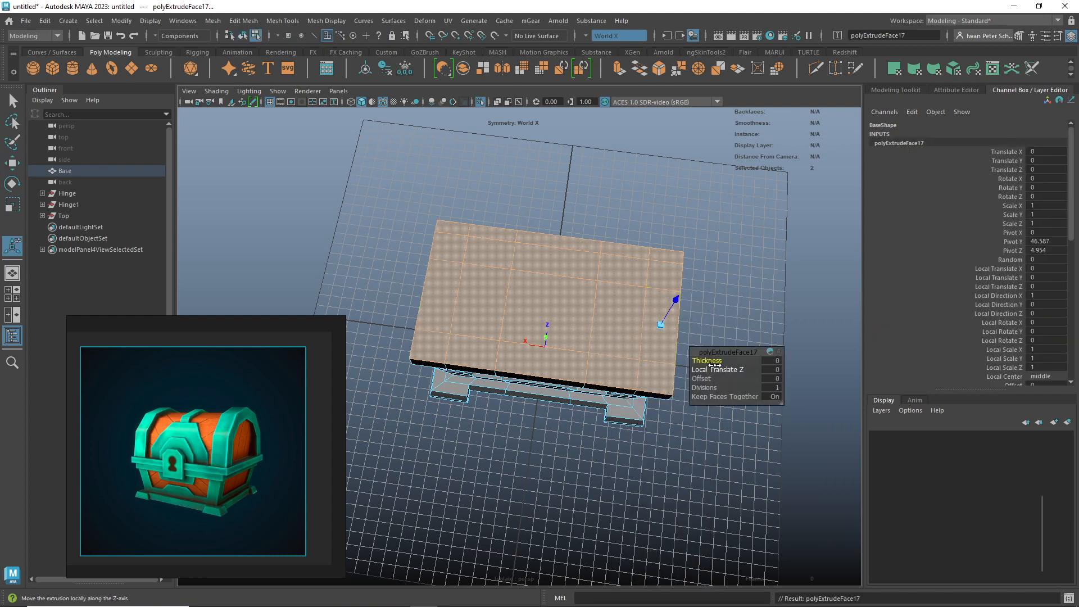
drag(701, 378, 752, 367)
scroll(735, 296, up, 5)
scroll(734, 296, down, 2)
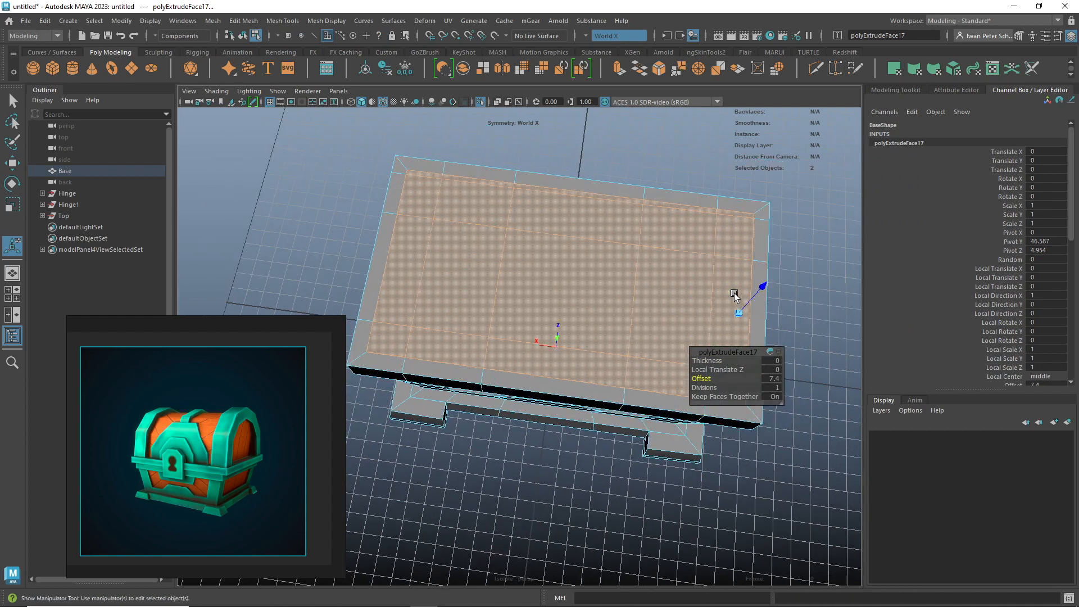
drag(701, 377, 712, 377)
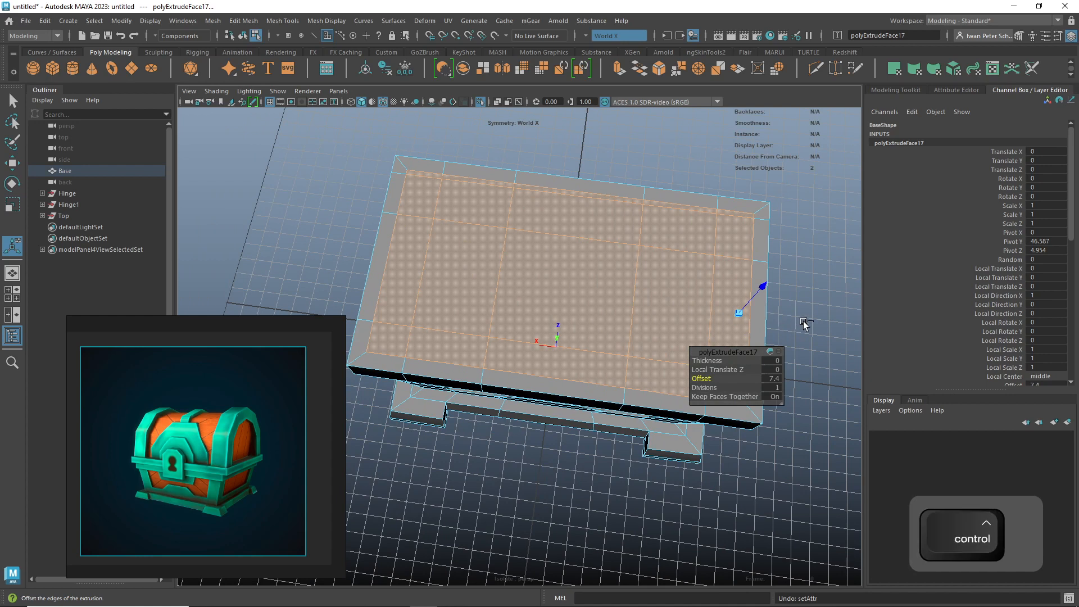
key(ctrl+z)
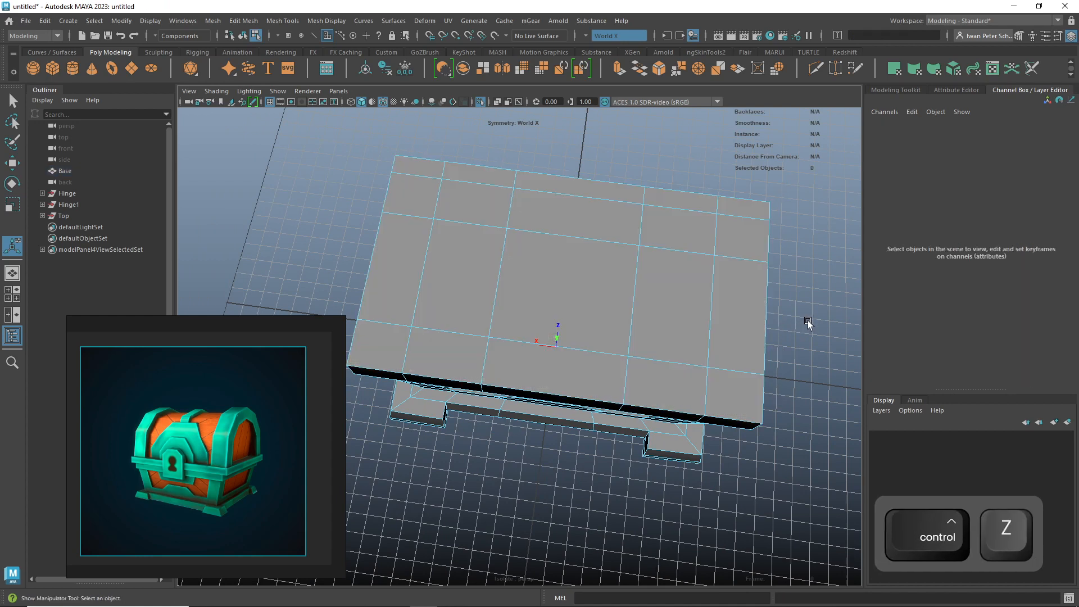
- Reselect the faces covering the upper surface of the Base, using World X symmetry
alt+drag(807, 321, 721, 343)
click(627, 210)
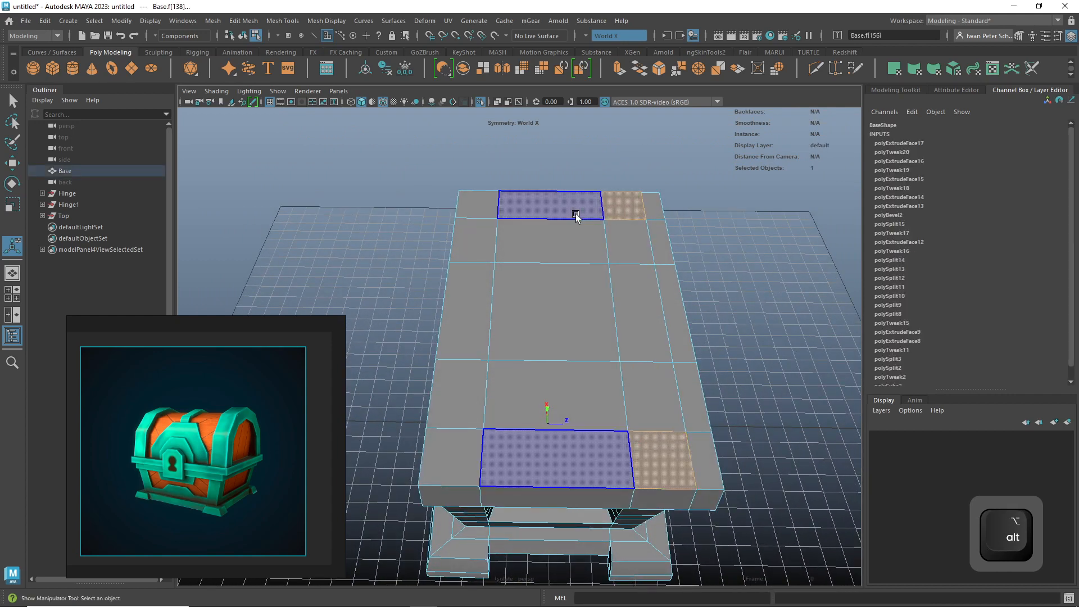
shift+click(564, 214)
shift+click(478, 211)
shift+click(477, 240)
shift+click(537, 244)
shift+click(476, 299)
shift+click(558, 315)
shift+click(643, 371)
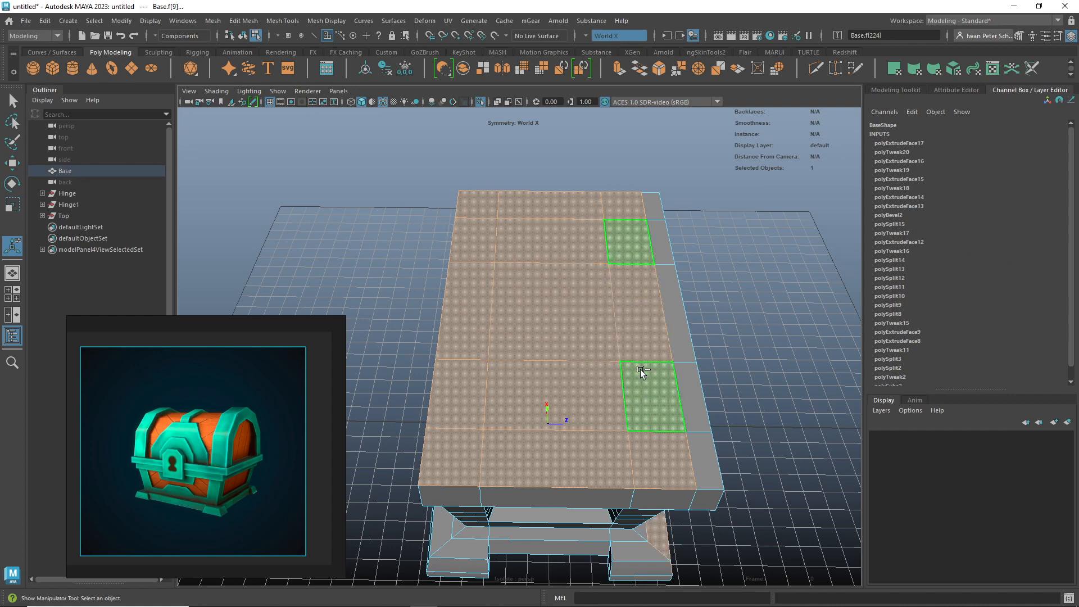
- Extrude the selected upper faces with an offset of 12.7 to form an inset rim
shift+right_drag(648, 395, 645, 360)
drag(702, 379, 785, 373)
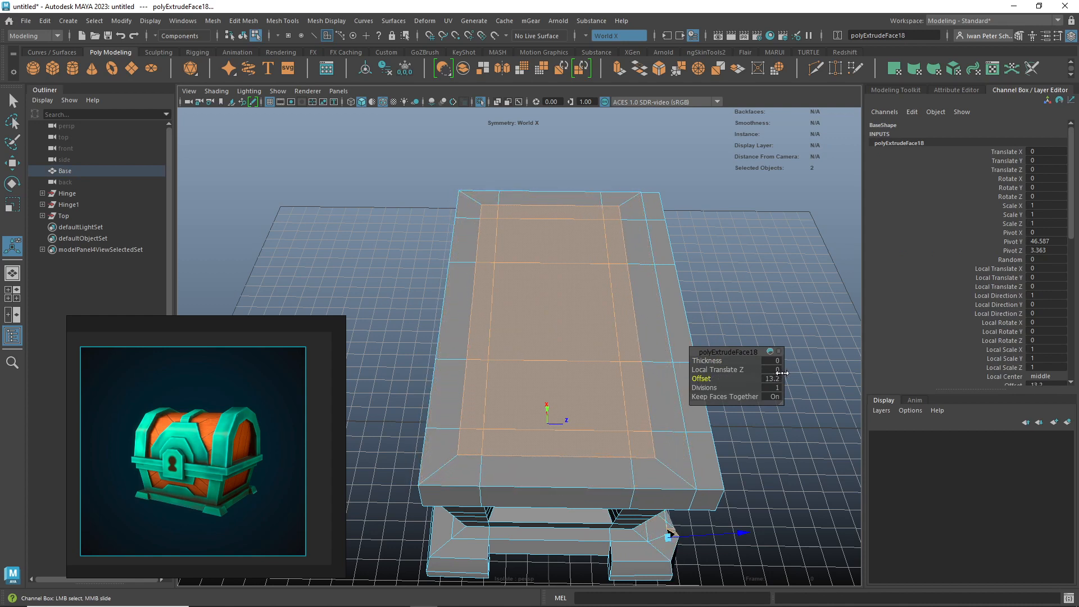
drag(783, 373, 780, 375)
mouse_move(753, 292)
alt+mouse_down()
mouse_move(736, 453)
mouse_move(854, 272)
mouse_move(747, 286)
alt+mouse_up()
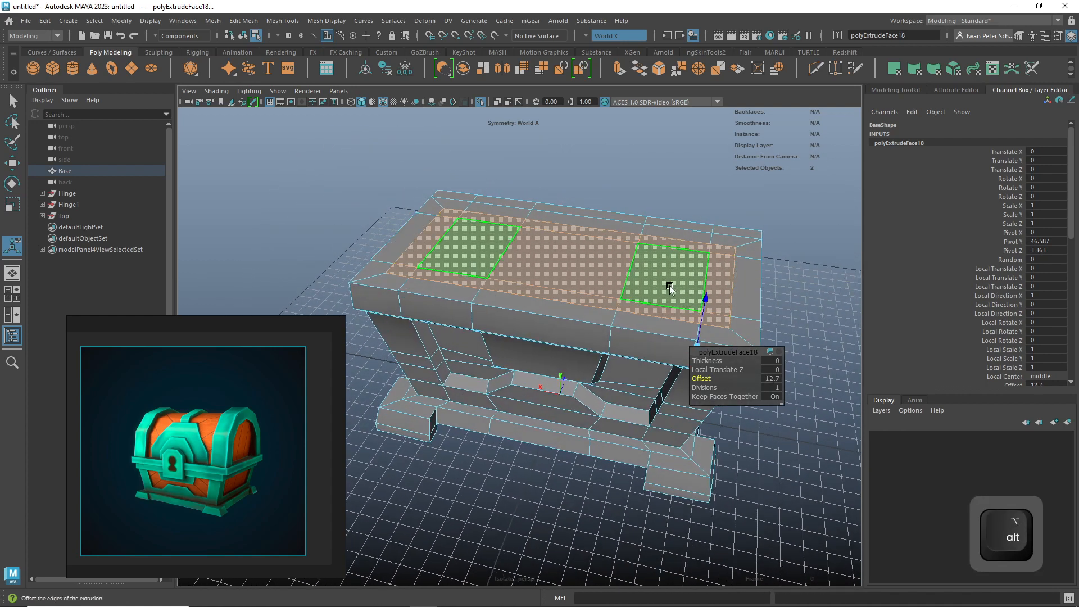
- Extrude the inset faces down into the Base with a thickness of -40.3
click(899, 90)
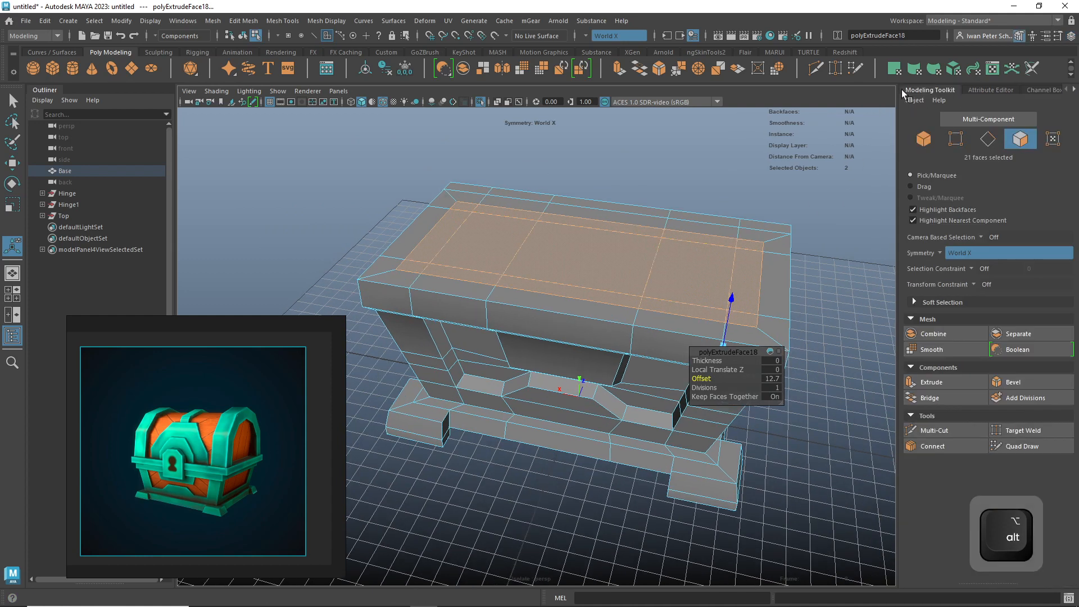
click(944, 380)
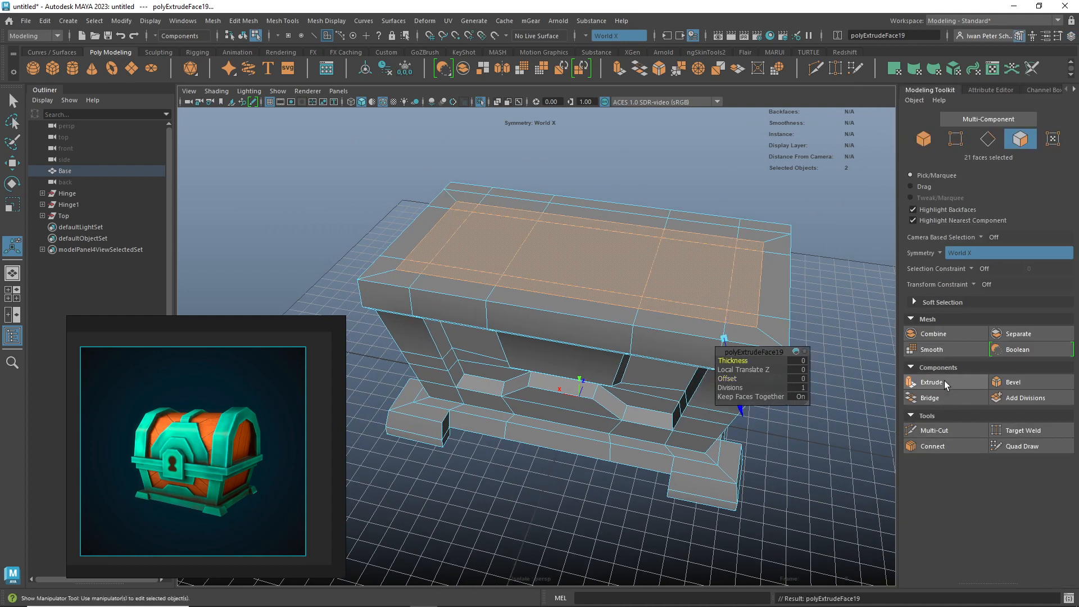
drag(746, 361, 551, 436)
alt+drag(521, 498, 671, 248)
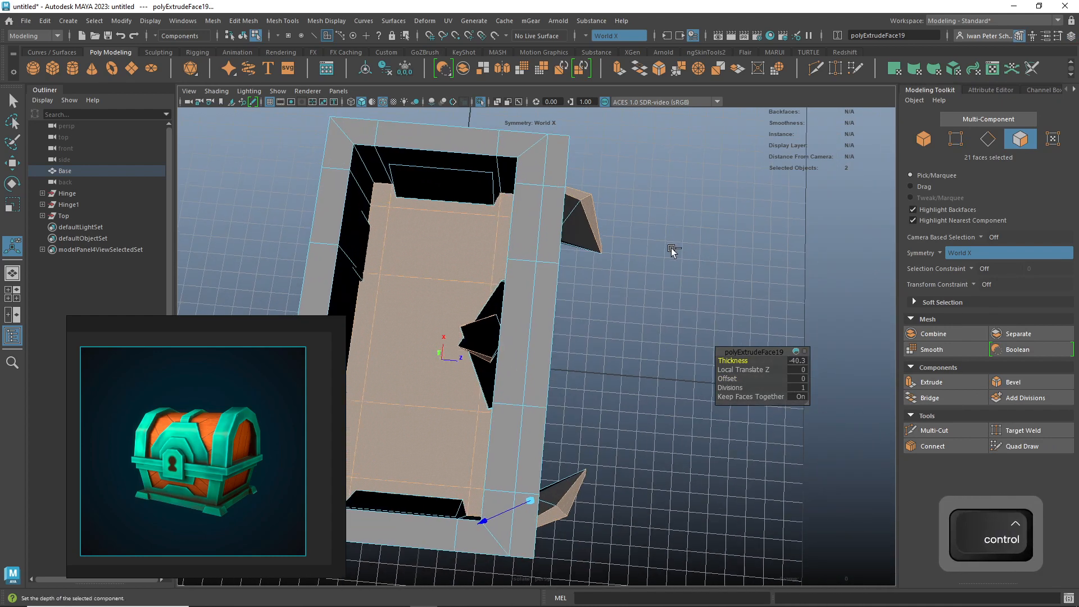
- Undo the inward extrusion, the inset extrusion and part of the face selection
key(ctrl+z)
key(ctrl+z)
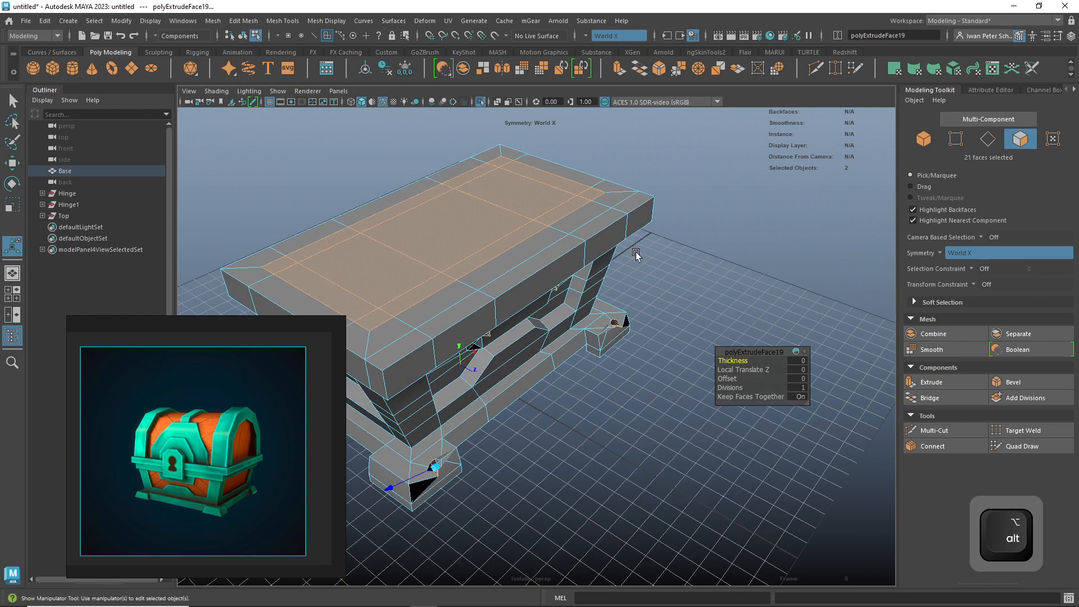
key(ctrl+z)
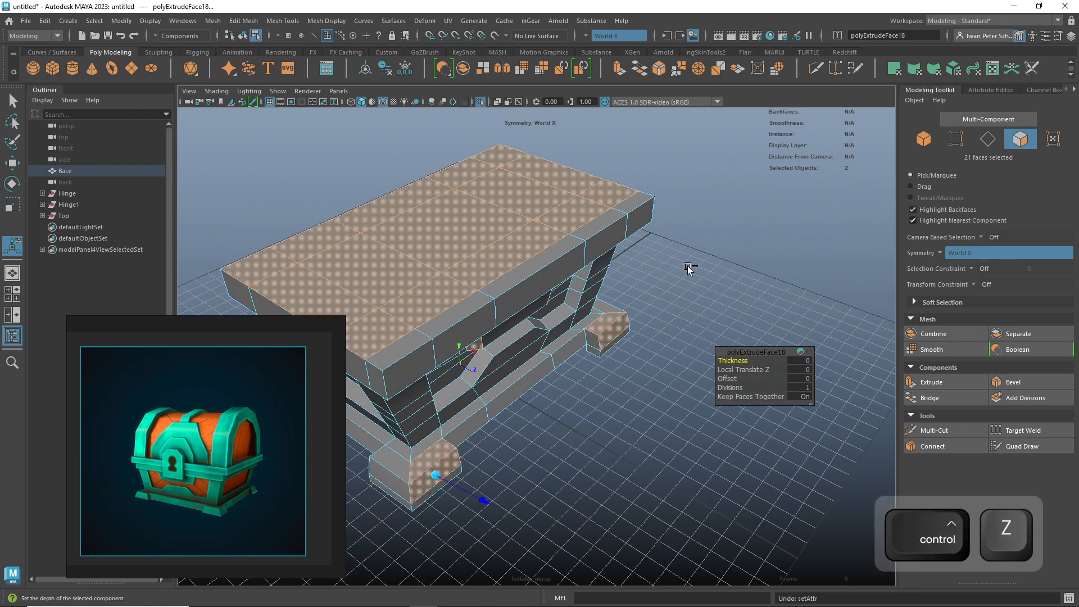
key(ctrl+z)
key(ctrl+z)
key(ctrl+z)
key(ctrl+z)
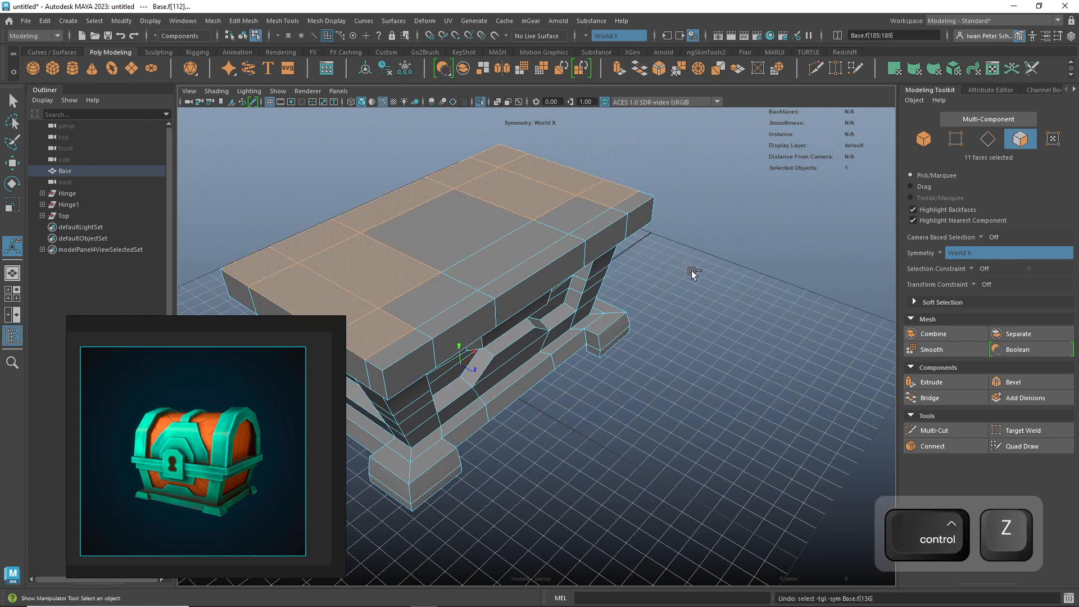
- Undo the remaining face selections on the Base's upper surface and clear the selection
key(ctrl+z)
key(ctrl+z)
key(ctrl+z)
key(ctrl+z)
key(ctrl+z)
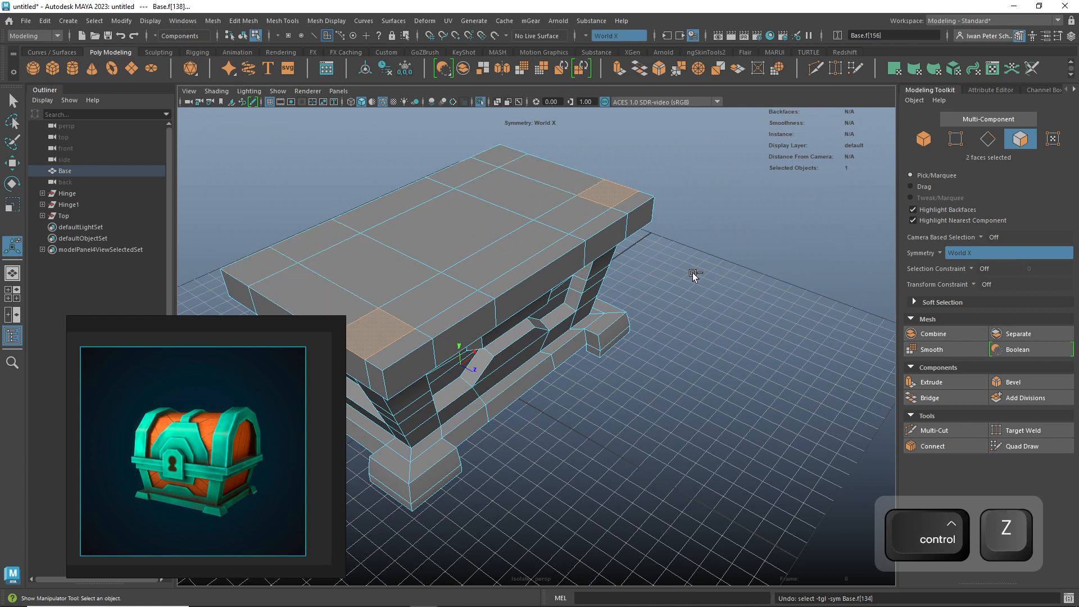
click(692, 272)
mouse_move(695, 275)
alt+mouse_down()
mouse_move(723, 301)
mouse_move(776, 303)
mouse_move(696, 292)
alt+mouse_up()
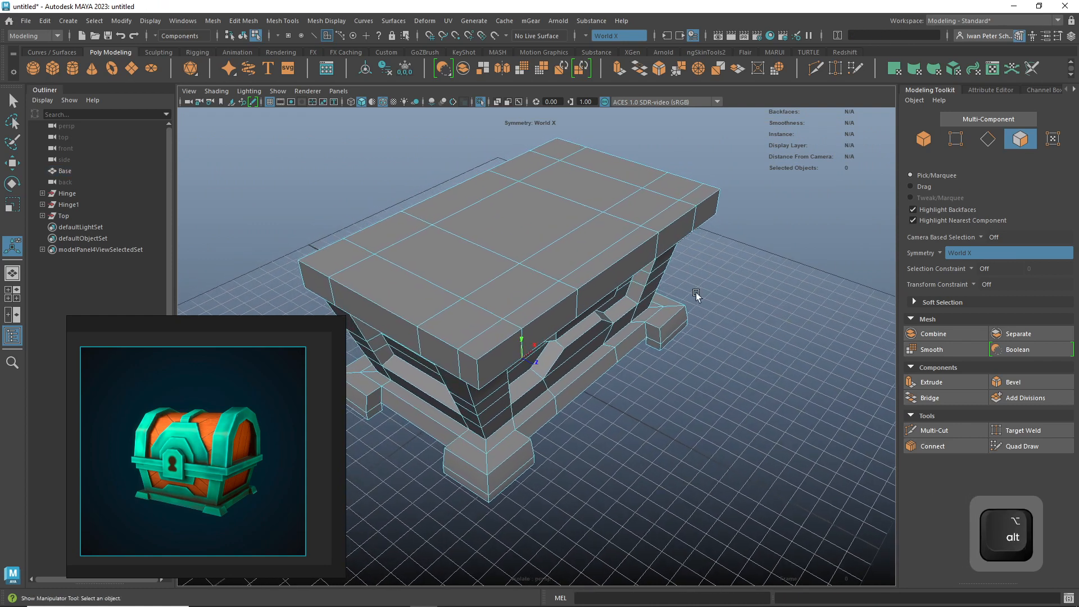
- Select the Base's upper faces with World X symmetry, leaving out the outermost strip along the front edge
alt+drag(511, 298, 530, 364)
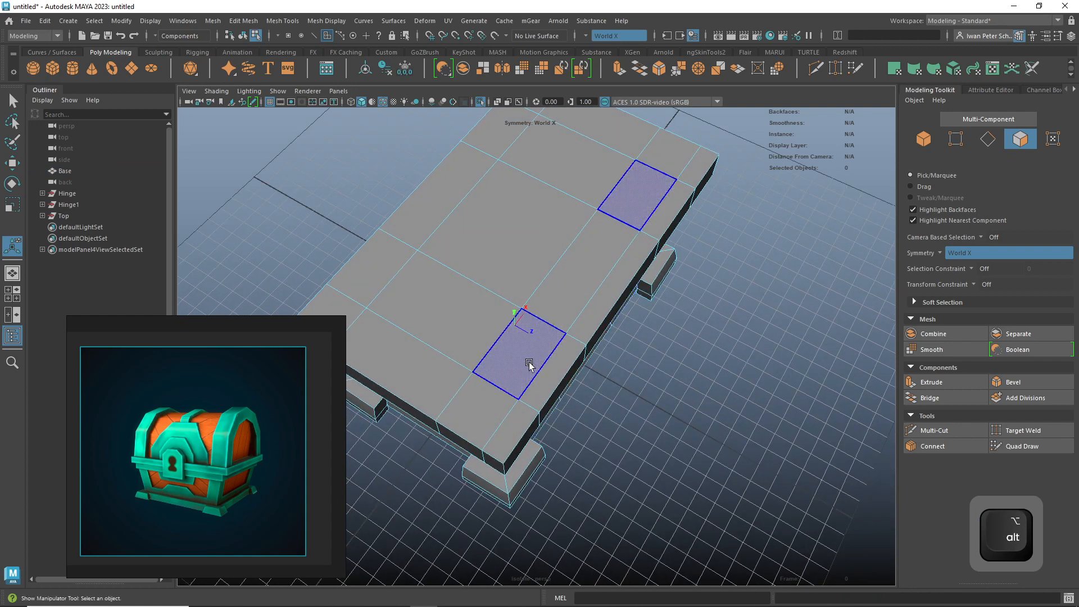
double_click(507, 370)
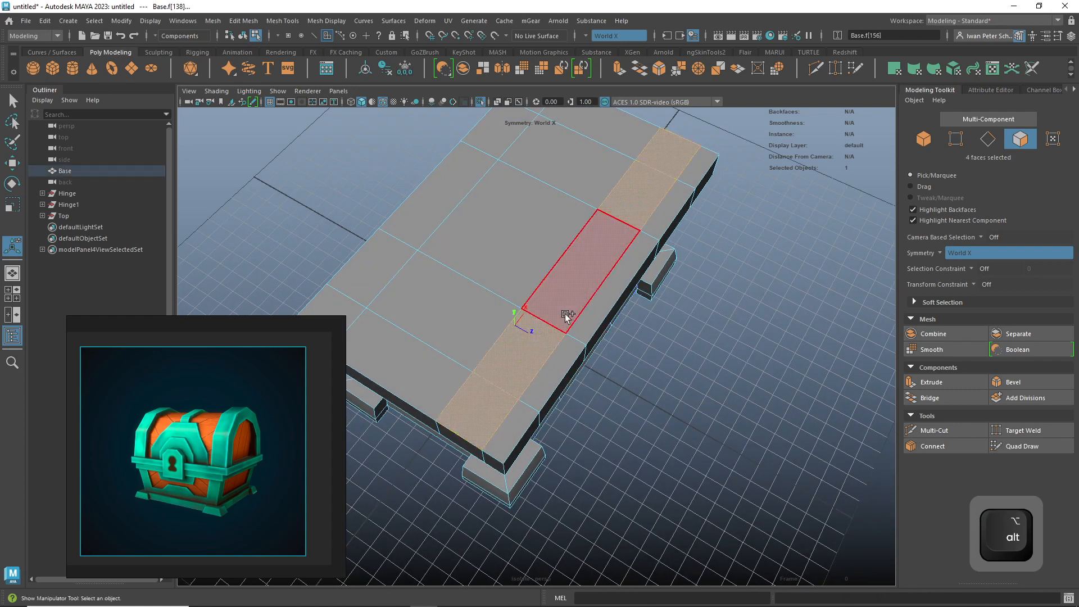
shift+click(624, 136)
shift+click(568, 173)
shift+click(482, 233)
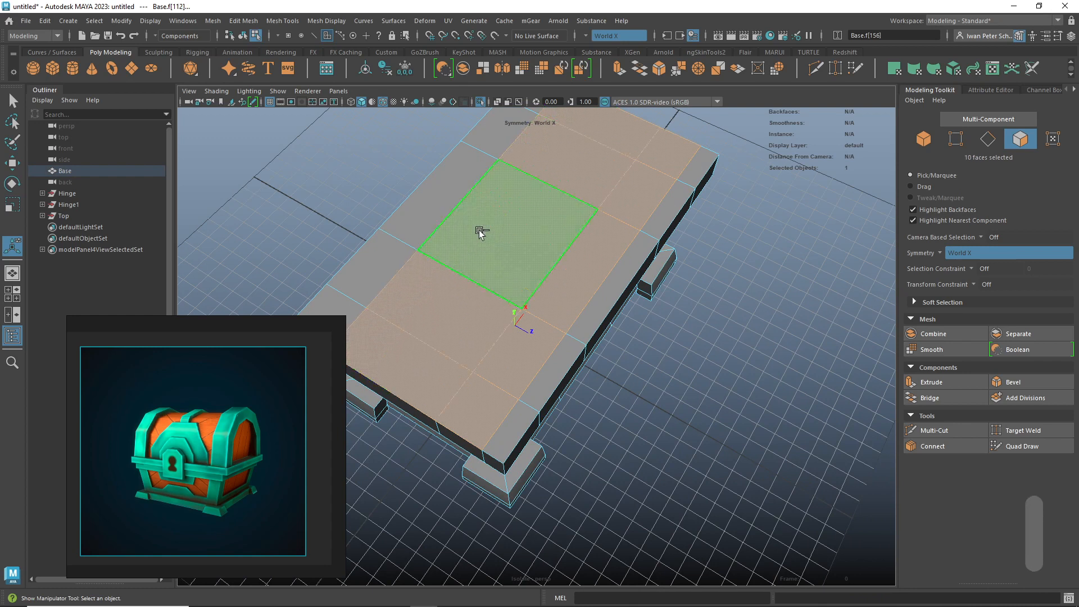
shift+click(417, 214)
shift+click(371, 284)
shift+click(335, 300)
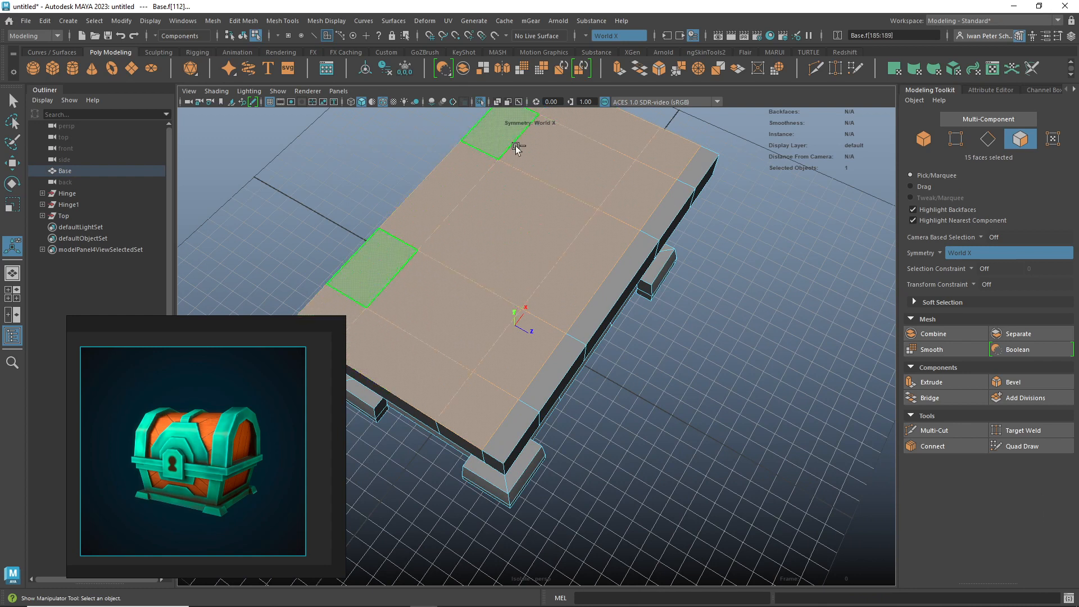
- Extrude the selected upper faces of the Base with an offset of about 12 to form an inset rim
alt+middle_drag(769, 330, 766, 341)
alt+drag(766, 341, 796, 369)
shift+right_drag(606, 330, 606, 379)
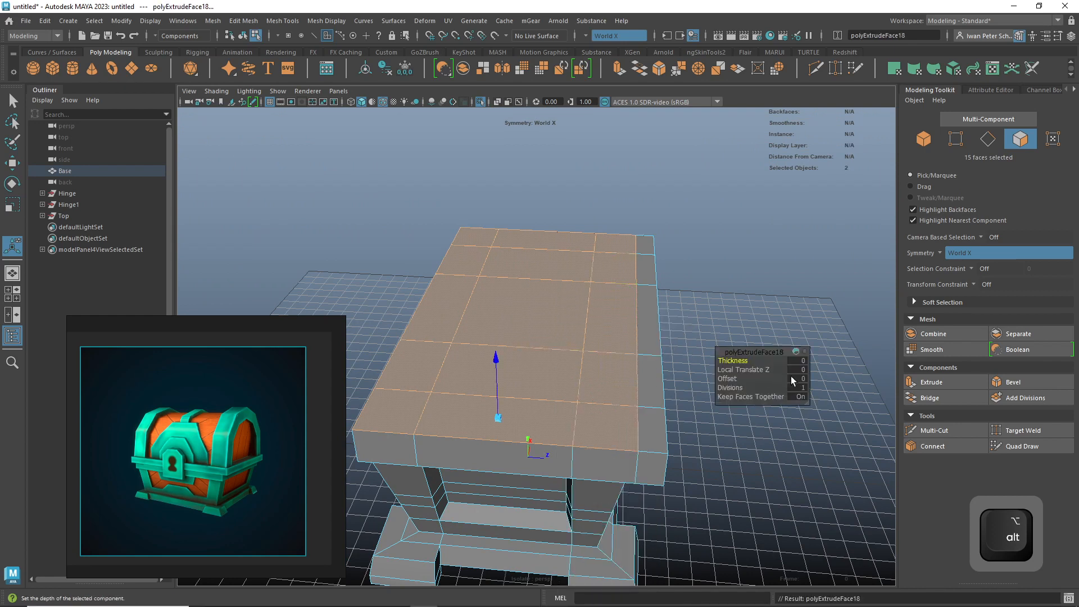
drag(733, 379, 788, 377)
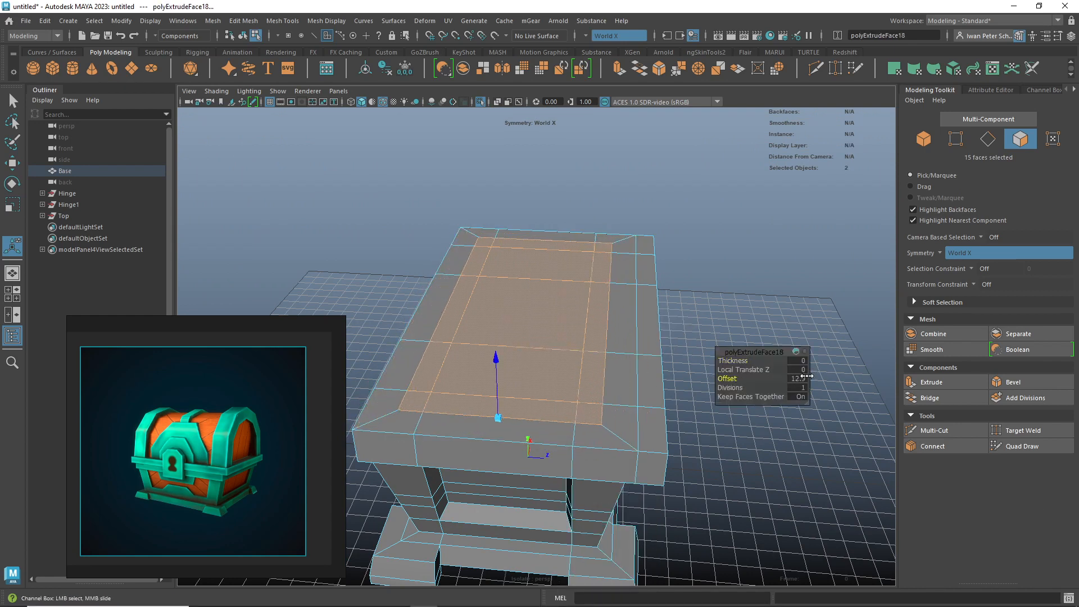
- Extrude the inset faces down into the Base with a Local Translate Z of -36.54
alt+drag(806, 376, 863, 453)
shift+right_drag(676, 351, 674, 364)
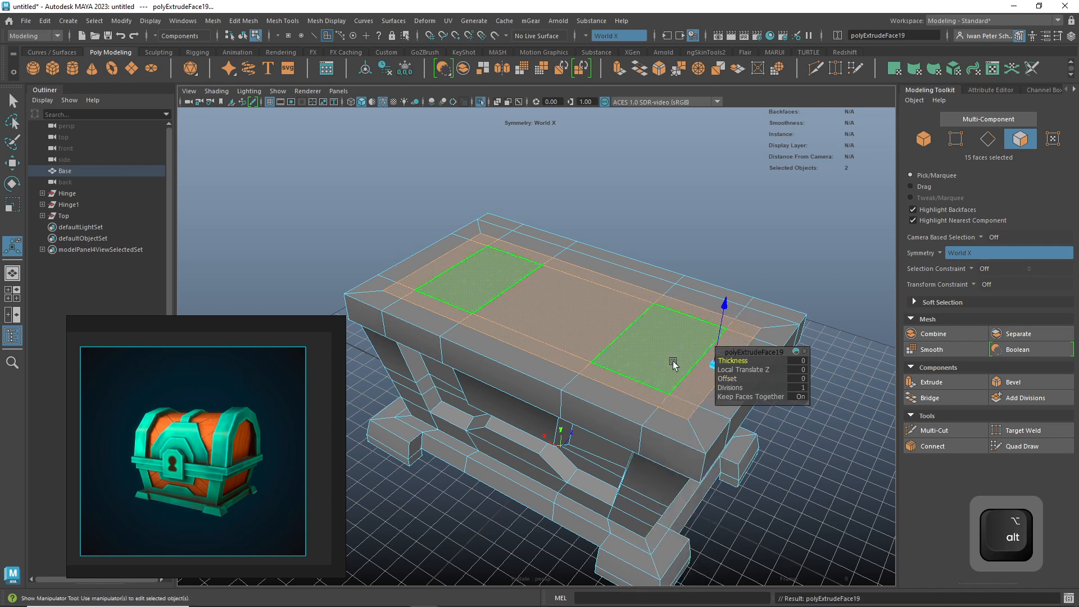
drag(724, 305, 717, 380)
alt+drag(773, 248, 702, 289)
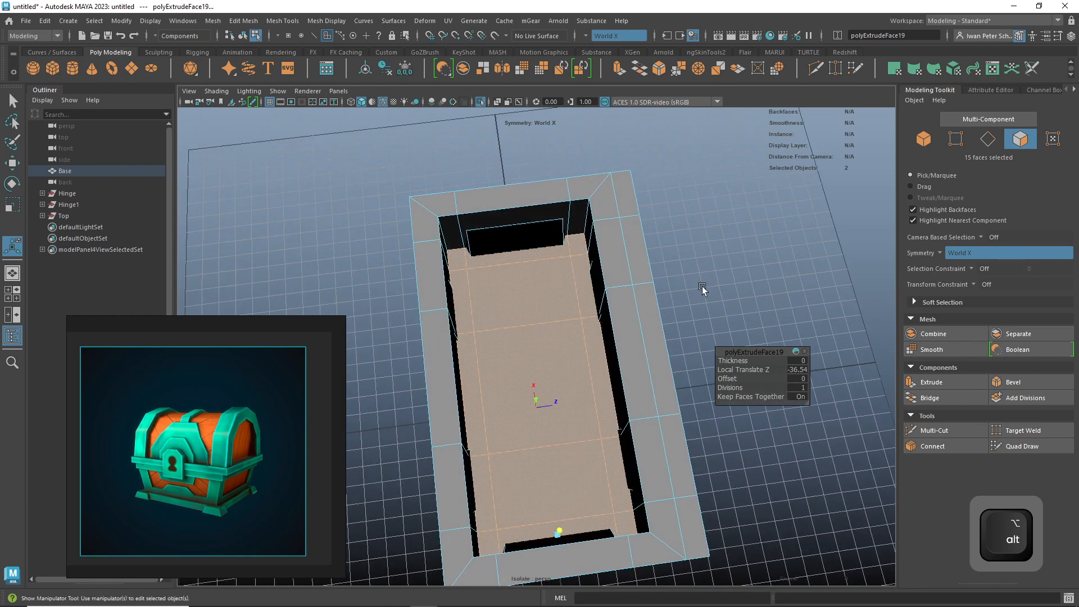
- Scale the Base's cavity floor to taper the inner walls and adjust the floor's height
key(r)
drag(643, 417, 601, 409)
drag(529, 336, 846, 336)
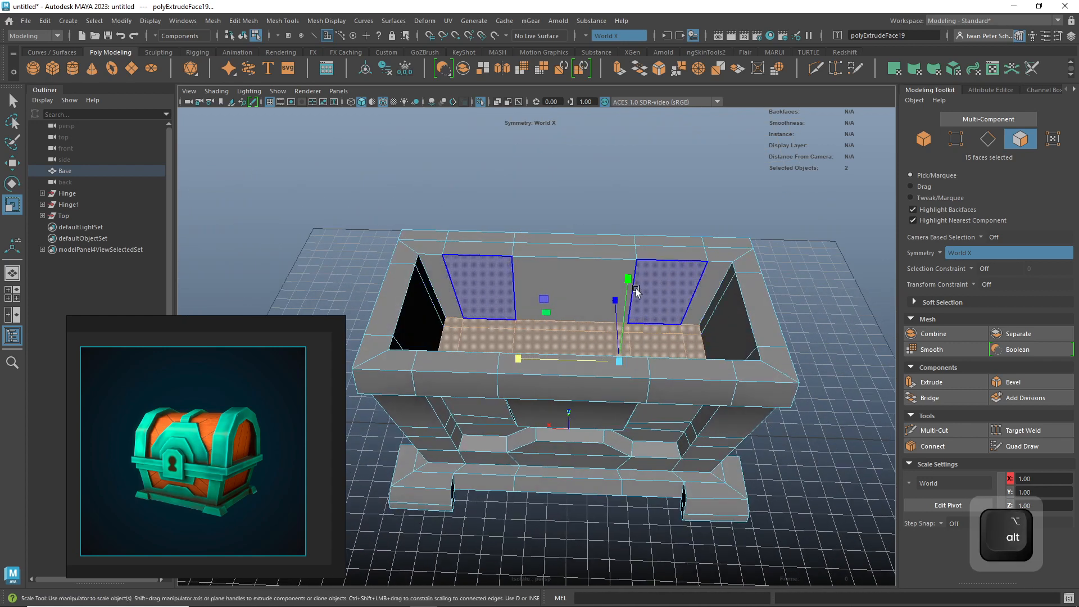
key(w)
drag(617, 282, 631, 258)
- Show the whole chest in object mode and isolate the Lid in the viewport
alt+drag(816, 309, 769, 302)
alt+right_drag(768, 303, 644, 297)
click(706, 323)
alt+drag(706, 323, 763, 329)
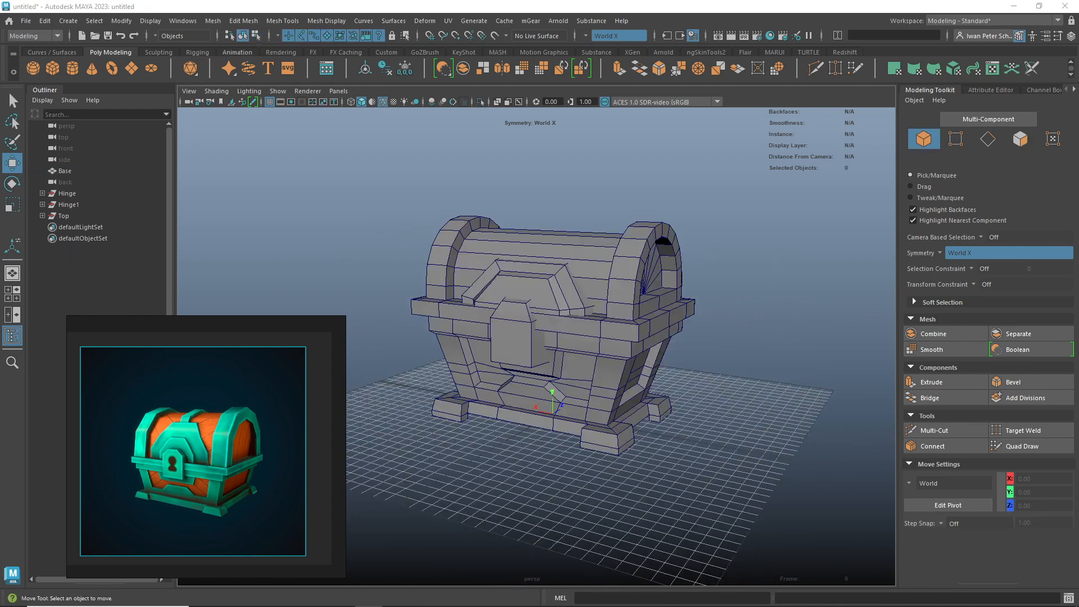
alt+drag(744, 235, 679, 242)
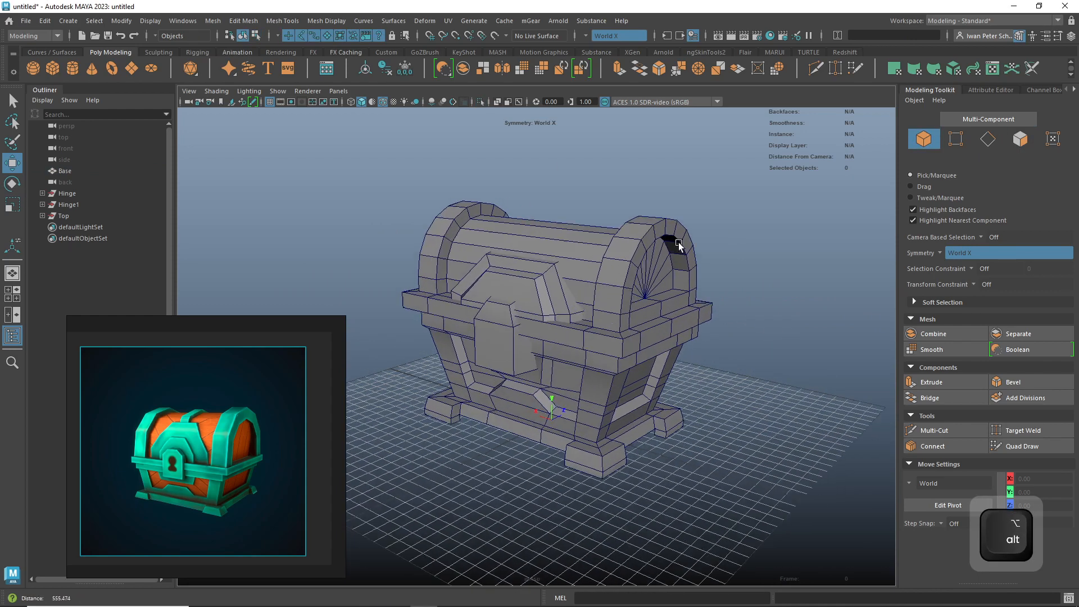
alt+right_drag(679, 242, 695, 257)
click(671, 255)
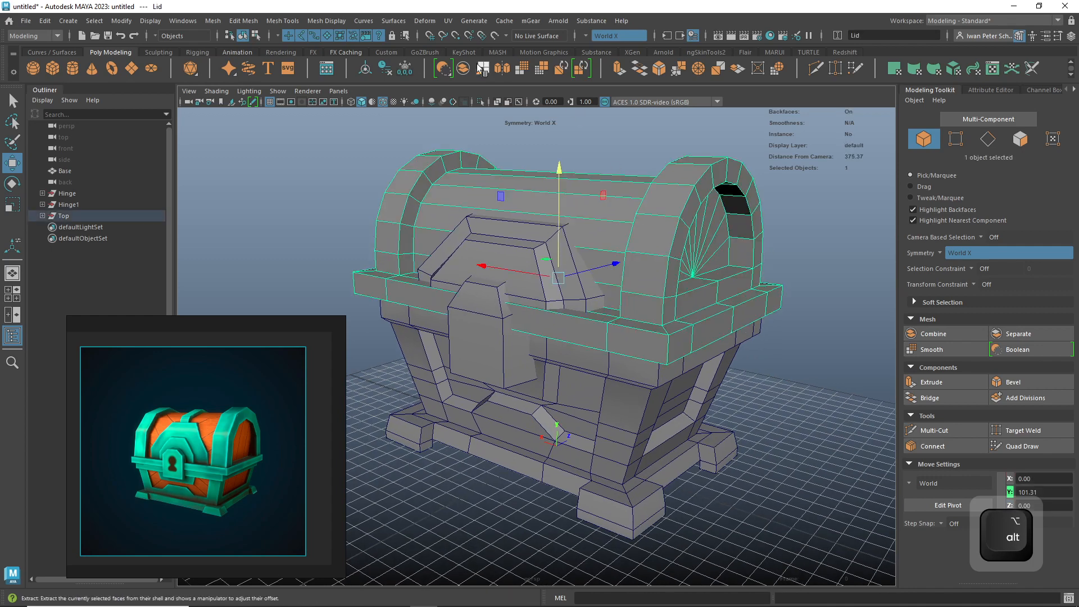
click(480, 102)
- Select all 12 faces covering the Lid's underside, using World X symmetry
alt+drag(697, 328, 756, 275)
right_drag(707, 252, 709, 267)
click(722, 249)
shift+click(651, 256)
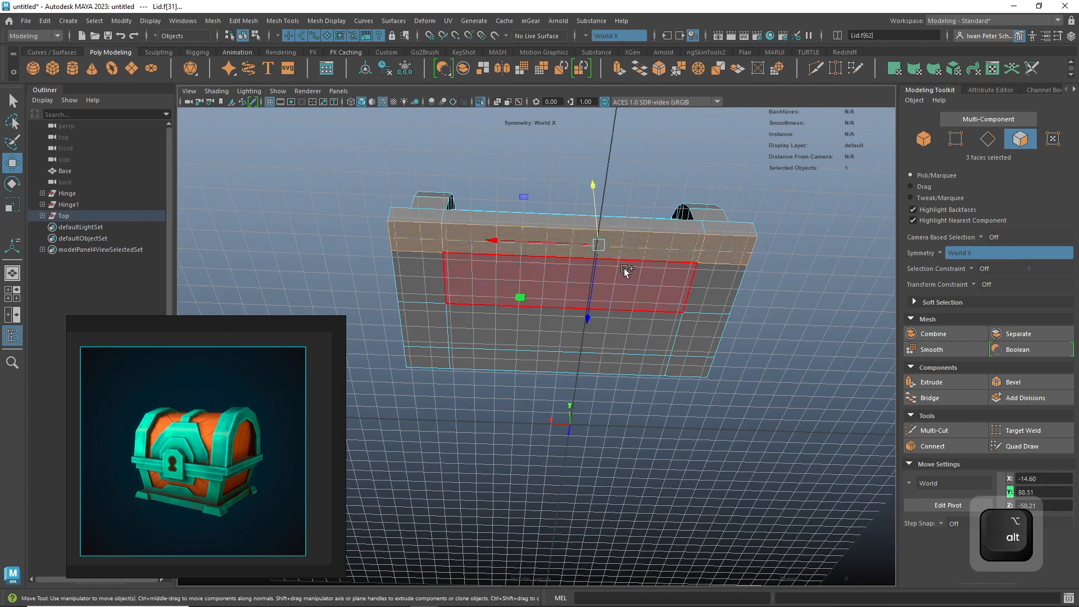
shift+click(426, 289)
shift+click(430, 323)
shift+click(427, 358)
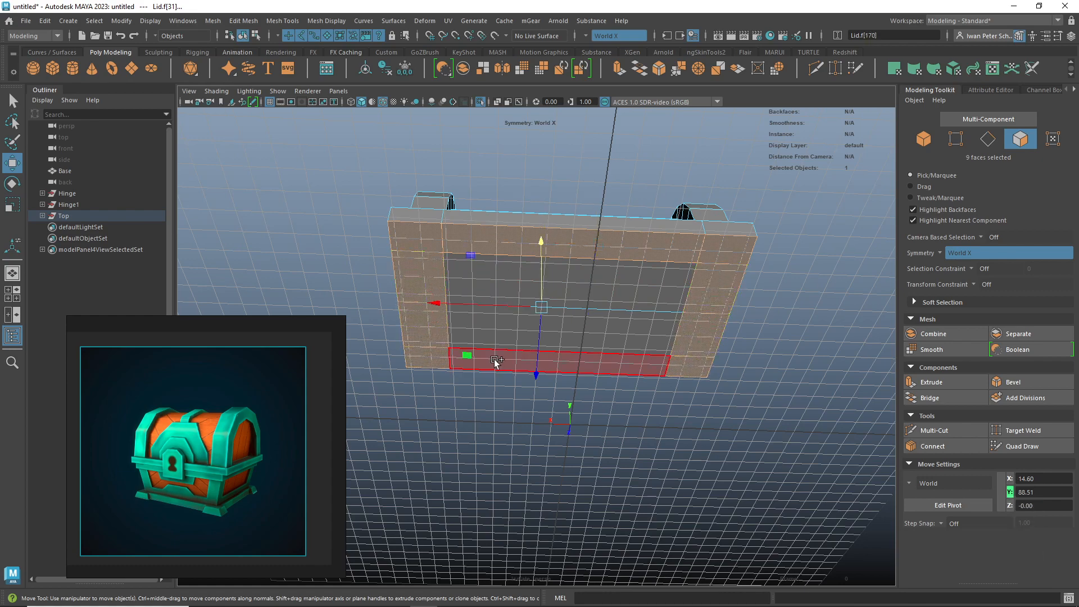
shift+click(494, 363)
shift+click(595, 322)
- Extrude the Lid's underside faces with an offset to form an inset rim
alt+drag(646, 320, 654, 269)
shift+right_click(664, 284)
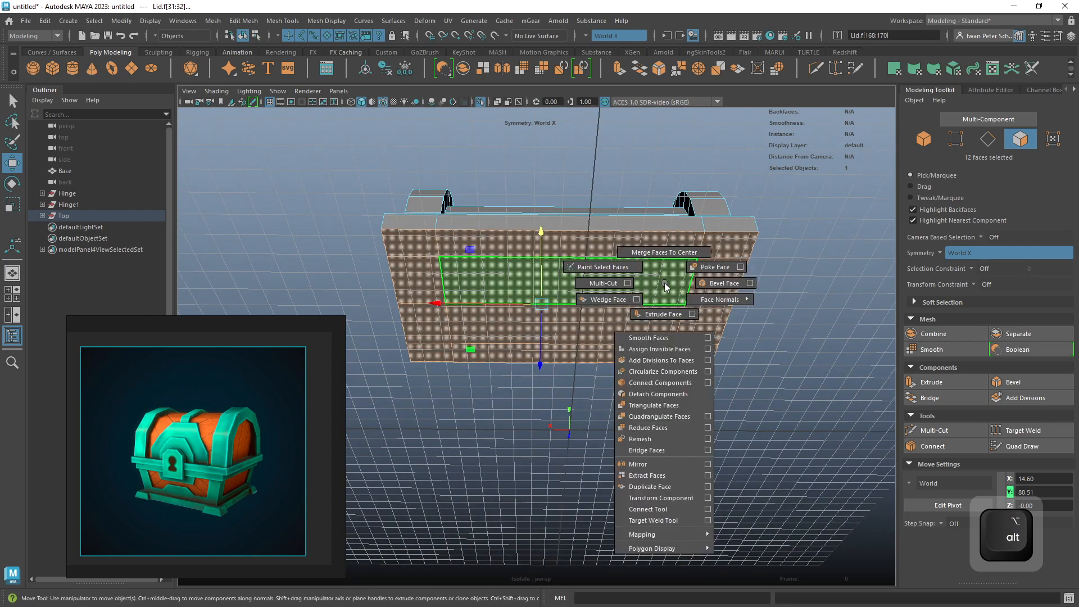
click(661, 315)
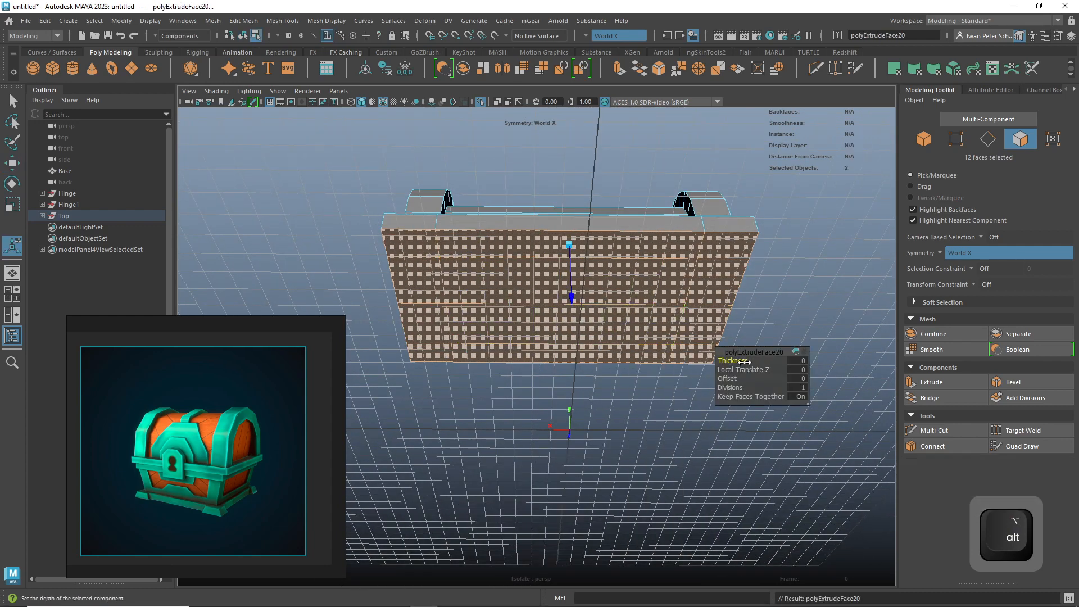
drag(734, 380, 804, 376)
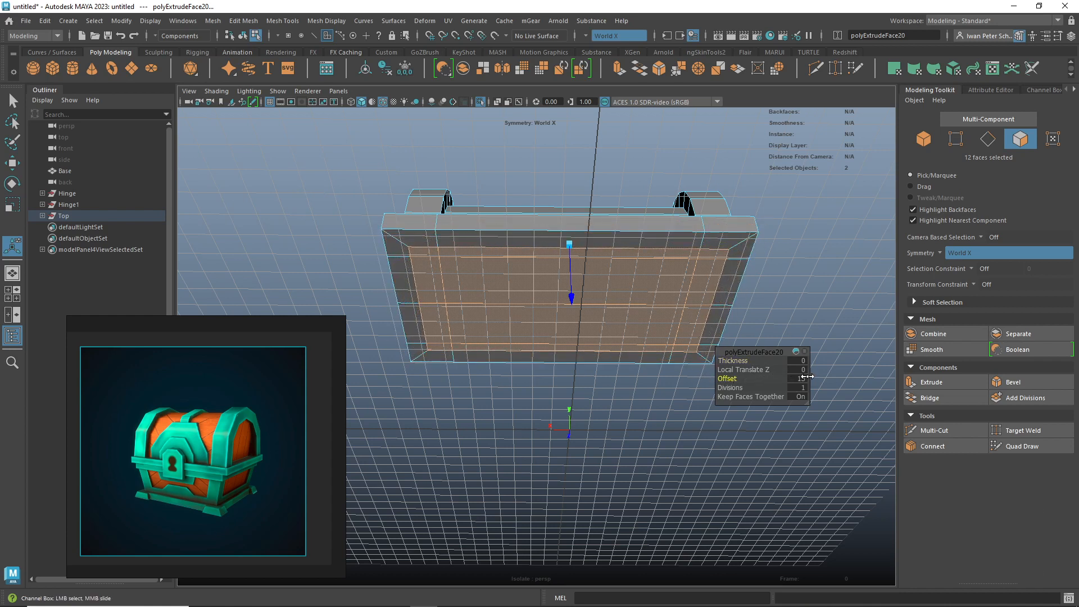
- Extrude the inset underside faces up into the Lid with a Local Translate Z of -25.22
click(940, 386)
drag(574, 311, 567, 273)
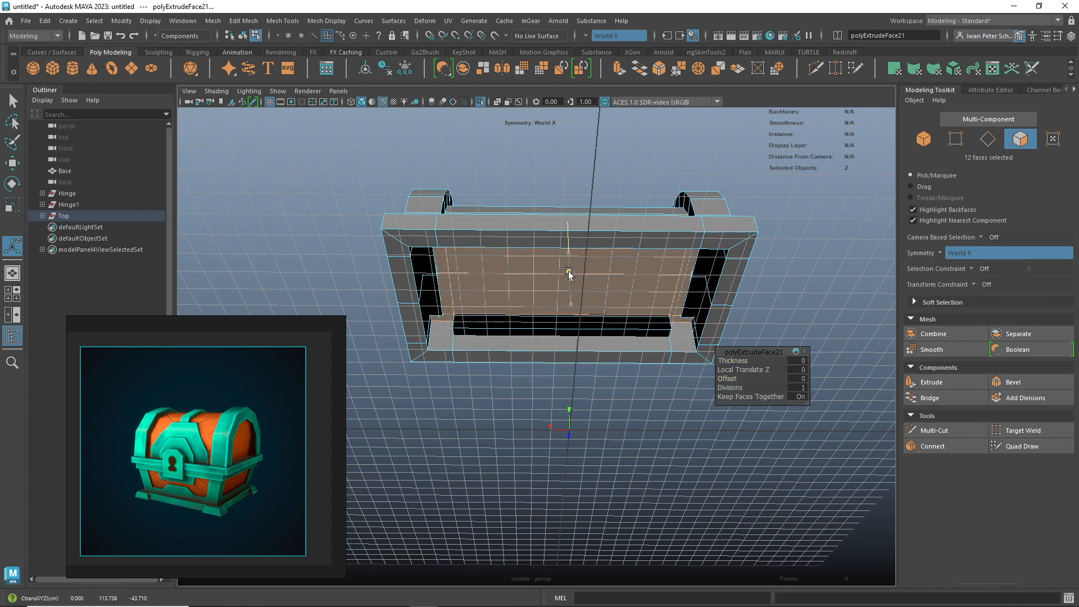
alt+drag(744, 283, 723, 252)
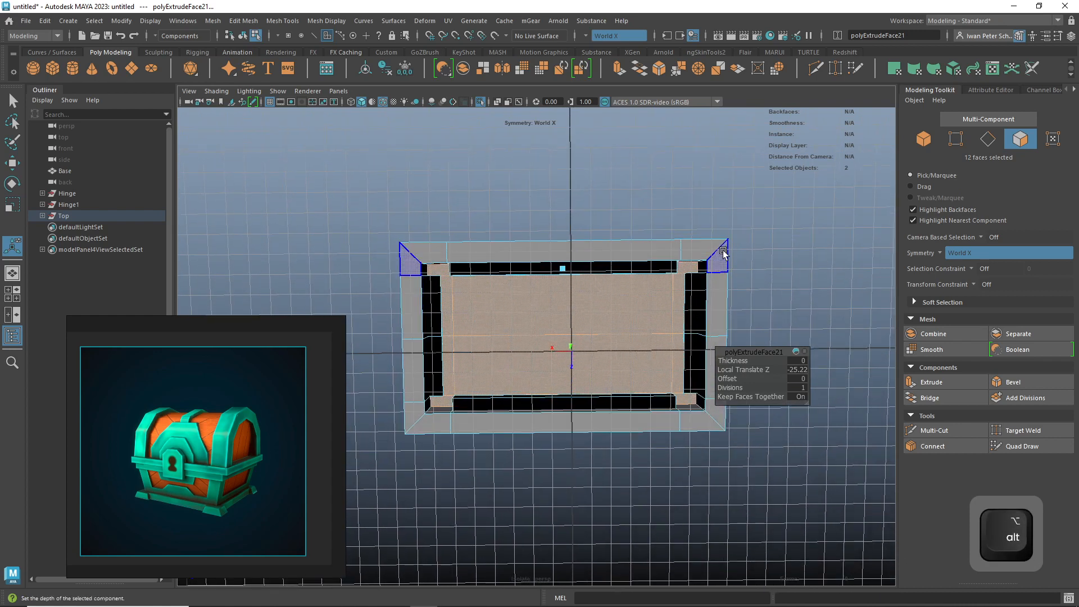
- Scale the recessed faces inside the Lid narrower along X and wider along Z
key(r)
drag(453, 331, 470, 338)
drag(553, 433, 723, 353)
key(w)
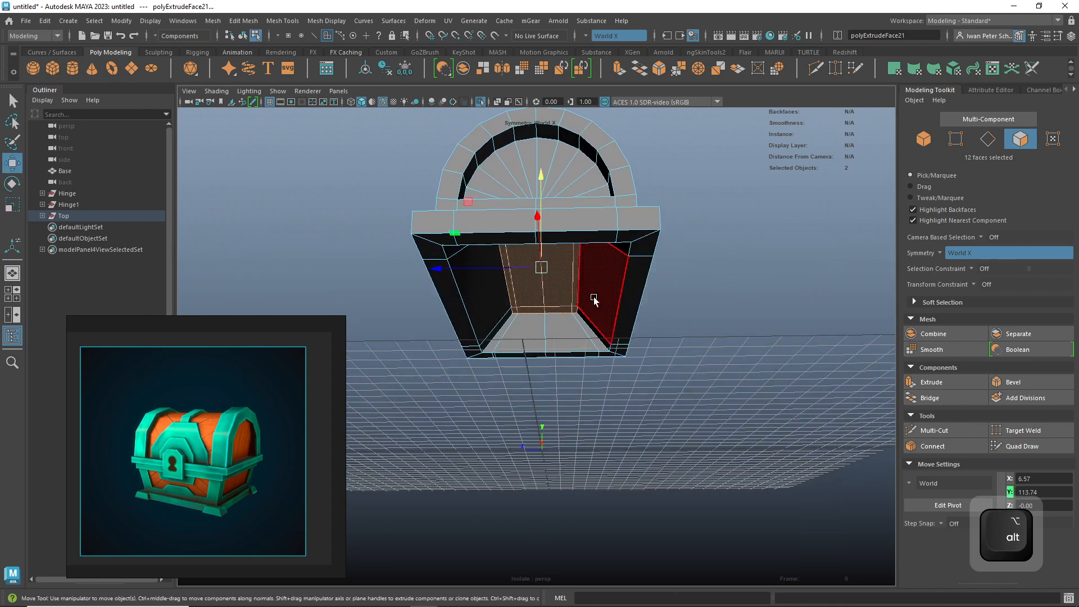
key(r)
alt+drag(672, 301, 637, 279)
drag(432, 266, 405, 267)
- Adjust the height of the recessed Lid faces and widen them further along Z
alt+drag(691, 355, 622, 350)
key(w)
drag(551, 260, 546, 272)
key(r)
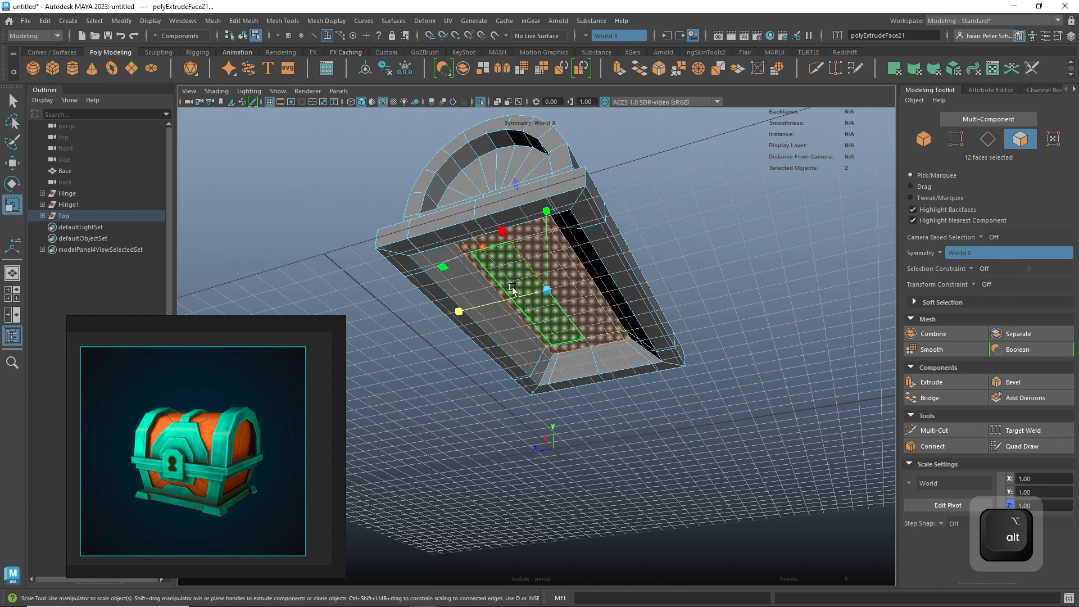
drag(467, 313, 437, 321)
- Extrude the recessed faces deeper into the Lid with a Local Translate Z of -21.94
alt+drag(753, 357, 785, 309)
alt+drag(695, 295, 708, 329)
shift+right_click(582, 302)
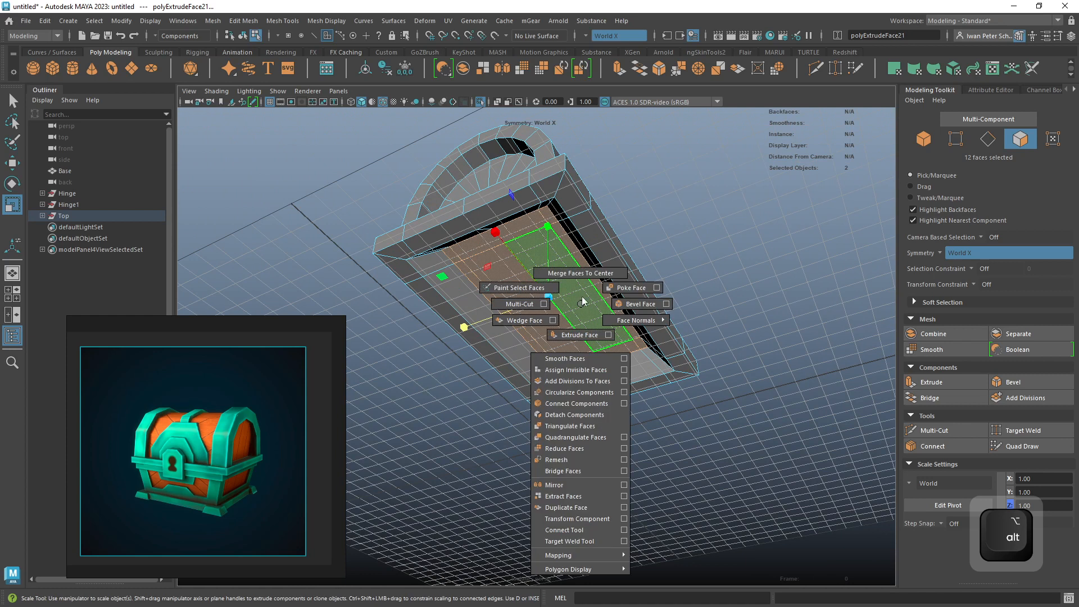
click(581, 335)
alt+drag(618, 291, 700, 264)
drag(606, 343, 601, 322)
alt+drag(634, 286, 711, 299)
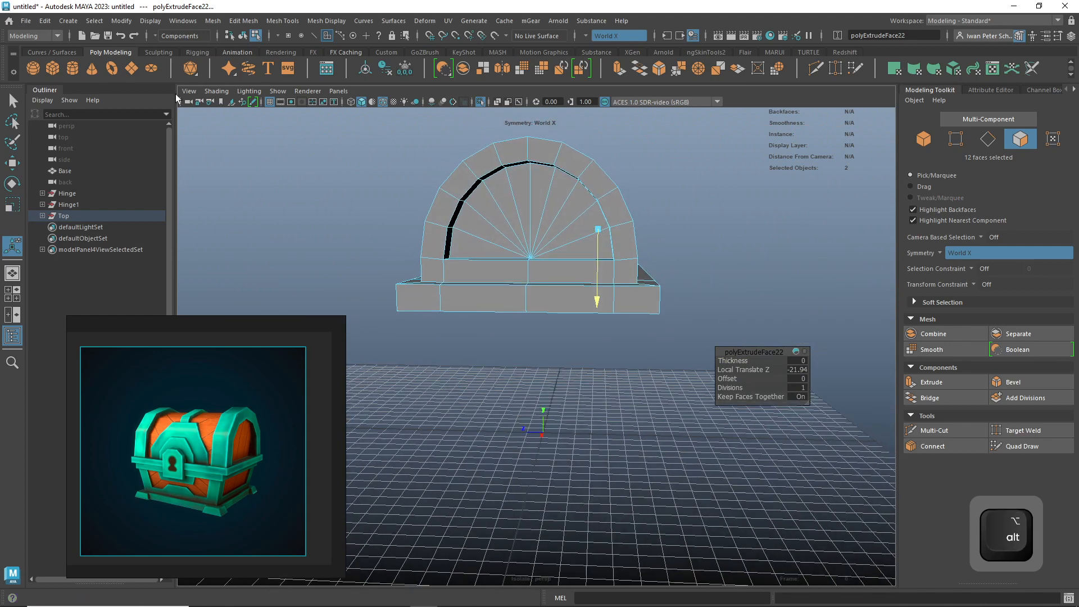
- Display the Lid in wireframe and scale the deepest cavity faces inward along Z and X to fit the arch
click(220, 92)
click(233, 112)
mouse_move(722, 248)
alt+mouse_down()
mouse_move(738, 252)
mouse_move(618, 292)
mouse_move(598, 275)
alt+mouse_up()
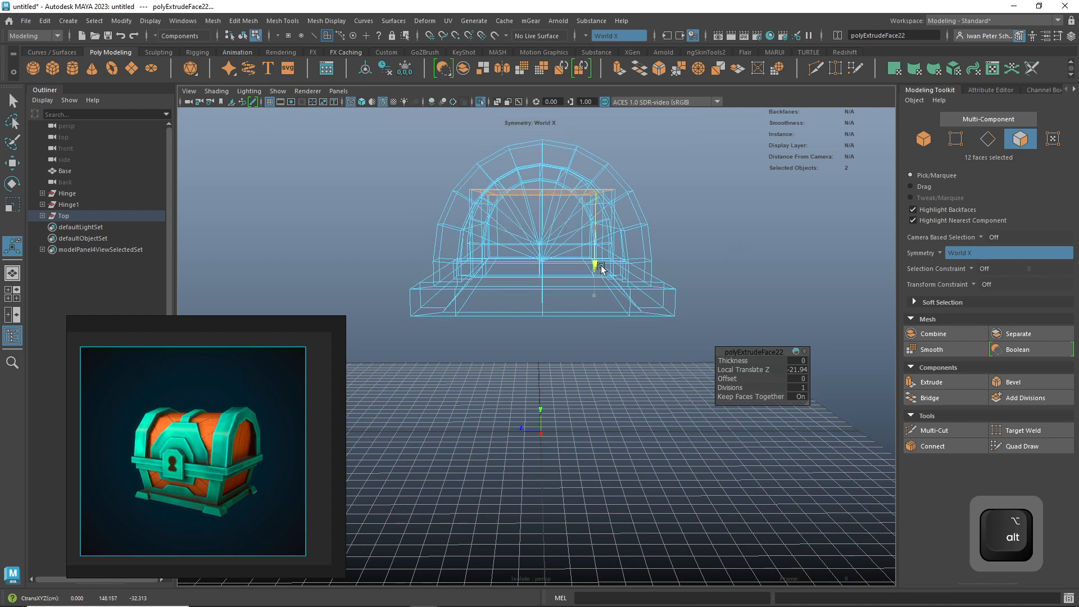
key(r)
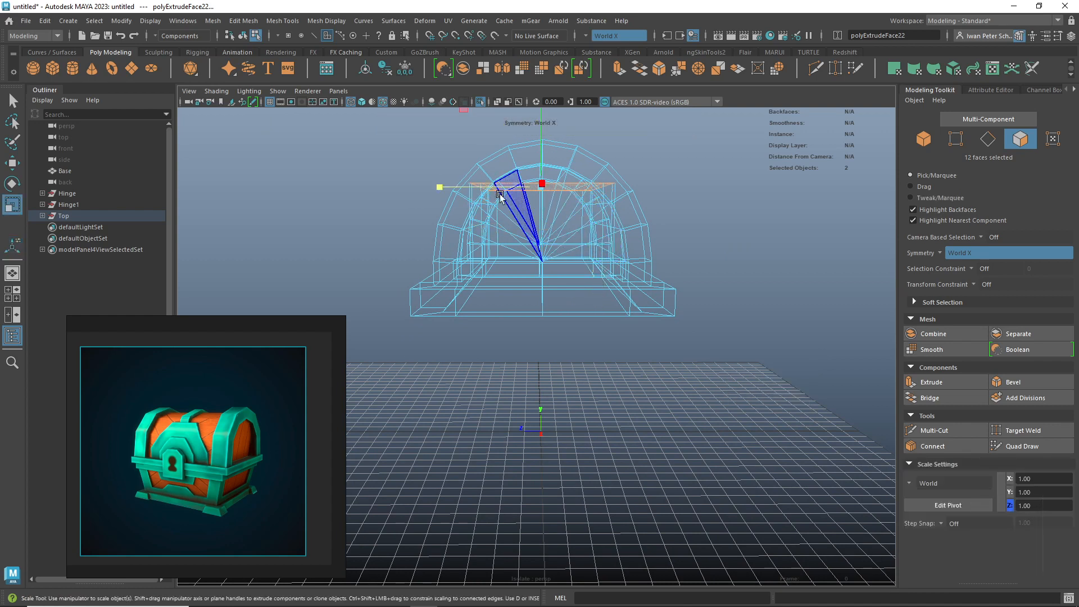
drag(442, 190, 747, 194)
drag(538, 253, 531, 248)
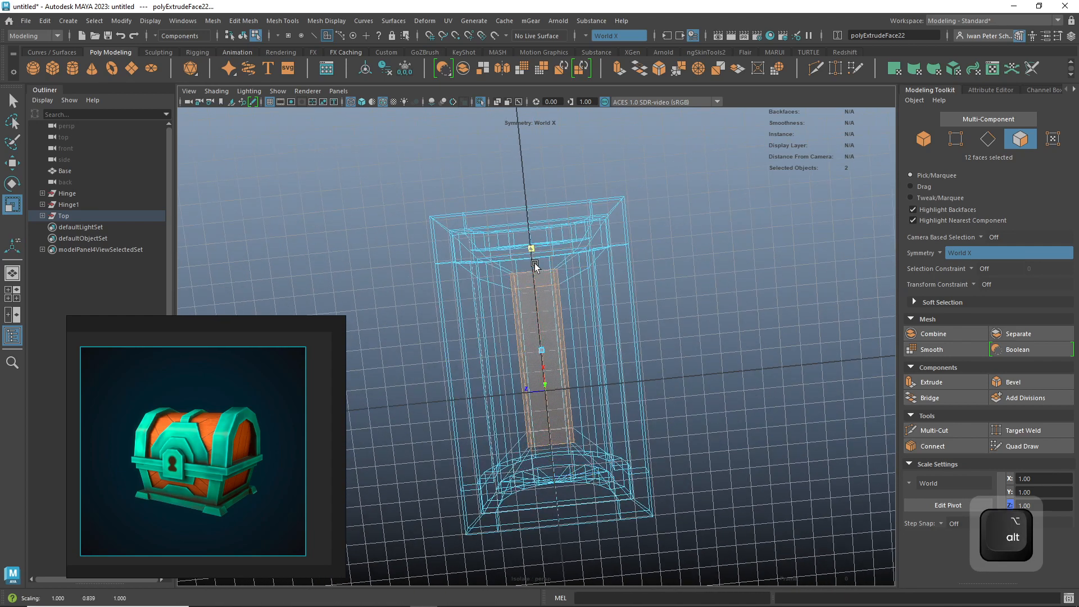
- Restore smooth shading and hide the grid to get a clear view of the Lid's cavity
click(211, 92)
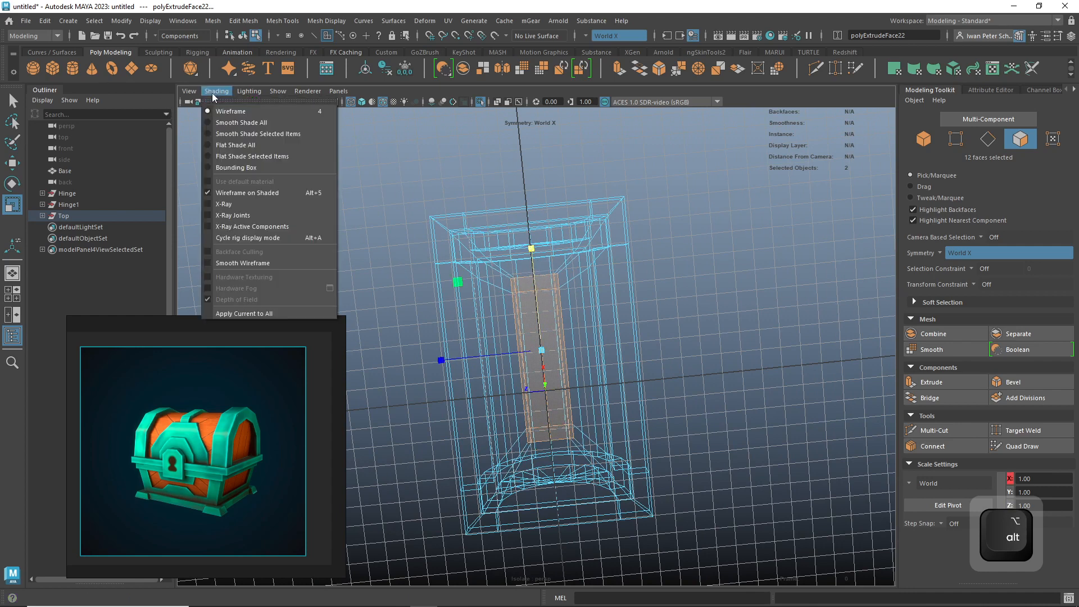
click(228, 123)
mouse_move(743, 306)
alt+mouse_down()
mouse_move(730, 283)
mouse_move(763, 268)
mouse_move(682, 359)
mouse_move(612, 362)
mouse_move(743, 201)
mouse_move(770, 226)
mouse_move(765, 234)
mouse_move(778, 231)
mouse_move(777, 220)
mouse_move(756, 238)
mouse_move(606, 117)
mouse_move(785, 234)
mouse_move(777, 213)
mouse_move(780, 308)
mouse_move(798, 312)
mouse_move(748, 254)
mouse_move(750, 264)
alt+mouse_up()
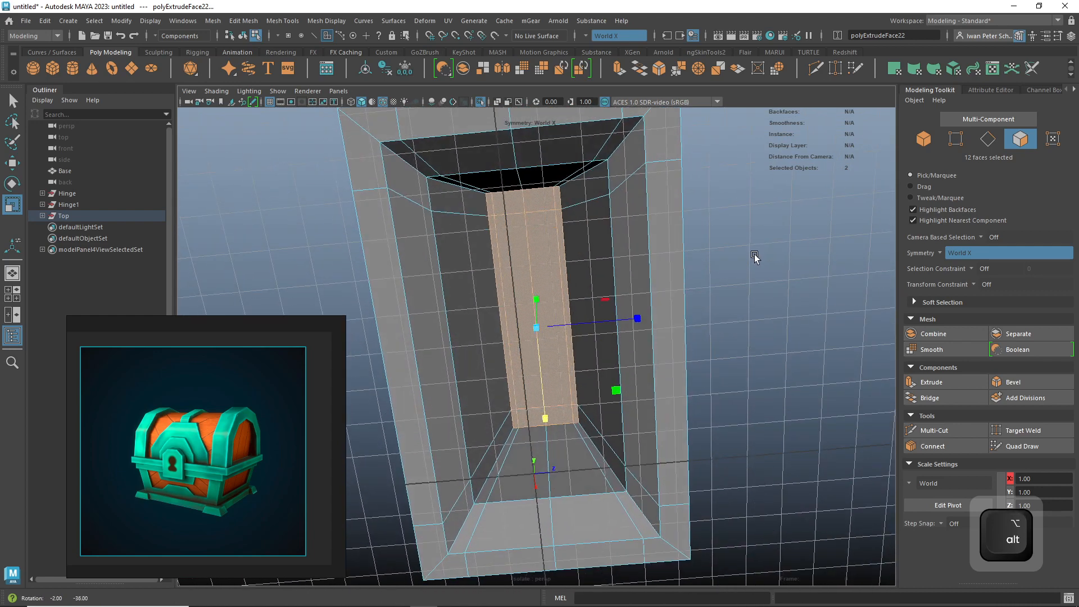
alt+drag(811, 286, 766, 274)
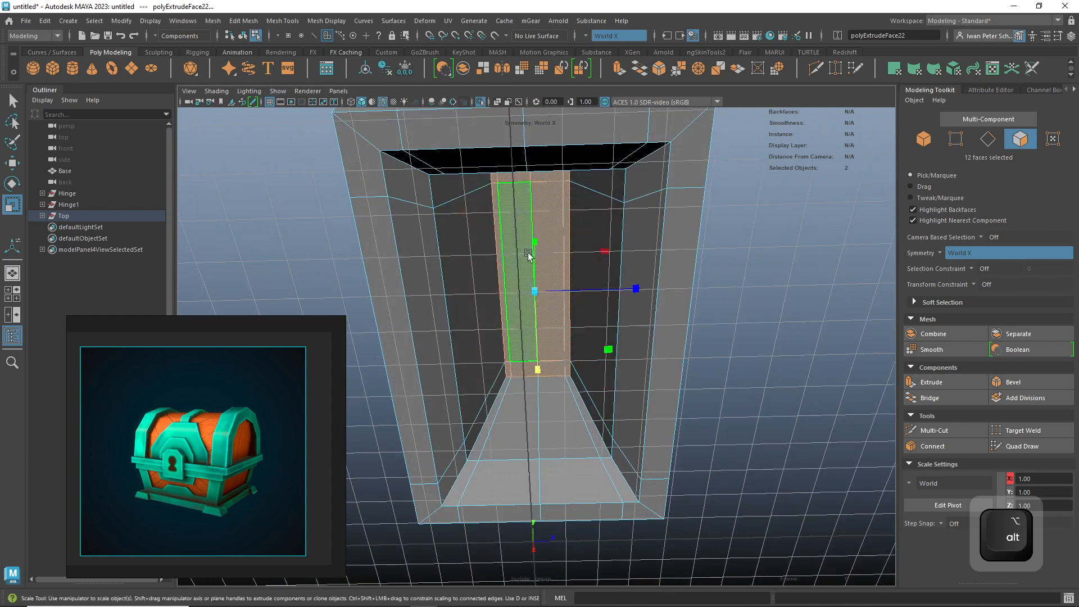
click(278, 92)
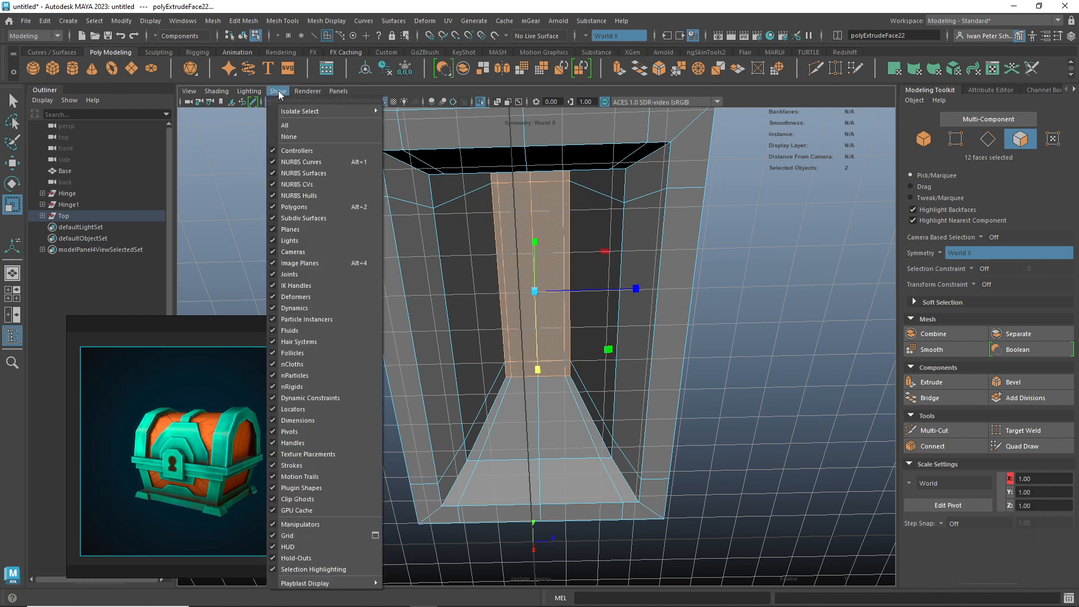
click(289, 536)
alt+drag(852, 359, 790, 333)
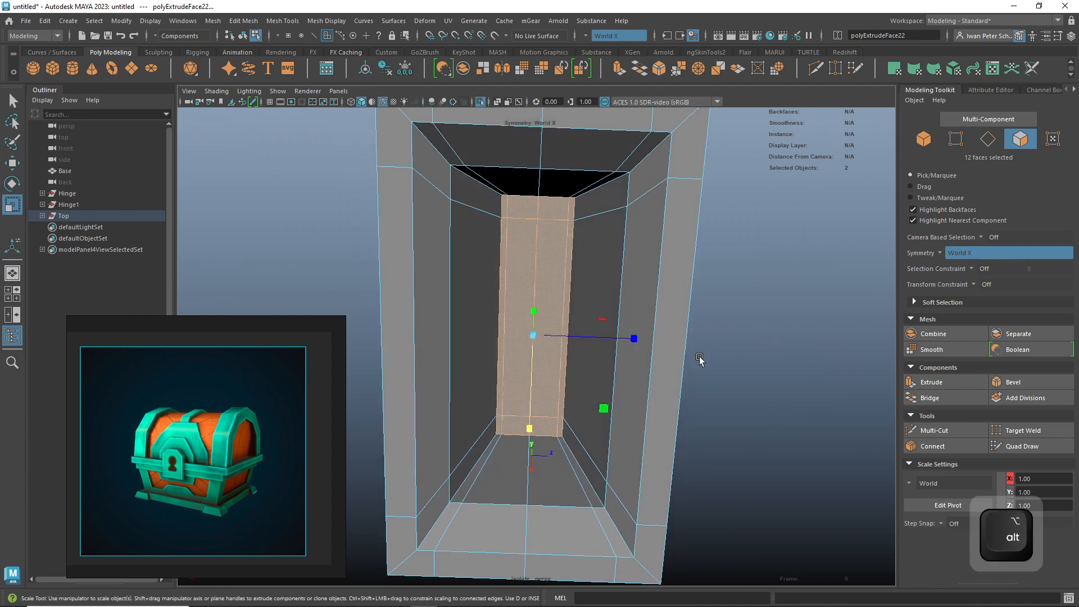
- Select the edge loop partway up the Lid's cavity walls and scale it slightly outward along Z and X
right_drag(616, 376, 635, 326)
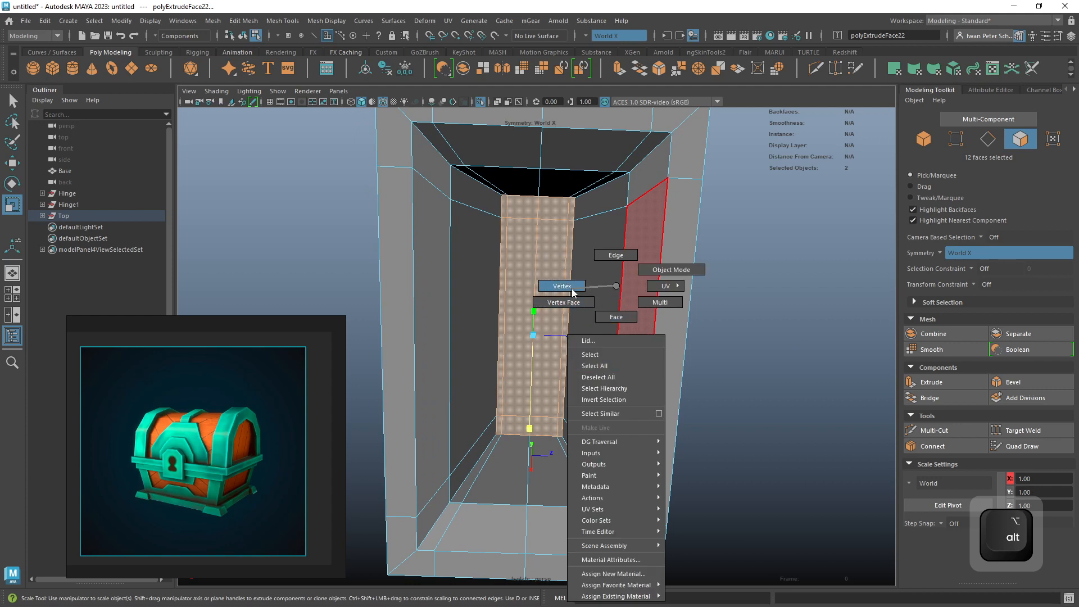
right_drag(616, 256, 616, 256)
double_click(617, 371)
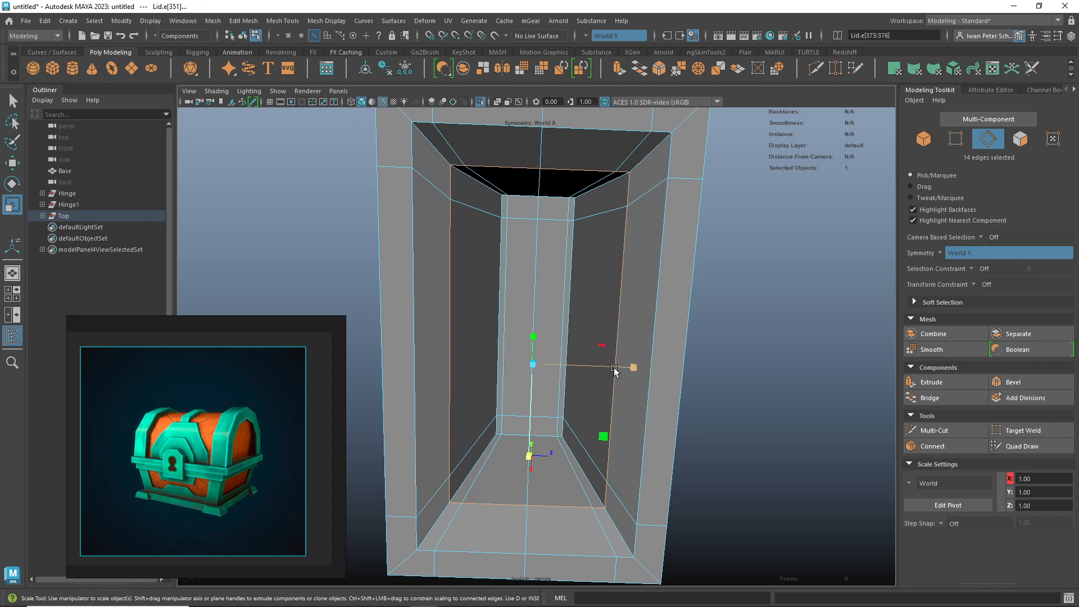
drag(630, 365, 635, 366)
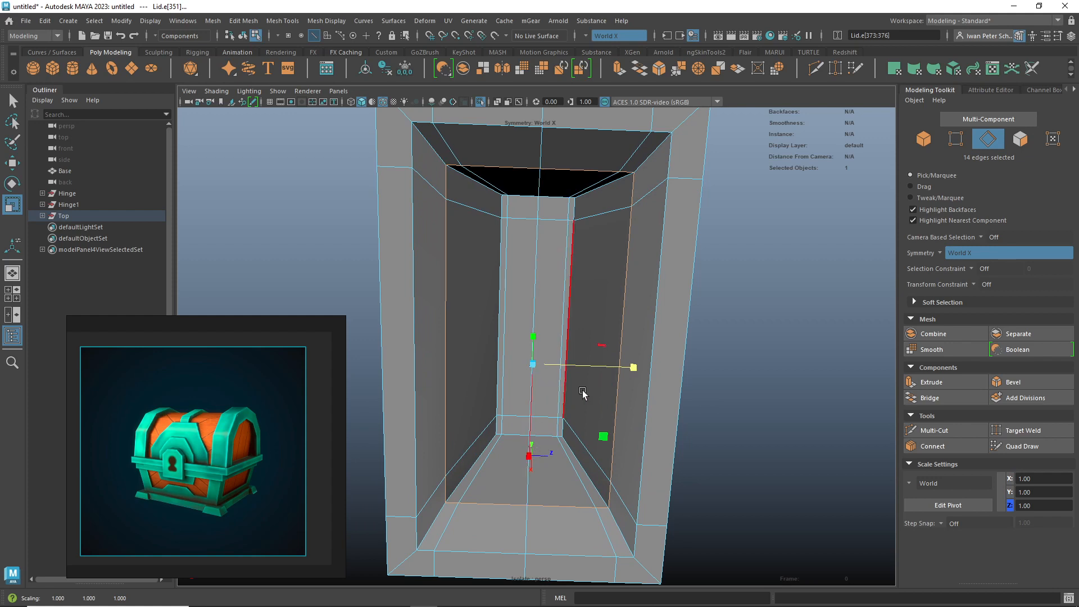
alt+drag(757, 419, 761, 397)
drag(528, 474, 528, 489)
alt+drag(667, 436, 805, 406)
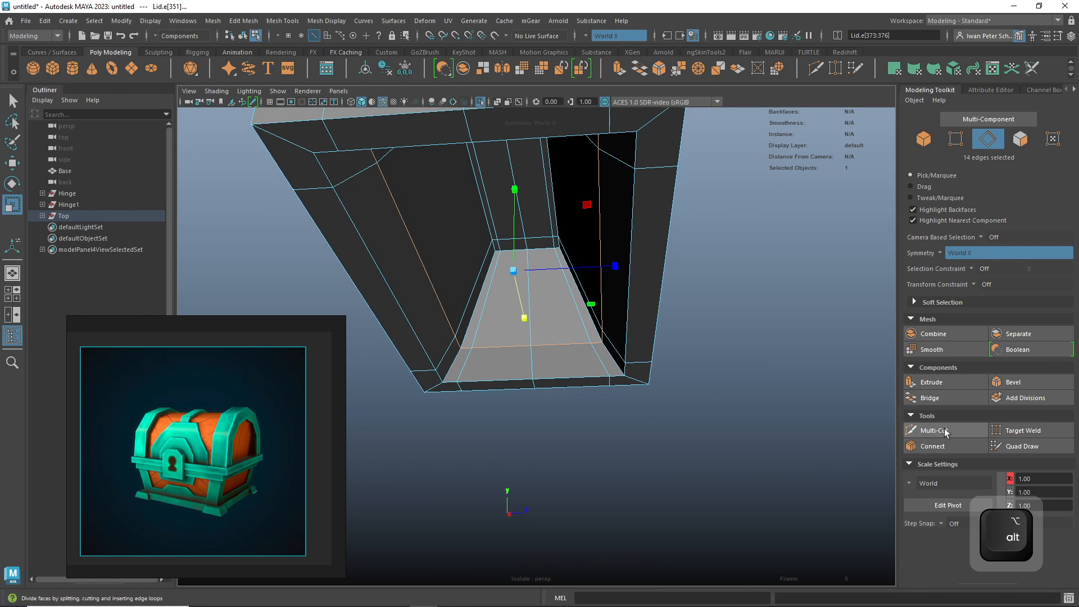
- Insert two edge loops around the cavity walls with Multi-Cut, between the existing loop and the deepest faces
click(947, 431)
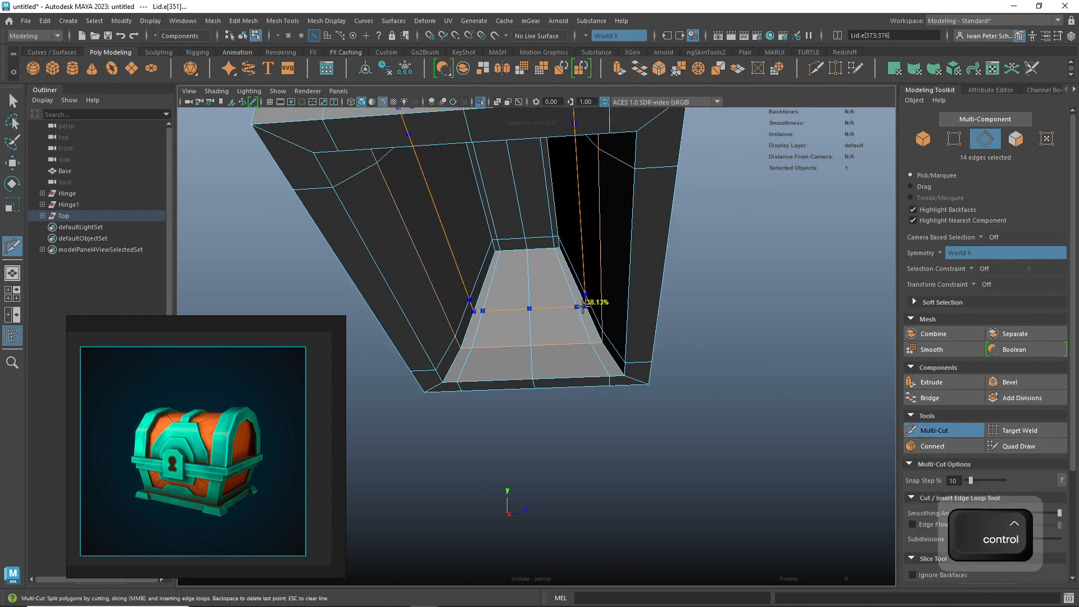
ctrl+click(584, 309)
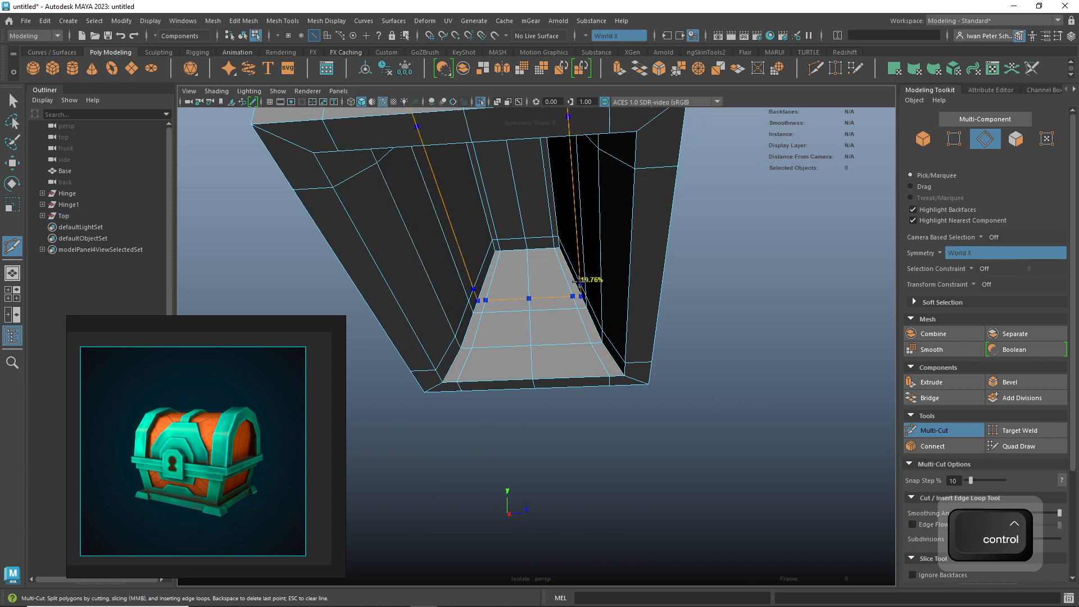
ctrl+click(569, 262)
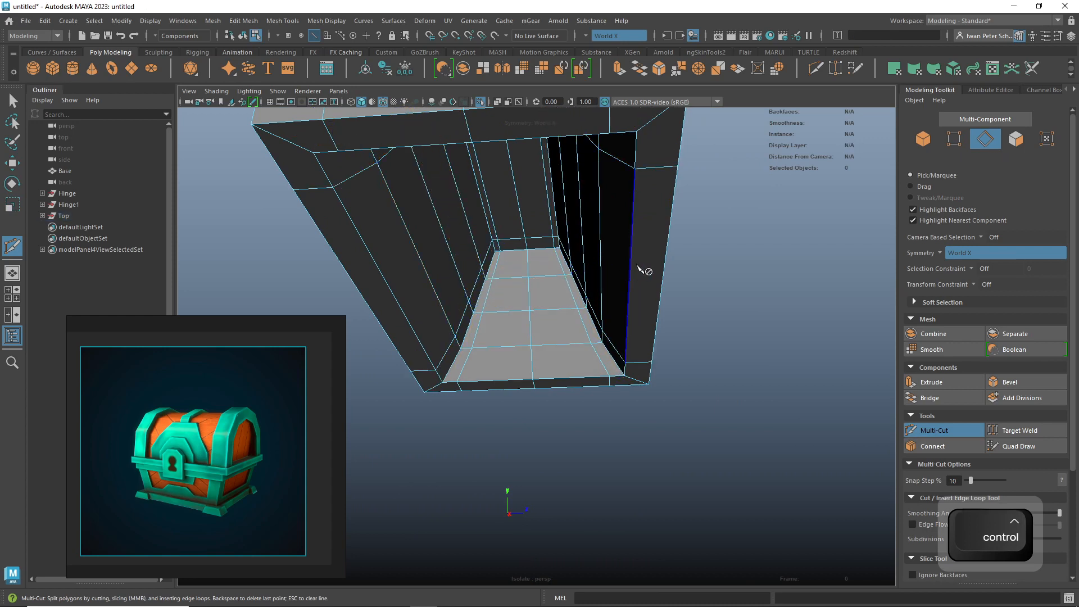
click(13, 102)
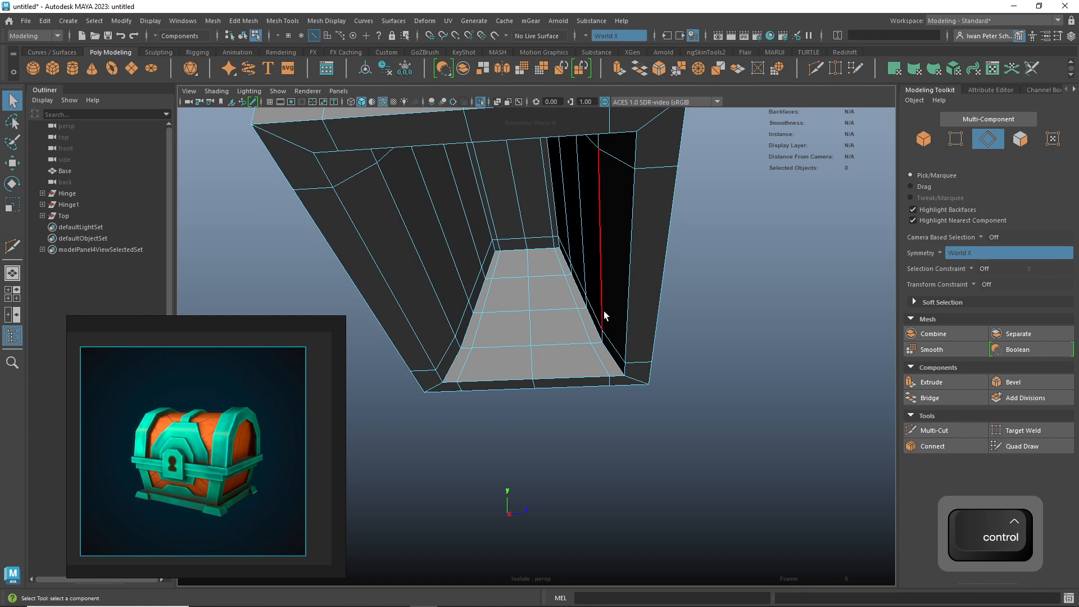
- Scale the middle edge loop of the cavity wider along Z and narrow the deepest inserted loop along Z
key(alt)
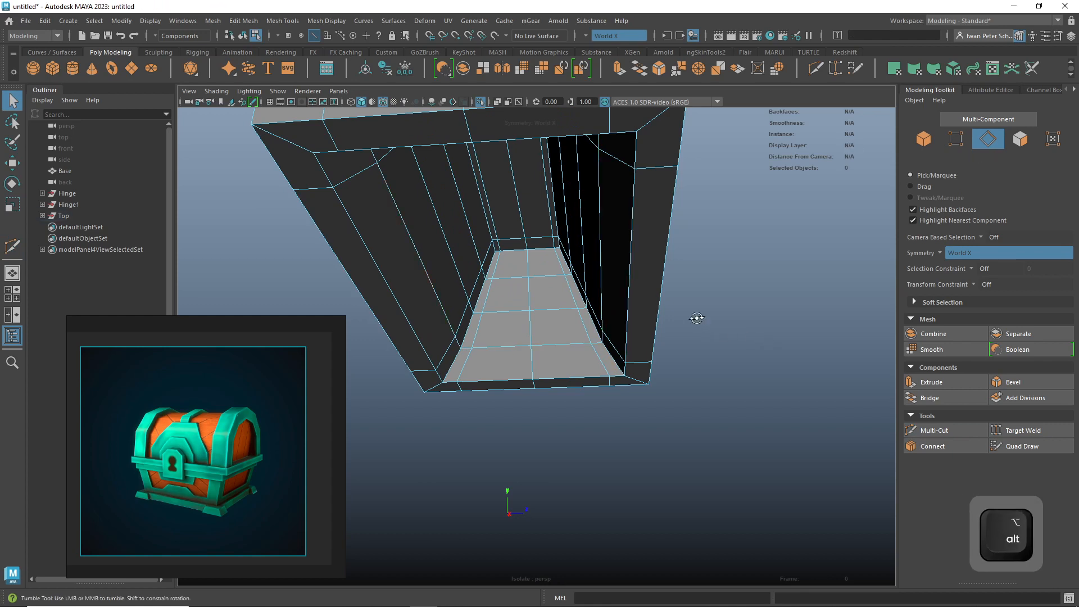
alt+drag(697, 318, 730, 325)
double_click(546, 275)
alt+drag(591, 306, 714, 363)
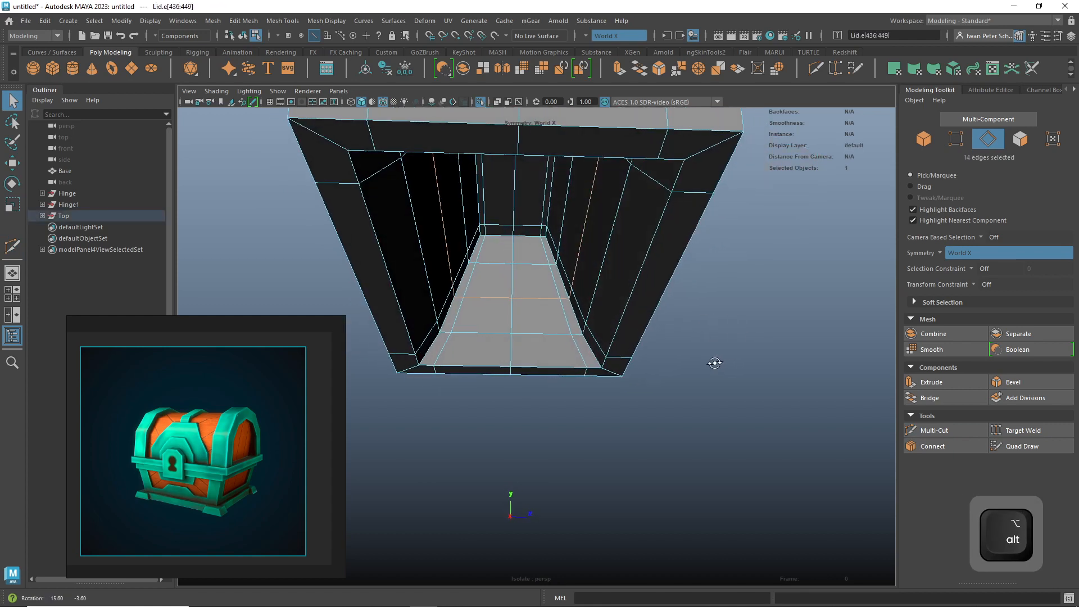
key(r)
drag(615, 233, 615, 269)
double_click(567, 231)
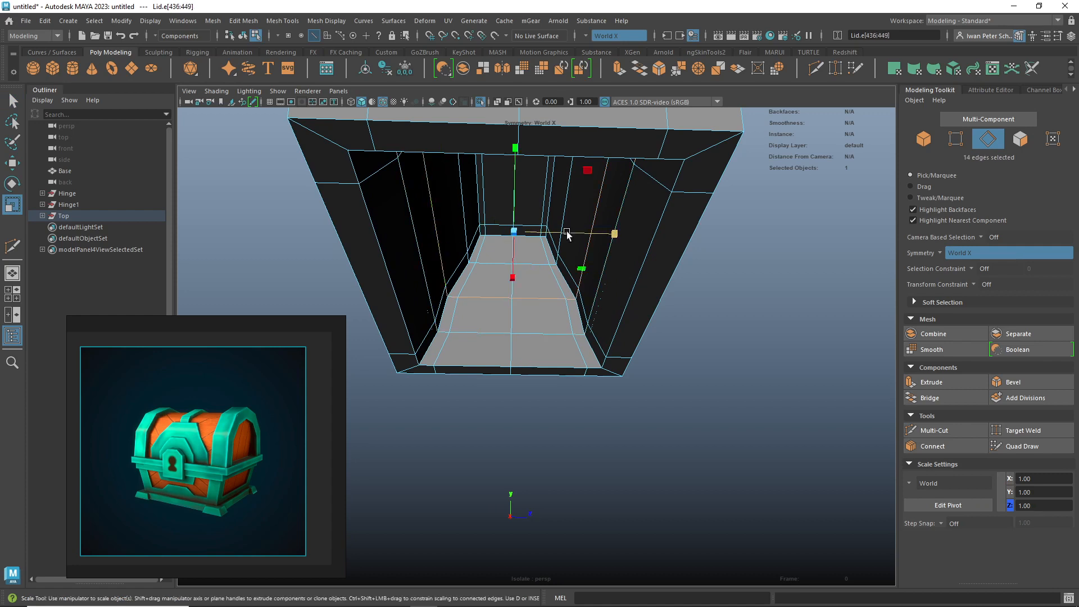
drag(609, 232, 592, 204)
double_click(469, 236)
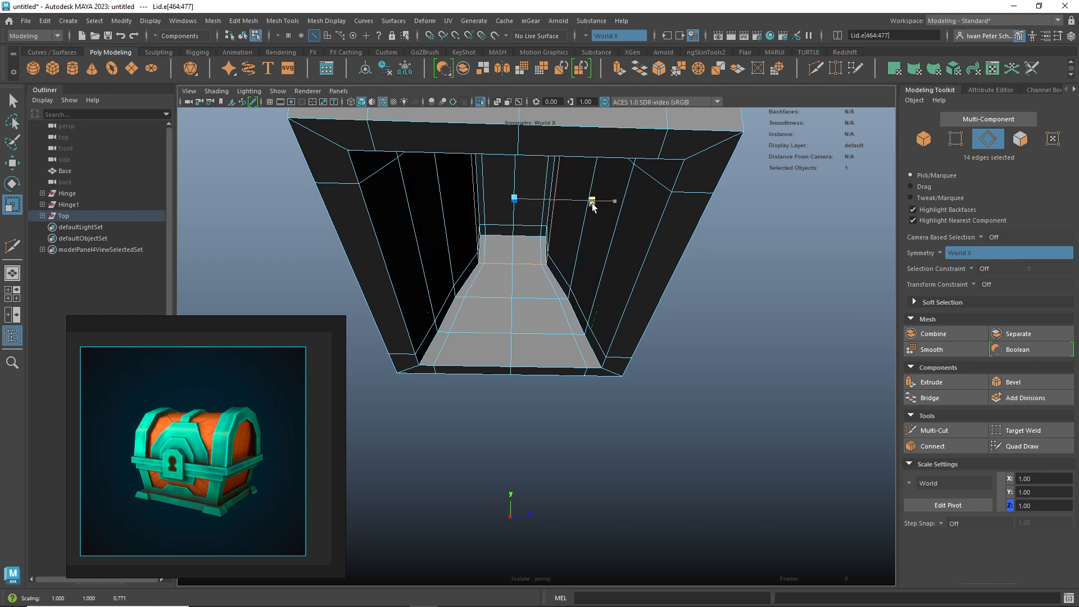
alt+drag(779, 292, 511, 292)
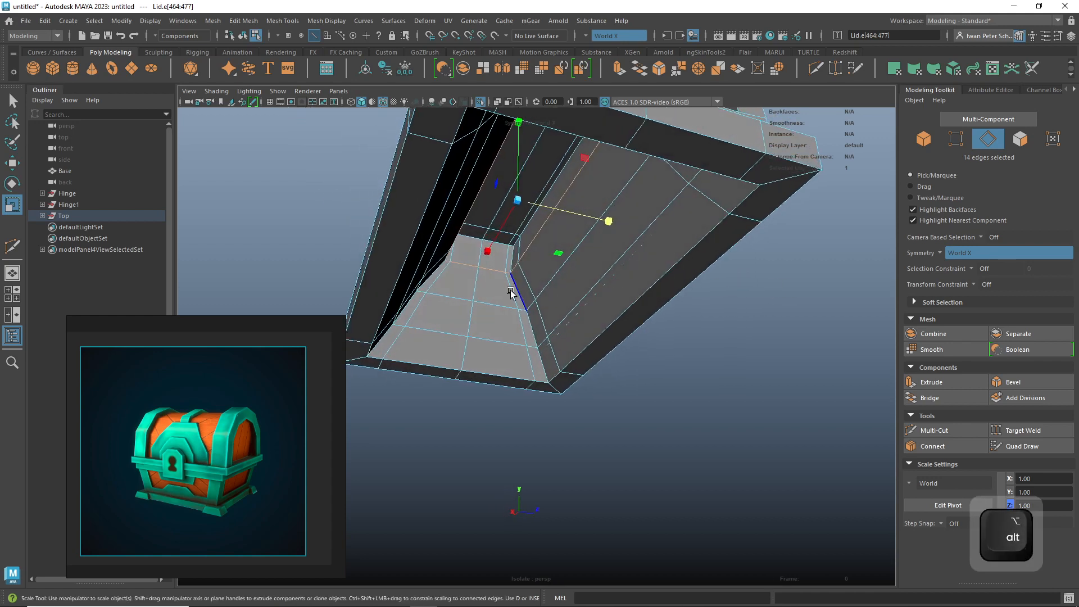
- Select all 12 faces at the deepest part of the Lid's cavity and move them symmetrically outward along X
click(497, 241)
click(663, 340)
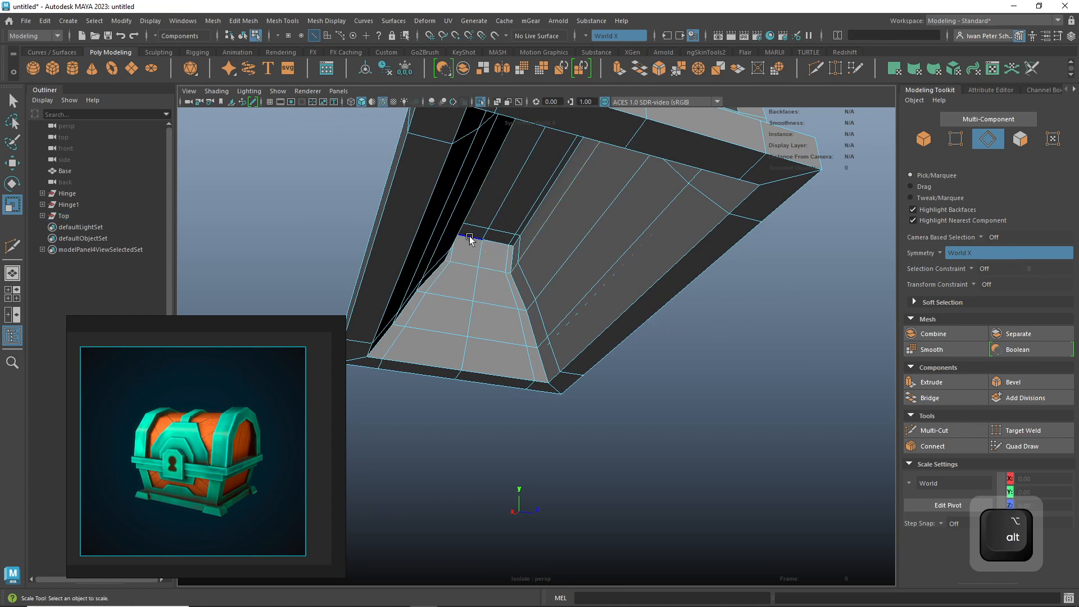
double_click(492, 242)
alt+drag(772, 354, 734, 295)
right_drag(518, 248, 497, 285)
click(497, 285)
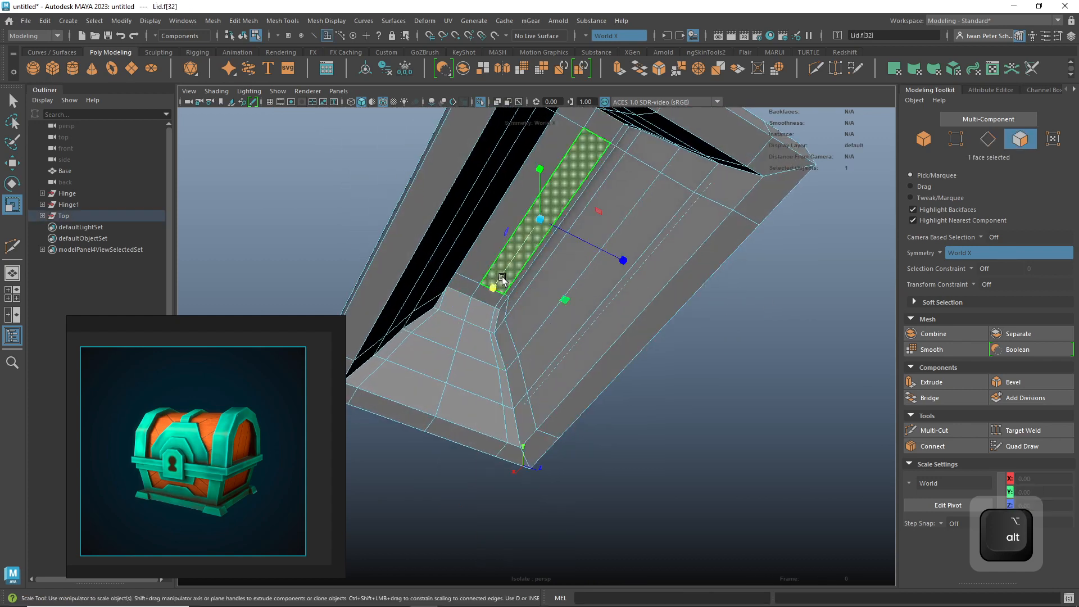
shift+double_click(463, 285)
alt+drag(495, 263, 534, 223)
alt+right_drag(534, 223, 730, 292)
shift+click(507, 372)
shift+click(506, 372)
shift+click(630, 361)
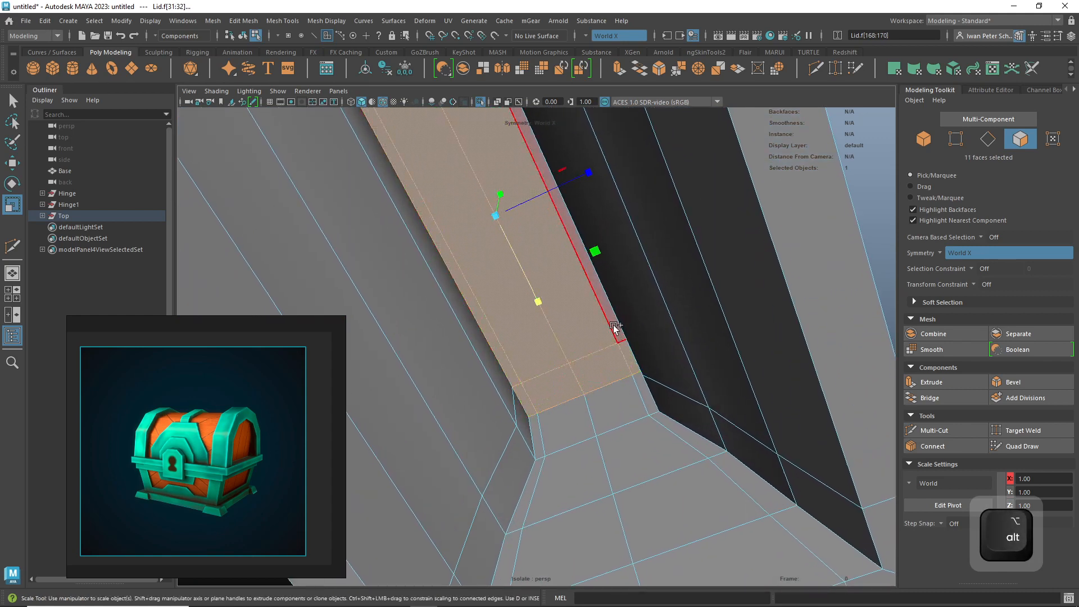
alt+drag(613, 314, 568, 159)
key(w)
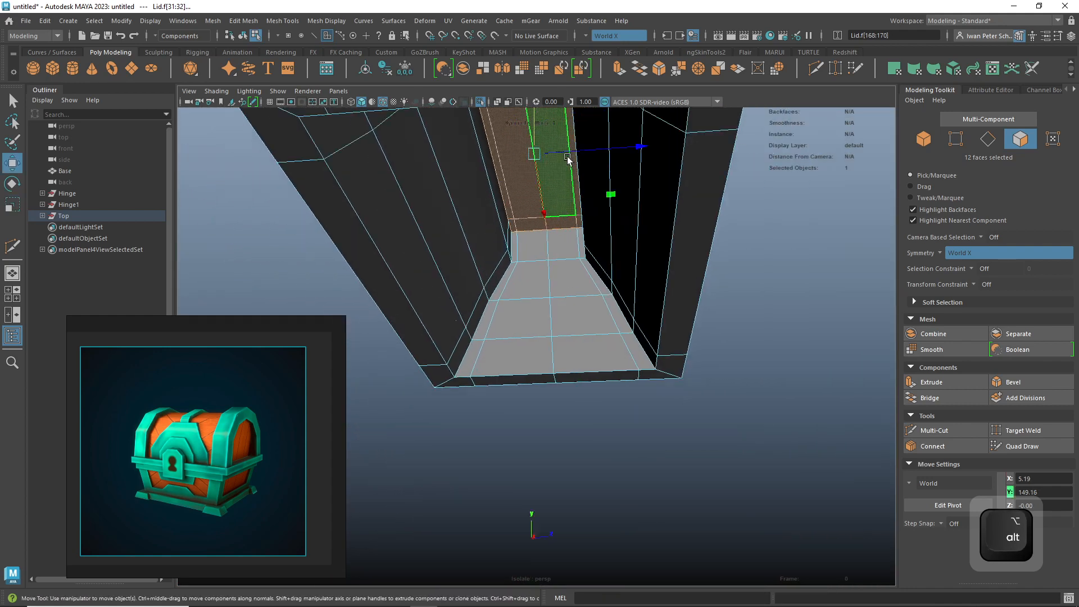
drag(545, 219, 552, 241)
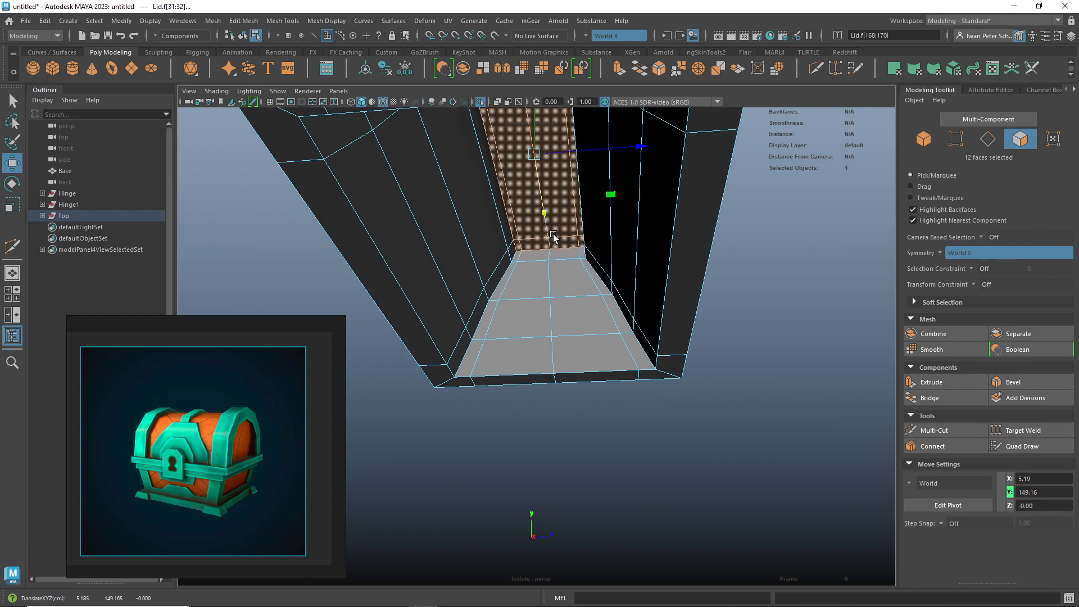
- Scale the deepest cavity faces narrower along Z and adjust their scale along X
key(r)
drag(636, 147, 697, 222)
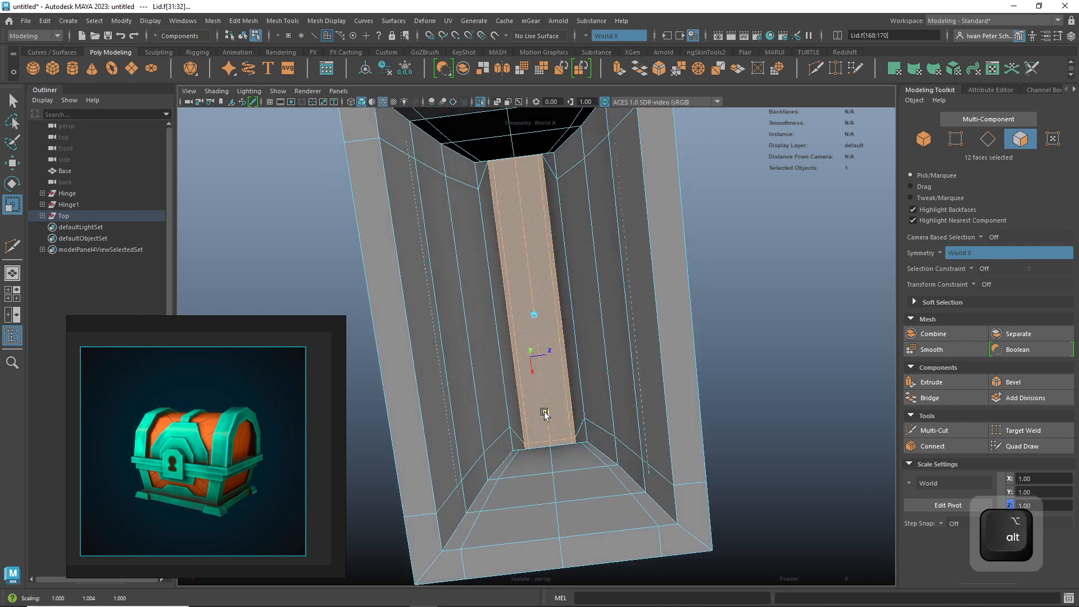
drag(540, 400, 520, 317)
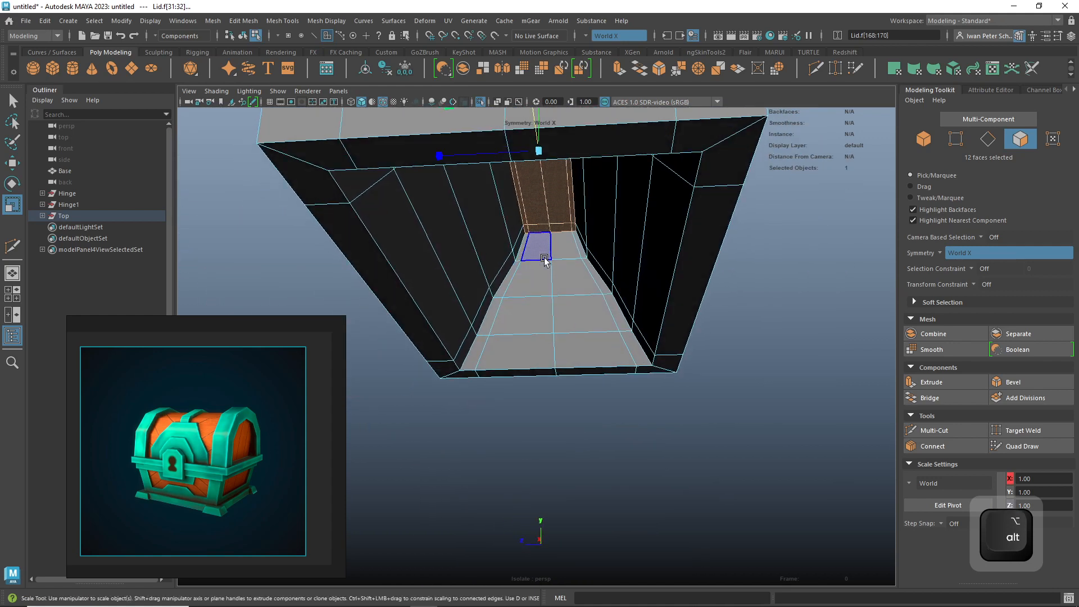
- Lower the deepest cavity faces along Y to 139.37
key(w)
alt+drag(544, 260, 552, 186)
drag(518, 144, 520, 145)
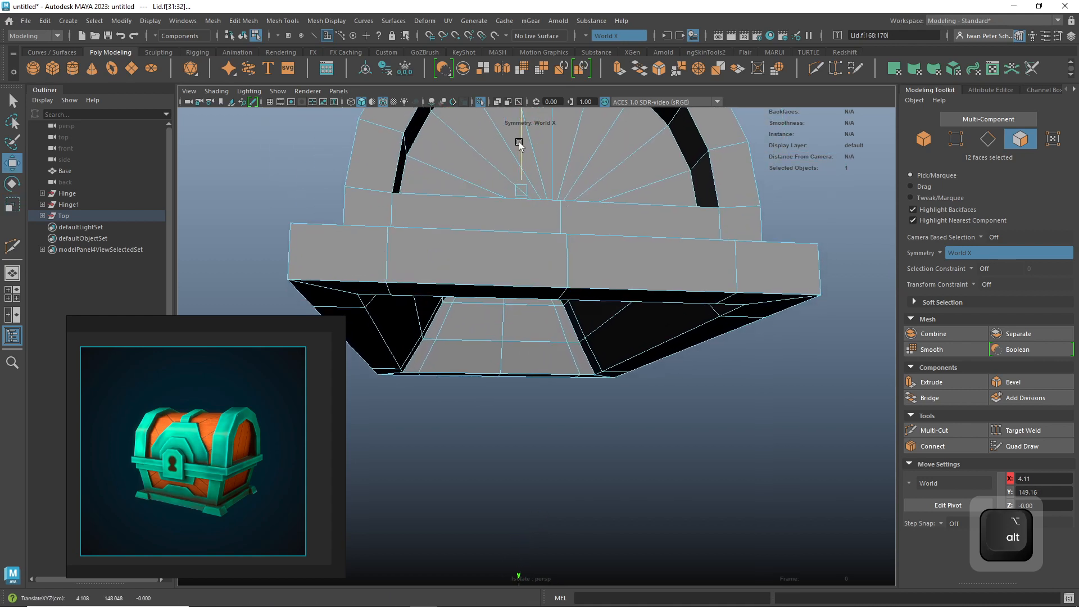
alt+drag(542, 183, 562, 217)
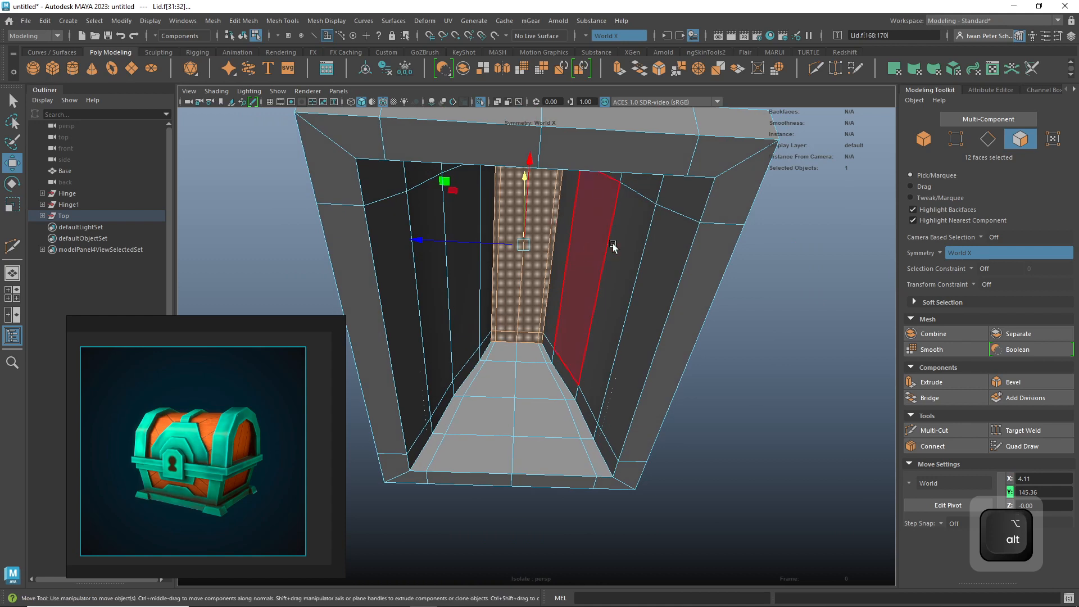
drag(618, 243, 517, 214)
key(ctrl+z)
alt+drag(778, 432, 737, 444)
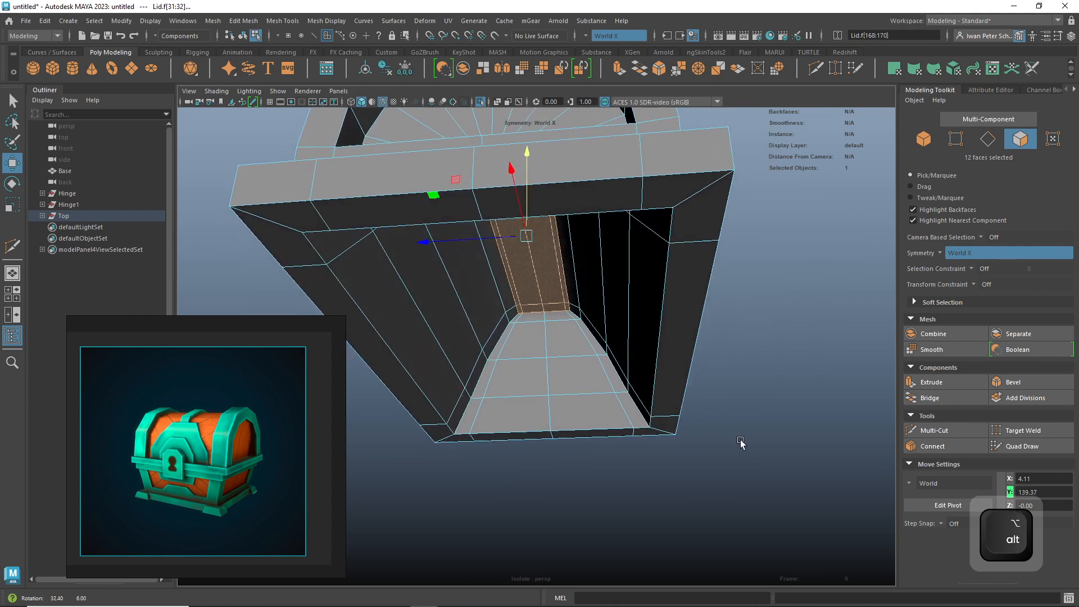
- Reposition the two inserted edge loops along the cavity walls with the Slide Edge Tool
right_drag(517, 285, 520, 316)
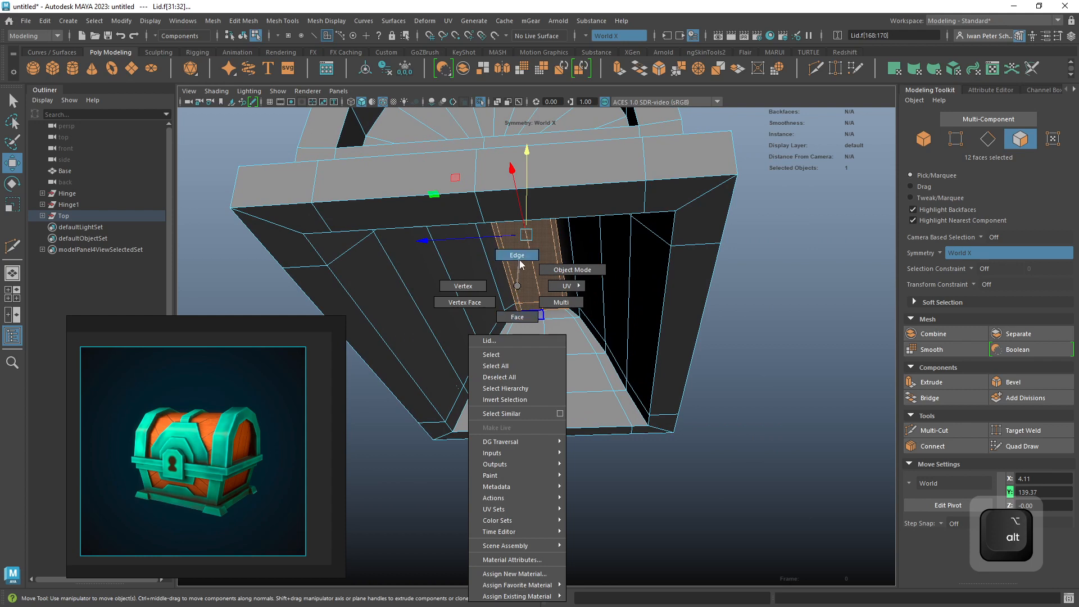
right_drag(520, 264, 516, 256)
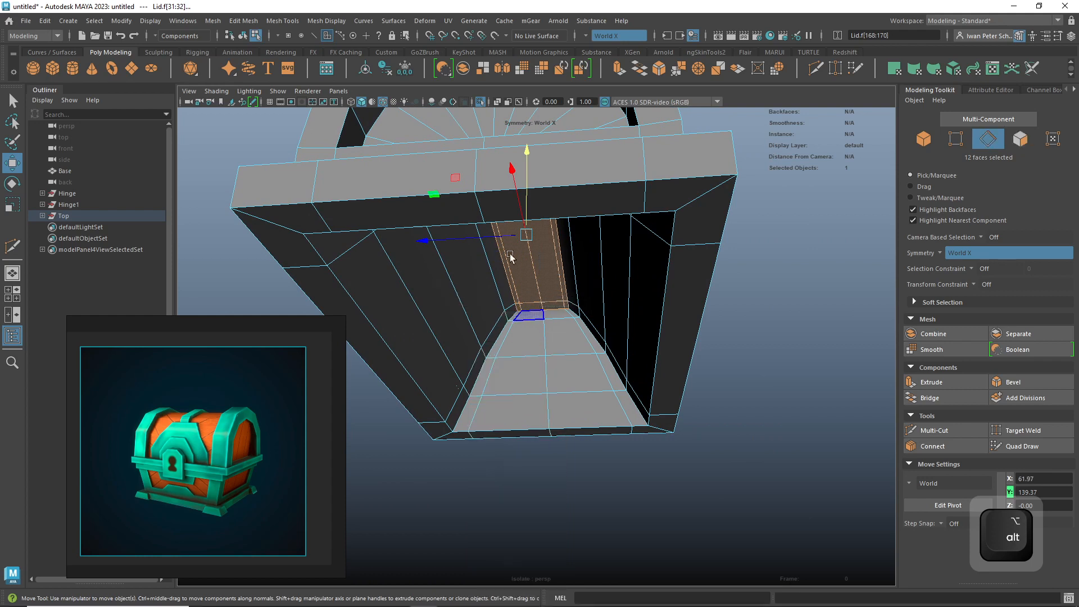
shift+right_click(521, 321)
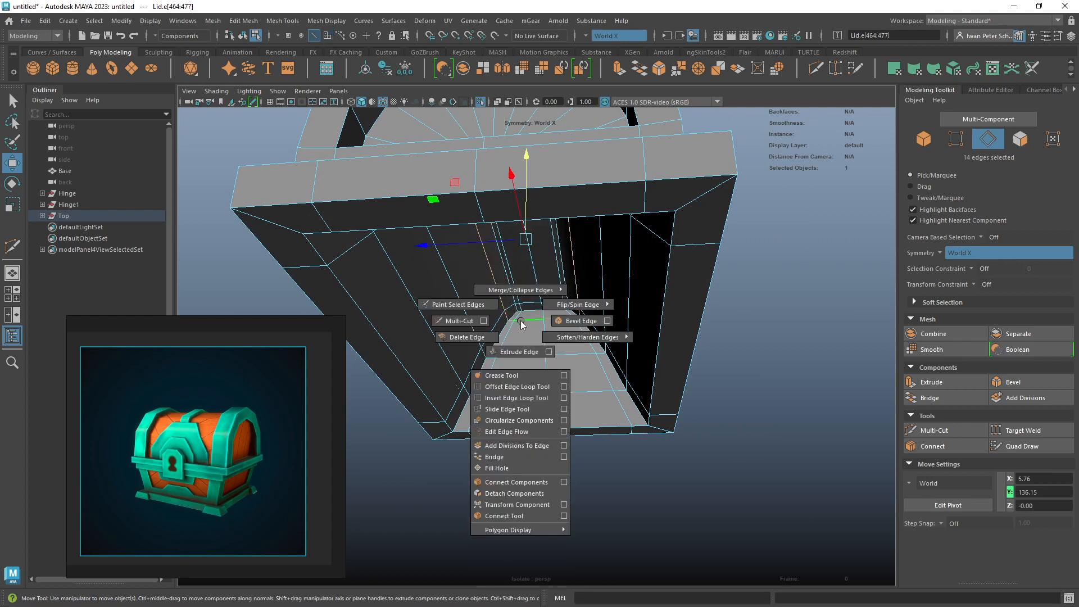
click(525, 409)
mouse_move(580, 477)
middle_down()
mouse_move(598, 494)
mouse_move(576, 497)
middle_up()
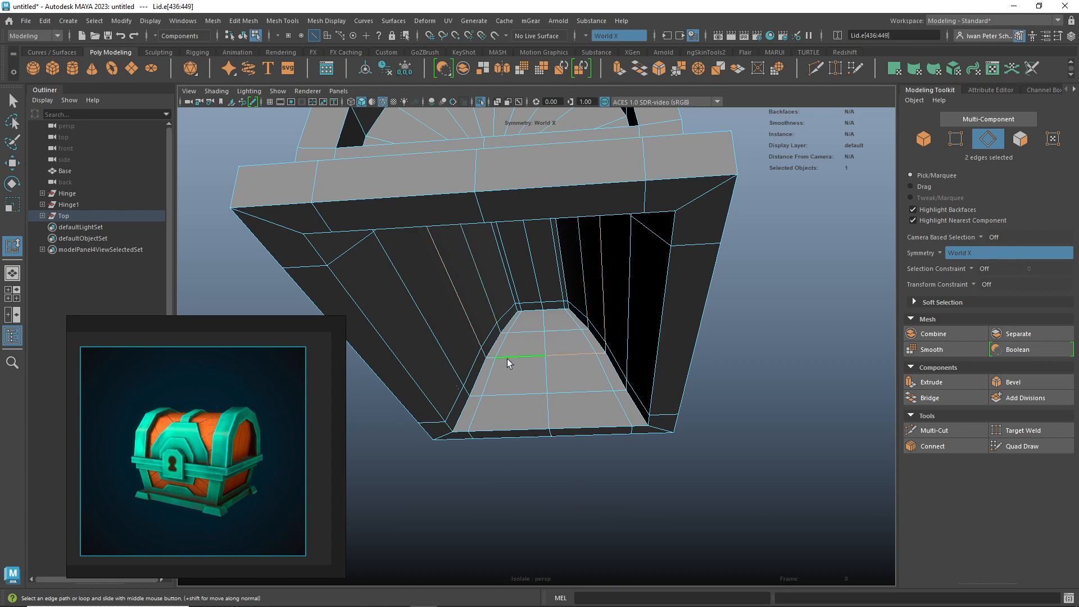
middle_drag(490, 480, 498, 479)
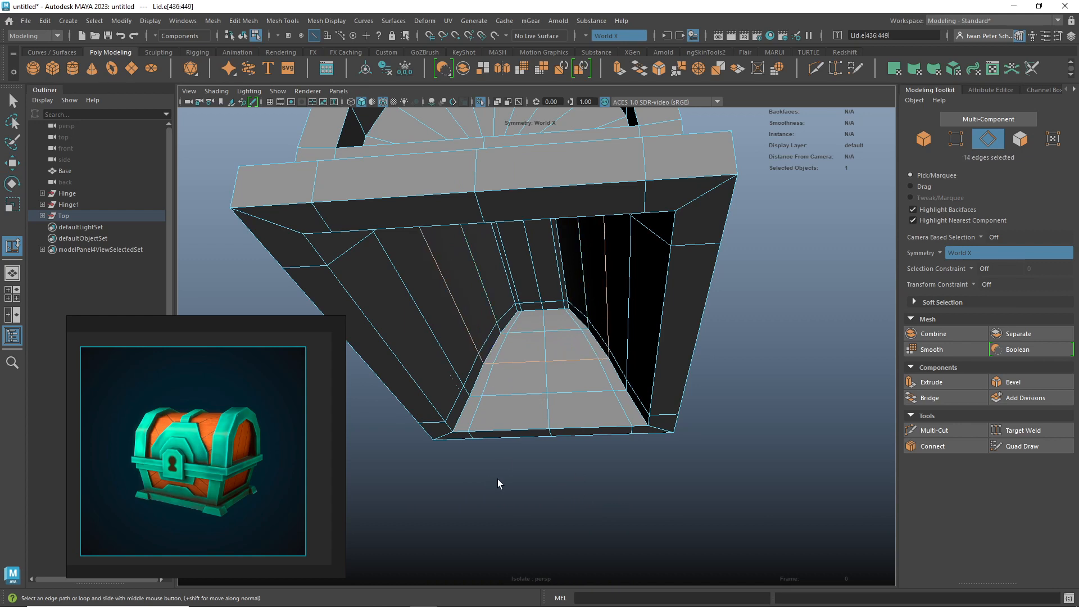
click(546, 477)
- Scale the three edge loops on the cavity walls along Z, one after another, to even out the arched profile
mouse_move(545, 477)
alt+mouse_down()
mouse_move(792, 479)
mouse_move(809, 445)
mouse_move(711, 469)
mouse_move(812, 482)
mouse_move(684, 462)
mouse_move(561, 479)
alt+mouse_up()
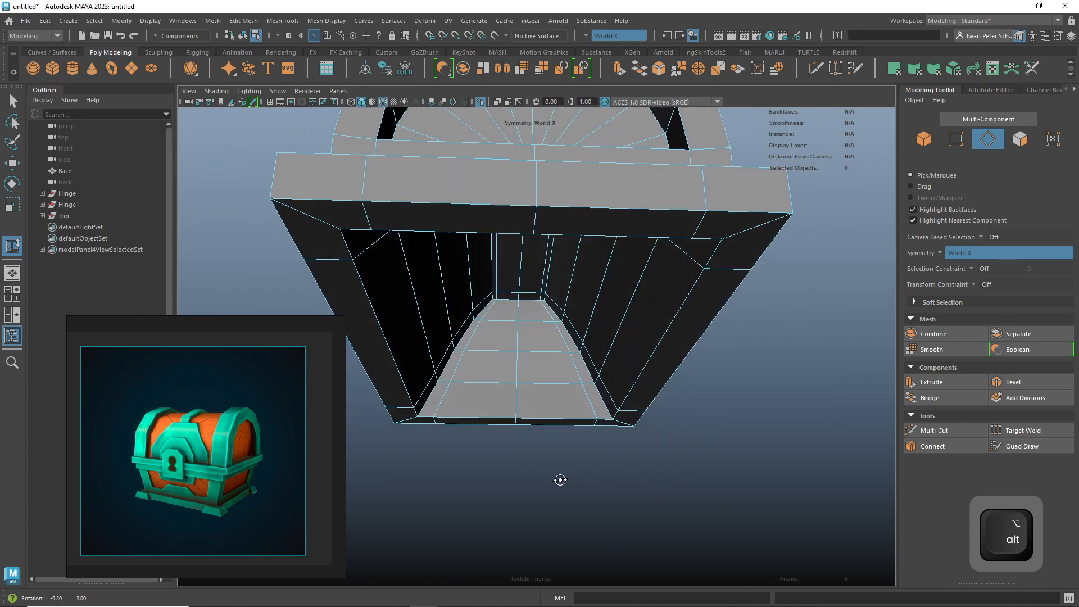
click(534, 321)
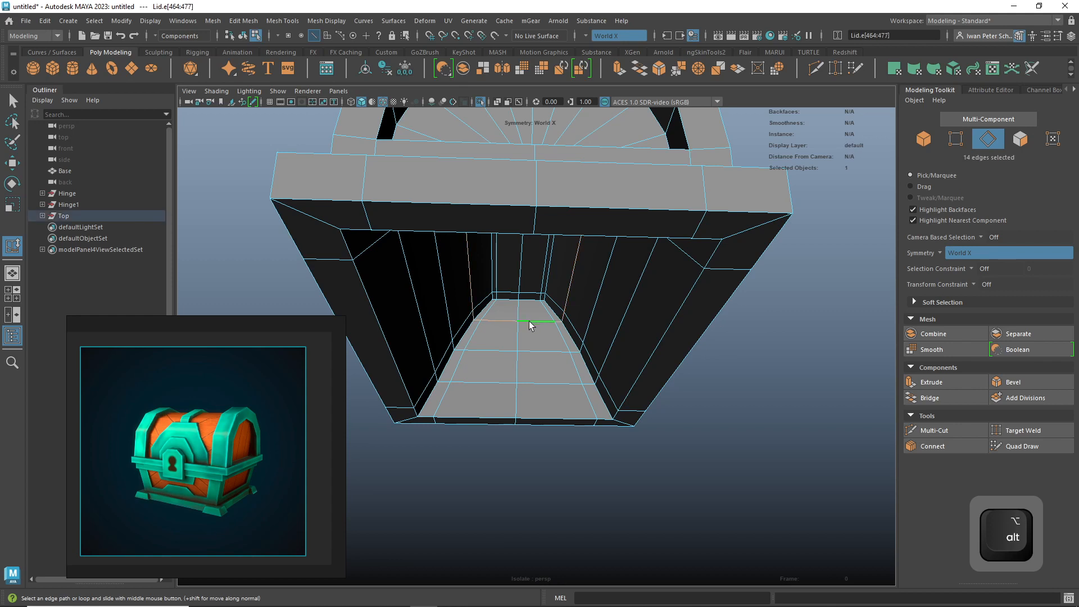
key(r)
drag(433, 260, 420, 257)
double_click(495, 351)
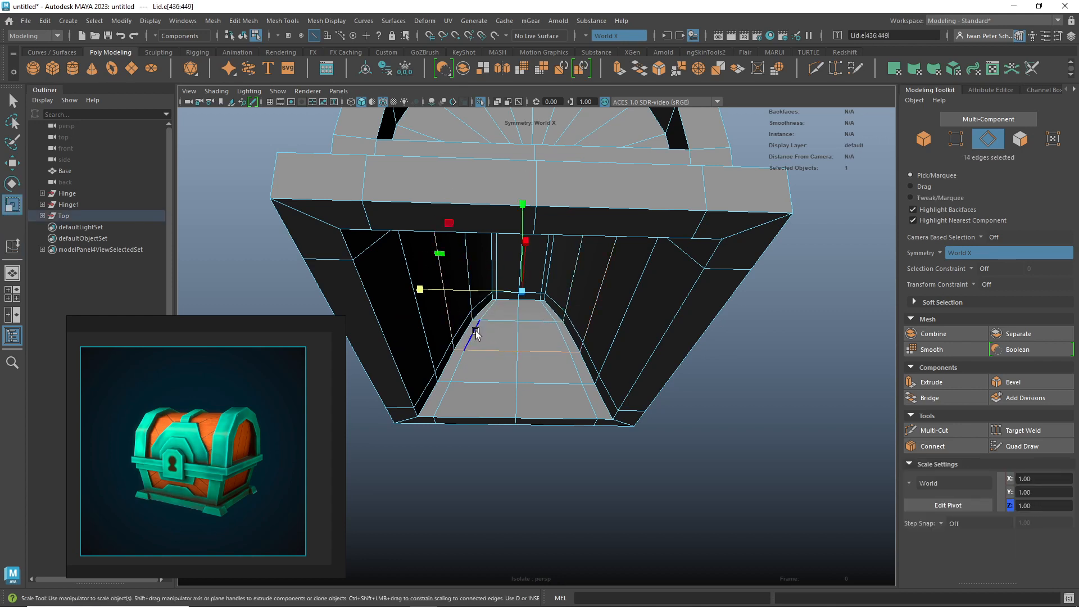
click(422, 290)
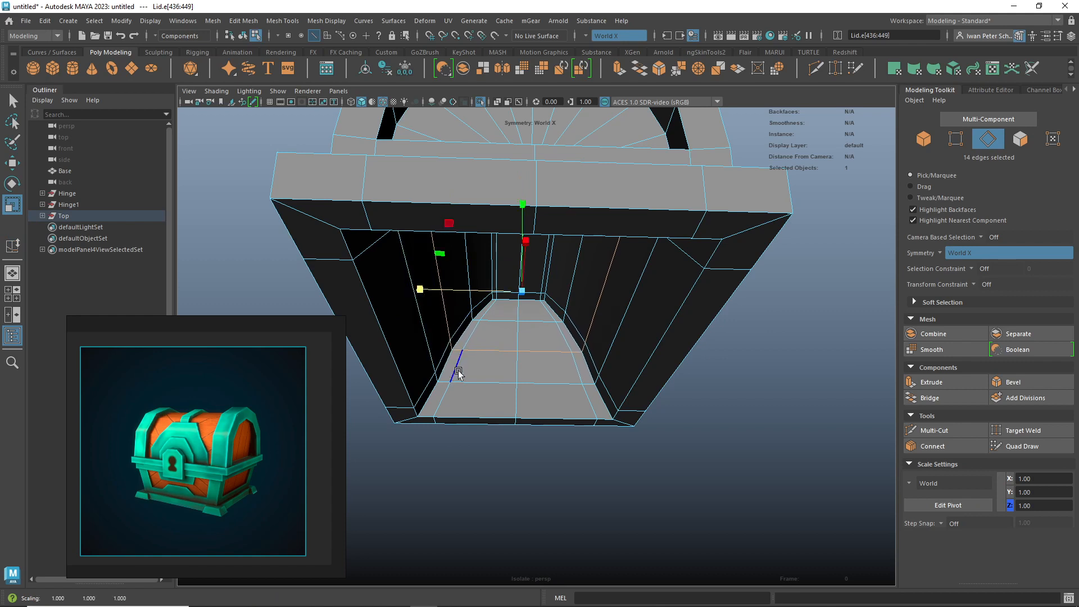
double_click(417, 323)
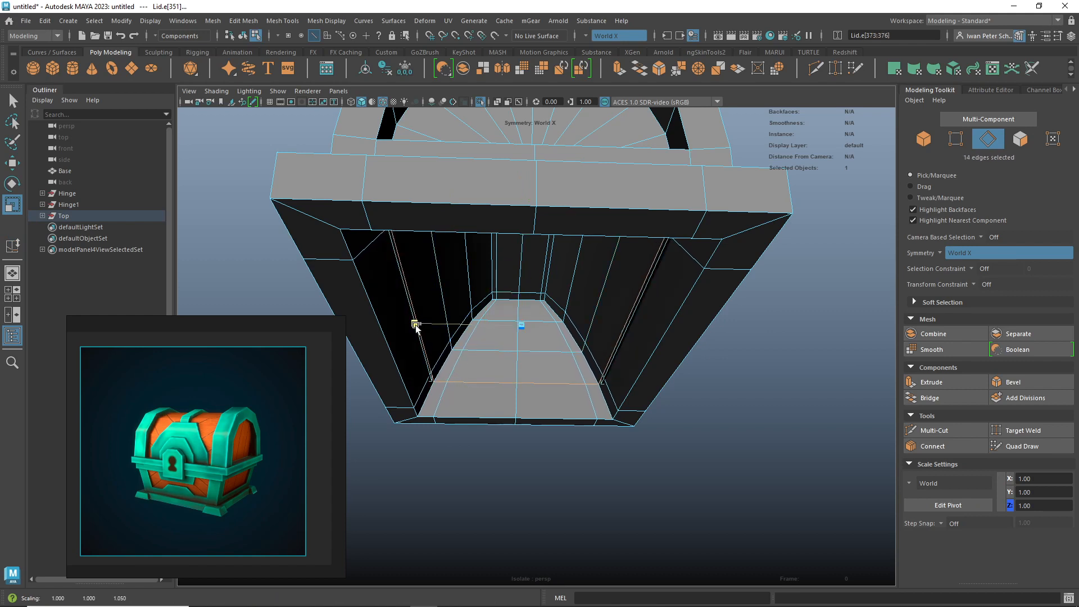
drag(416, 323, 421, 326)
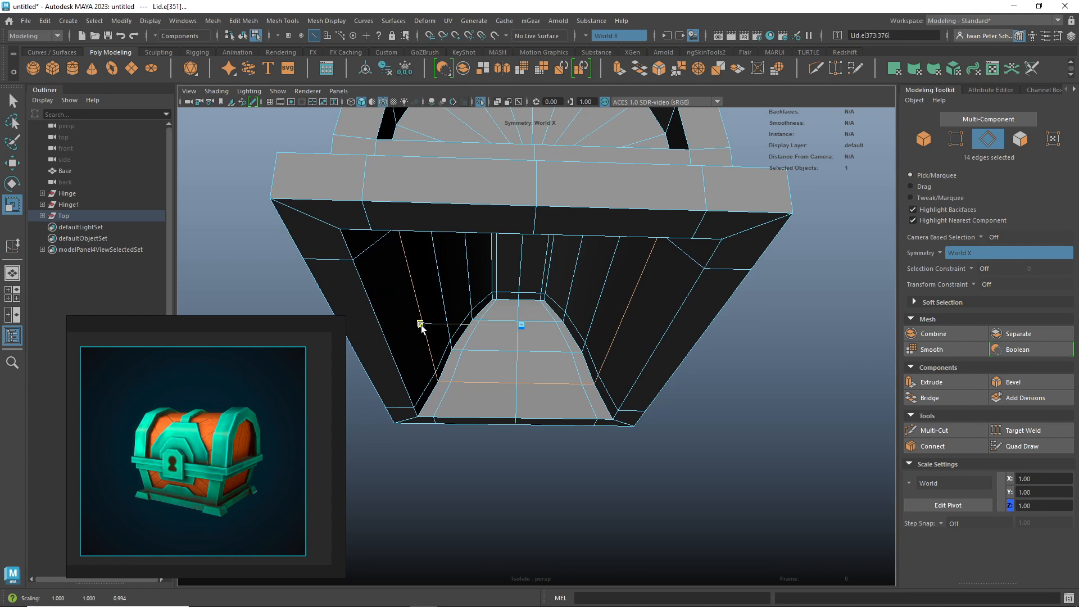
- Adjust the selected edge loop on the Lid's cavity walls with the Slide Edge and Scale tools
alt+drag(436, 431, 400, 446)
shift+right_drag(532, 360, 522, 448)
alt+drag(472, 476, 532, 483)
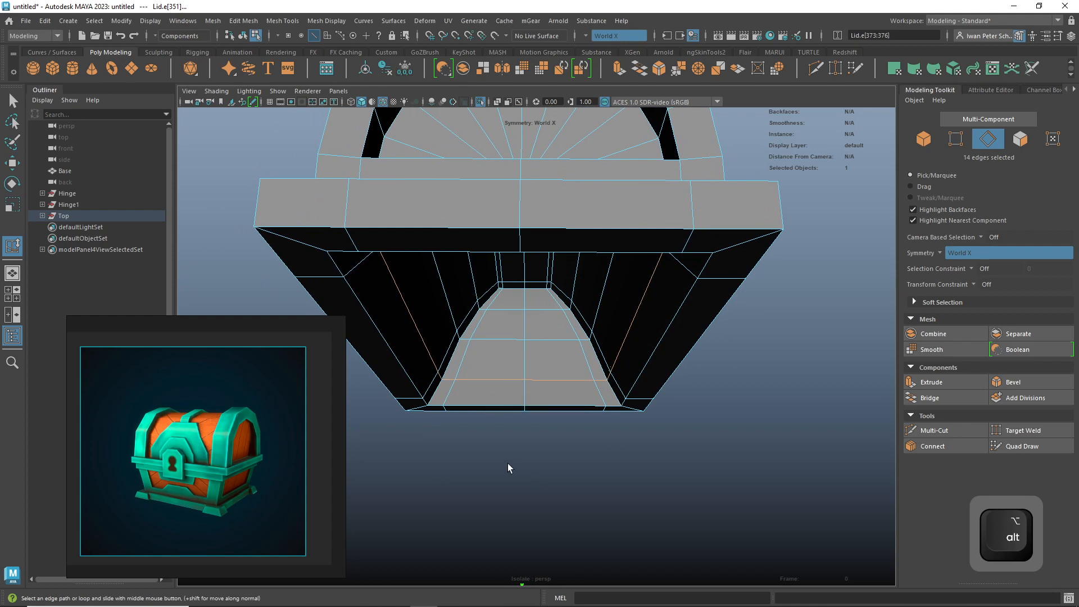
key(r)
drag(427, 330, 434, 360)
double_click(410, 386)
alt+drag(434, 360, 448, 413)
- Return the Lid to object mode and turn off its isolation to show the whole chest
scroll(544, 280, down, 5)
alt+drag(572, 244, 570, 276)
right_drag(622, 275, 656, 258)
mouse_move(686, 305)
alt+mouse_down()
mouse_move(706, 298)
mouse_move(739, 337)
mouse_move(681, 294)
alt+mouse_up()
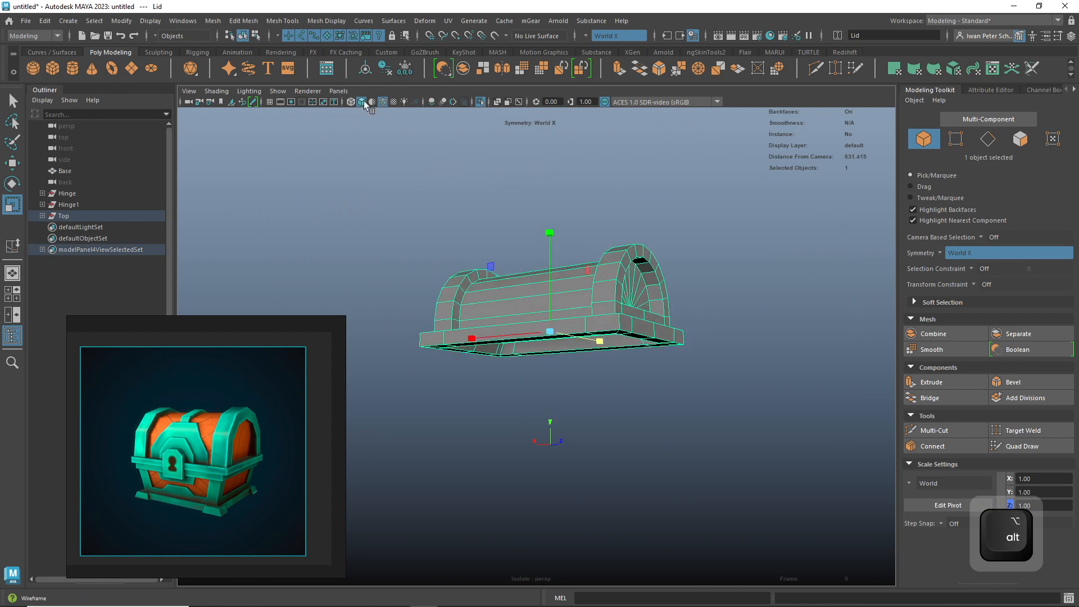
click(482, 104)
- Move the front faces of the Lid's rim outward along Z to about -62.71 and return to object mode
alt+drag(784, 384, 588, 402)
click(747, 405)
right_drag(602, 359, 605, 321)
click(606, 371)
click(606, 371)
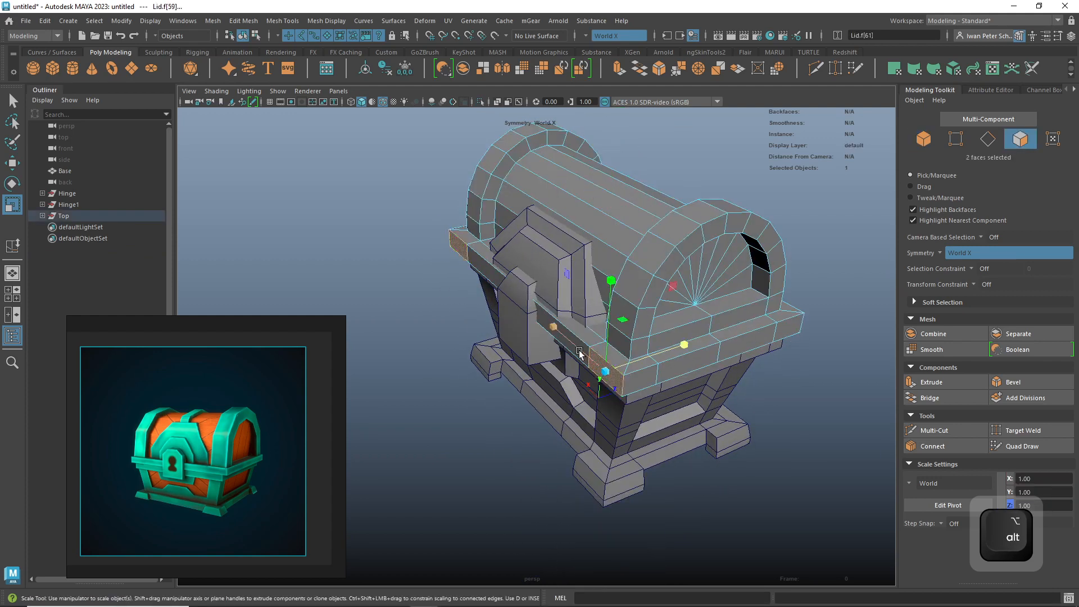
shift+click(545, 313)
alt+drag(548, 313, 506, 365)
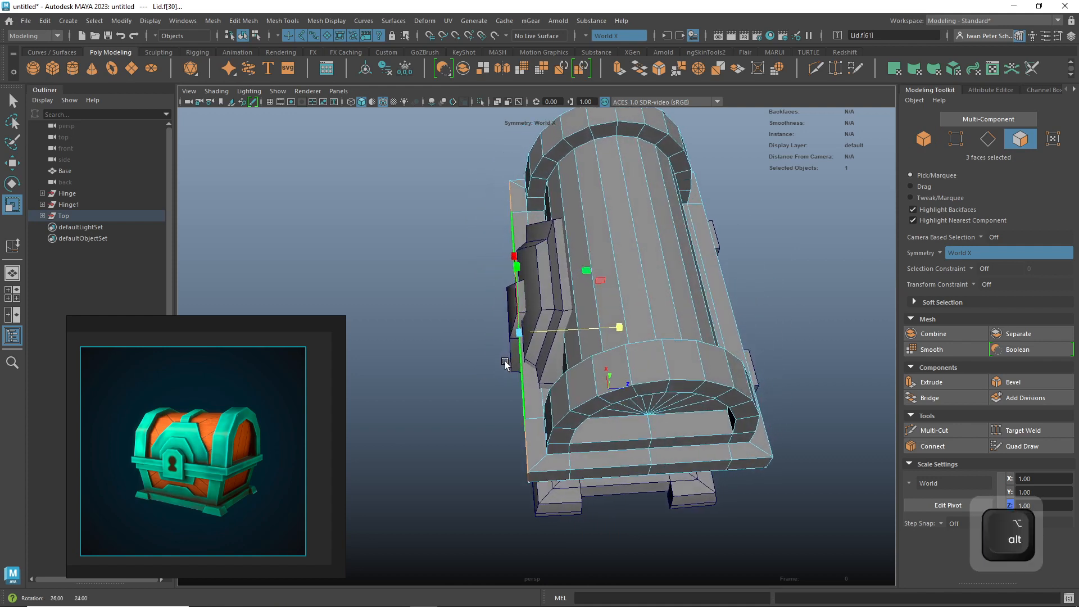
key(w)
drag(571, 328, 568, 327)
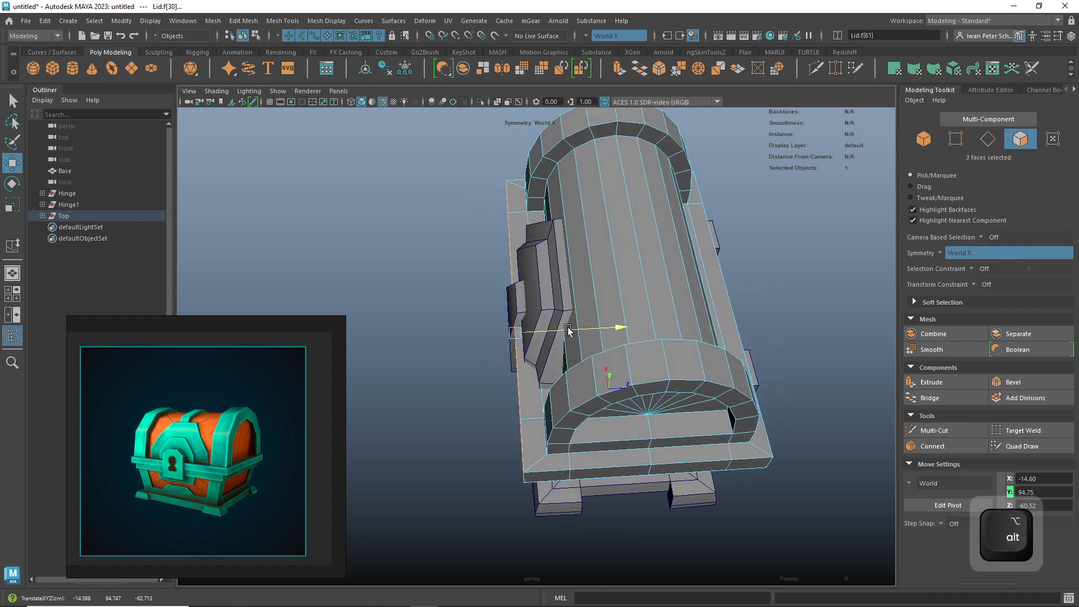
click(479, 366)
right_drag(522, 286, 570, 268)
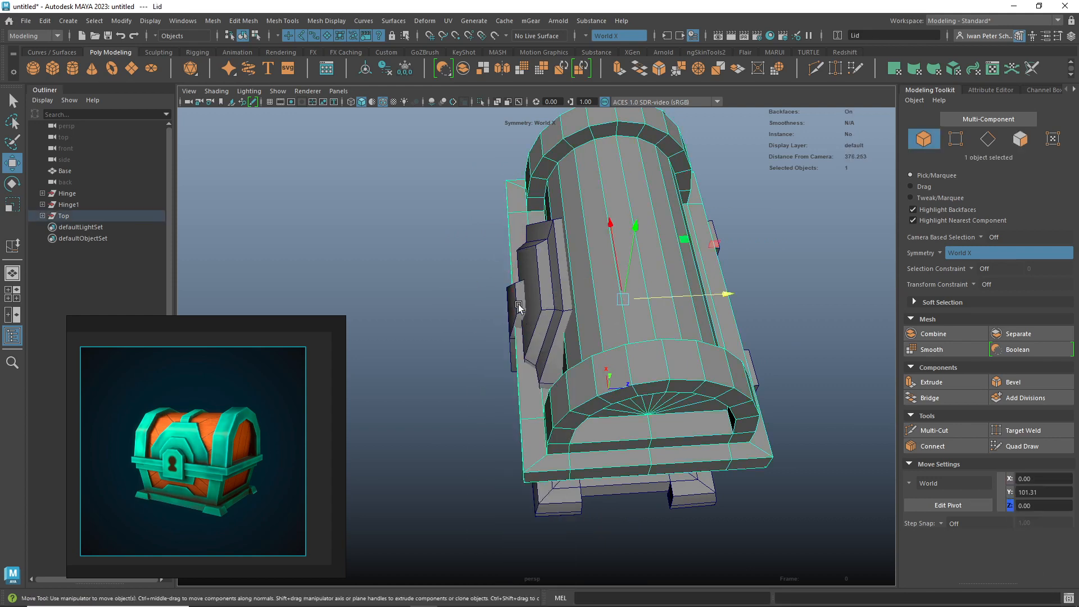
- Isolate the Lock and select its two back faces
drag(570, 316, 486, 388)
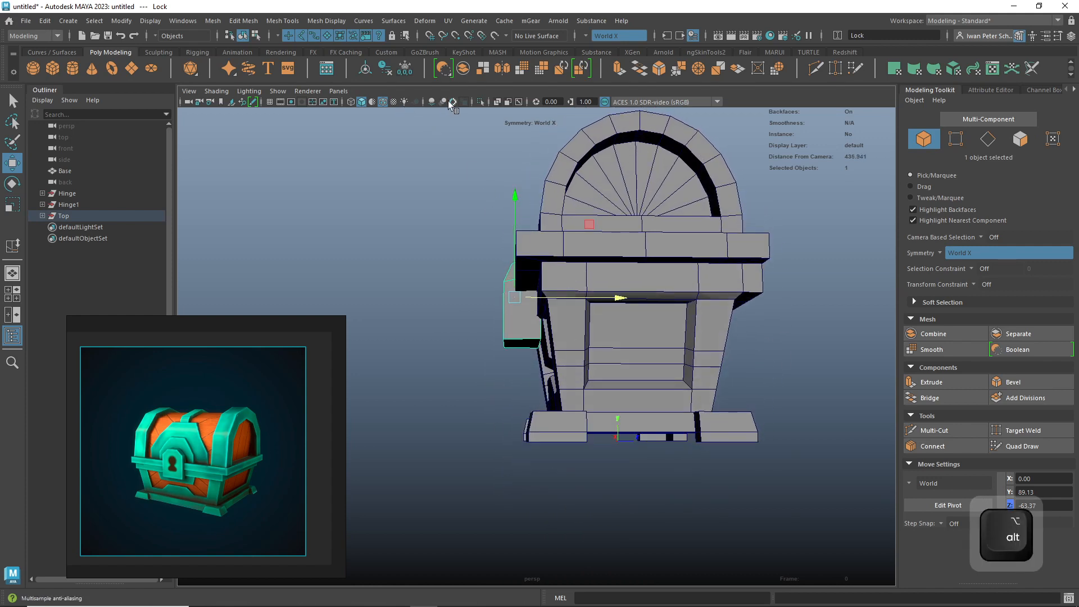
click(481, 102)
right_drag(554, 287, 553, 316)
click(547, 272)
shift+click(545, 312)
alt+drag(495, 352, 612, 303)
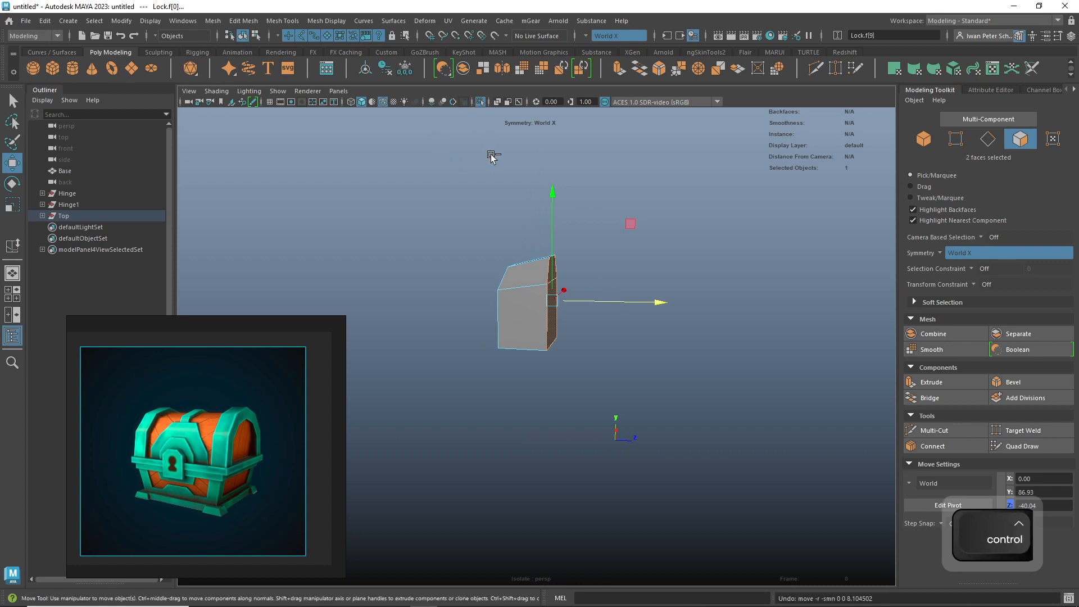
key(ctrl+z)
shift+right_click(541, 321)
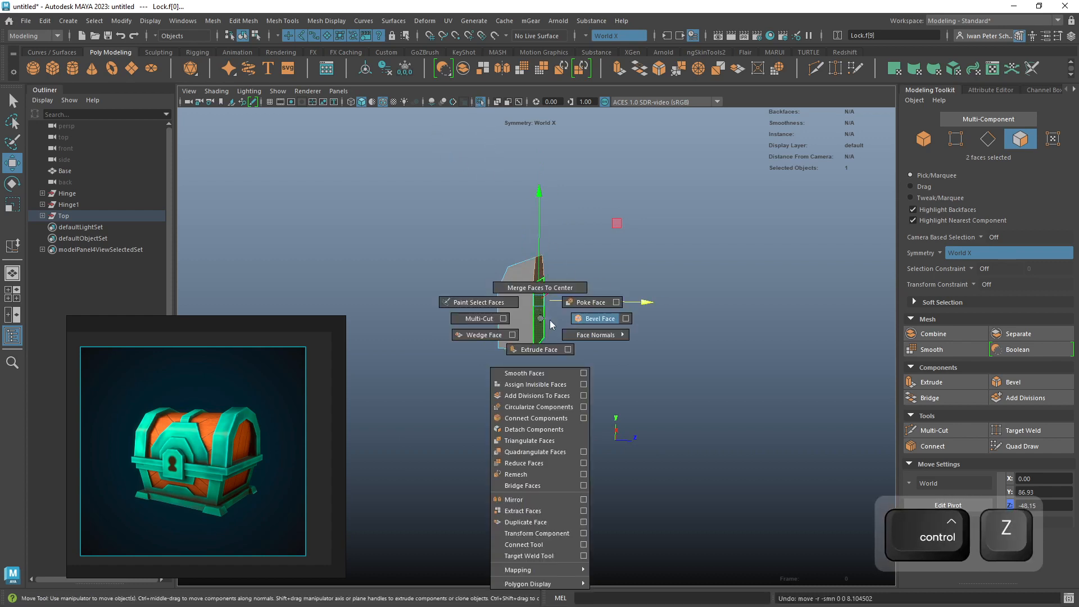
click(536, 349)
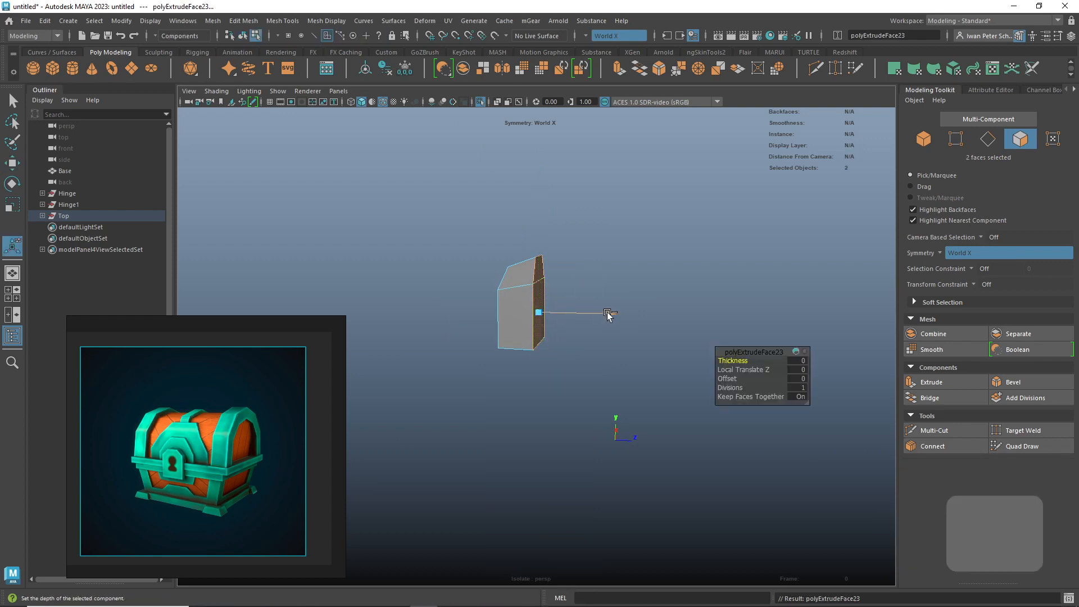
key(ctrl+z)
key(alt)
alt+drag(600, 320, 614, 318)
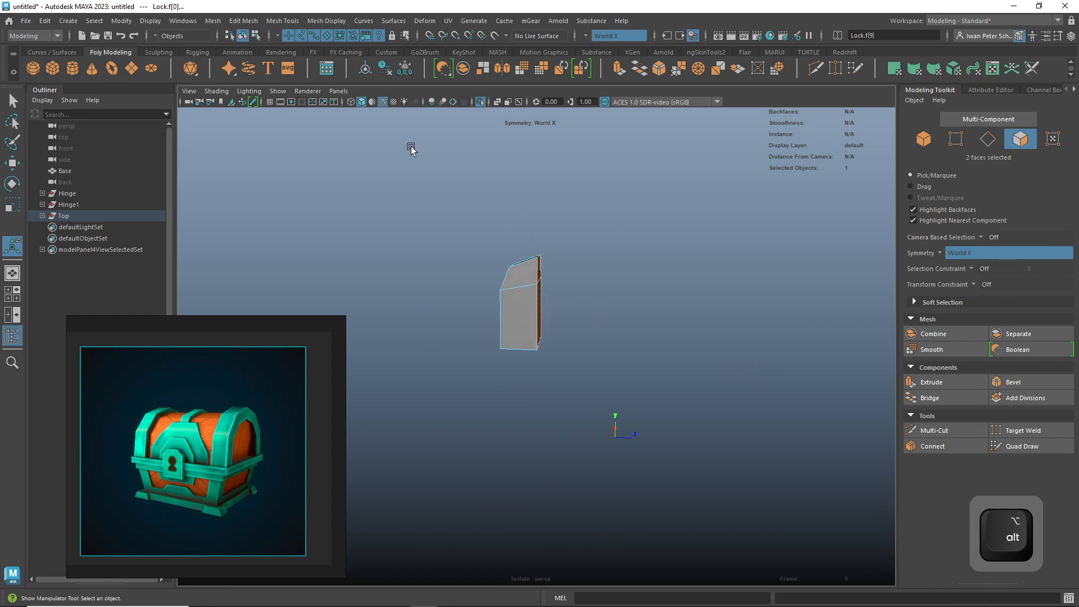
- Show the whole chest again and move the Lock's two back faces along Z to -57.71
click(479, 102)
alt+drag(450, 186, 504, 198)
key(w)
middle_drag(639, 300, 628, 302)
alt+drag(632, 302, 540, 289)
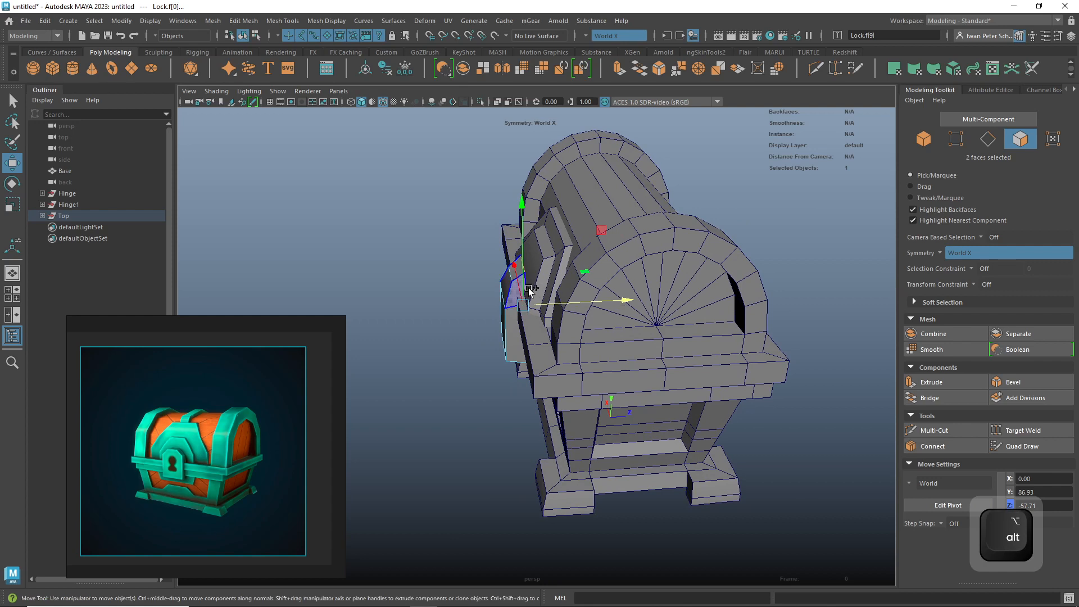
- Extrude the Lock's two back faces into the chest along Z to about -44.48 and return to object mode
shift+right_click(529, 290)
click(528, 320)
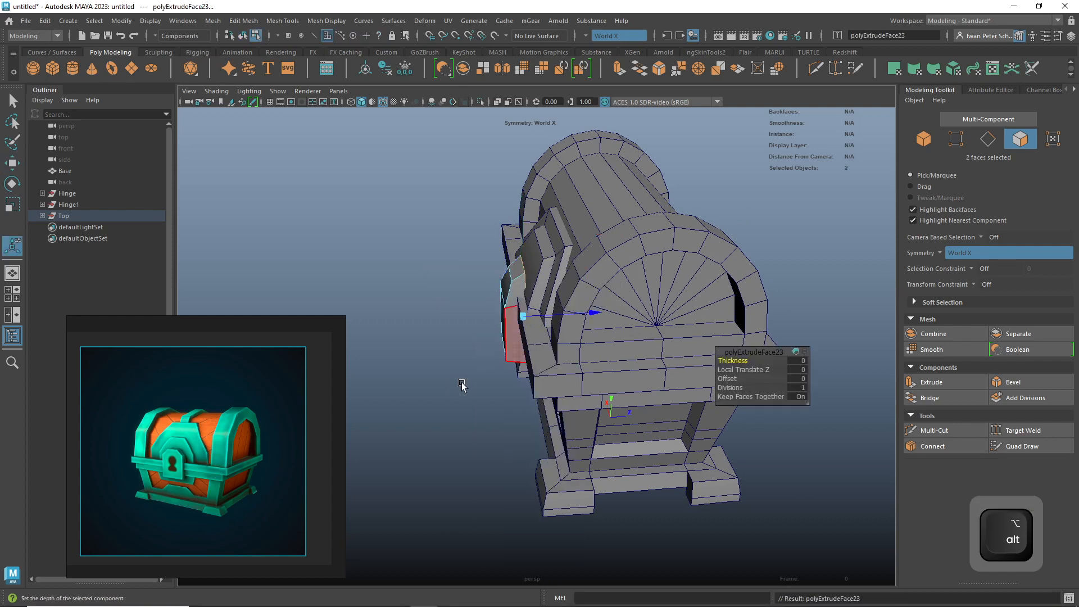
alt+drag(462, 384, 446, 361)
drag(547, 317, 568, 316)
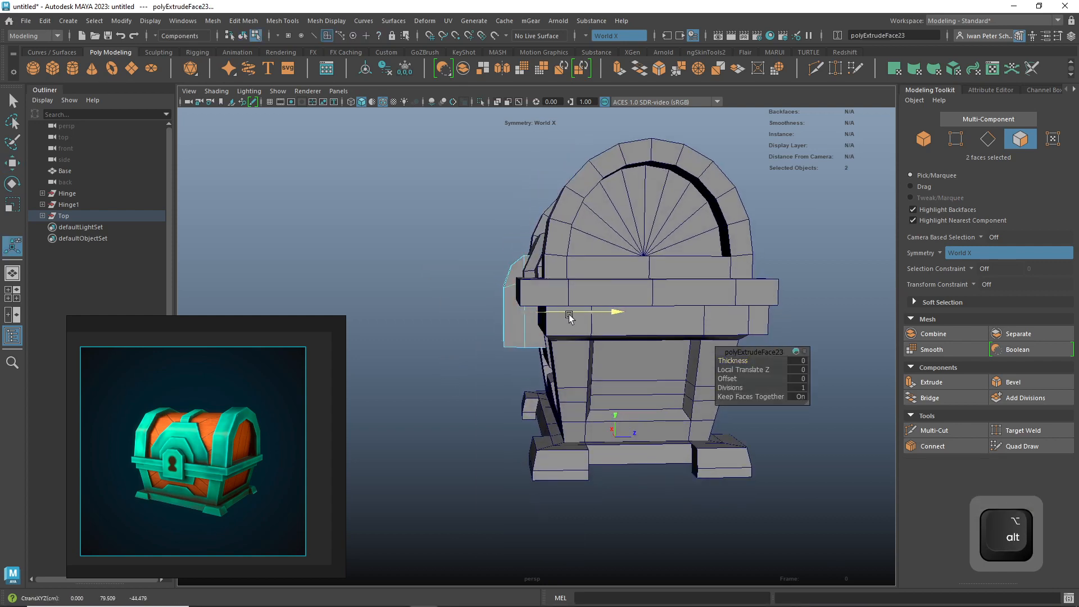
alt+drag(454, 268, 596, 274)
right_drag(548, 285, 573, 272)
alt+drag(754, 223, 693, 260)
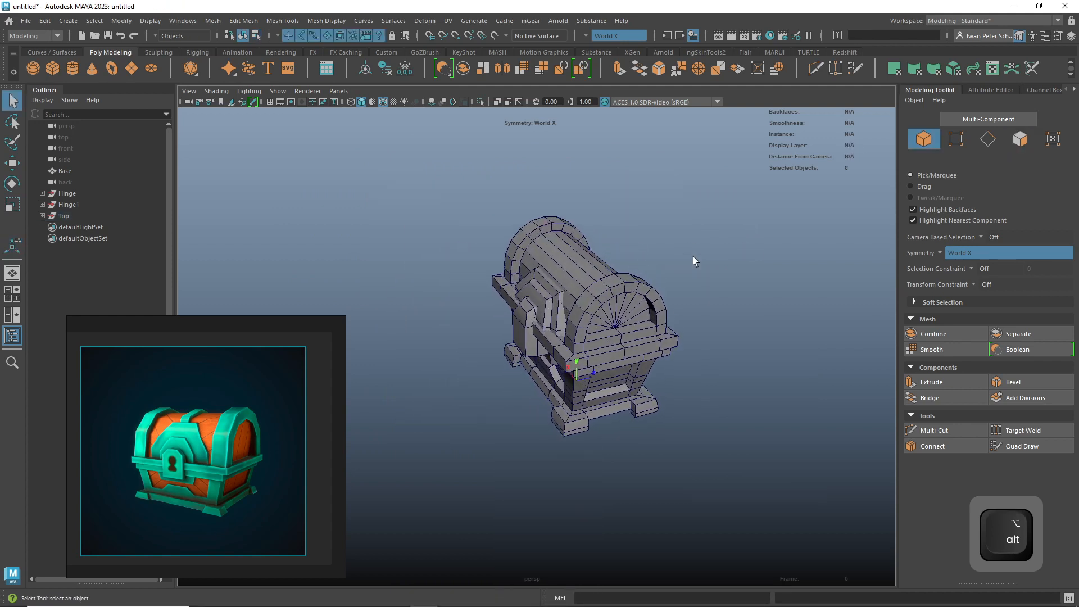
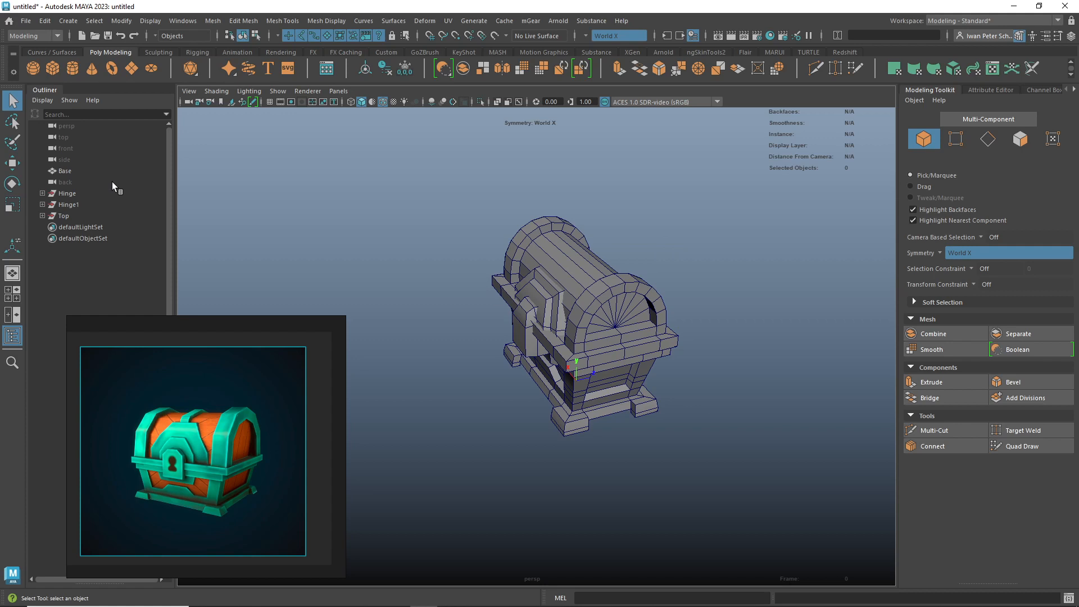
- Select the Top group
alt+drag(217, 211, 175, 191)
alt+right_drag(582, 245, 646, 239)
alt+drag(750, 240, 718, 234)
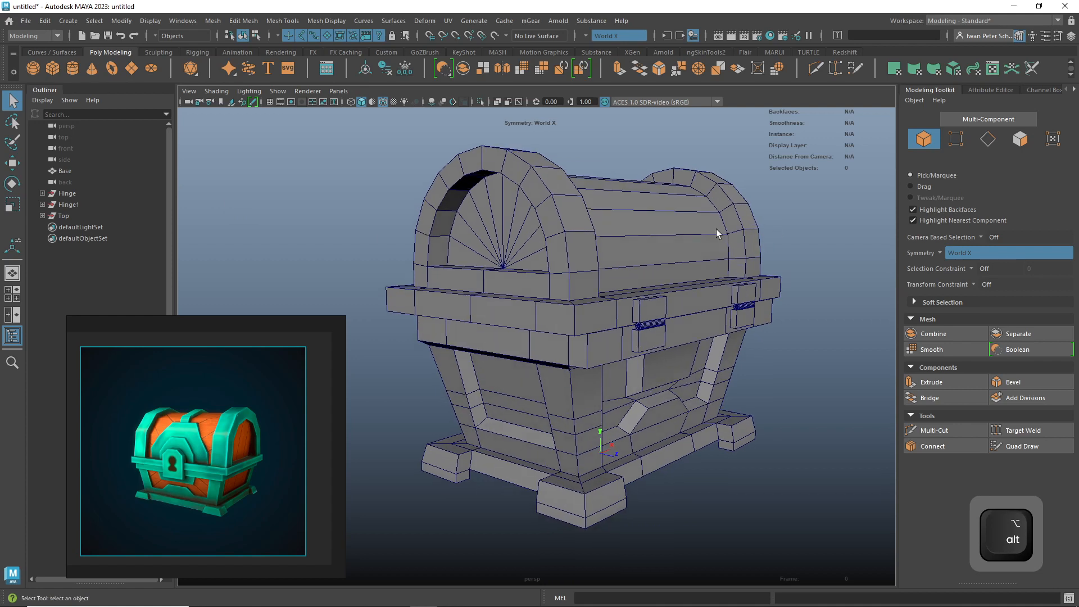
click(65, 216)
alt+drag(727, 359, 755, 366)
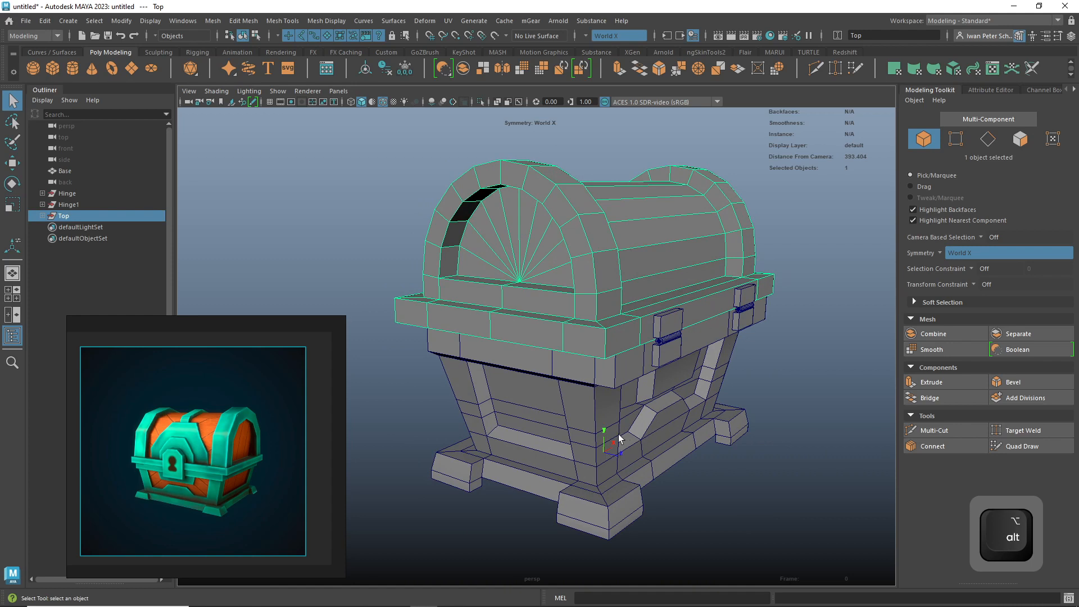
key(e)
drag(657, 396, 665, 390)
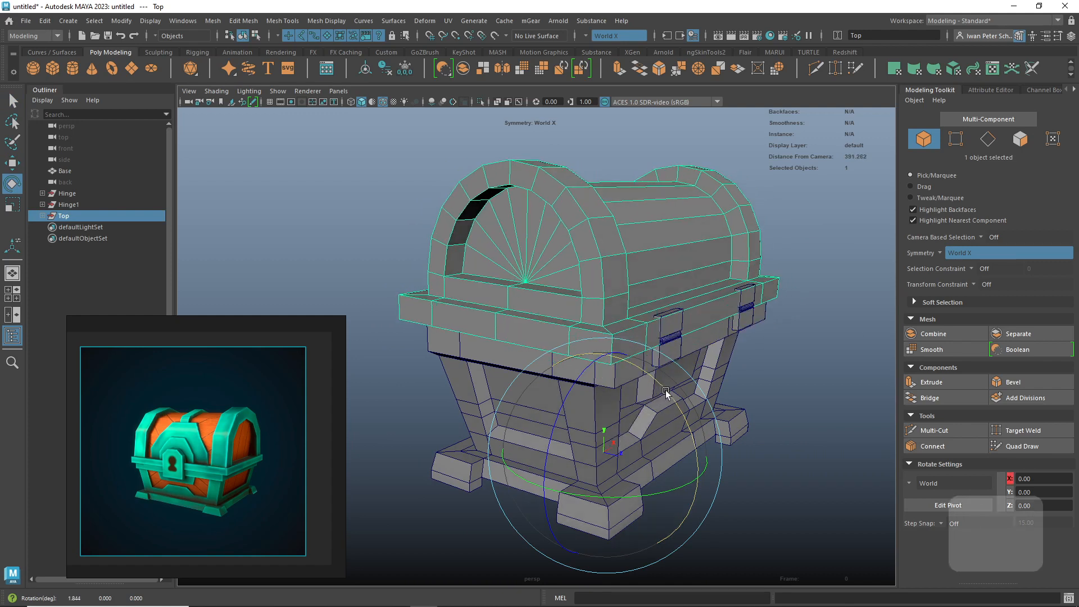
key(ctrl+z)
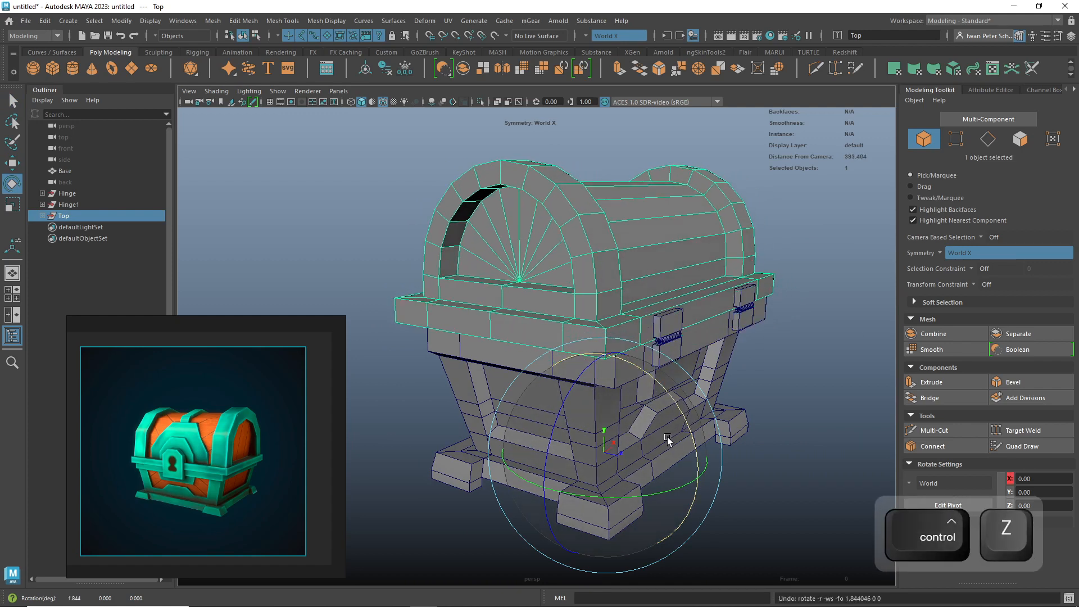
- Raise the Top group's pivot along Y to about 79.16 and move it back along Z to the hinge line
key(d)
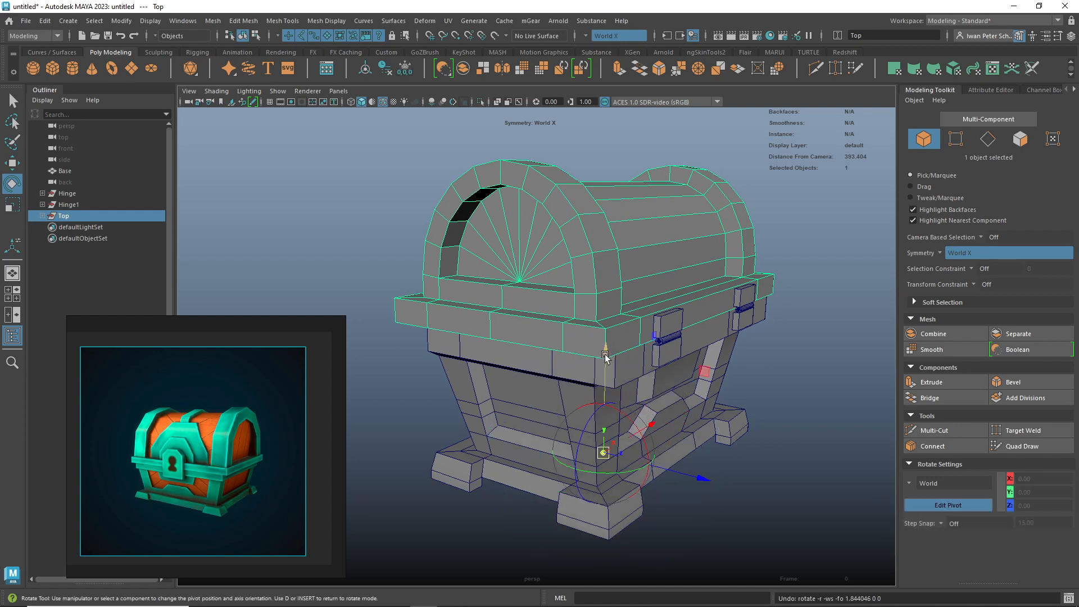
drag(606, 355, 622, 229)
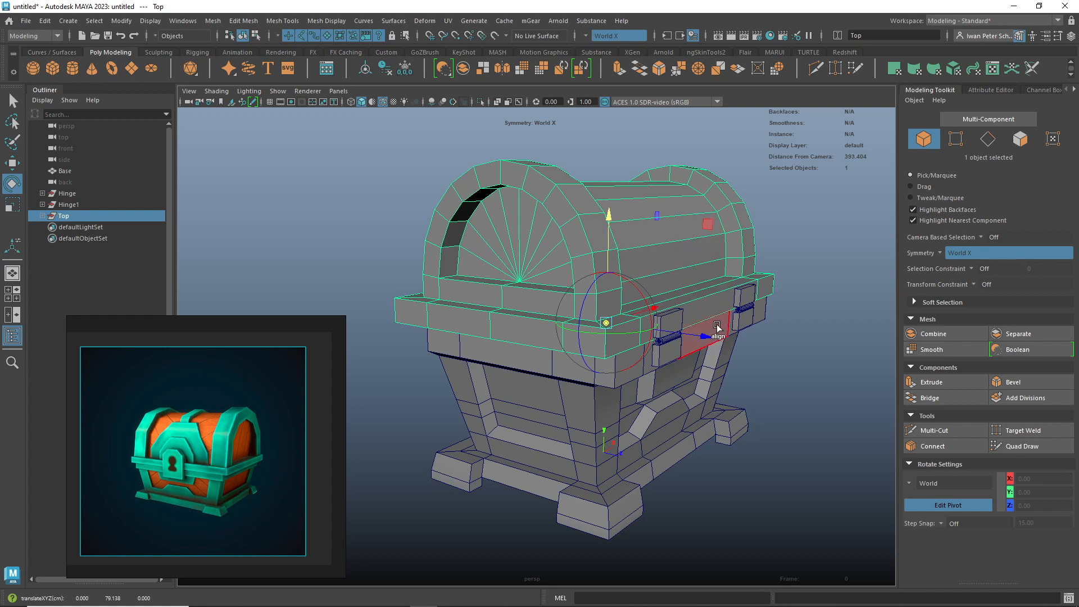
drag(707, 336, 812, 437)
drag(711, 327, 836, 408)
middle_drag(818, 409, 820, 408)
alt+drag(821, 409, 777, 434)
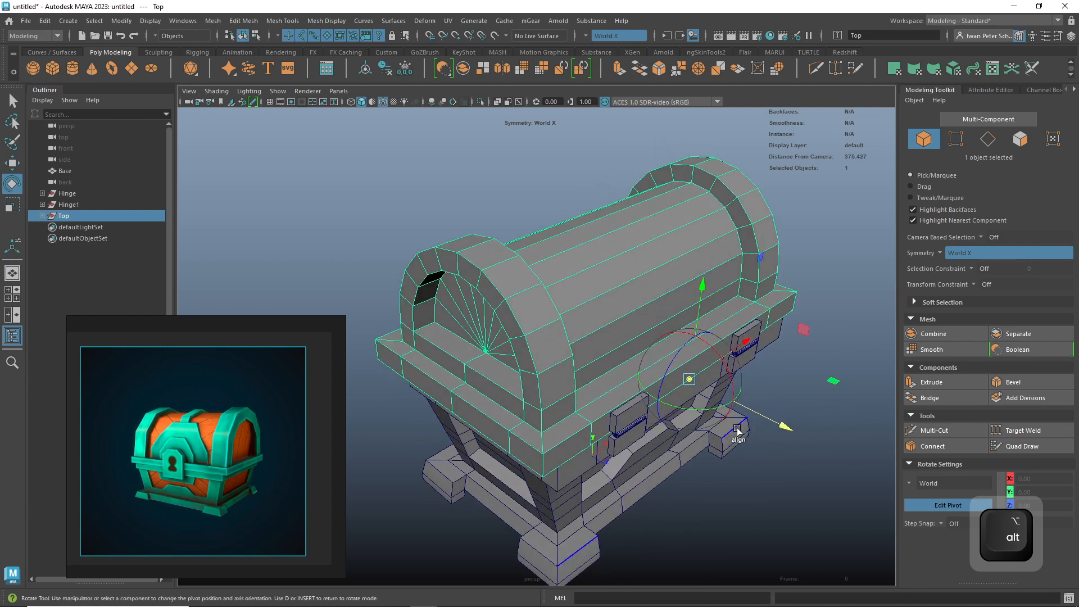
key(d)
- Test the Top group's rotation about X around its repositioned pivot and undo it
drag(752, 353, 658, 395)
key(ctrl+z)
scroll(809, 379, up, 5)
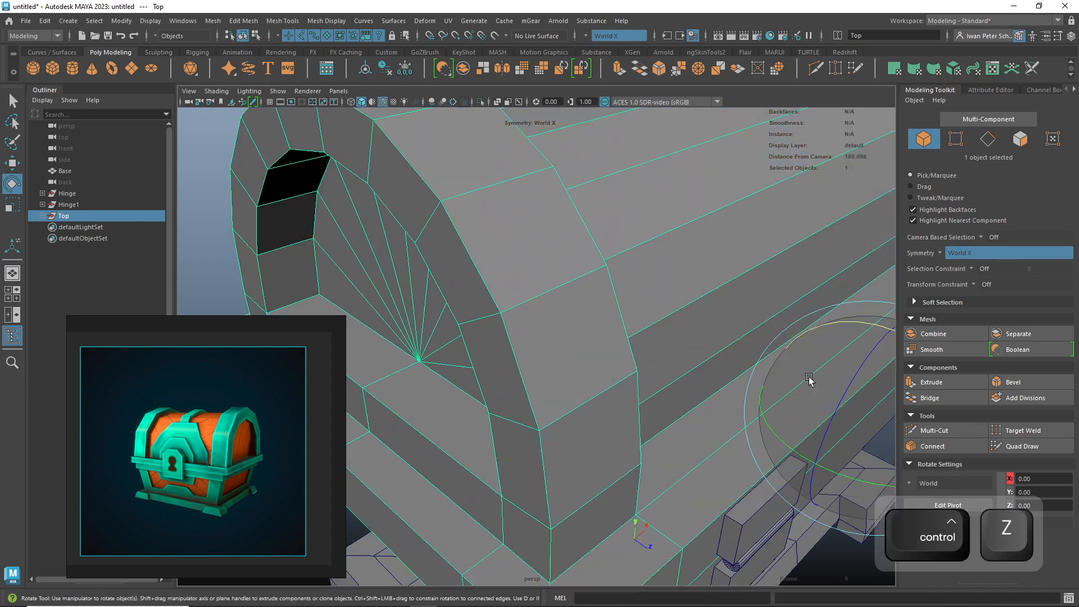
scroll(809, 380, down, 3)
- Reparent the upper hinge plates, pCube1 of both Hinge and Hinge1, into the Top group
alt+drag(765, 393, 741, 512)
click(783, 253)
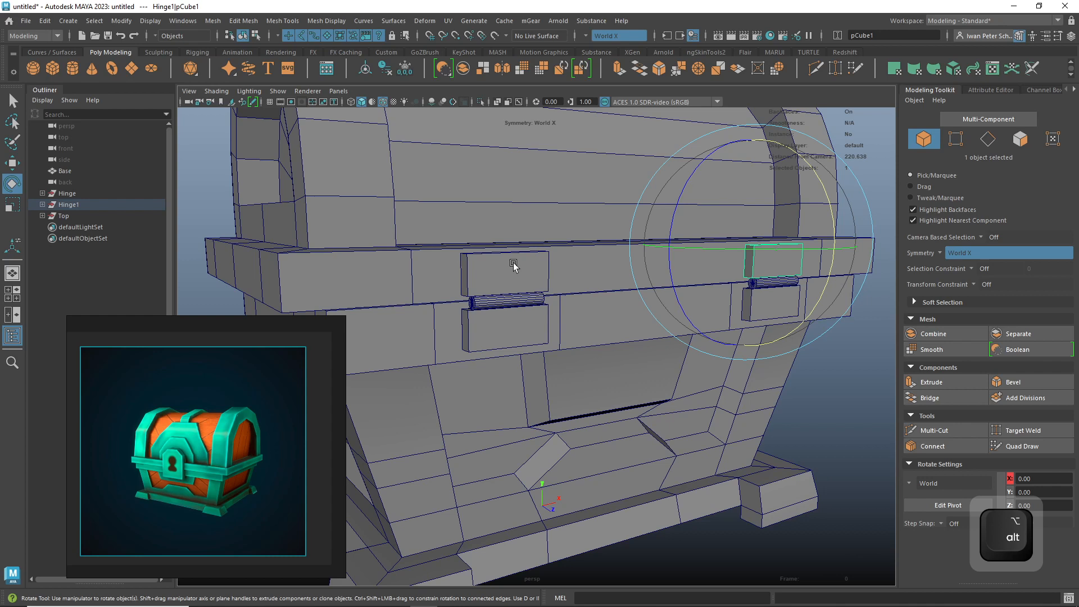
click(509, 261)
click(768, 264)
click(43, 216)
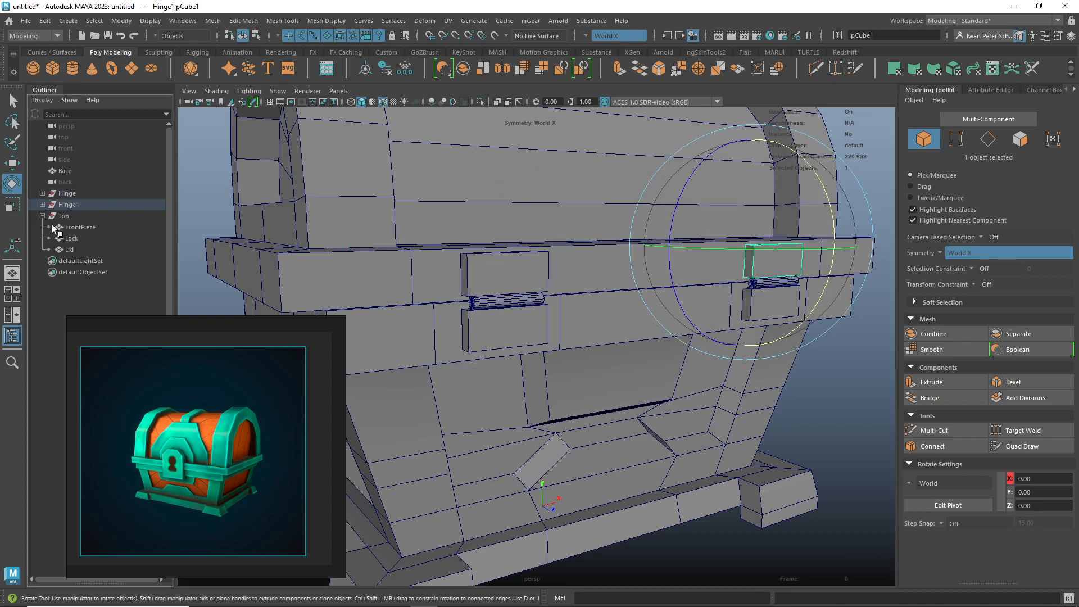
click(42, 205)
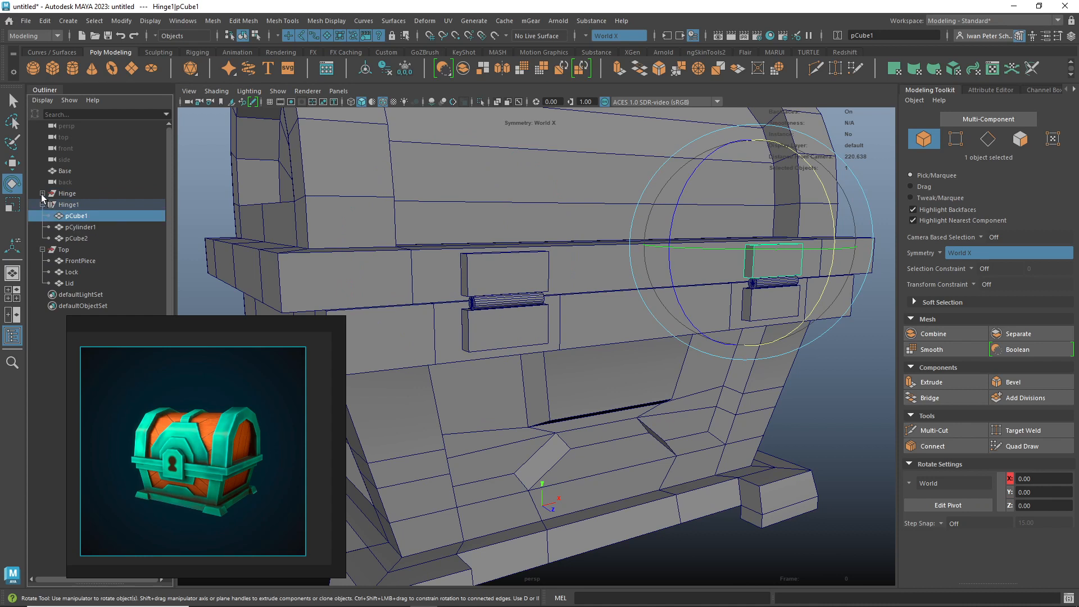
click(42, 193)
click(489, 270)
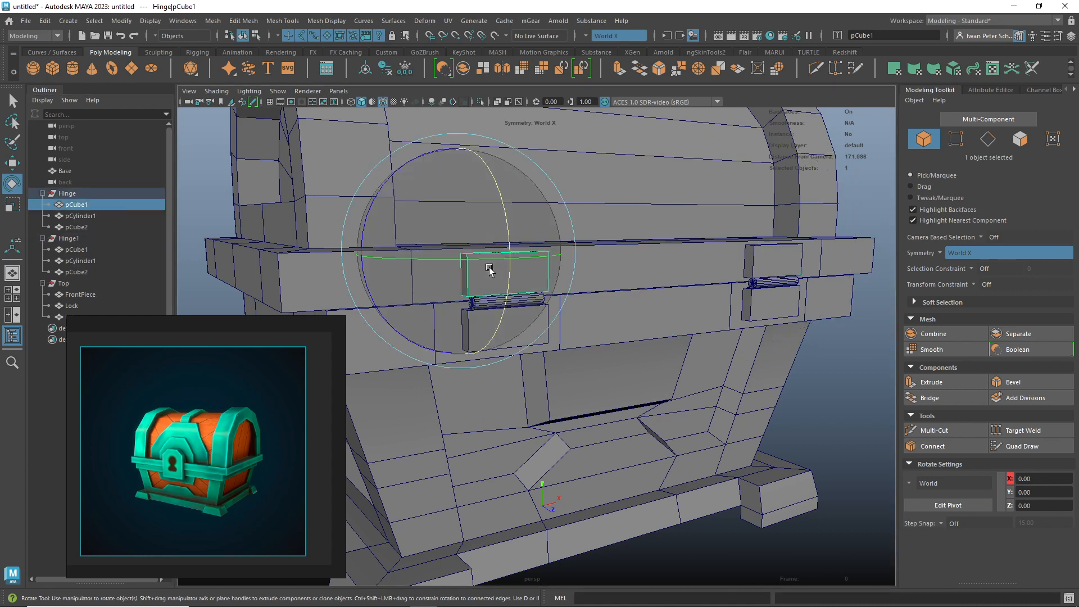
drag(84, 204, 78, 281)
click(763, 259)
drag(75, 241, 74, 272)
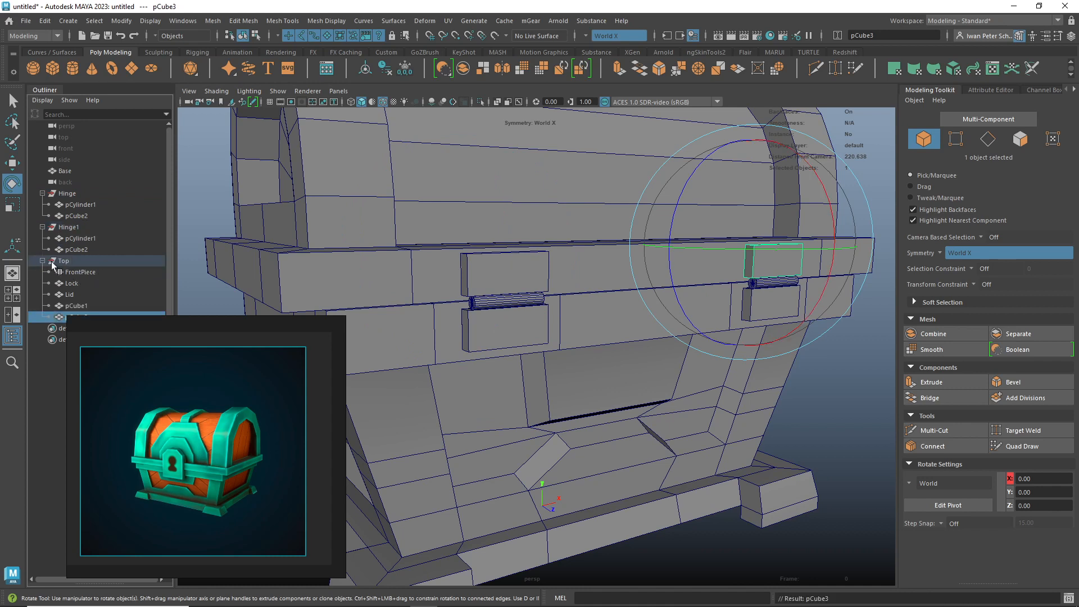
- Swing the Top group open about its hinge pivot and set its Rotate X to 45
click(64, 261)
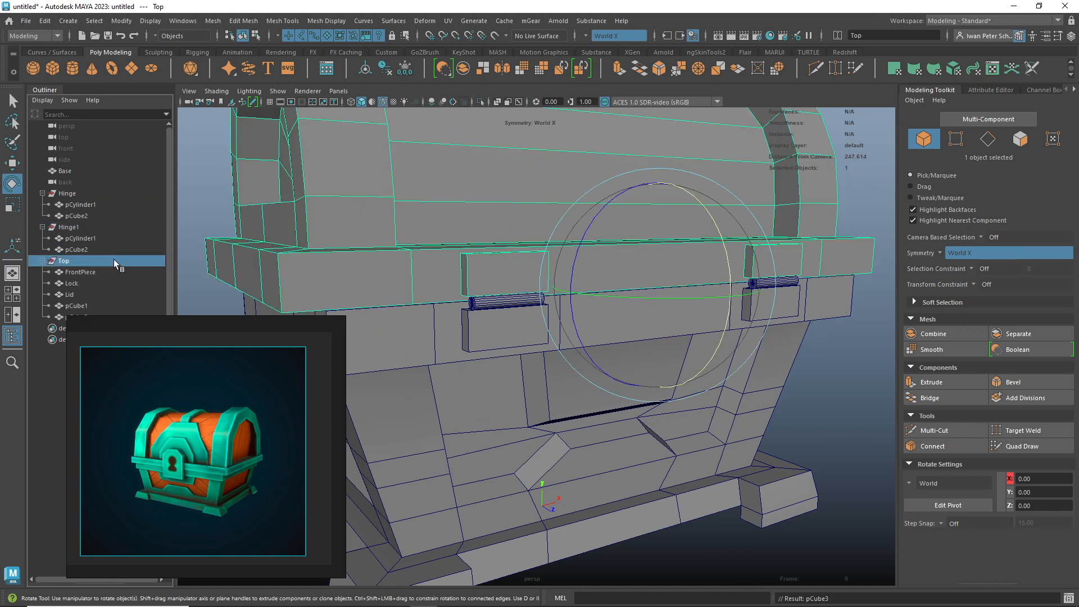
drag(727, 282, 831, 457)
scroll(690, 387, down, 5)
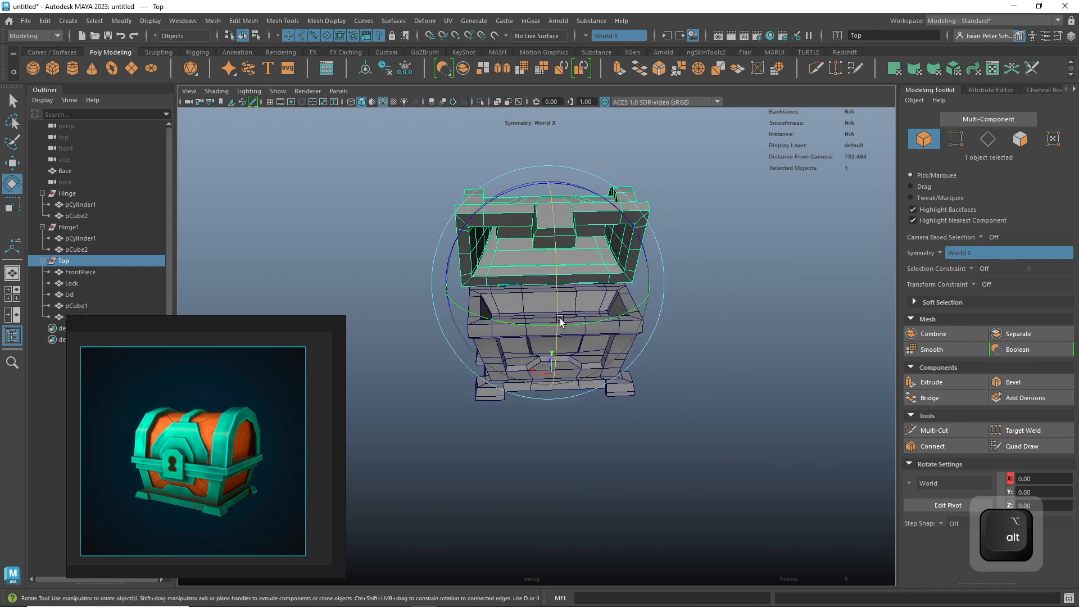
drag(556, 301, 568, 318)
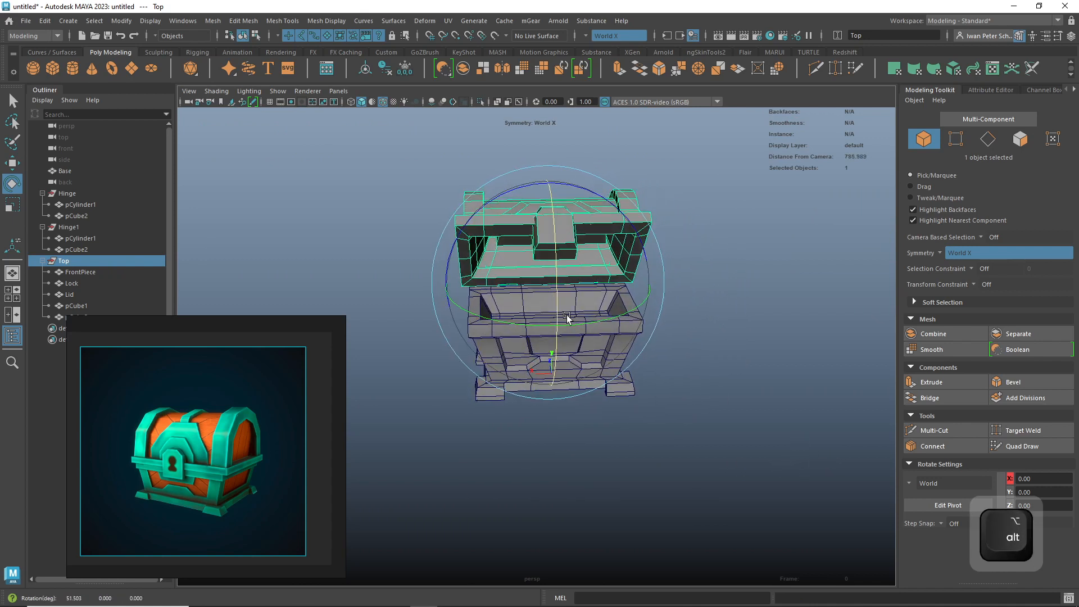
click(1052, 93)
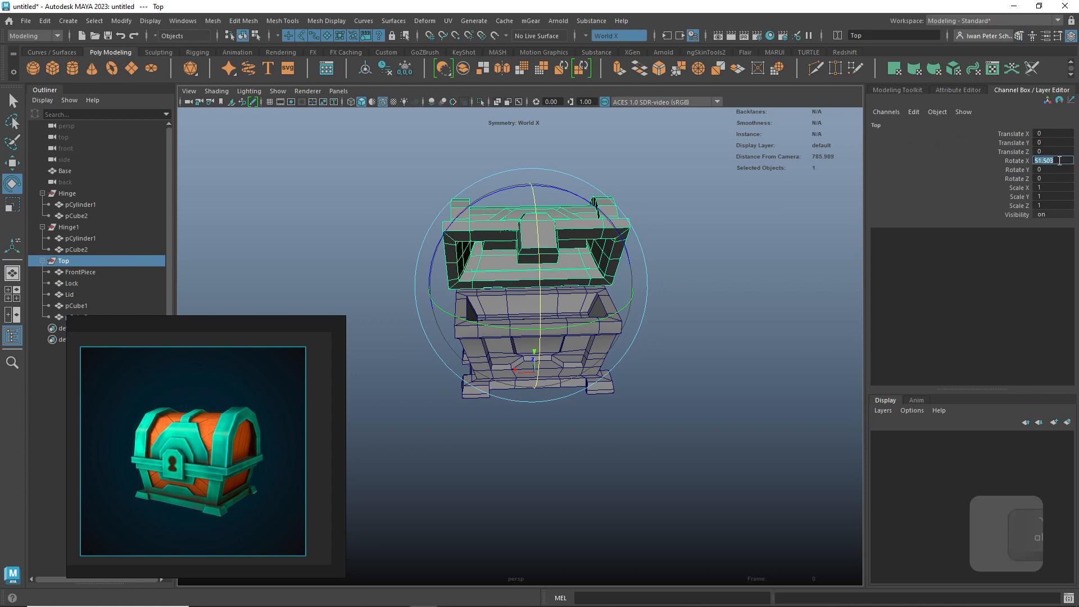
text(45)
key(Return)
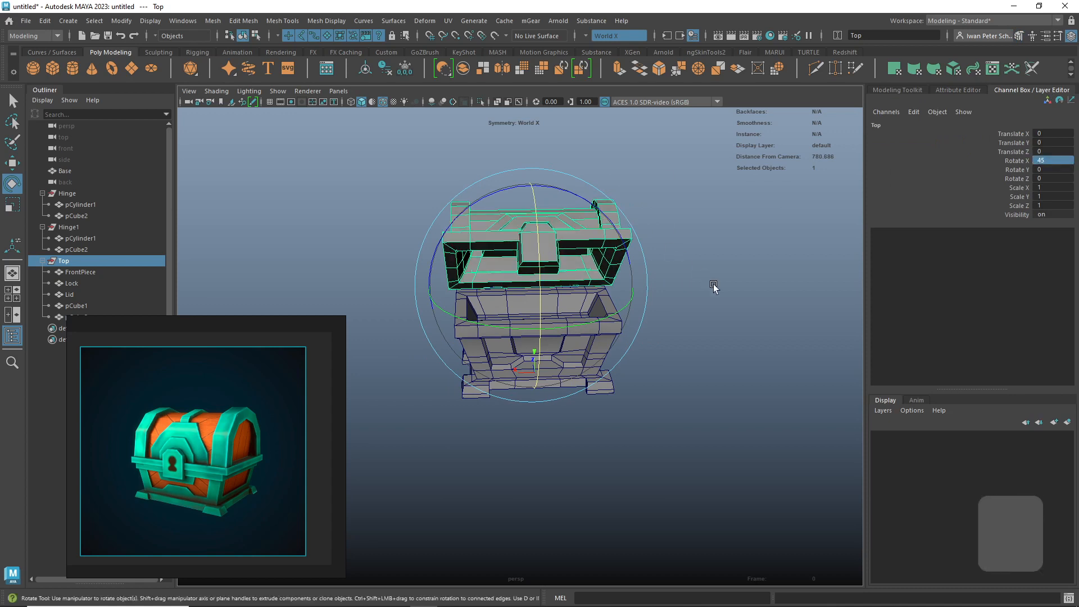
alt+drag(713, 285, 646, 269)
click(720, 249)
alt+drag(720, 249, 771, 251)
alt+right_drag(771, 250, 751, 319)
alt+drag(790, 337, 700, 356)
alt+middle_drag(700, 356, 644, 353)
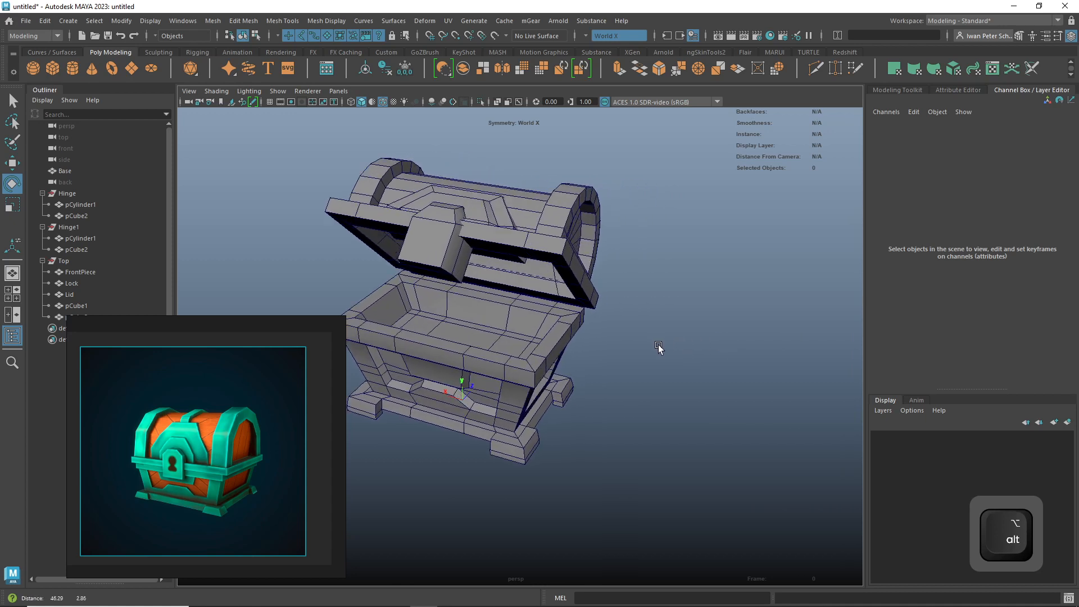
- Select the narrow inner face of FrontPiece beneath the open lid with the Move tool active
drag(317, 376, 309, 334)
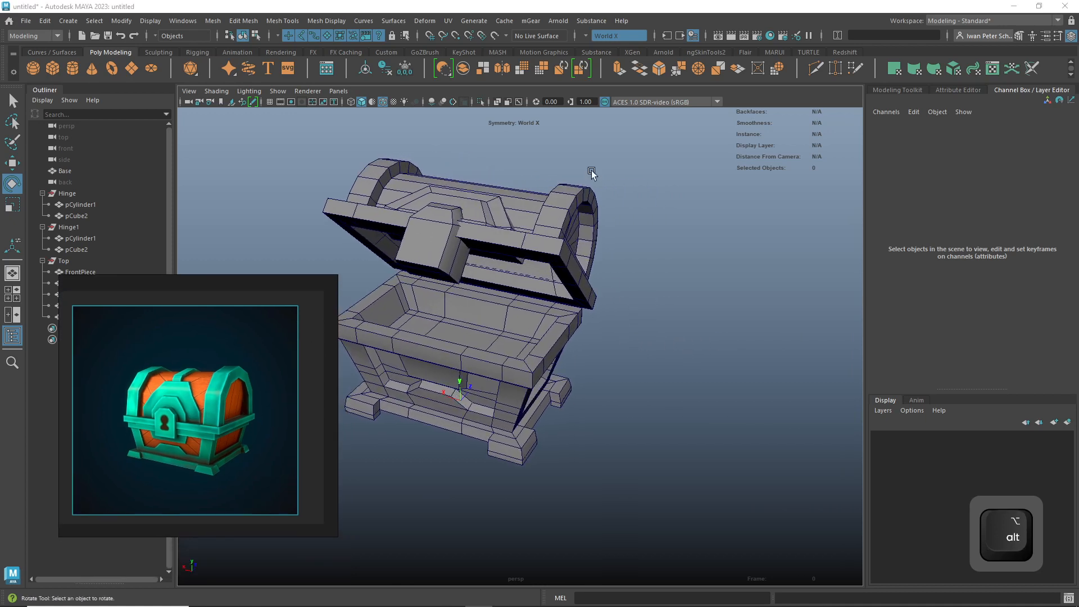
alt+drag(742, 323, 794, 322)
alt+drag(666, 267, 630, 310)
alt+right_drag(571, 311, 817, 359)
alt+drag(667, 365, 686, 340)
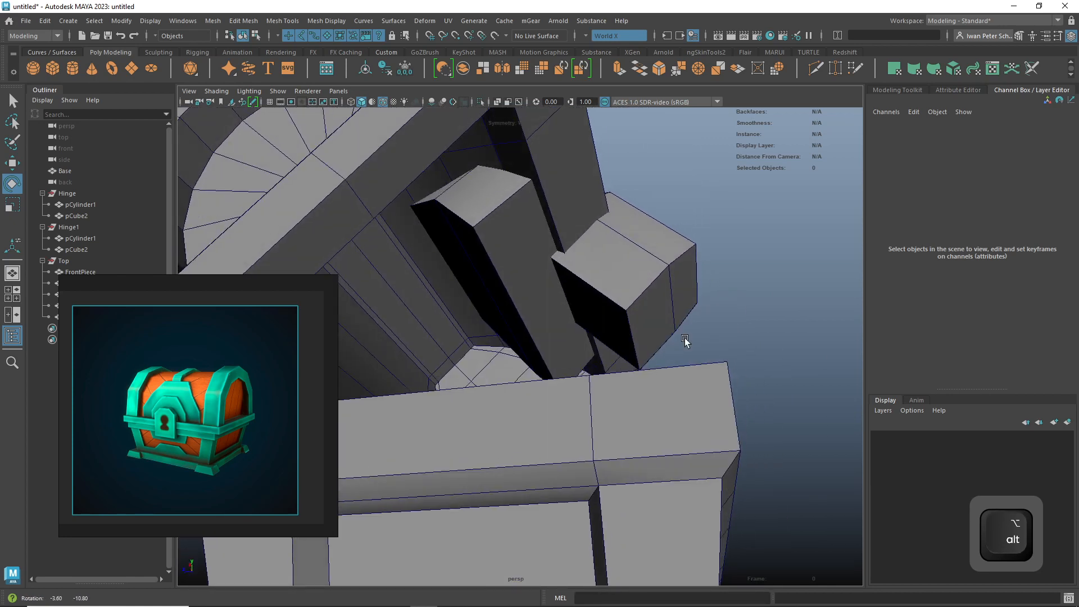
right_click(493, 256)
click(491, 285)
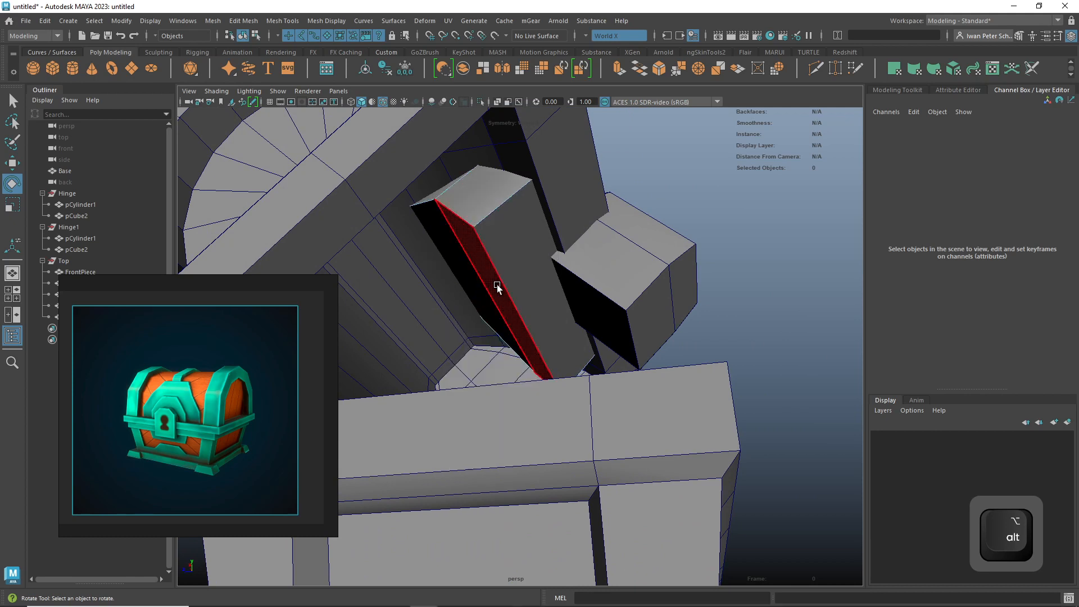
click(503, 298)
key(w)
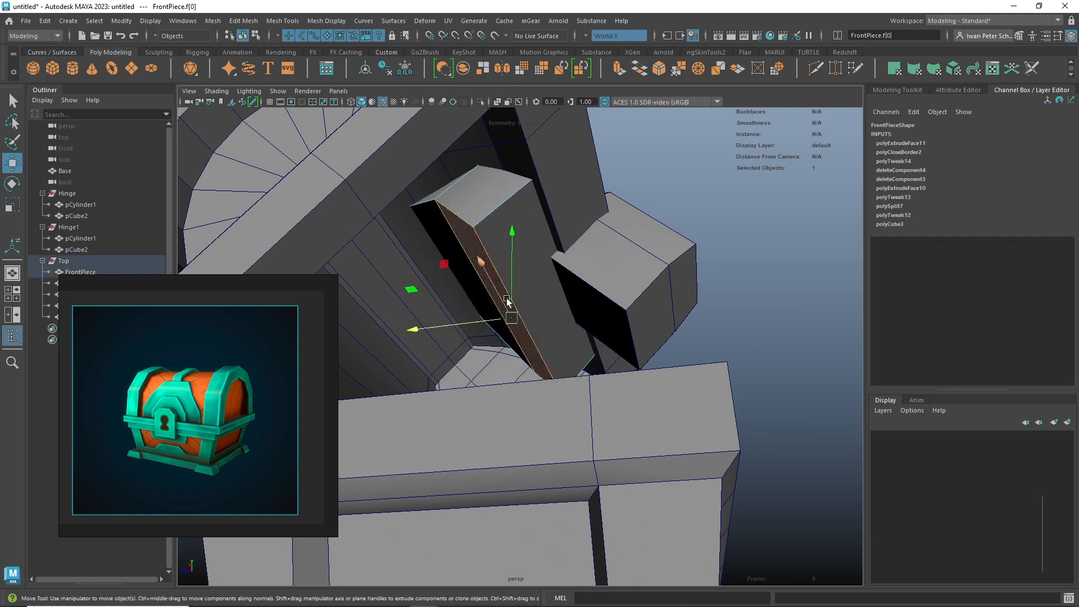
- Switch the Move tool's axis orientation to Object for the selected FrontPiece face and back to World
alt+drag(512, 320, 548, 345)
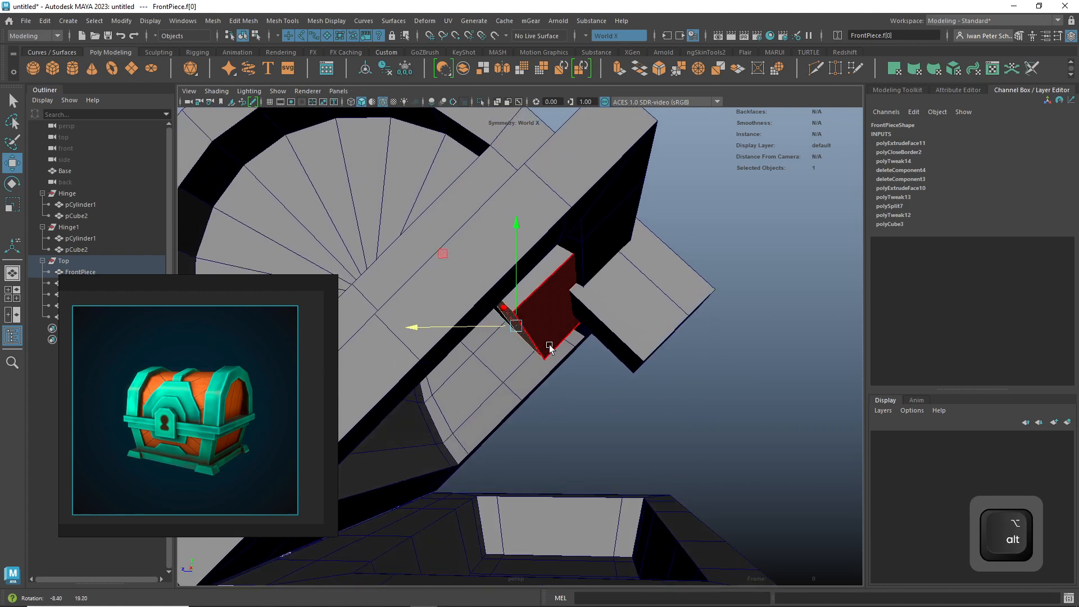
ctrl+shift+right_click(521, 328)
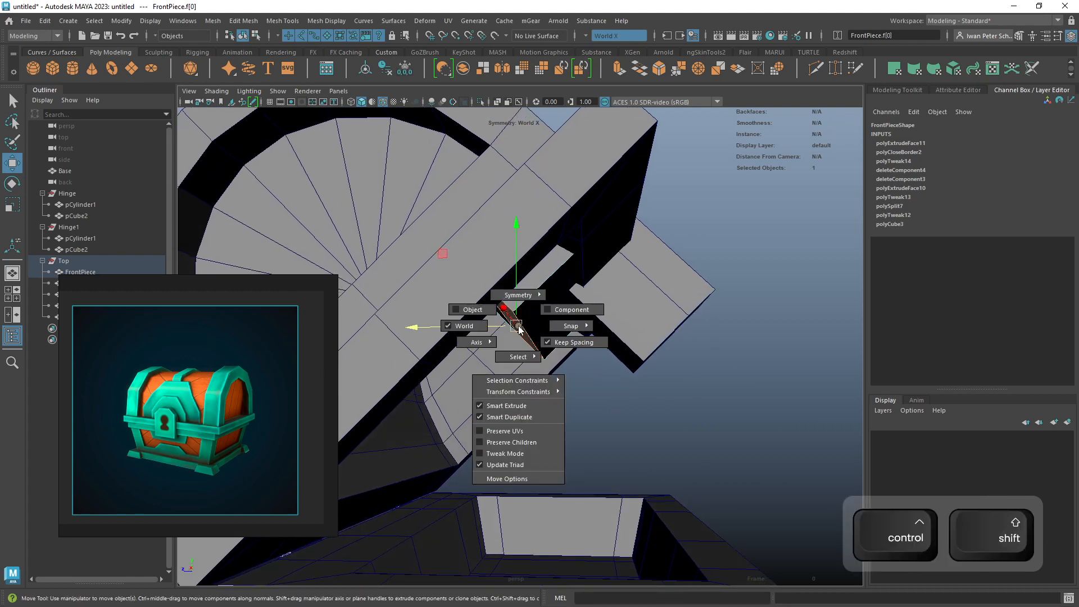
click(482, 313)
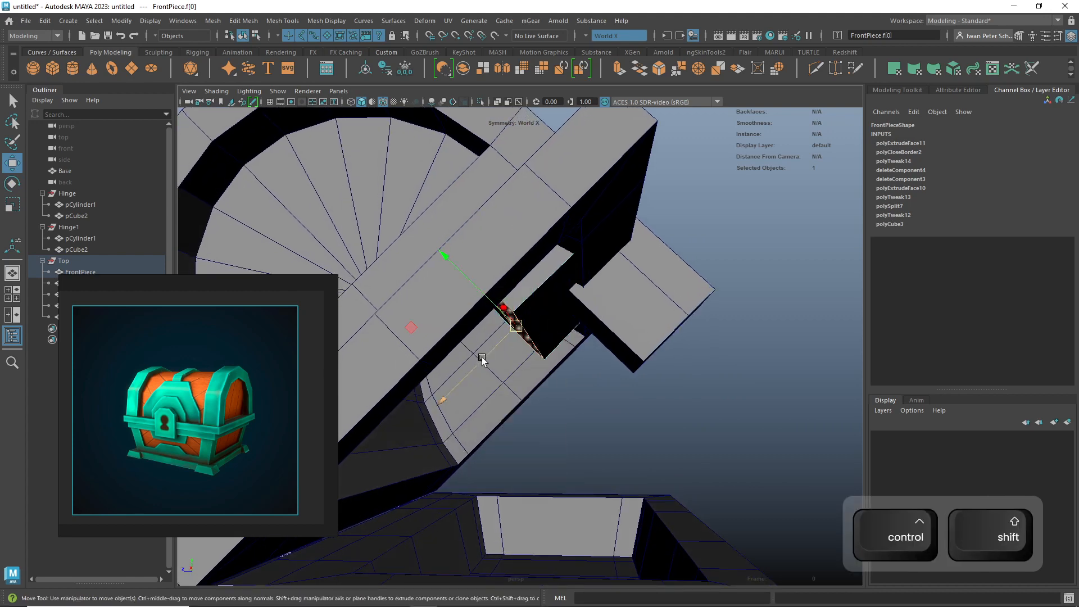
ctrl+shift+right_click(517, 327)
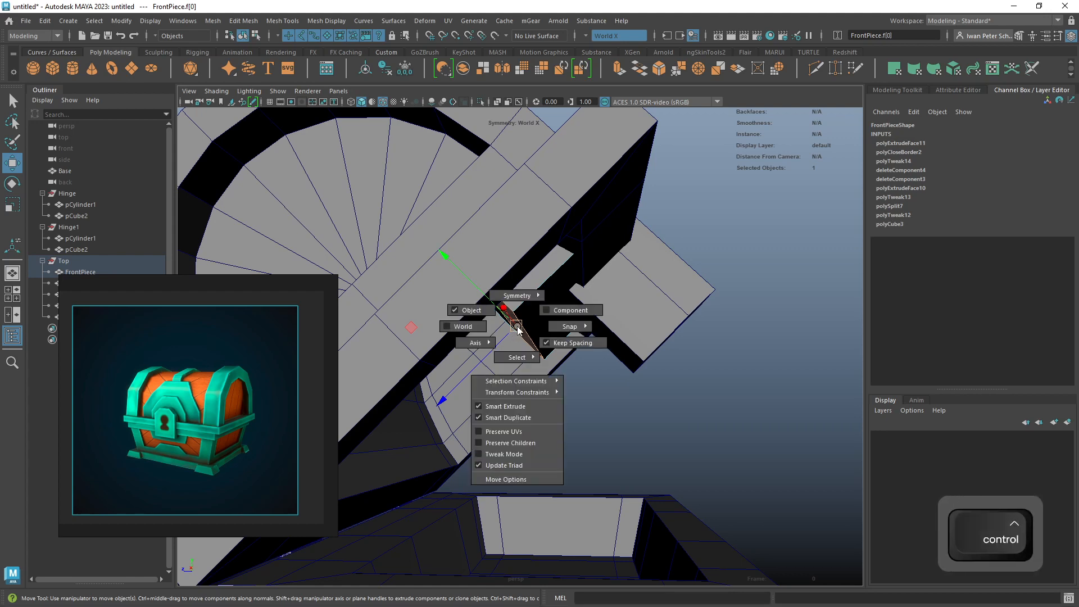
click(468, 330)
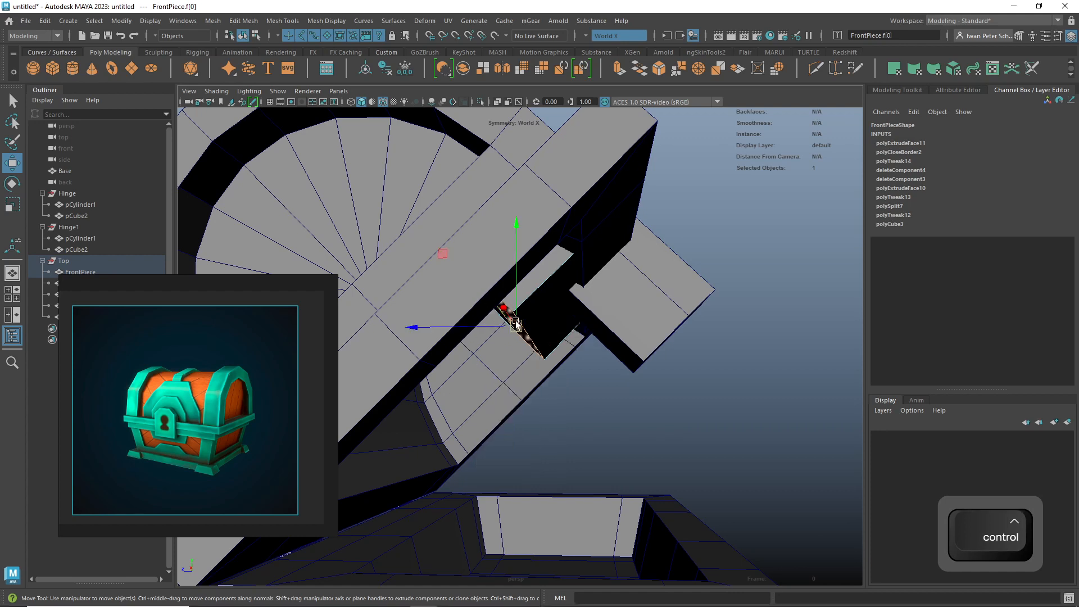
- Set the Move tool's axis orientation to Object again for the tilted FrontPiece face and clear the selection
scroll(543, 321, down, 5)
alt+drag(646, 336, 608, 358)
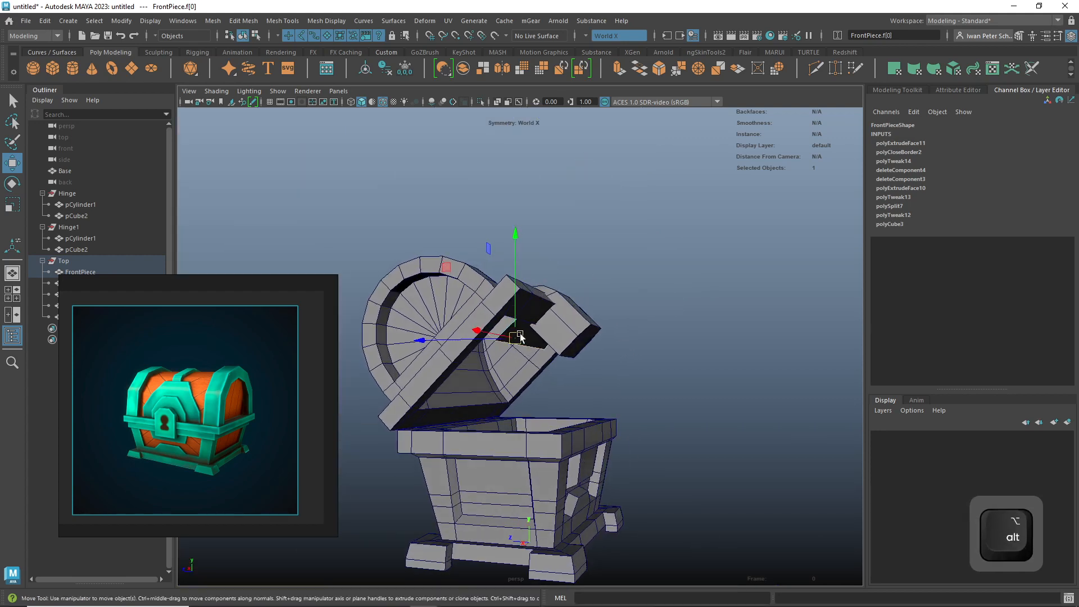
alt+drag(224, 566, 211, 570)
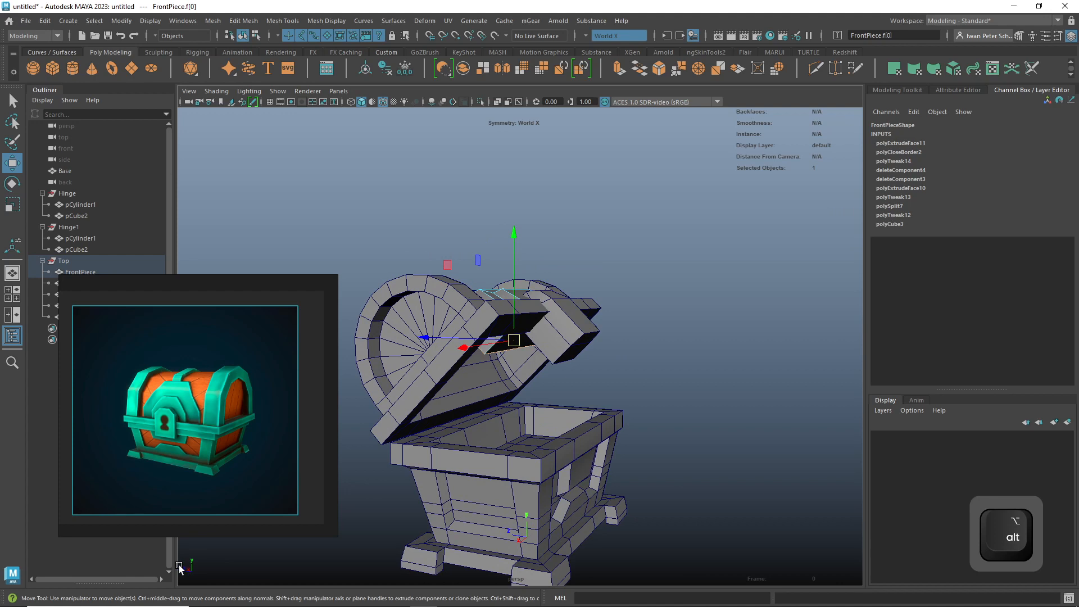
alt+drag(610, 430, 660, 393)
alt+right_drag(616, 365, 771, 397)
alt+drag(637, 380, 657, 383)
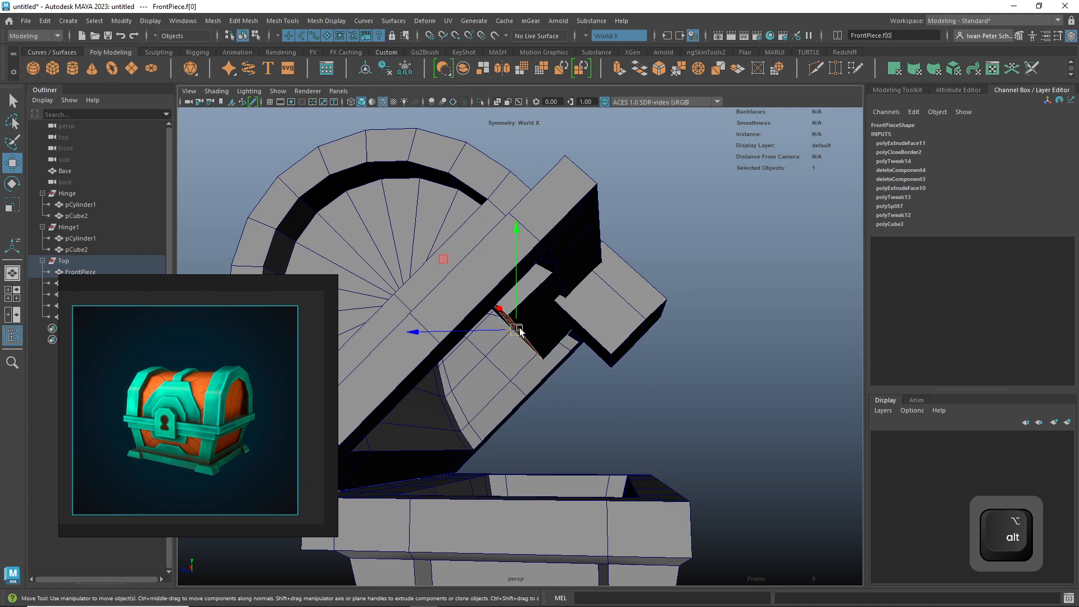
ctrl+shift+right_drag(517, 330, 487, 316)
ctrl+shift+drag(476, 365, 575, 356)
click(712, 382)
scroll(660, 380, down, 7)
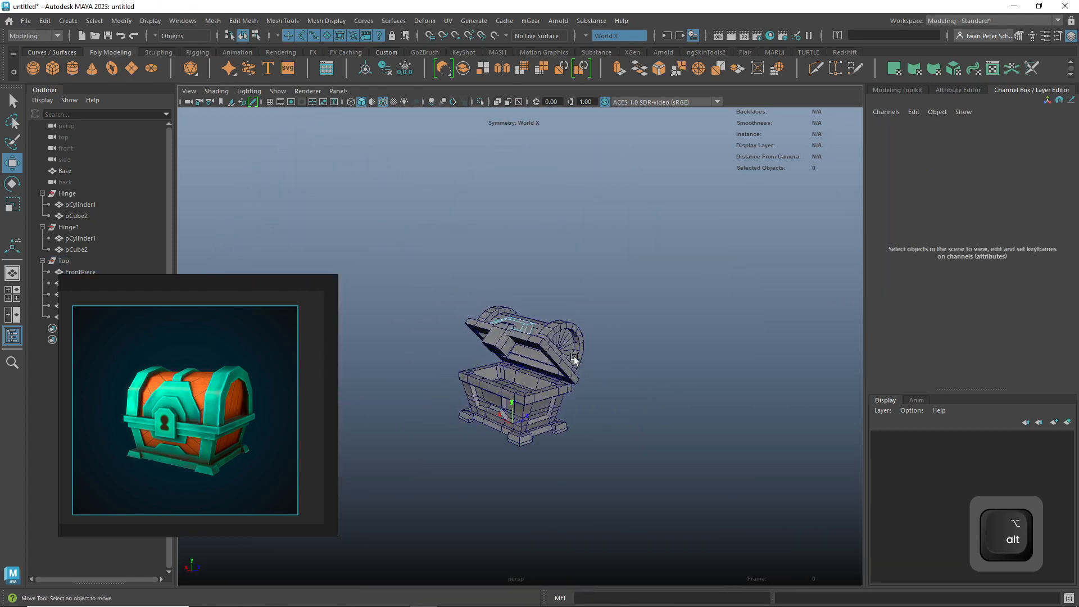
- Return the chest to object selection mode and leave nothing selected
right_drag(544, 286, 543, 336)
right_drag(578, 282, 618, 266)
click(656, 349)
alt+drag(661, 353, 686, 390)
alt+right_drag(686, 390, 771, 433)
alt+drag(771, 433, 734, 409)
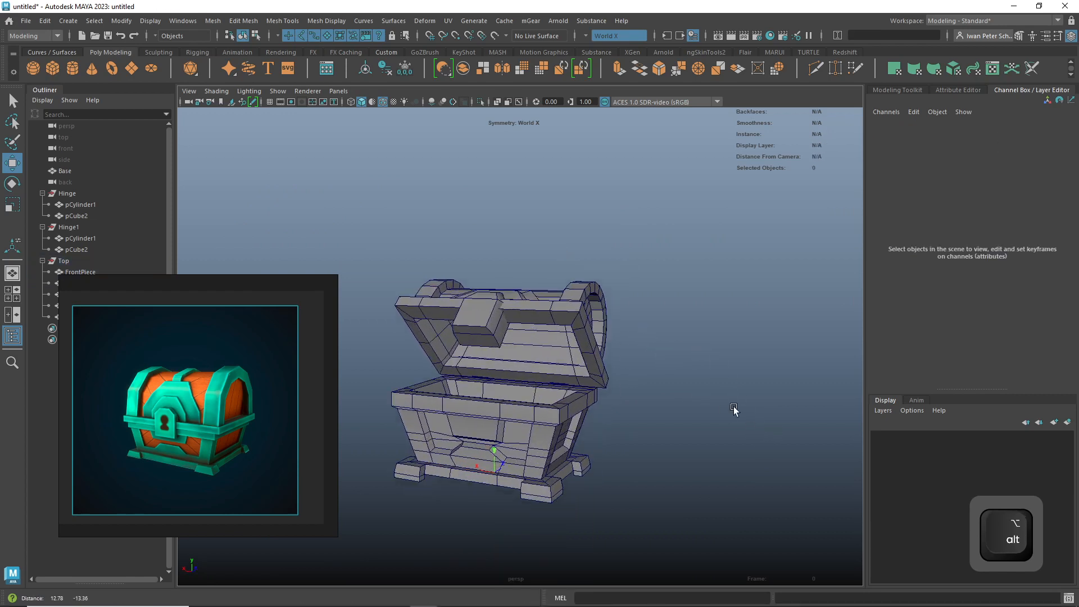
alt+middle_drag(734, 410, 656, 333)
alt+drag(599, 374, 617, 389)
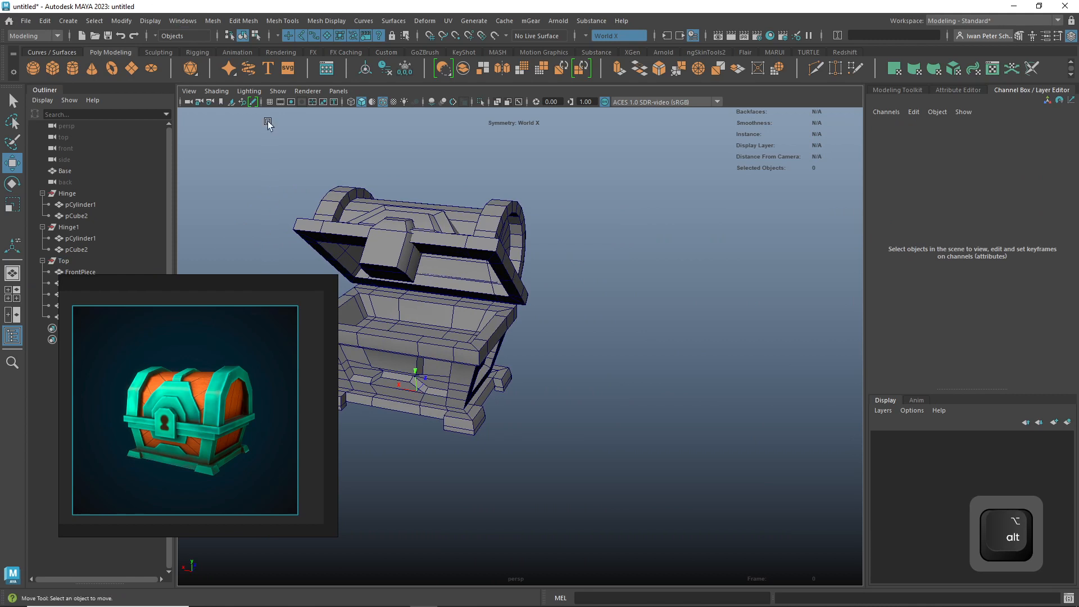
- Show the viewport grid and create a polygon cylinder with Scale X, Y and Z set to 5
click(277, 91)
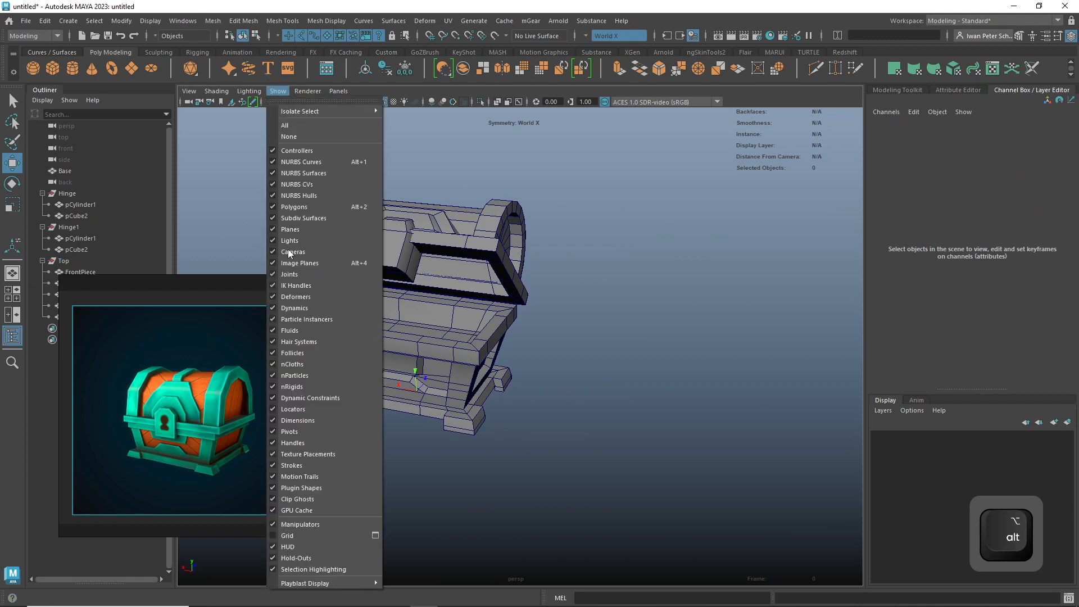
click(289, 536)
click(72, 71)
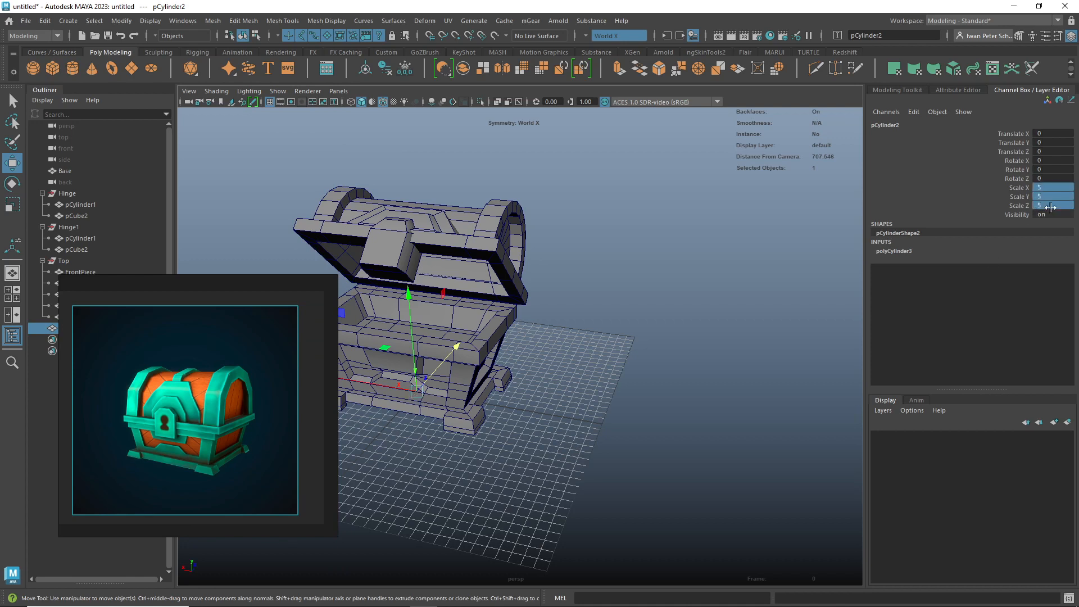
- Move the new cylinder along X beside the chest, to about -153.86, and frame it
drag(388, 388, 498, 408)
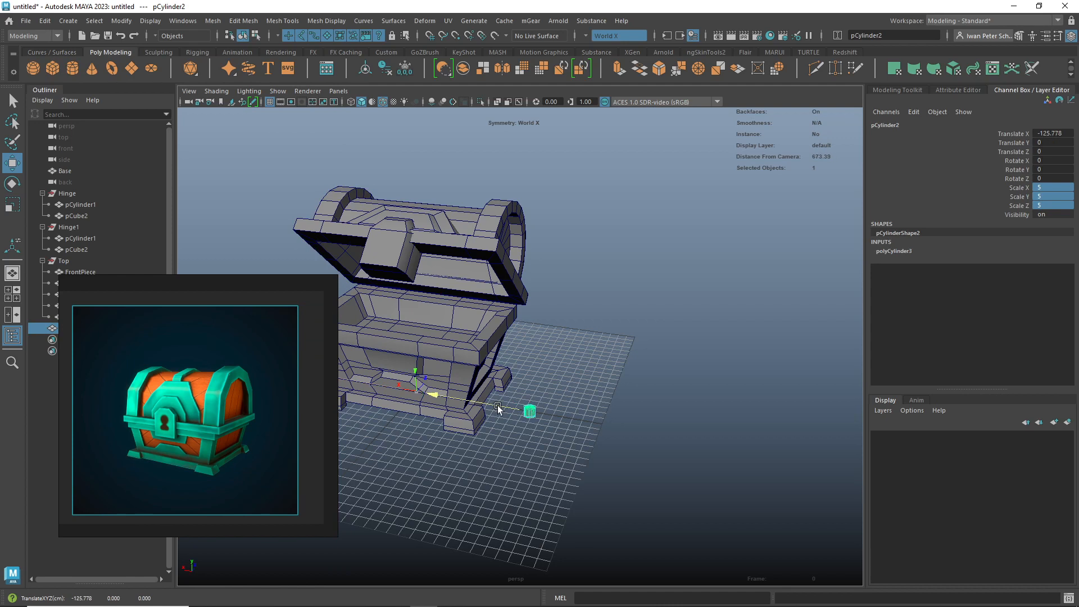
key(f)
scroll(611, 426, down, 8)
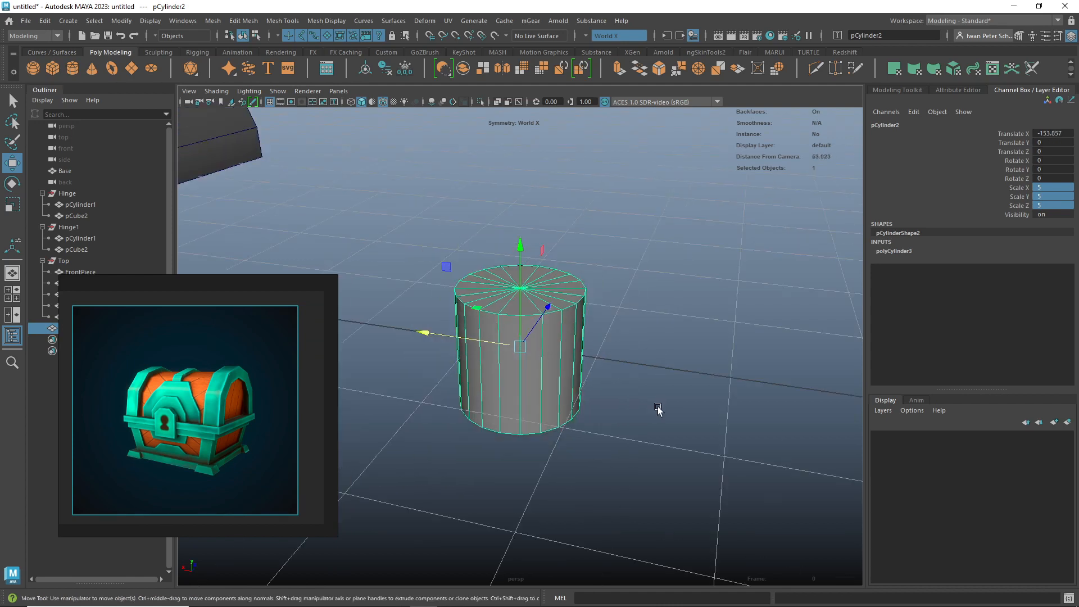
- Flatten the cylinder along Y into a thin coin-like disc
scroll(673, 461, up, 6)
alt+middle_drag(633, 429, 638, 407)
alt+middle_drag(705, 429, 608, 377)
key(r)
drag(585, 301, 623, 386)
scroll(624, 386, up, 10)
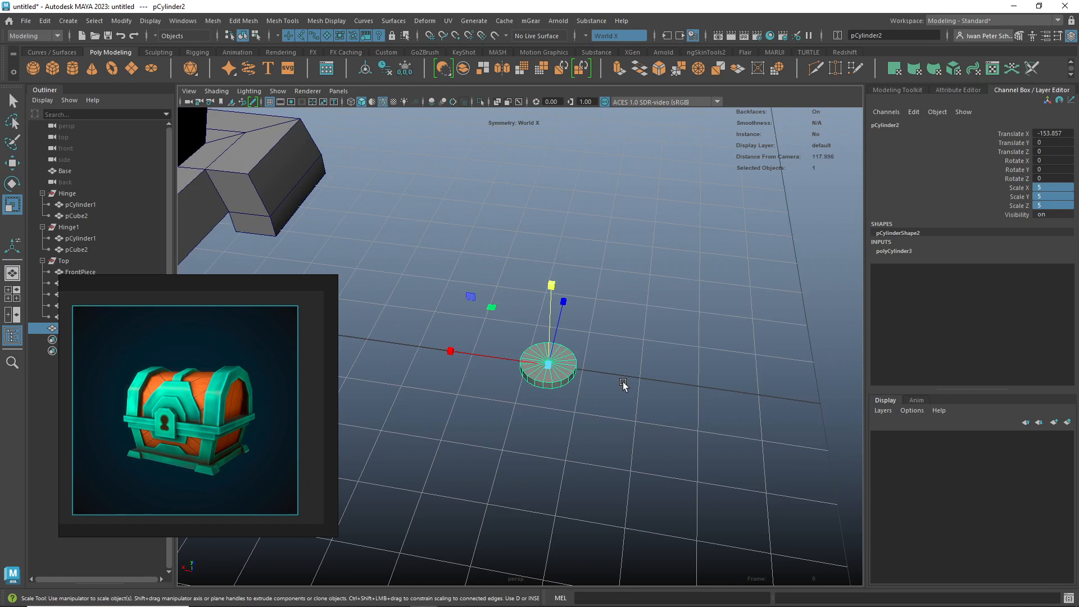
alt+middle_drag(699, 344, 614, 320)
scroll(613, 319, down, 8)
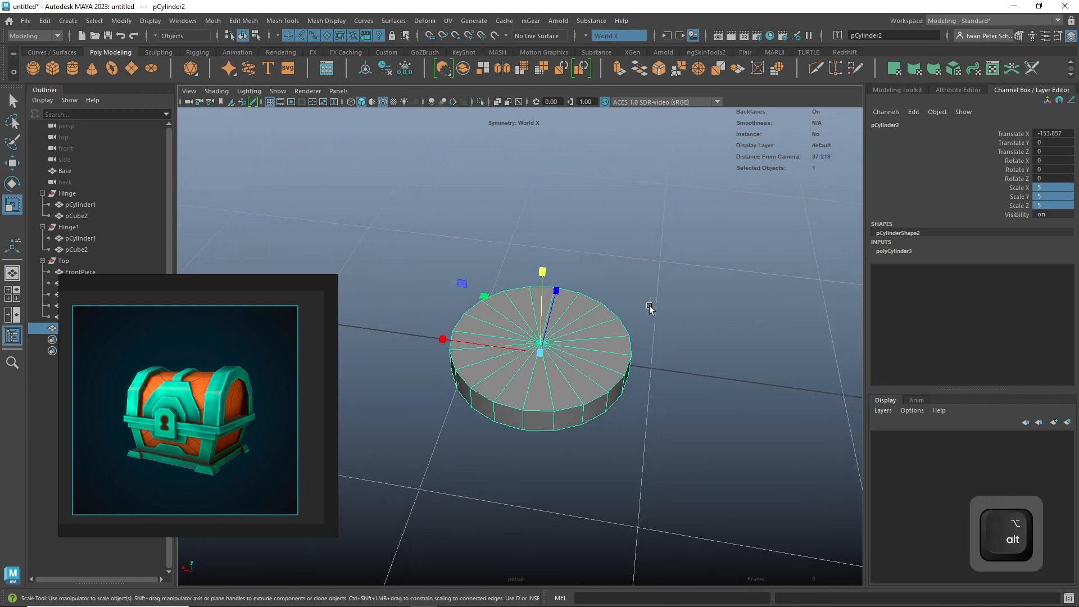
- Select the disc's upper and side faces and shrink the selection to the top cap faces
right_drag(556, 290, 573, 320)
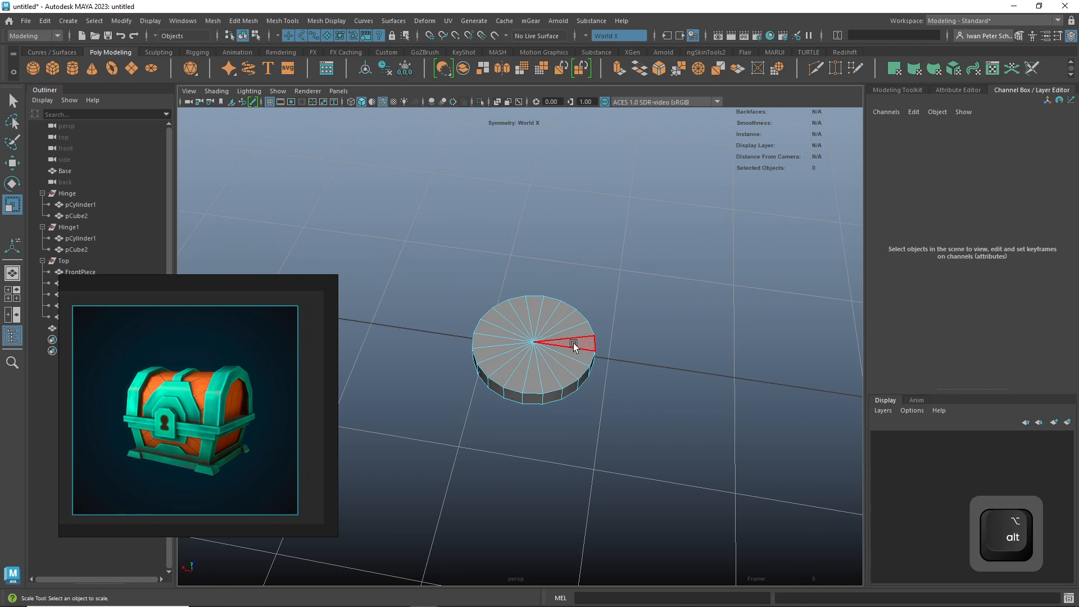
click(573, 345)
alt+drag(585, 374, 629, 317)
click(627, 320)
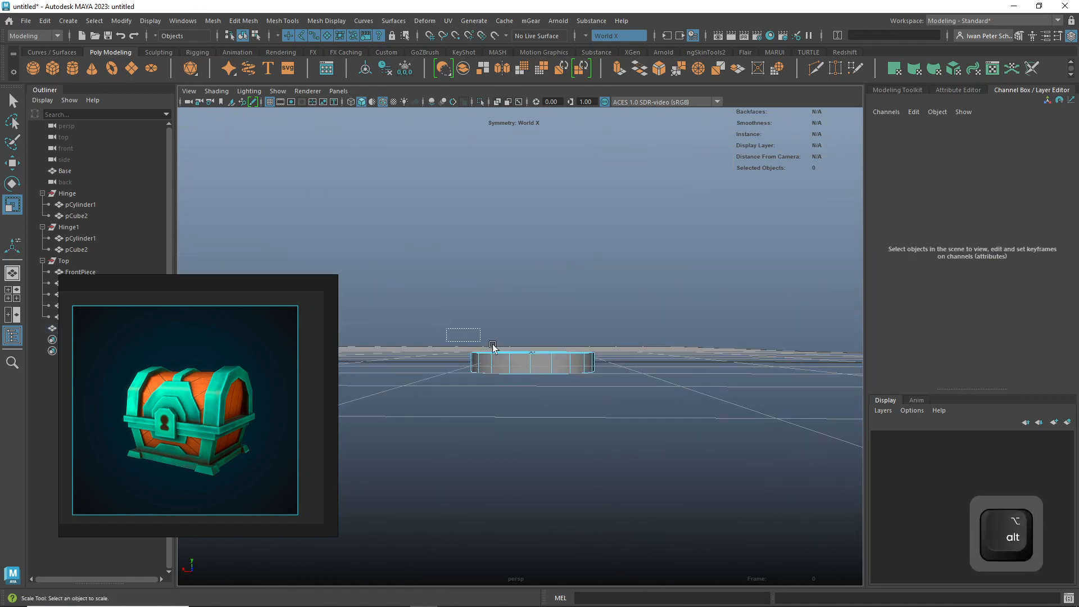
drag(658, 358, 659, 358)
alt+drag(645, 378, 655, 361)
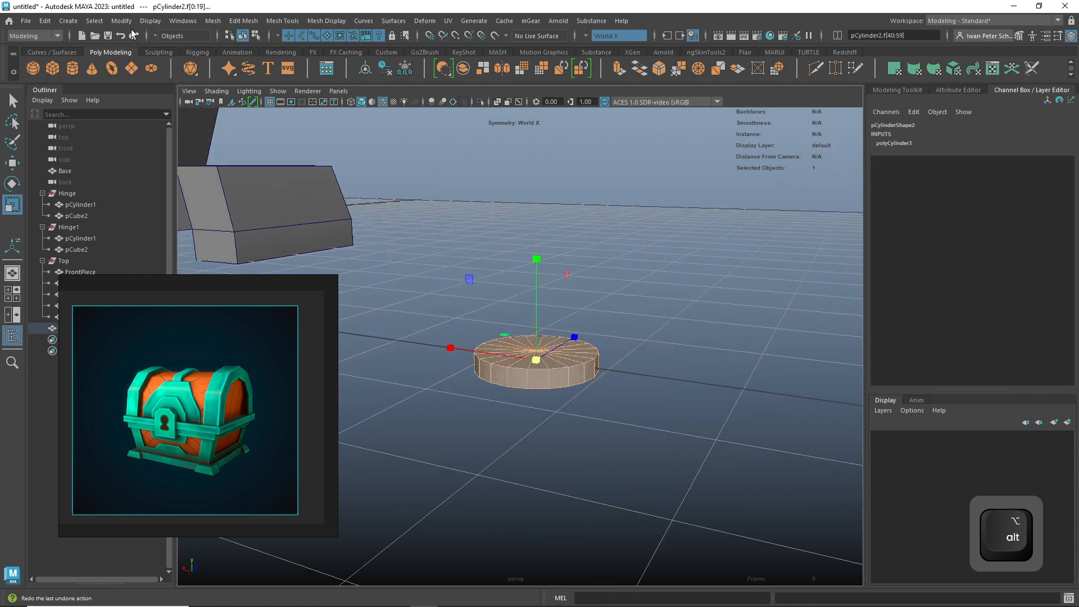
click(95, 21)
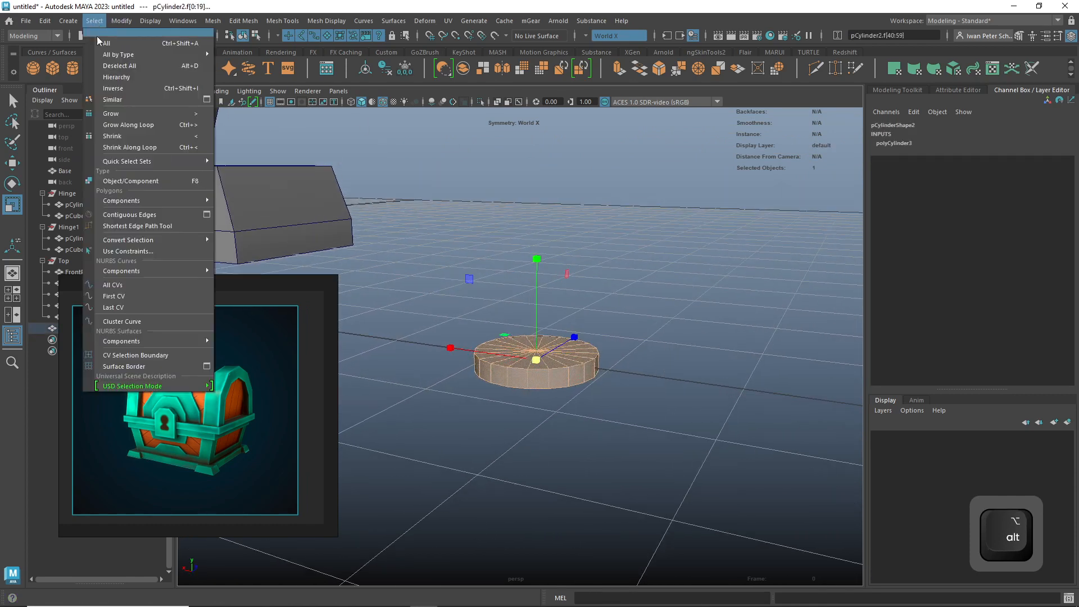
click(112, 136)
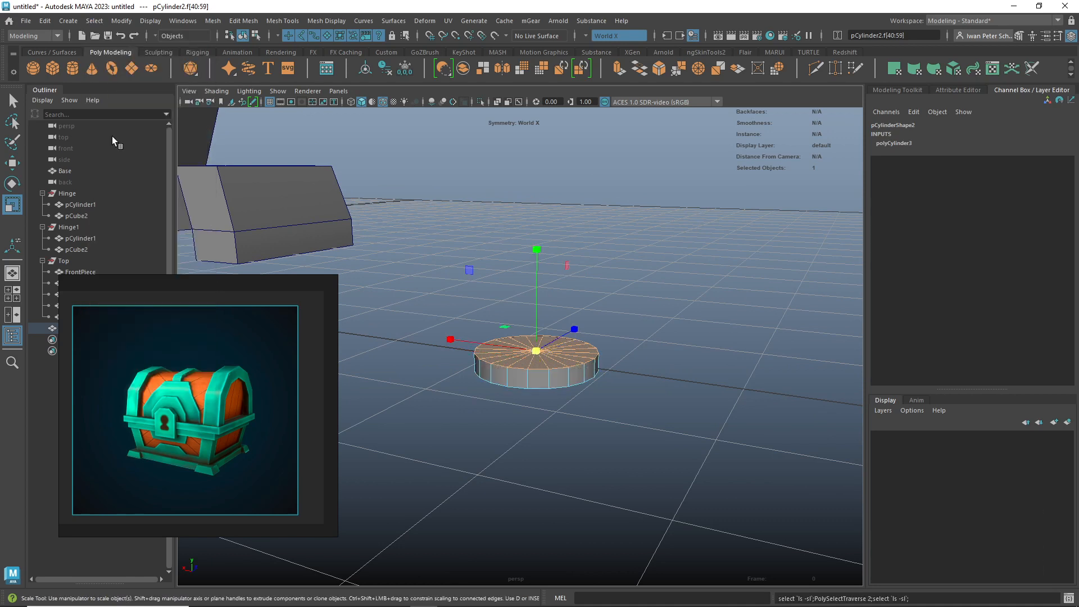
- Set the modeling symmetry to World Y to mirror edits between the disc's top and bottom caps
alt+drag(602, 253, 636, 259)
alt+right_drag(636, 258, 617, 315)
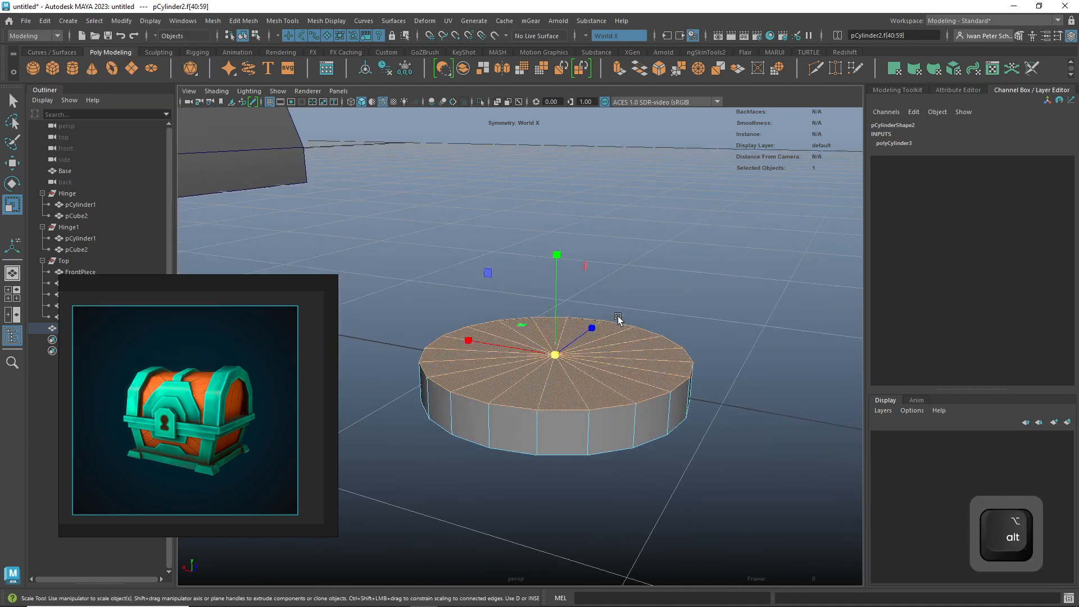
alt+middle_drag(693, 316, 665, 242)
alt+drag(693, 227, 712, 252)
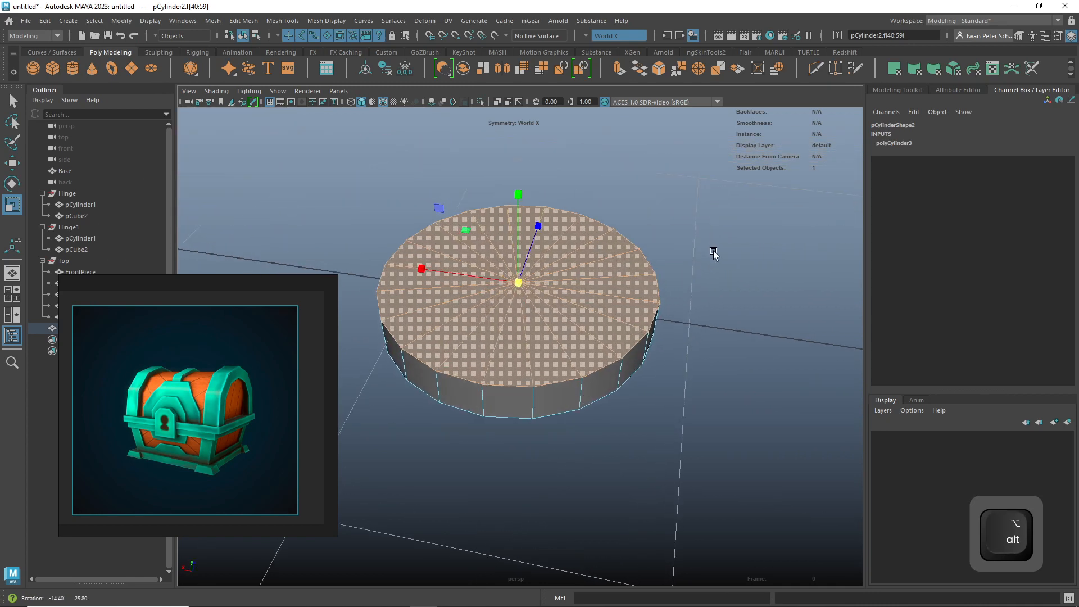
alt+drag(541, 247, 706, 286)
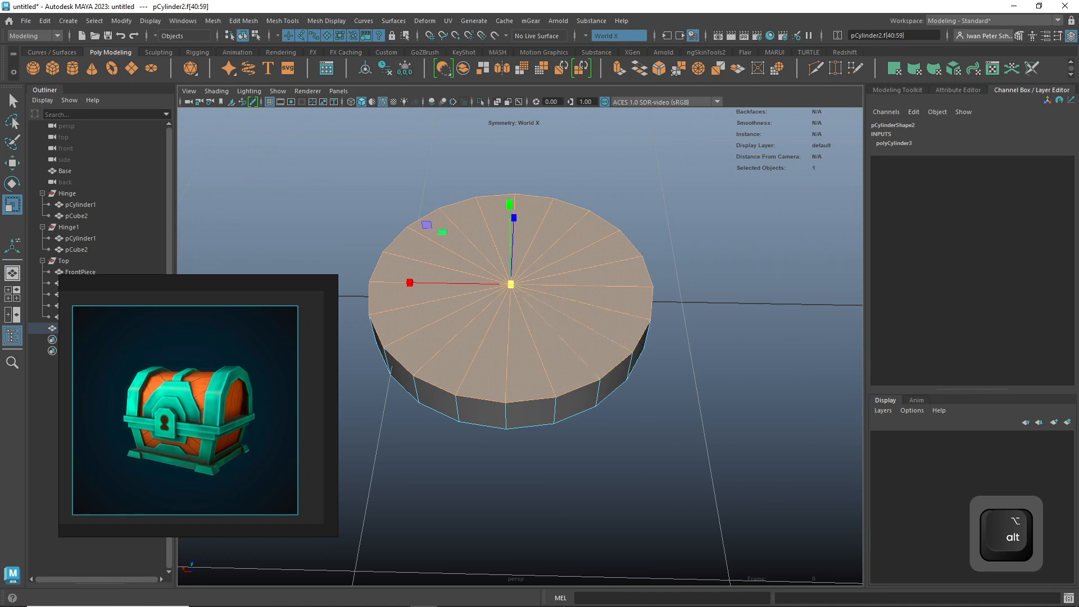
alt+drag(449, 219, 455, 195)
alt+drag(711, 257, 690, 212)
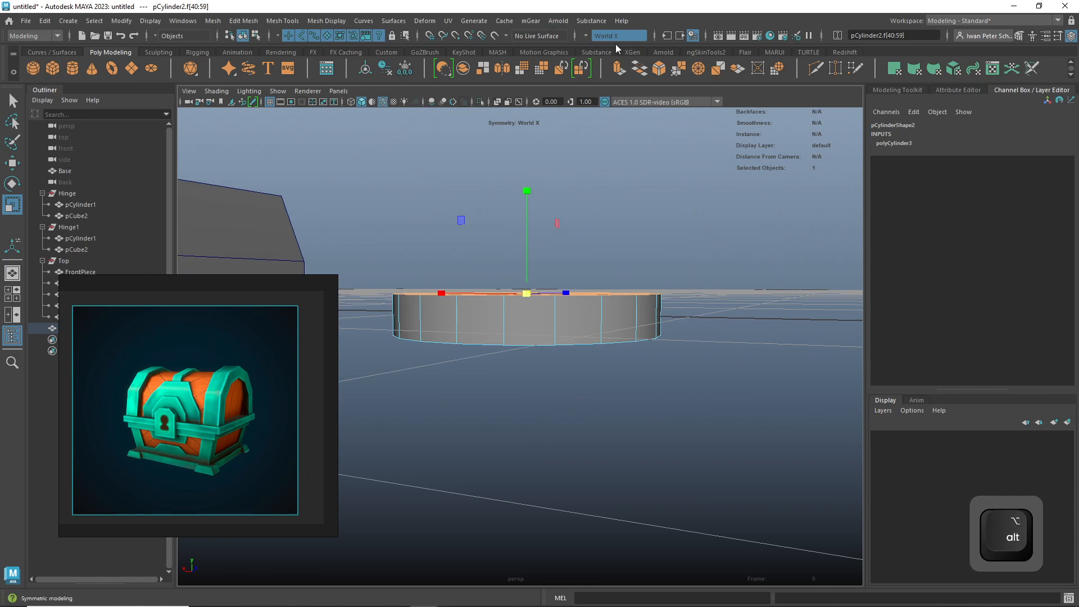
click(591, 36)
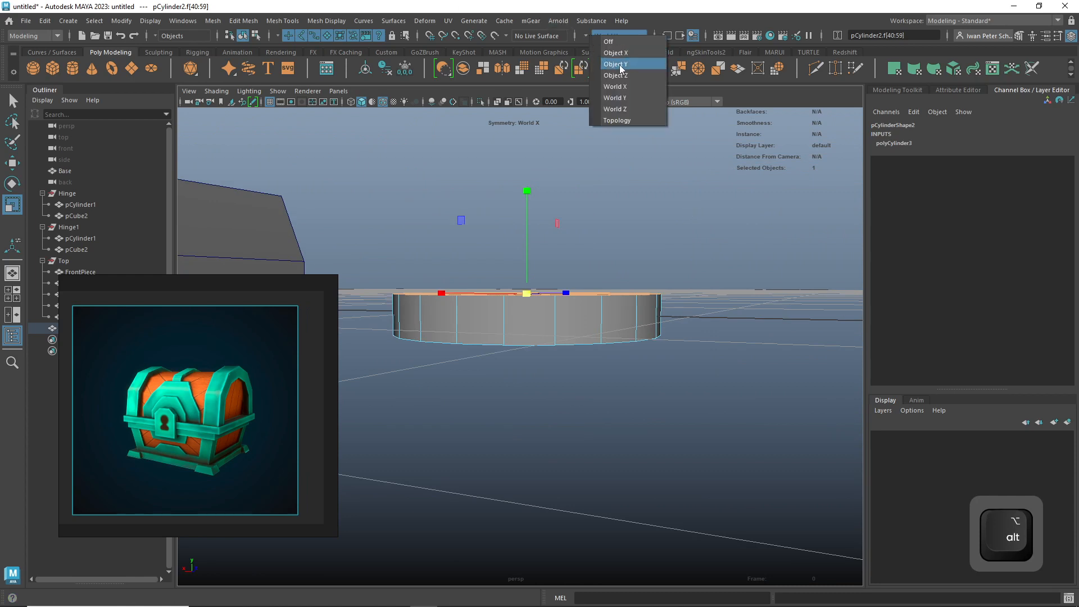
click(615, 98)
- Extrude the disc's cap faces with an Offset of 1, and extrude them again inward with Local Translate Z about -0.454
mouse_move(723, 330)
alt+mouse_down()
mouse_move(732, 270)
mouse_move(735, 326)
alt+mouse_up()
shift+right_click(605, 316)
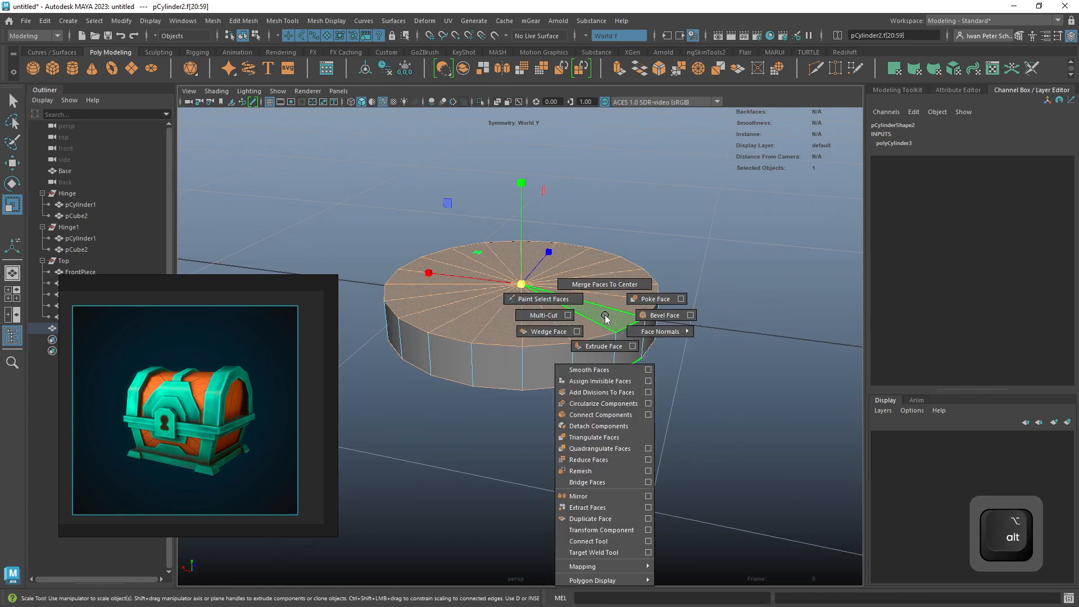
click(607, 346)
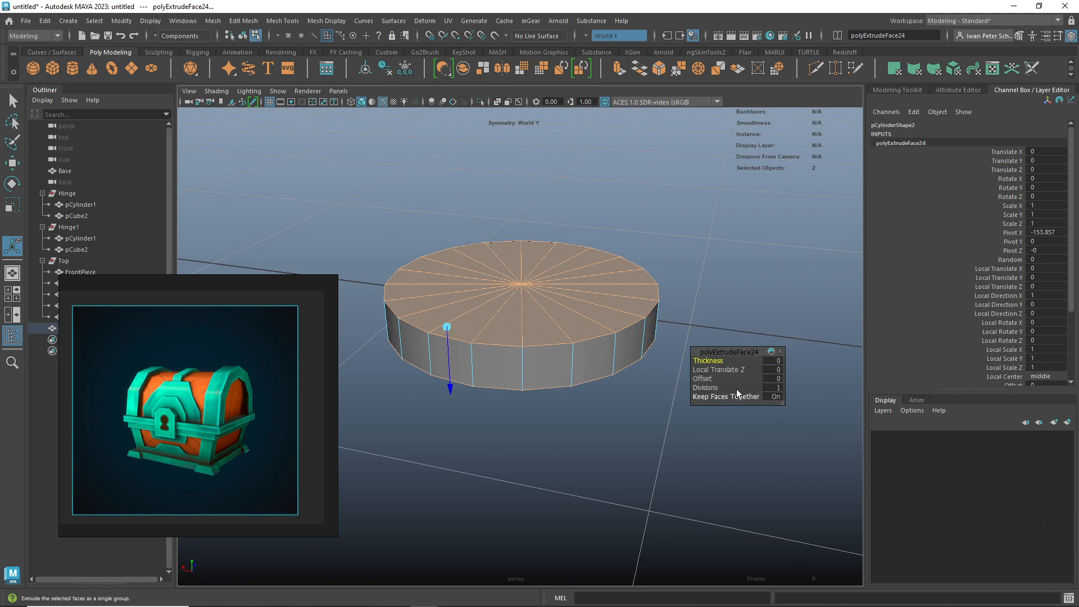
mouse_move(709, 380)
mouse_down()
mouse_move(573, 373)
mouse_move(716, 367)
mouse_up()
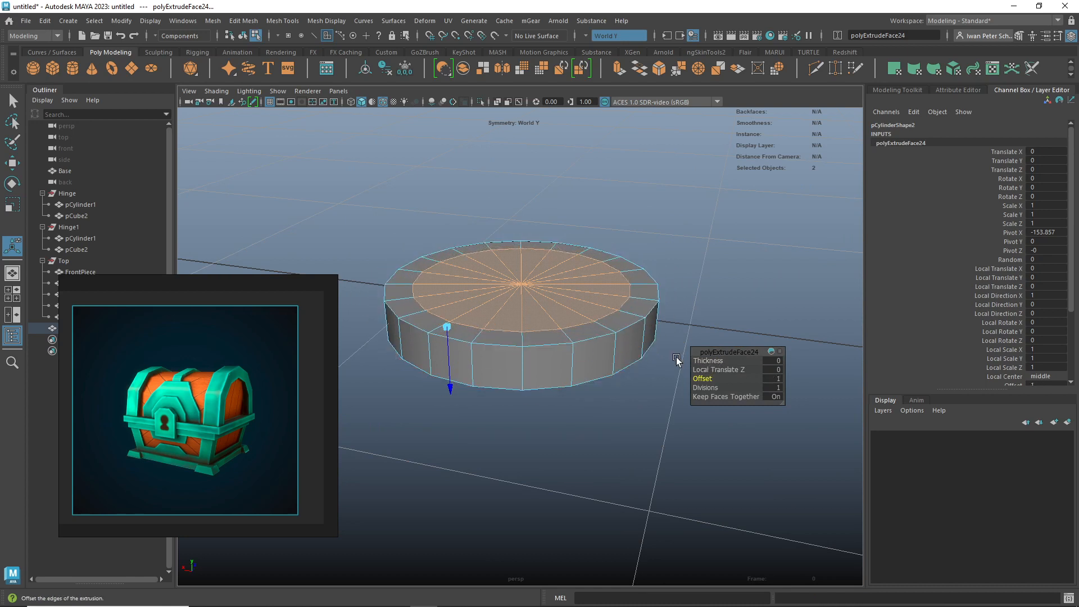
shift+right_drag(570, 315, 569, 348)
drag(466, 388, 465, 379)
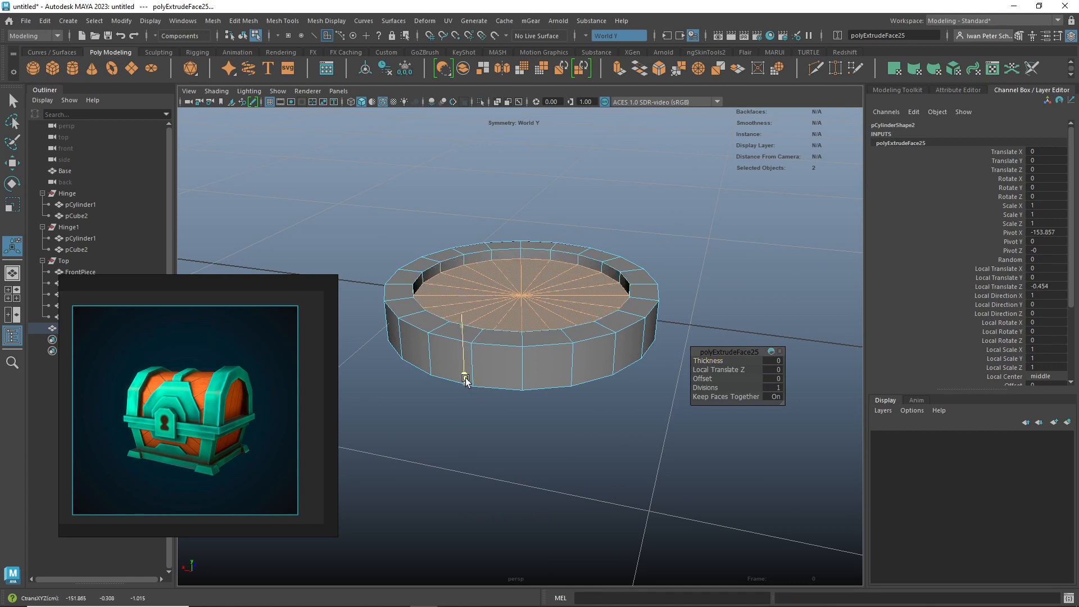
- Return the coin to object mode and deselect it
alt+drag(742, 275, 723, 299)
right_drag(669, 283, 697, 261)
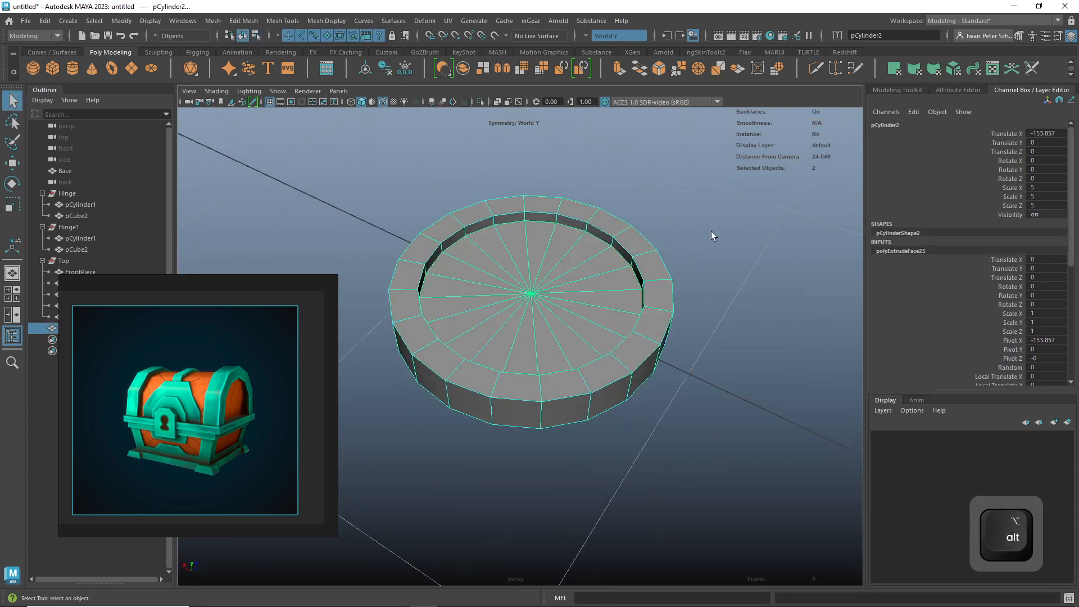
scroll(707, 248, down, 10)
alt+drag(704, 255, 679, 263)
alt+drag(665, 300, 736, 292)
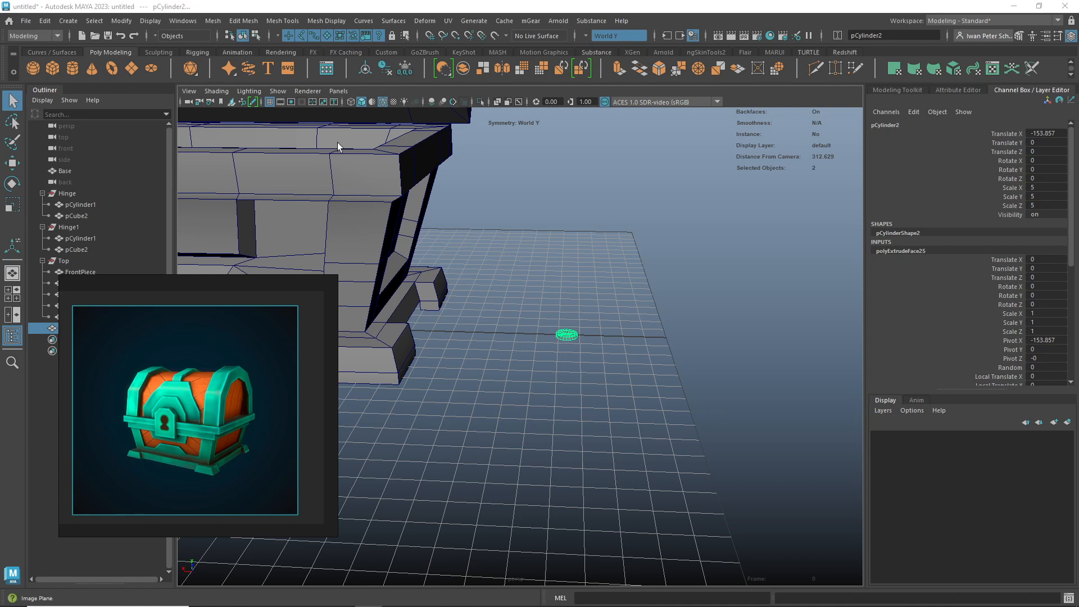
alt+drag(705, 450, 647, 392)
alt+right_drag(649, 393, 874, 380)
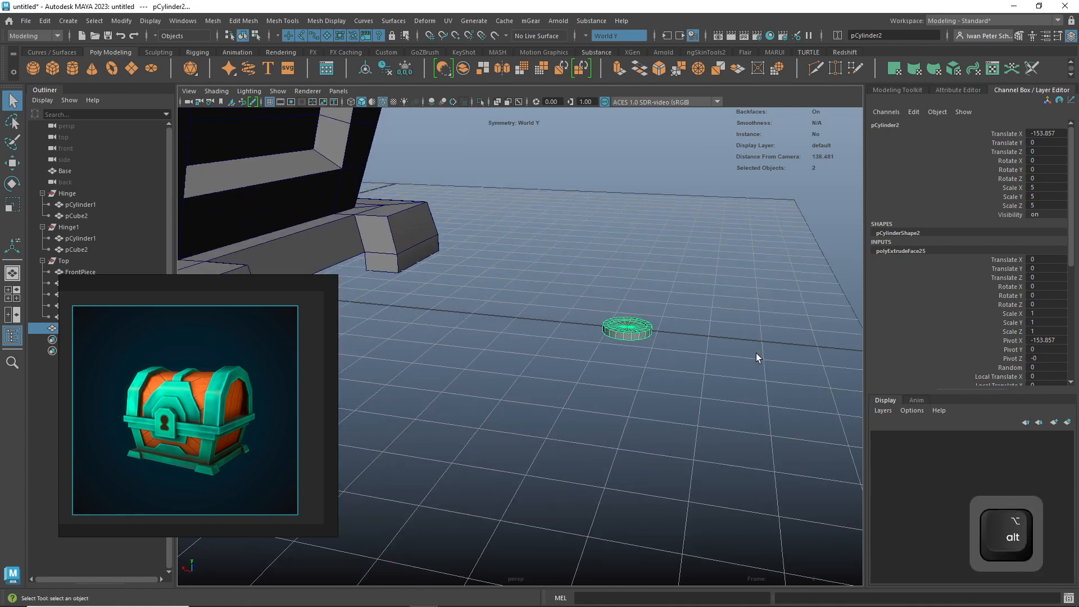
alt+middle_drag(682, 354, 554, 355)
alt+right_drag(555, 355, 677, 365)
alt+middle_drag(610, 277, 629, 302)
click(519, 248)
- Create a polygon cube and set its Scale X, Y and Z to 5
click(53, 67)
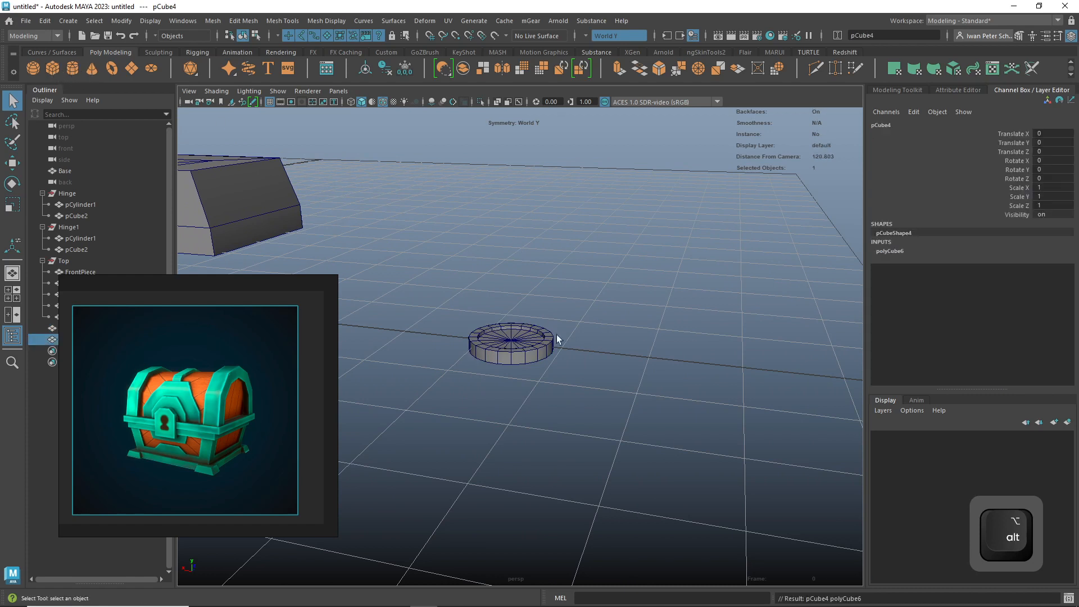
alt+right_drag(603, 317, 602, 360)
alt+middle_drag(602, 360, 674, 325)
drag(1062, 188, 1061, 201)
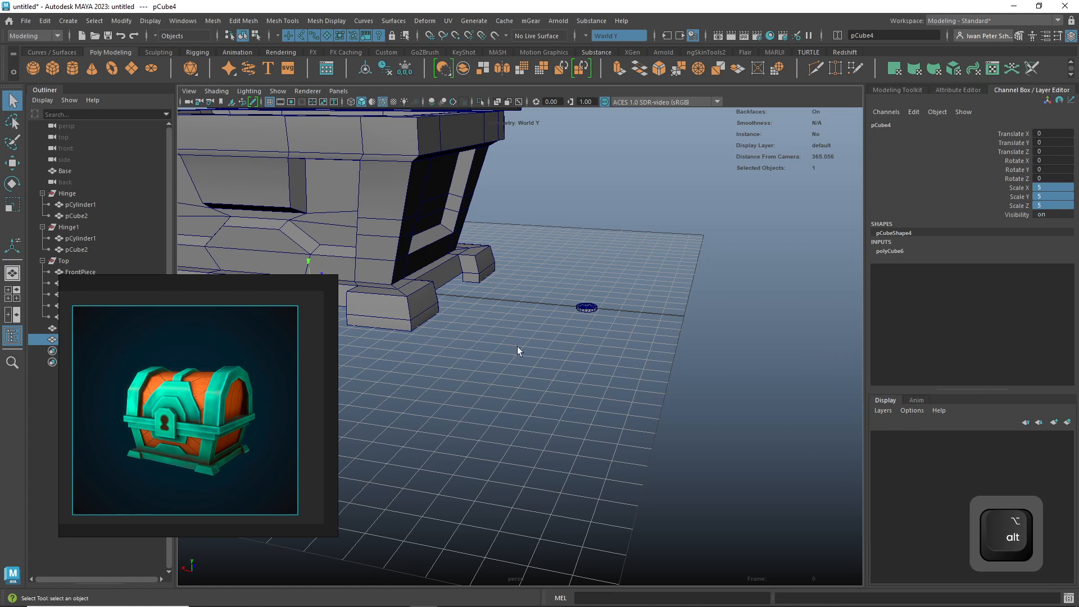
- Move the cube along X to about -167.9 so it sits on the ground plane just beyond the coin
key(w)
alt+drag(463, 345, 591, 325)
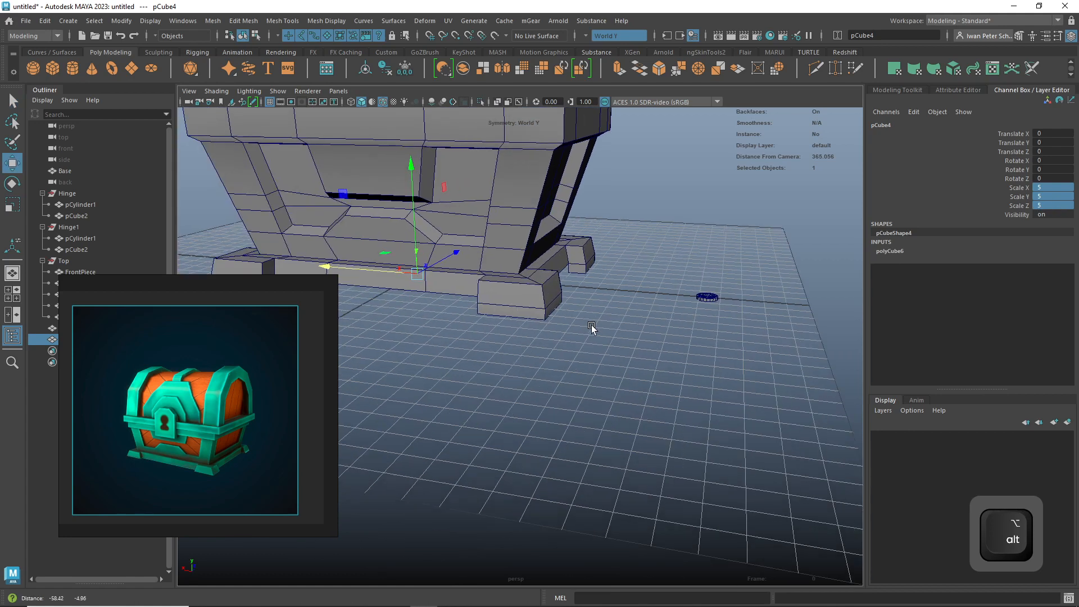
drag(388, 272, 615, 309)
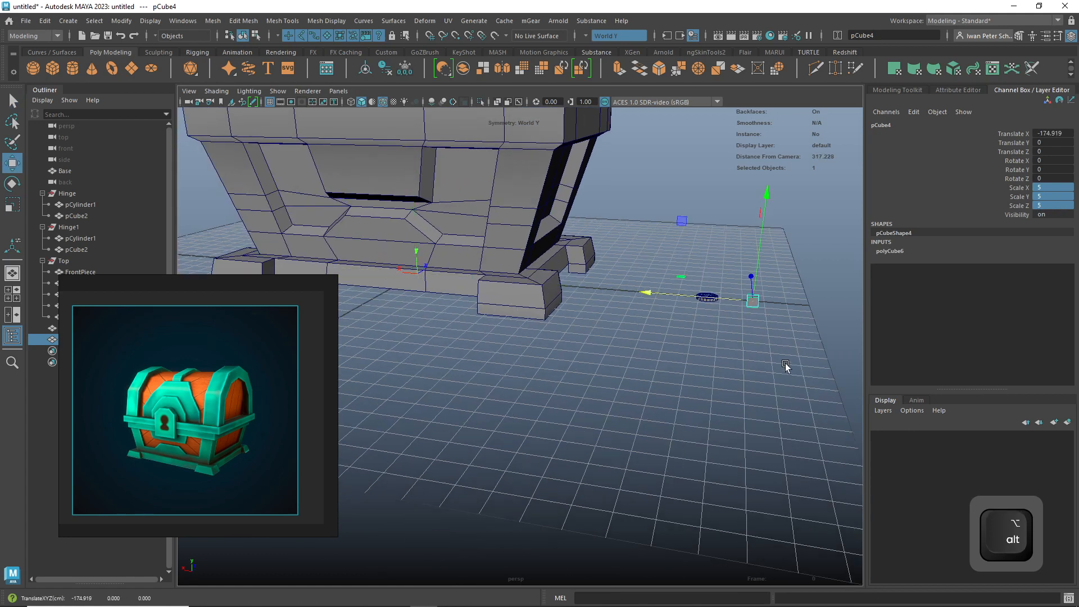
key(f)
alt+right_drag(695, 355, 610, 388)
alt+middle_drag(609, 389, 715, 396)
mouse_move(594, 354)
mouse_down()
mouse_move(528, 347)
mouse_move(585, 336)
mouse_up()
- Switch the cube to face selection, undo the trial extrusion of its top face, and set the modeling symmetry to Off
right_drag(578, 332, 575, 315)
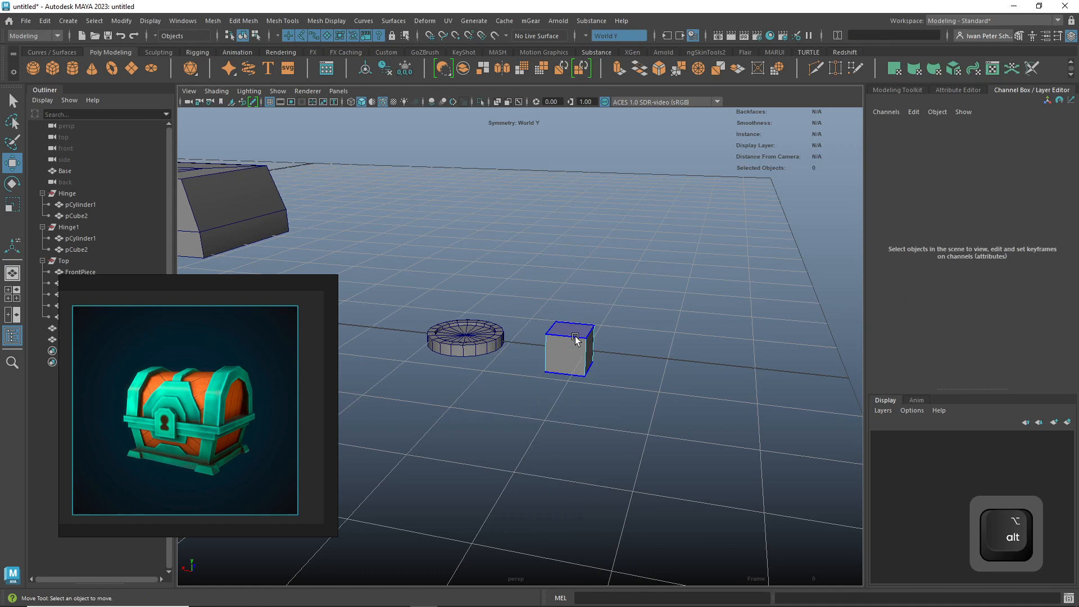
click(577, 334)
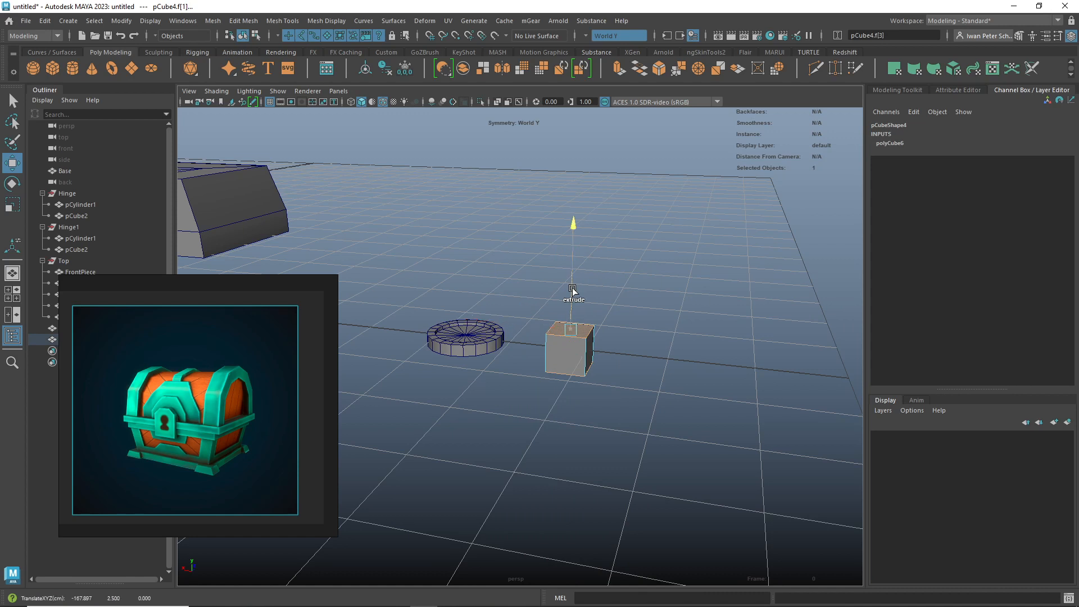
shift+drag(572, 290, 580, 267)
key(ctrl+z)
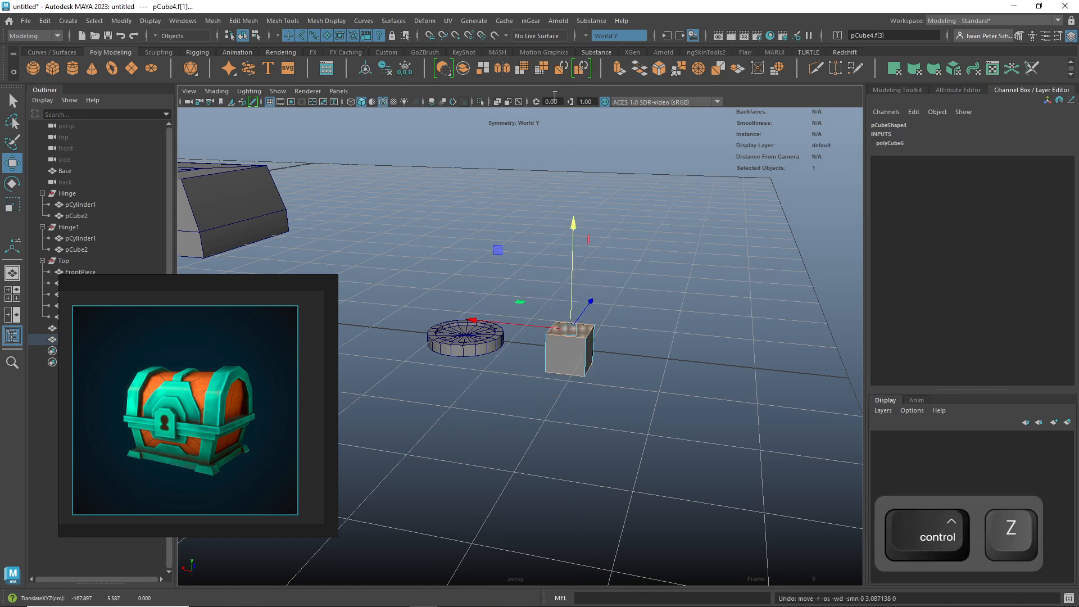
click(615, 36)
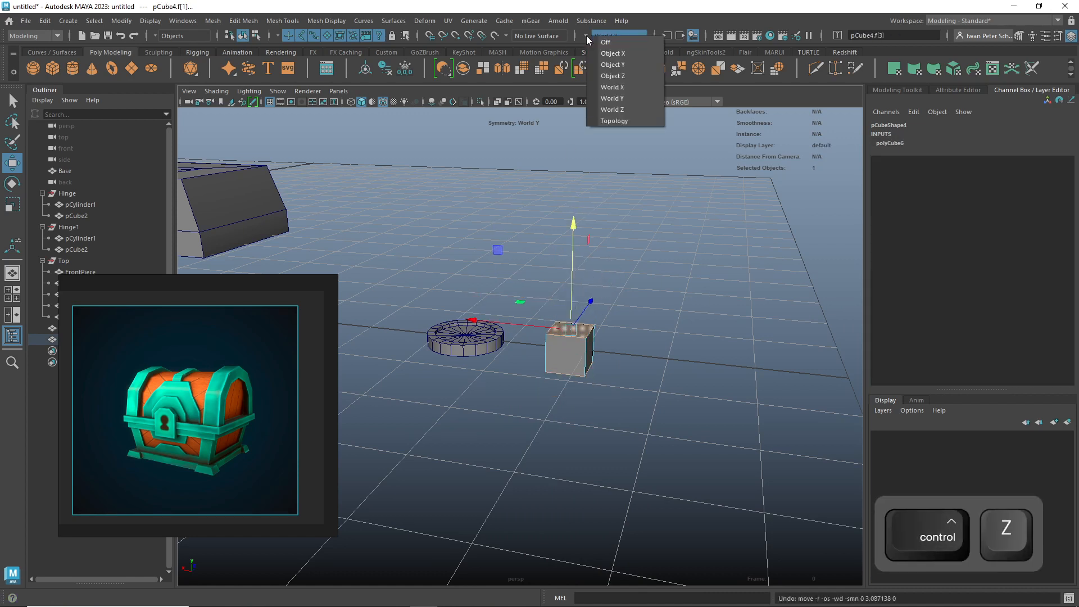
click(605, 42)
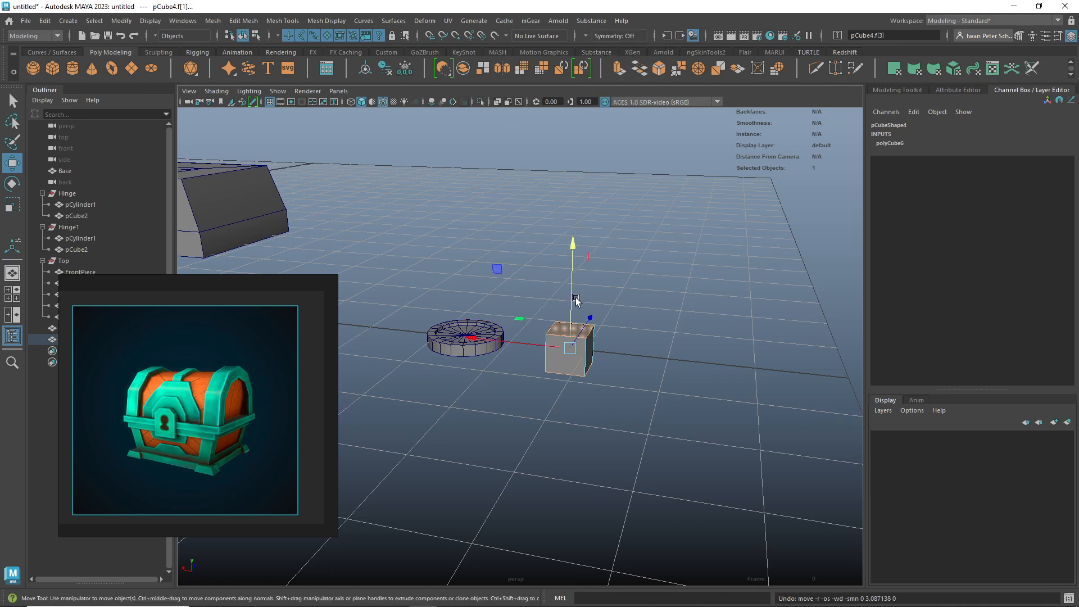
- Extrude the cube's top face upward and scale it in to form a tapered gem crown
click(576, 322)
shift+drag(572, 305, 721, 333)
key(r)
- Merge the cube's bottom face to its center to form the gem's point, and return to object mode
click(604, 422)
alt+drag(605, 422, 703, 393)
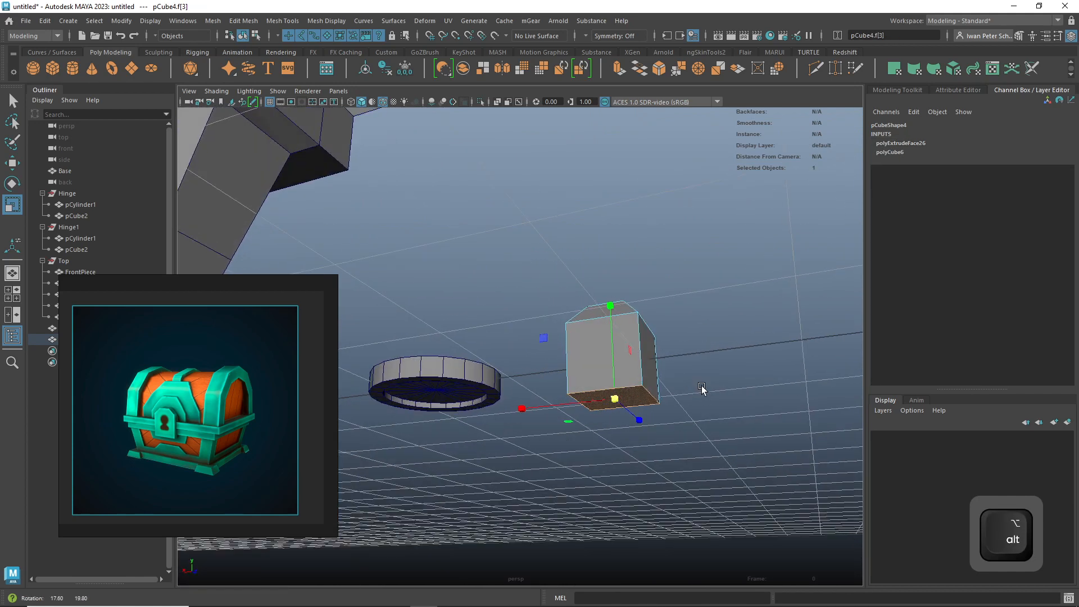
shift+right_click(641, 400)
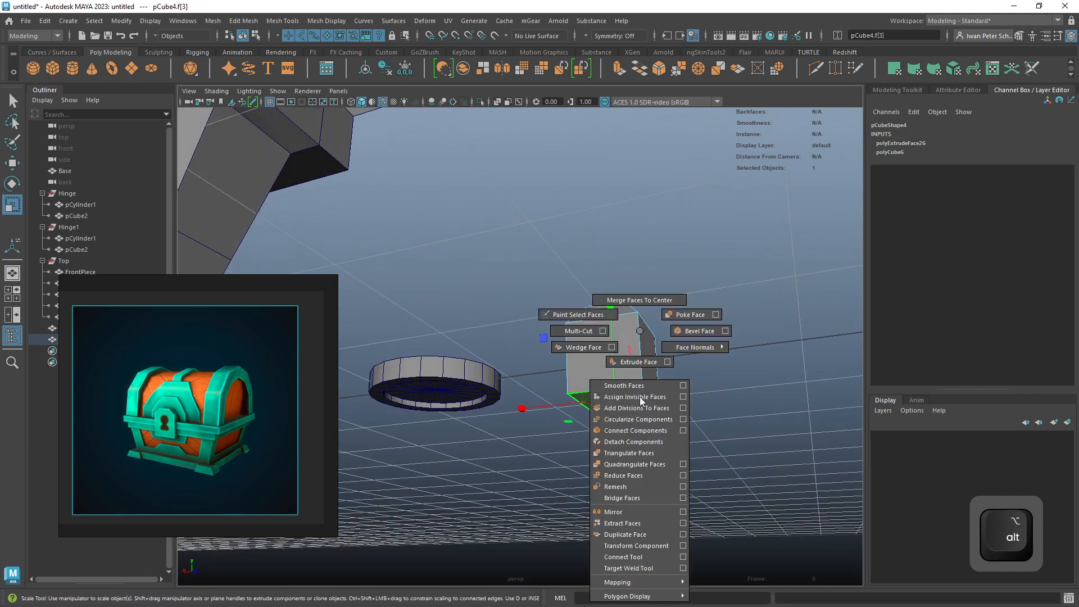
click(646, 302)
alt+drag(717, 393, 650, 357)
right_click(632, 325)
click(663, 270)
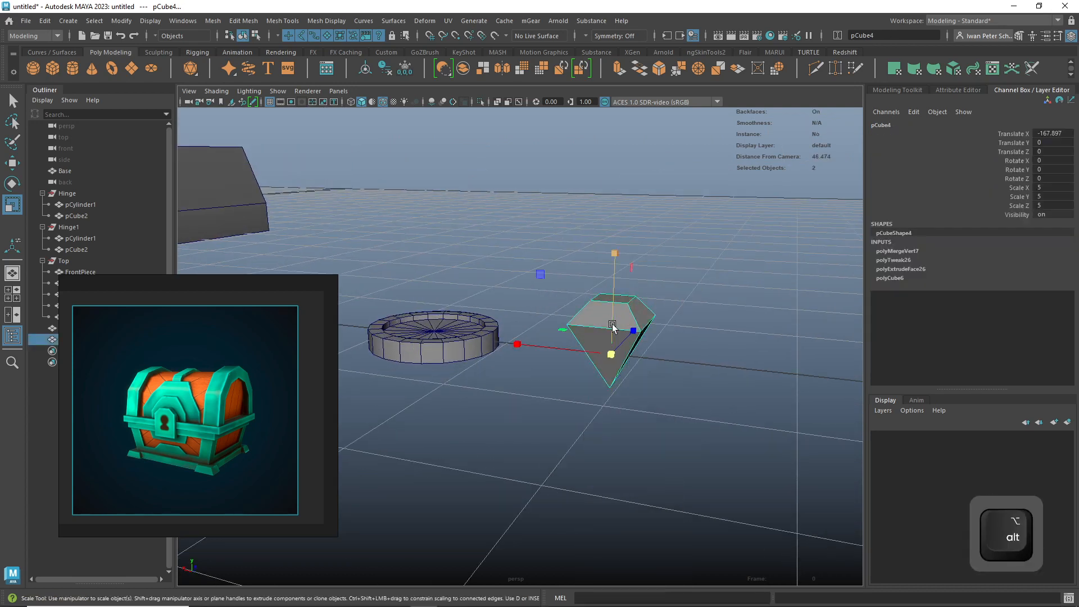
- Adjust the gem slightly along the Y axis
key(w)
drag(614, 252, 614, 274)
alt+drag(559, 388, 594, 415)
alt+right_drag(683, 378, 584, 421)
alt+middle_drag(584, 420, 738, 413)
- Duplicate the coin and move the copy over the chest's opening, to about Translate X -54.3 and Y 74.3
click(667, 418)
alt+drag(666, 418, 713, 428)
click(717, 386)
alt+drag(751, 487, 701, 474)
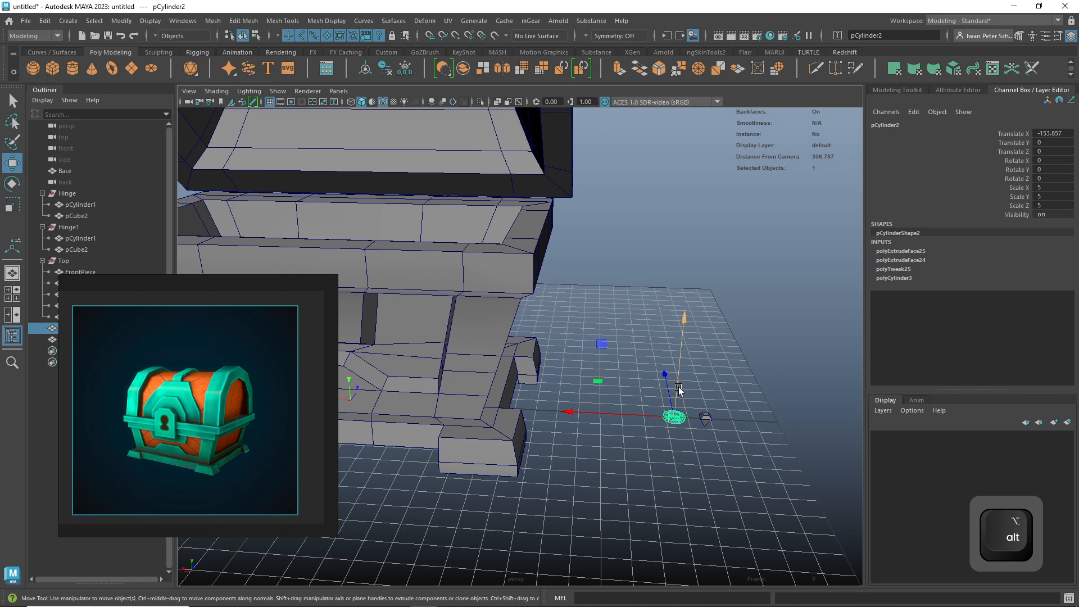
shift+drag(679, 386, 706, 227)
alt+drag(726, 309, 733, 355)
drag(664, 351, 554, 392)
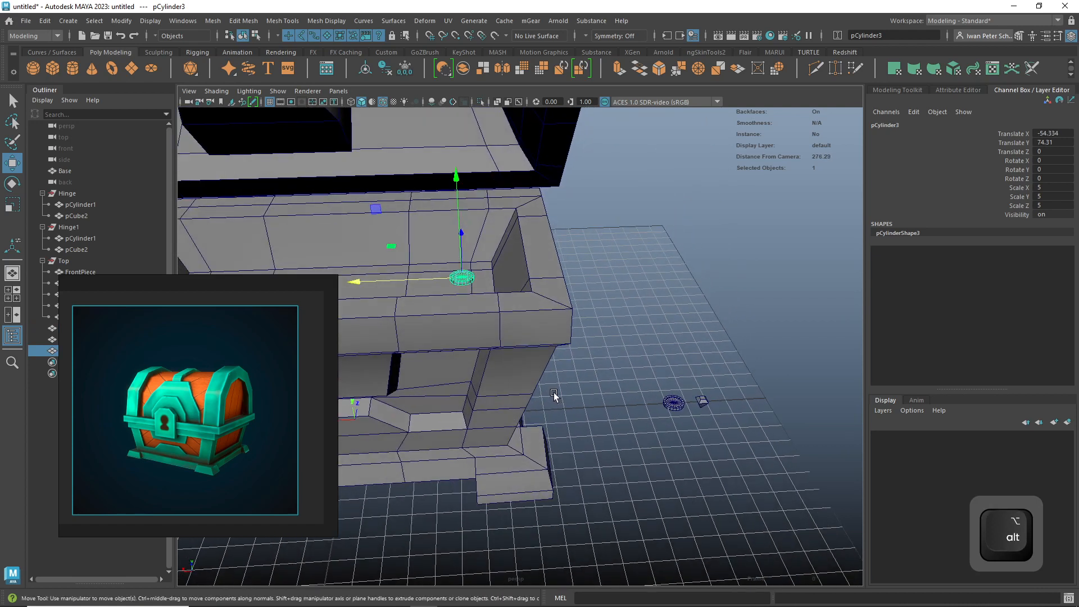
- Lower the copied coin into the chest to about Translate Y 65.5
key(f)
alt+drag(596, 363, 647, 378)
scroll(605, 363, down, 5)
drag(521, 309, 613, 421)
scroll(596, 426, down, 6)
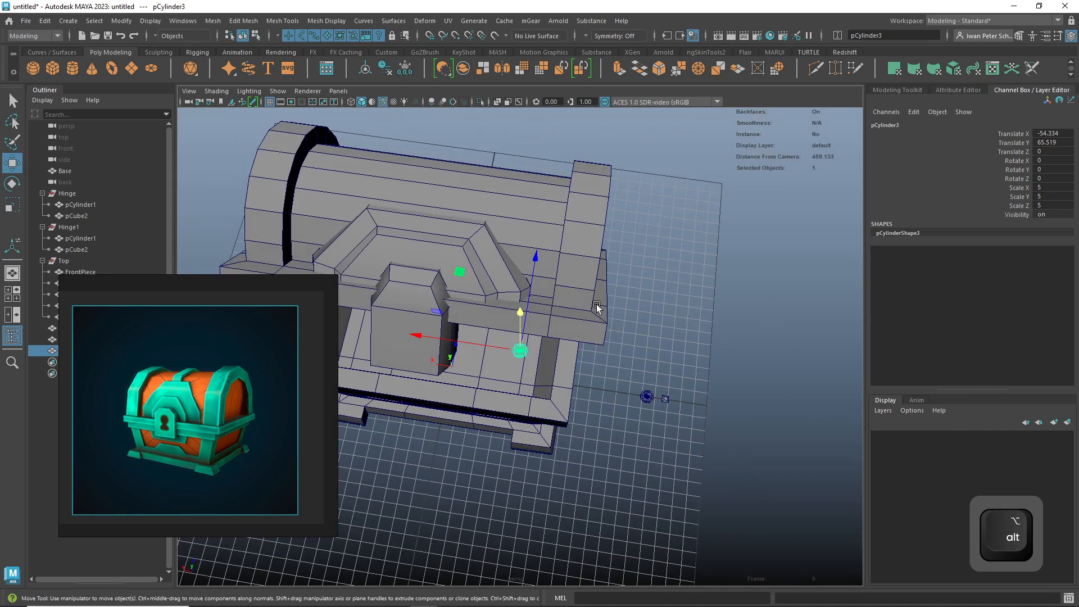
- Hide the Top group so the inside of the chest is exposed
click(63, 261)
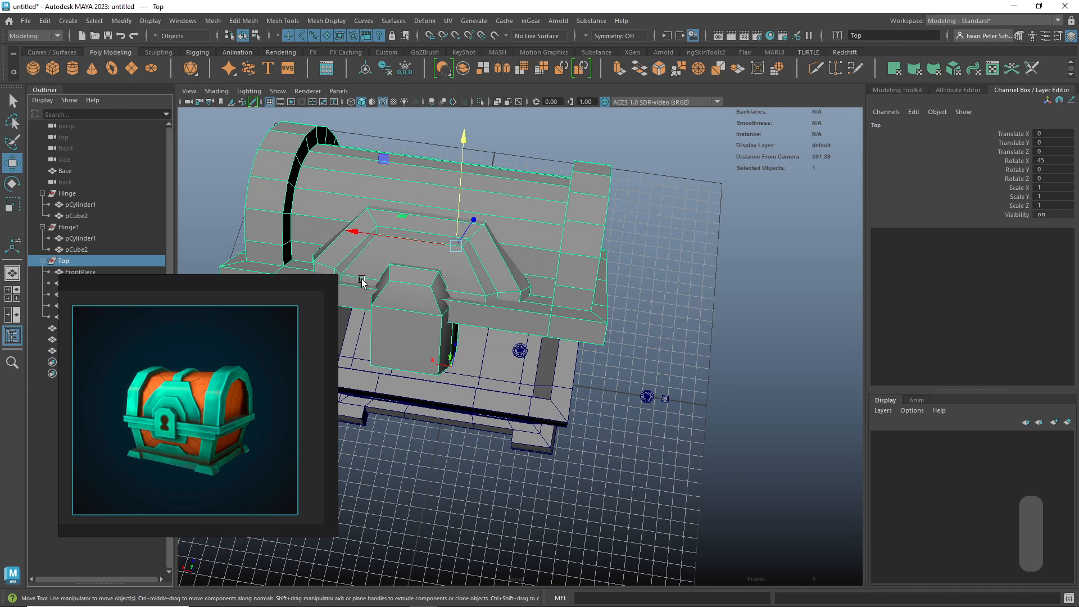
click(151, 21)
mouse_move(170, 88)
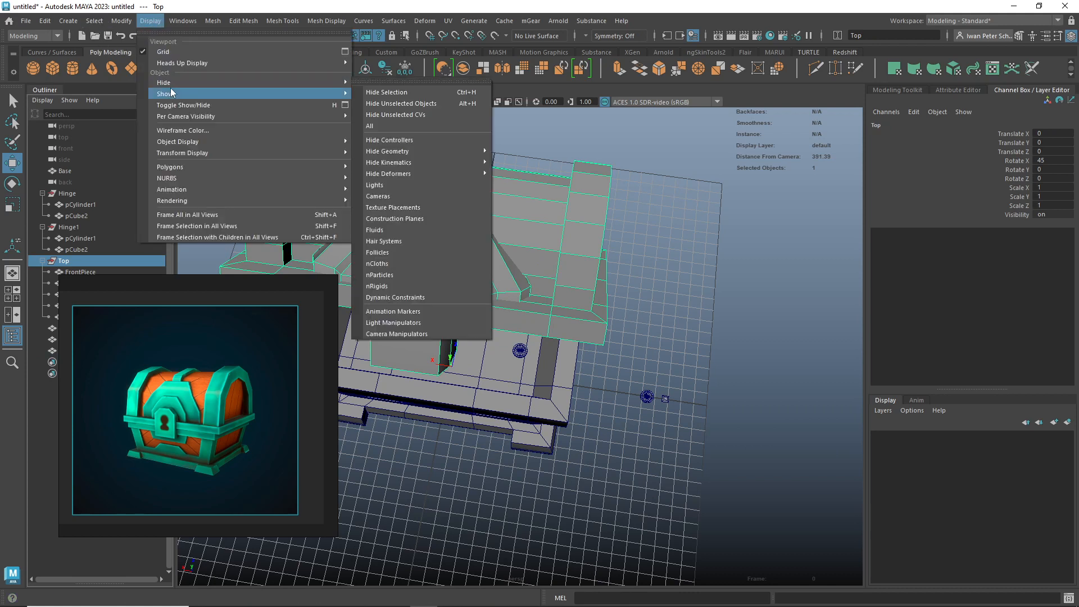
mouse_move(331, 82)
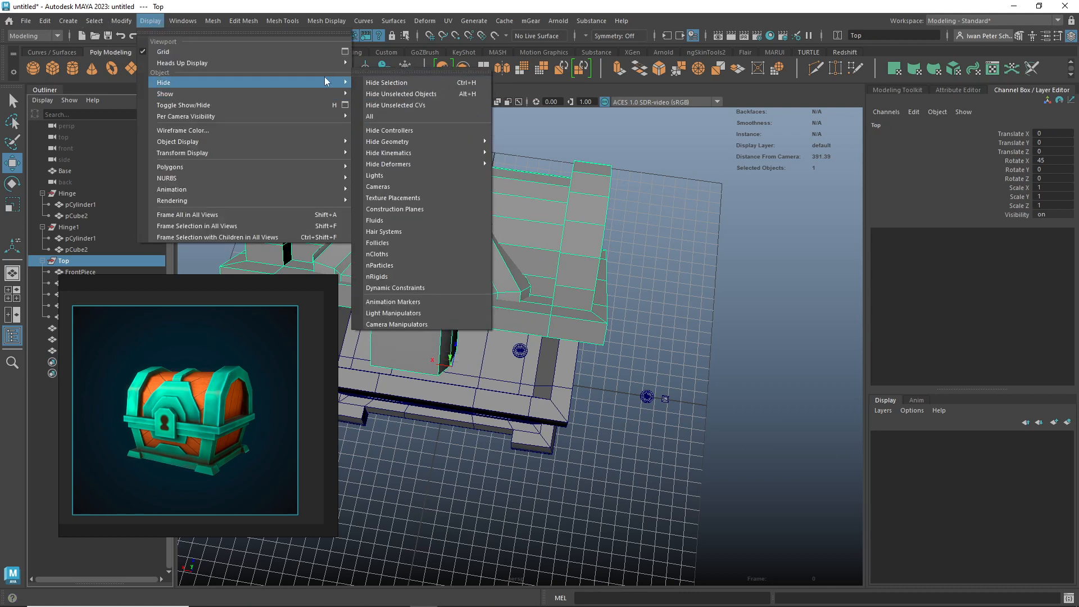
click(382, 84)
alt+drag(629, 303, 712, 373)
scroll(712, 371, up, 5)
drag(747, 342, 599, 377)
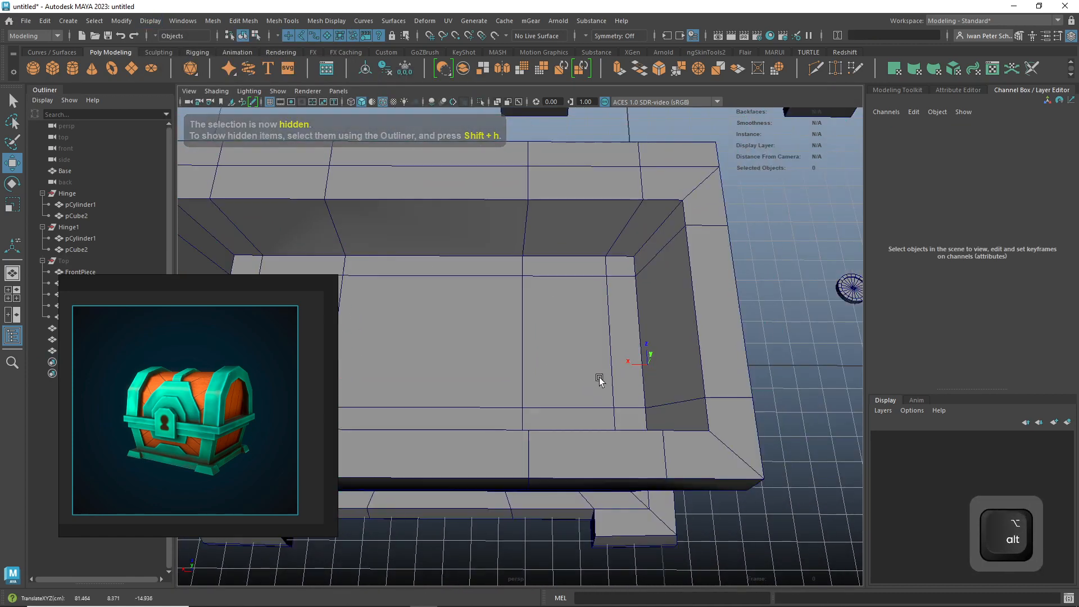
scroll(727, 357, down, 6)
alt+drag(699, 369, 624, 416)
key(ctrl+z)
- Select the coin inside the chest and enlarge its diameter slightly in the XZ plane
click(582, 376)
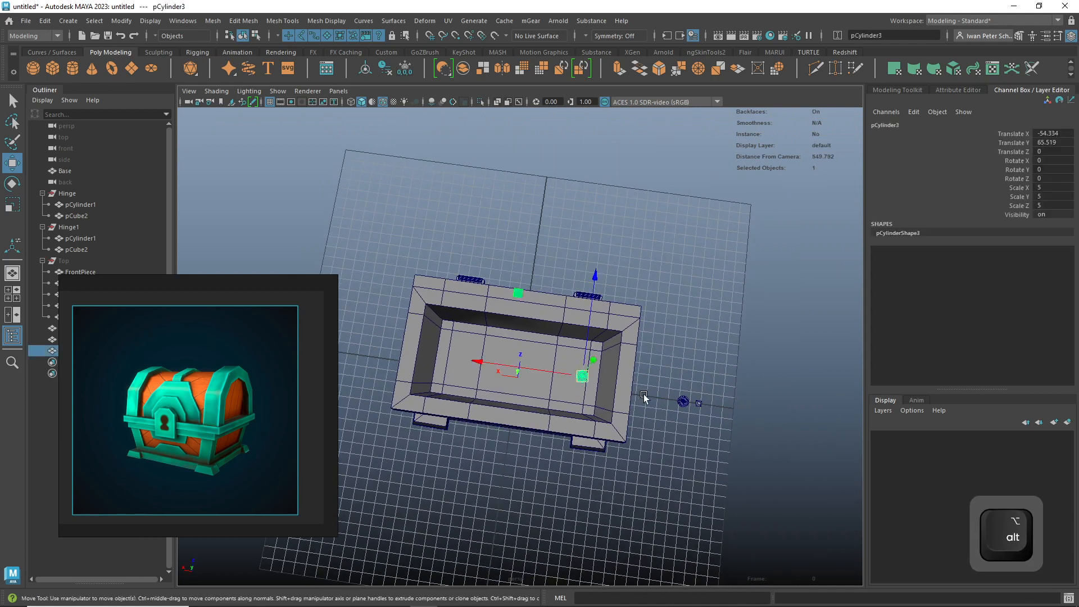
key(f)
scroll(668, 377, down, 10)
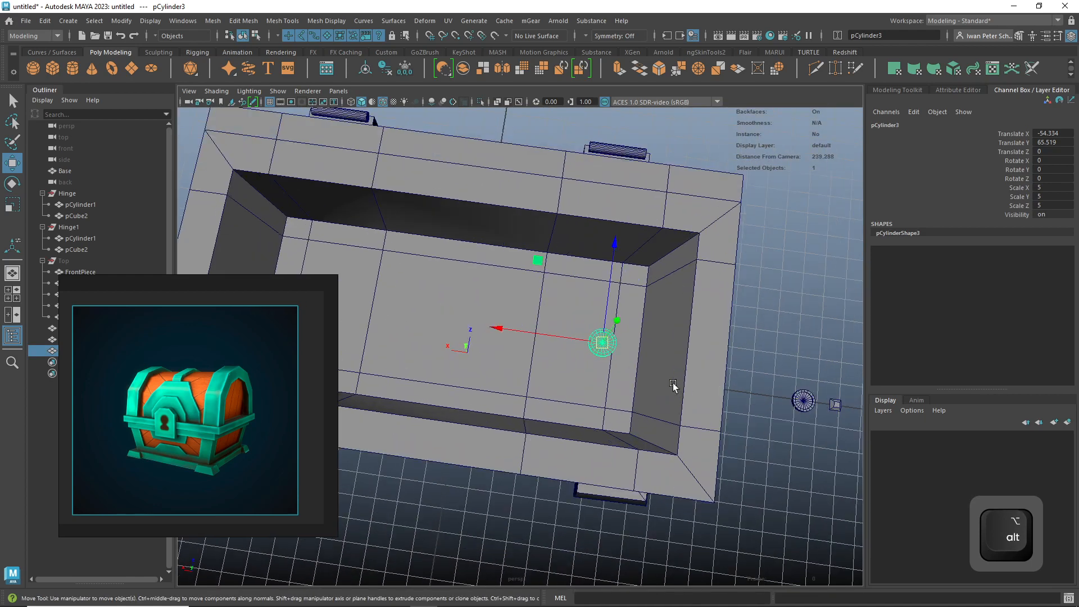
key(r)
drag(540, 258, 527, 252)
key(w)
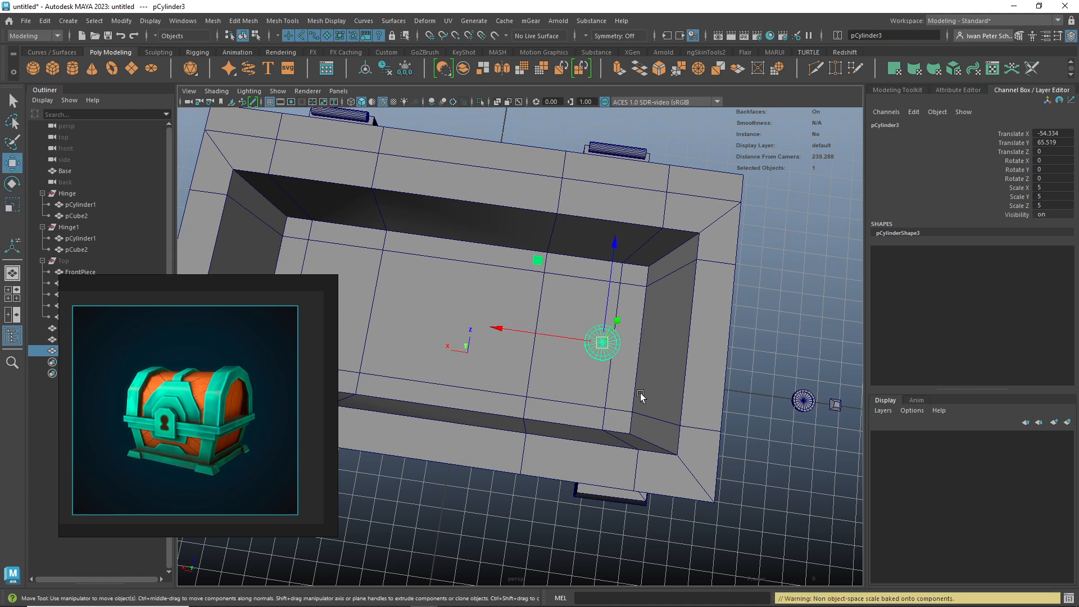
- Duplicate the chest coin along X to about -44.7 and tilt the copy to about Rotate X 5.8, Y -3.7, Z -5.8
shift+drag(575, 336, 551, 327)
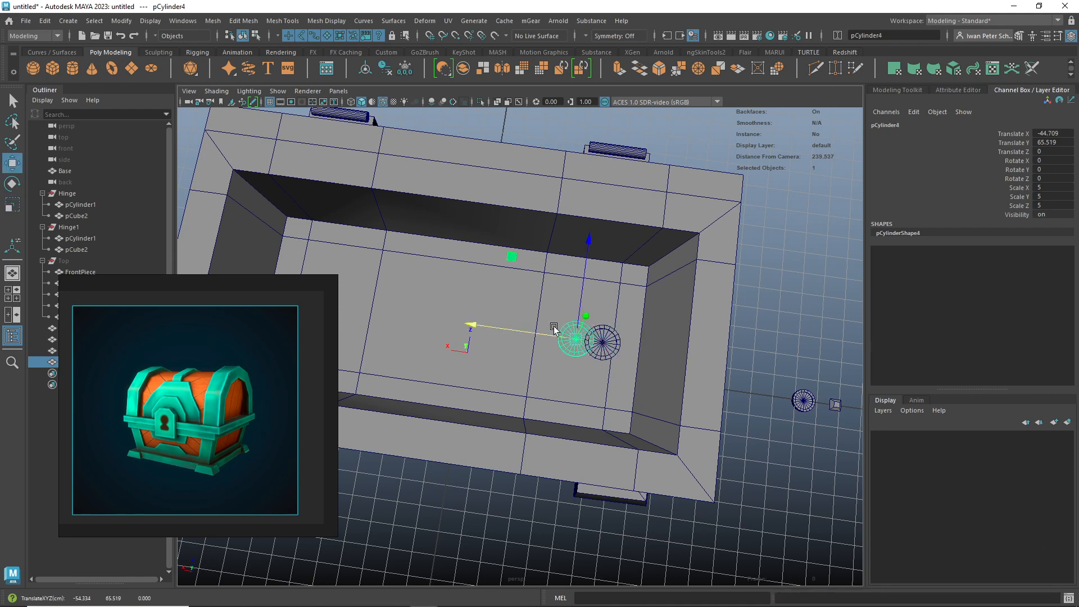
key(e)
alt+drag(649, 375, 601, 337)
key(w)
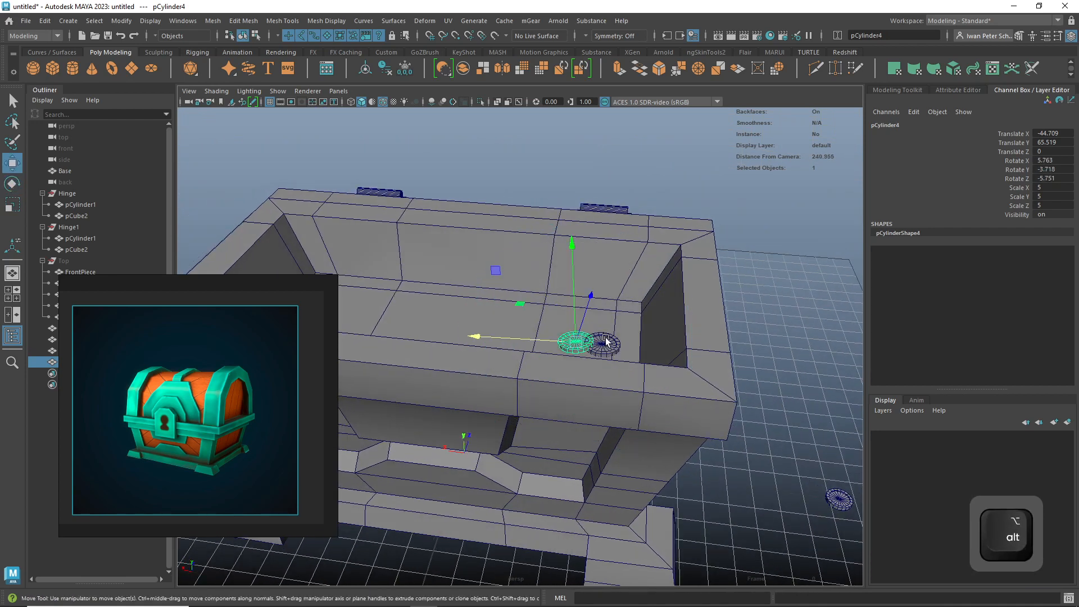
- Raise the tilted coin to about Translate Y 66.6 and set the Move tool's axis orientation to World
drag(572, 304, 576, 312)
ctrl+shift+right_drag(575, 309, 534, 311)
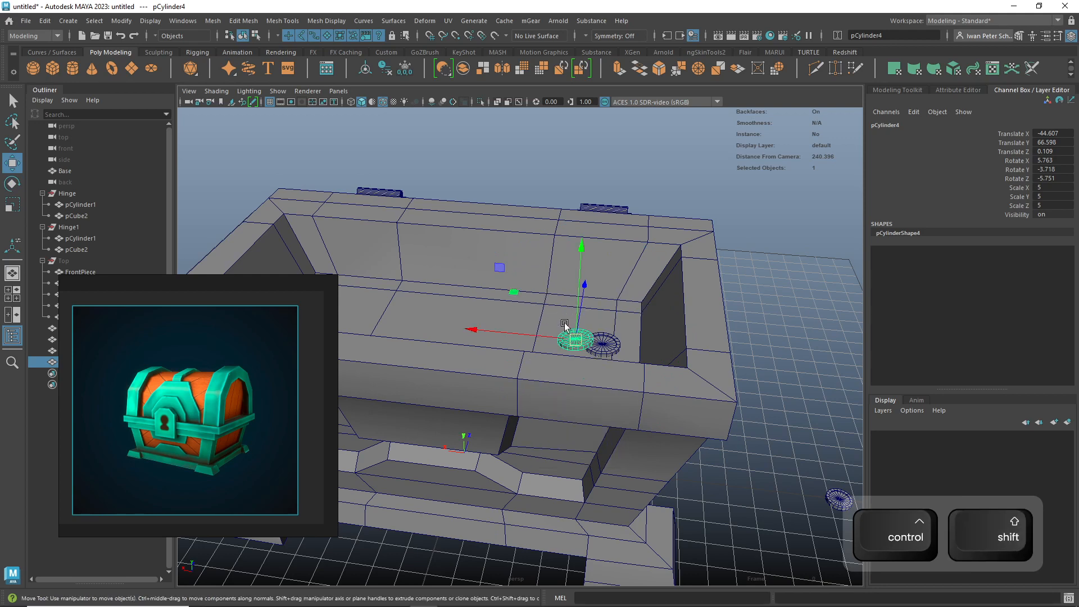
alt+drag(746, 332, 641, 366)
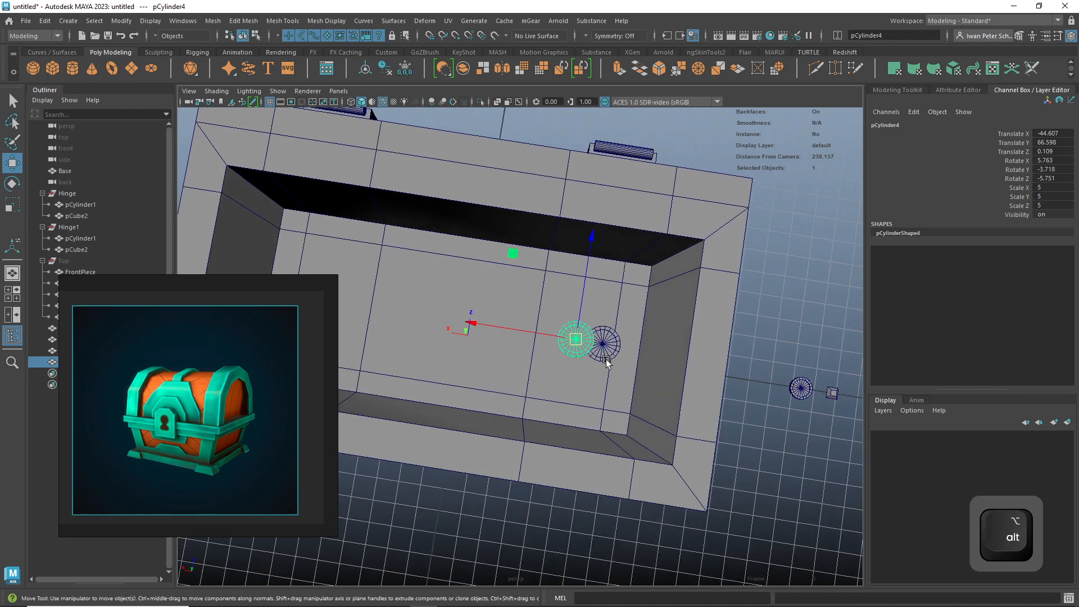
- Scale the tilted coin uniformly to about 5.5, and duplicate it to about X -50.4, Z -8.1 with a tilt of about -2.4, -4.5, -5.2
key(r)
drag(576, 339, 588, 370)
key(w)
mouse_move(646, 412)
alt+mouse_down()
mouse_move(599, 358)
mouse_move(559, 346)
mouse_move(549, 325)
mouse_move(559, 330)
alt+mouse_up()
key(e)
- Raise the second coin along Y to about 67.5 so it clears the neighbouring coins
alt+right_drag(559, 330, 658, 346)
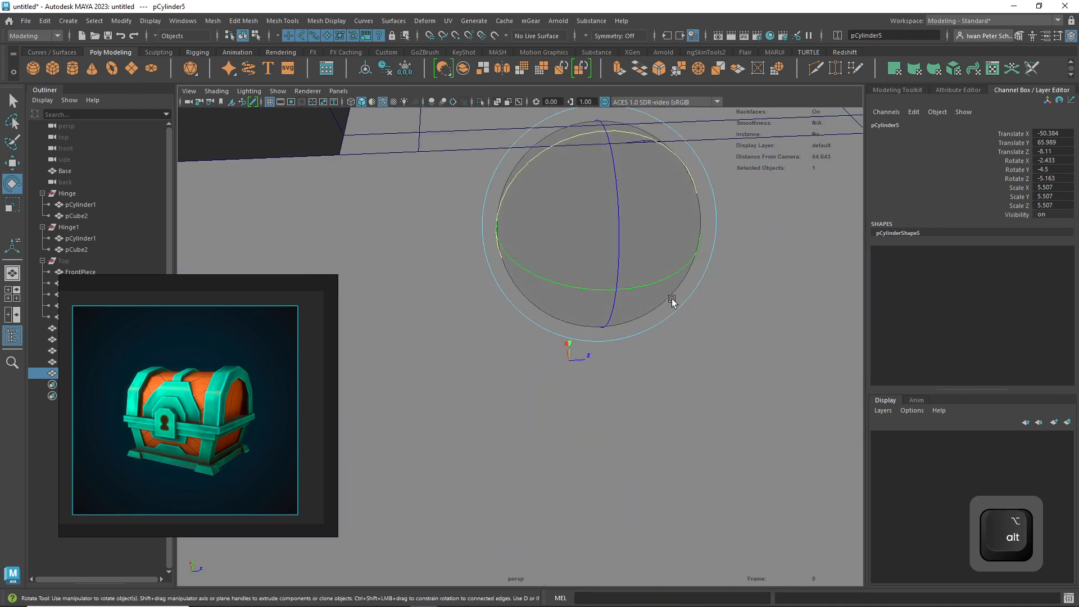
key(f)
alt+drag(686, 323, 717, 296)
click(723, 273)
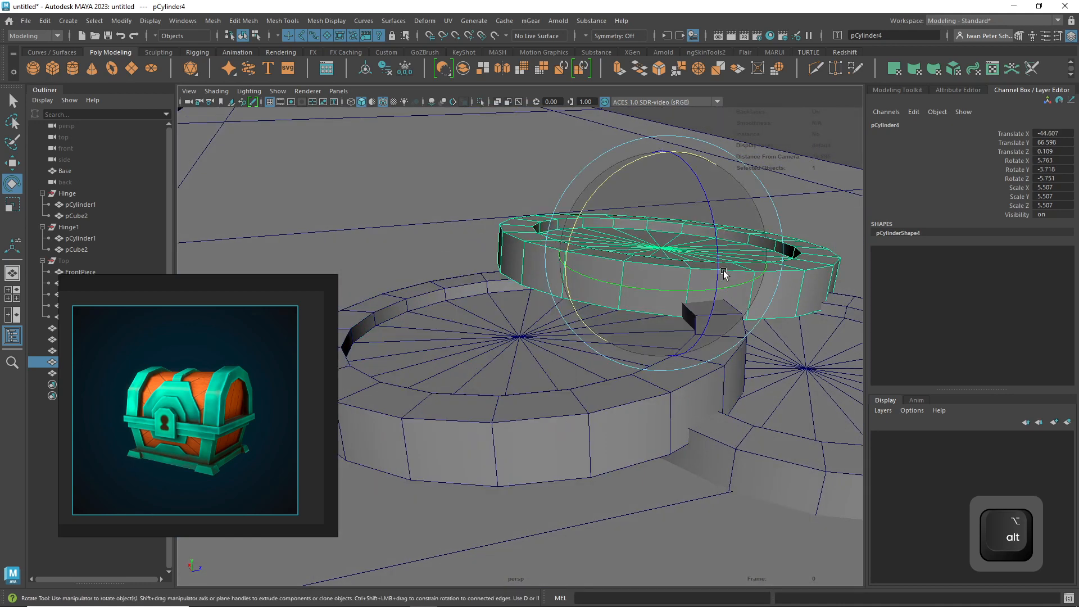
key(w)
drag(666, 206, 664, 181)
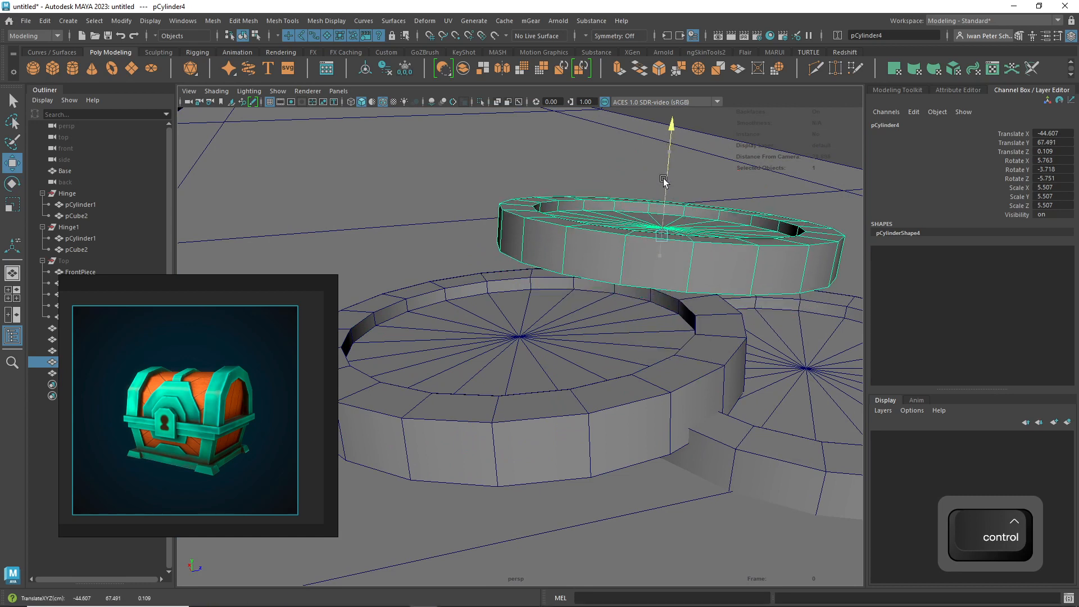
- Add the third coin to the selection and raise both coins, bringing the third to about Translate Y 66.5
shift+click(691, 383)
mouse_move(538, 271)
middle_down()
mouse_move(522, 240)
mouse_move(522, 258)
middle_up()
drag(522, 256, 522, 256)
- Select all three chest coins and duplicate them toward the back wall, placing the first coin's copy at about Translate Z 20.5
alt+drag(609, 307, 723, 327)
alt+right_drag(723, 327, 702, 325)
alt+drag(663, 339, 642, 336)
scroll(641, 336, down, 5)
alt+middle_drag(640, 334, 726, 352)
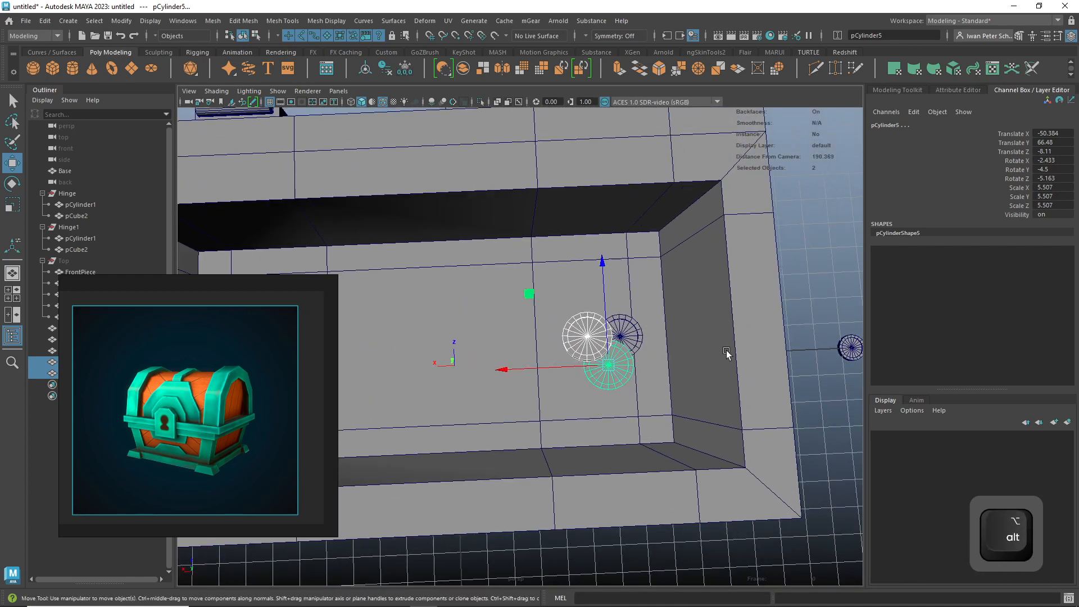
shift+click(640, 341)
mouse_move(621, 336)
shift+mouse_down()
mouse_move(604, 263)
mouse_move(619, 264)
shift+mouse_up()
key(e)
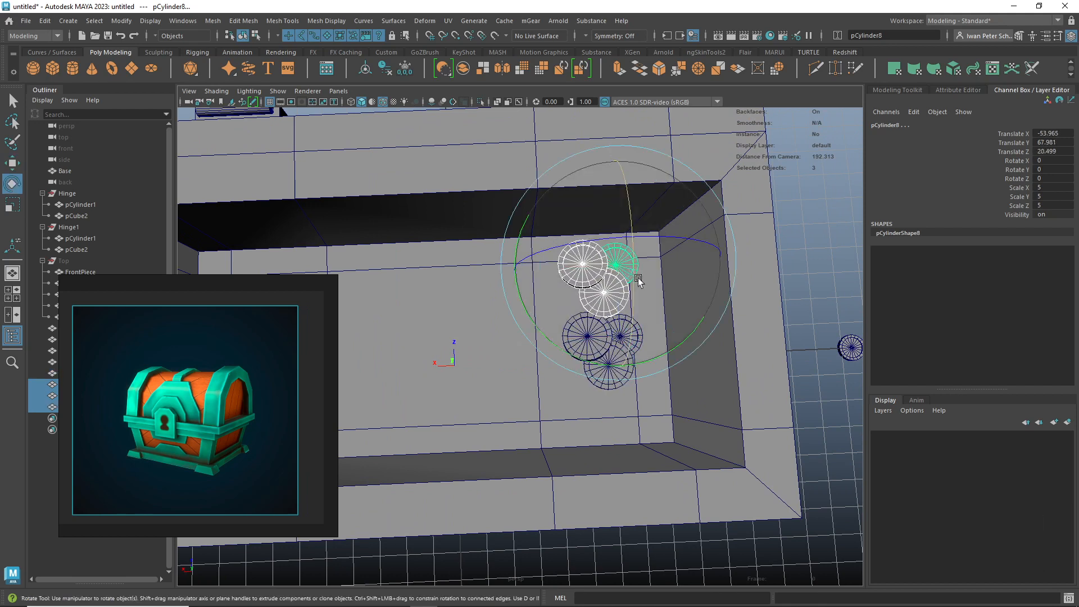
mouse_move(677, 342)
mouse_down()
mouse_move(652, 348)
mouse_move(662, 357)
mouse_up()
key(ctrl+z)
click(662, 357)
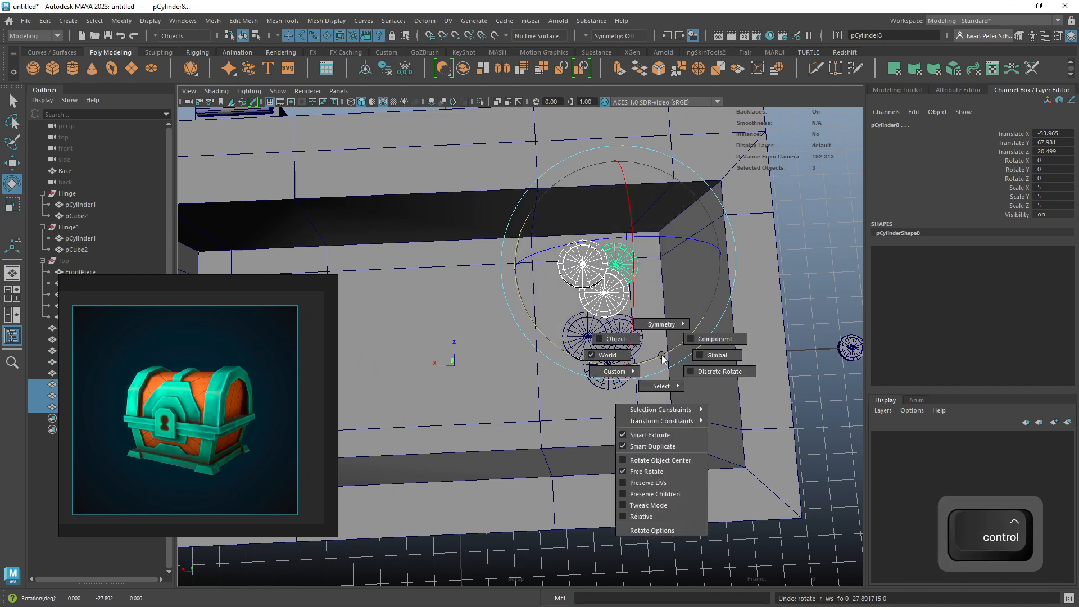
click(662, 359)
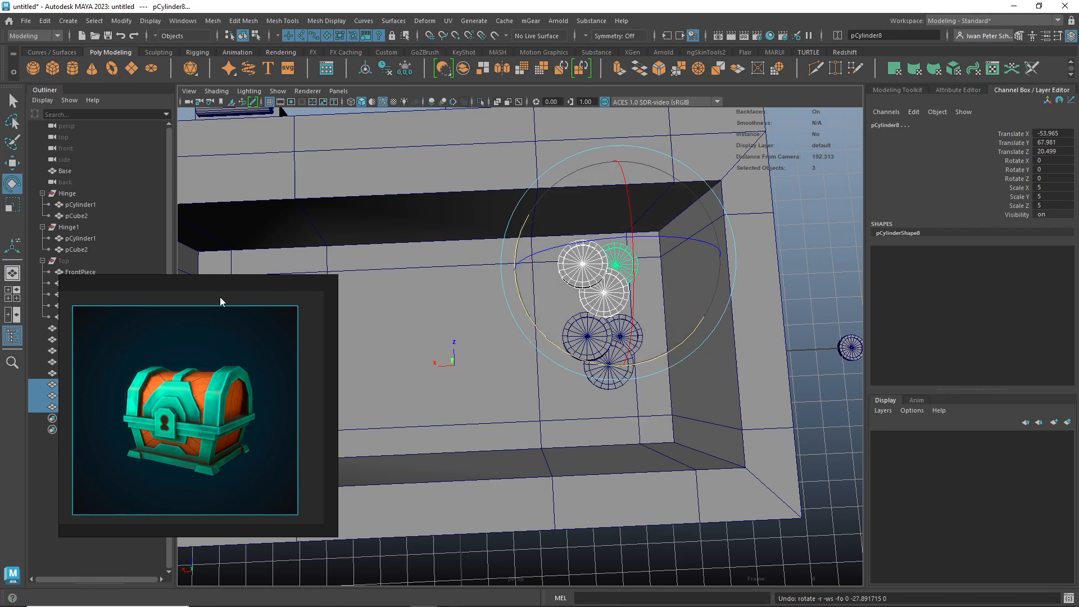
- Group the three copied coins near the back wall and center the new group's pivot
key(ctrl+g)
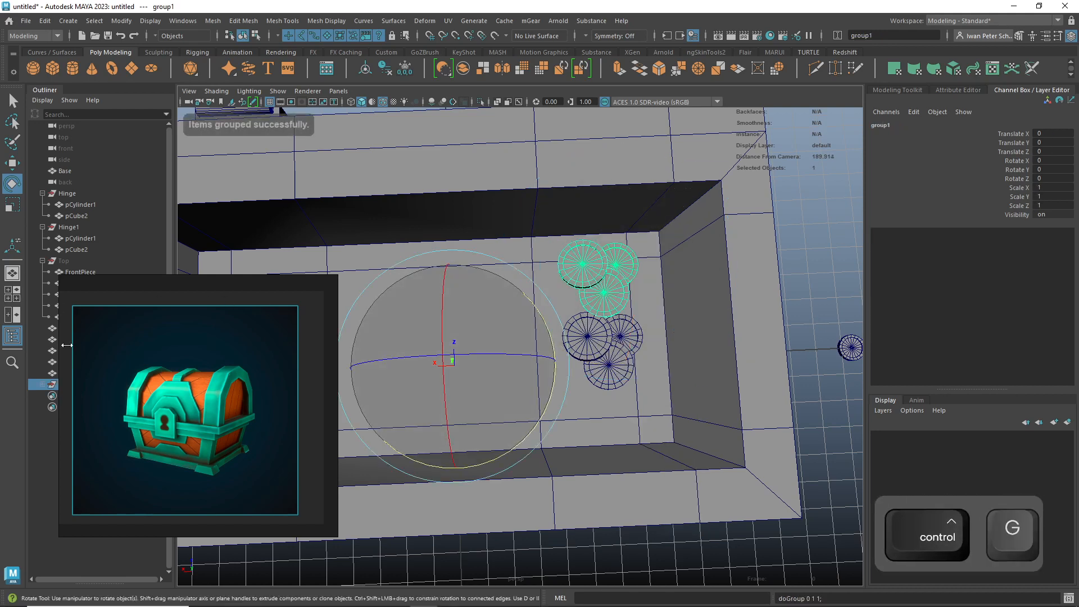
drag(177, 296, 211, 96)
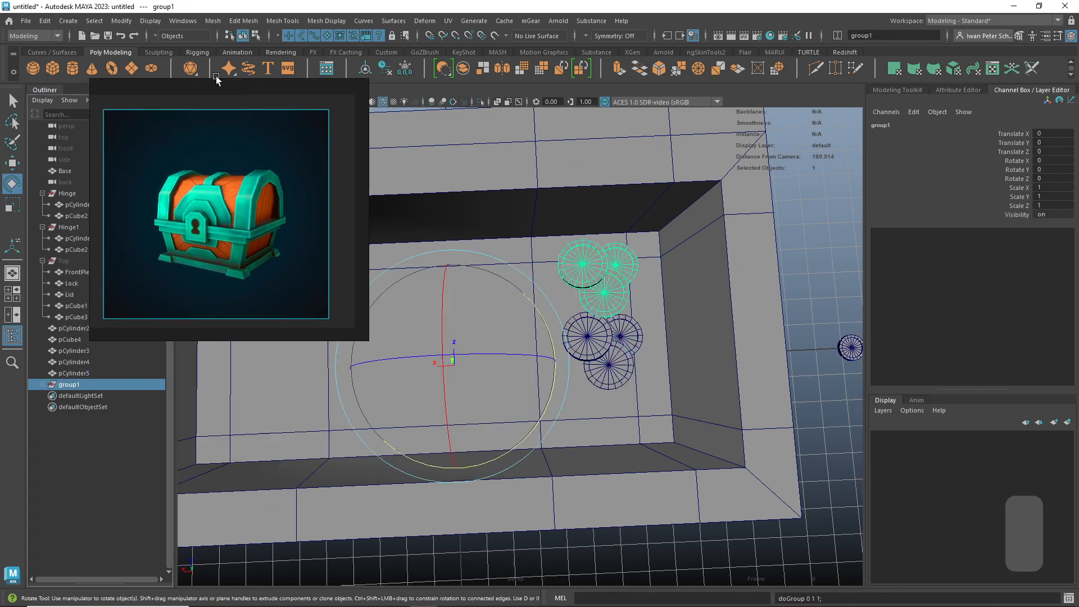
click(122, 21)
click(144, 105)
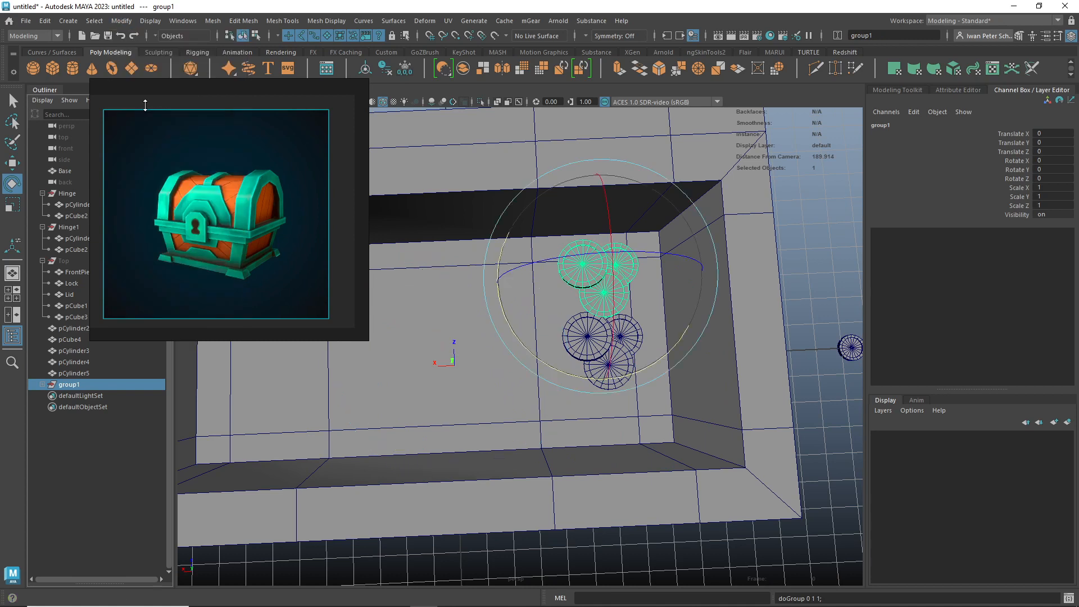
- Rotate the three-coin group to about 13.5, -68.7, -12.6 and shift it to about Translate Z -3.3
drag(658, 344, 549, 376)
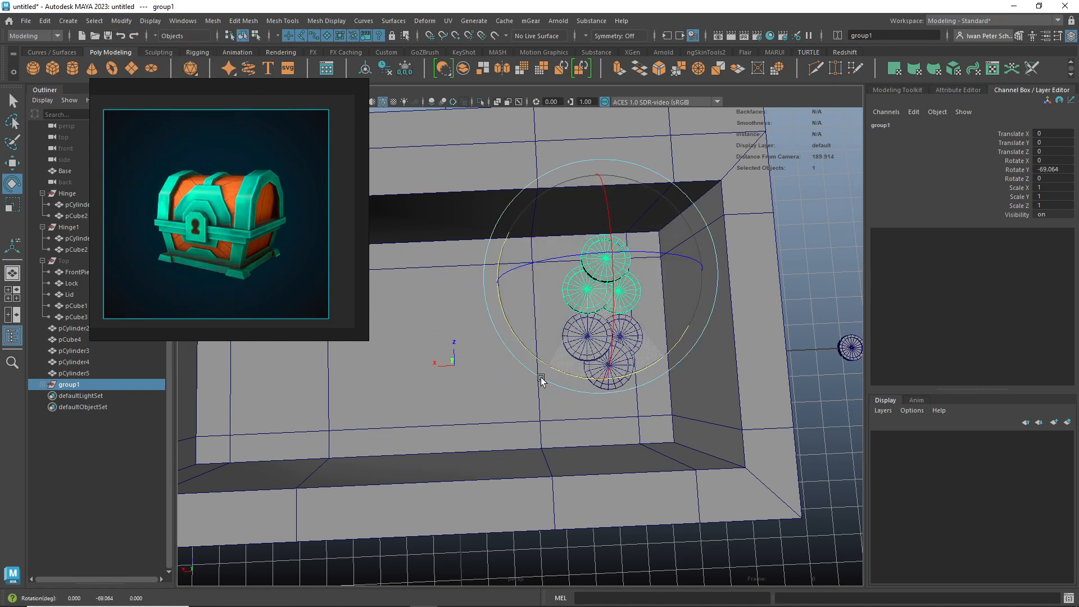
key(w)
drag(594, 225, 595, 236)
alt+drag(706, 339, 734, 333)
key(e)
drag(680, 286, 722, 329)
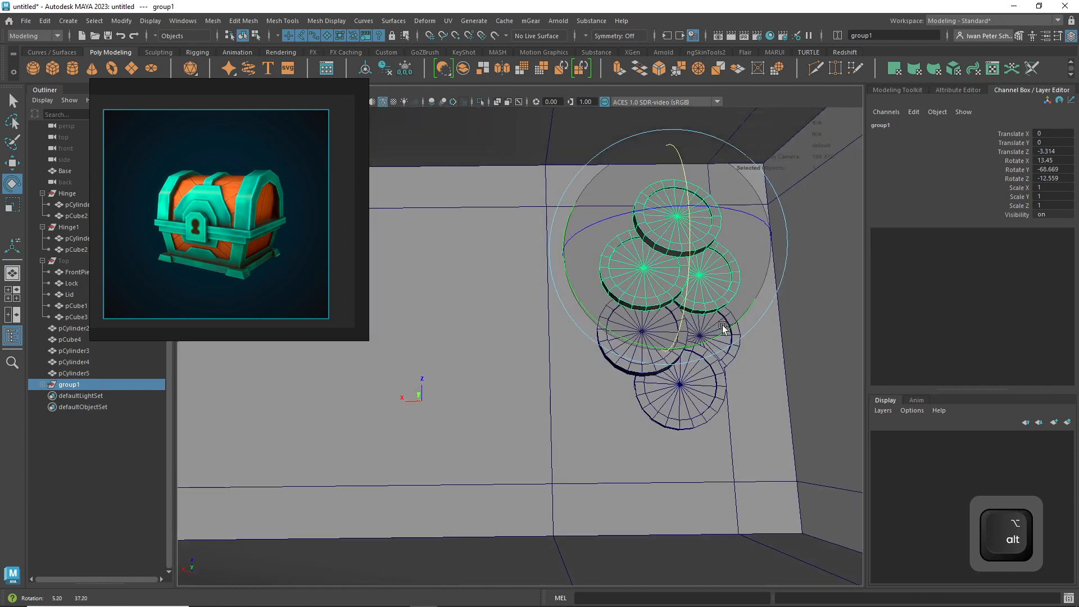
- Duplicate the coin group together with the first coin, tilting the coin's copy about -0.1, -0.3, -0.4, and shrink the manipulator
shift+click(733, 361)
shift+drag(682, 385, 681, 384)
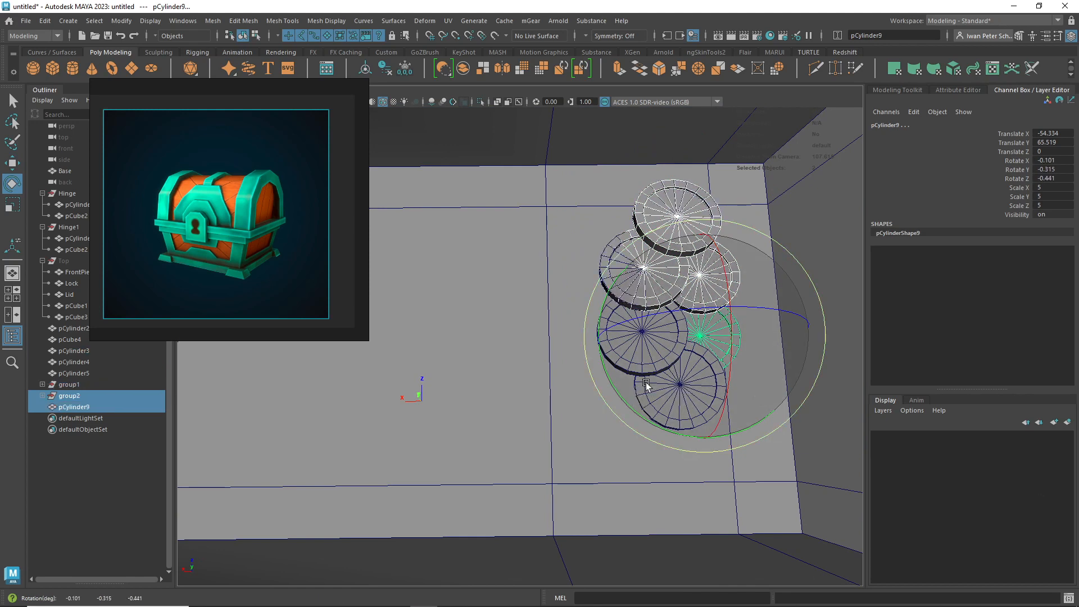
key(minus)
key(minus)
key(minus)
key(minus)
key(minus)
key(minus)
key(minus)
key(minus)
key(minus)
key(minus)
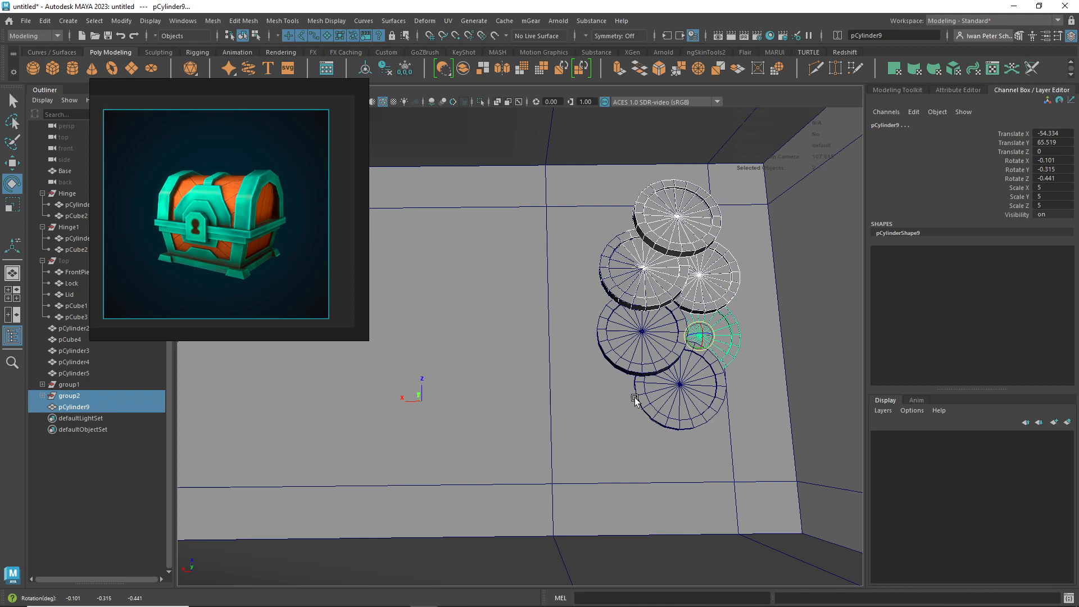
- Add the other two front coins to the selection and duplicate the set toward the chest's middle, the second coin's copy at about Translate X -21
shift+click(650, 392)
shift+click(650, 344)
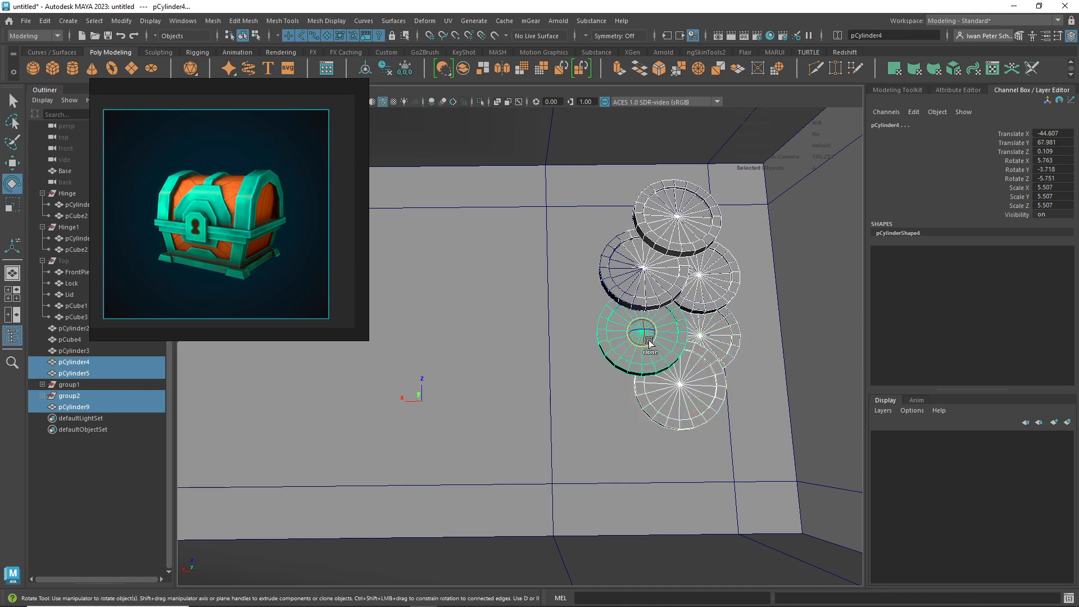
alt+drag(676, 347, 692, 357)
key(w)
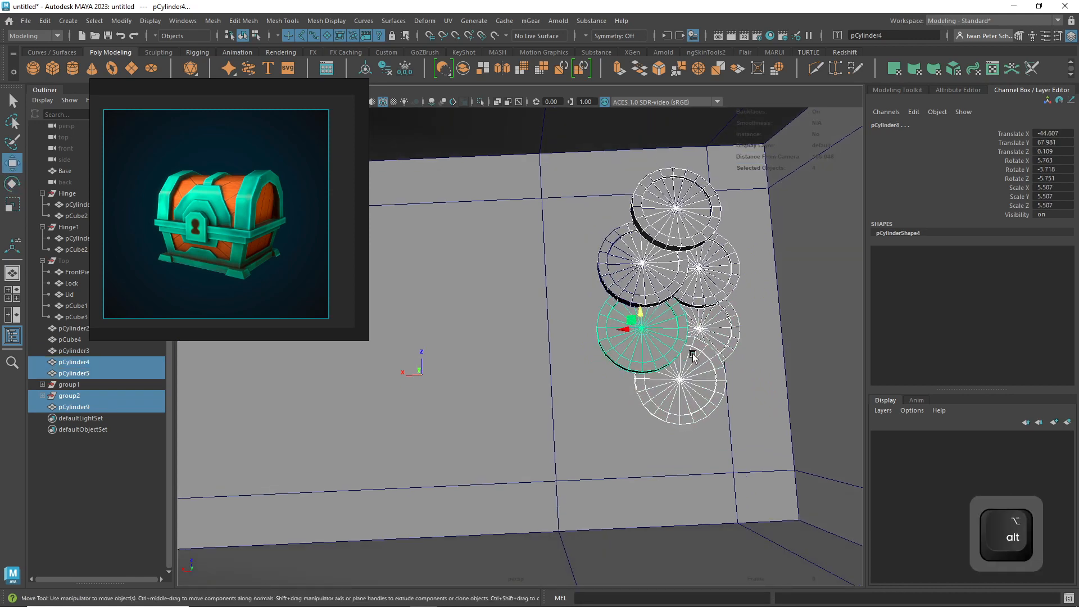
mouse_move(645, 328)
shift+mouse_down()
mouse_move(585, 337)
mouse_move(506, 388)
mouse_move(517, 326)
mouse_move(492, 324)
shift+mouse_up()
- Ungroup group3, the copied three-coin group, so its coins become separate objects
key(e)
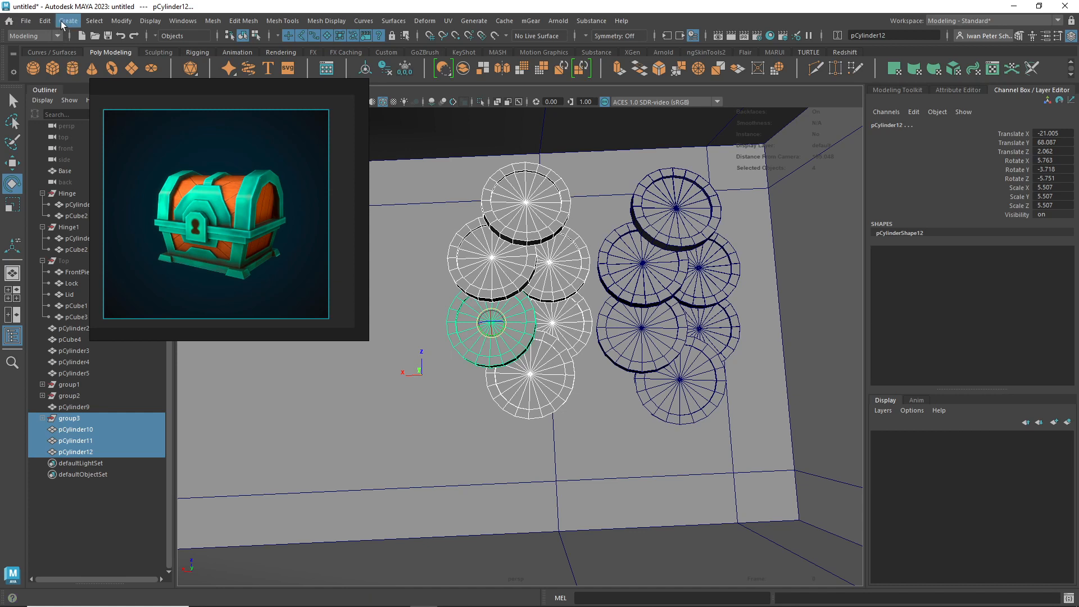
click(45, 21)
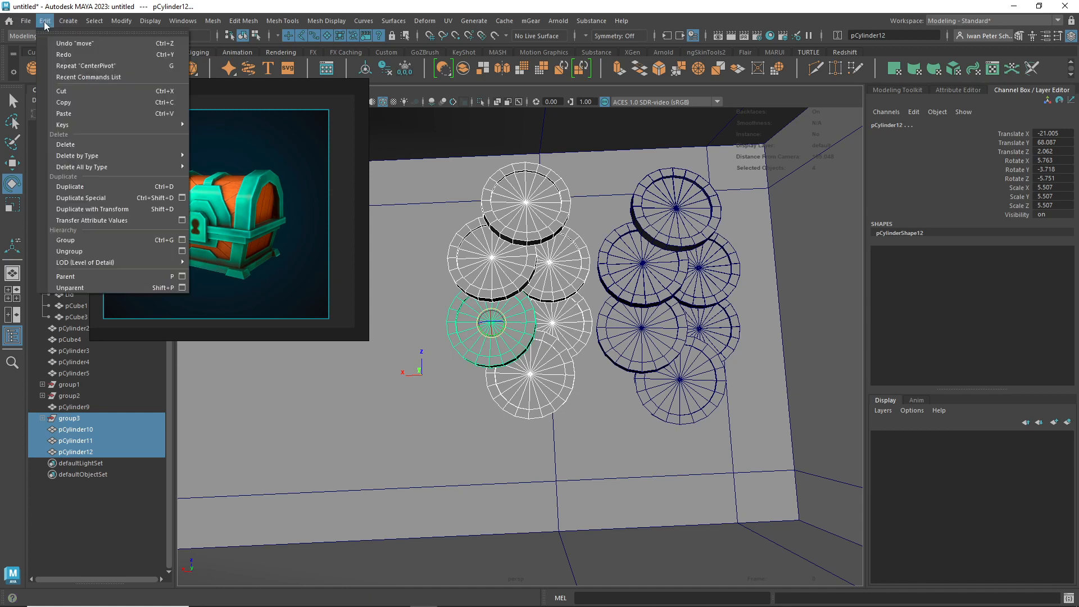
click(80, 252)
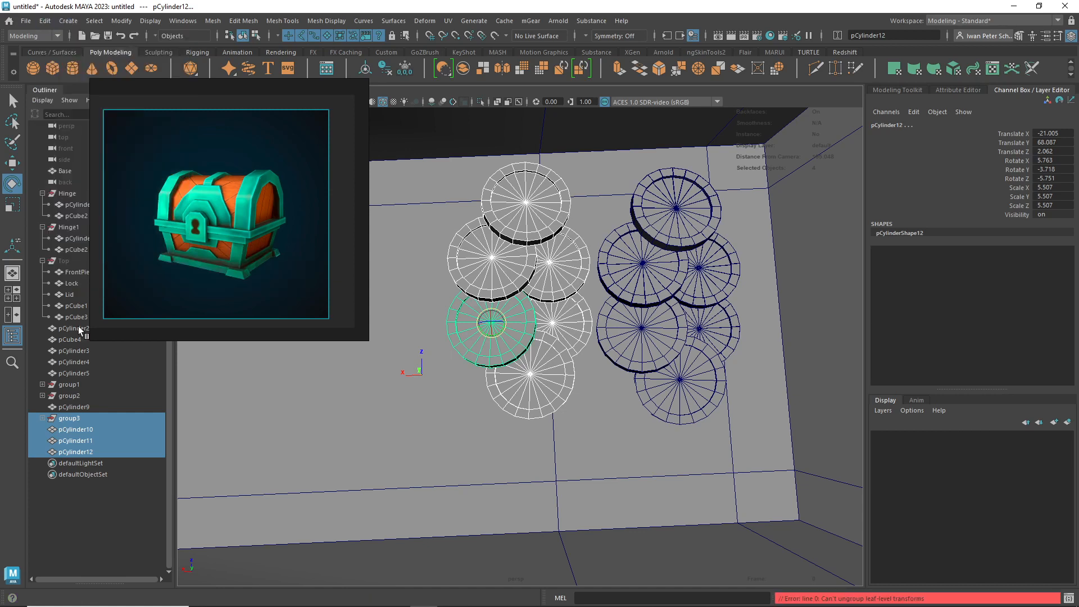
click(63, 418)
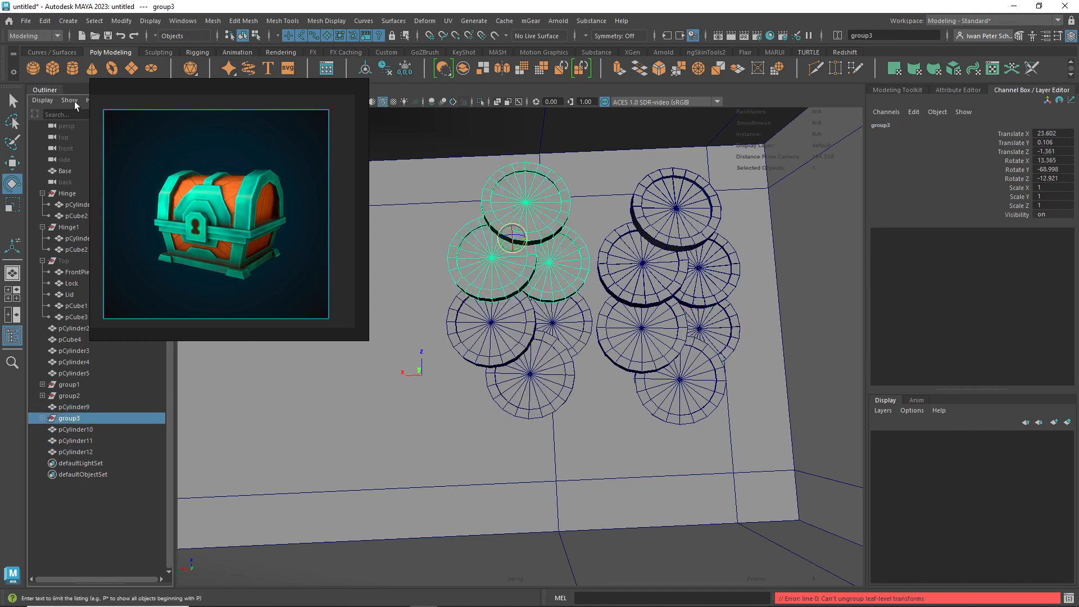
click(45, 21)
click(67, 251)
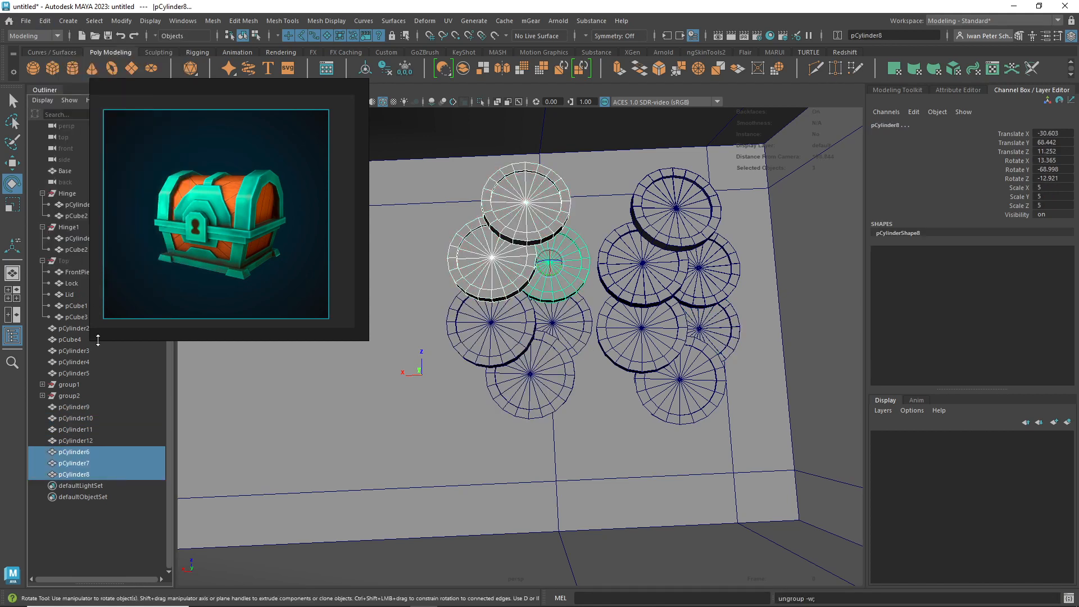
- Group the six newly copied coins, pCylinder10 to 12 and the ungrouped pCylinder6 to 8, and center the group's pivot
click(42, 395)
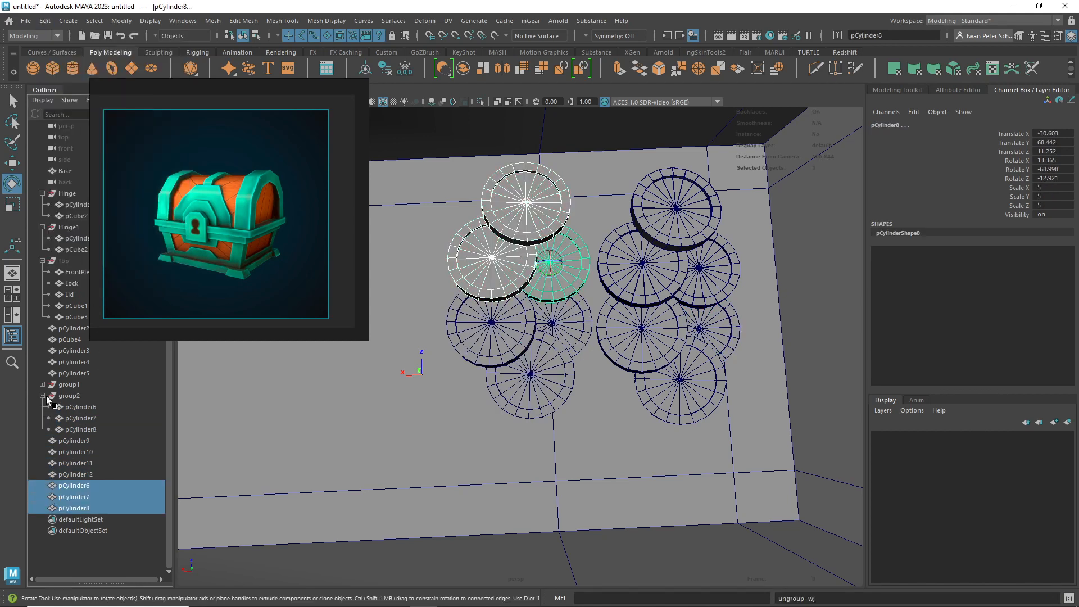
click(89, 407)
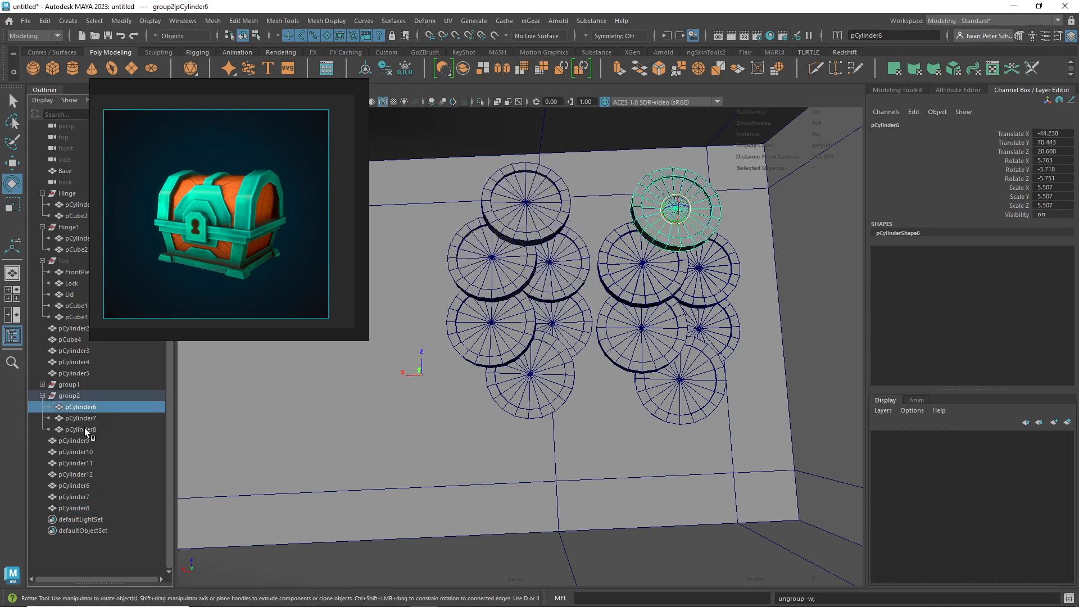
drag(74, 441, 85, 508)
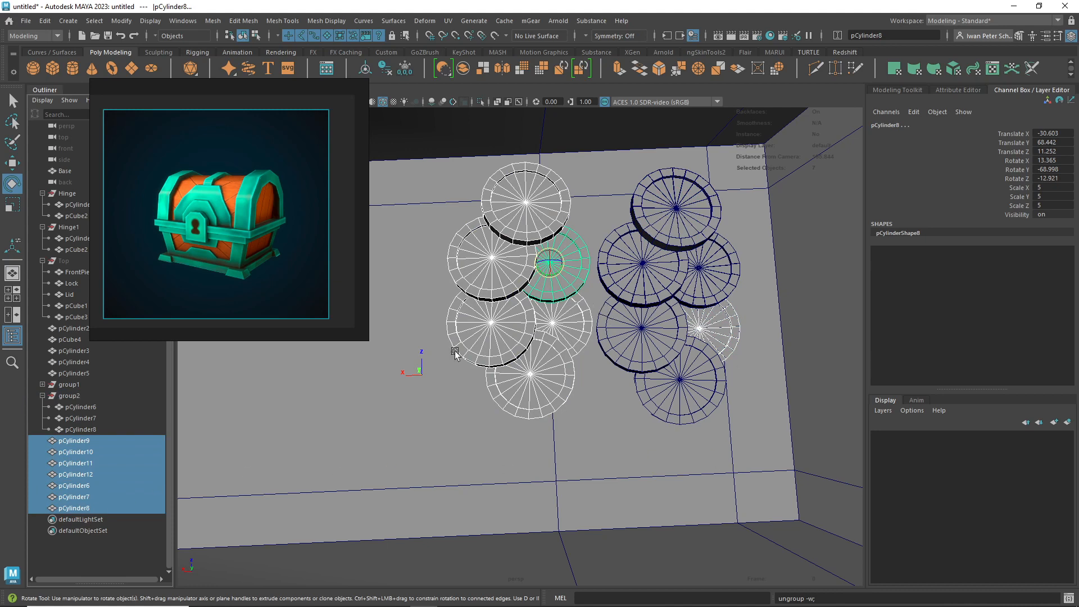
click(68, 452)
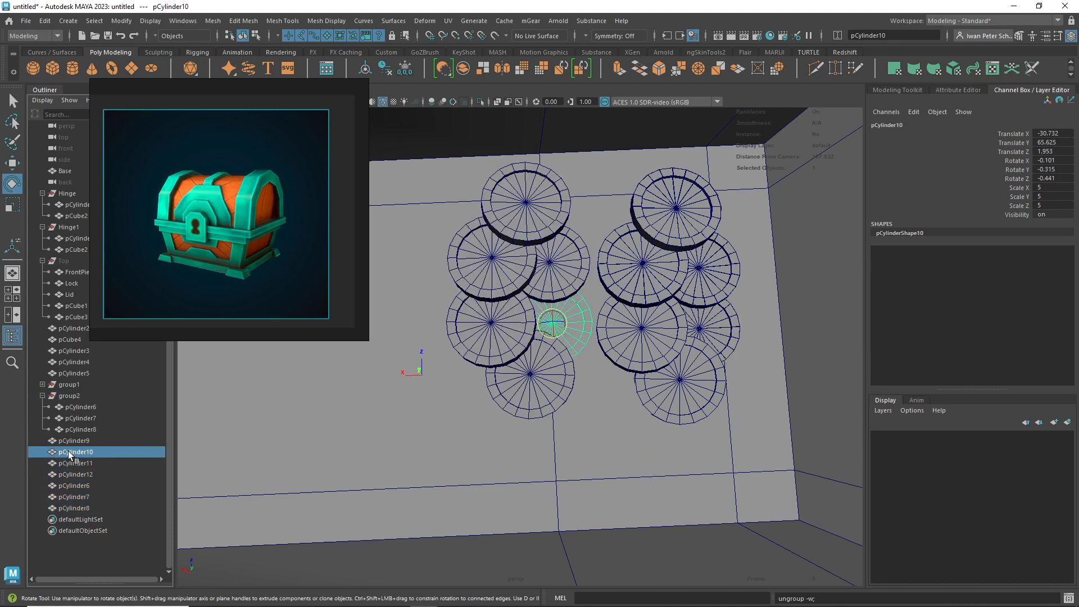
shift+click(76, 508)
key(ctrl+g)
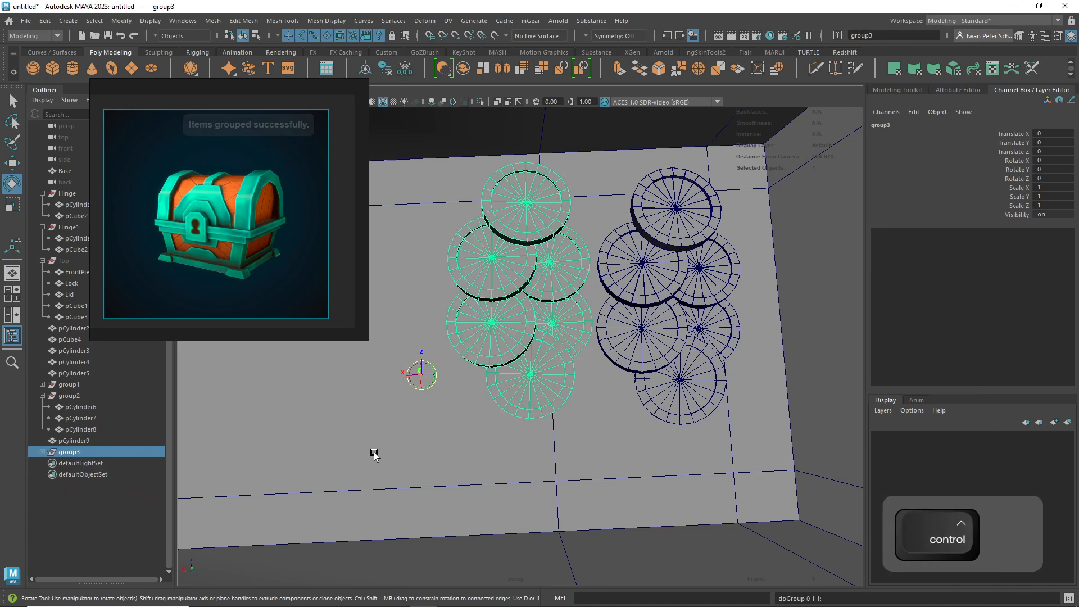
alt+drag(601, 336, 593, 308)
click(120, 21)
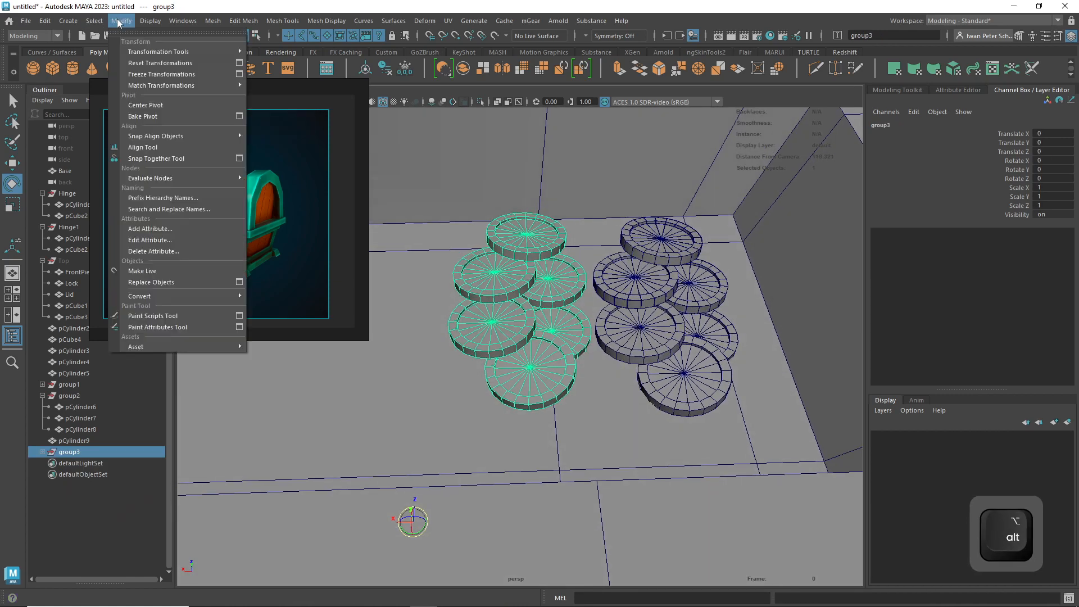
click(147, 105)
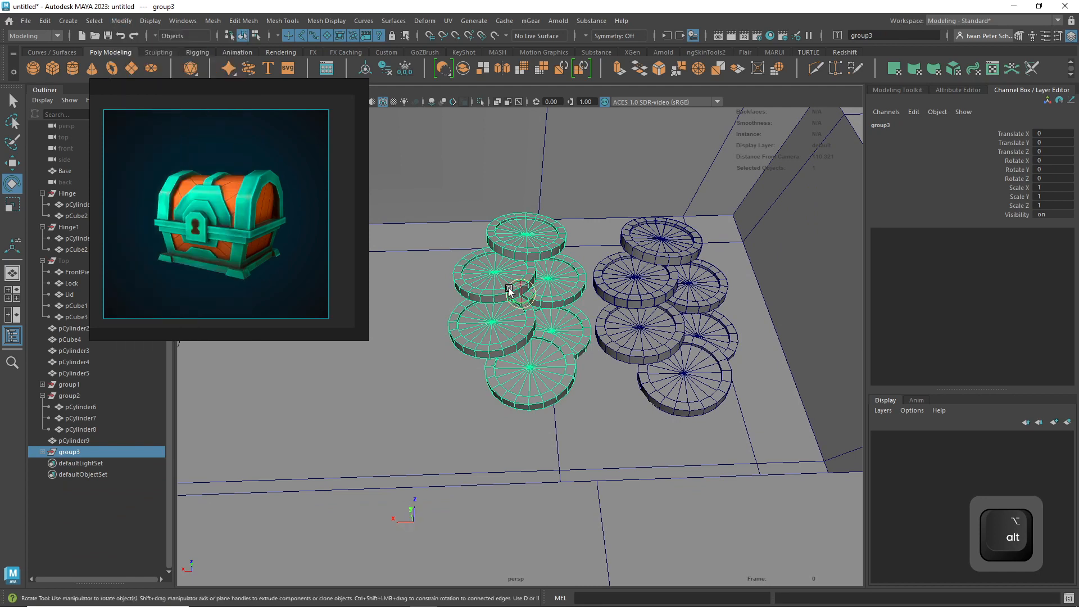
- Enlarge the manipulator and rotate the six-coin group to about 2.7, -4, -4.1
alt+drag(512, 291, 585, 306)
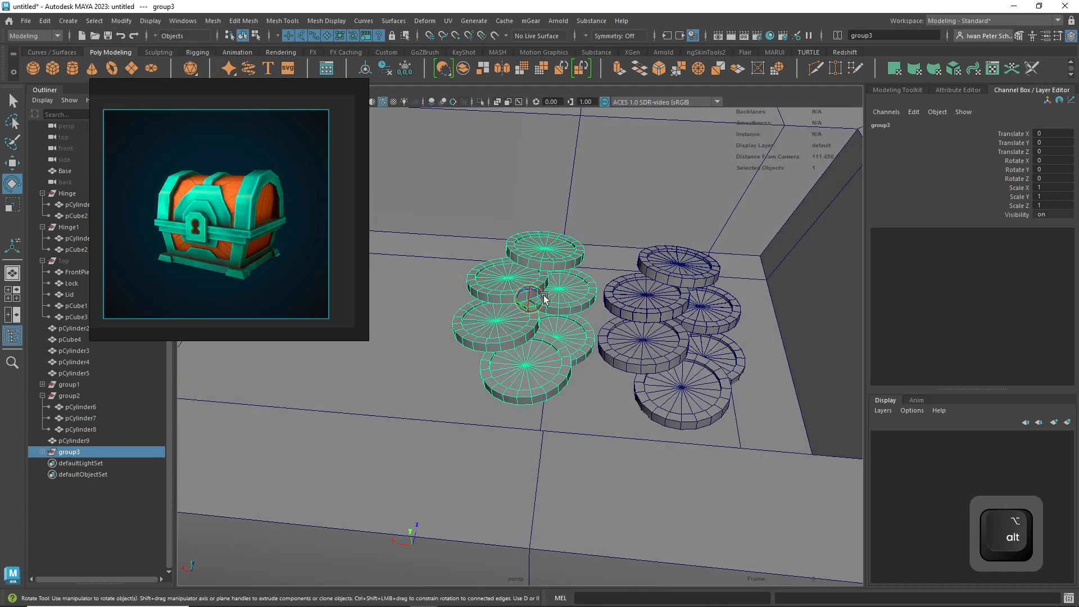
key(minus)
key(minus)
key(plus)
key(plus)
key(plus)
key(plus)
key(minus)
key(minus)
key(minus)
key(plus)
key(plus)
key(plus)
key(minus)
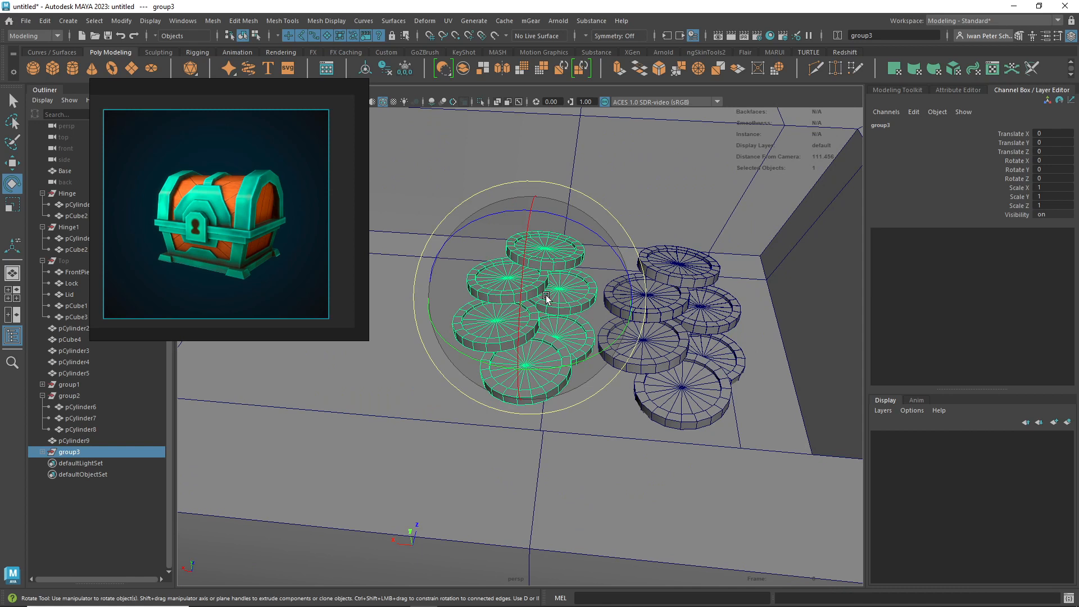
key(minus)
key(plus)
key(plus)
key(plus)
key(minus)
key(minus)
drag(562, 317, 555, 308)
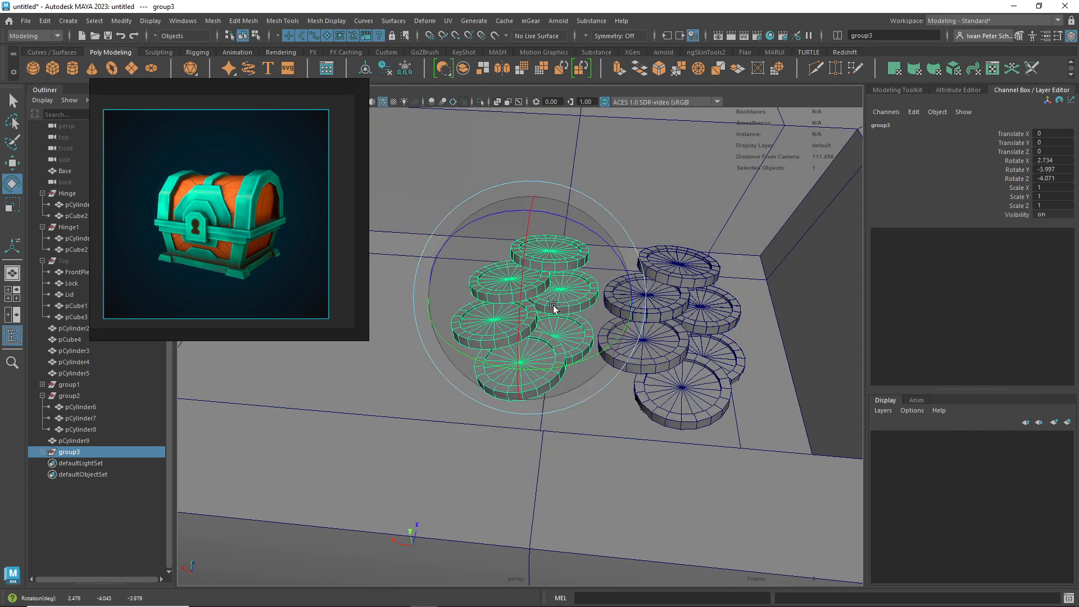
- Move the six-coin group against the existing coins so they overlap, and lower its coin pCylinder10 to about Translate Y 64.4
drag(626, 270, 730, 344)
key(w)
click(586, 360)
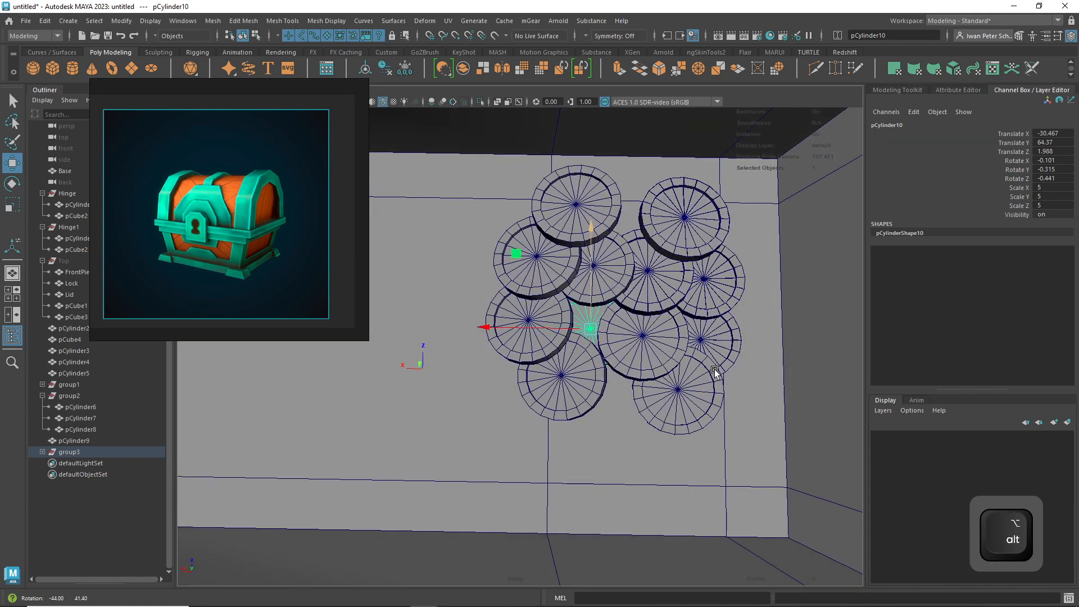
- Select the coins of the chest's pile one after another, starting with those nearest the back wall
click(719, 290)
scroll(722, 298, down, 5)
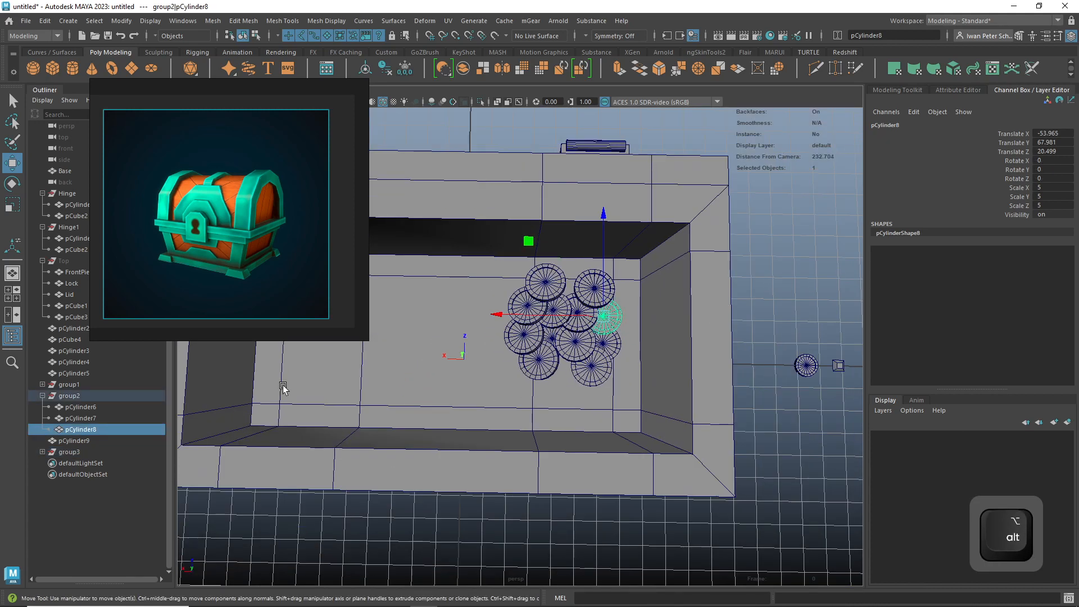
scroll(603, 320, up, 3)
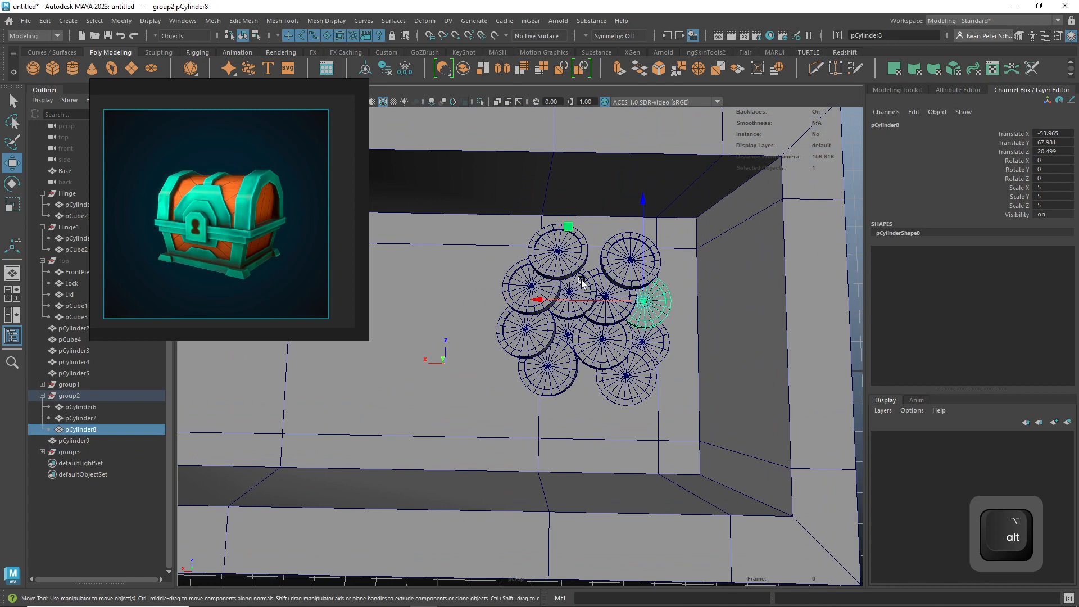
click(569, 264)
shift+click(610, 274)
shift+click(523, 289)
shift+click(580, 310)
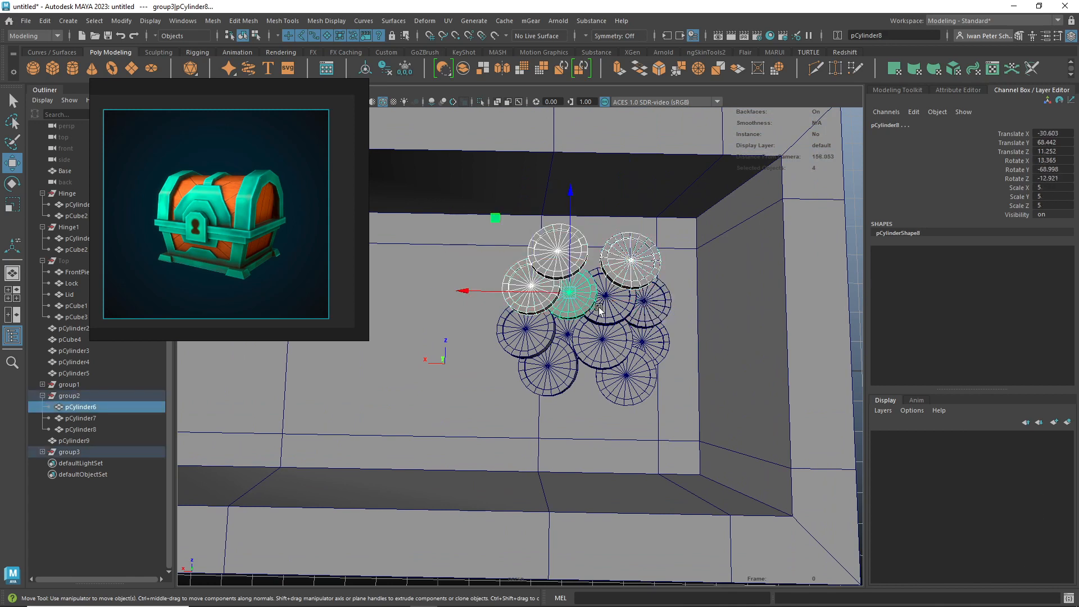
shift+click(615, 308)
shift+click(641, 315)
shift+click(520, 332)
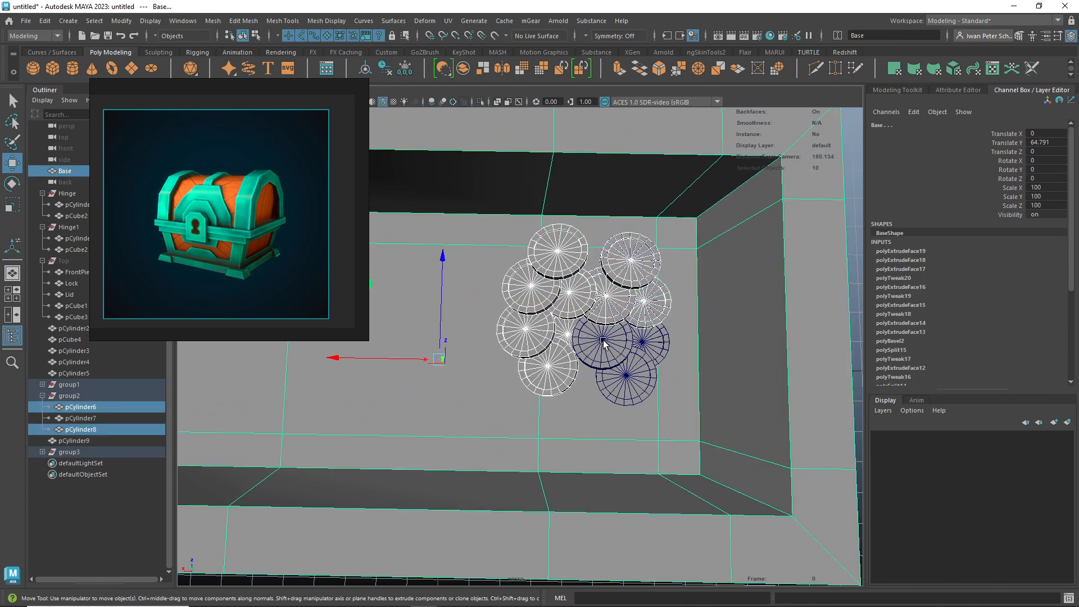
- Undo the accidental selection of the chest base and try to ungroup the complete set of chest coins
key(ctrl+z)
key(ctrl+z)
key(ctrl+z)
key(ctrl+z)
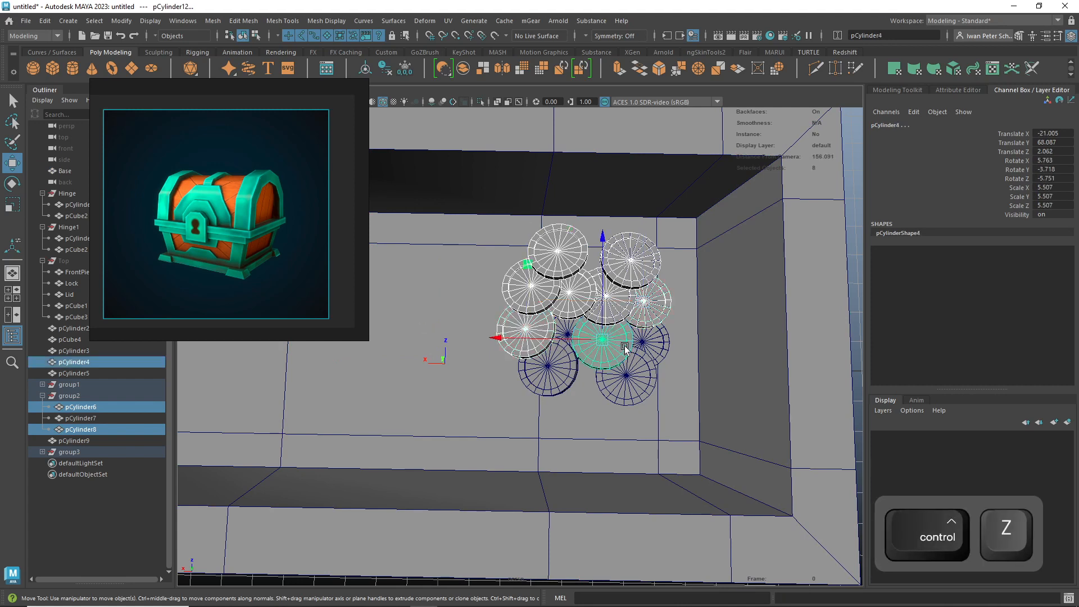
key(ctrl+z)
key(ctrl+z)
key(ctrl+z)
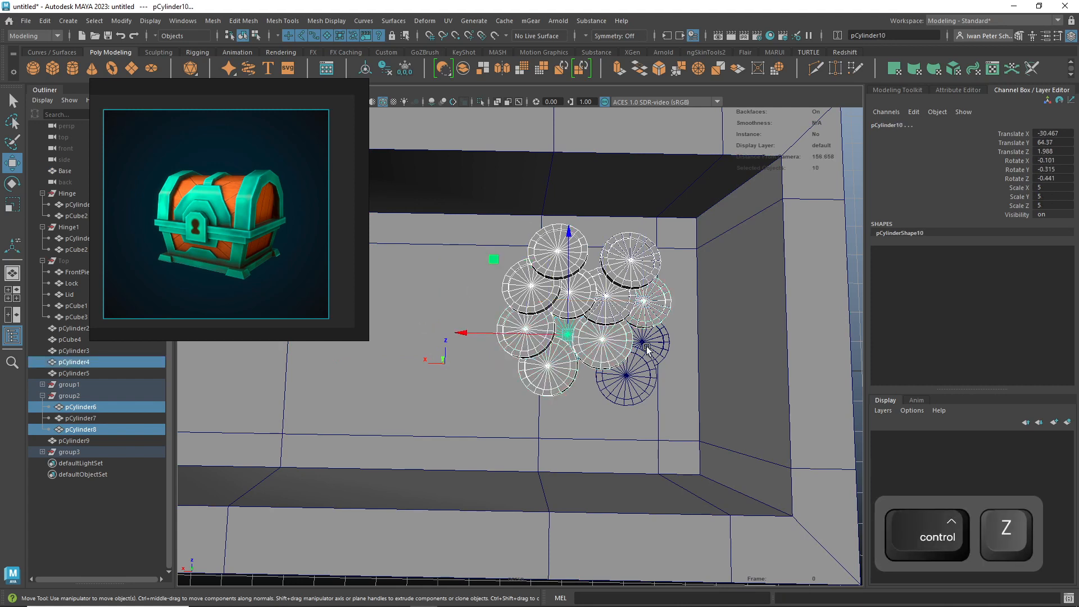
click(45, 21)
click(79, 250)
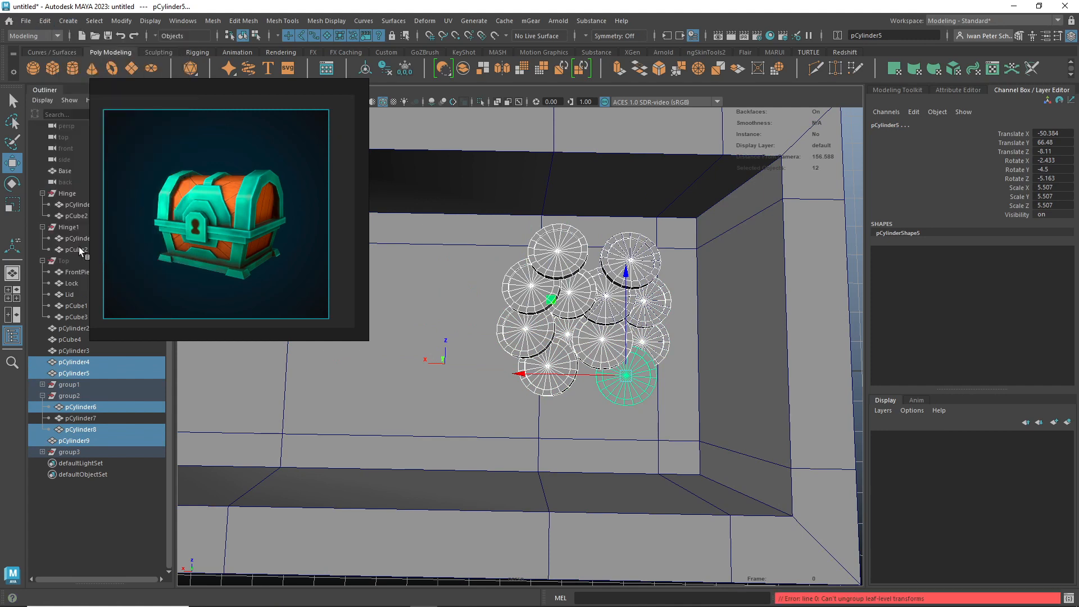
- Ungroup the three coin groups group2, group1 and group3 one after another
click(96, 499)
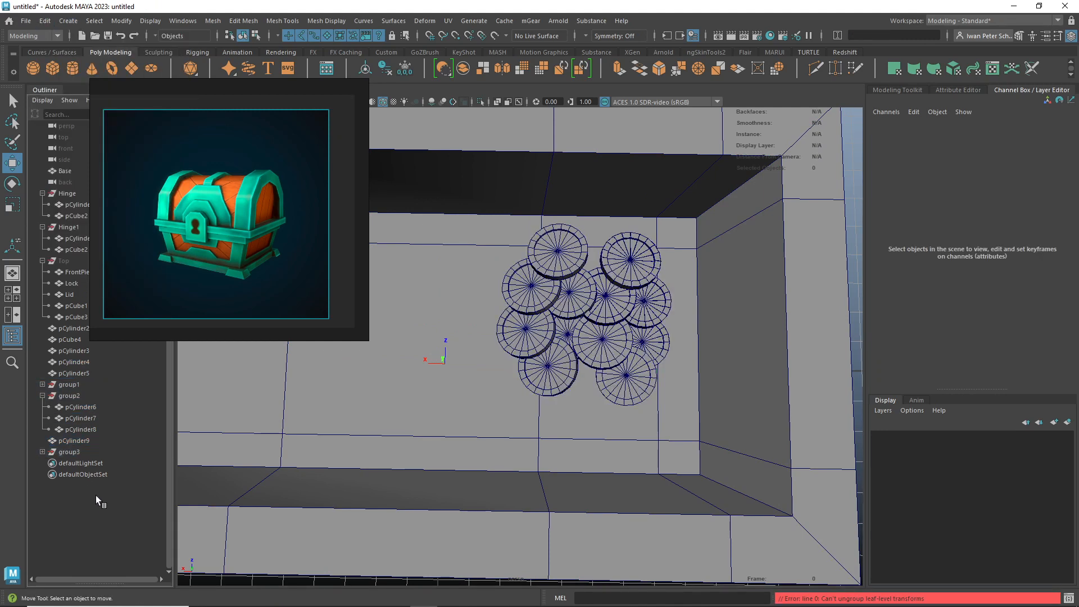
click(83, 429)
click(67, 396)
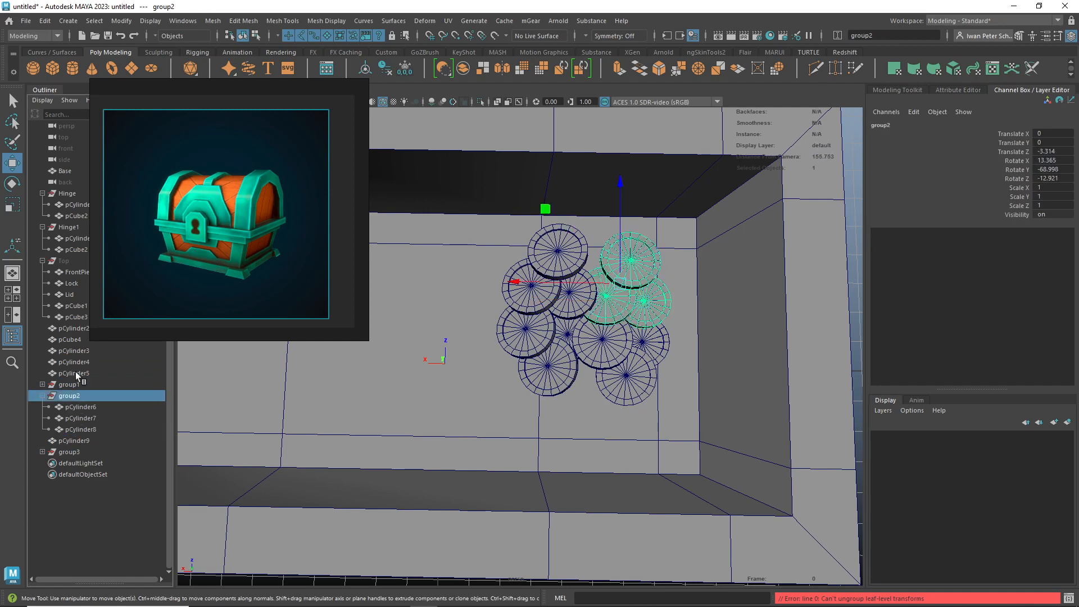
click(45, 21)
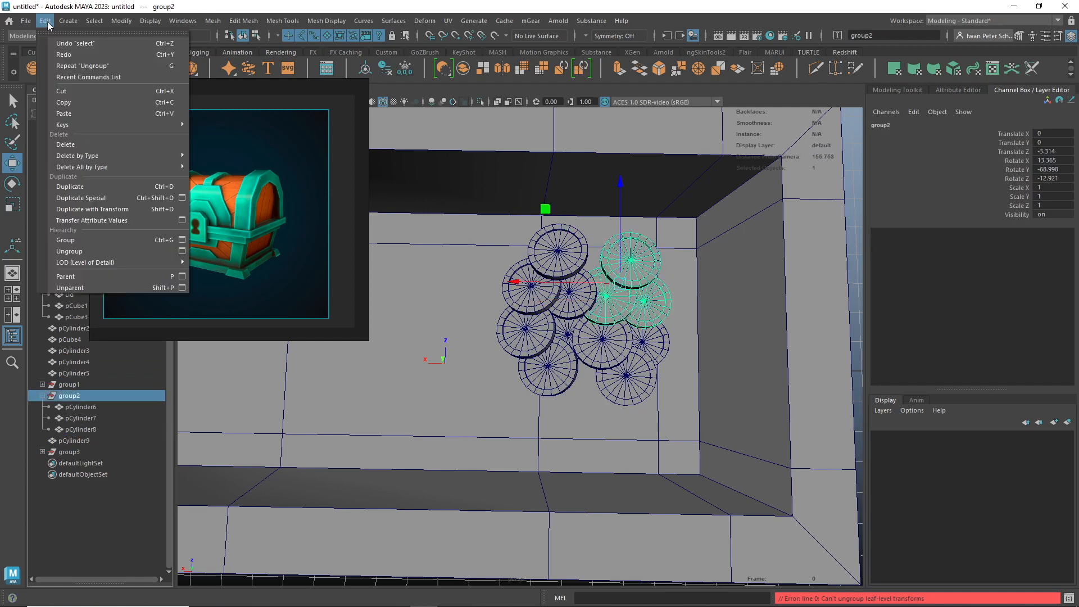
click(69, 249)
click(59, 385)
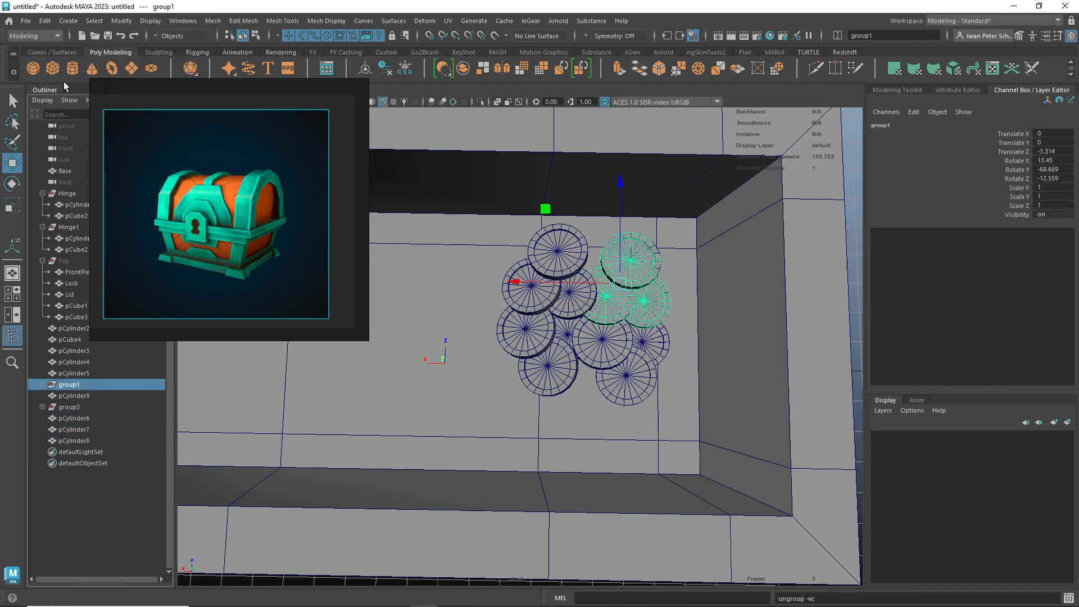
click(45, 21)
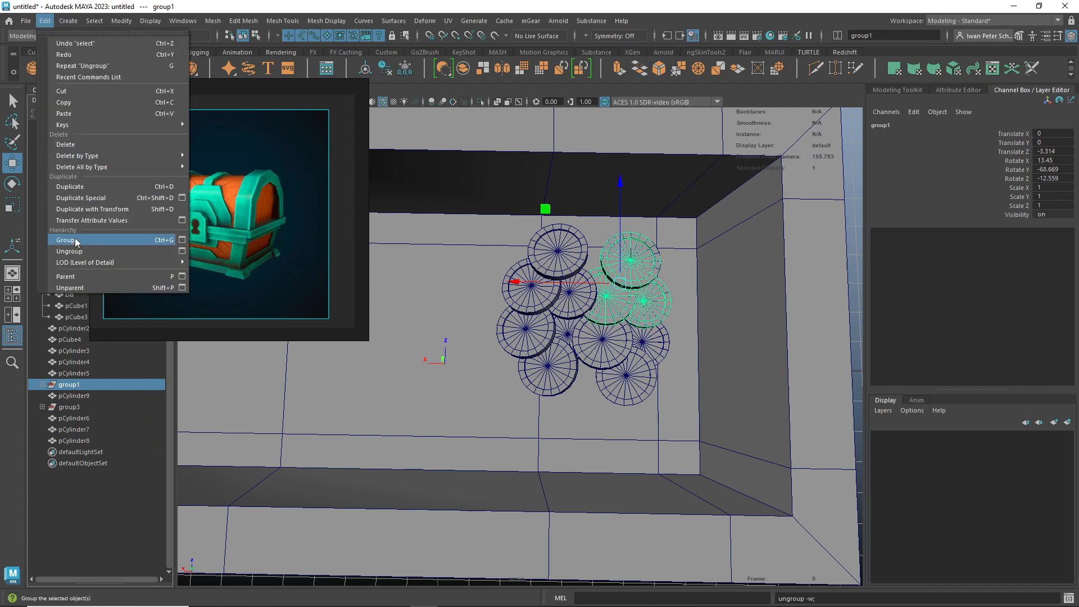
click(69, 251)
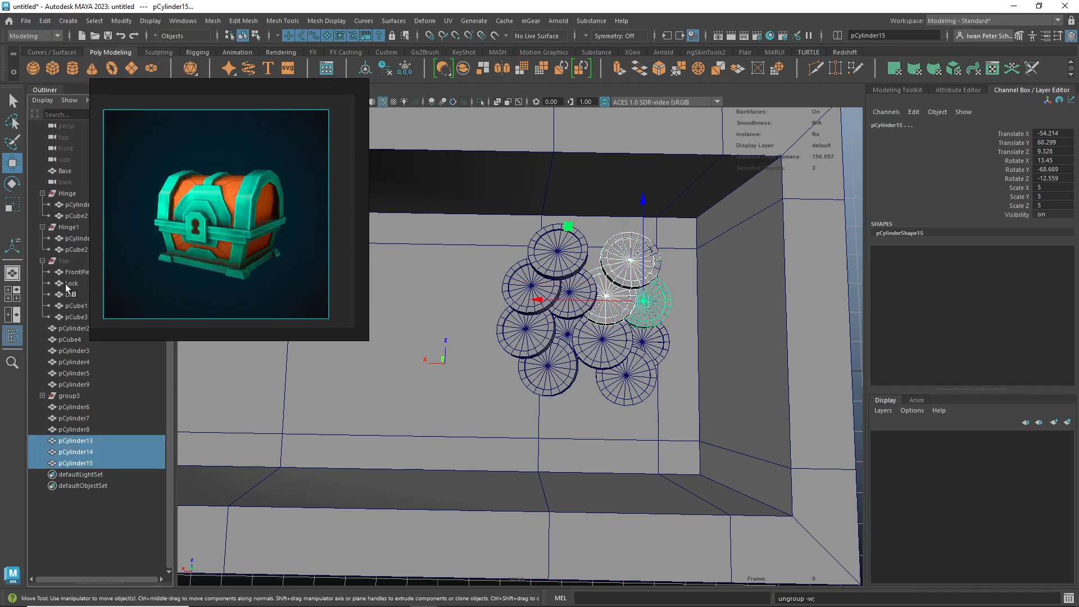
click(66, 396)
click(45, 21)
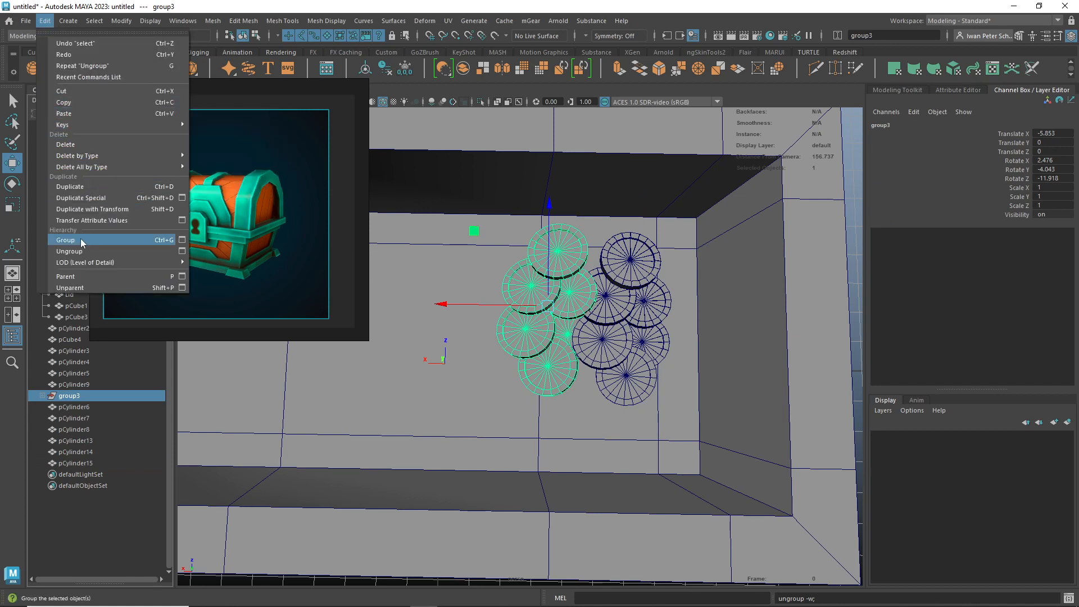
click(69, 251)
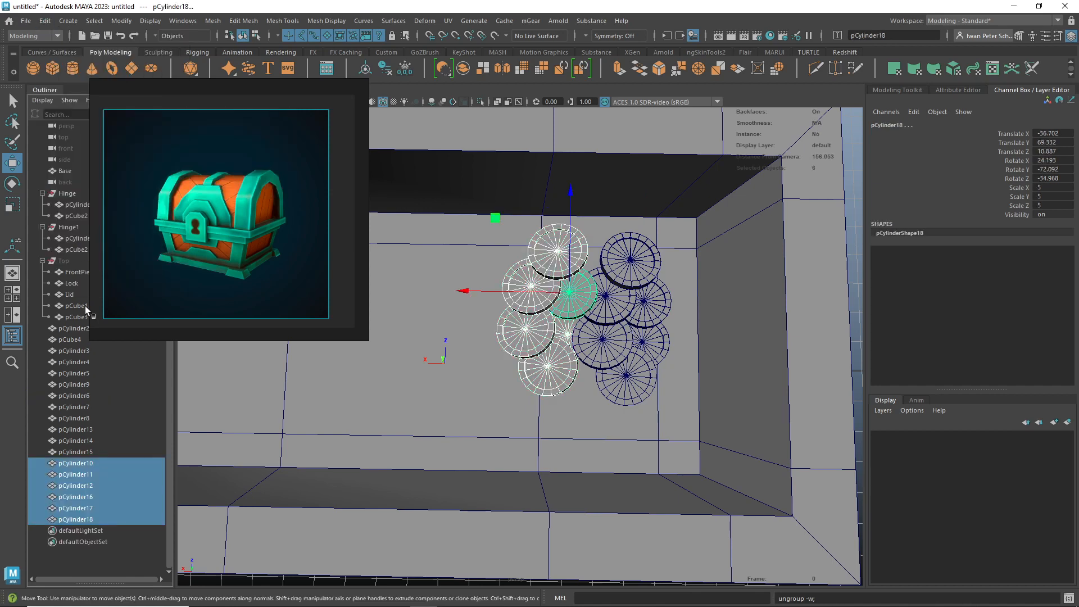
click(68, 328)
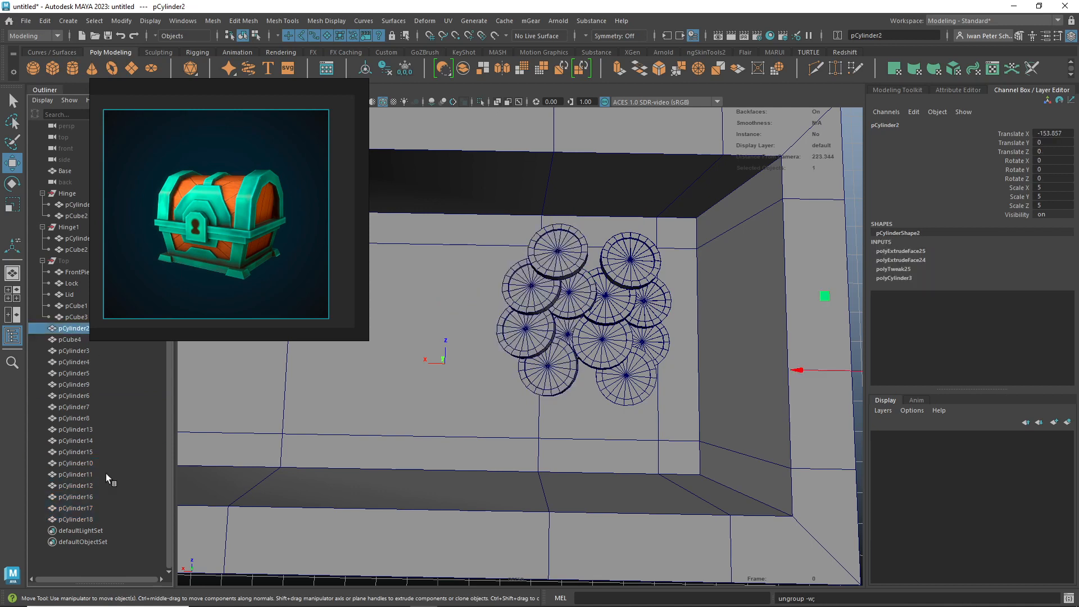
shift+click(79, 519)
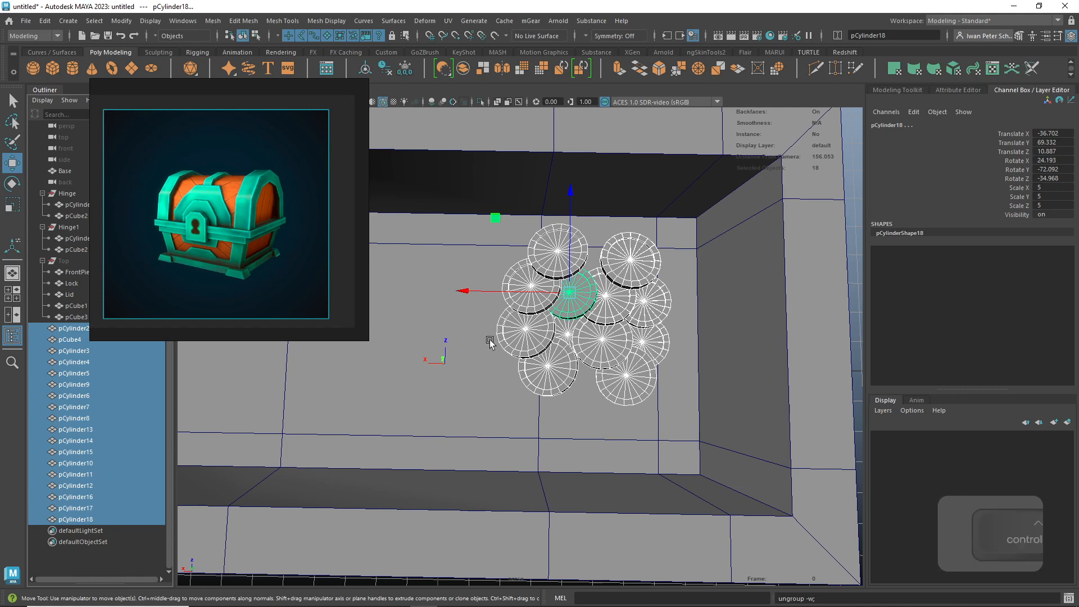
key(ctrl+g)
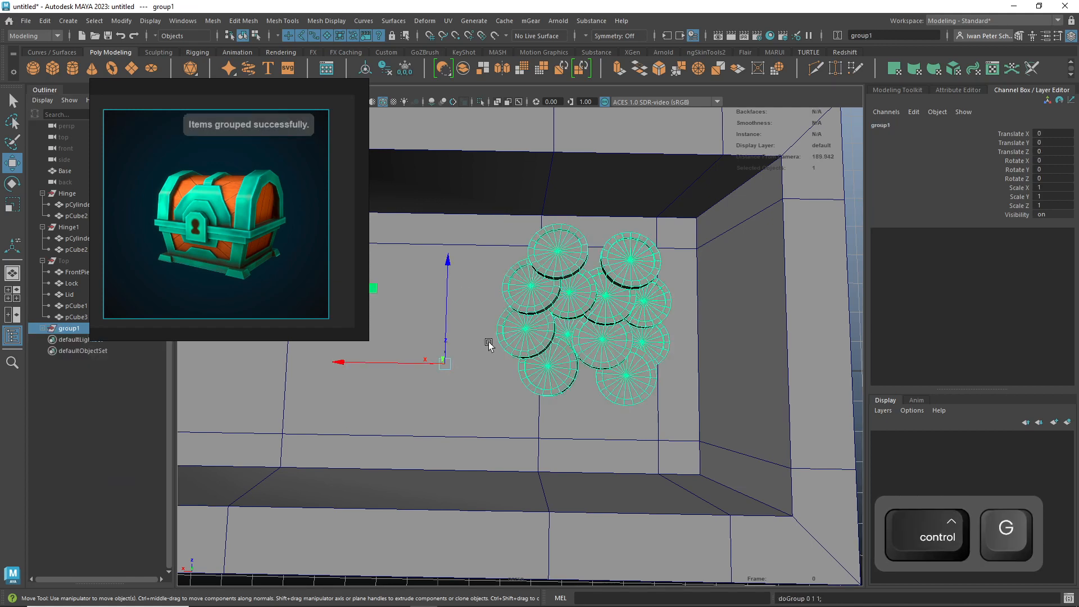
click(121, 21)
click(162, 105)
alt+drag(750, 365, 703, 304)
scroll(704, 302, down, 8)
mouse_move(714, 358)
alt+mouse_down()
mouse_move(742, 388)
mouse_move(718, 354)
alt+mouse_up()
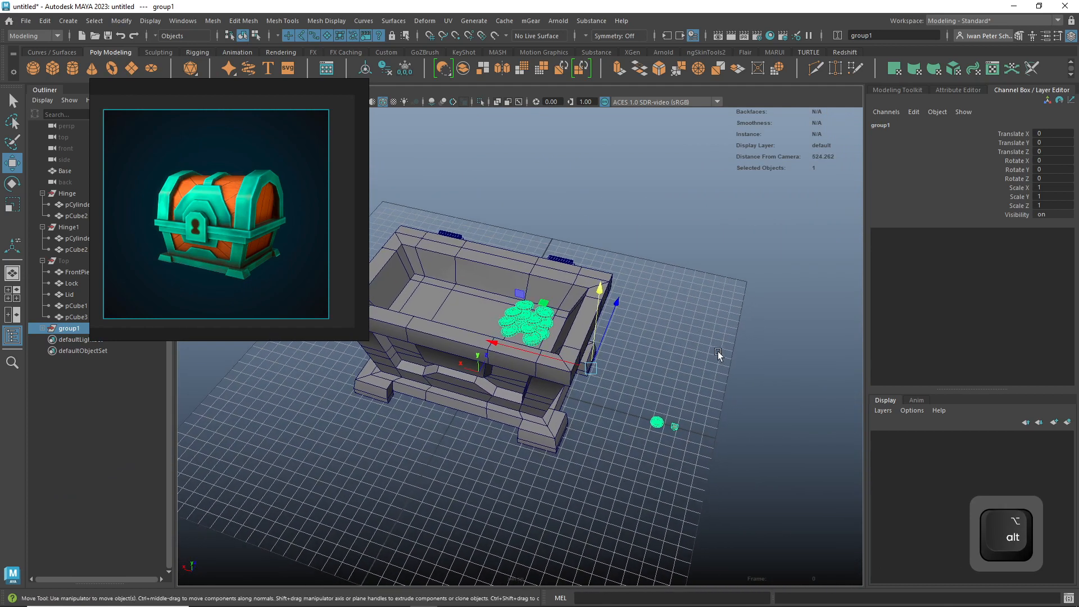
key(ctrl+z)
key(ctrl+z)
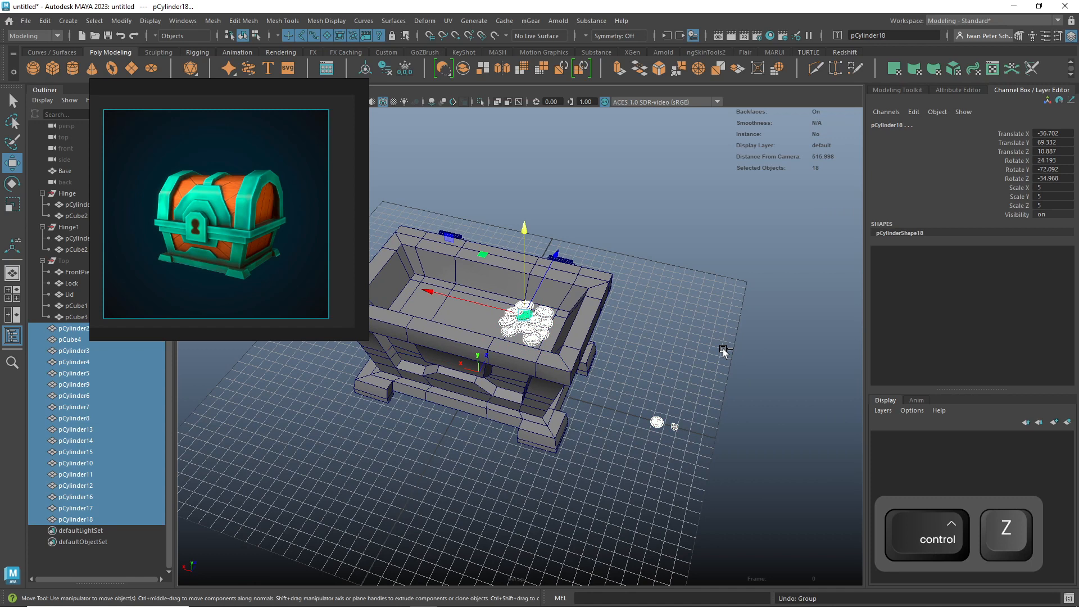
- Reorder the loose coin pCylinder2 beside the chest so it sits directly above the Hinge group in the Outliner
click(693, 382)
click(658, 420)
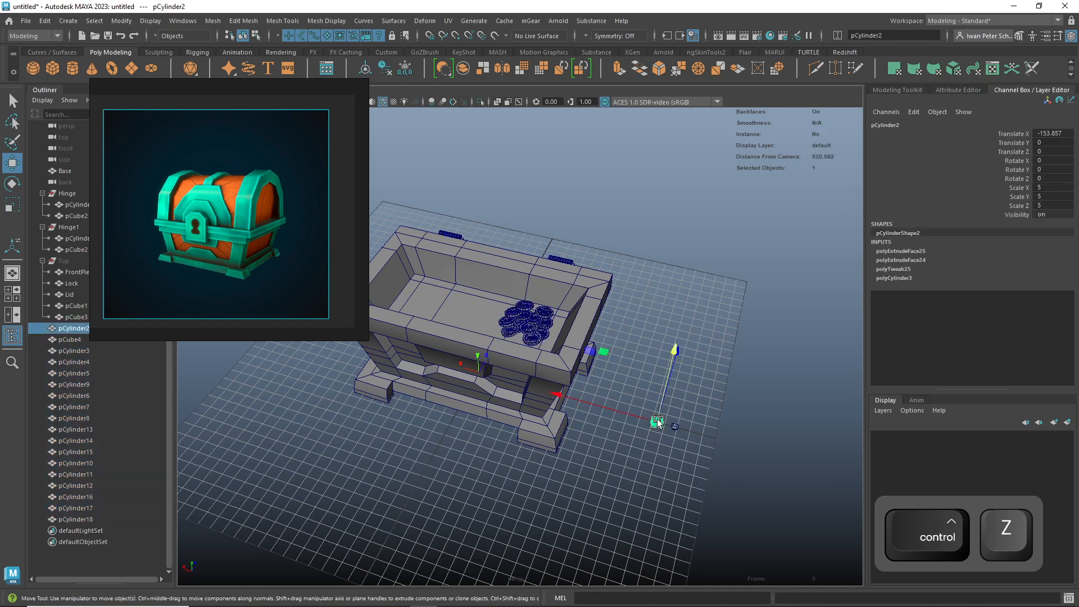
drag(61, 329, 69, 189)
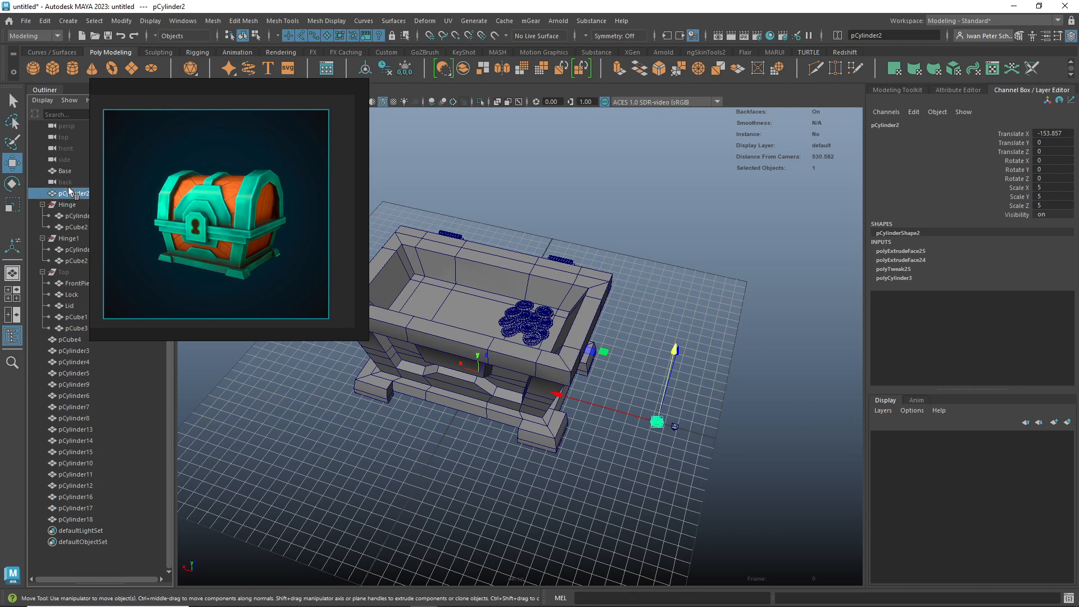
- Rename the gem pCube4 beside the chest as Bijou
scroll(711, 452, up, 5)
alt+middle_drag(748, 421, 558, 303)
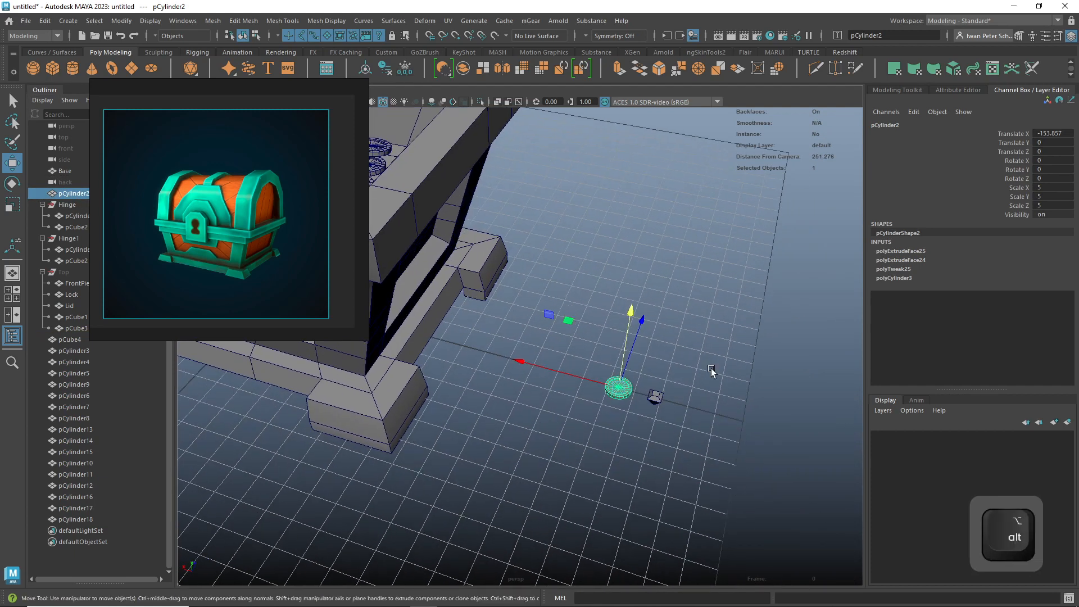
click(710, 370)
click(657, 396)
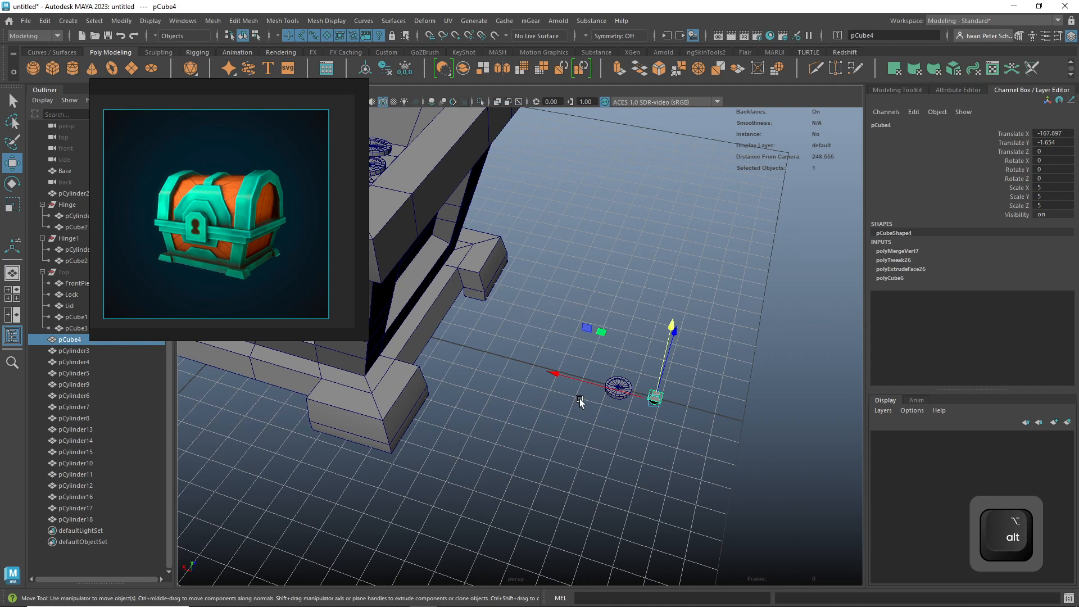
double_click(74, 339)
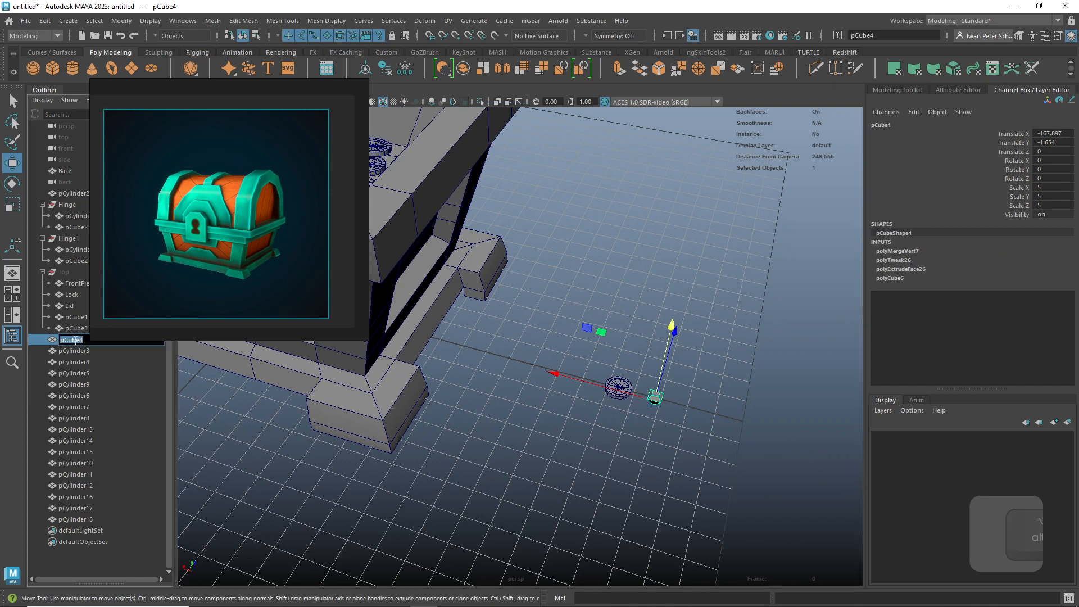
text(Bijou)
key(Return)
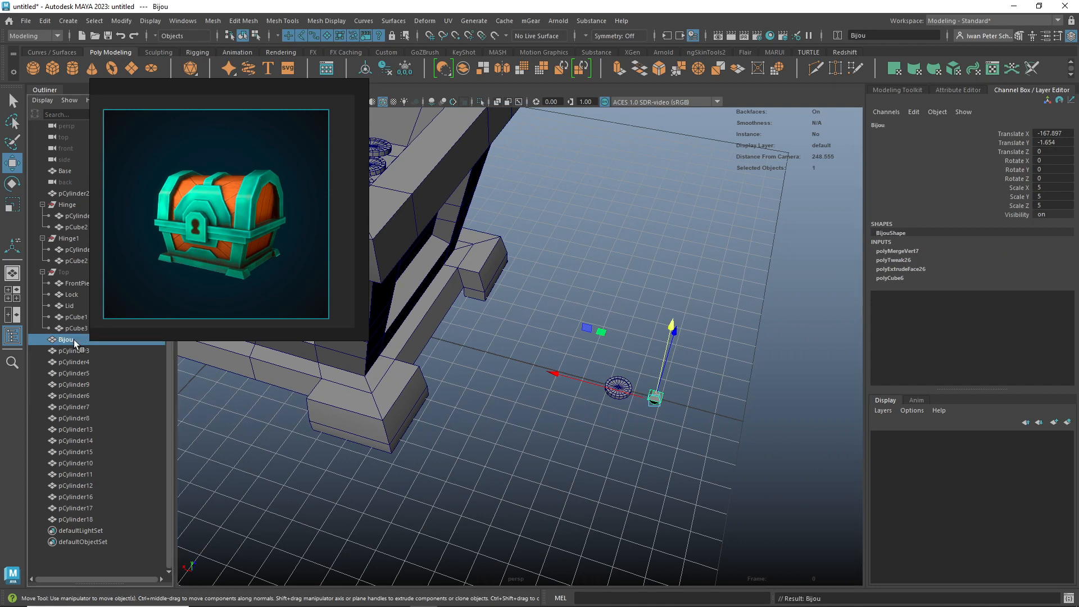
- Rename the loose coin next to the gem as Monnaie
click(621, 383)
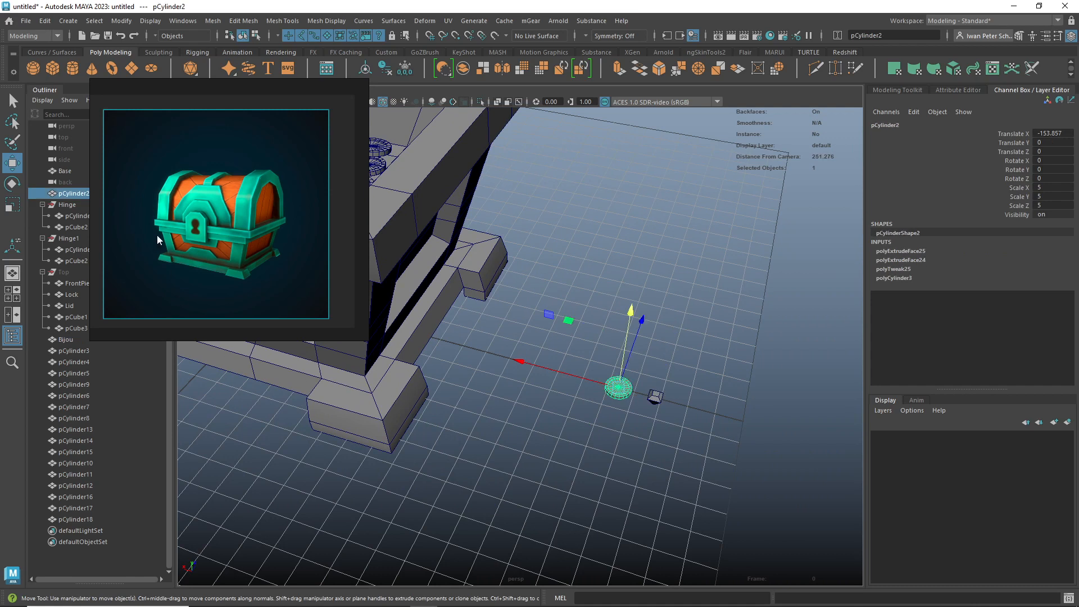
text(Pi)
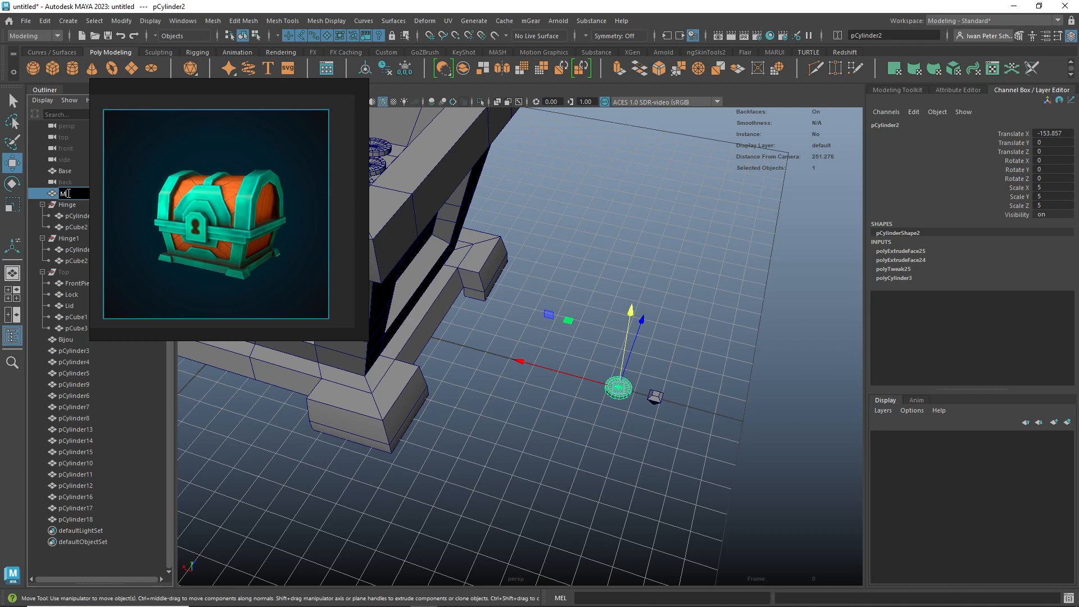
text(nnaie)
key(Return)
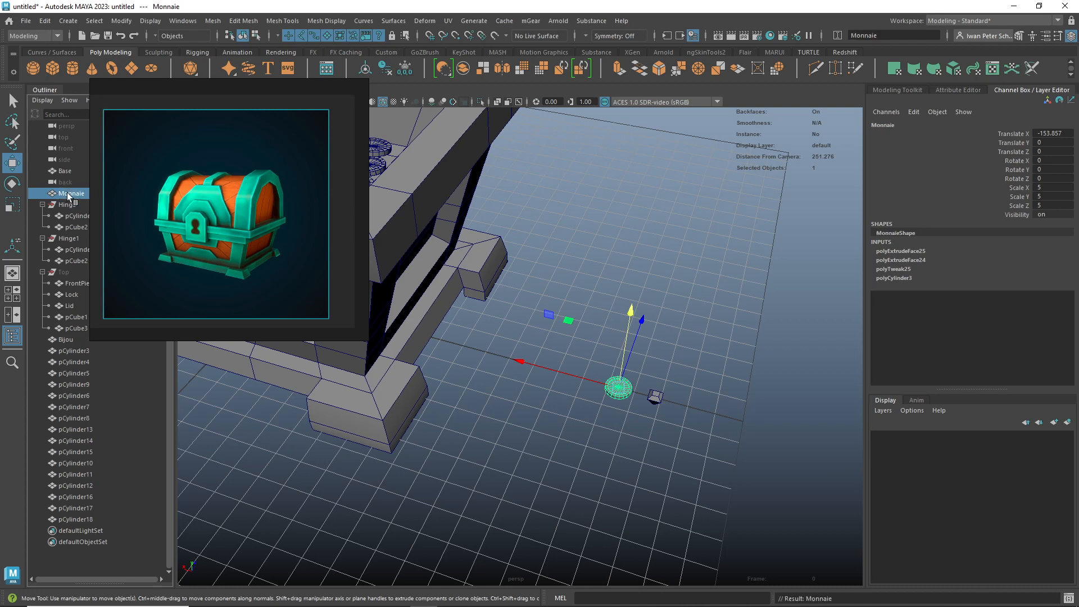
- Assign Monnaie and Bijou to a new display layer and hide that layer
shift+click(662, 396)
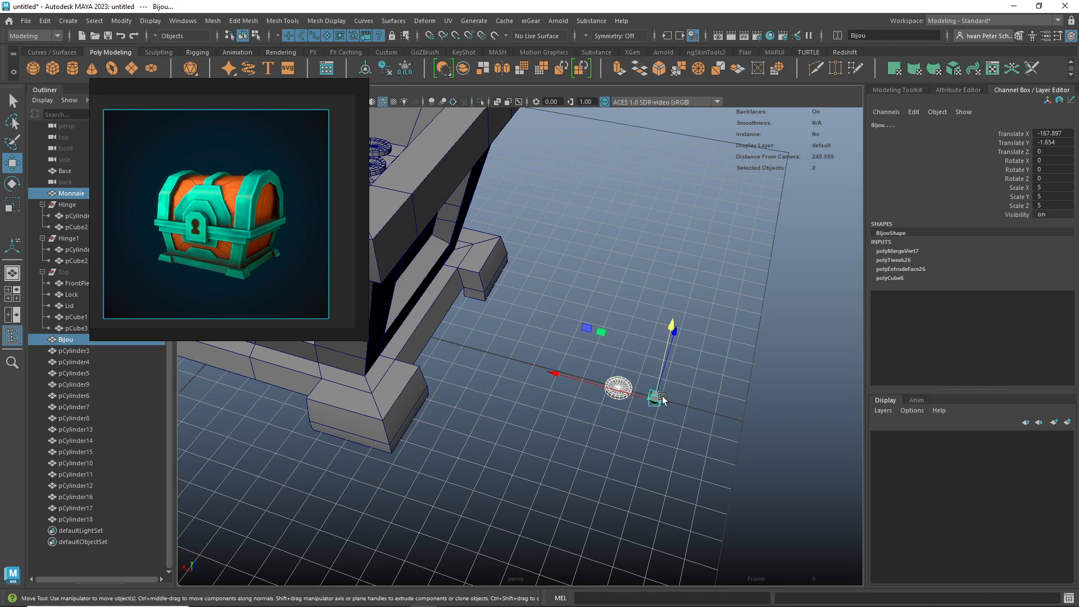
click(1067, 422)
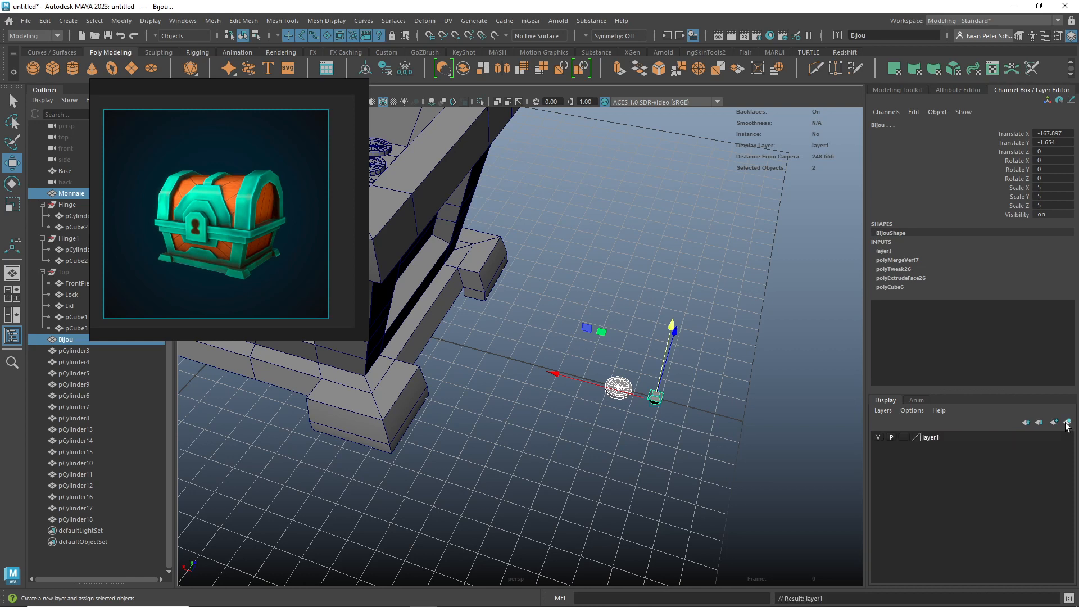
click(878, 438)
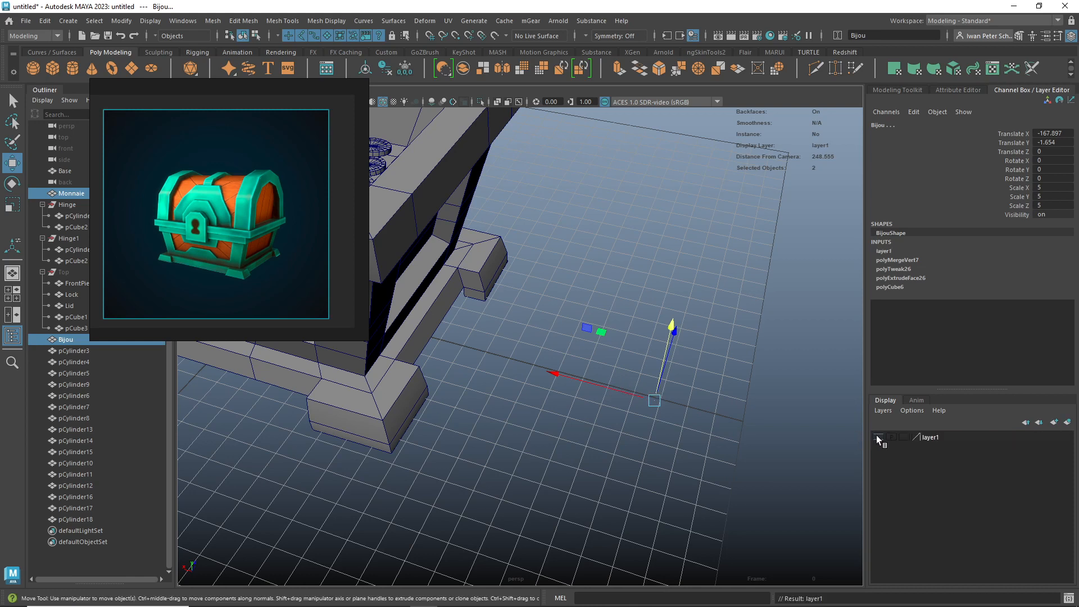
click(787, 361)
- Group the chest coins pCylinder3 through pCylinder18 and center the pivot of their group
mouse_move(696, 303)
alt+mouse_down()
mouse_move(666, 315)
mouse_move(683, 315)
alt+mouse_up()
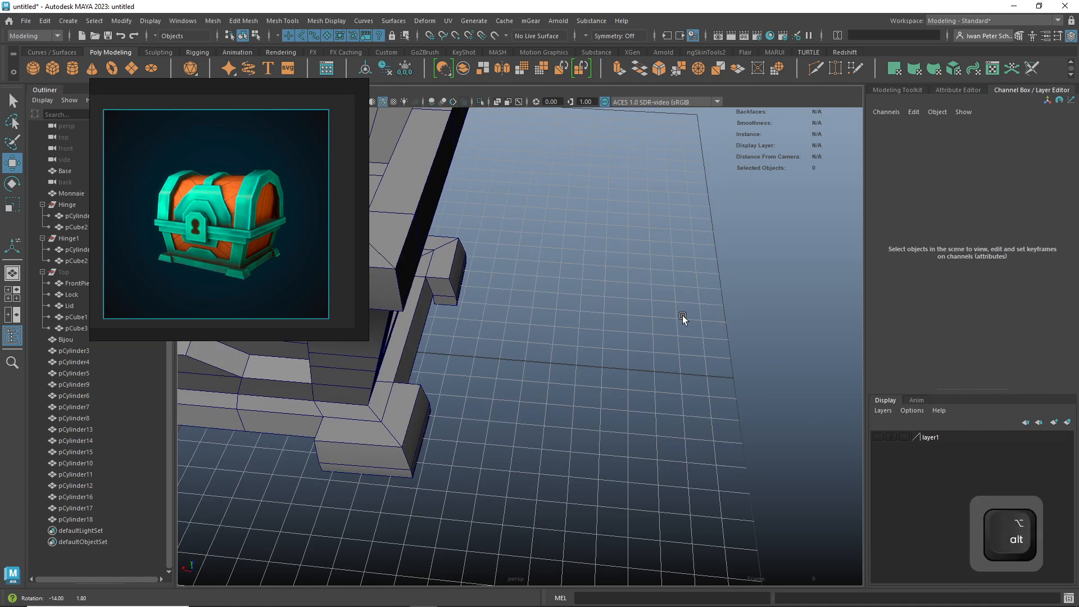
alt+middle_drag(535, 369, 787, 464)
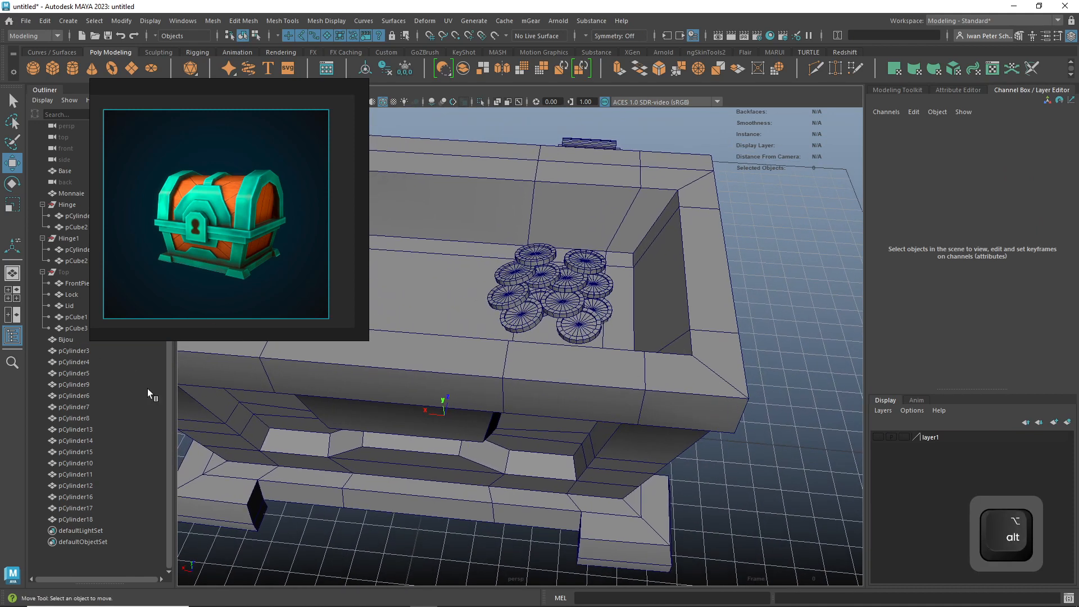
click(73, 353)
shift+click(73, 519)
alt+right_drag(506, 326, 478, 318)
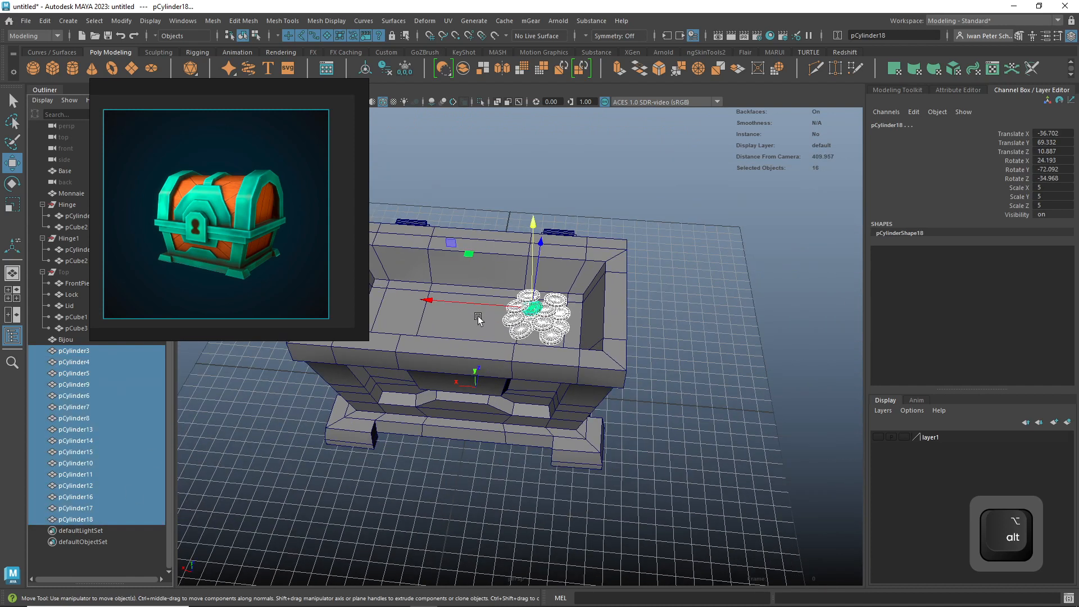
key(ctrl+g)
alt+drag(503, 358, 689, 360)
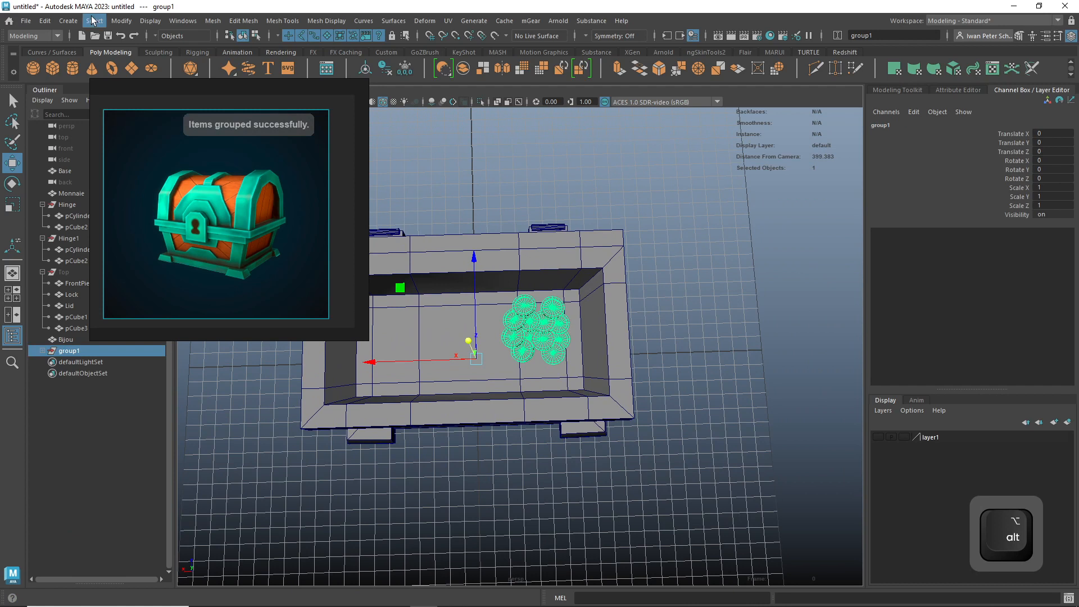
click(121, 21)
click(143, 103)
- Rotate the coin group to about 100.5 in Y and move it to about -5.4, 0.2, 2.7 near the chest's end wall
alt+drag(590, 306, 609, 313)
key(e)
drag(569, 391, 700, 271)
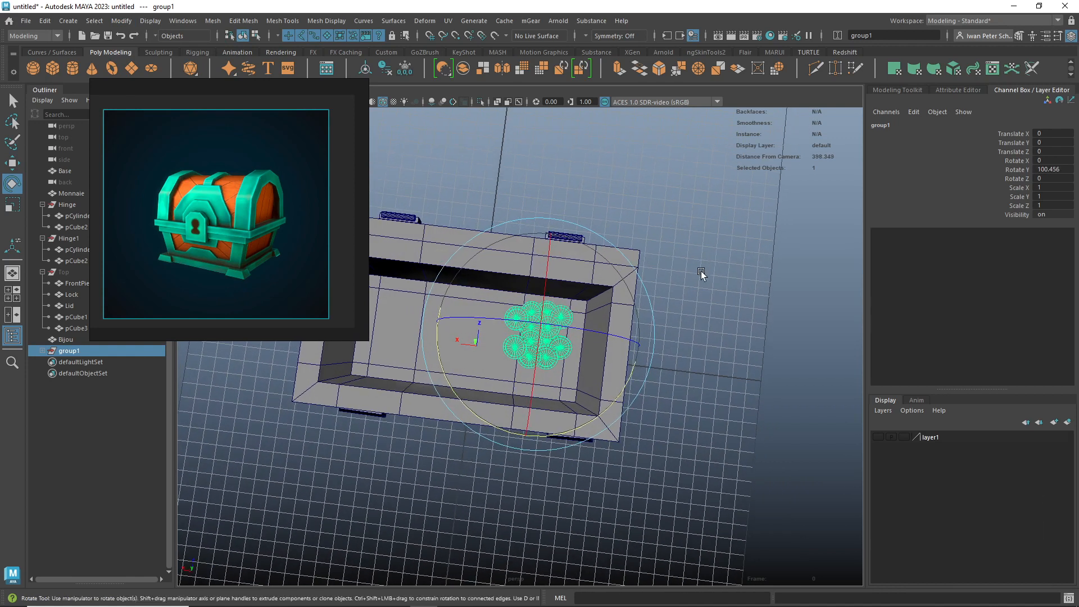
key(w)
mouse_move(536, 335)
mouse_down()
mouse_move(552, 321)
mouse_move(545, 332)
mouse_up()
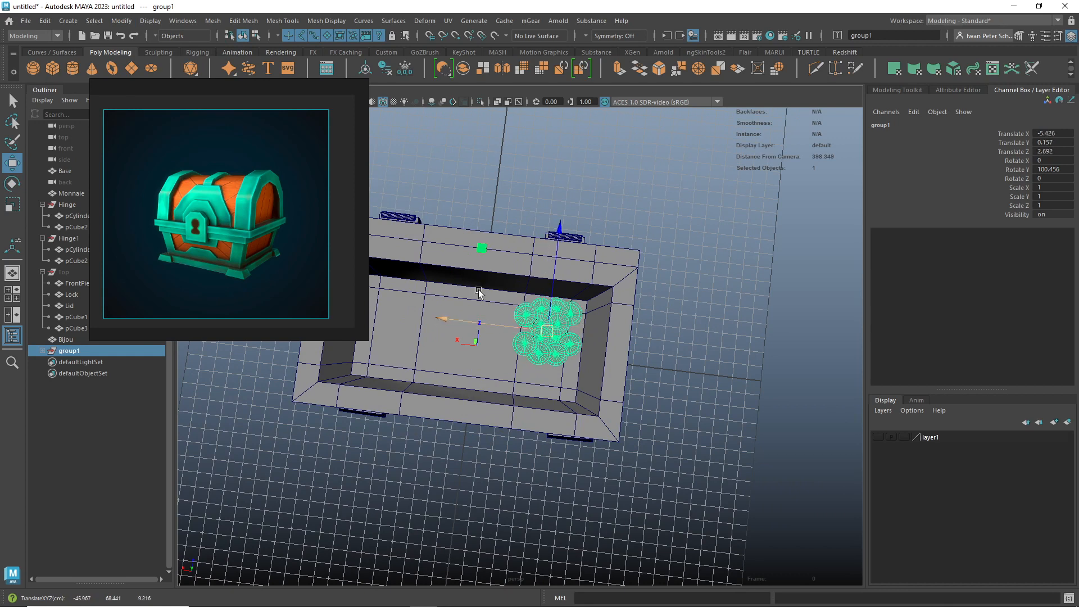
- Duplicate the coin group and move the copy to about -5.4, 5.3, -18.8, partly above the original coins
click(45, 23)
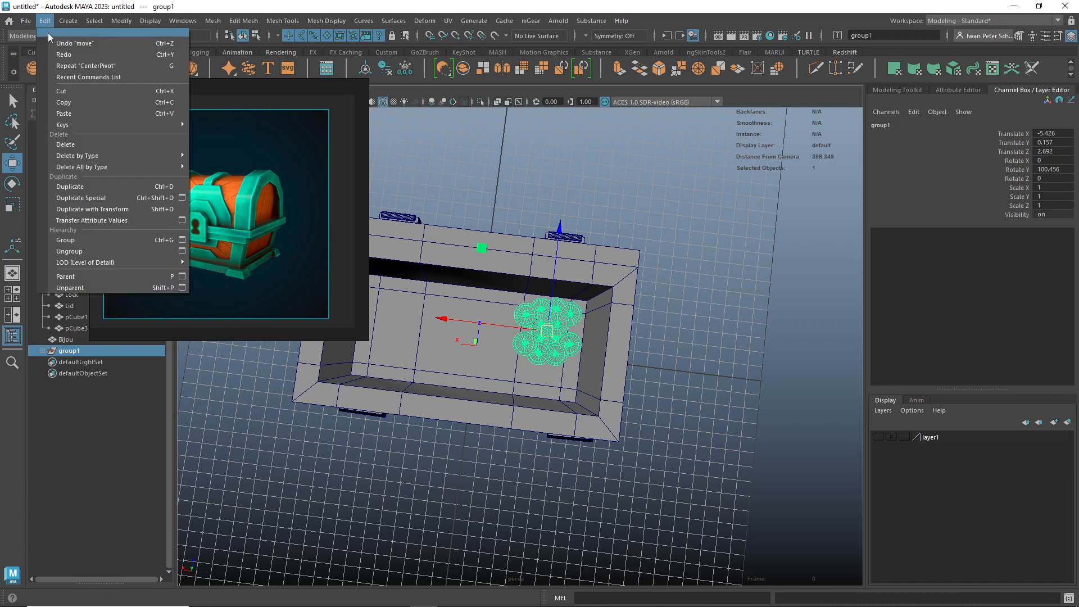
click(687, 166)
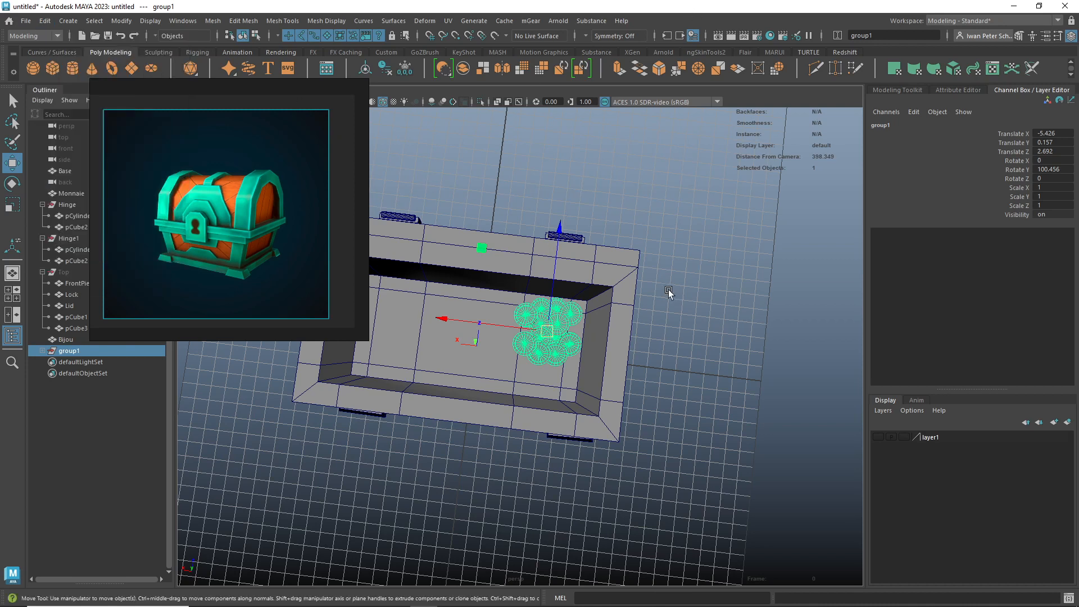
mouse_move(553, 298)
shift+mouse_down()
mouse_move(551, 332)
mouse_move(568, 329)
mouse_move(559, 336)
shift+mouse_up()
alt+right_drag(559, 344, 604, 328)
drag(473, 290, 606, 347)
- Rotate the duplicated coin group to about 12.7, 177.6, 6.5 so it tilts over the first group
key(e)
drag(524, 453, 582, 364)
alt+drag(621, 396, 615, 368)
drag(565, 286, 553, 281)
alt+drag(615, 260, 699, 349)
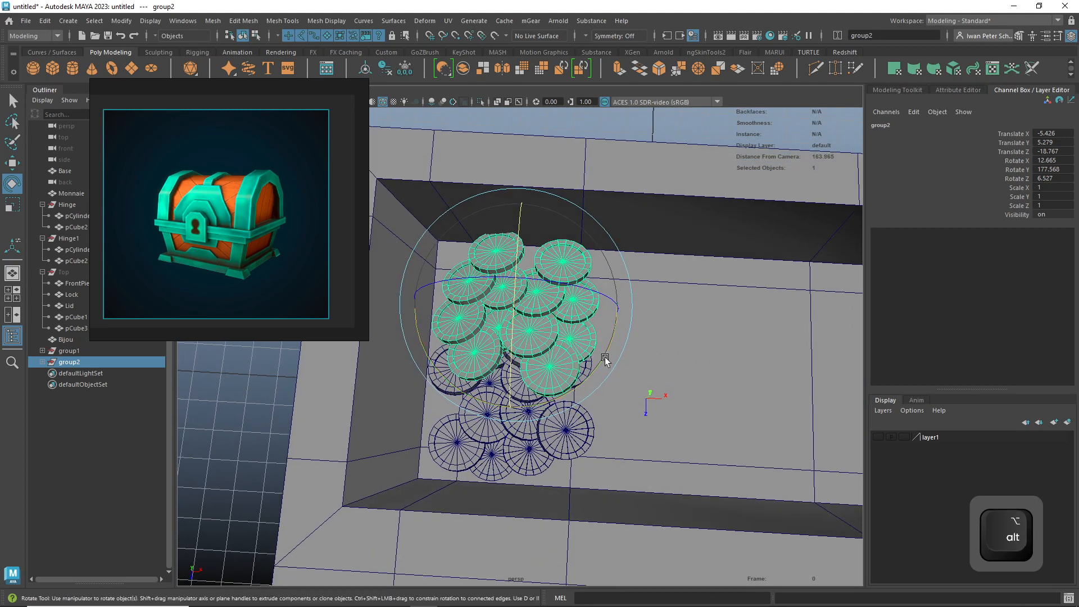
- Move the tilted coin group closer to the first one and lower it, to about Translate Y 3.5 and Z -16.2
key(w)
mouse_move(513, 349)
mouse_down()
mouse_move(511, 366)
mouse_move(643, 376)
mouse_move(540, 305)
mouse_move(595, 352)
mouse_move(530, 352)
mouse_move(524, 332)
mouse_up()
drag(528, 186, 527, 195)
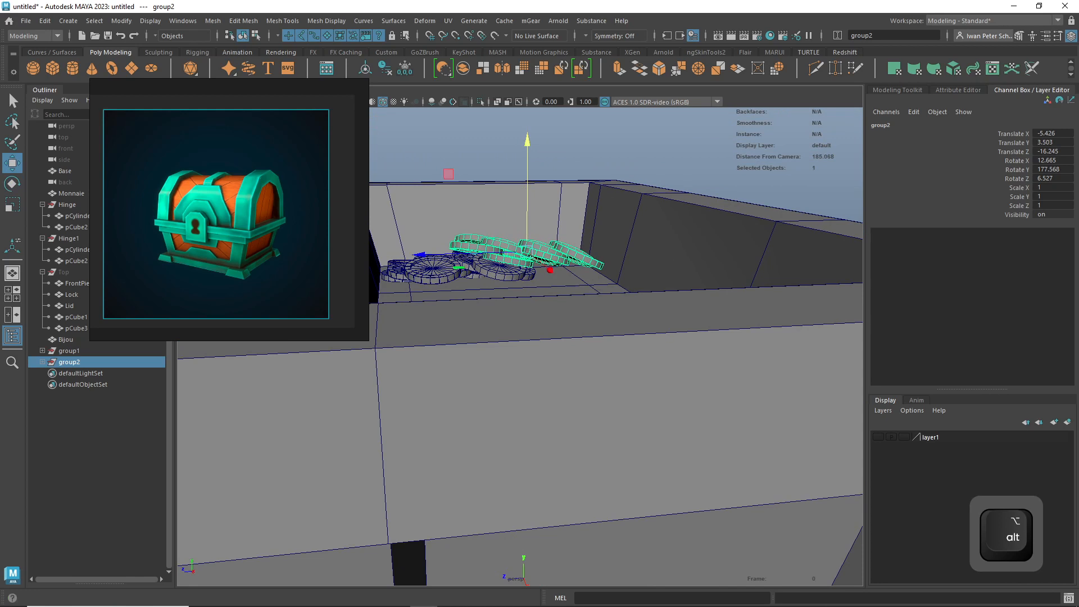
- Combine all the coin groups inside the chest into a single group
key(ctrl+g)
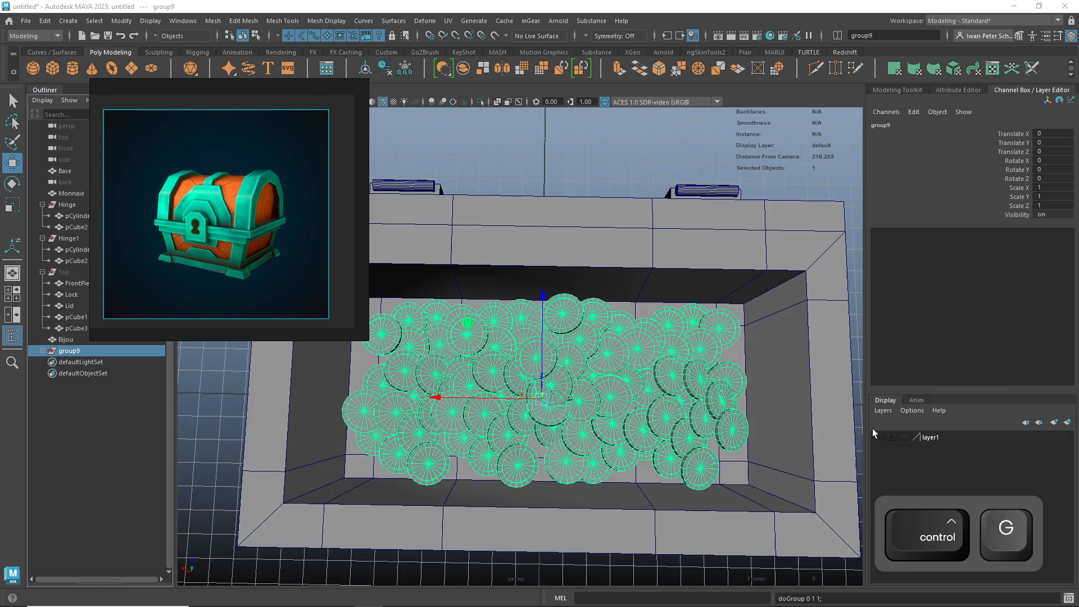
scroll(741, 432, up, 3)
scroll(742, 432, down, 1)
alt+drag(702, 476, 687, 421)
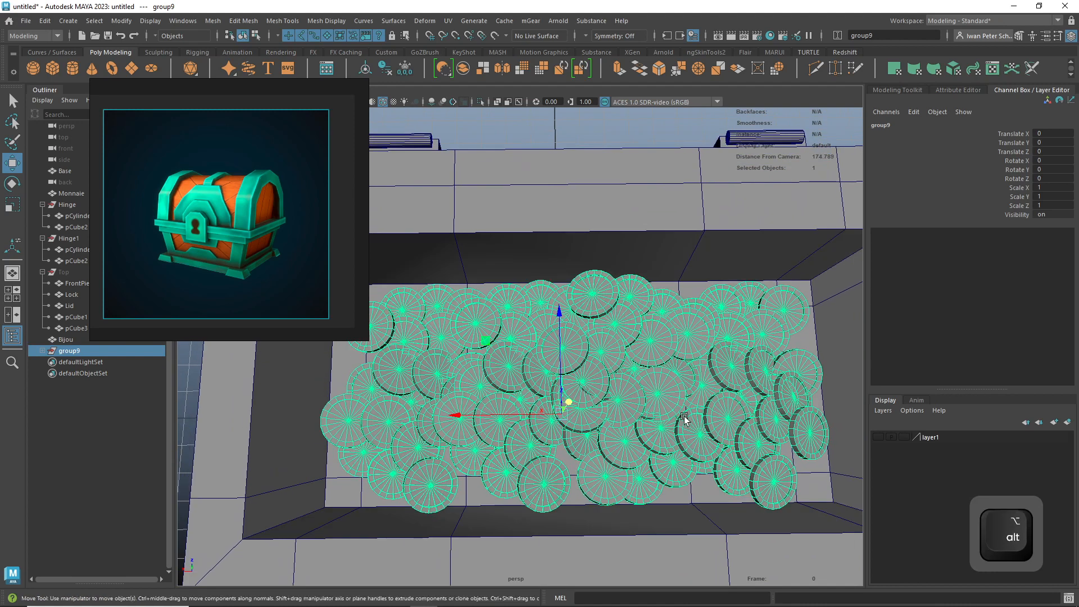
click(650, 147)
- Delete three overlapping coins from one crowded spot in the left half of the pile
click(482, 379)
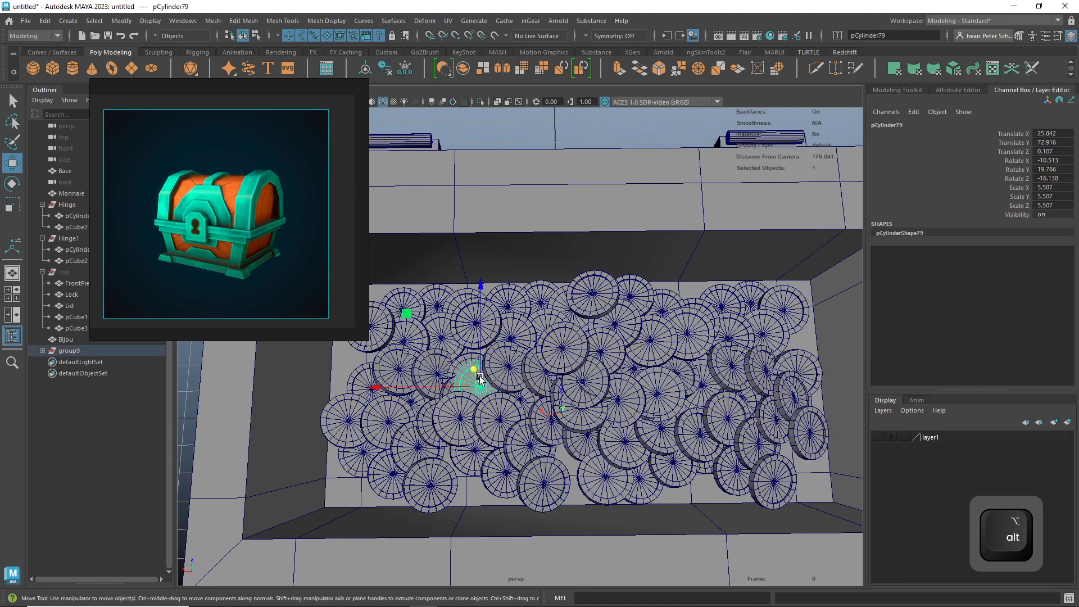
key(Delete)
click(468, 384)
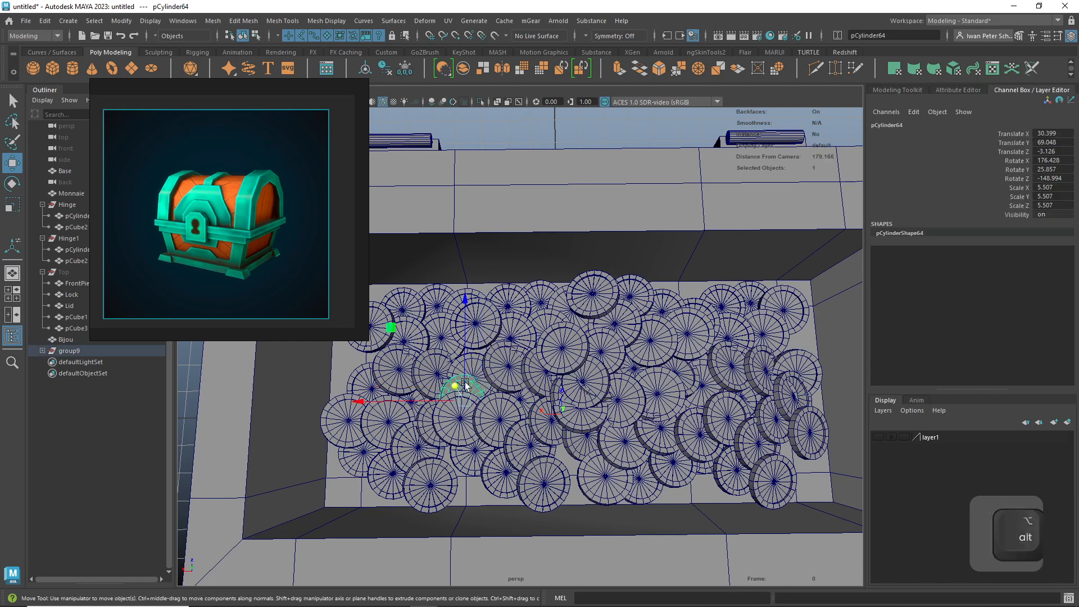
key(Delete)
click(476, 371)
key(Delete)
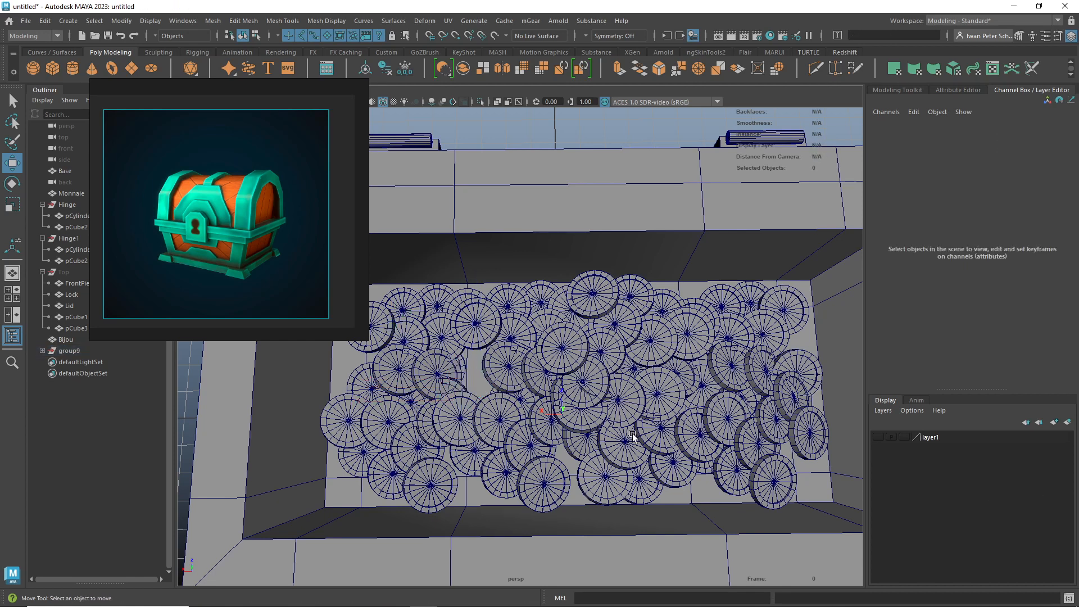
- Delete five more buried or overlapping coins from crowded spots on both sides of the pile
click(651, 456)
key(Delete)
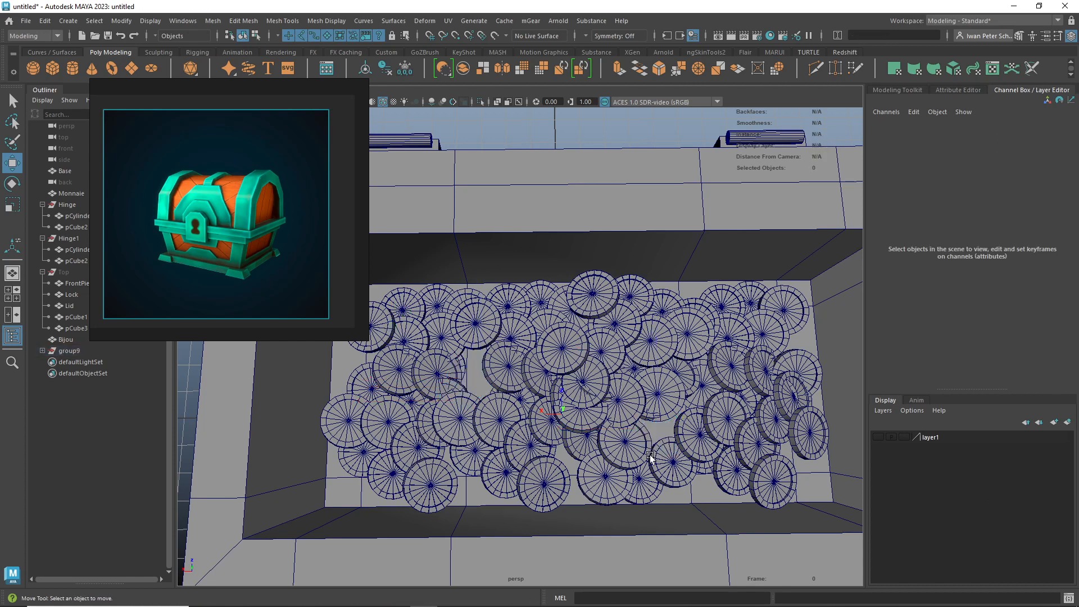
click(749, 337)
key(Delete)
click(744, 335)
key(Delete)
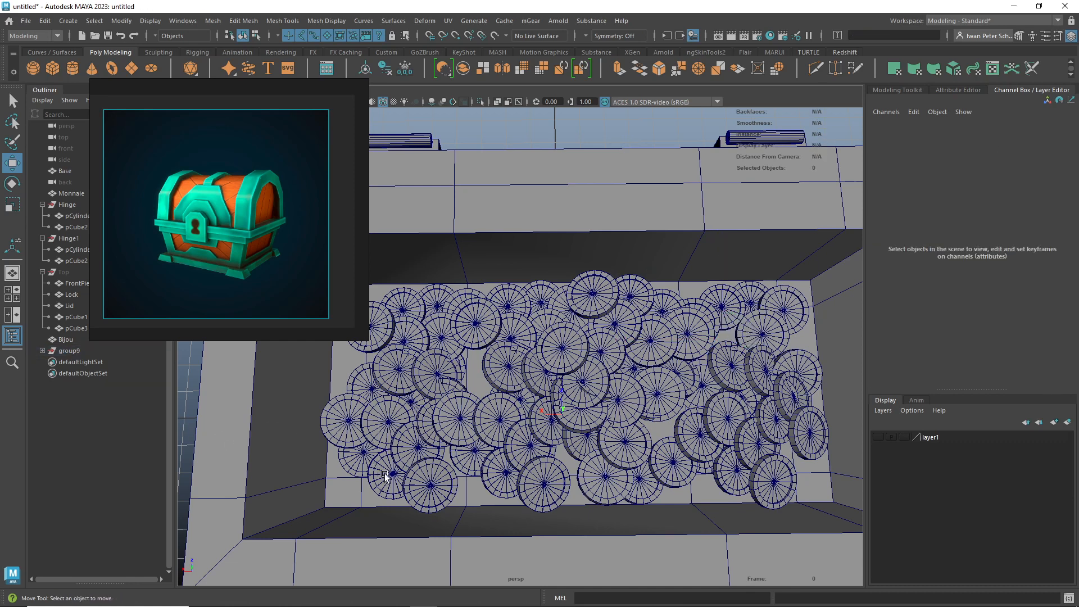
click(401, 425)
key(Delete)
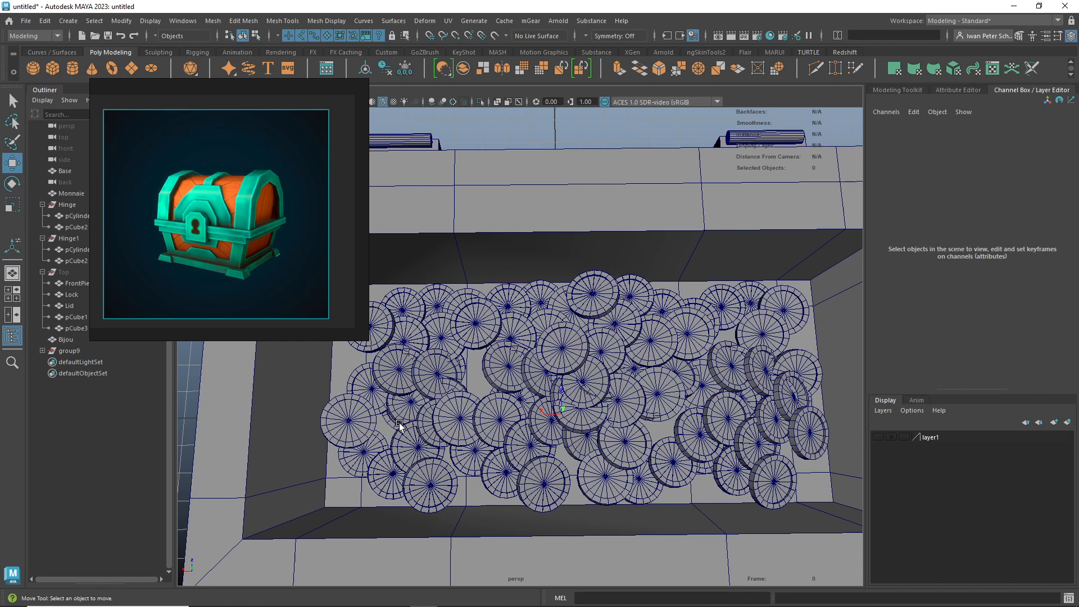
click(416, 336)
key(Delete)
- Duplicate the small coin near the chest's end wall into the bare corner at about 60.8, 70.5, -24.3
alt+drag(571, 446, 543, 460)
click(460, 449)
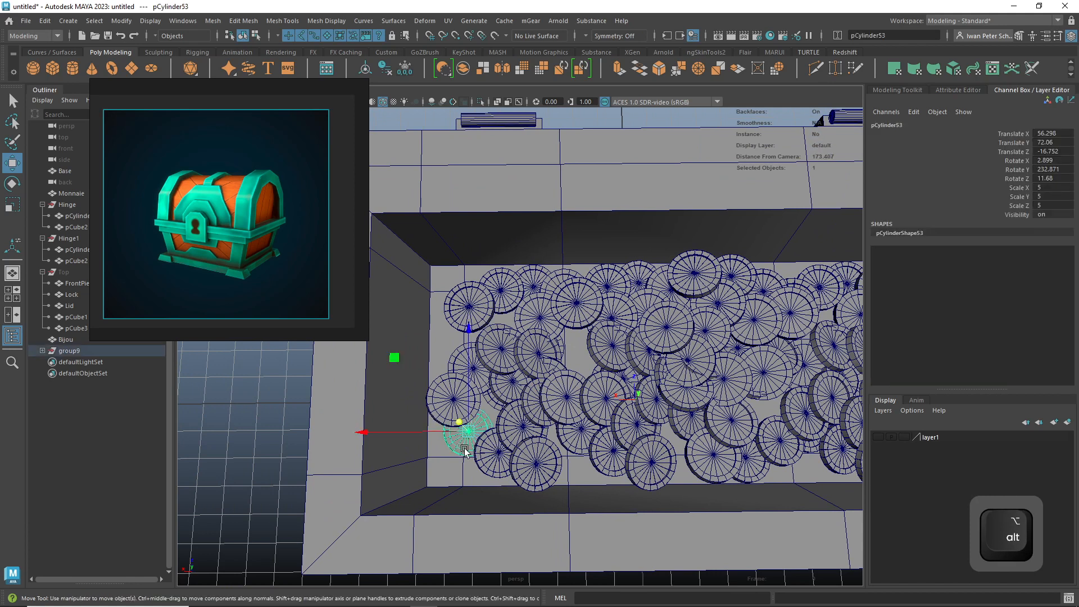
shift+drag(486, 435, 468, 466)
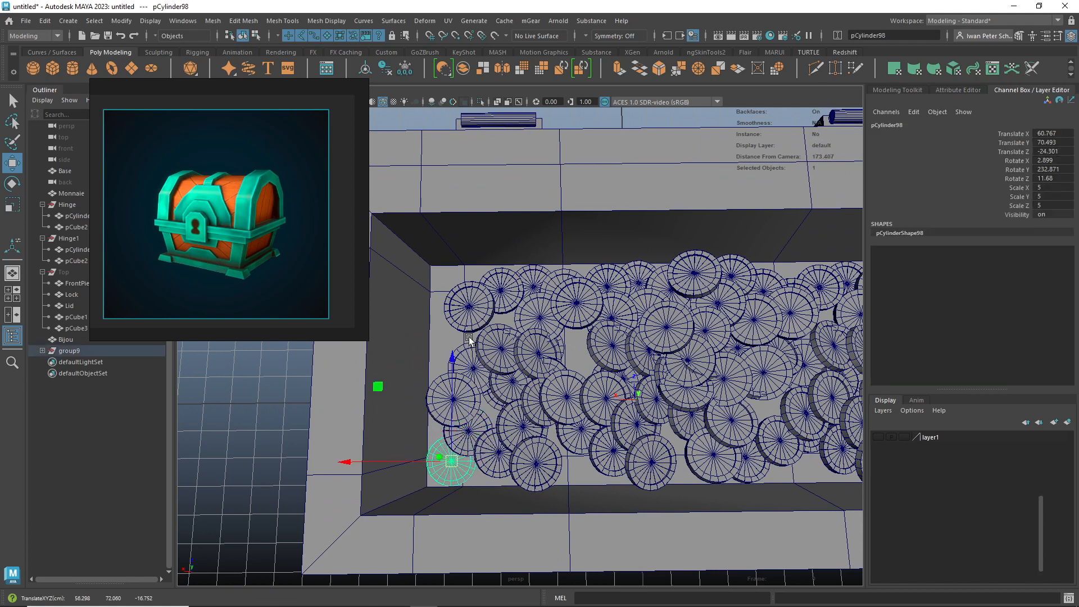
- Duplicate a coin into the other corner at that end, at about 62.4, 72.5, 22.4
click(533, 315)
mouse_move(540, 319)
shift+mouse_down()
mouse_move(470, 285)
mouse_move(447, 288)
mouse_move(517, 284)
shift+mouse_up()
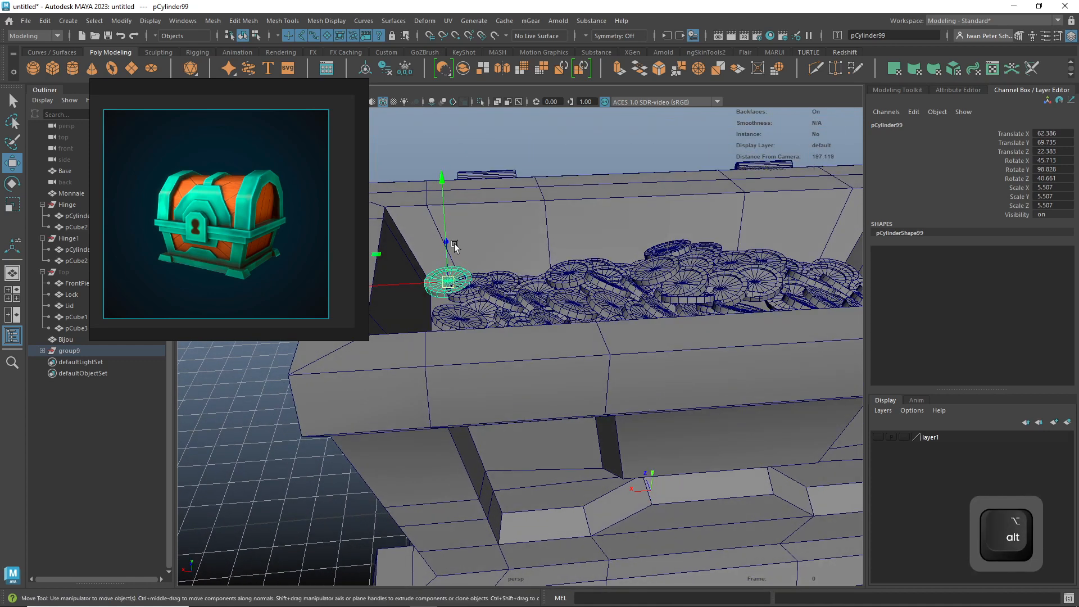
drag(448, 238, 444, 223)
alt+drag(676, 291, 701, 421)
scroll(717, 415, down, 3)
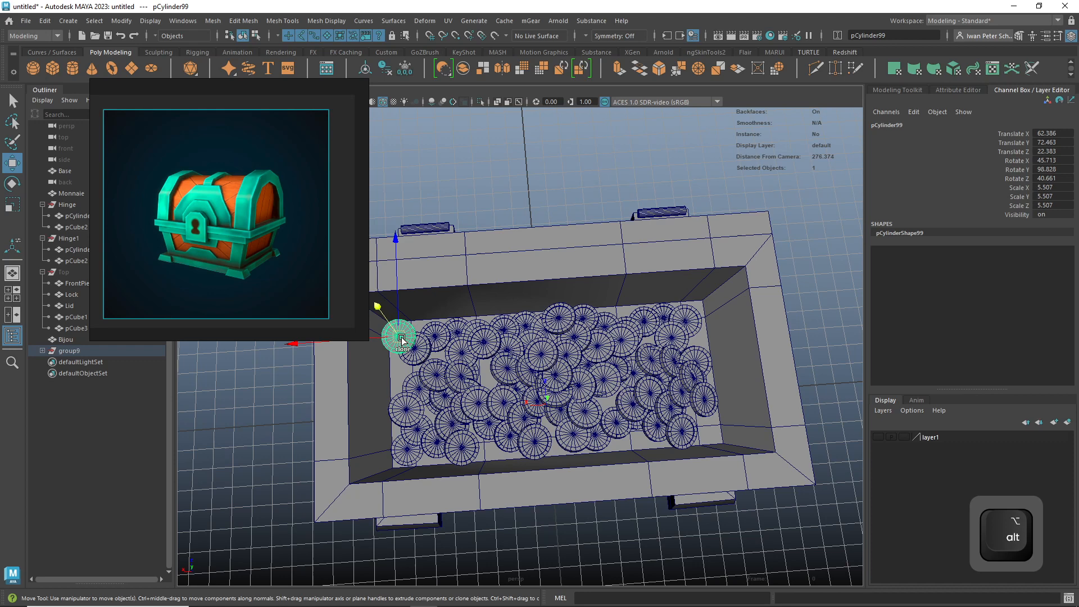
- Duplicate the corner coin to the diagonally opposite corner of the chest and adjust its position there
shift+drag(401, 339, 685, 425)
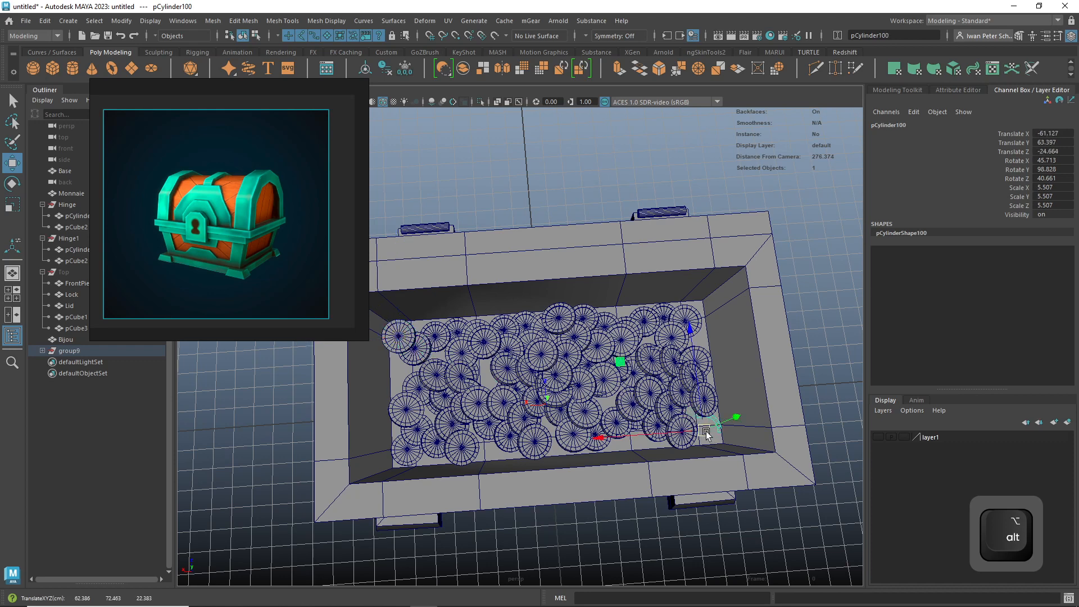
alt+drag(736, 460, 730, 430)
drag(725, 373, 740, 422)
click(666, 199)
alt+drag(715, 323, 777, 271)
alt+right_drag(778, 270, 761, 304)
alt+middle_drag(745, 342, 688, 341)
alt+drag(688, 341, 726, 372)
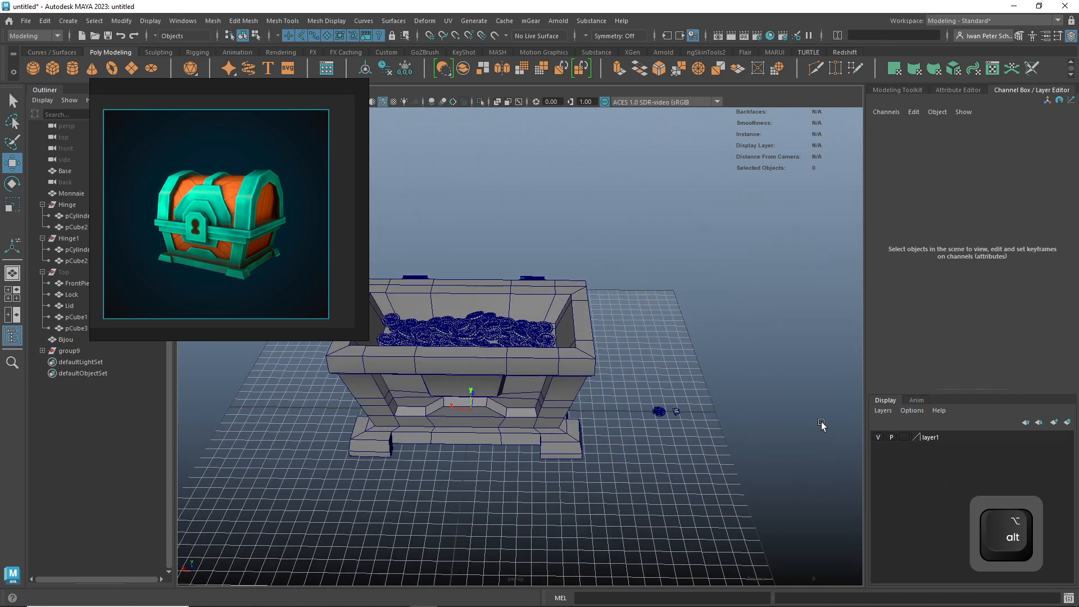
- Duplicate the Bijou gem up to about -167.9, 133.9, 0 and remove the copy from layer1
click(678, 413)
shift+drag(684, 398, 705, 253)
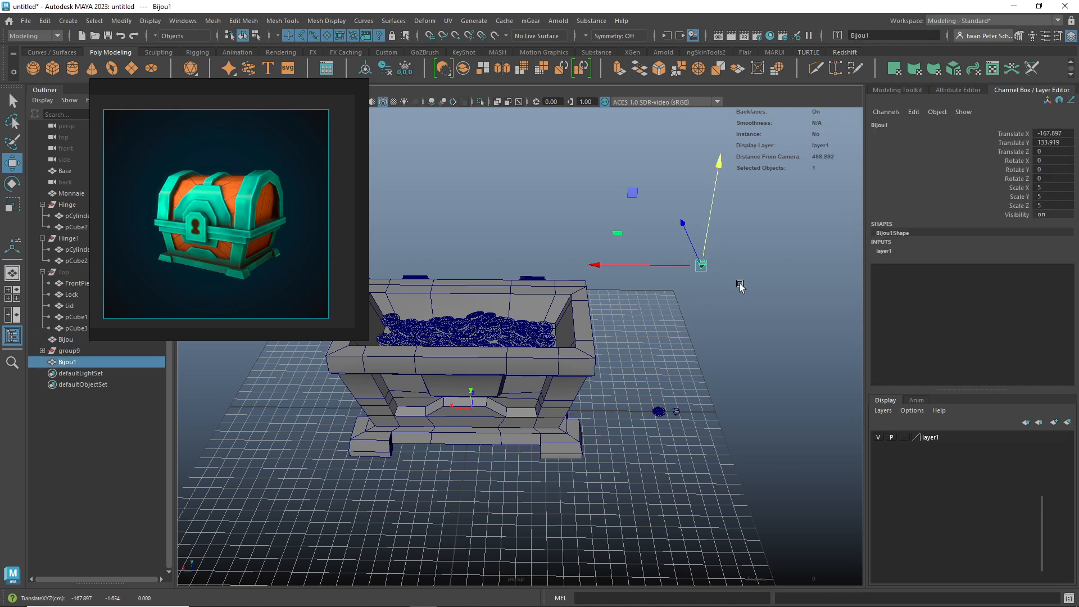
click(879, 438)
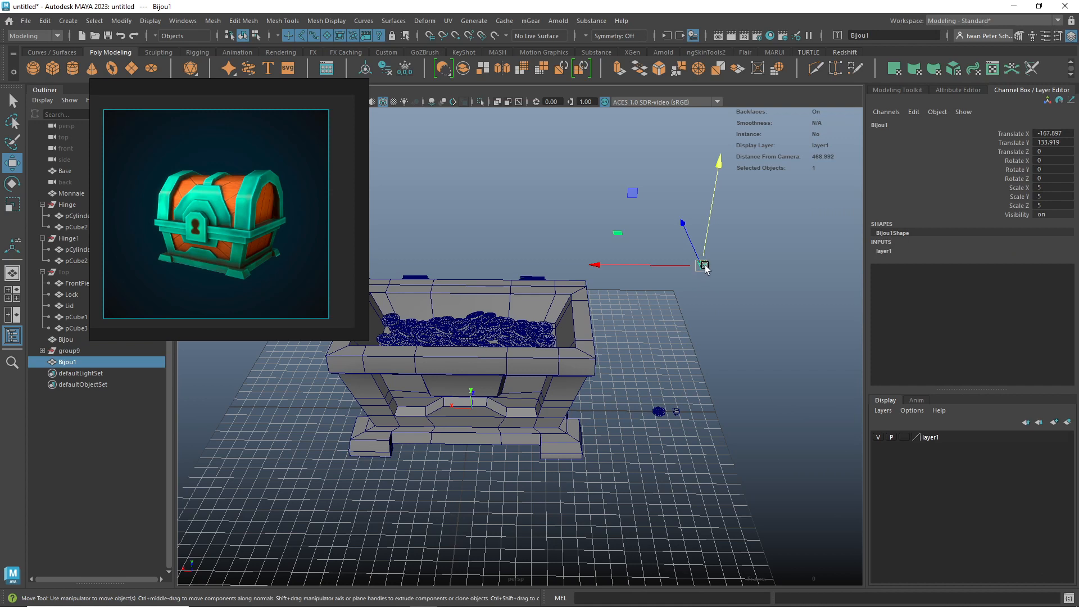
right_click(936, 438)
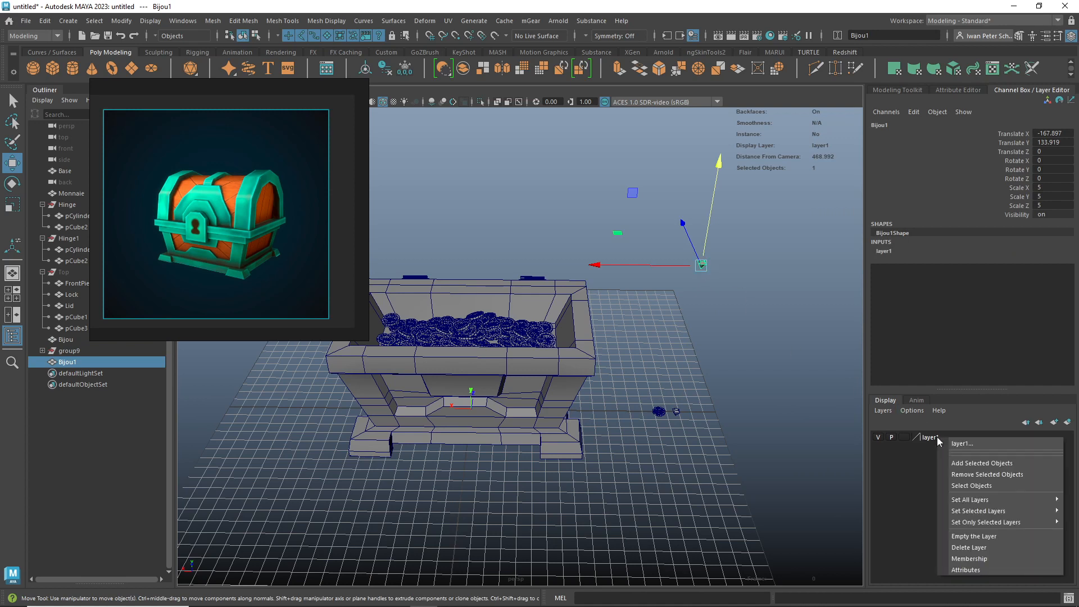
click(970, 475)
click(760, 331)
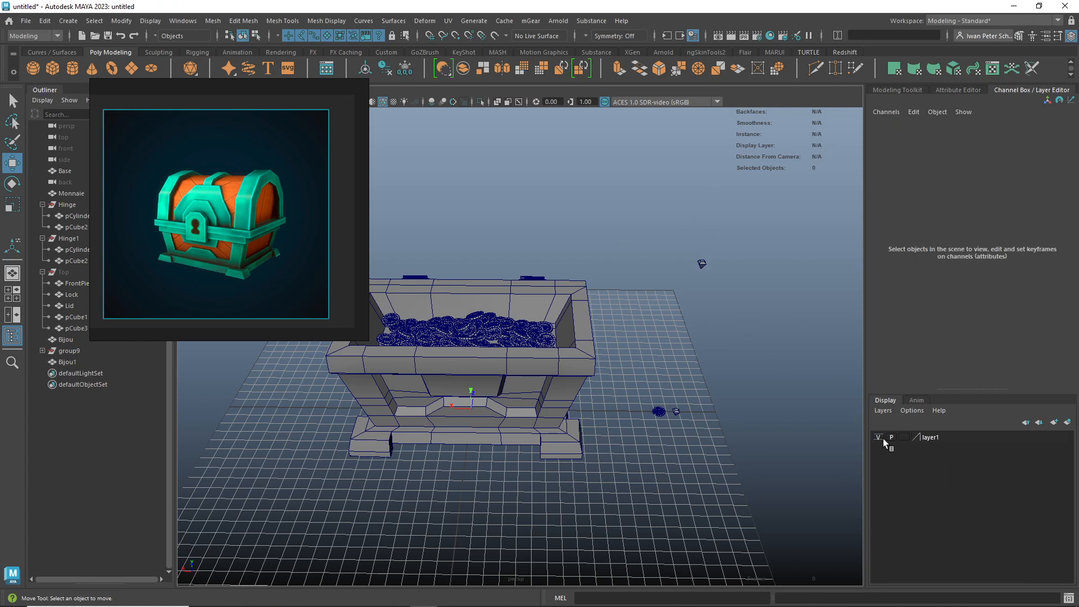
- Move the gem copy into the chest just above the coins, to about -50.7, 77.3, -22.5
click(704, 263)
alt+drag(704, 265, 700, 347)
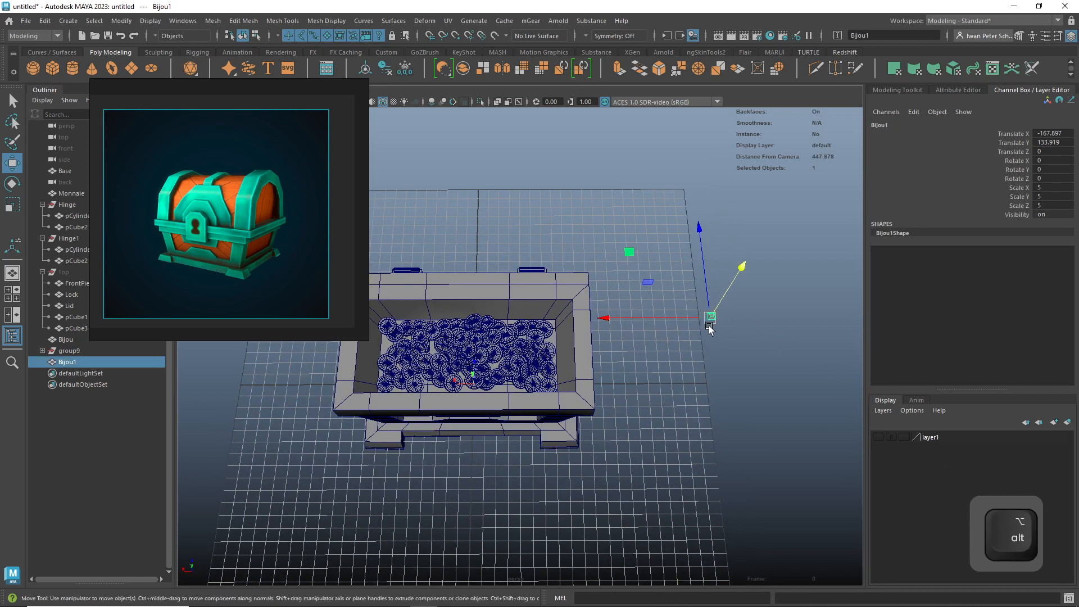
drag(630, 256, 458, 288)
key(f)
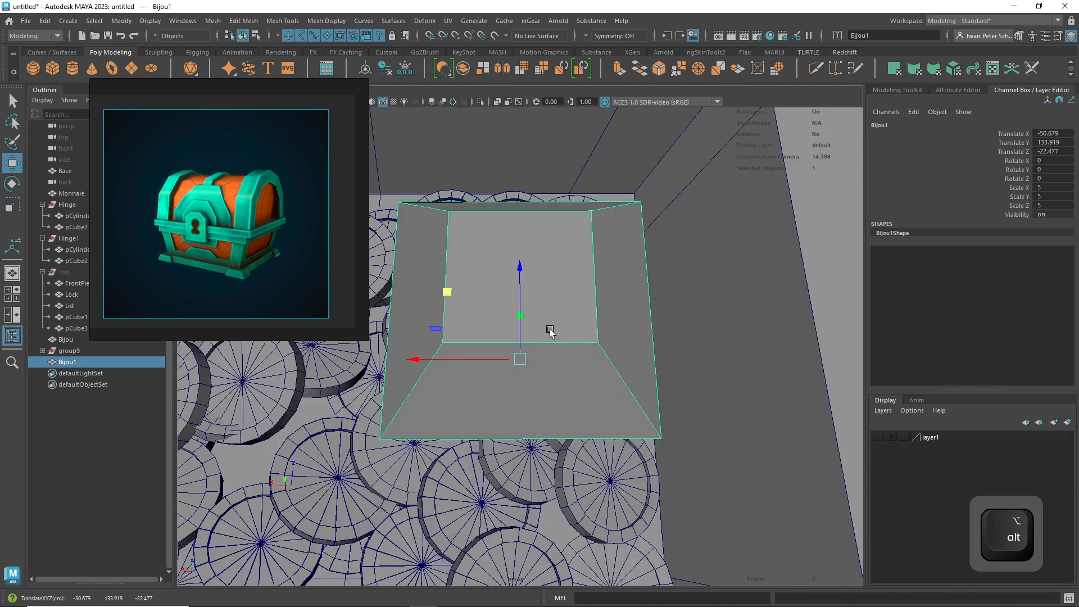
scroll(632, 370, down, 8)
alt+drag(638, 373, 680, 372)
scroll(680, 372, down, 7)
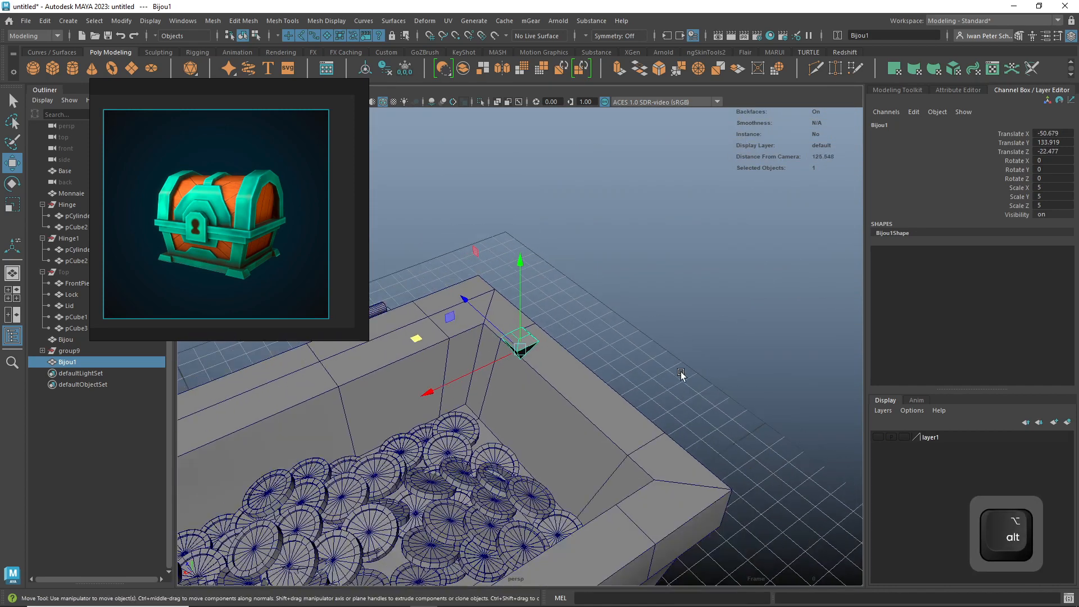
drag(514, 281, 476, 454)
- Scale the gem copy up uniformly to about 13.4
key(f)
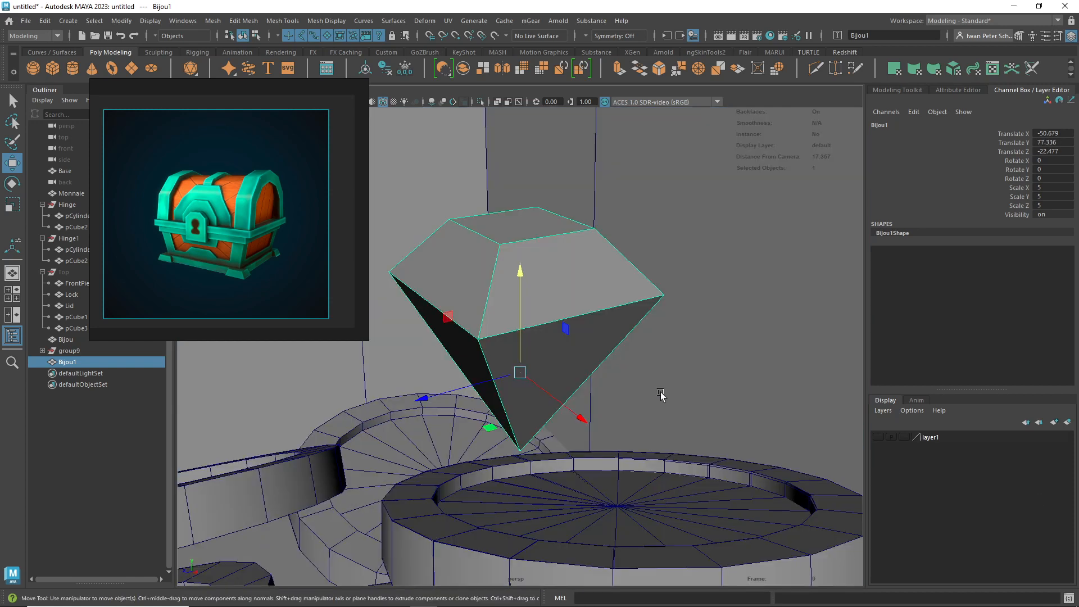
scroll(661, 393, down, 10)
alt+drag(671, 398, 681, 445)
key(r)
drag(519, 352, 623, 447)
key(w)
alt+right_drag(624, 447, 545, 417)
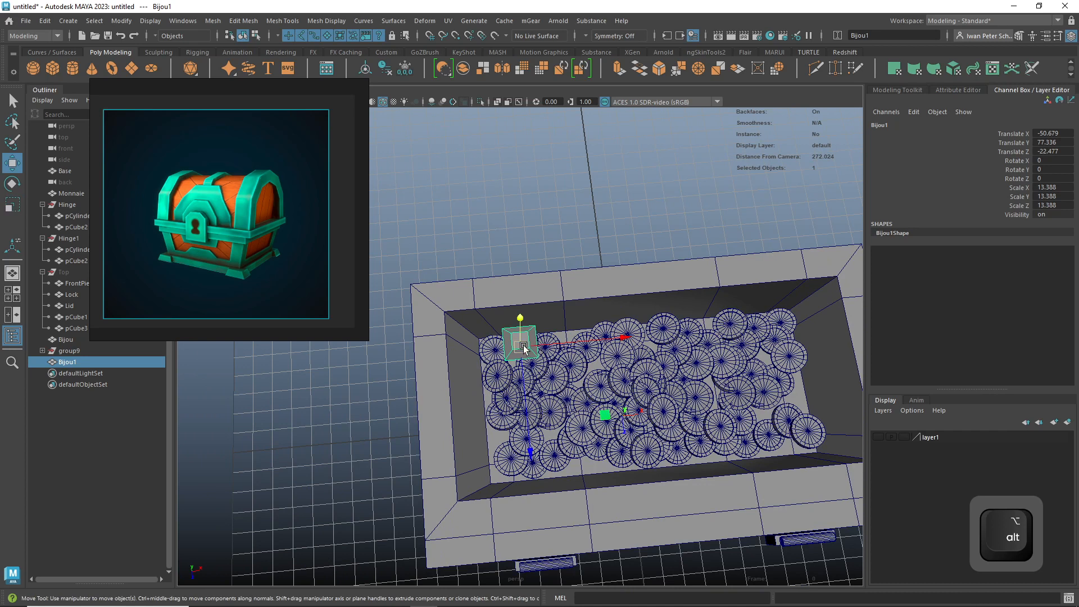
- Rotate the gem to about 10.6, -14.1, 21.7 and sink it into the coins at about -58, 68.9, 10.8
key(e)
drag(531, 351, 512, 439)
key(w)
alt+drag(641, 464, 632, 453)
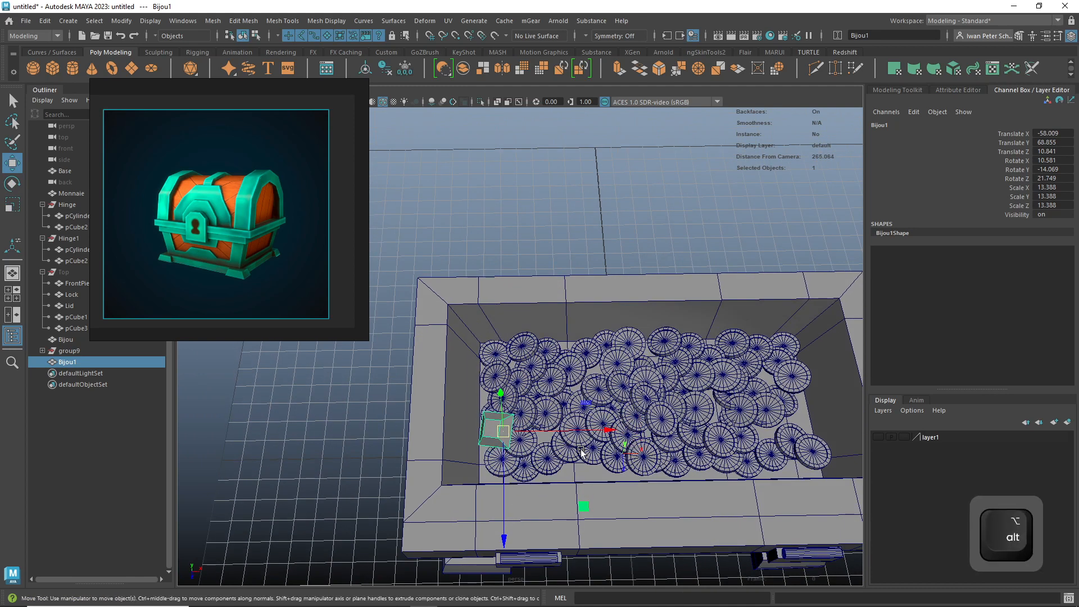
- Duplicate the gem twice, placing one tilted copy near the opposite end and another at about -28.5, 67.5, 21.6
mouse_move(502, 434)
shift+mouse_down()
mouse_move(694, 442)
mouse_move(764, 430)
mouse_move(891, 468)
shift+mouse_up()
key(e)
mouse_move(776, 455)
alt+mouse_down()
mouse_move(745, 481)
mouse_move(554, 476)
alt+mouse_up()
key(w)
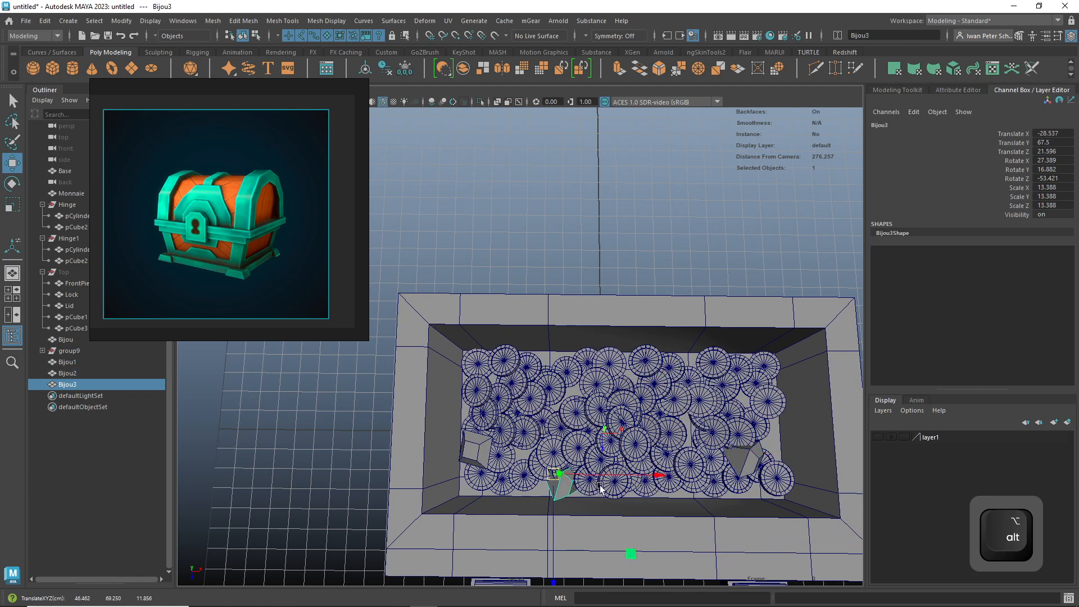
- Rotate the third gem to about 109.1, -37.7, -68.9 and raise it to about Translate Y 73.6
key(e)
drag(619, 526, 407, 536)
alt+drag(608, 567, 711, 506)
key(w)
drag(662, 341, 618, 402)
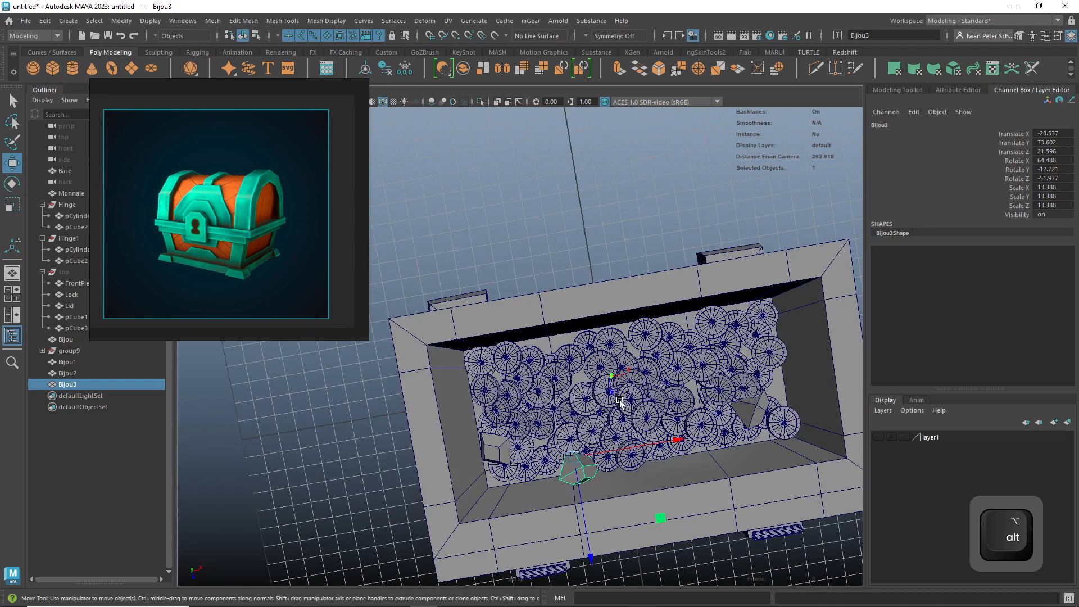
key(e)
drag(682, 514, 585, 534)
key(w)
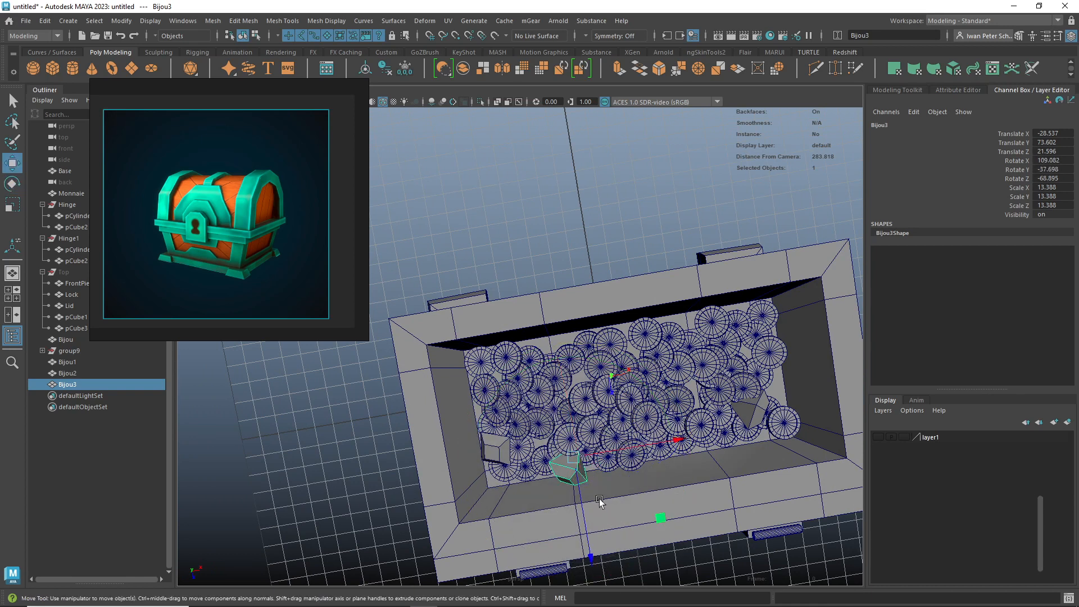
- Place one gem mid-pile and a duplicate scaled to about 9.86 by the long wall, at about -30.1, 68.6, 23.7
drag(579, 461, 645, 371)
mouse_move(584, 342)
mouse_down()
mouse_move(585, 332)
mouse_move(627, 402)
mouse_move(599, 473)
mouse_move(531, 487)
mouse_move(541, 484)
mouse_move(554, 511)
mouse_move(510, 537)
mouse_move(464, 521)
mouse_move(450, 502)
mouse_up()
key(r)
key(w)
alt+drag(450, 502, 697, 445)
- Duplicate the small gem to about 31.9, 75, -27.3 by the opposite long wall and rotate it to about 94, -49.1, -62.9
shift+drag(569, 305, 551, 336)
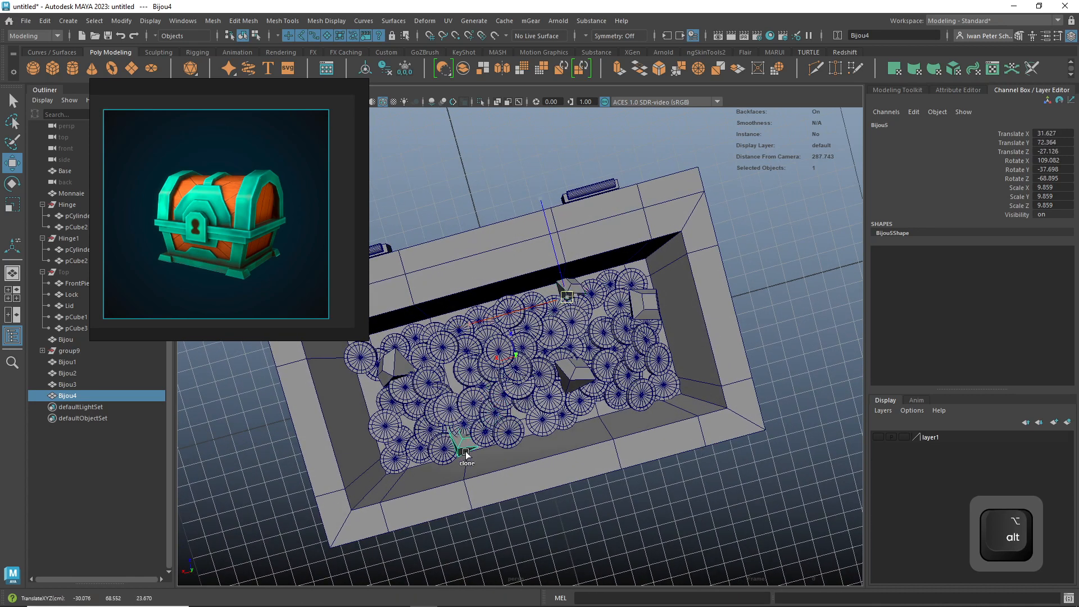
shift+drag(466, 454, 485, 447)
key(e)
drag(416, 445, 409, 468)
alt+drag(413, 481, 668, 344)
key(w)
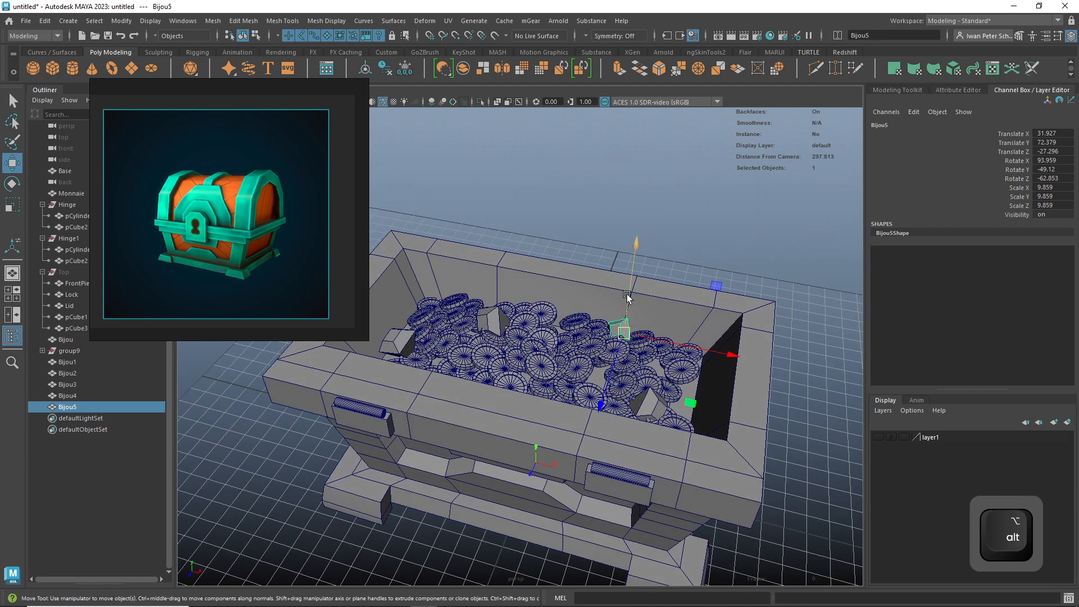
drag(630, 292, 629, 284)
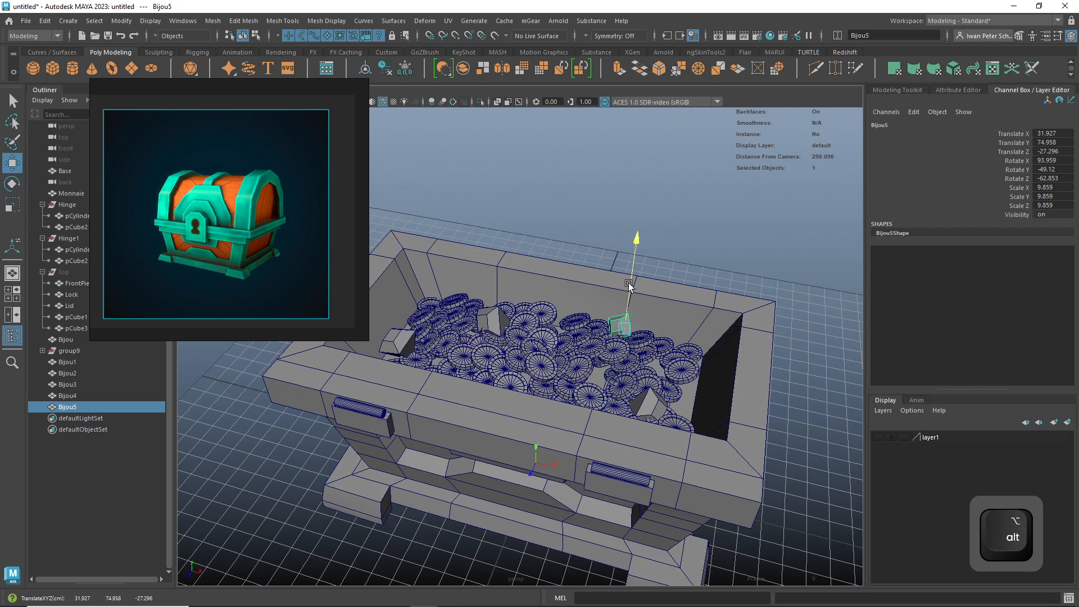
- Show the hidden Top lid group again above the filled chest and move the reference image aside
click(723, 265)
alt+drag(723, 265, 773, 354)
alt+right_drag(773, 354, 625, 454)
alt+drag(625, 454, 617, 428)
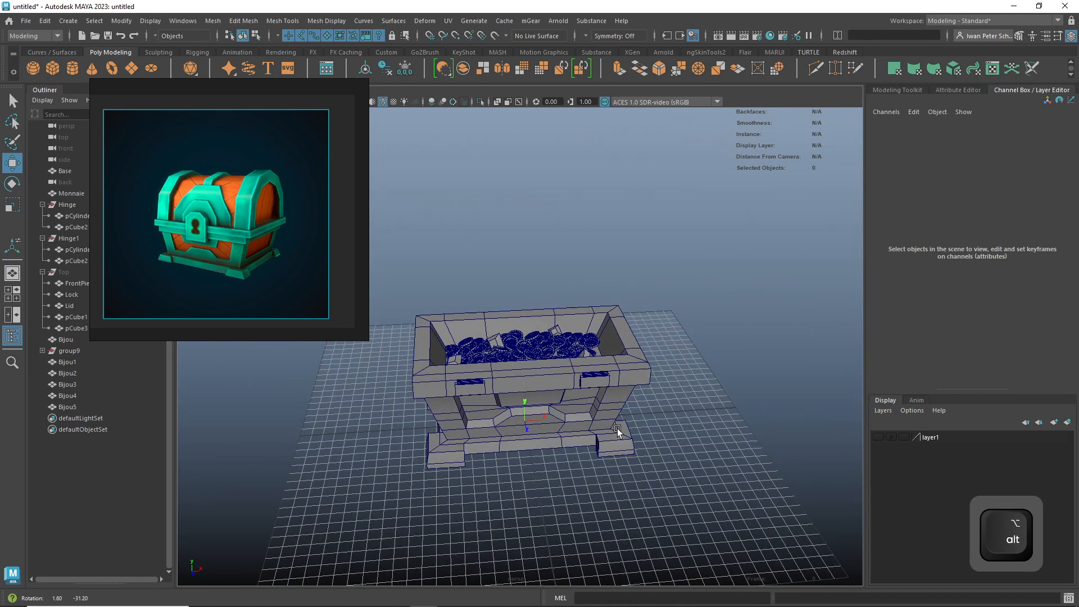
click(480, 102)
click(480, 103)
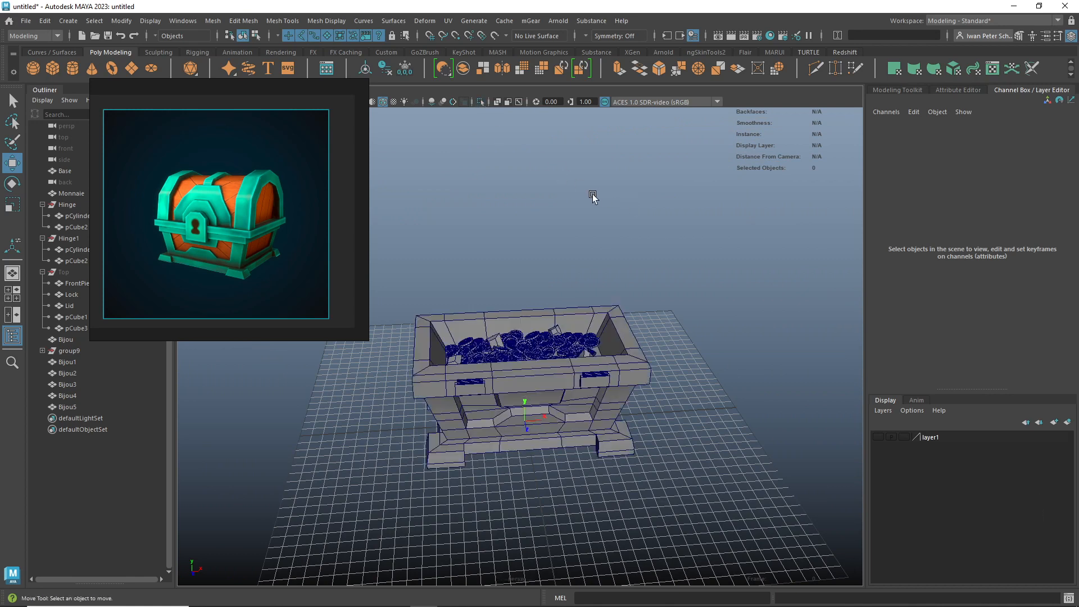
click(879, 439)
click(878, 438)
click(187, 96)
drag(187, 100, 381, 120)
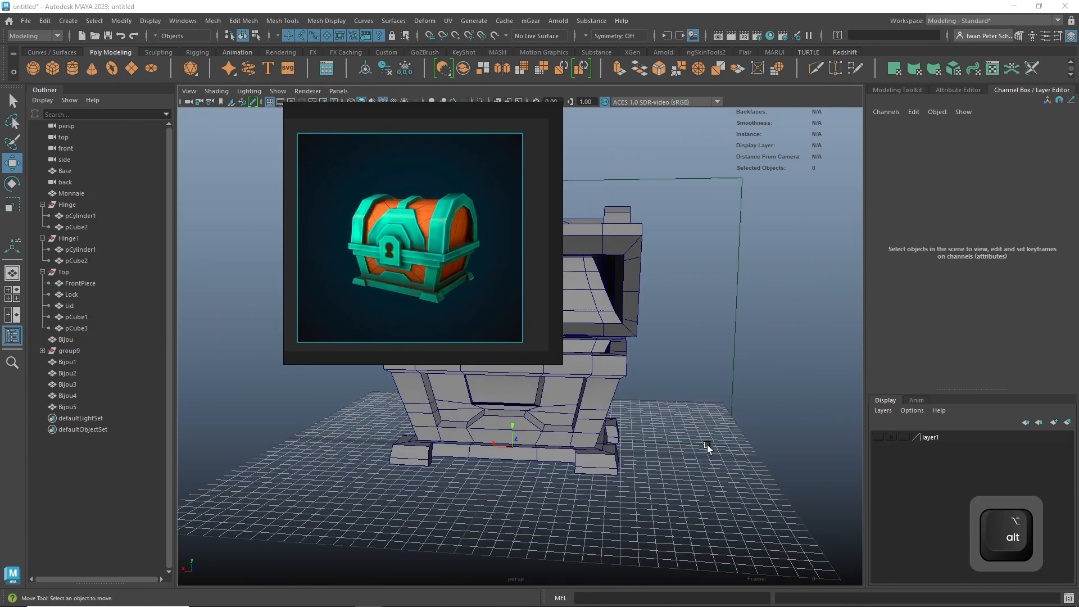
- Examine the open chest with its lid, coins and gems from several angles against the reference image
alt+drag(707, 446, 281, 298)
alt+drag(574, 409, 707, 438)
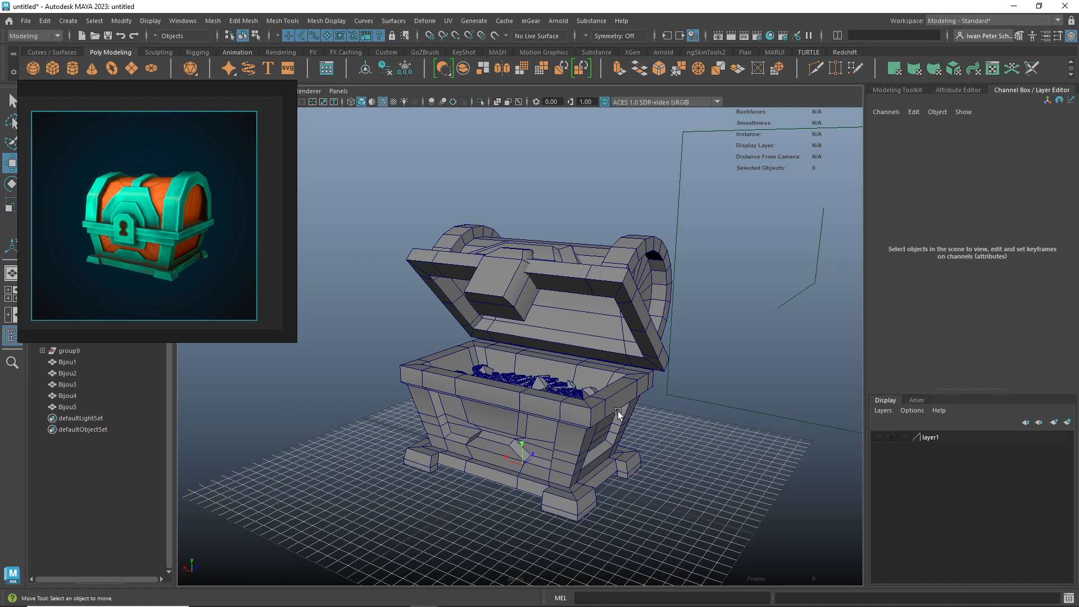
mouse_move(319, 599)
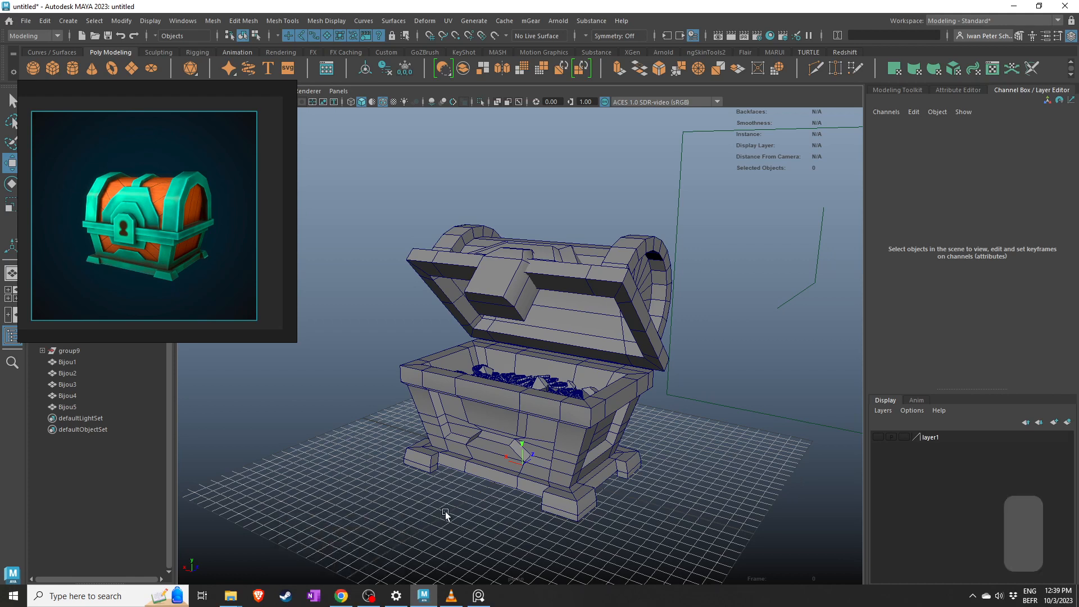
alt+drag(445, 511, 447, 515)
alt+middle_drag(521, 495, 512, 459)
alt+right_drag(511, 459, 628, 458)
mouse_move(645, 465)
alt+mouse_down()
mouse_move(657, 473)
mouse_move(648, 469)
alt+mouse_up()
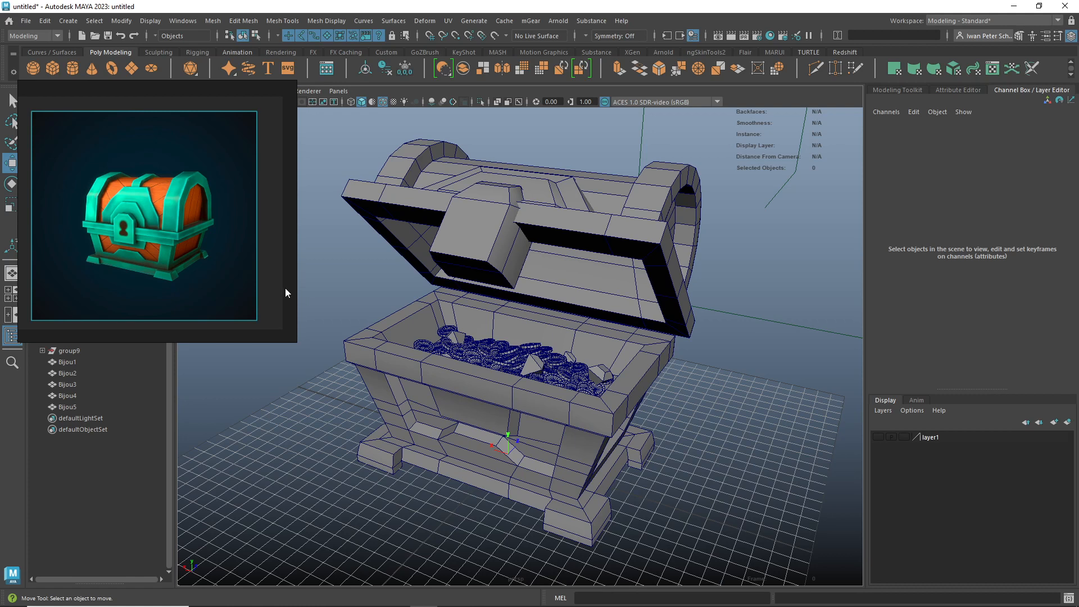
alt+right_drag(737, 382, 668, 382)
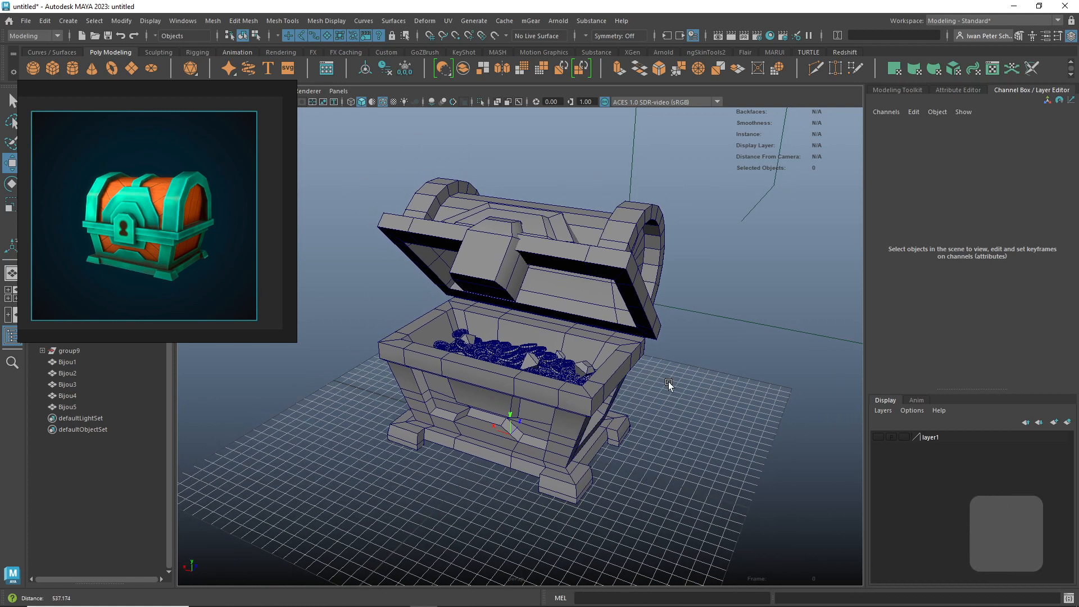
alt+drag(668, 381, 717, 402)
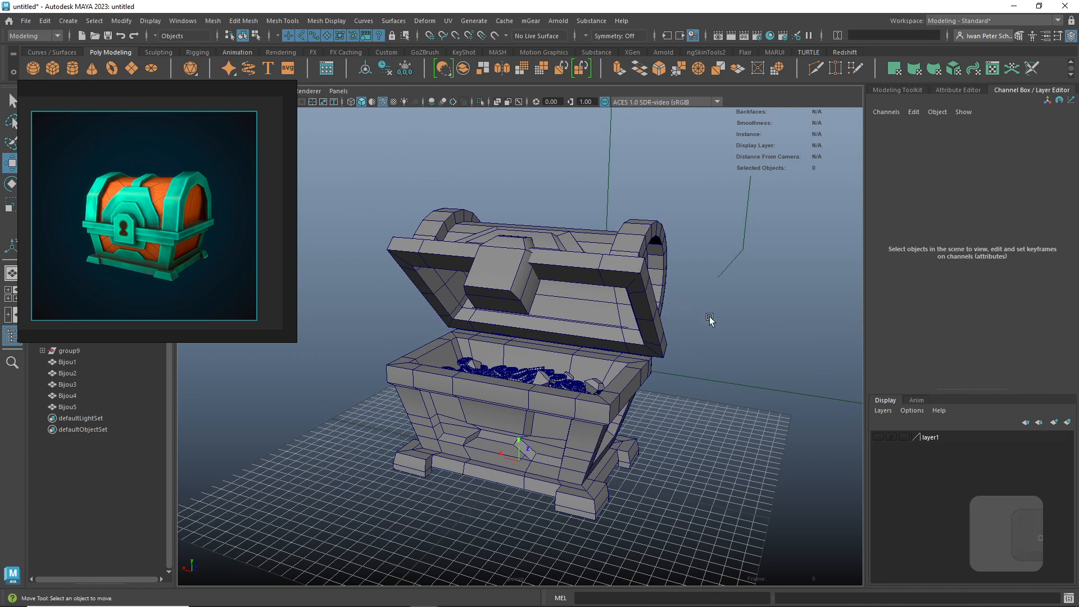
alt+drag(709, 319, 733, 333)
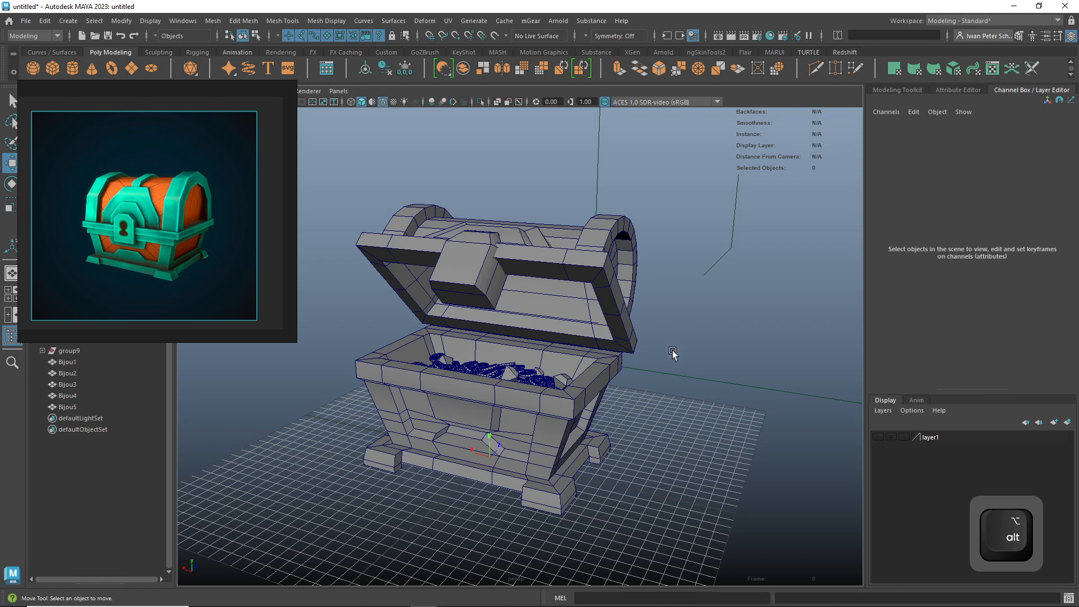